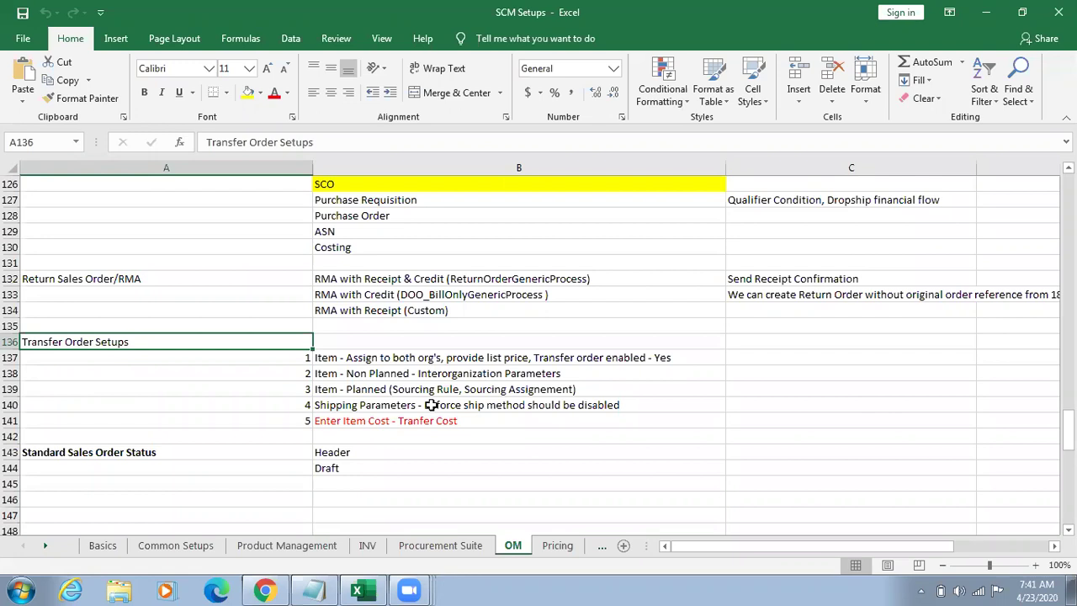
Step: Launch Notepad, maximize it, and type the Source and Target column headings
key("super+r")
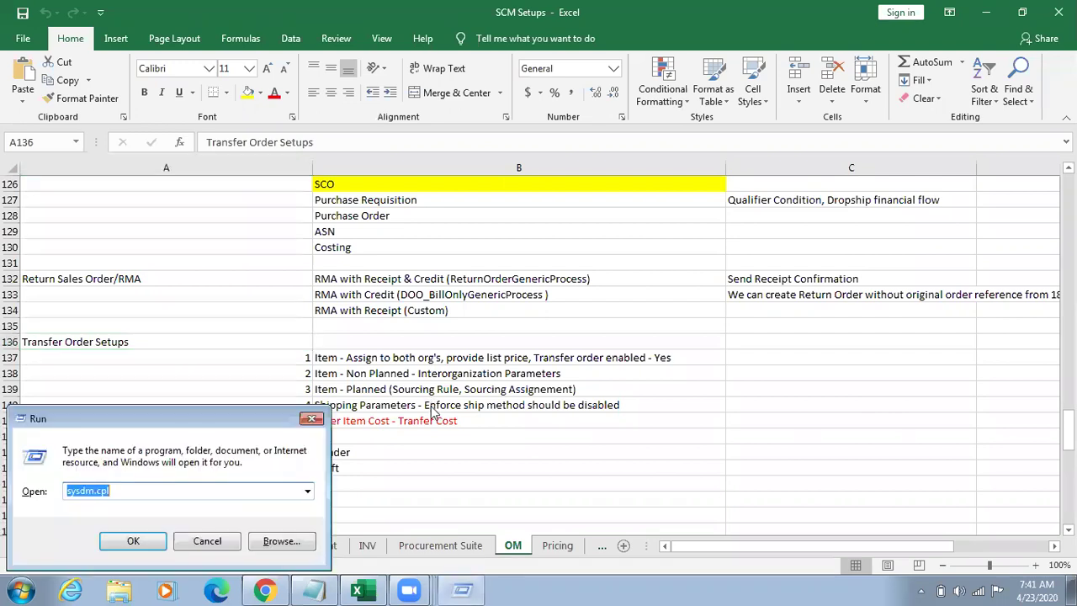
type("notepad")
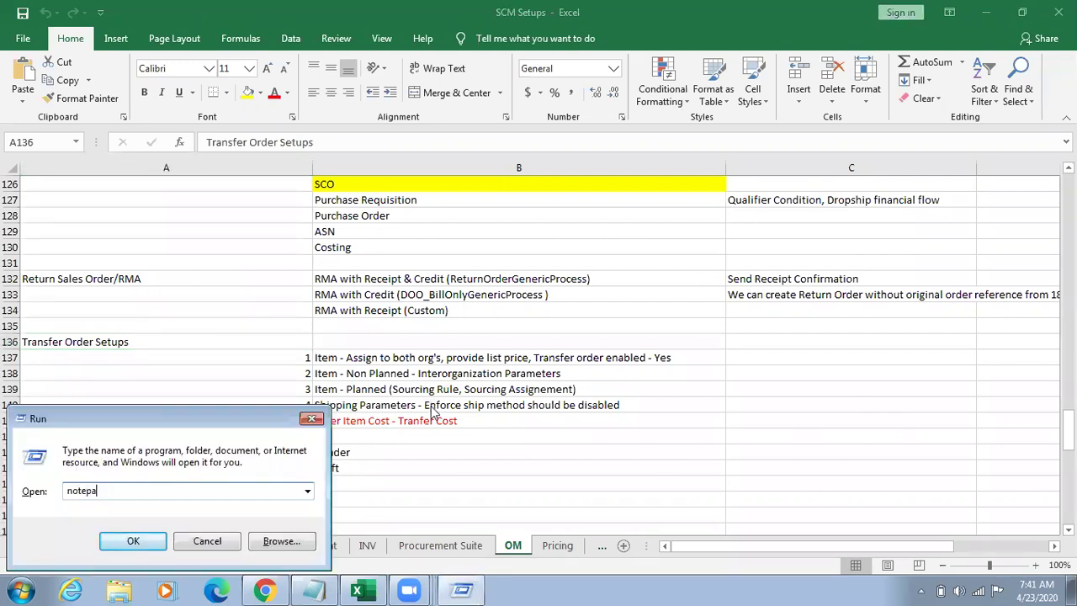
key("Return")
type("Source")
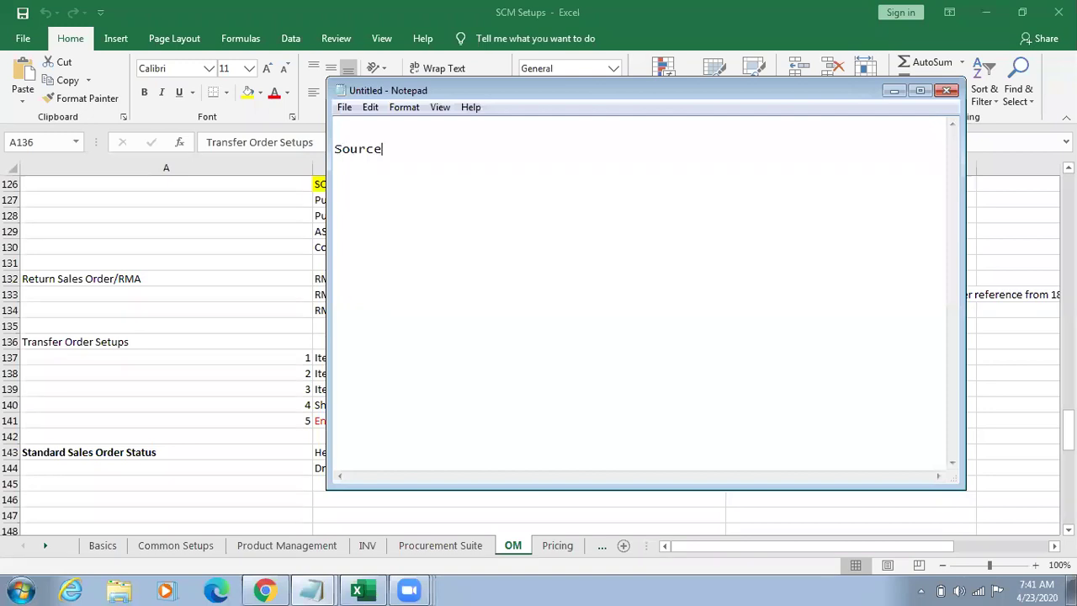
key("Tab")
key("Tab")
key("Tab")
type("Target")
key("Return")
key("Tab")
key("Tab")
left_click(921, 93)
key("Tab")
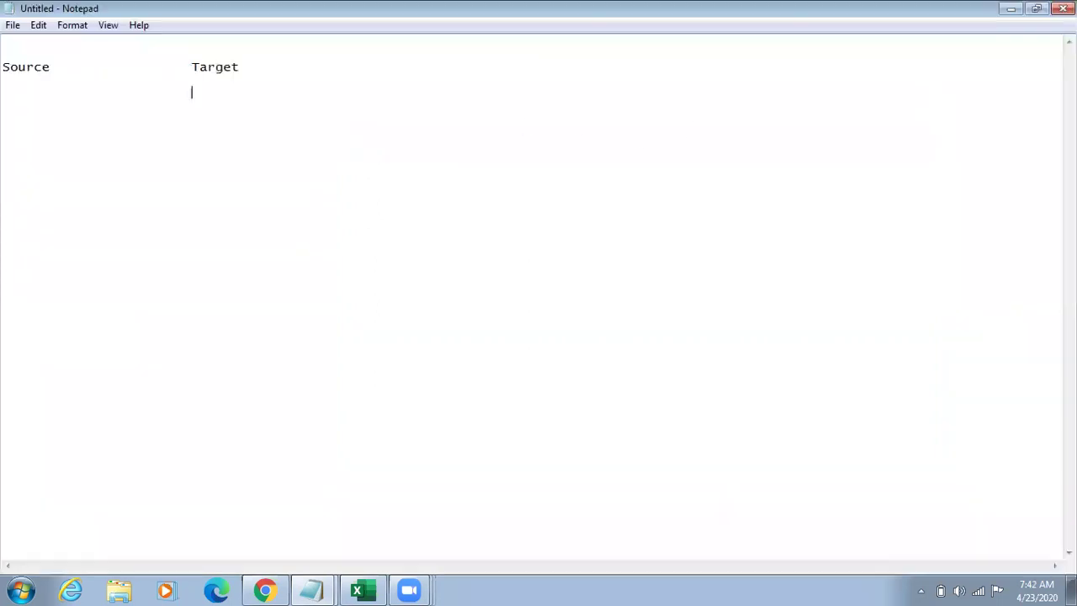
Step: Add the Internal Requisition and 'Transfer Order Pick' lines under the headings
type("Interna")
key("BackSpace")
key("BackSpace")
type("rnal Requ")
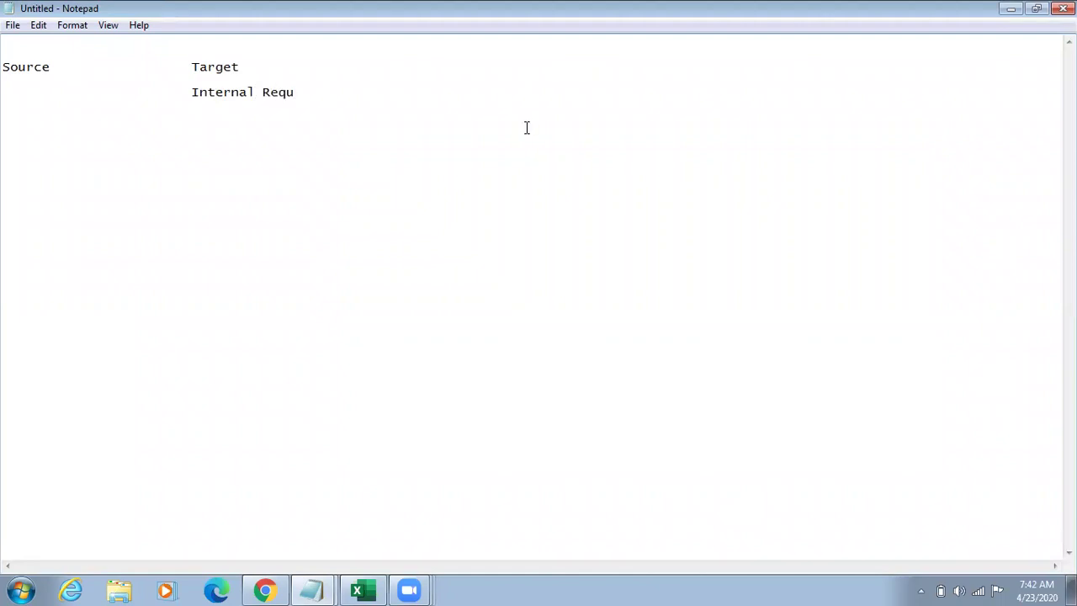
type("isition")
key("Return")
key("Return")
type("Transfer ")
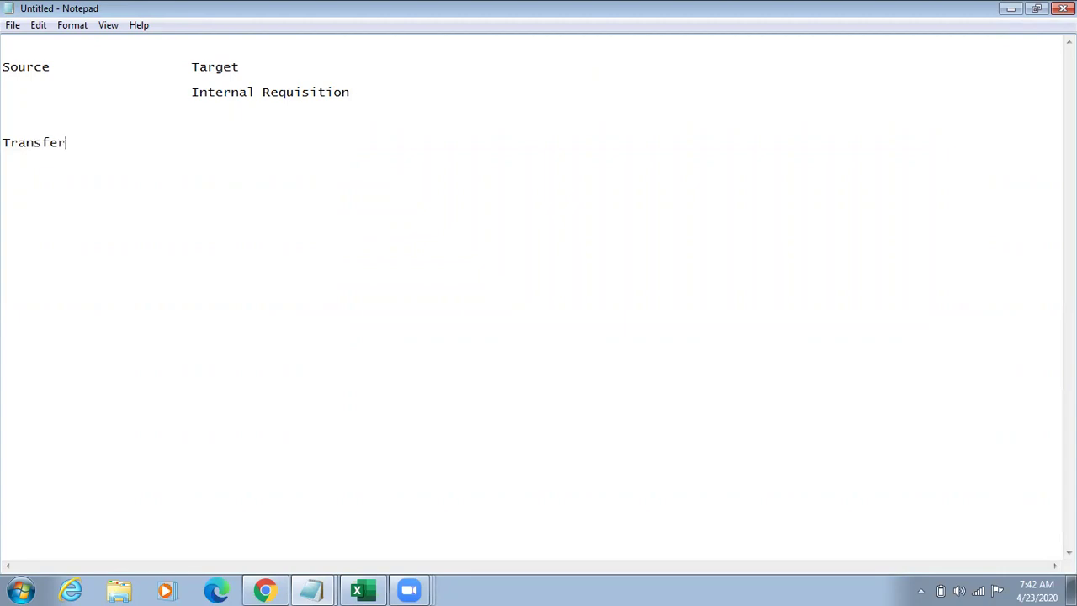
type("Order   ")
type("Pick")
key("Return")
Step: Add the Shiping line and an indented Receive line, fixing typos
type("Shipin")
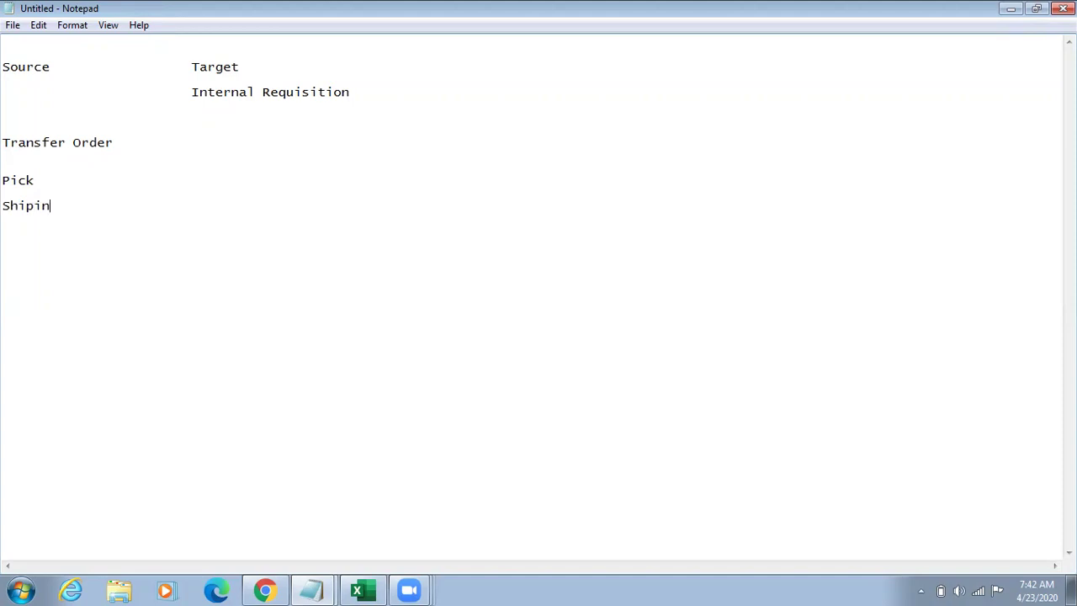
key("BackSpace")
key("BackSpace")
type("ing\\")
key("BackSpace")
key("BackSpace")
key("BackSpace")
type("g")
key("Return")
key("Tab")
key("Tab")
key("Tab")
type("Receive")
Step: Delete the blank line below Transfer Order and highlight the Transfer Order and Pick steps
left_click(40, 158)
key("BackSpace")
left_click_drag(118, 142, 2, 148)
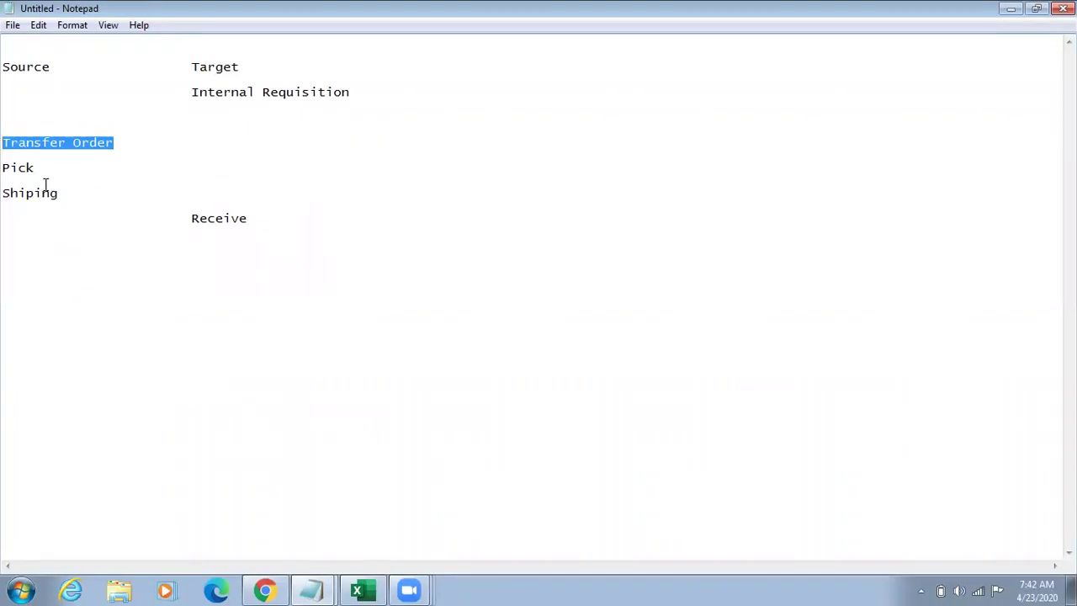
left_click_drag(35, 168, 2, 193)
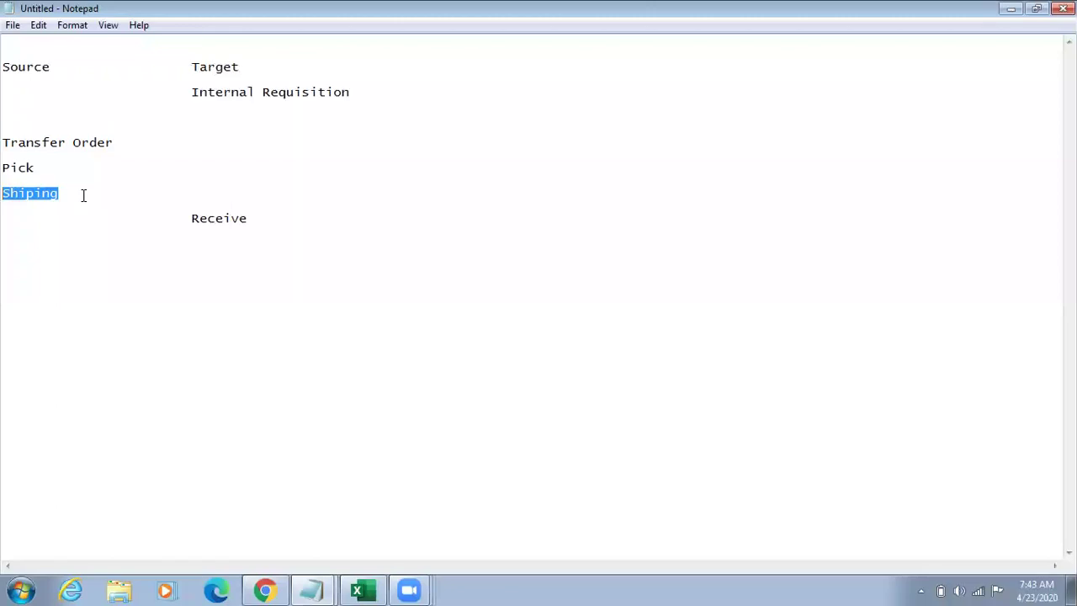
Step: Highlight the Pick, Shiping and Transfer Order steps in turn, then return to the SCM Setups workbook
left_click_drag(35, 168, 2, 172)
left_click_drag(59, 193, 2, 193)
left_click_drag(137, 142, 4, 140)
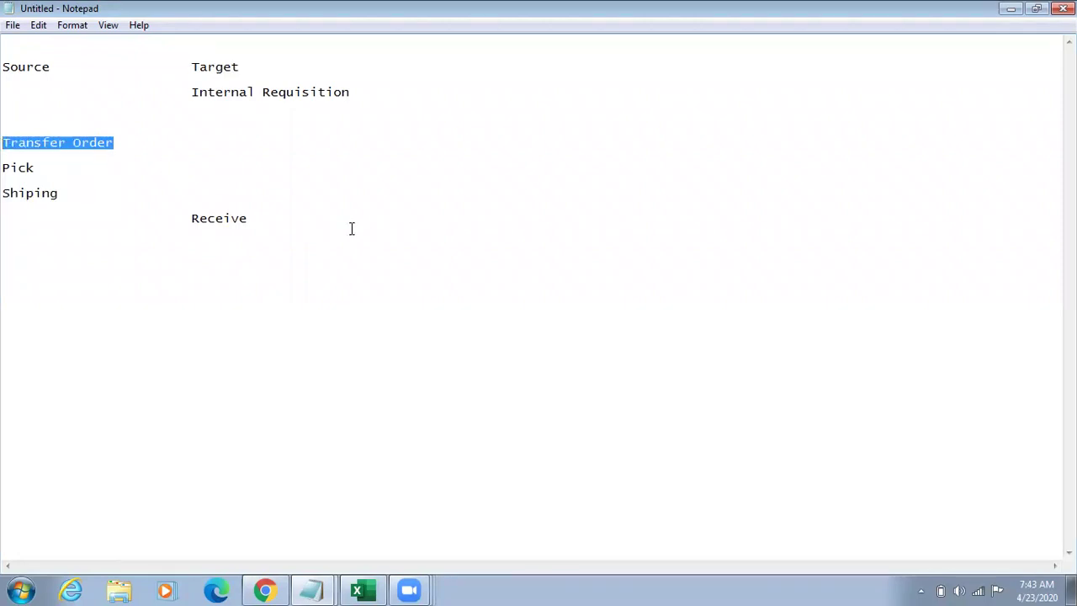
left_click_drag(99, 193, 5, 187)
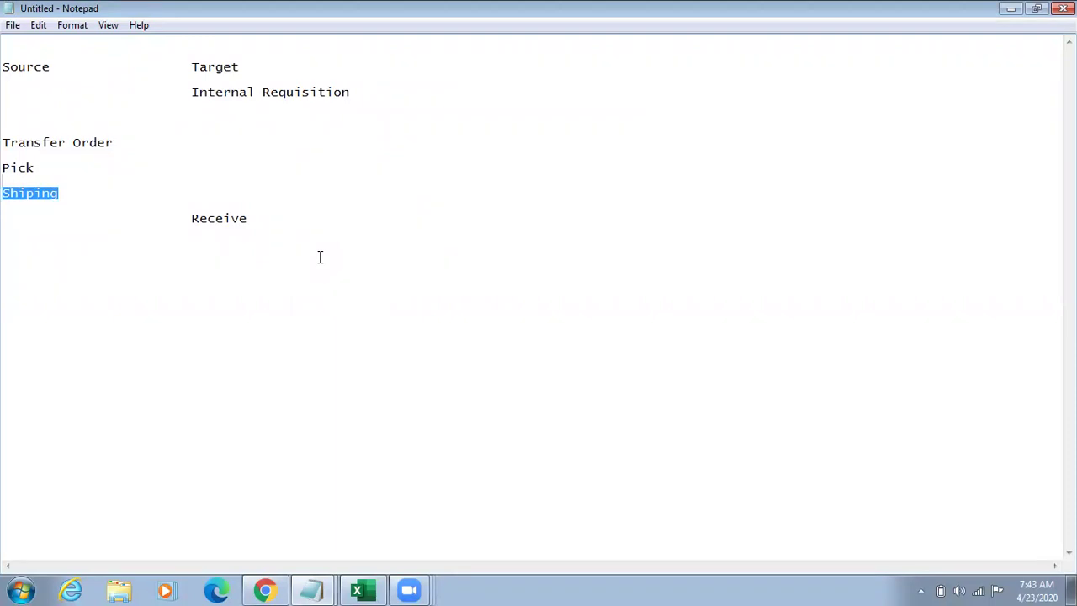
key("alt+Tab")
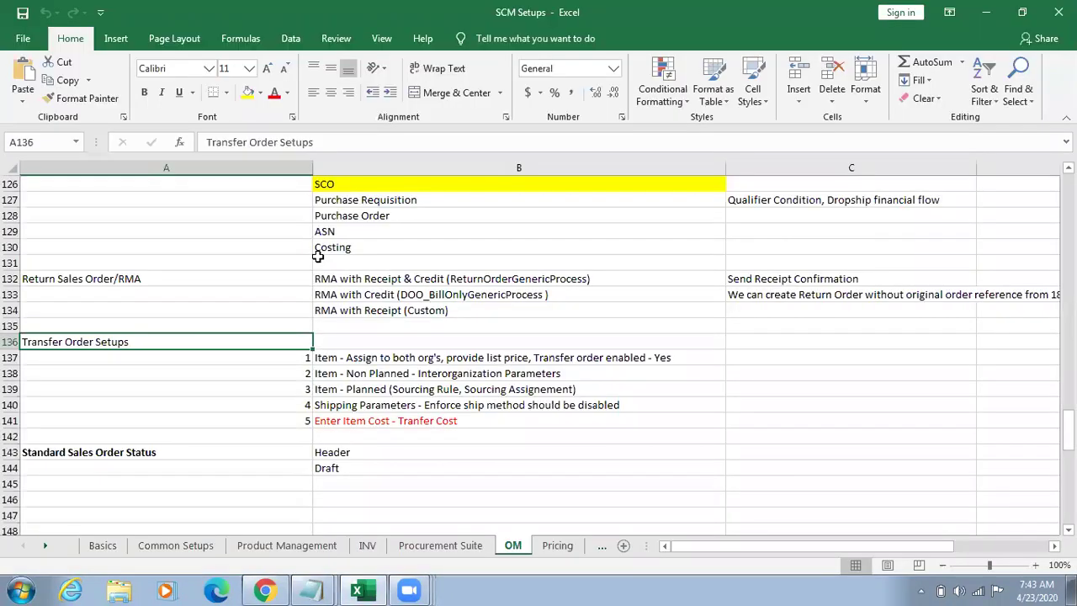
left_click(357, 357)
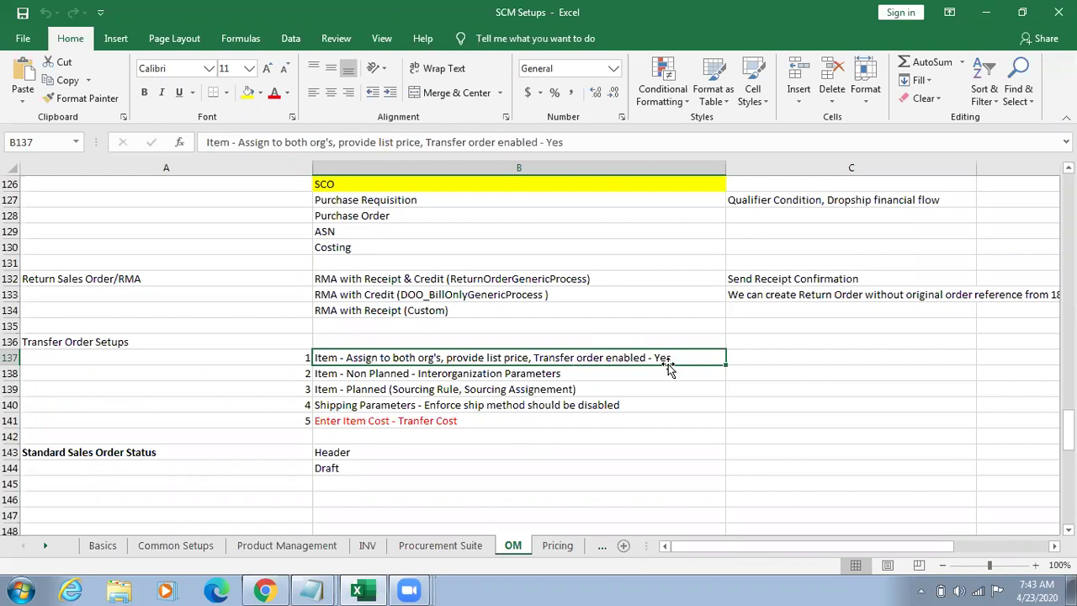
left_click(475, 376)
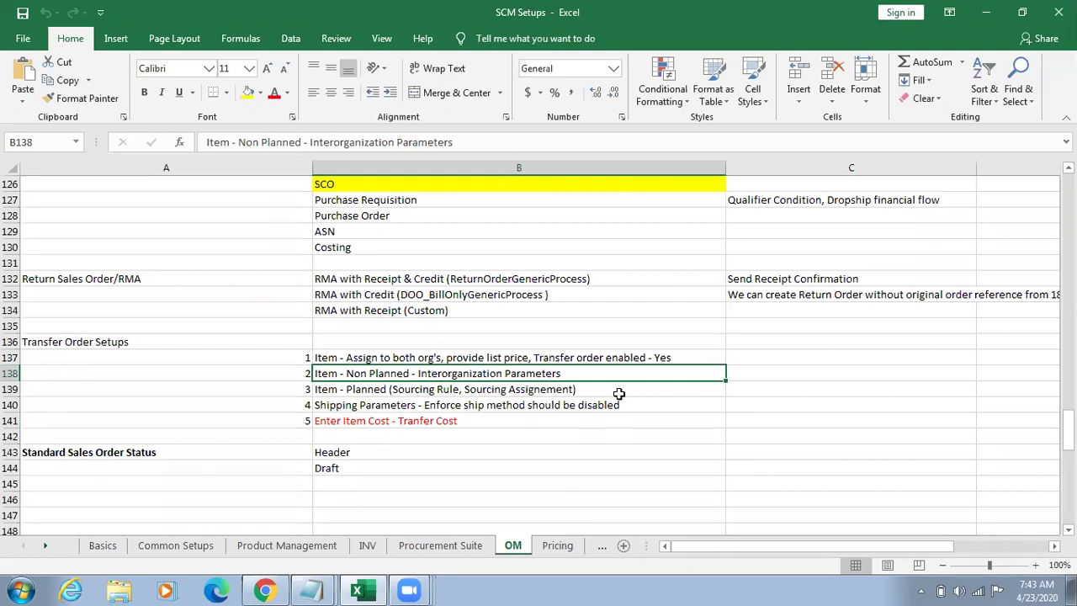
left_click(619, 393, "shift")
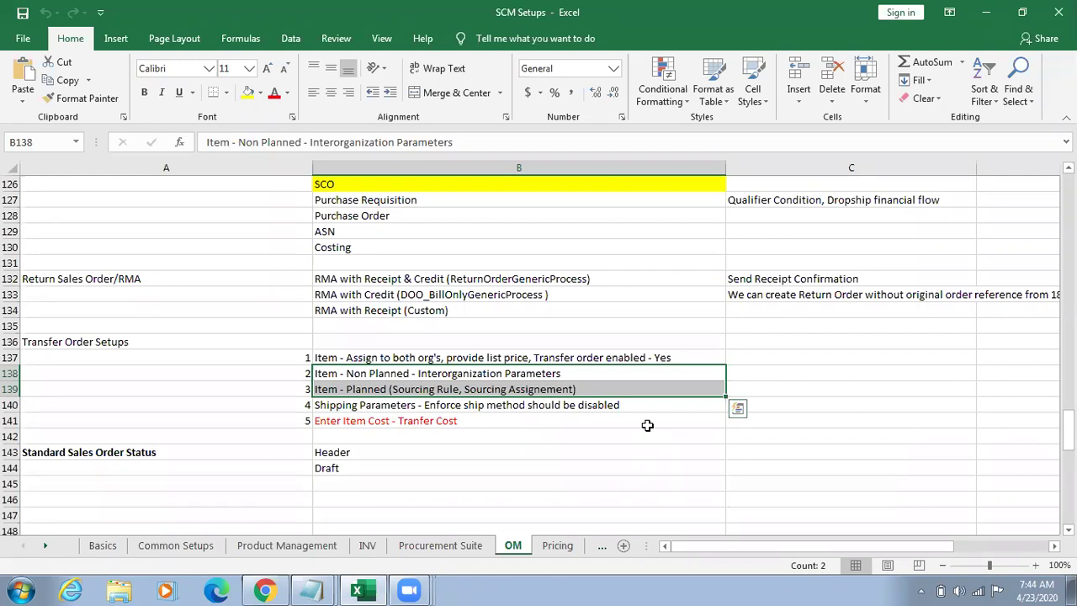
left_click(550, 404)
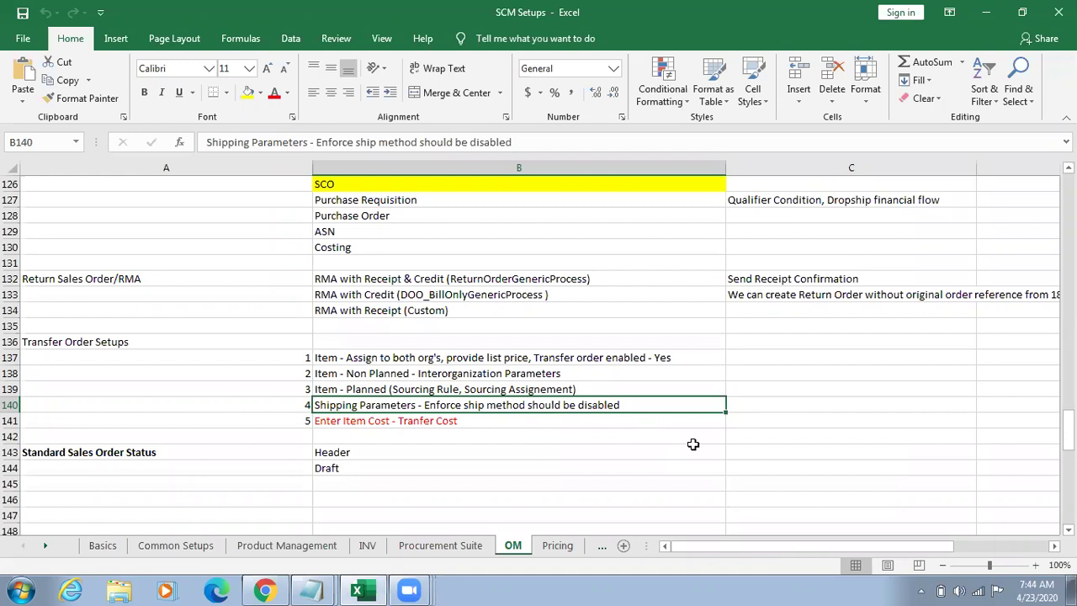
key("Down")
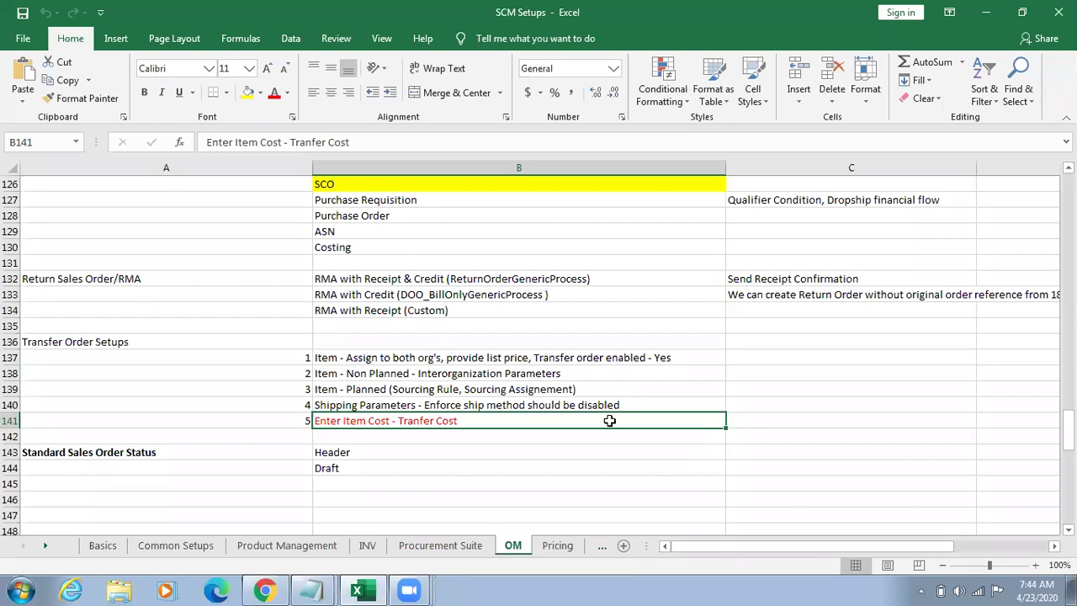
Step: Clear the Standard Sales Order Status block in A143:B144
key("Down")
key("Down")
key("Down")
key("Down")
key("Down")
key("Down")
key("Down")
key("Down")
key("Down")
key("Down")
key("Down")
key("Down")
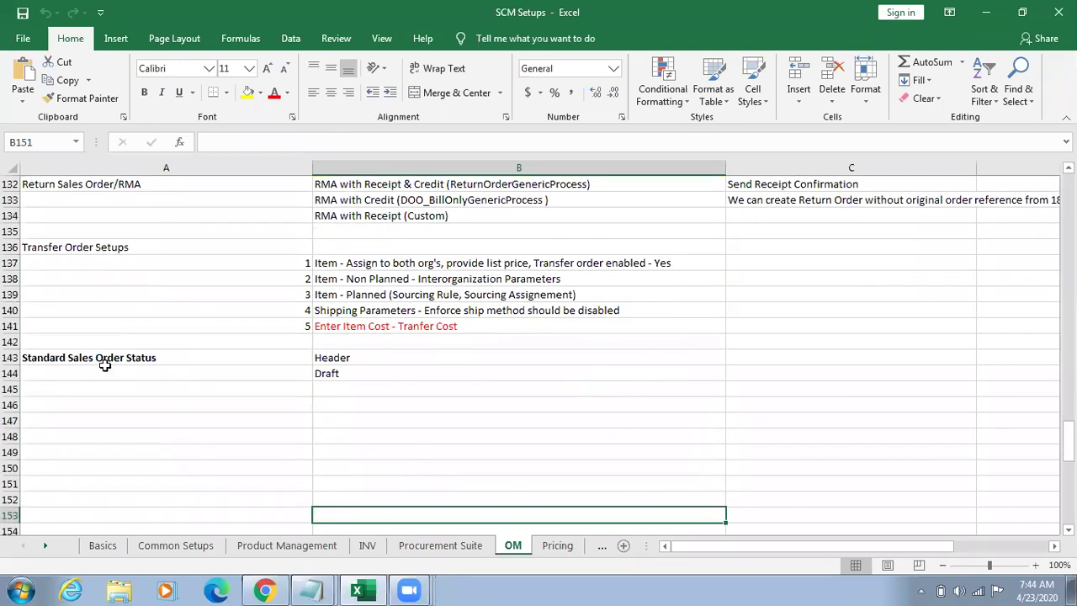
left_click(12, 341)
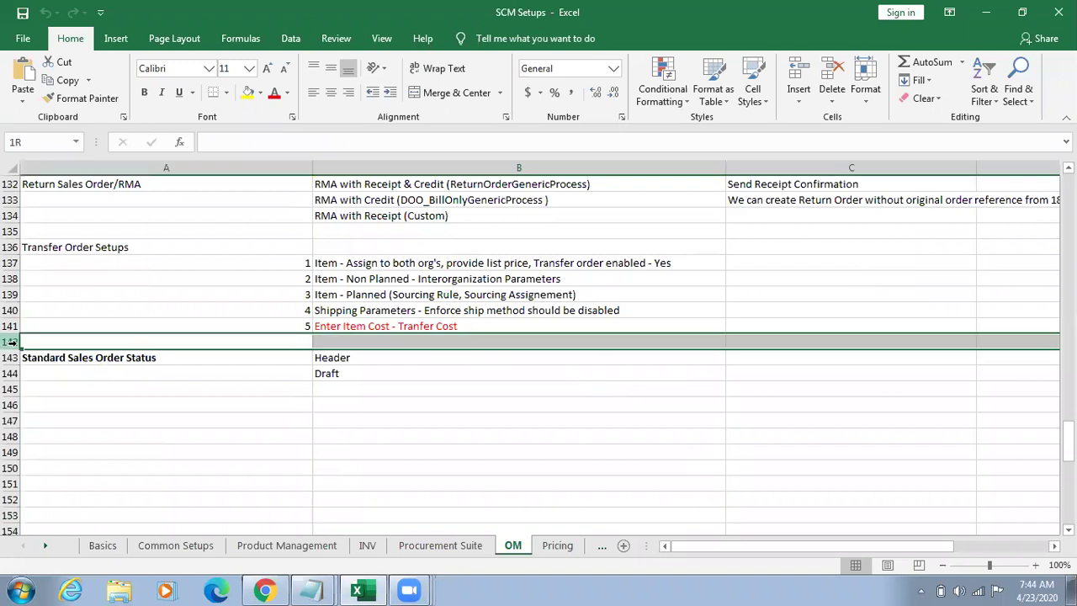
left_click(84, 360)
key("shift+Right")
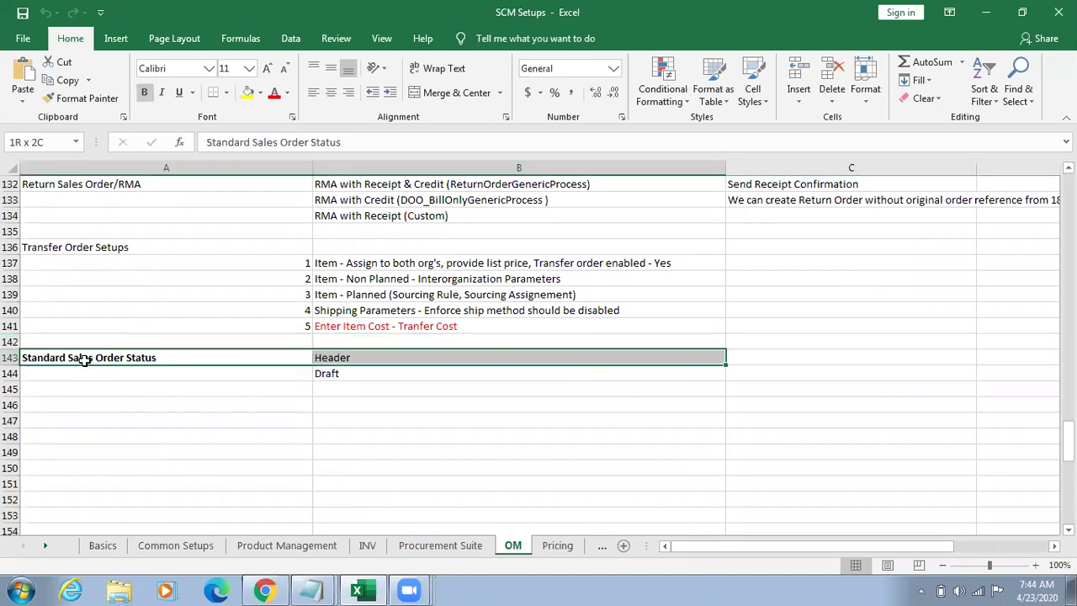
key("shift+Down")
key("Delete")
Step: Enter a 'Transfer Order Cycle' heading in A143, formatted like Transfer Order Setups
left_click(84, 359)
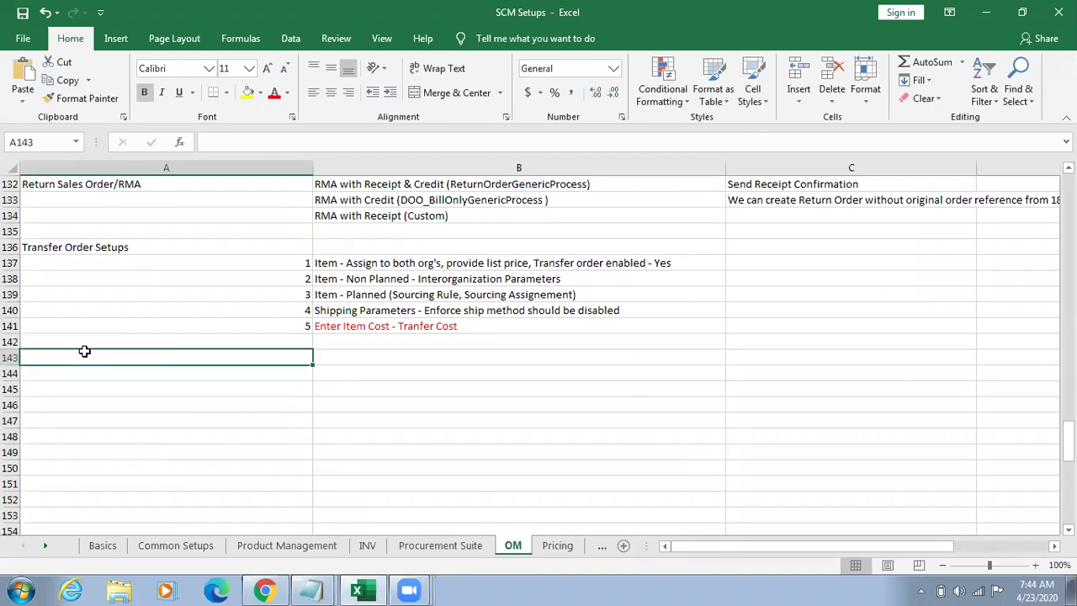
type("Transfer")
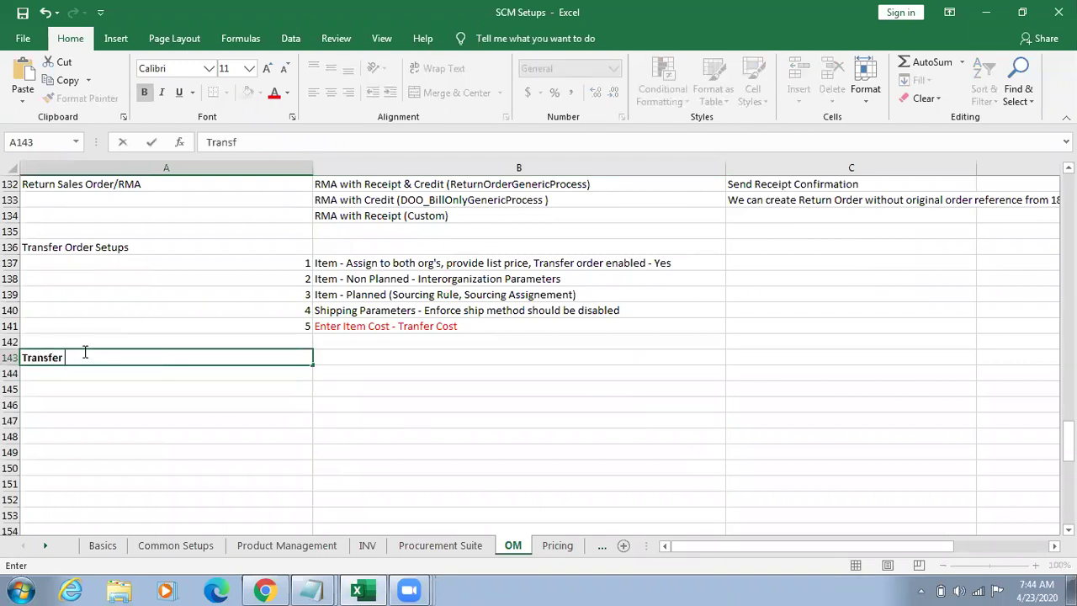
type(" Order Cycle")
key("Tab")
left_click(84, 247)
left_click(84, 98)
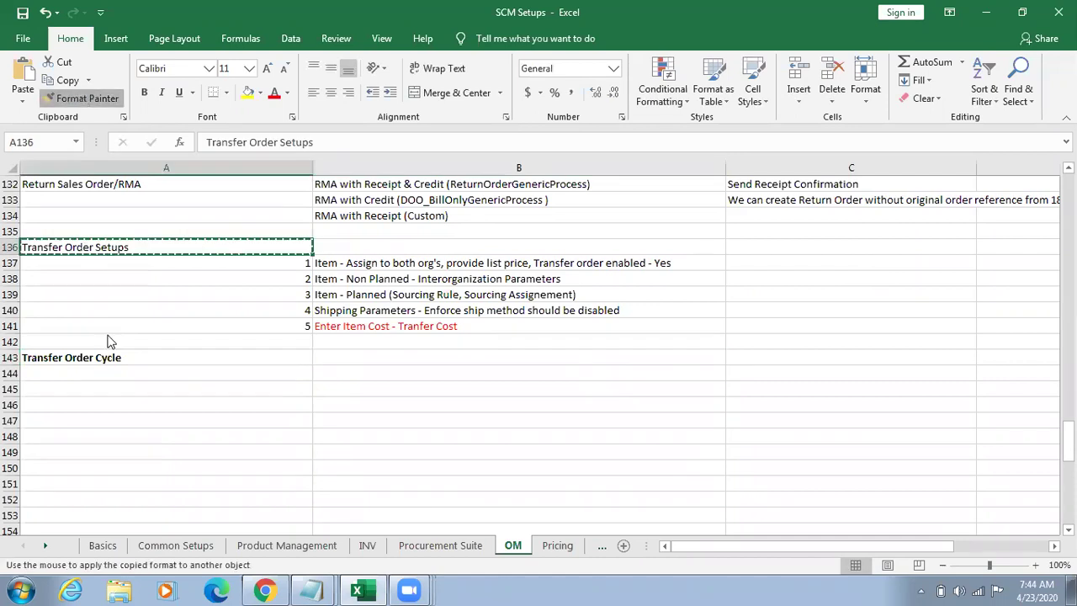
left_click(84, 357)
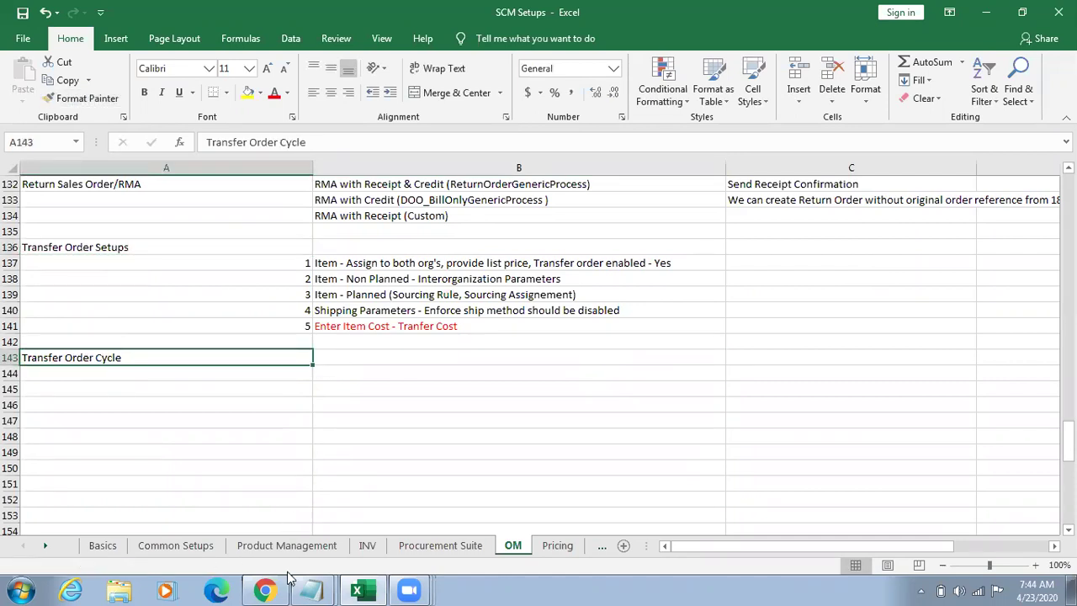
left_click(266, 590)
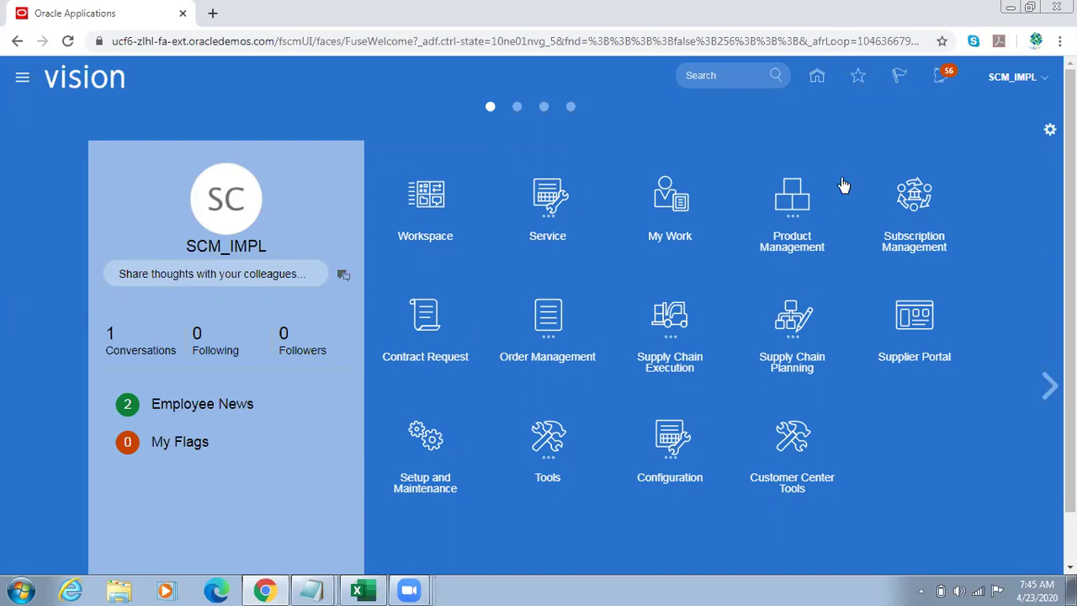
Step: Open Inventory Management under Supply Chain Execution and choose Manage Transfer Orders from the Inventory tasks
left_click(681, 316)
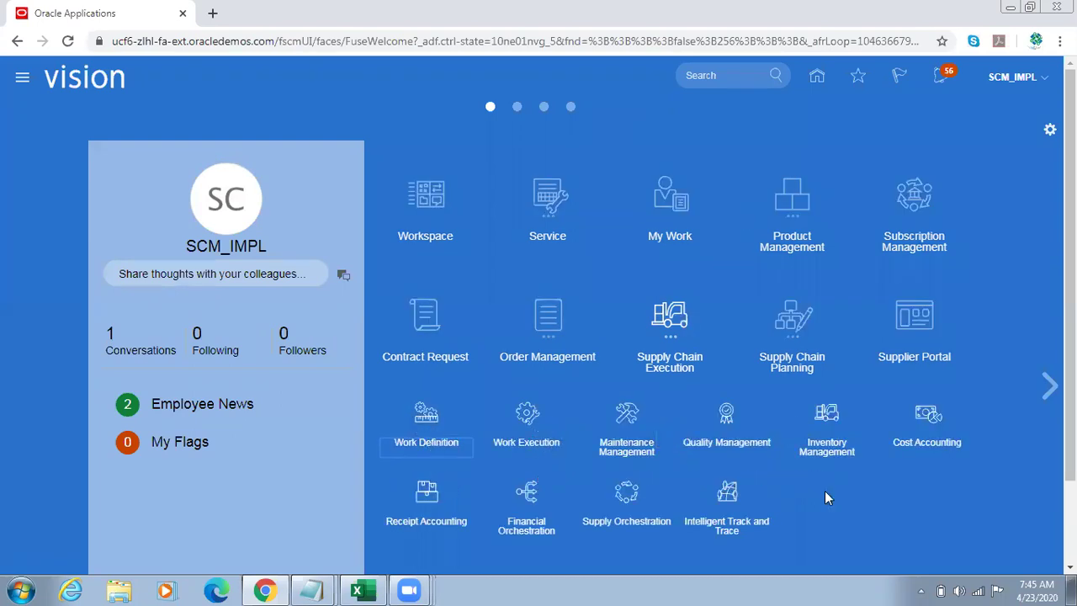
left_click(826, 414)
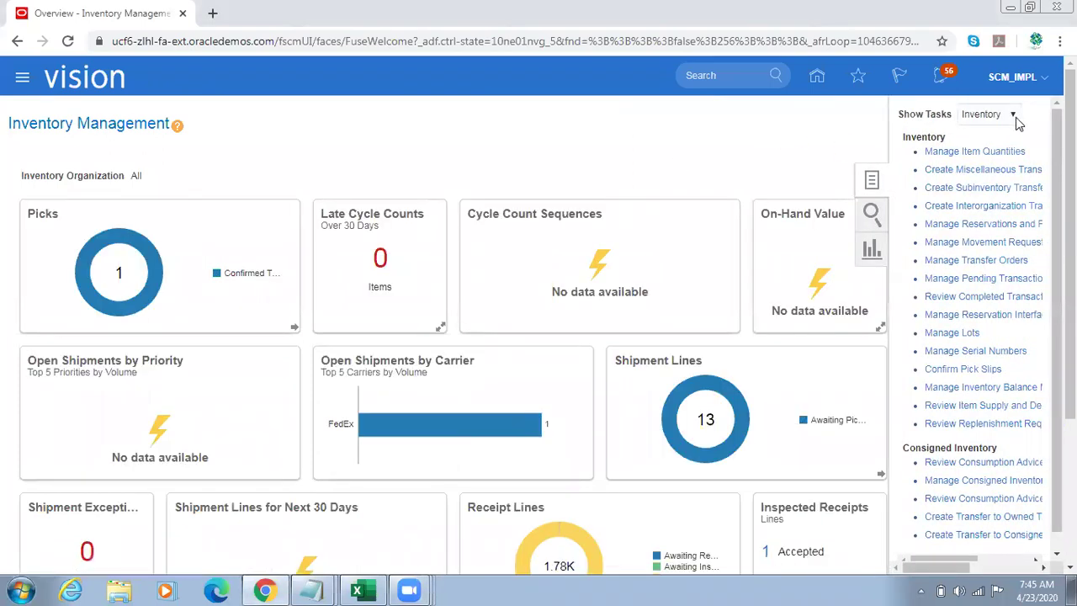
left_click(1001, 116)
left_click(1041, 116)
left_click(974, 259)
Step: Bring the untitled transfer order flow notes back in Notepad
mouse_move(318, 589)
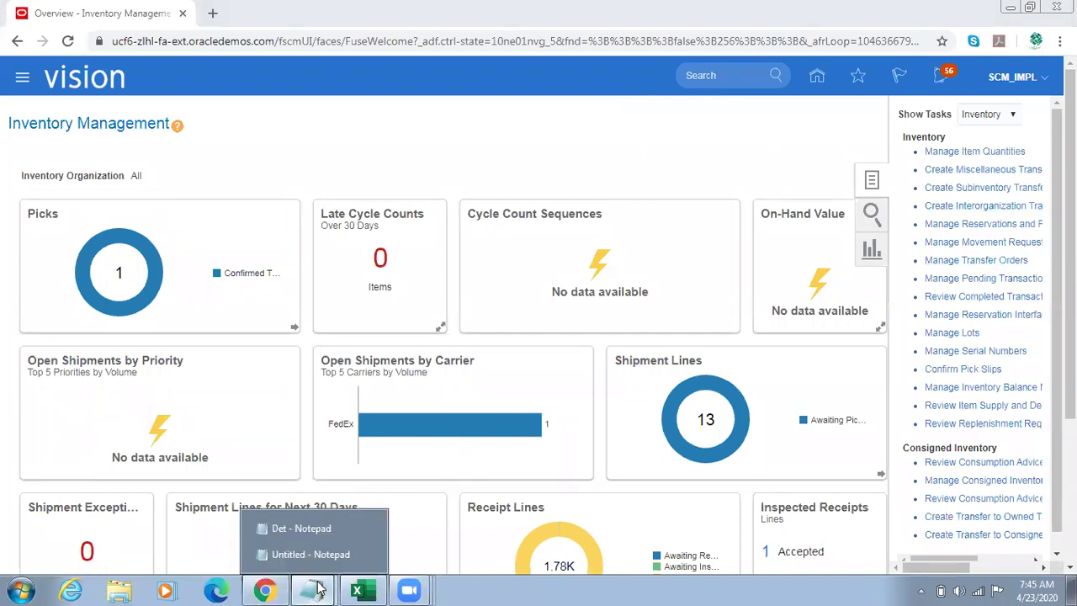
left_click(307, 553)
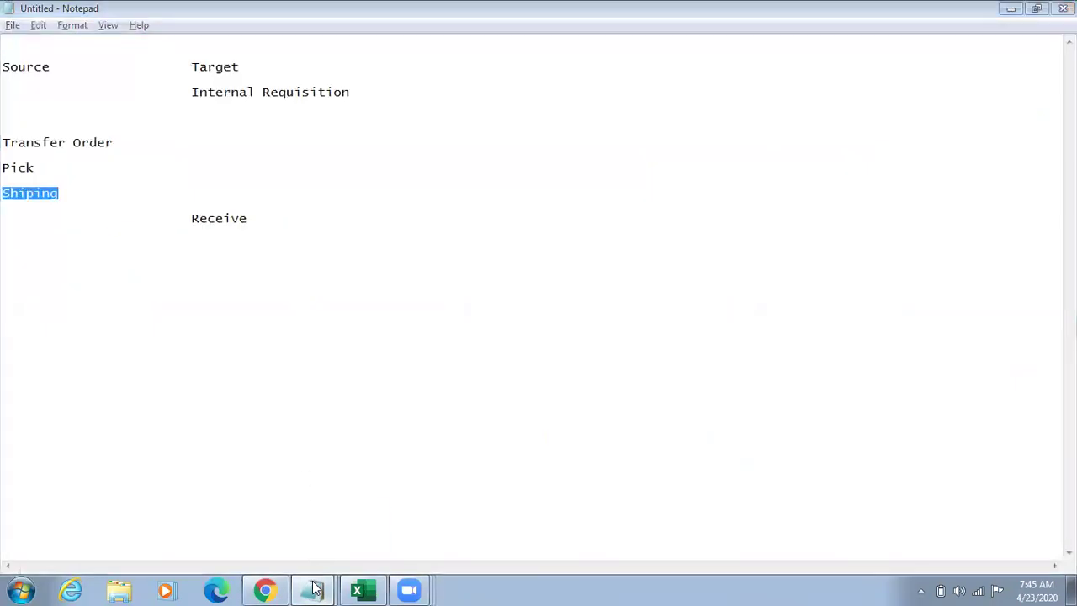
left_click(442, 432)
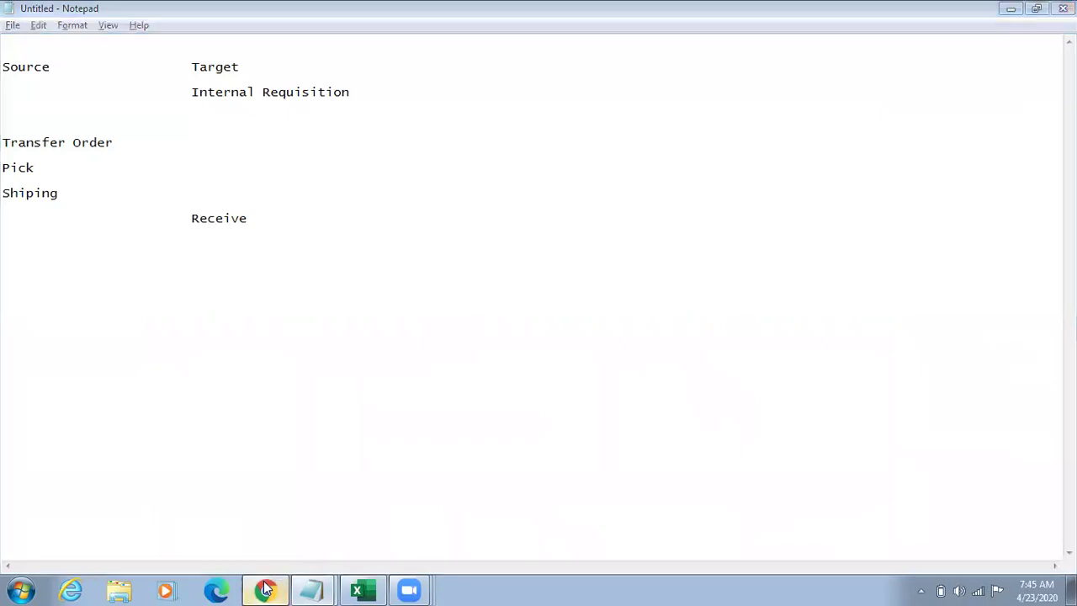
Step: Search transfer orders by number 1175% and expand the search criteria again
left_click(266, 589)
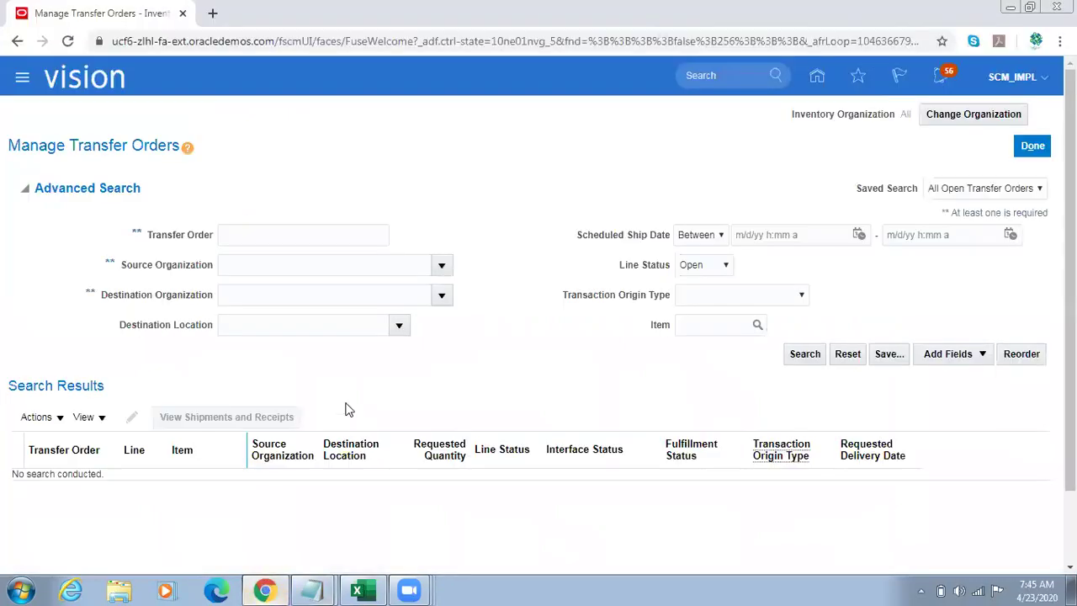
left_click(238, 239)
type("11")
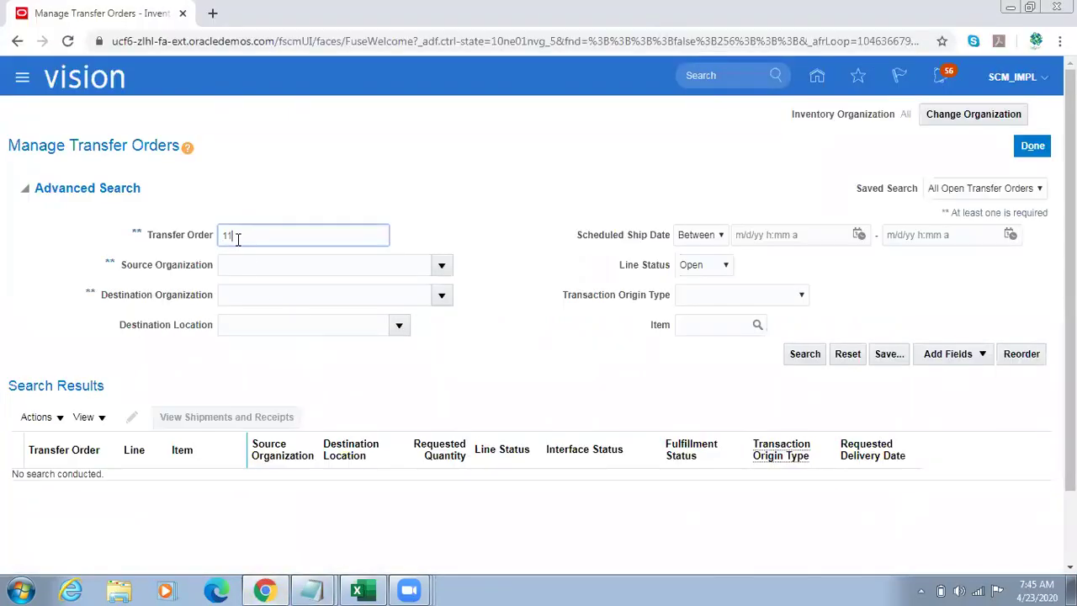
type("75%")
key("Return")
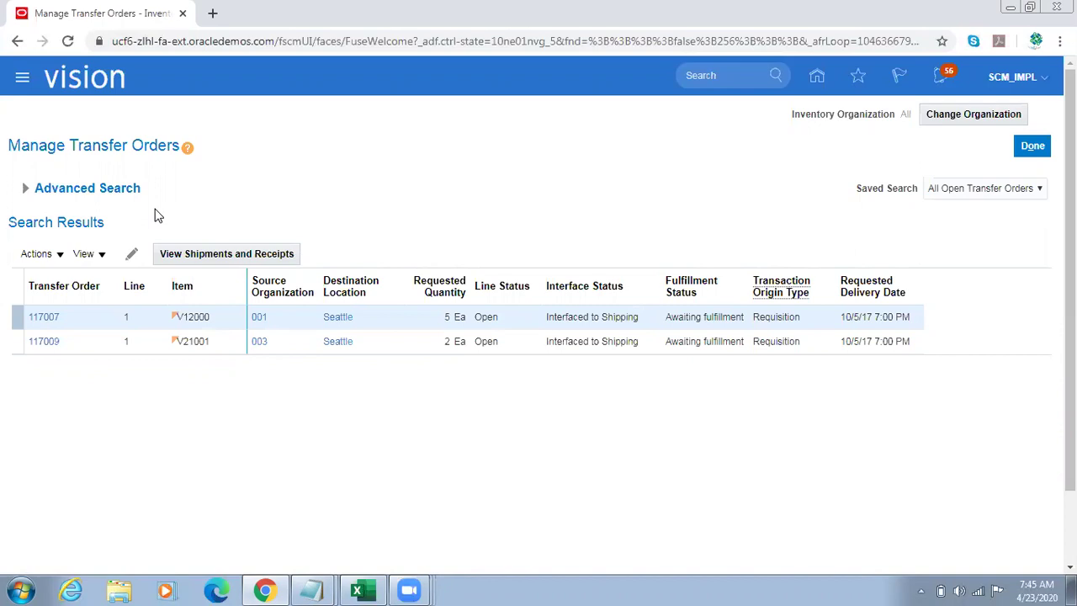
left_click(25, 187)
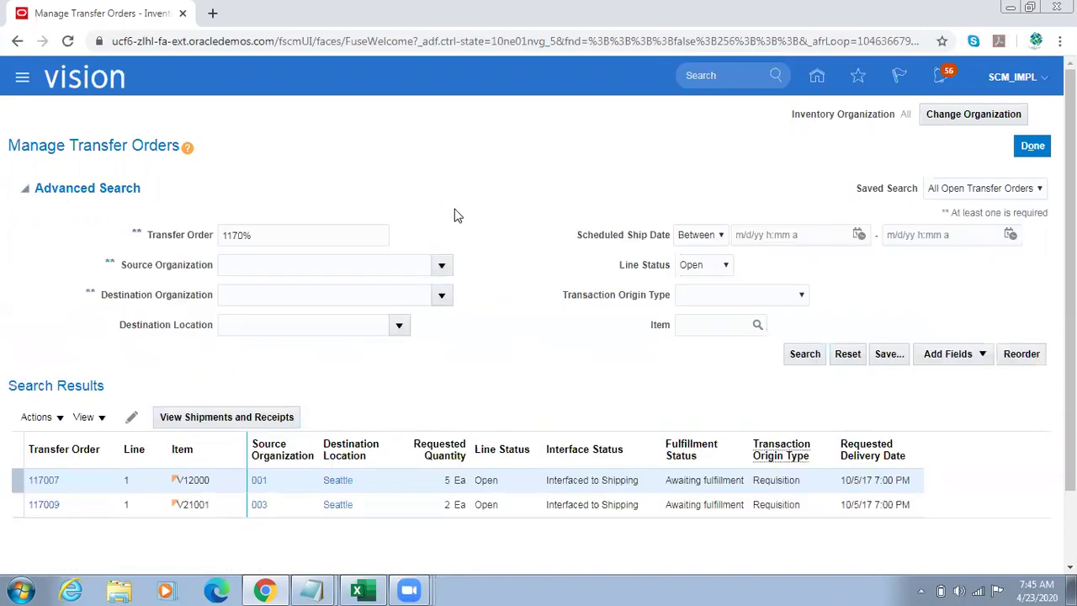
Step: Copy item V12000 from the first result row into the notes
double_click(200, 480)
key("ctrl+c")
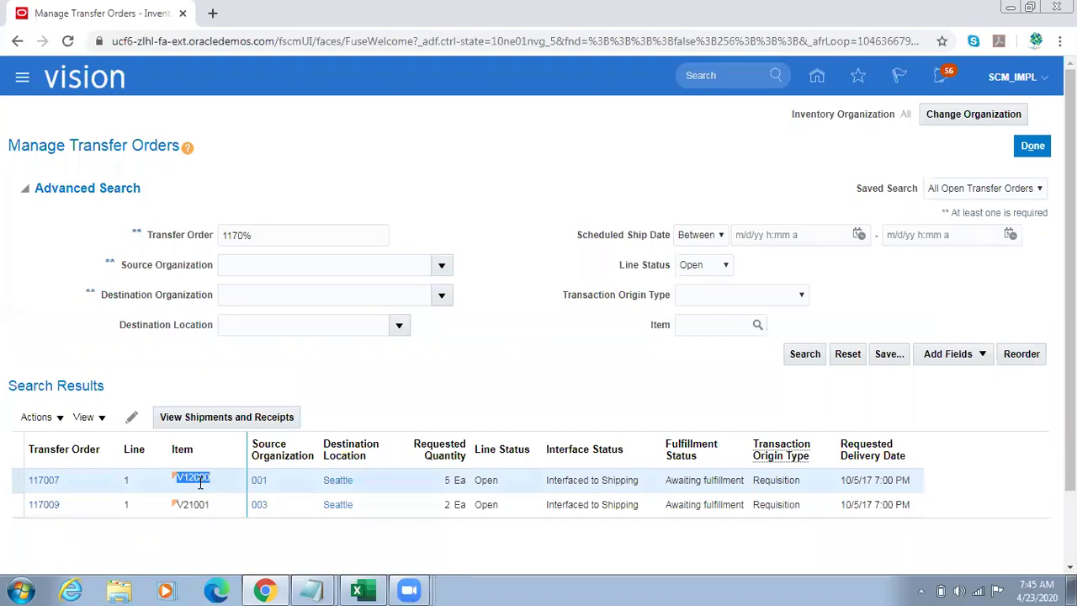
mouse_move(311, 590)
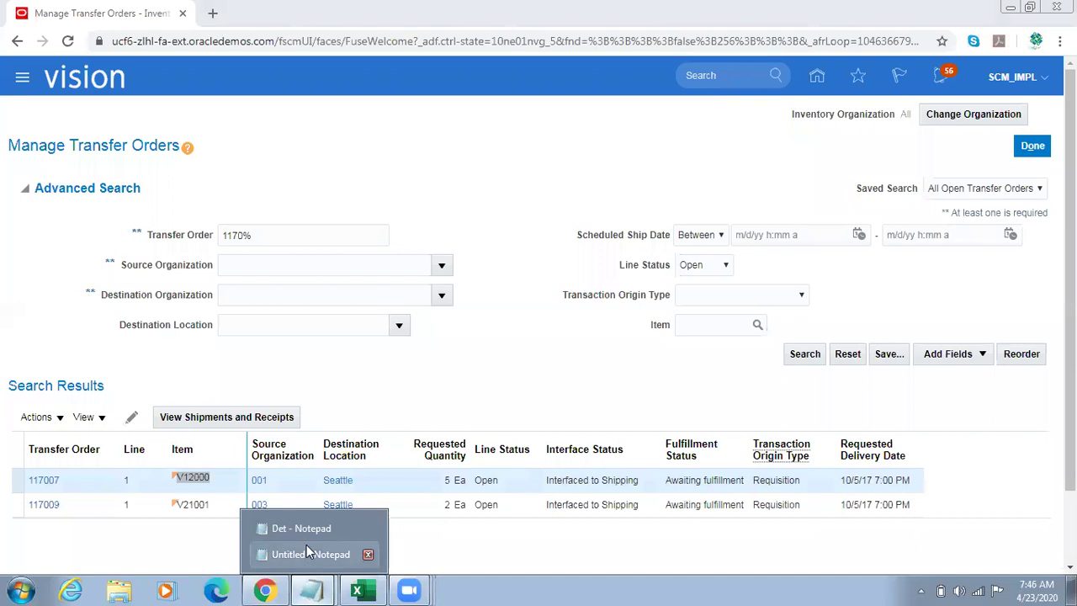
left_click(306, 544)
key("Return")
key("ctrl+v")
key("Return")
key("alt+Tab")
Step: Copy item V21001 from the 117009 row into the notes below V12000
left_click(201, 503)
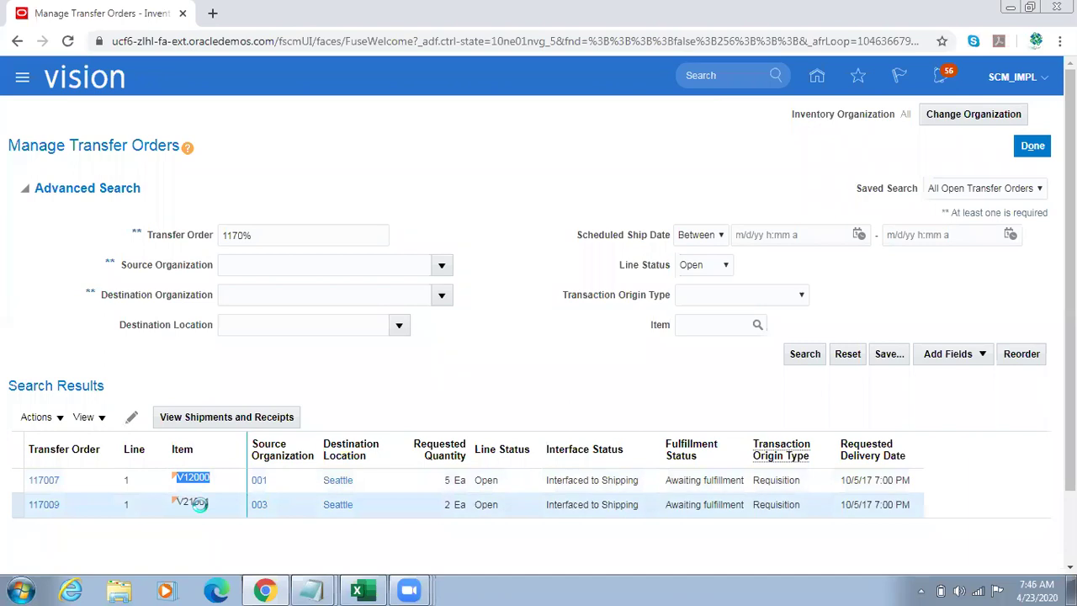
double_click(201, 503)
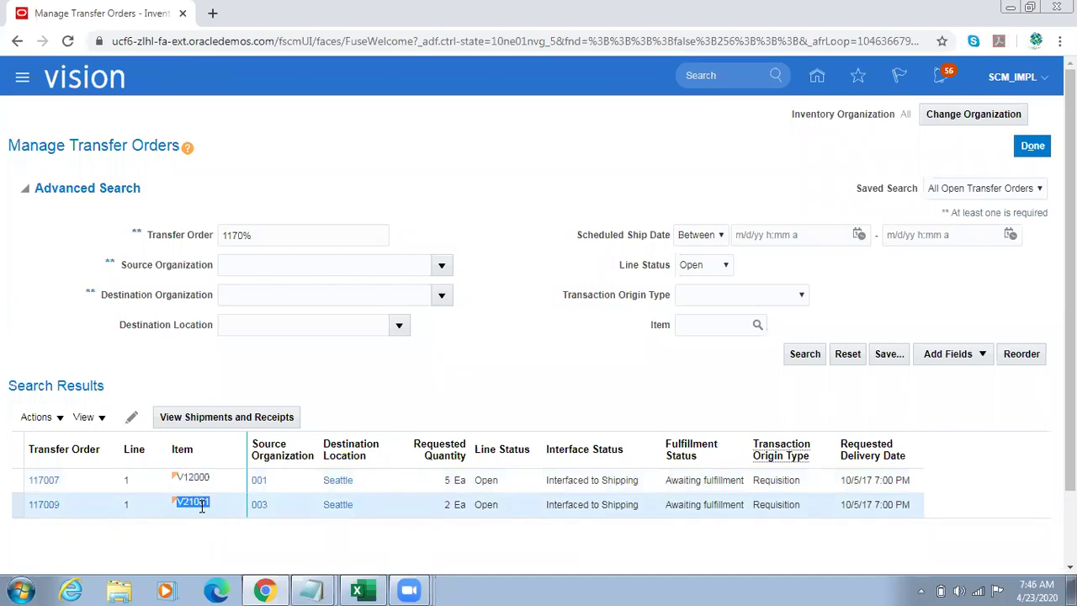
key("ctrl+c")
key("alt+Tab")
key("ctrl+v")
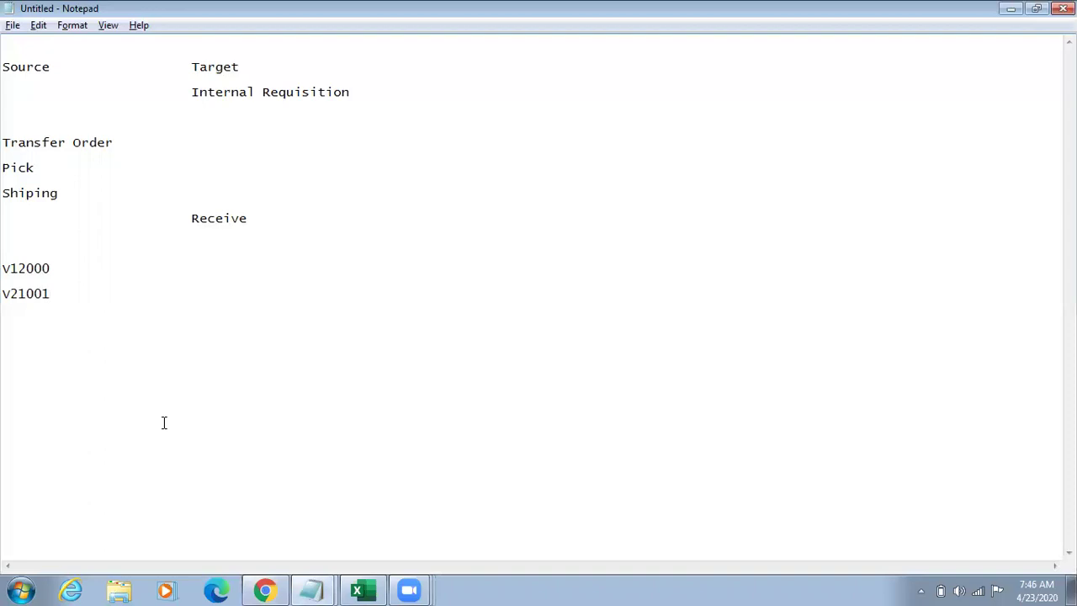
key("alt+Tab")
key("alt+Tab")
key("alt+Tab")
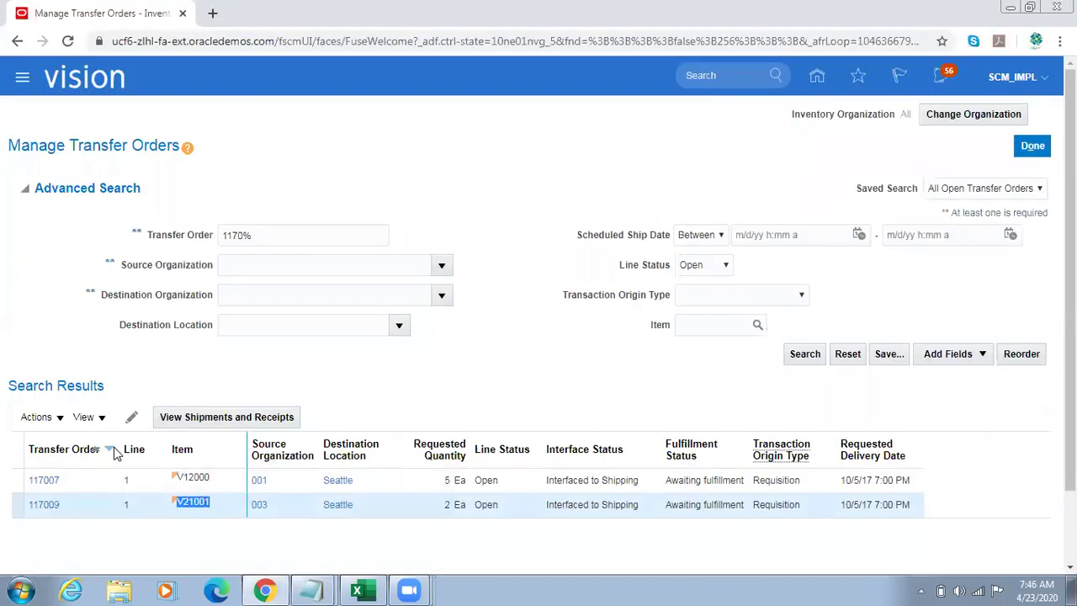
Step: Search transfer orders from source organization 001 with the line status left blank
left_click(253, 235)
key("BackSpace")
key("BackSpace")
key("BackSpace")
key("BackSpace")
key("BackSpace")
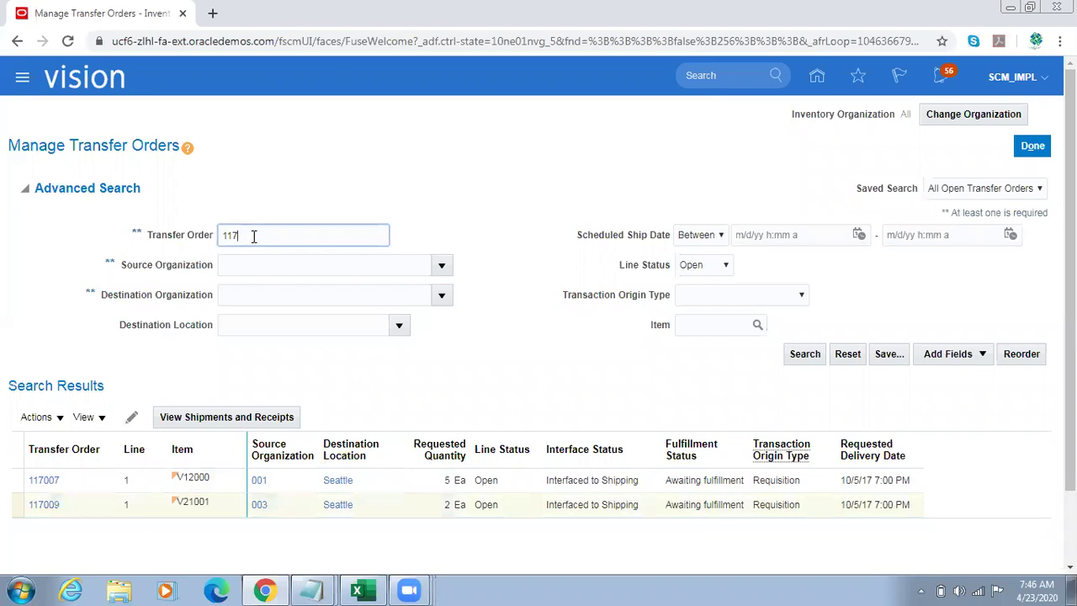
key("Tab")
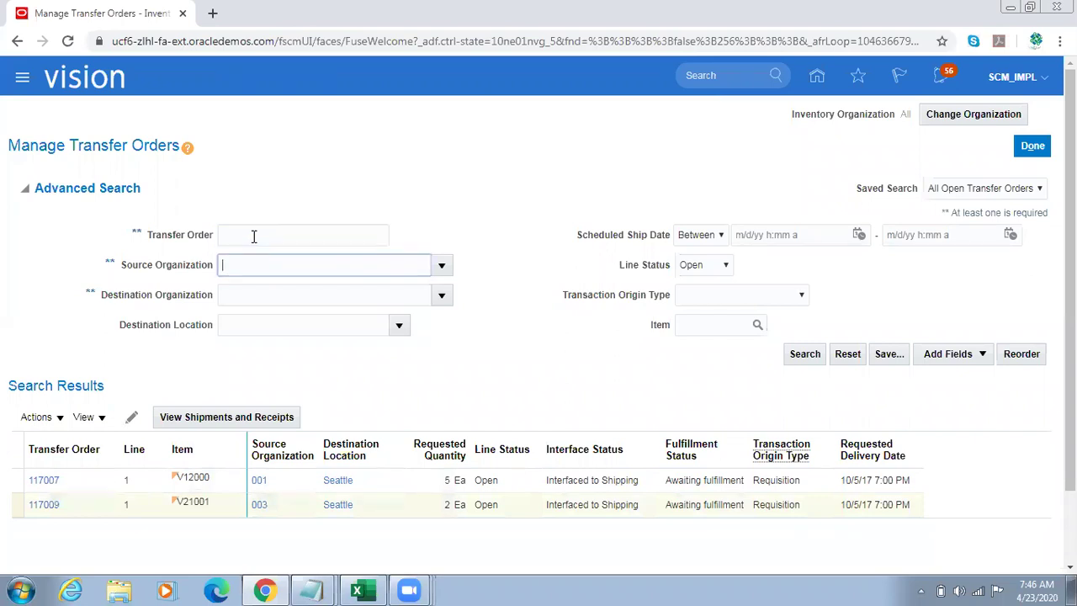
type("001")
key("Tab")
left_click(705, 266)
left_click(705, 266)
left_click(703, 280)
left_click(806, 354)
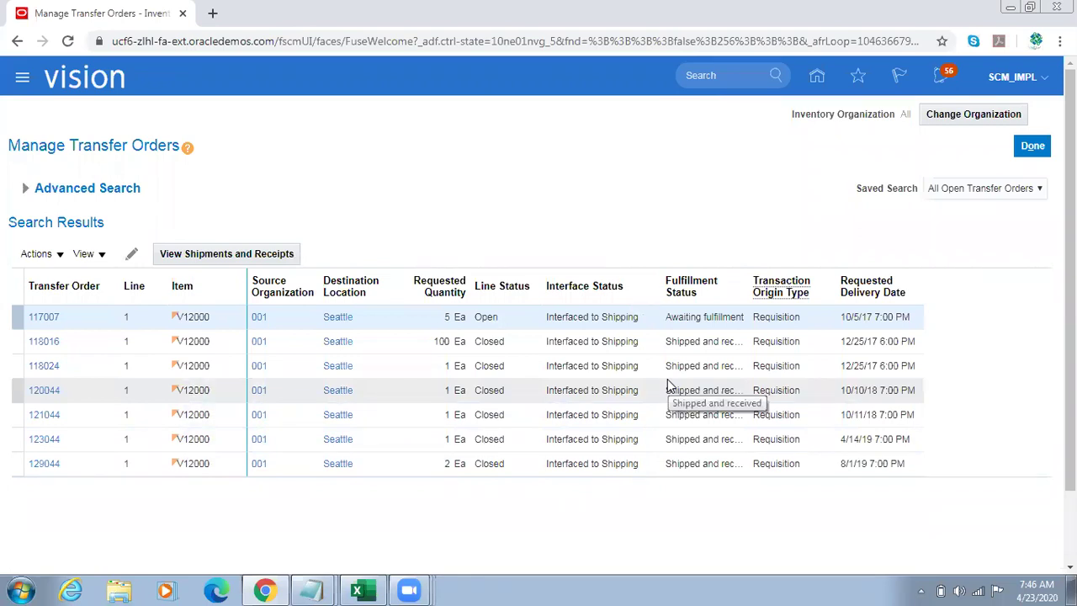
Step: Duplicate the browser tab and open Product Information Management under Product Management
right_click(136, 5)
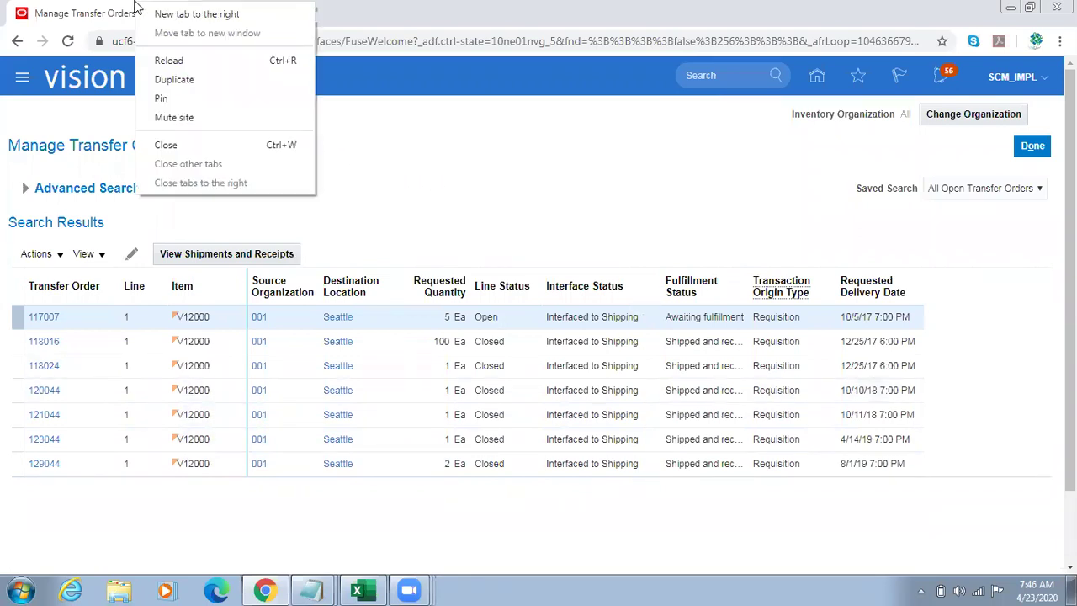
left_click(197, 81)
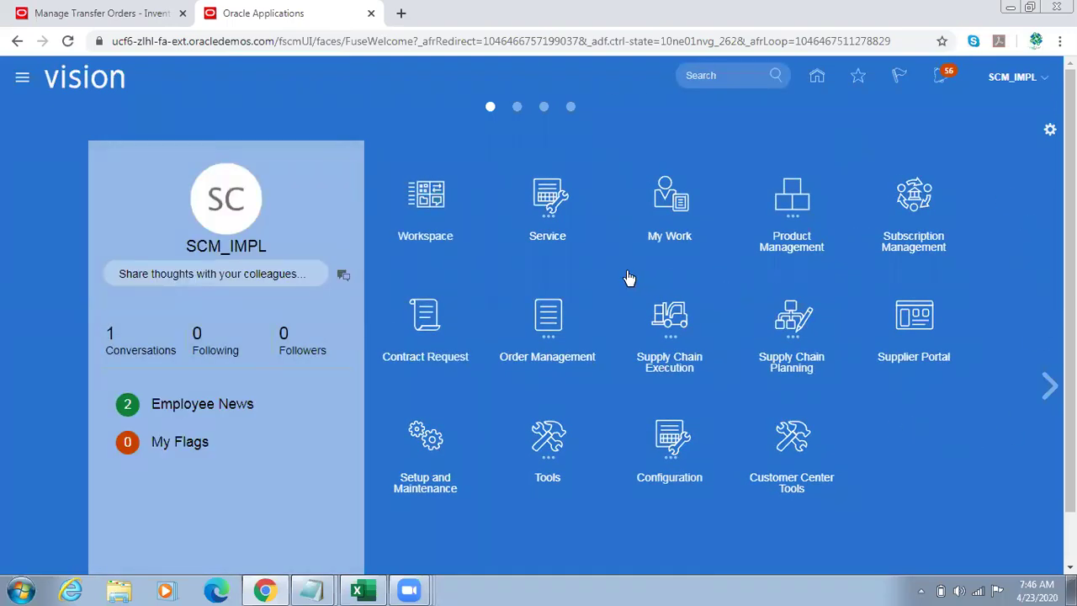
left_click(773, 231)
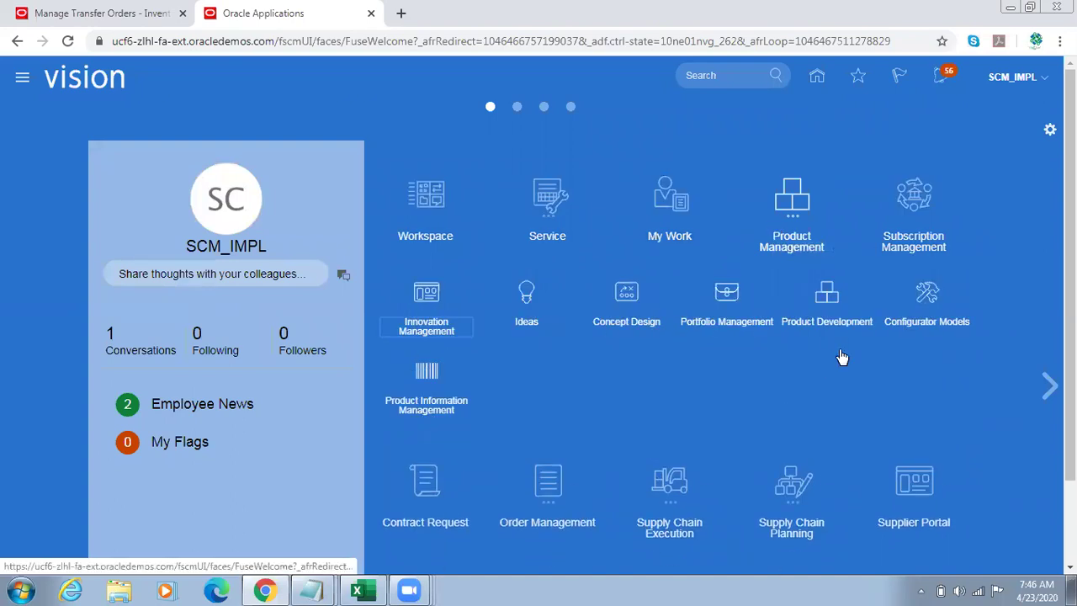
left_click(437, 375)
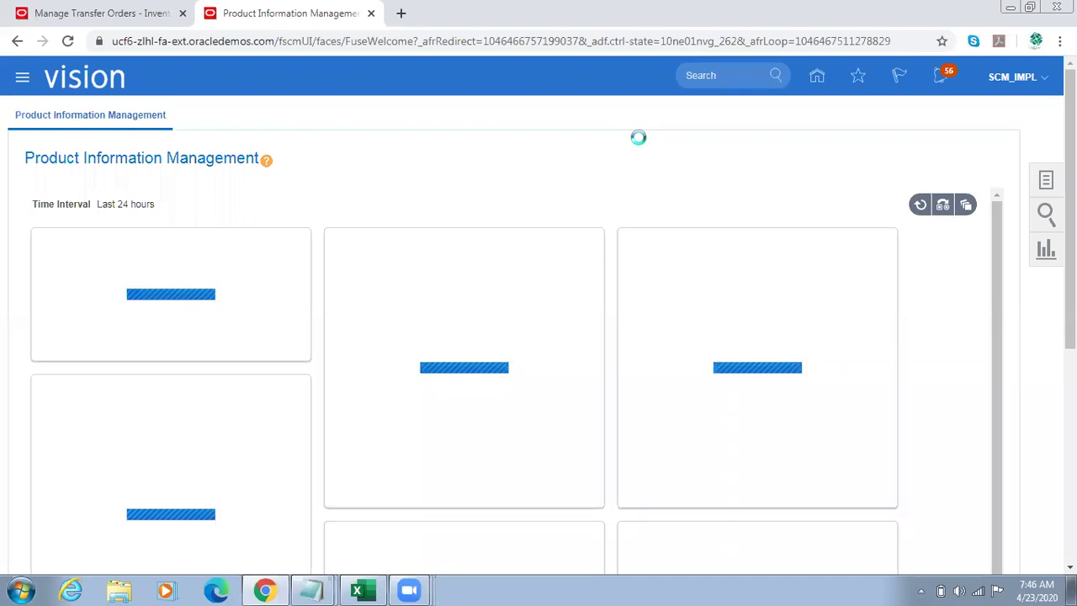
Step: Copy the item number V12000 from the Notepad notes
mouse_move(316, 589)
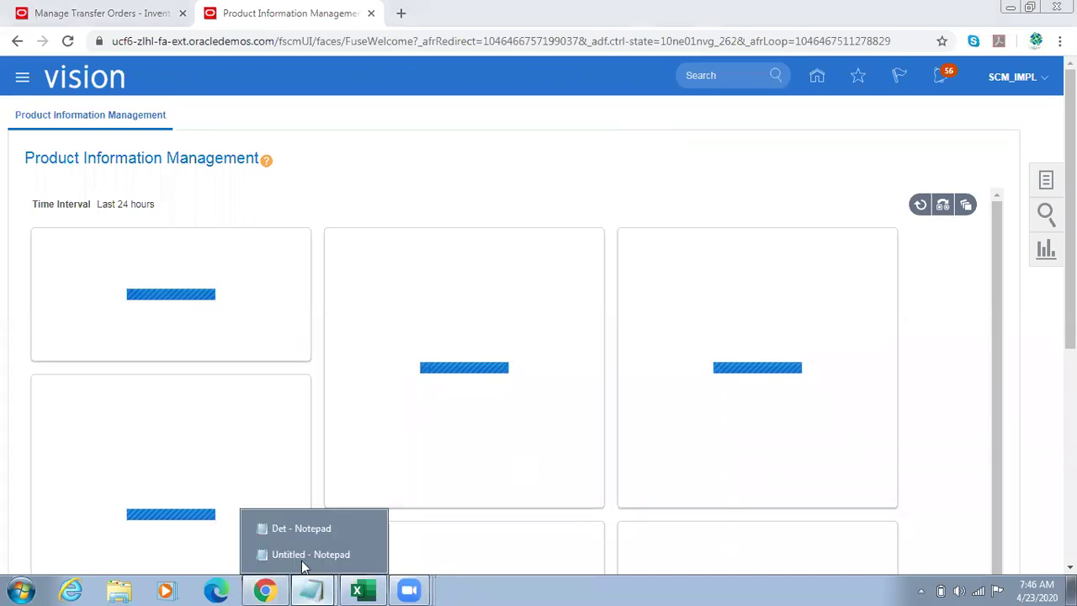
left_click(273, 555)
left_click_drag(70, 268, 4, 268)
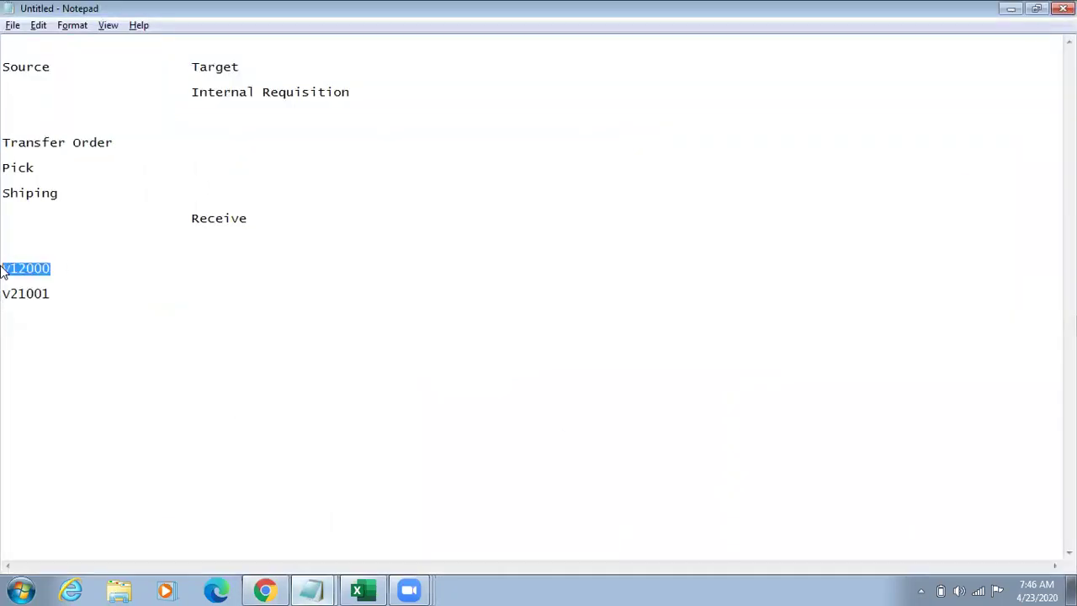
key("alt+Tab")
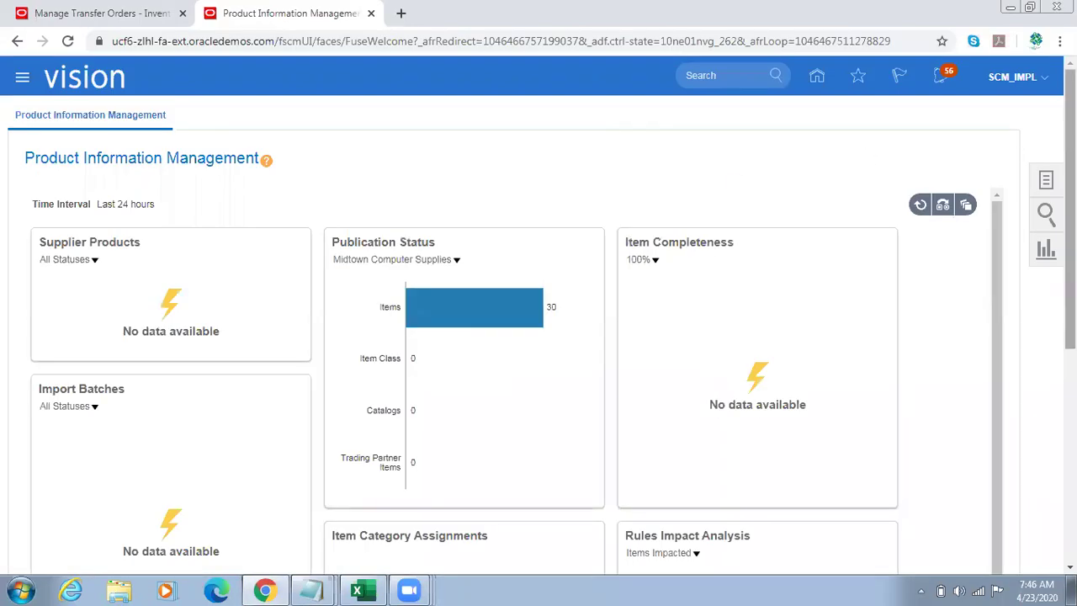
Step: Search Manage Items for item V12000
left_click(1046, 180)
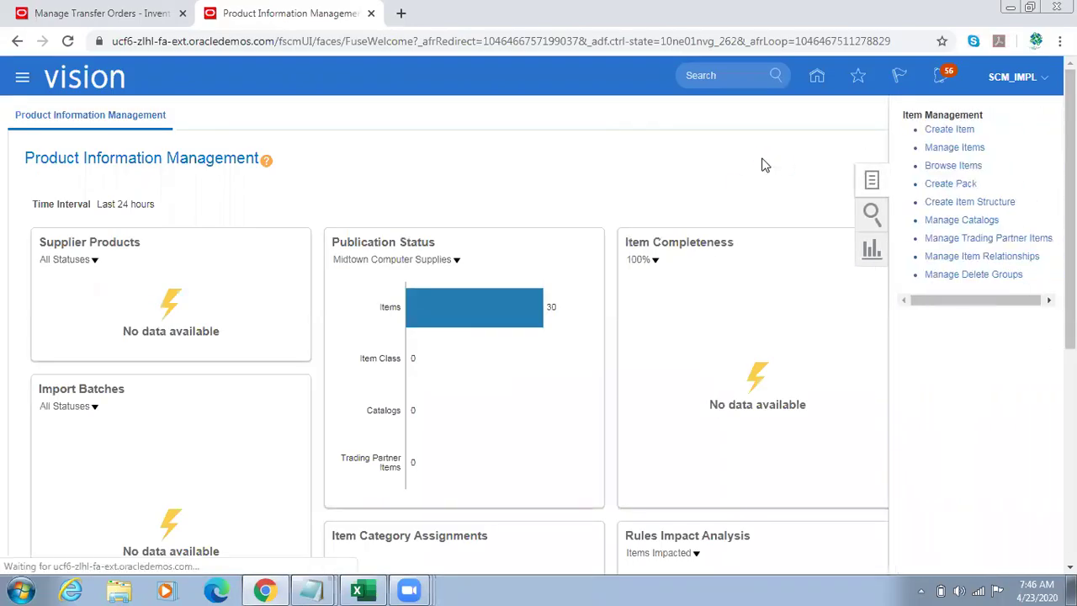
left_click(954, 150)
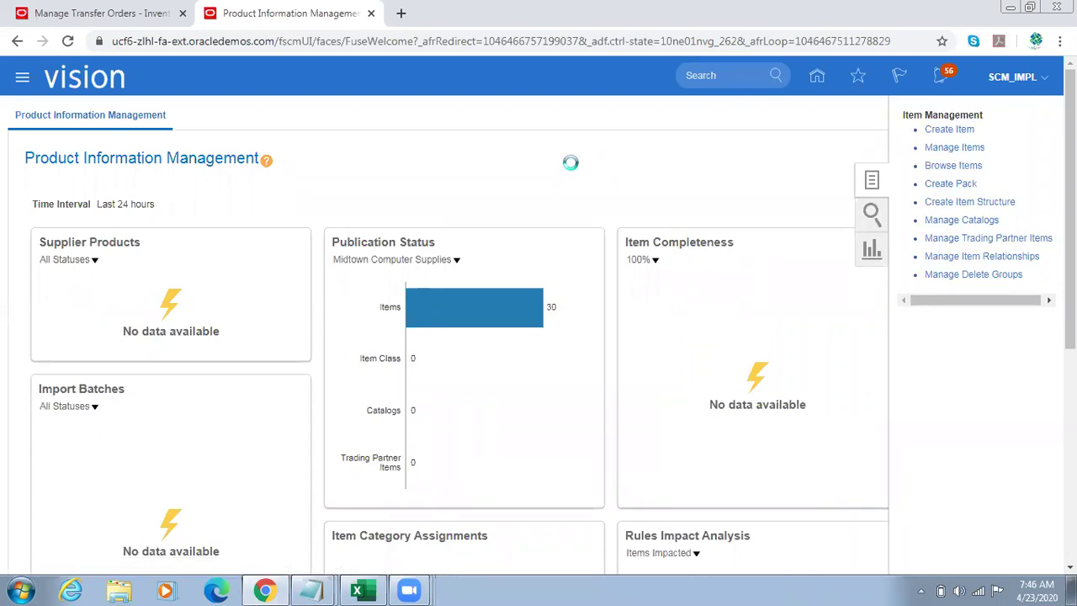
left_click(280, 253)
type("V12000")
left_click(798, 343)
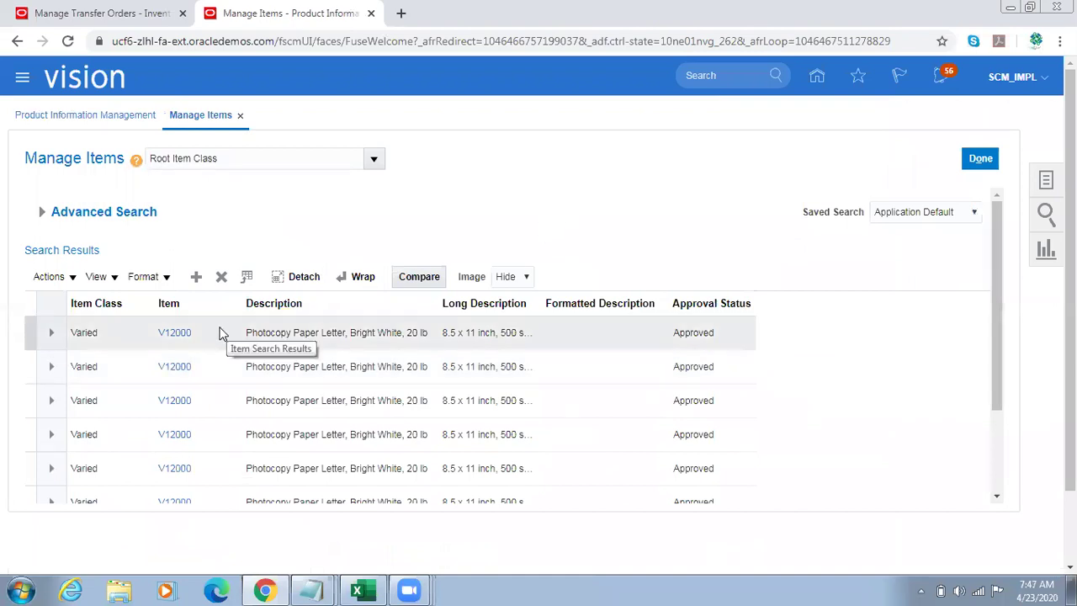
mouse_move(993, 343)
left_mouse_down()
mouse_move(998, 374)
mouse_move(991, 324)
left_mouse_up()
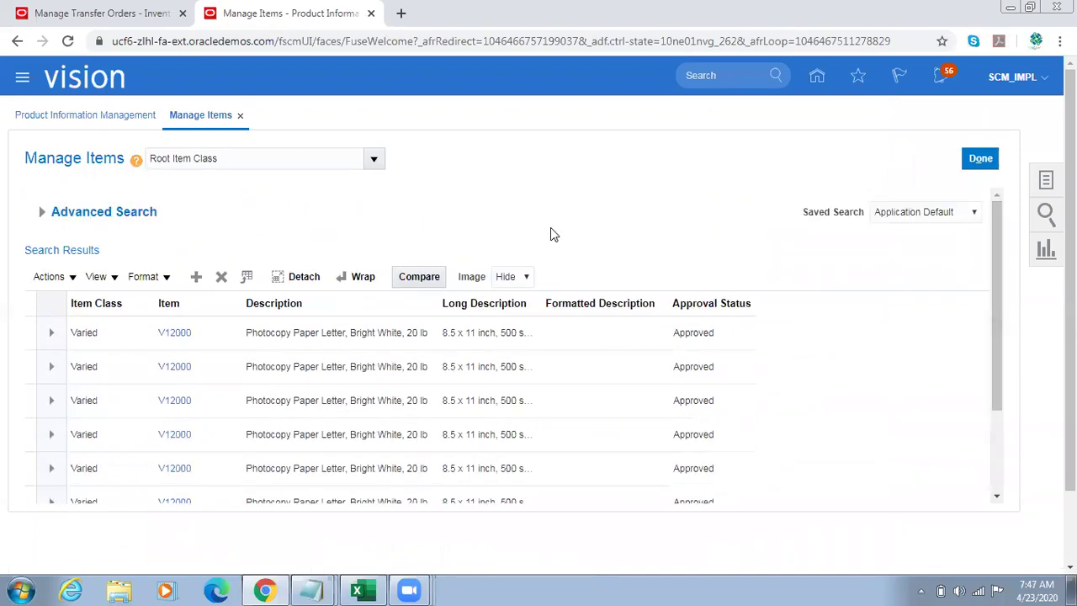
left_click(106, 277)
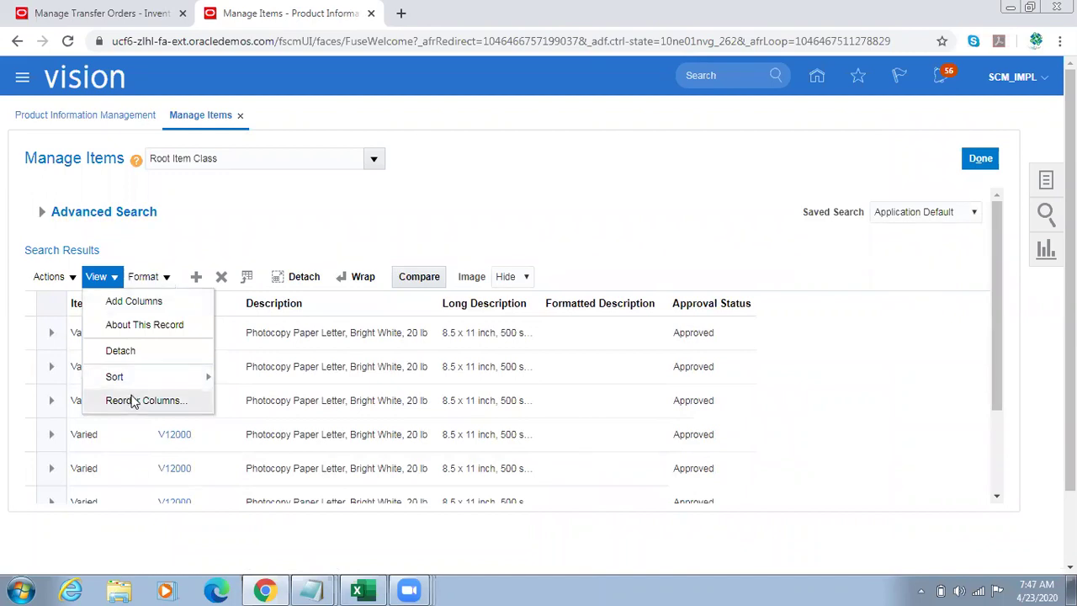
left_click(132, 401)
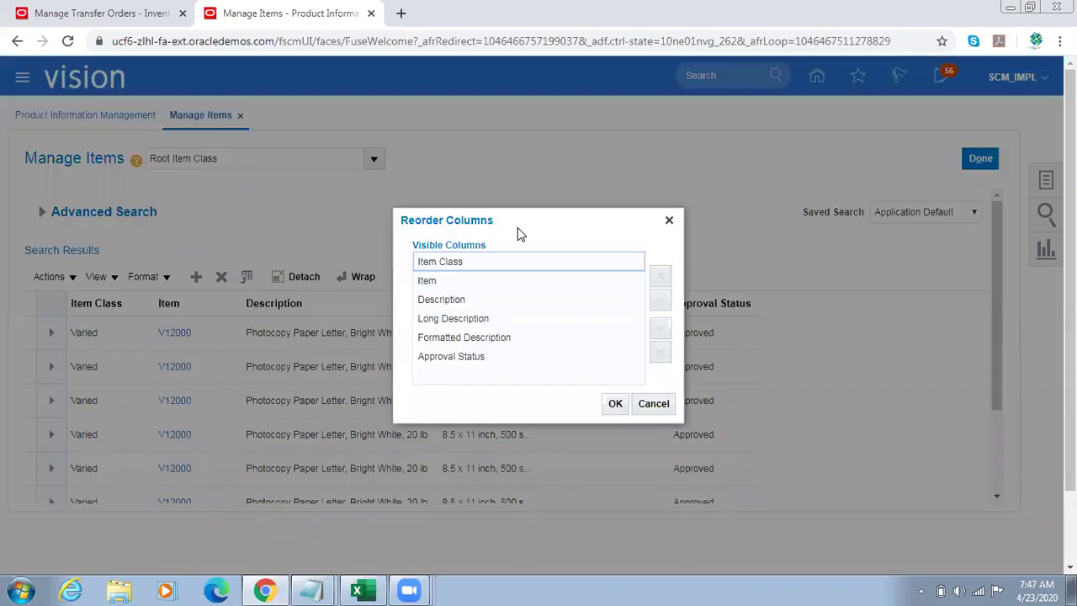
left_click(652, 404)
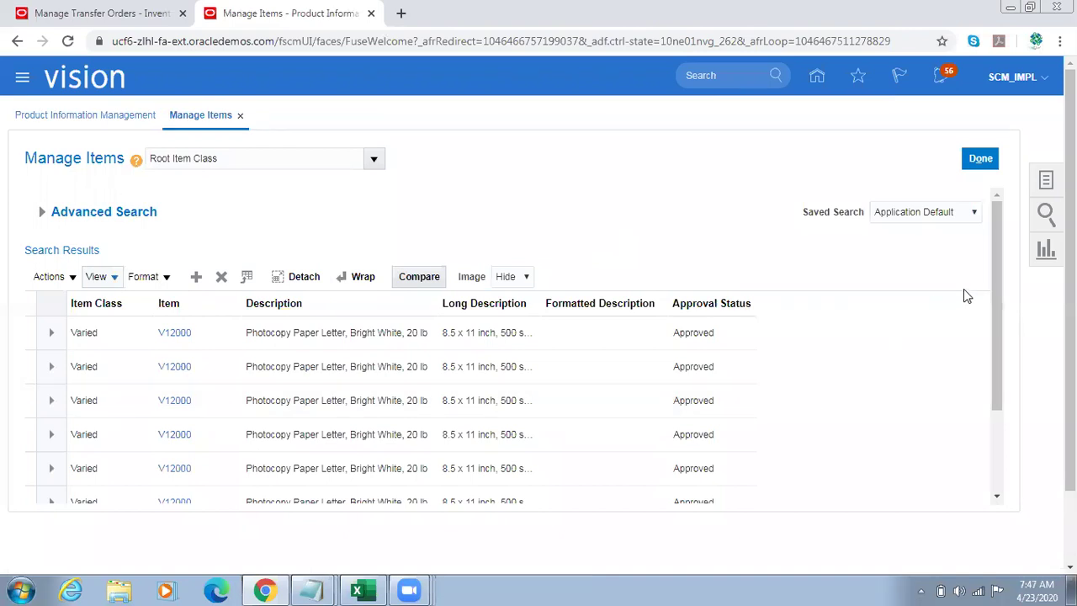
mouse_move(990, 284)
left_mouse_down()
mouse_move(992, 384)
mouse_move(992, 286)
left_mouse_up()
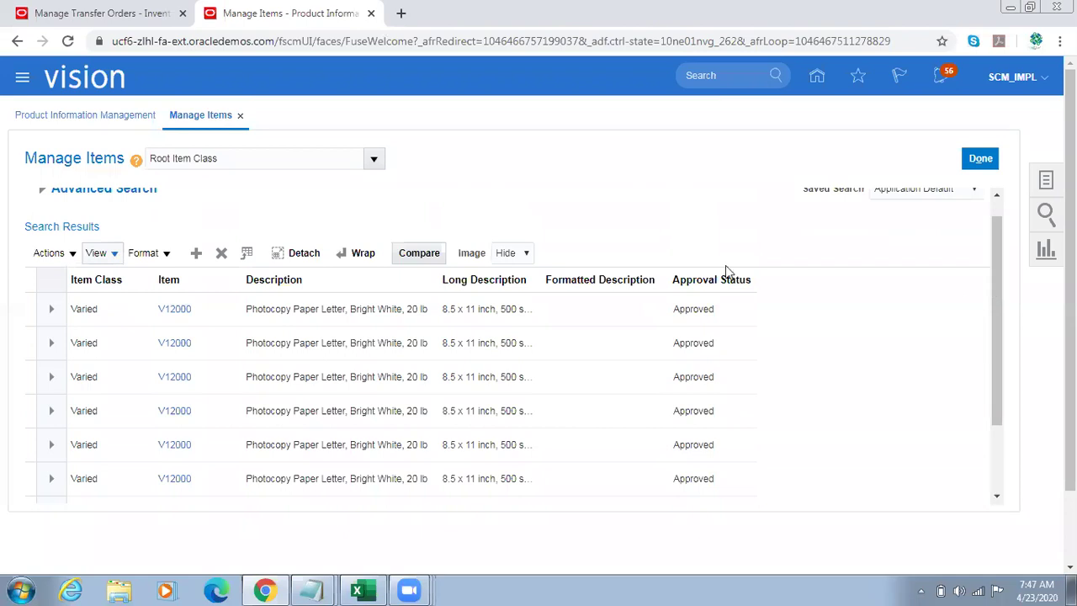
left_click(106, 257)
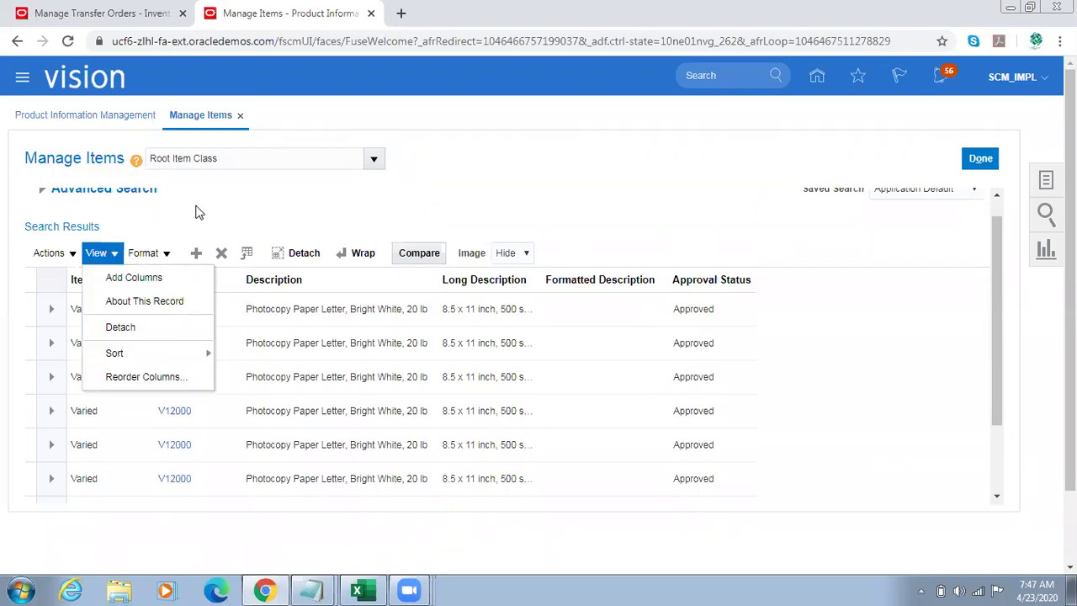
left_click(199, 210)
left_click(165, 310)
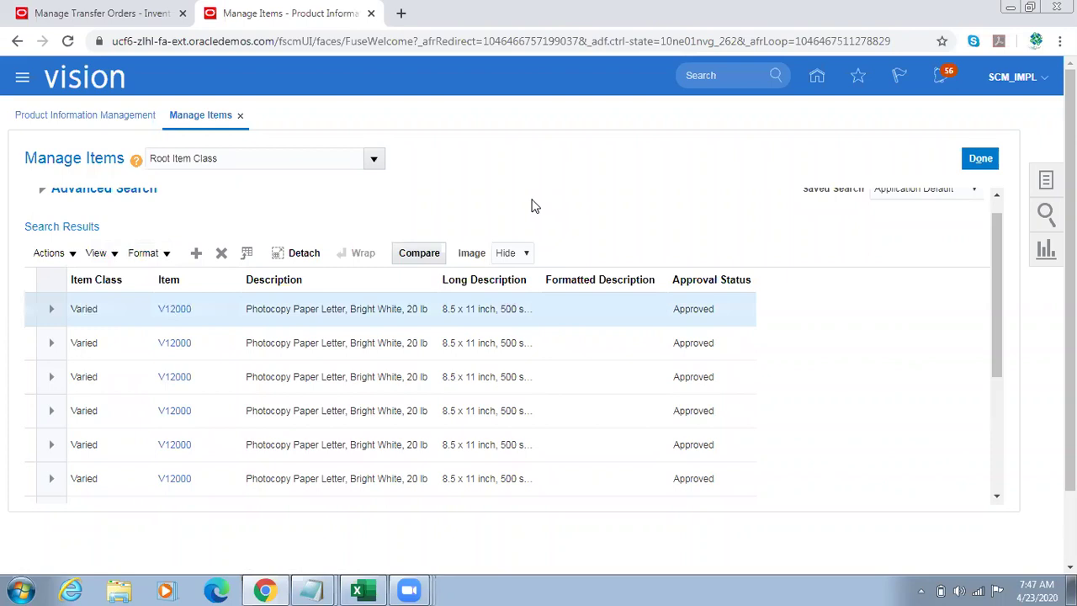
Step: Open item V12000 in organization 000 and show its Specifications' Sales and Order Management attributes
left_click(175, 309)
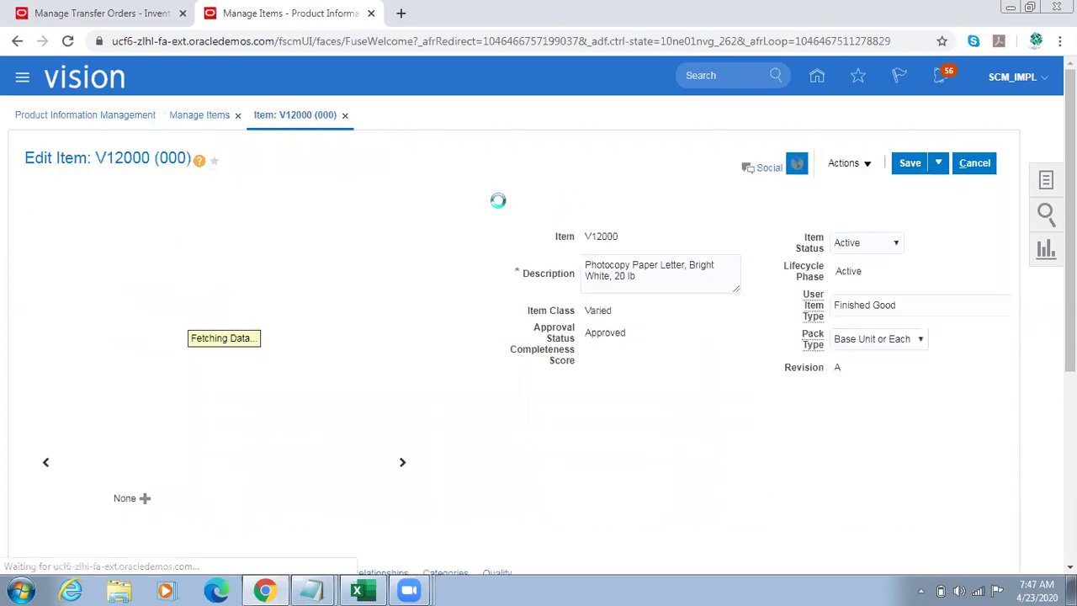
double_click(182, 159)
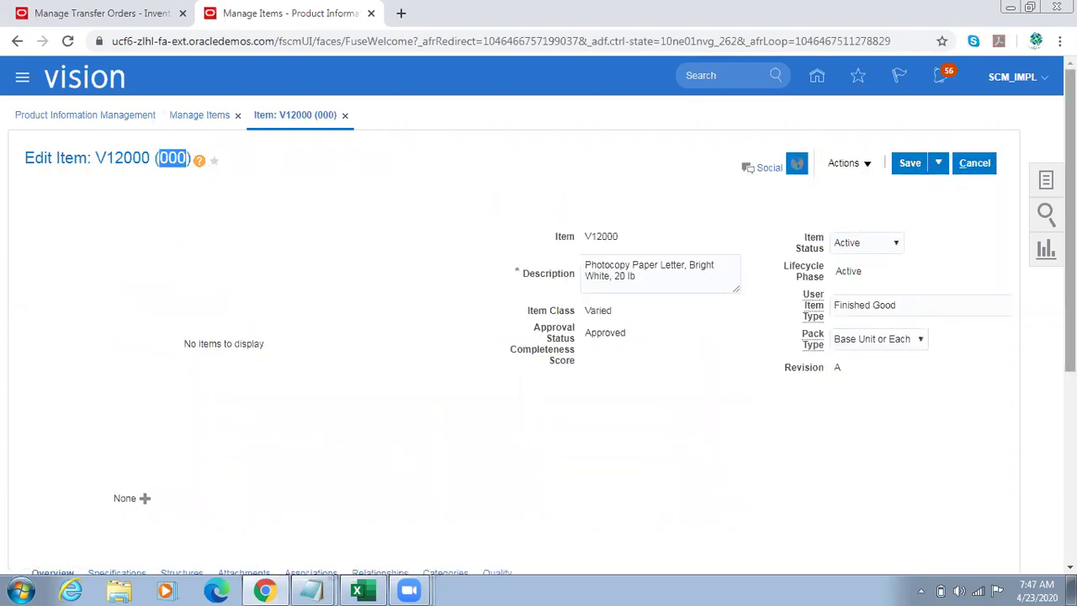
scroll(1009, 349, "down", 3)
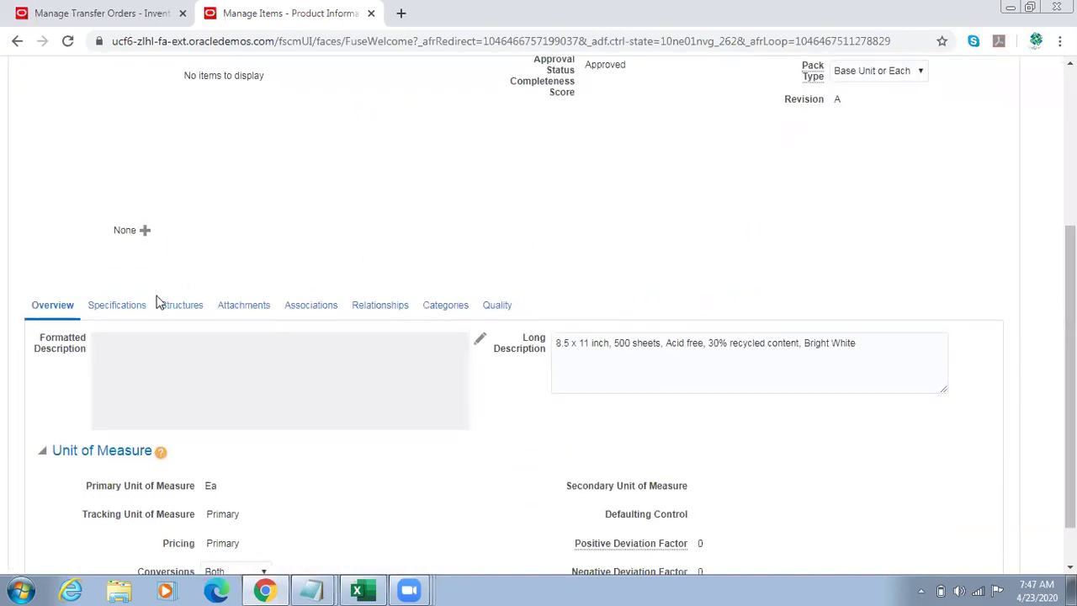
left_click(125, 305)
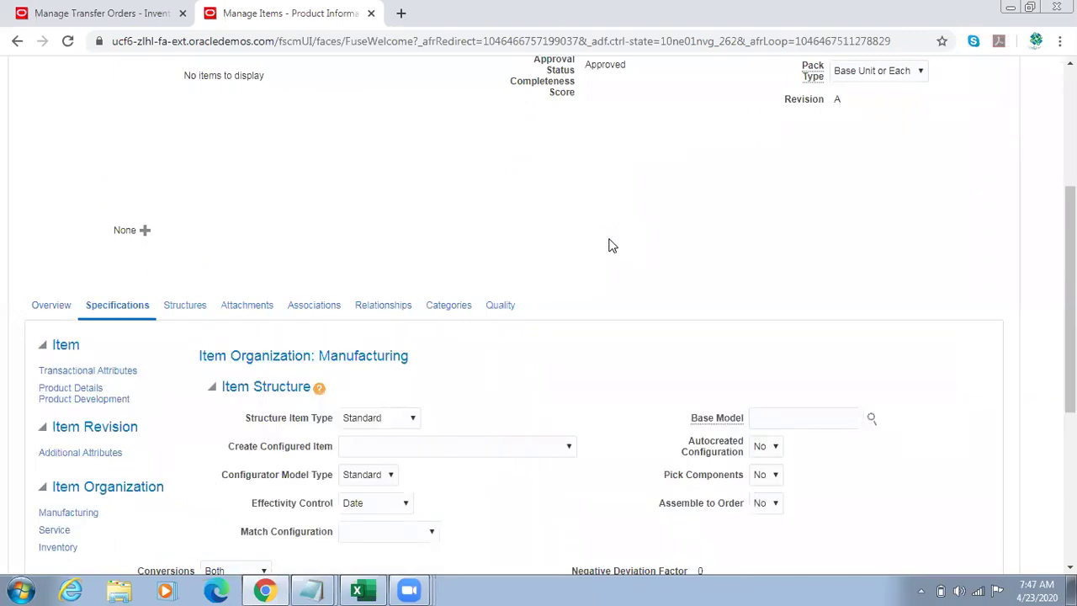
scroll(1070, 295, "down", 3)
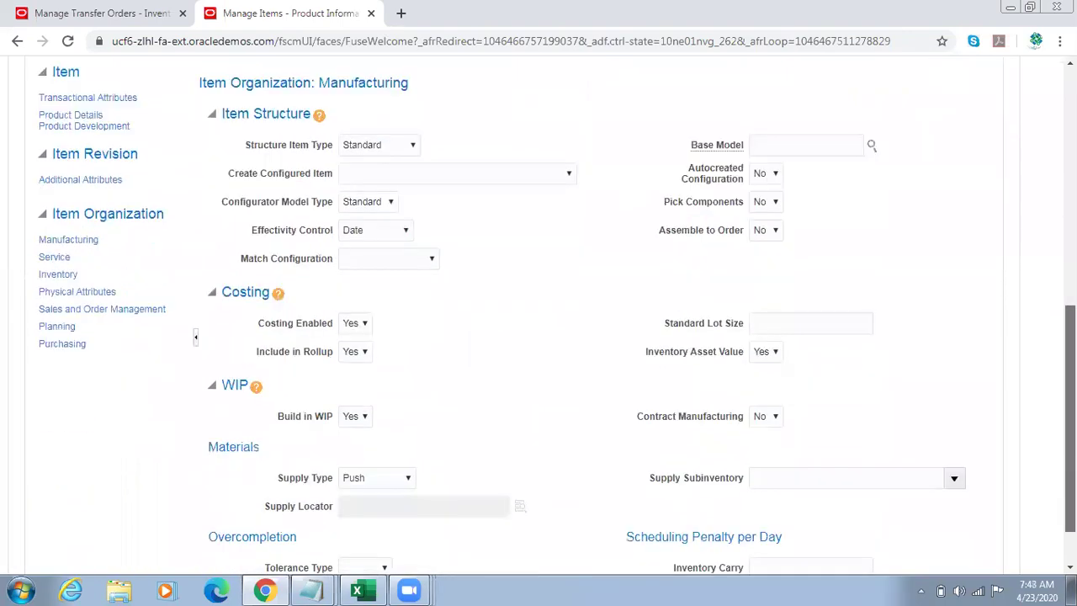
left_click_drag(1070, 418, 1070, 436)
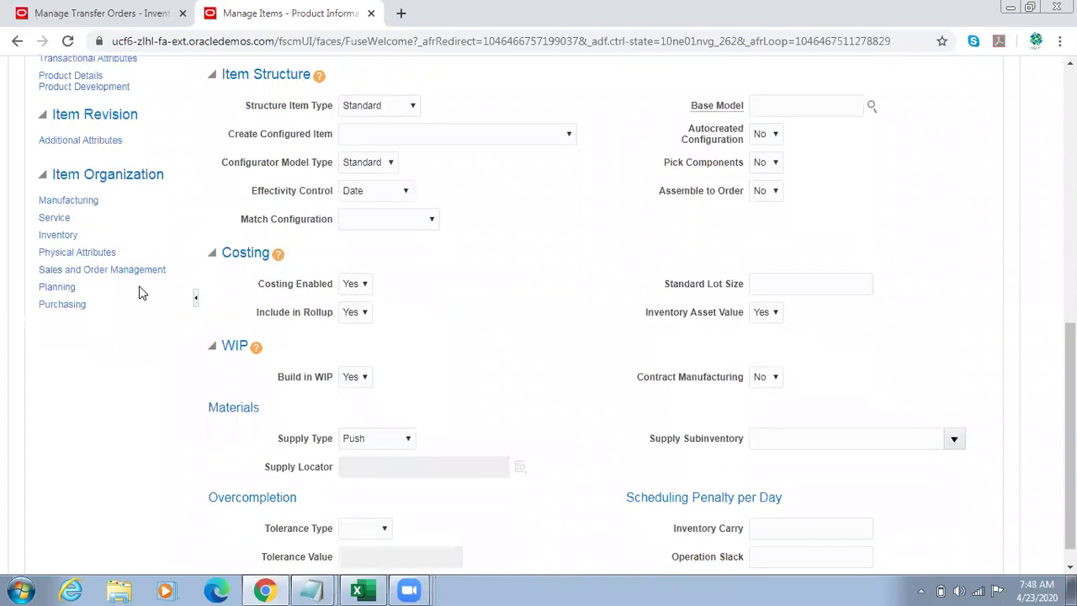
left_click(100, 270)
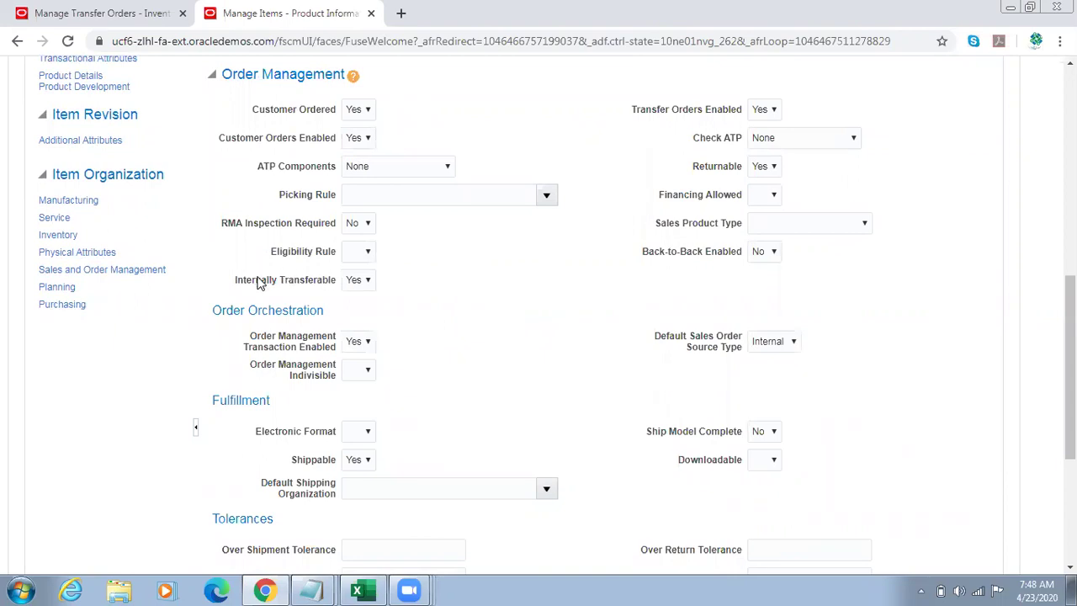
Step: Highlight the Internally Transferable and Transfer Orders Enabled settings to confirm both are Yes
left_click_drag(255, 280, 322, 280)
left_click_drag(651, 111, 740, 115)
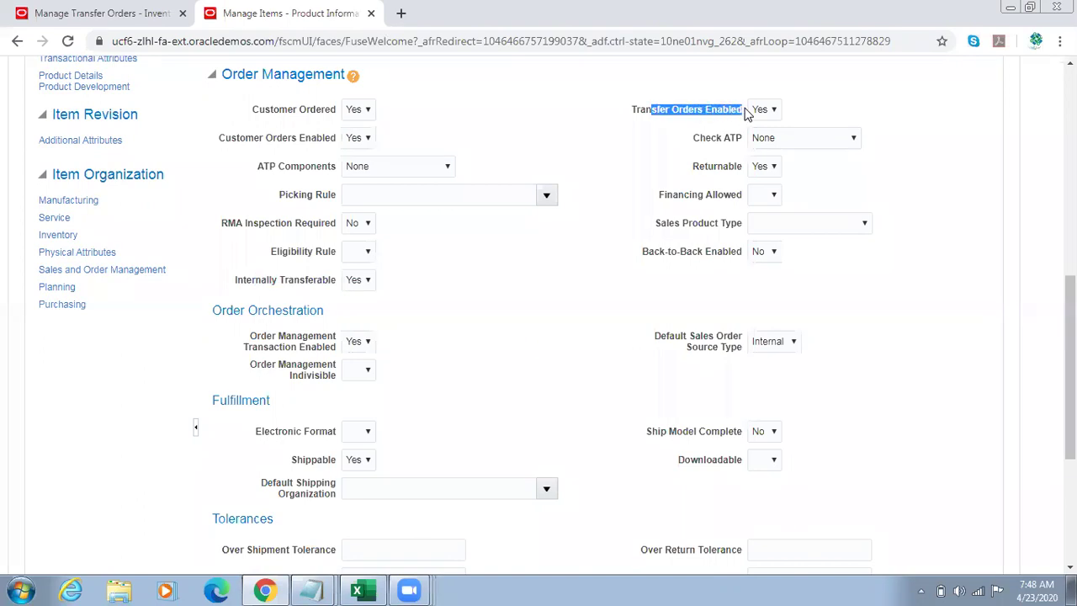
triple_click(713, 115)
left_click_drag(238, 281, 322, 283)
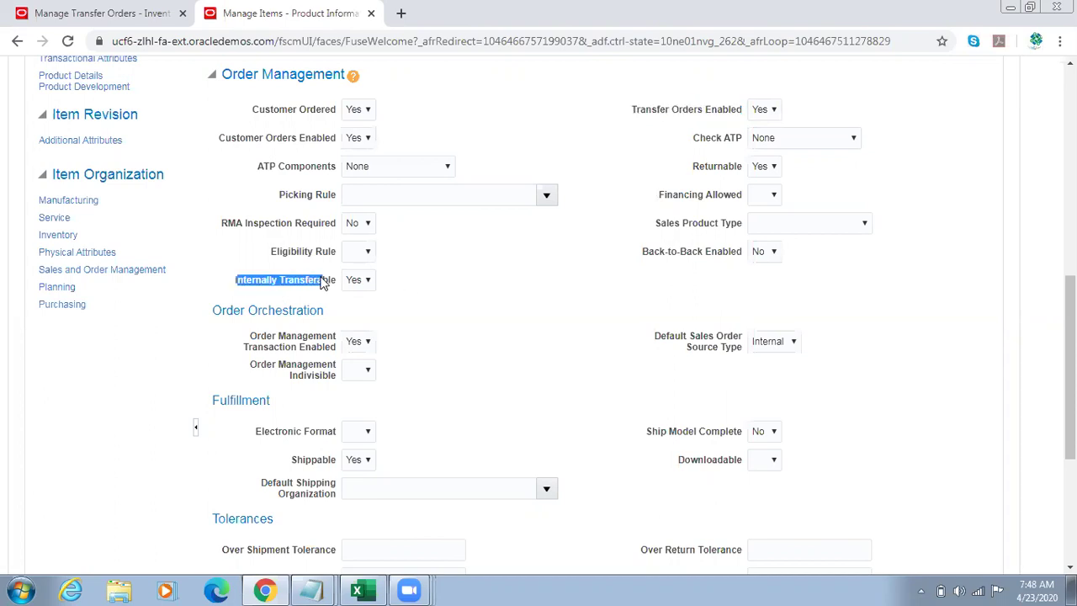
Step: Recheck Transfer Orders Enabled, then show the item's Purchasing attributes
left_click_drag(641, 110, 751, 111)
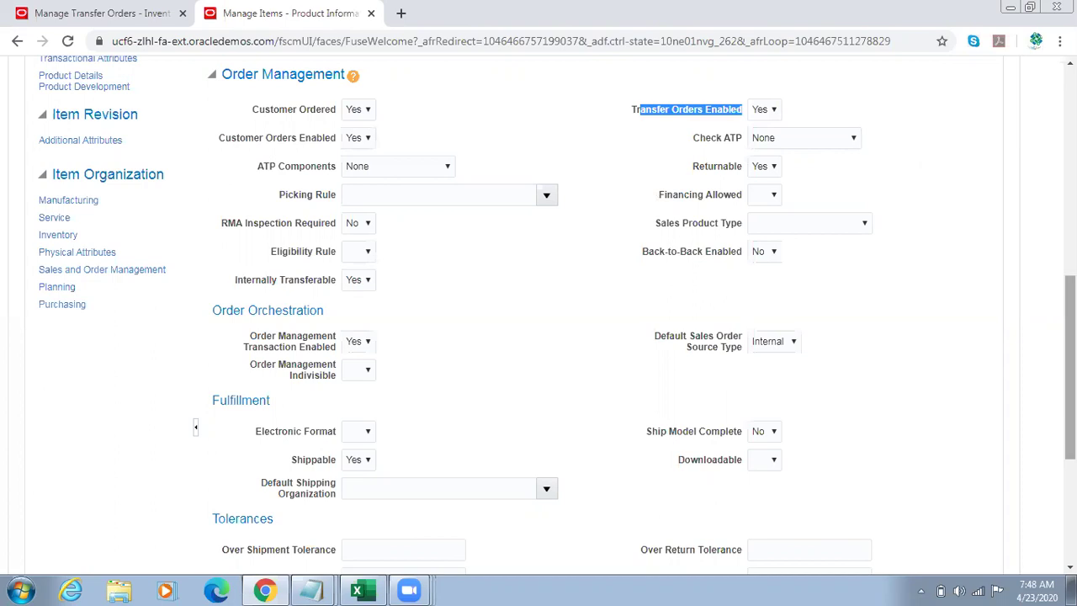
left_click(1018, 335)
scroll(841, 303, "down", 1)
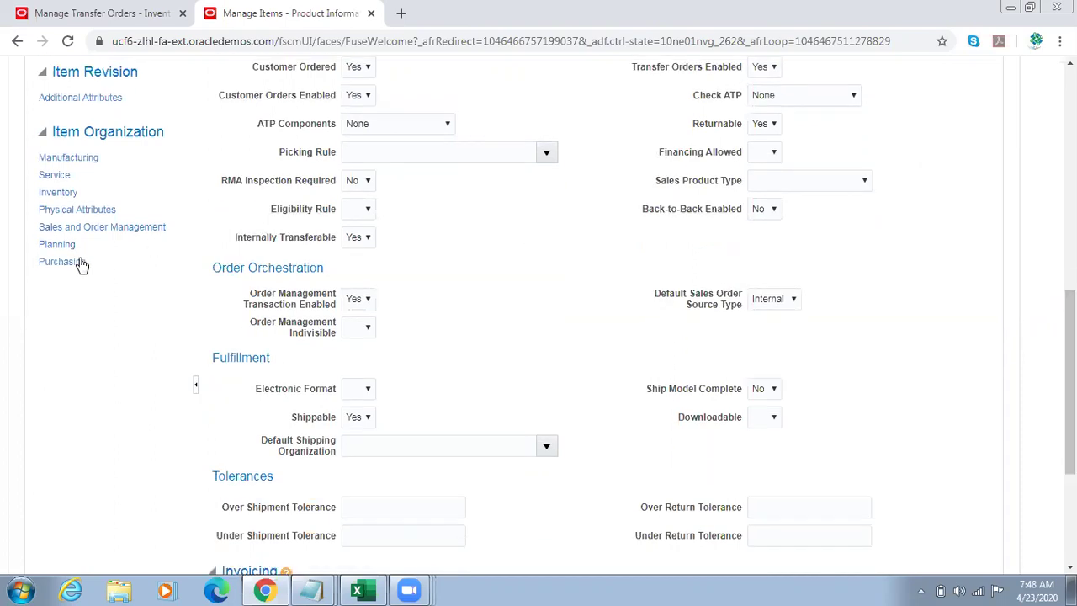
left_click(62, 263)
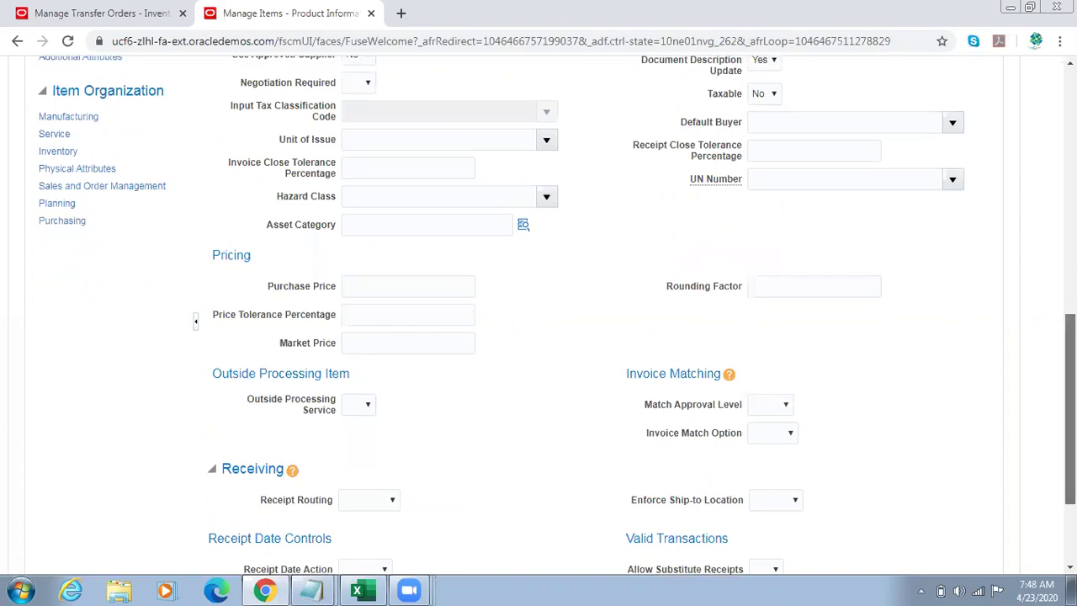
Step: Compare the item's Purchase Price with the item cost note in Excel cell B141
scroll(639, 401, "up", 2)
left_click_drag(283, 413, 334, 423)
left_click(388, 412)
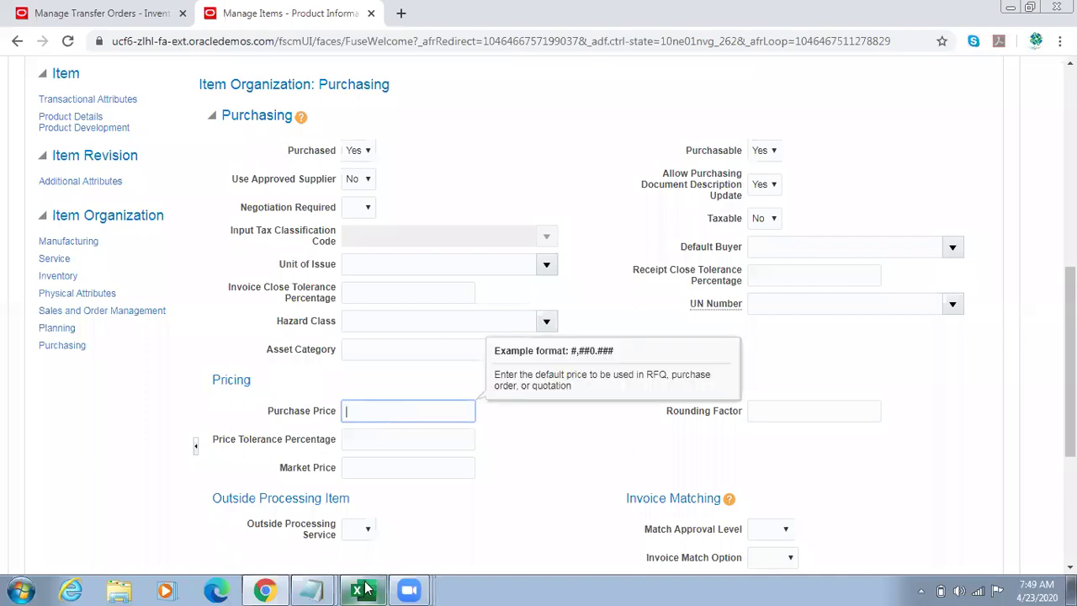
key("alt+Tab")
left_click(399, 327)
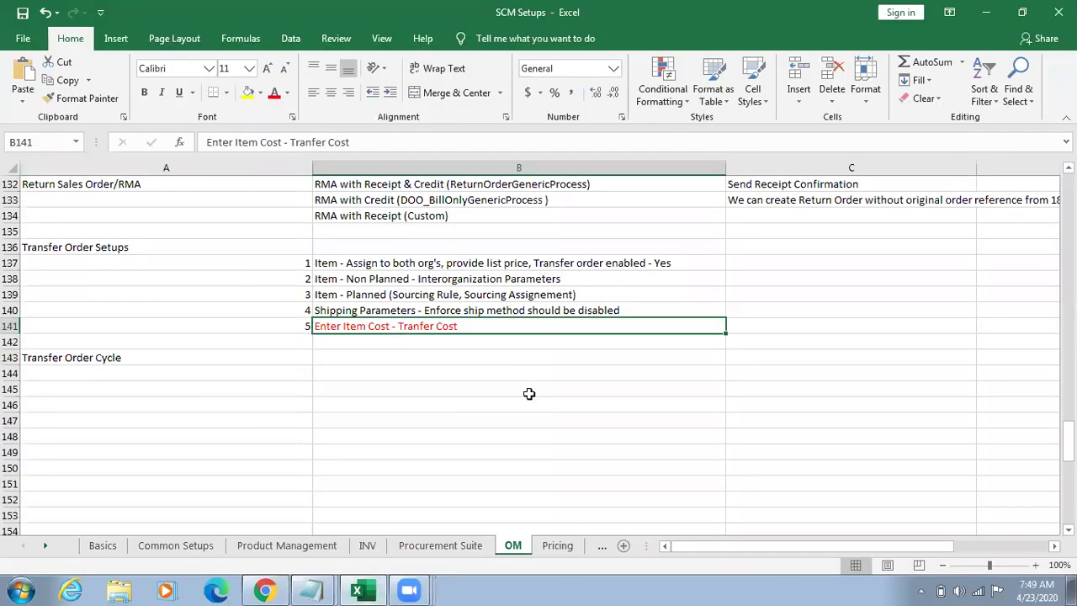
key("alt+Tab")
left_click(399, 409)
left_click_drag(297, 421, 346, 411)
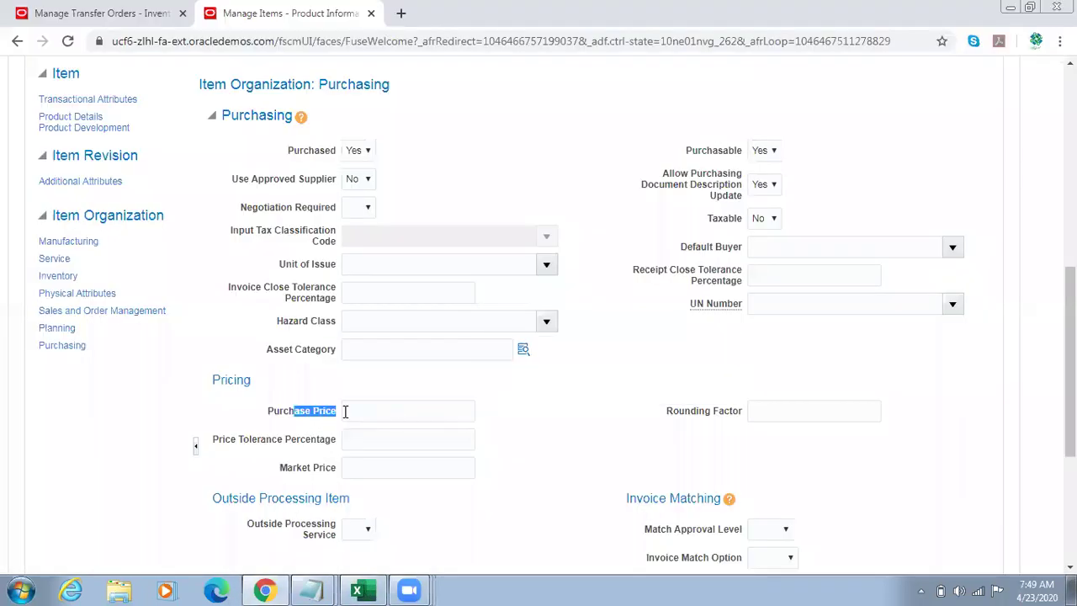
key("alt+Tab")
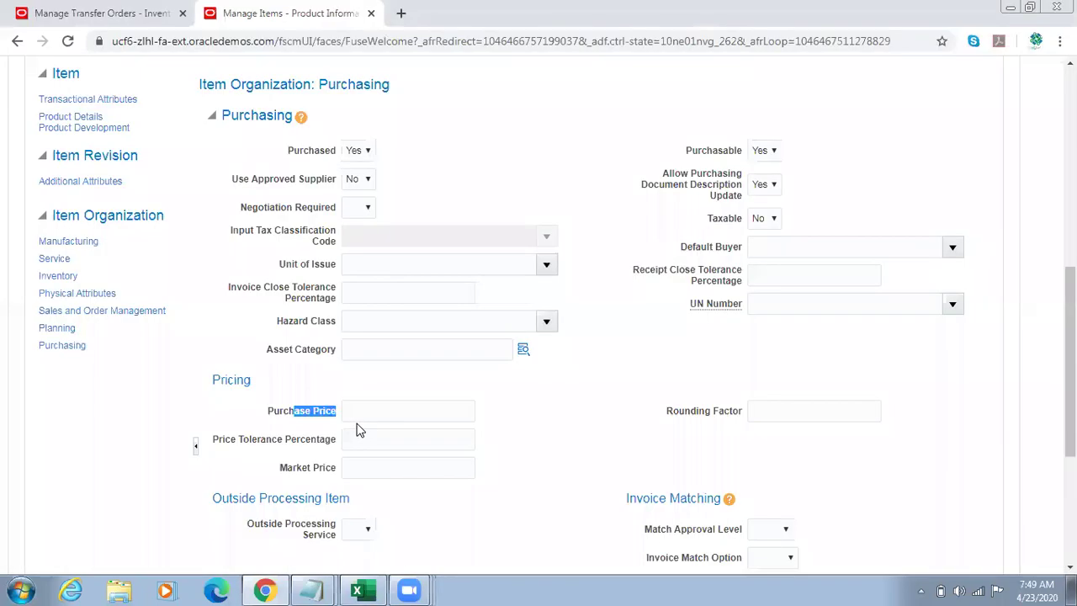
key("alt+Tab")
triple_click(304, 419)
Step: Show the Planning attributes and check the Planning Method list, currently Not Planned
left_click(57, 327)
left_click_drag(1070, 324, 1048, 432)
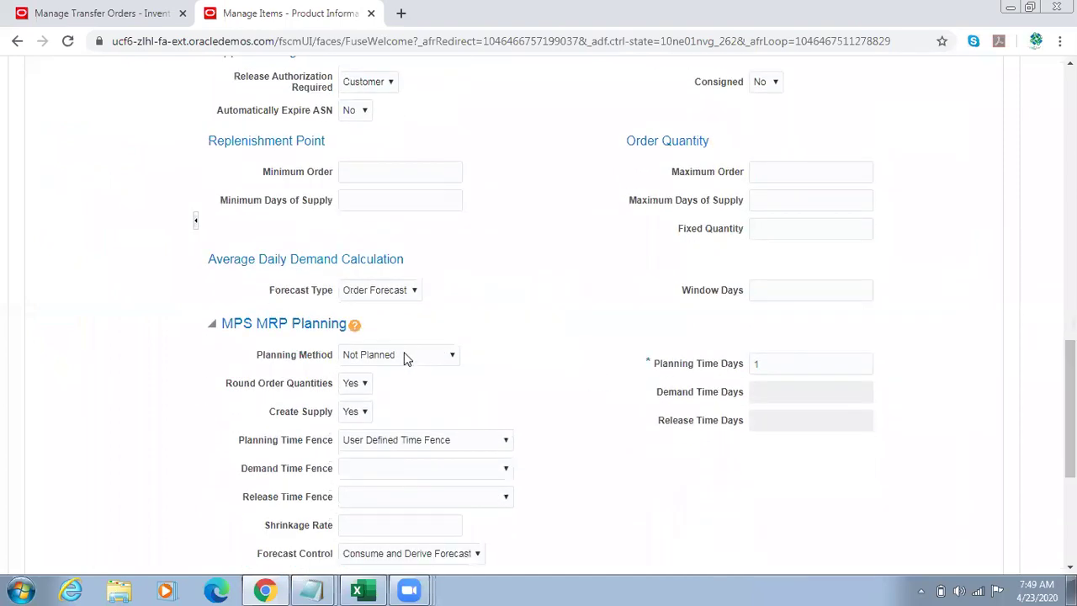
left_click_drag(254, 356, 300, 353)
left_click(418, 357)
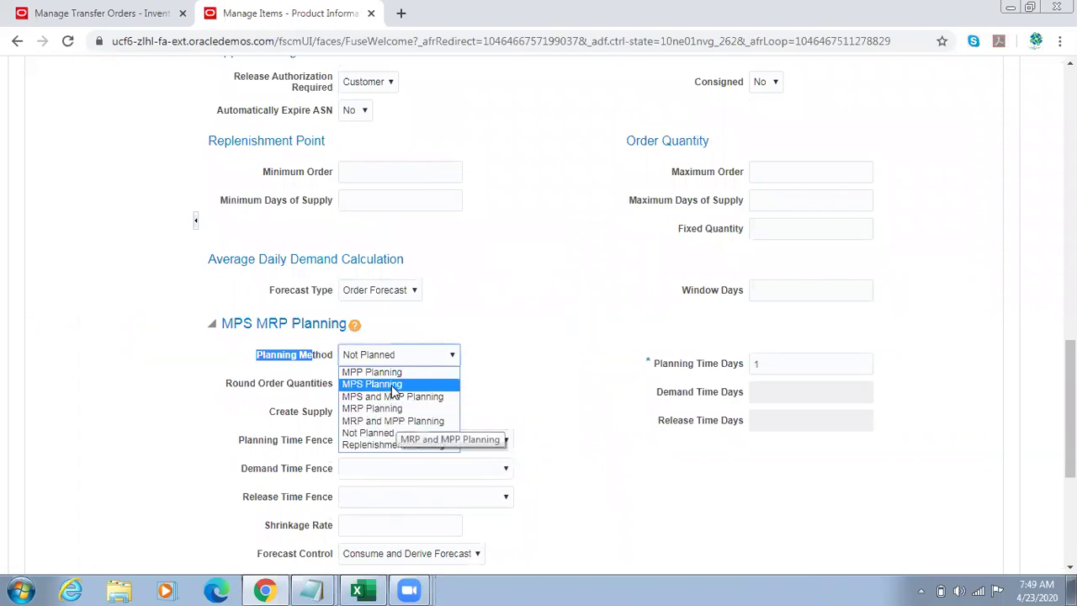
Step: Leave Planning Method as Not Planned and compare the Non Planned and Planned steps in B138–B139
left_click(527, 360)
key("alt+Tab")
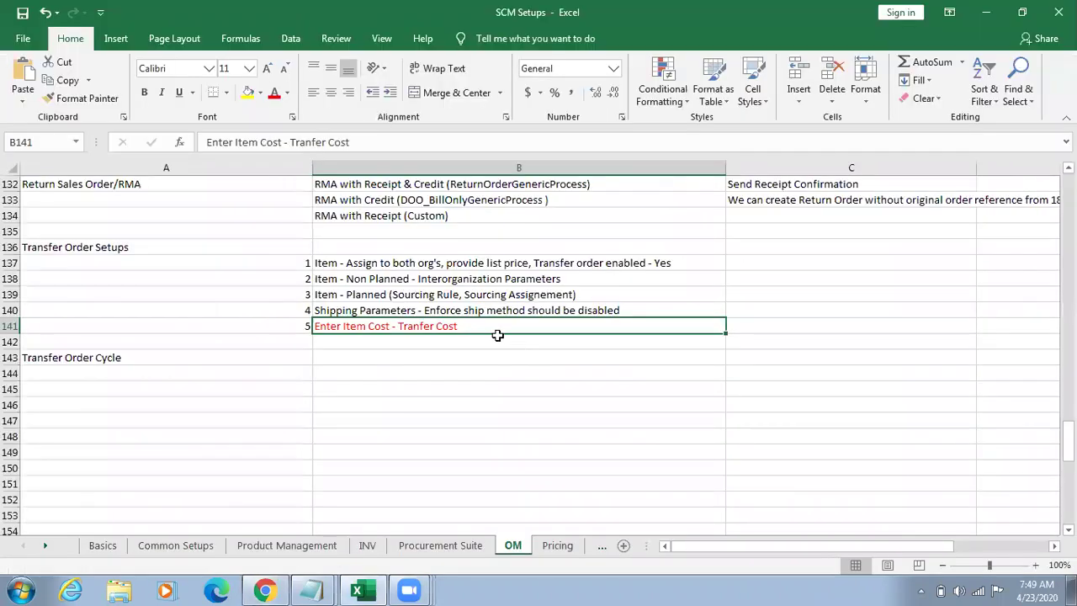
left_click(432, 294)
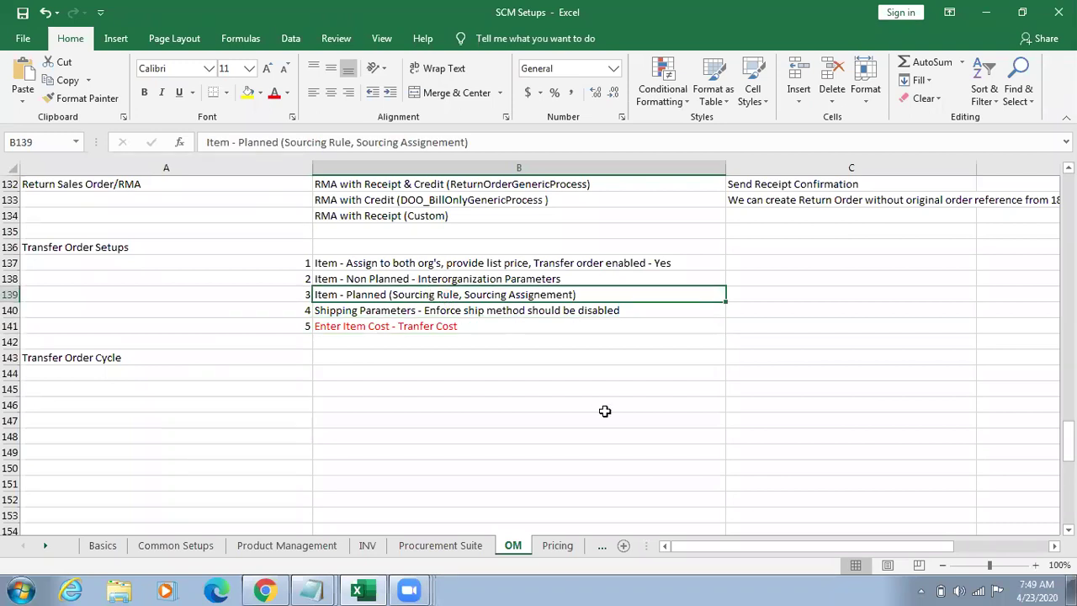
left_click(411, 283)
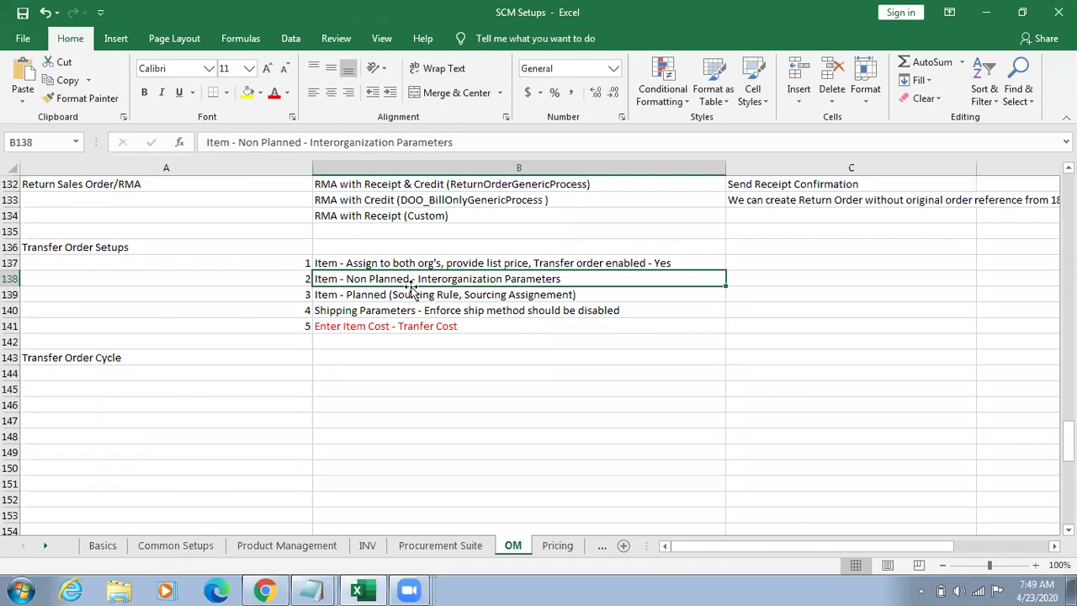
left_click(406, 292)
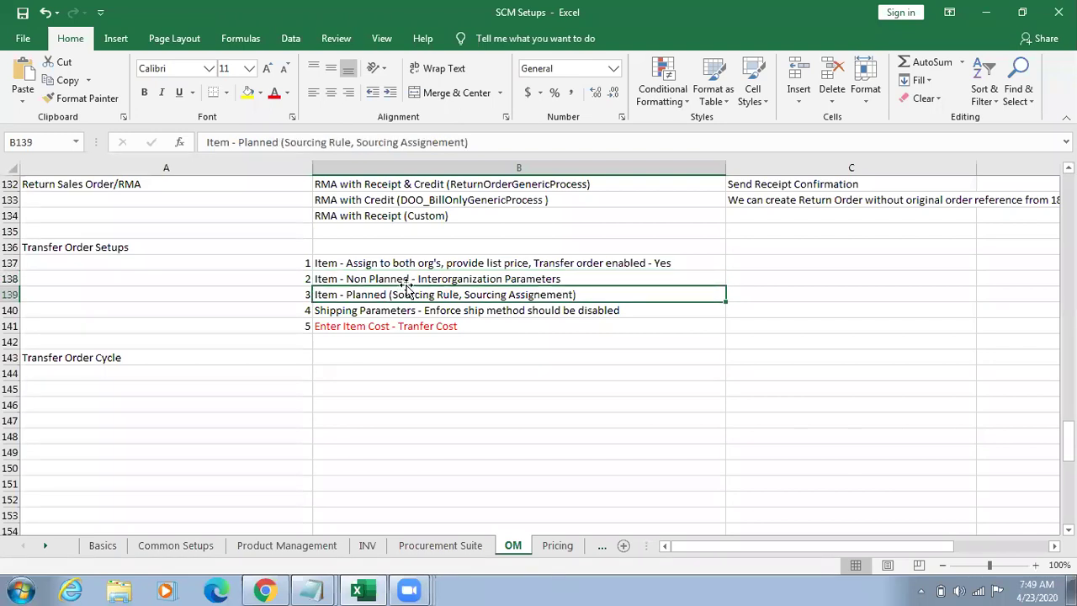
left_click(406, 282)
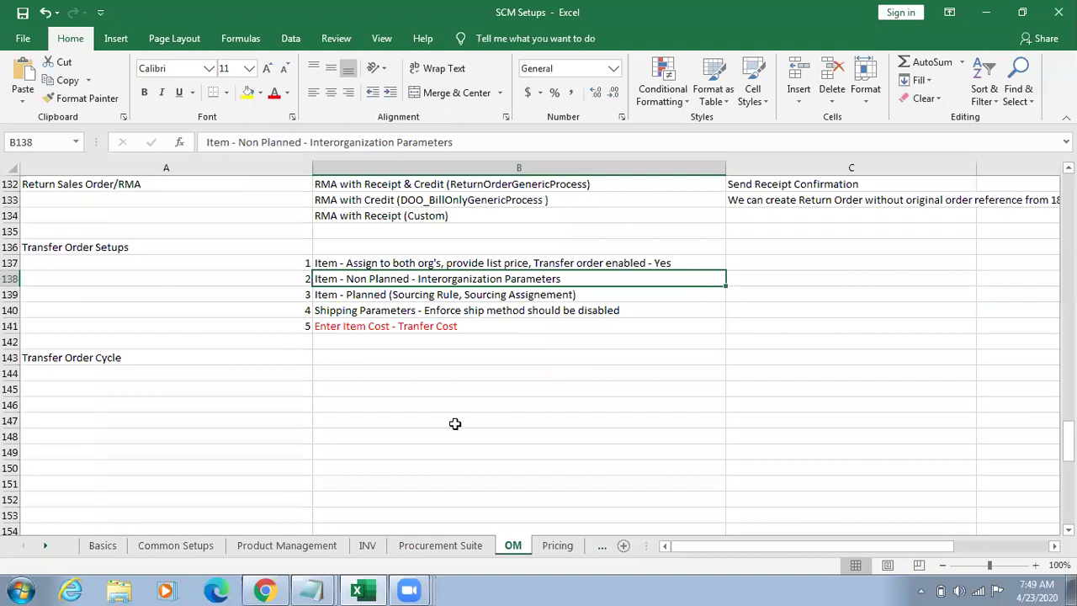
left_click(264, 590)
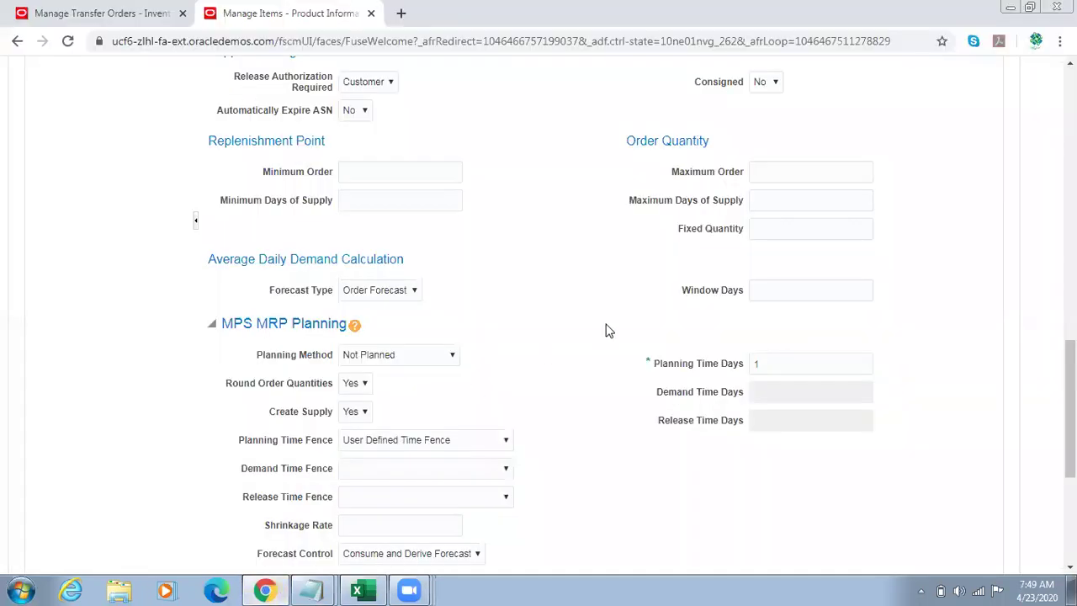
scroll(1069, 404, "up", 6)
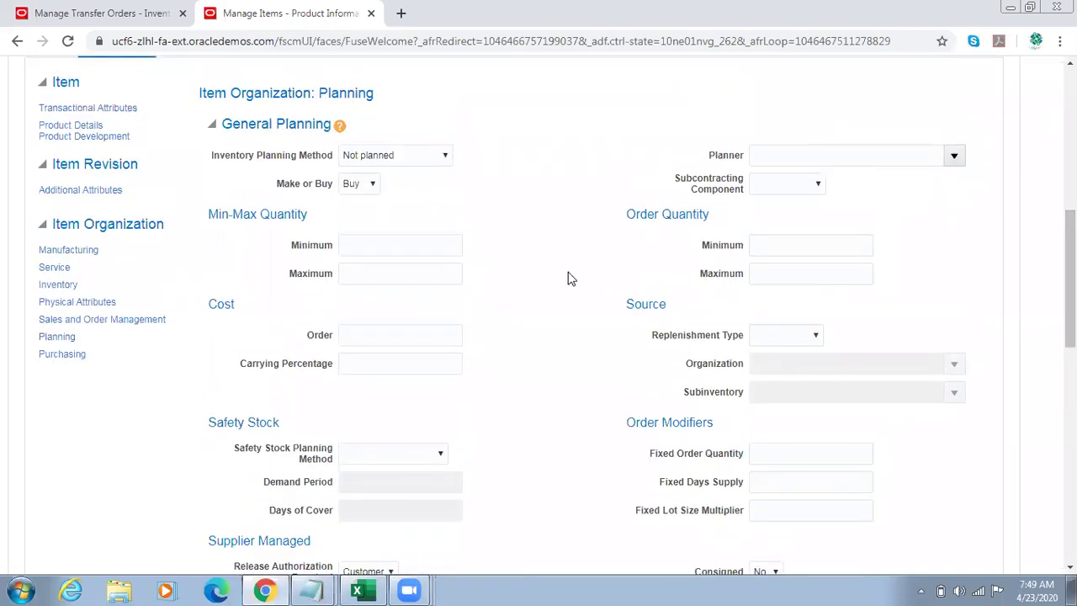
key("alt+Tab")
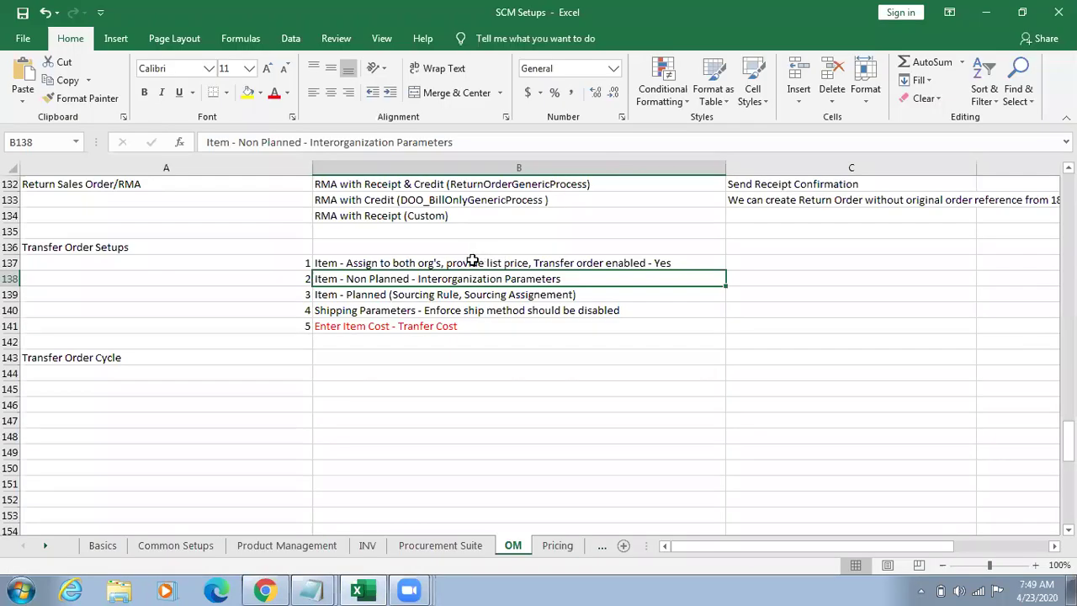
Step: Delete 'provide list price' from step 1 in cell B137
left_click(457, 262)
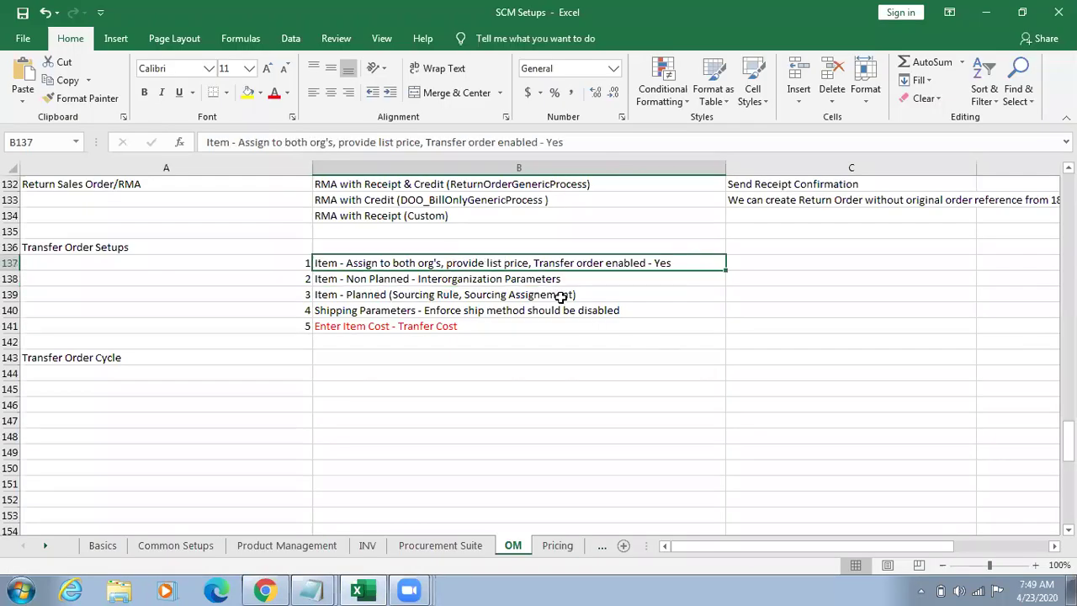
double_click(455, 262)
left_click_drag(455, 262, 527, 263)
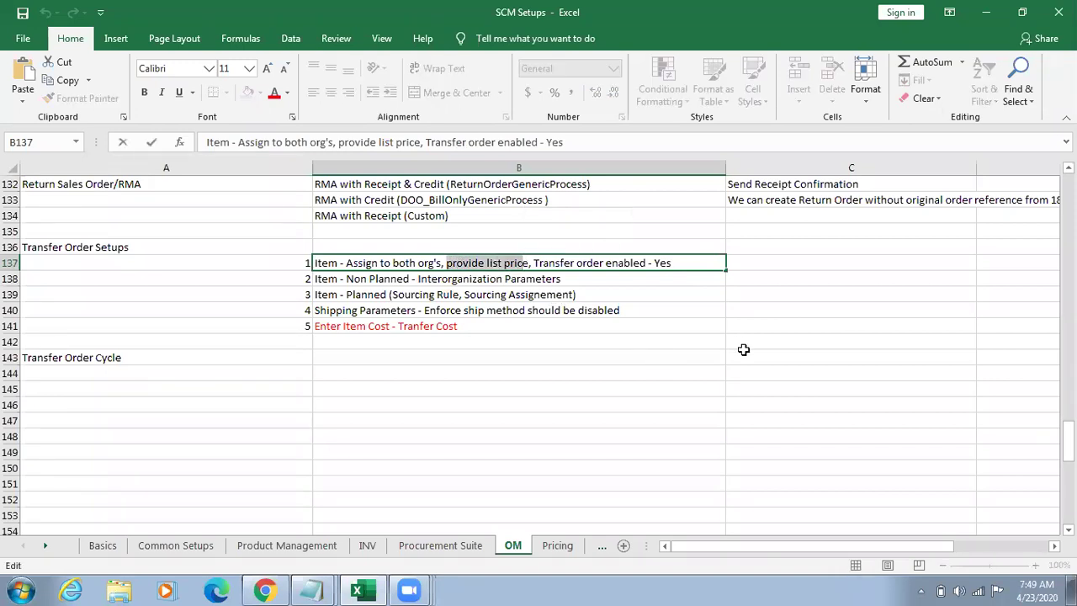
key("Delete")
key("Delete")
key("Delete")
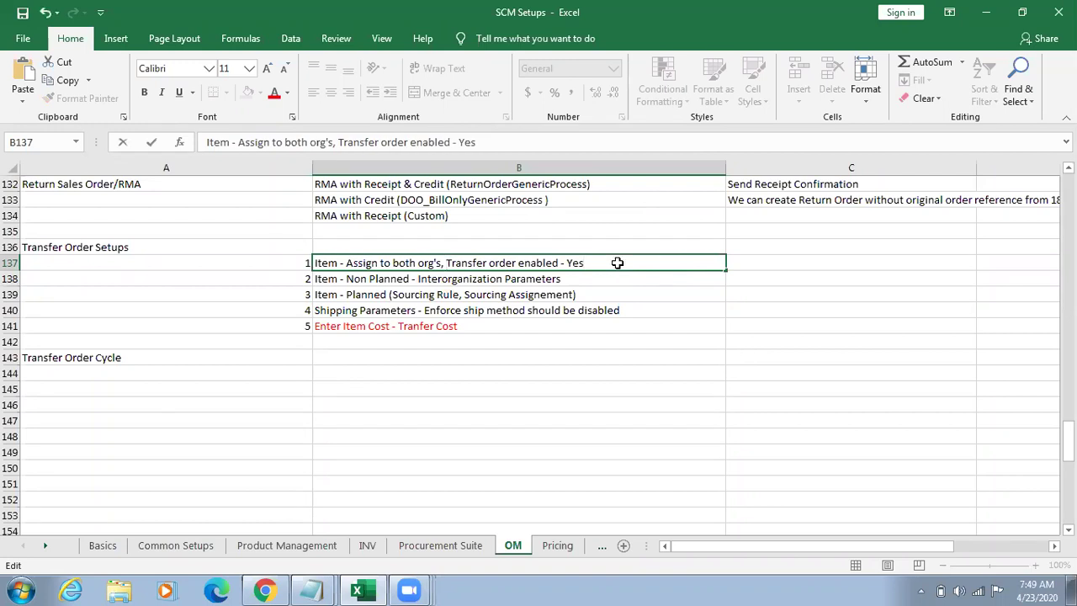
key("alt+Tab")
scroll(538, 336, "up", 5)
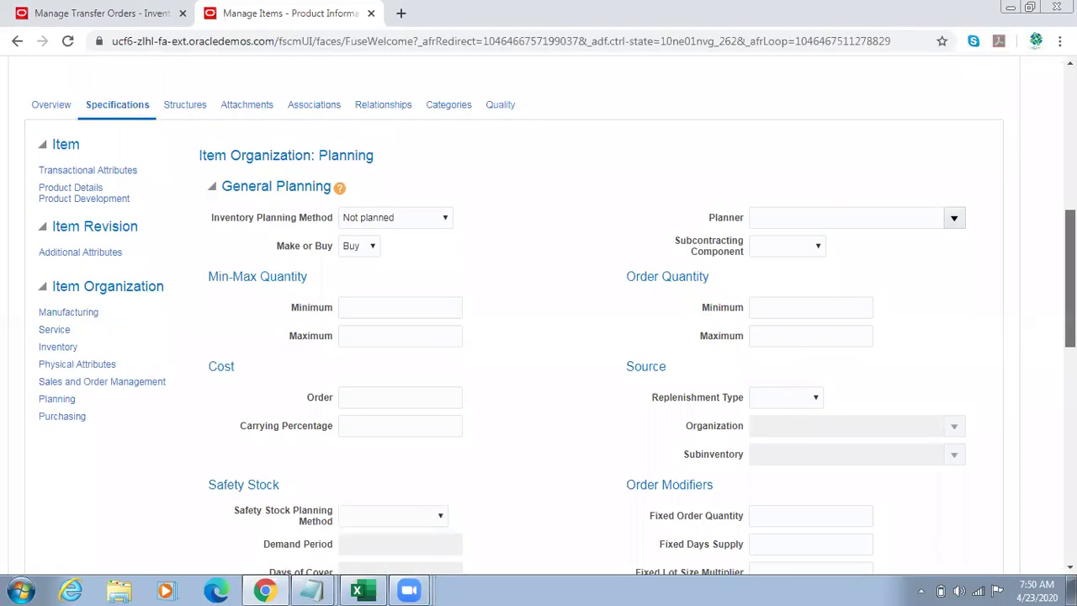
left_click(314, 412)
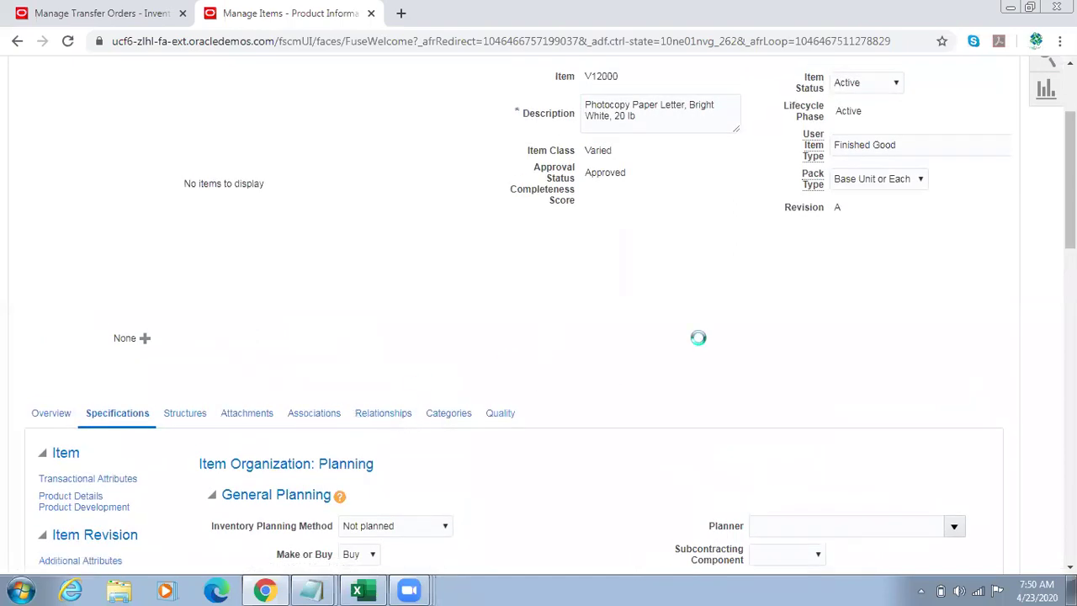
scroll(699, 344, "down", 1)
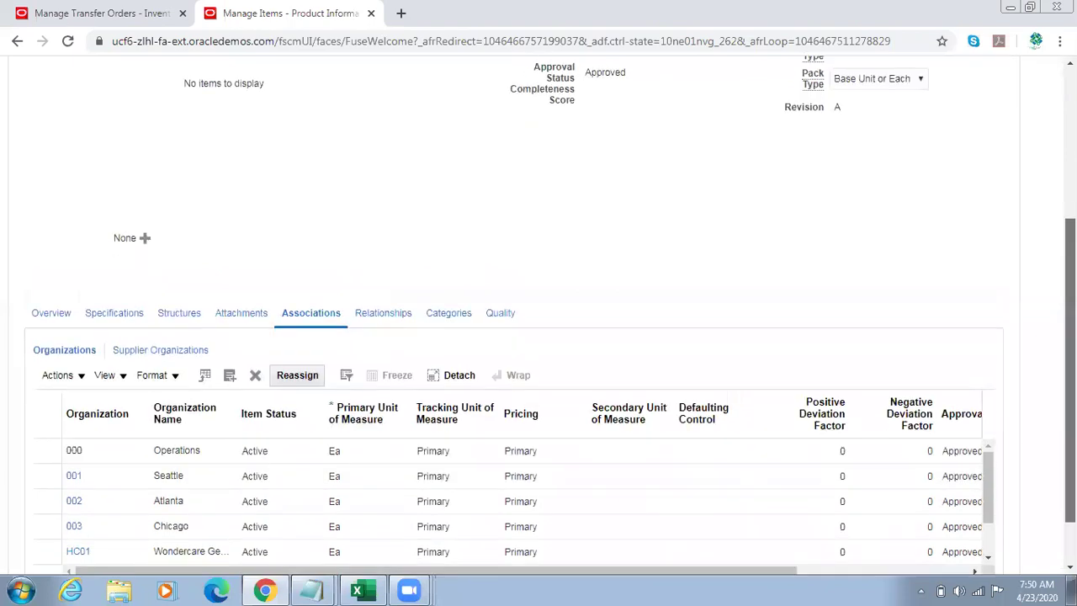
scroll(539, 379, "down", 1)
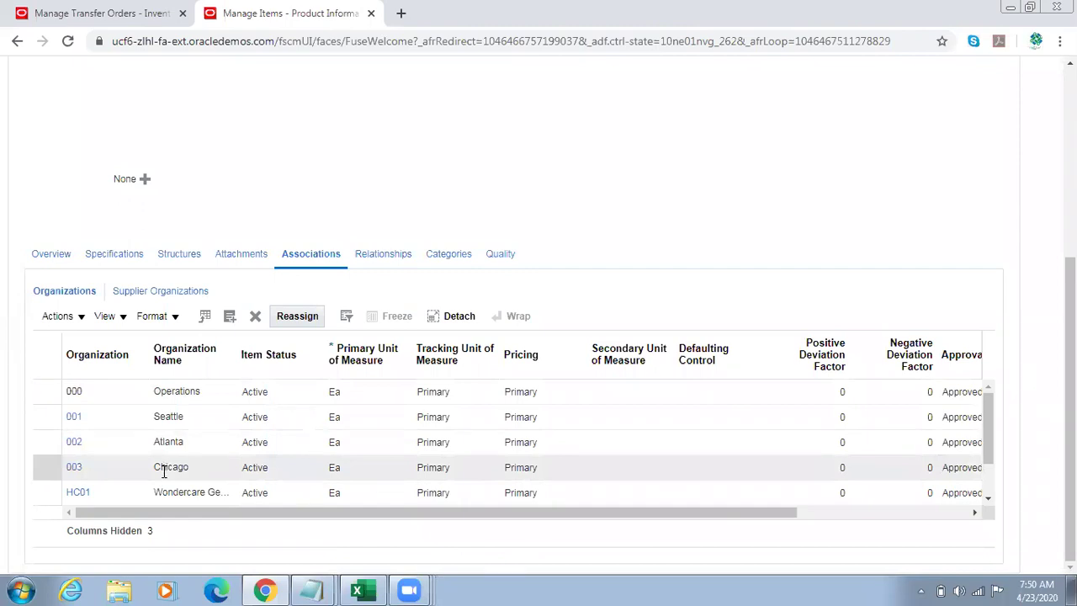
left_click_drag(1070, 336, 1070, 251)
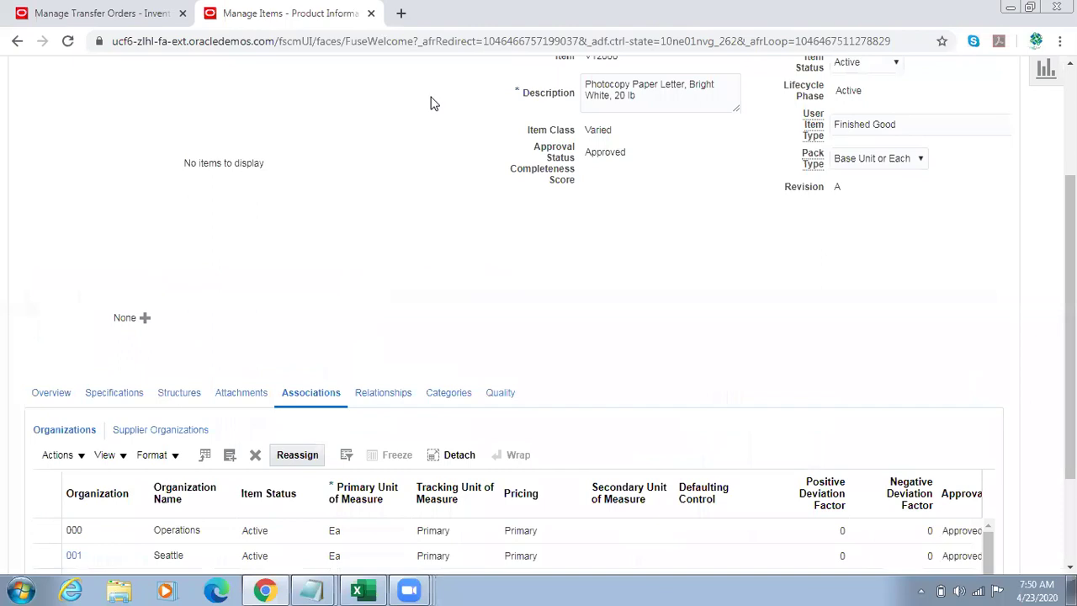
right_click(300, 14)
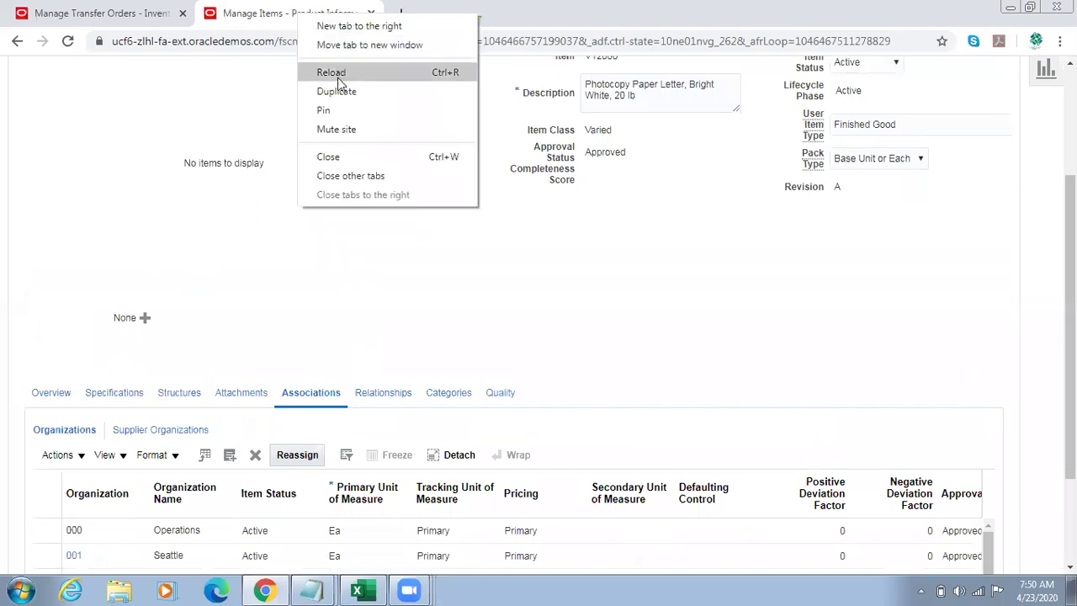
left_click(596, 181)
left_click_drag(1070, 244, 1070, 122)
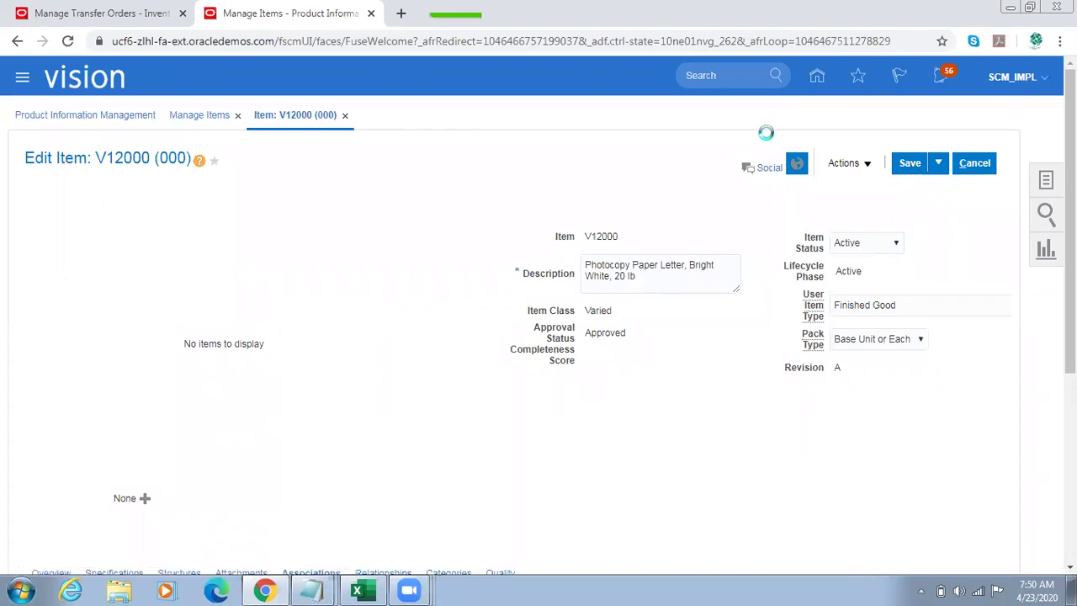
Step: Search Setup and Maintenance tasks for Inter%Org%Parameter% and open Manage Interorganization Parameters
left_click(773, 311)
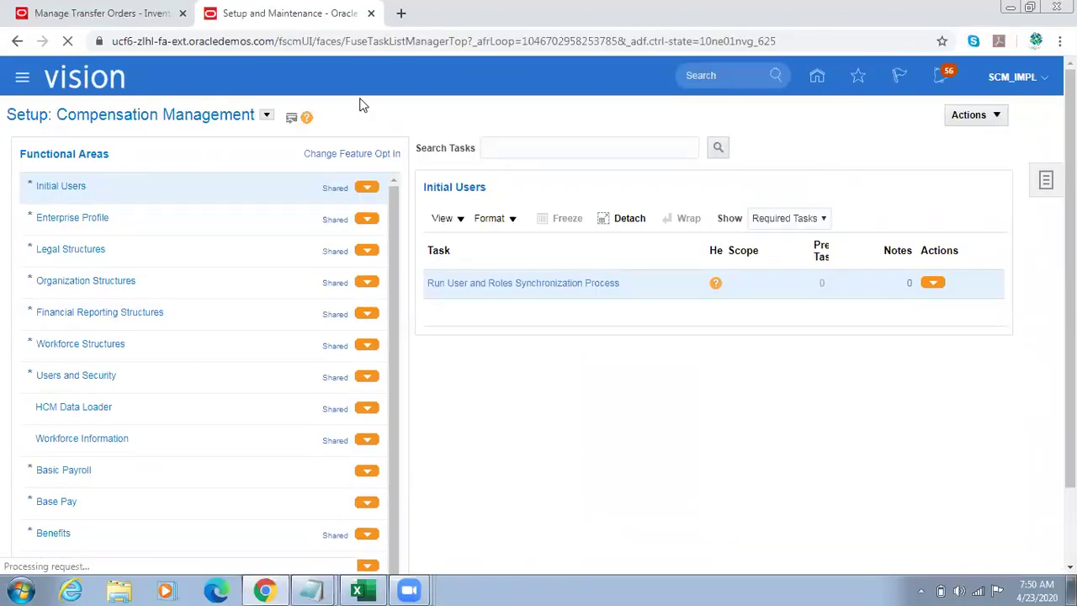
left_click(1047, 186)
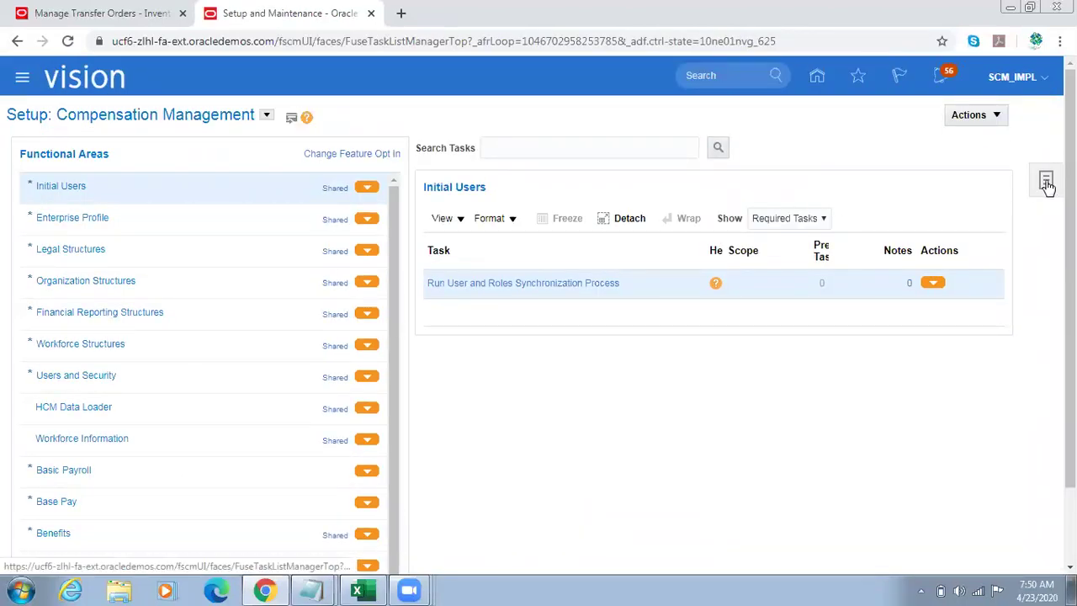
left_click(932, 254)
left_click(318, 145)
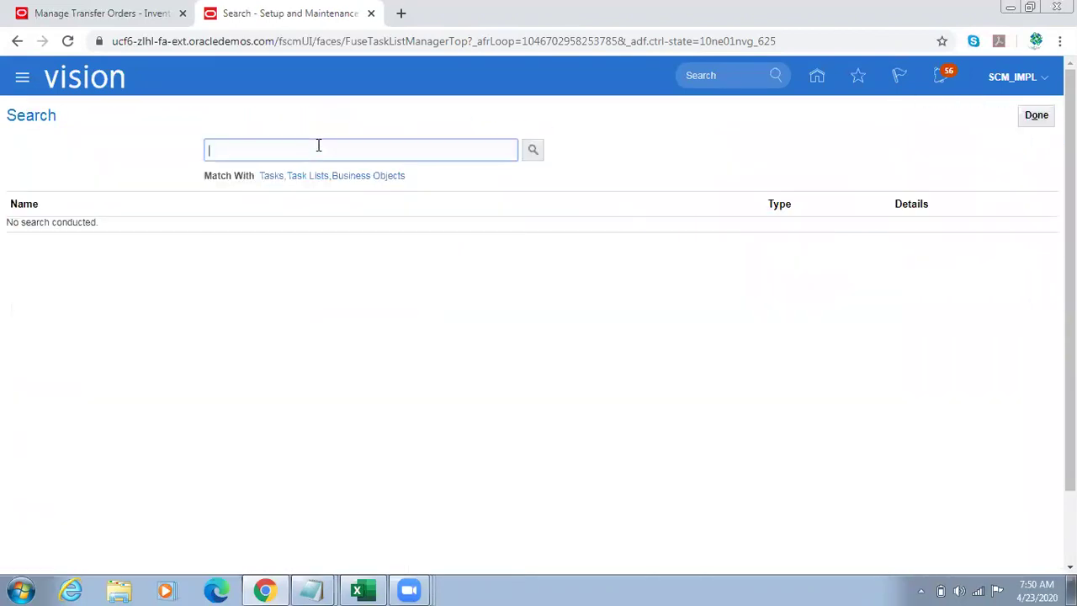
type("Inter%Org%Parameter%")
key("Return")
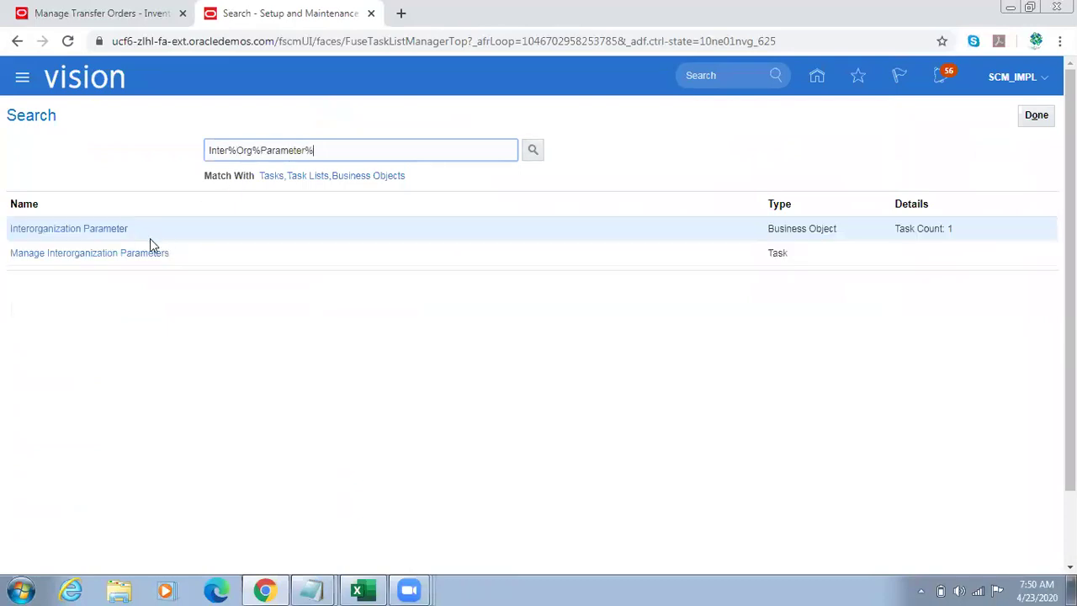
left_click(74, 254)
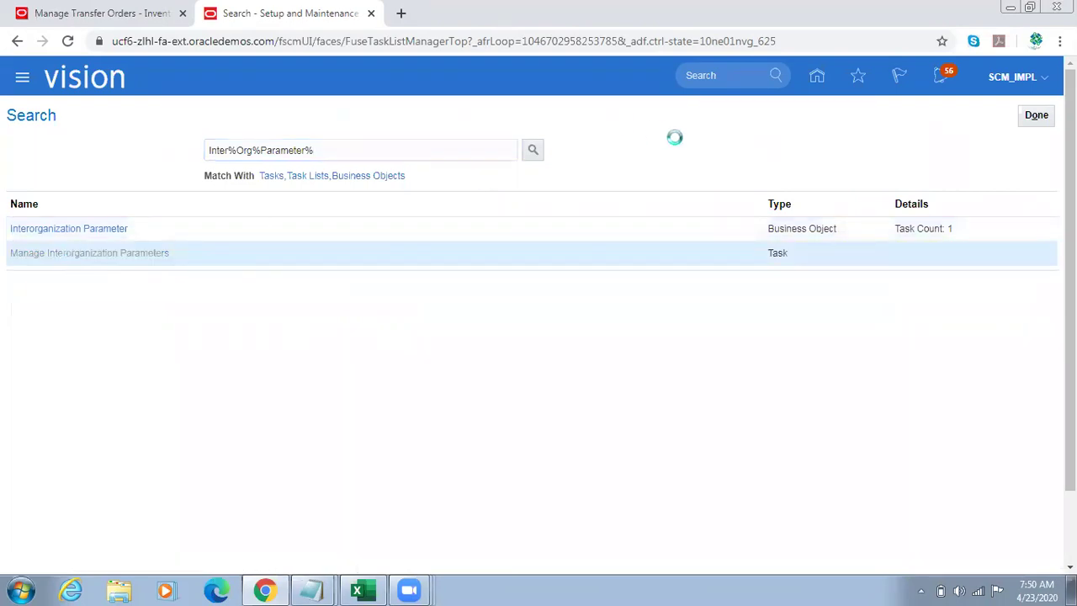
Step: Search interorganization parameters with From Organization 001
left_click(222, 216)
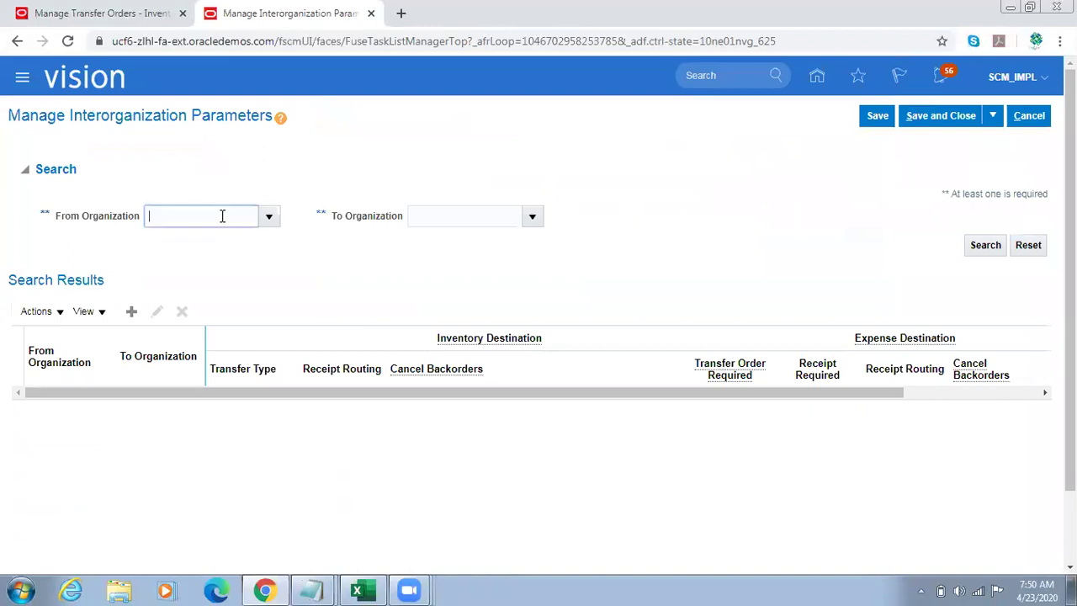
type("001")
key("Tab")
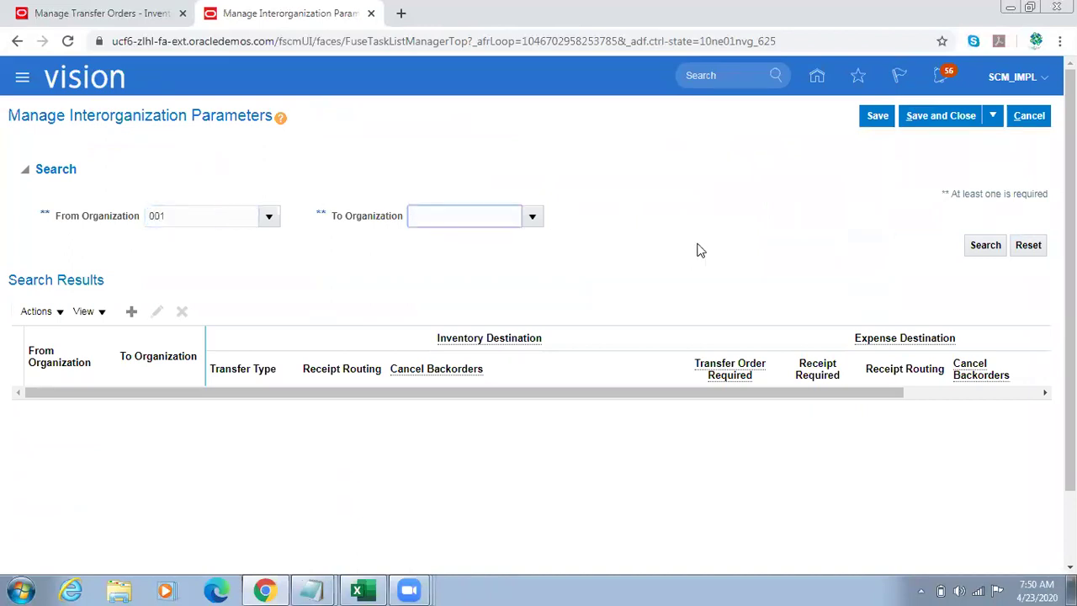
left_click(999, 246)
left_click(974, 249)
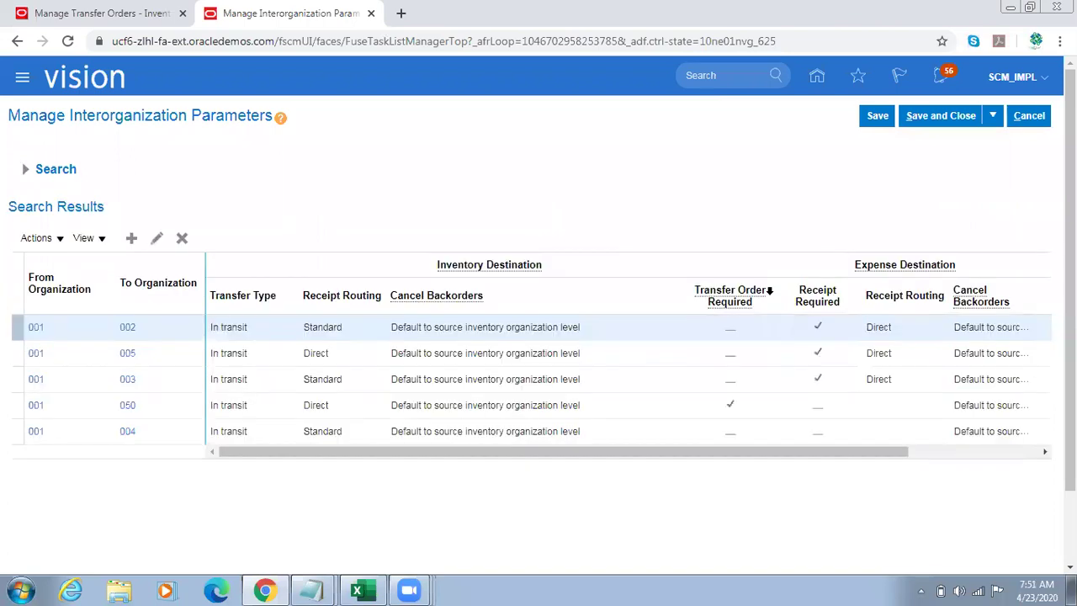
Step: Check organization 001's details, then open the 001-to-002 pair for editing
left_click(35, 328)
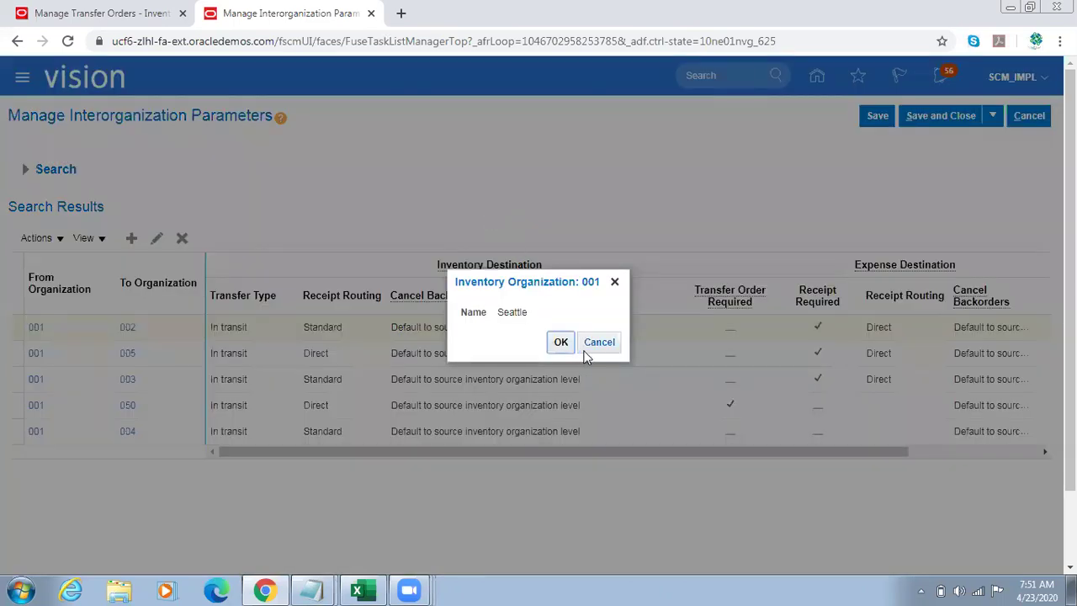
left_click(558, 340)
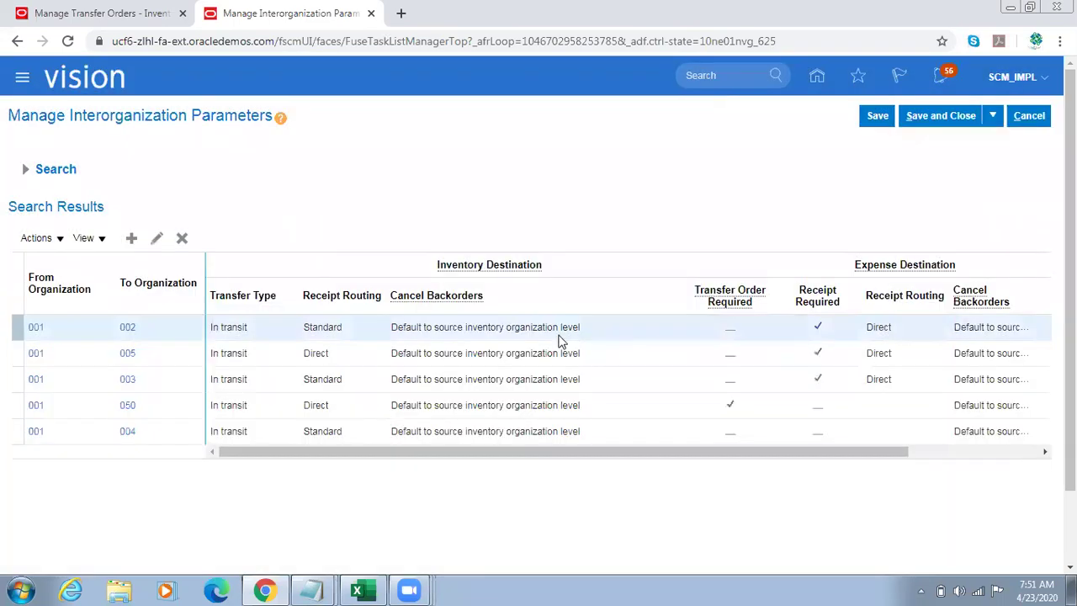
left_click(155, 239)
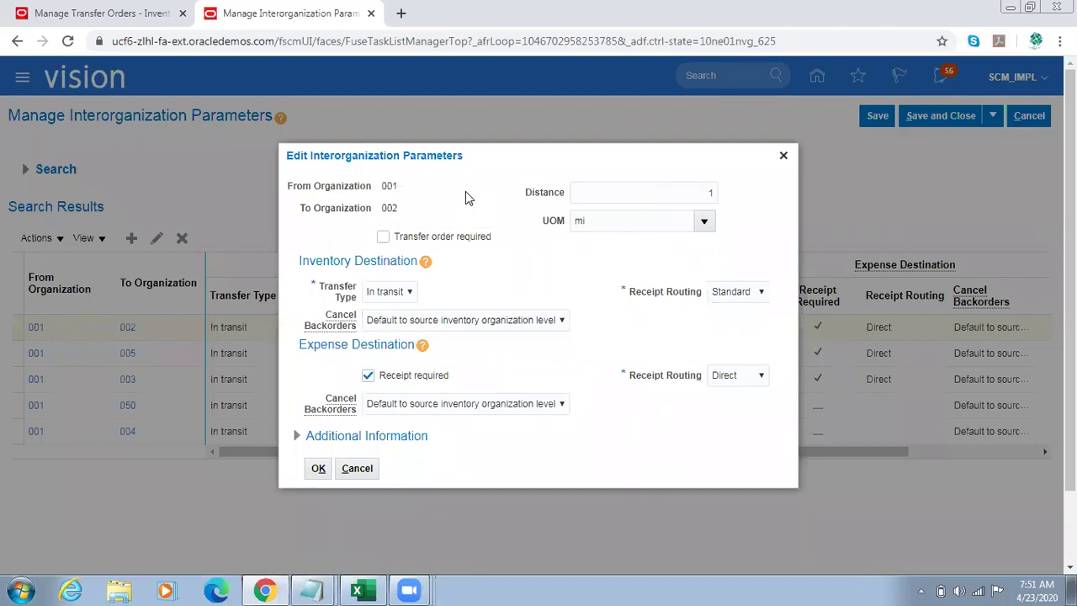
Step: Review the 001-to-002 settings, noting transfer order is not required, and close the dialog
double_click(390, 187)
double_click(390, 203)
left_click_drag(494, 239, 395, 241)
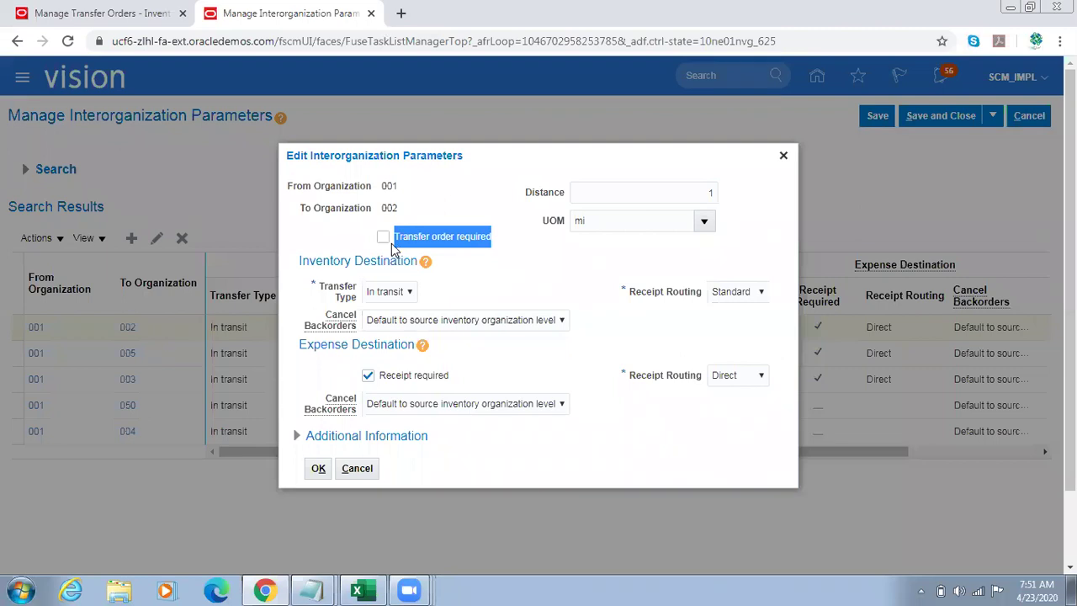
left_click(492, 265)
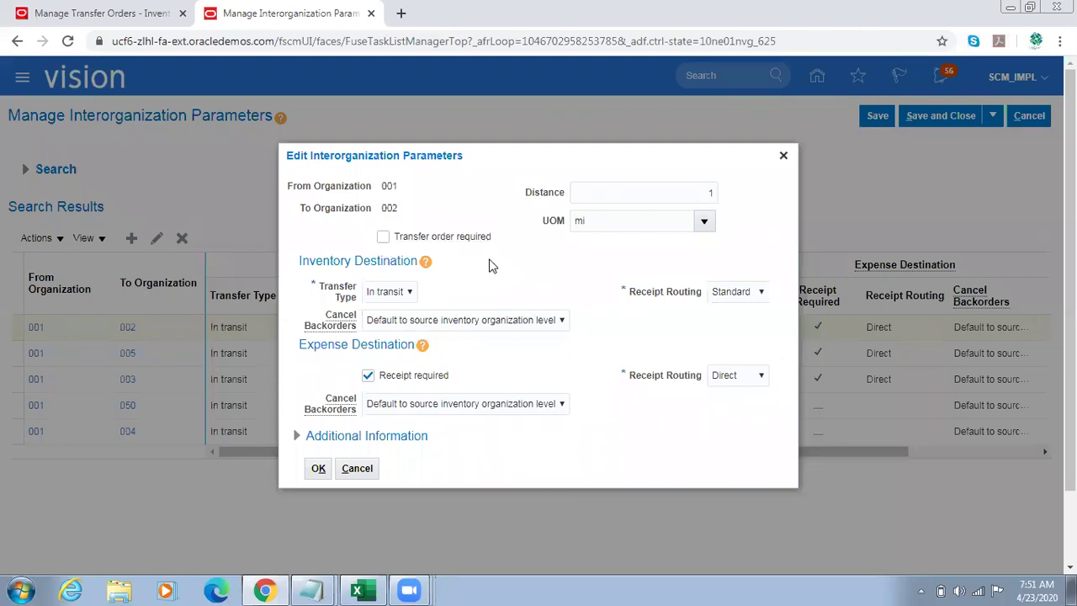
left_click_drag(500, 238, 421, 244)
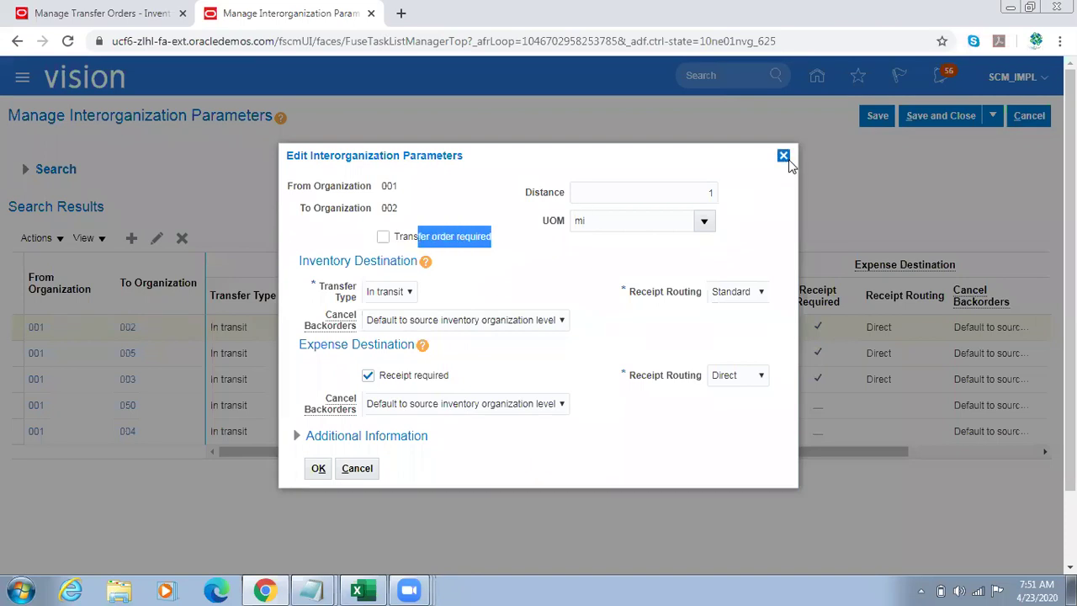
left_click(785, 157)
Step: Review the 001-to-003 parameters and cancel without changes
left_click(212, 353)
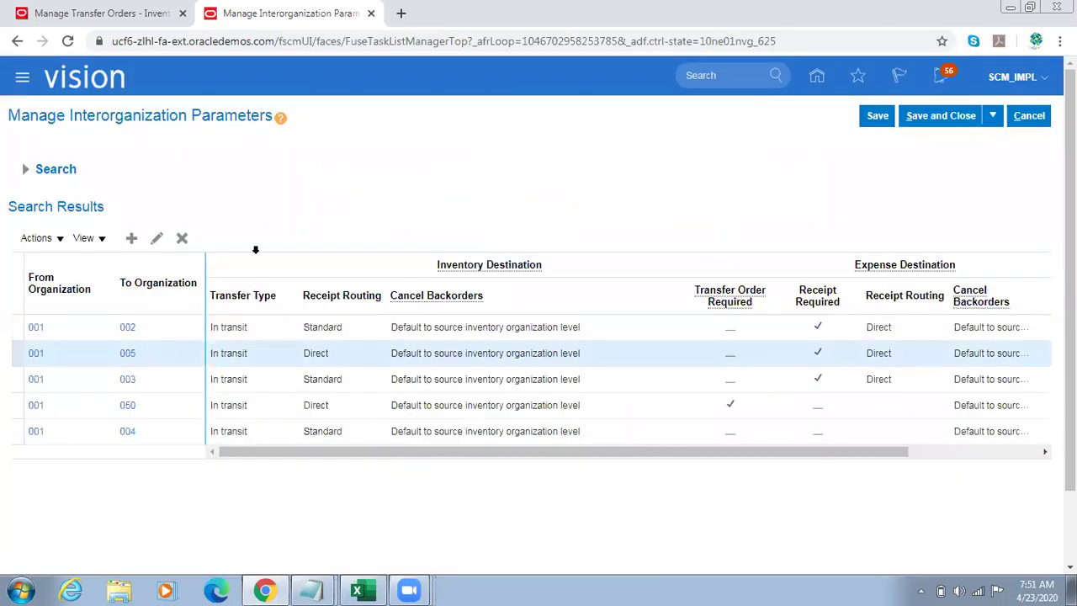
left_click(177, 388)
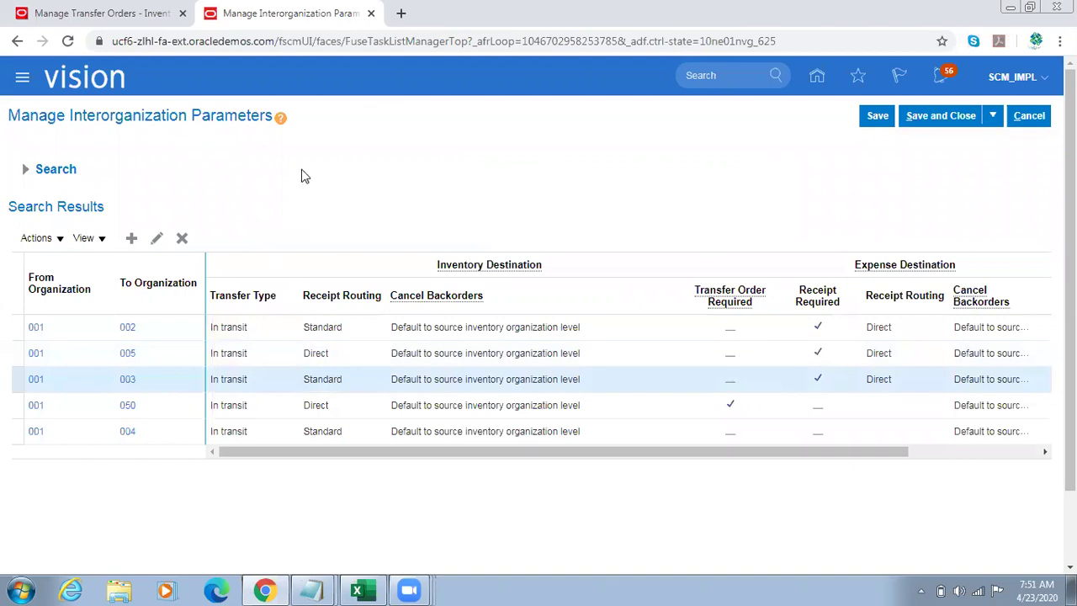
left_click(157, 238)
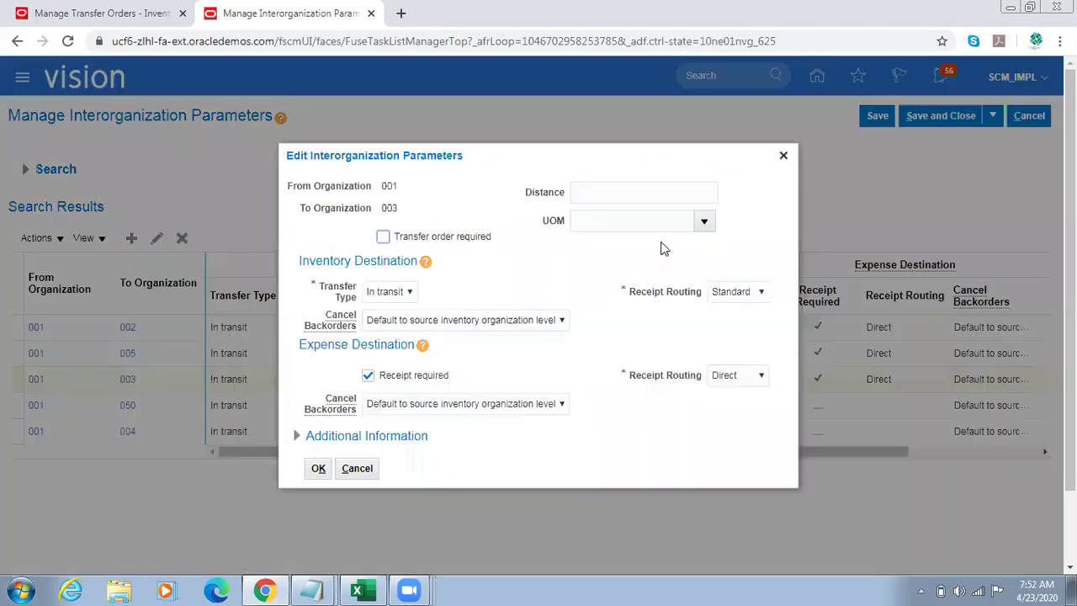
left_click(362, 468)
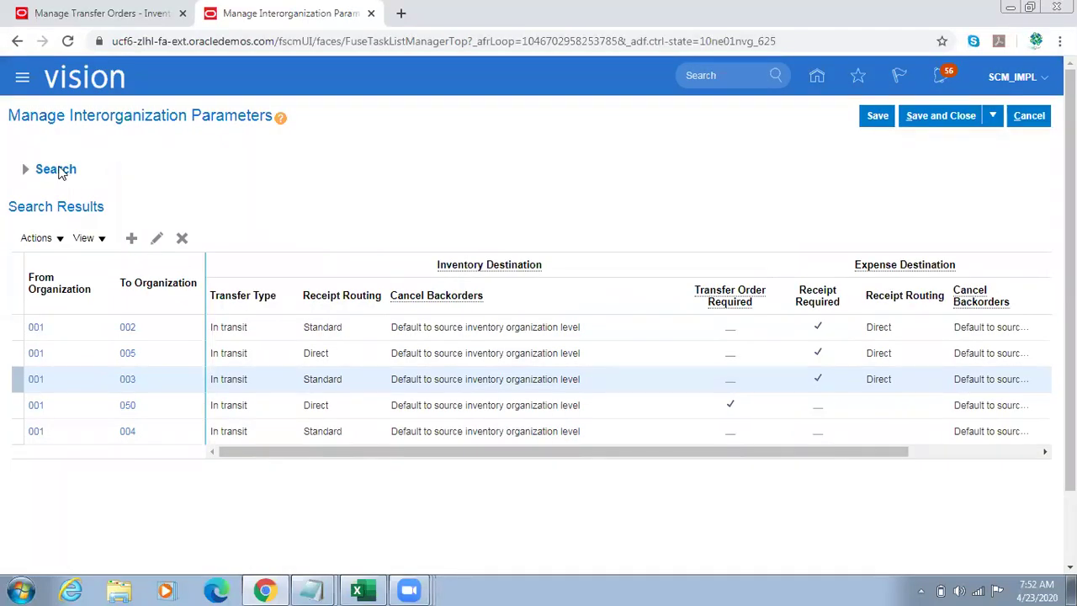
Step: Expand the search and clear the From Organization filter, briefly trying 003
left_click(38, 170)
left_click(211, 215)
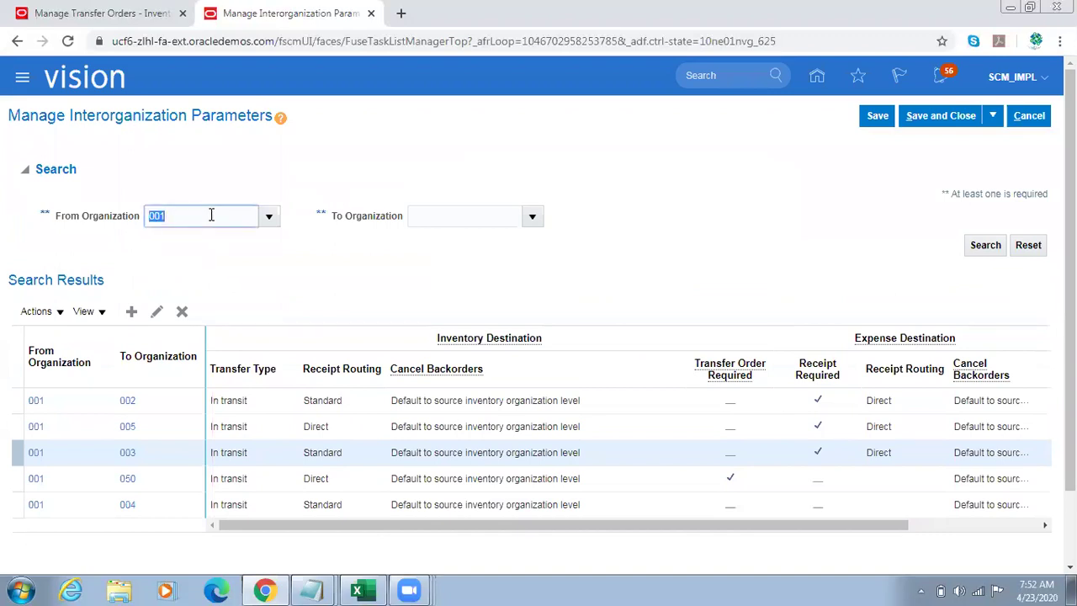
left_click(211, 216)
key("BackSpace")
type("3")
key("Tab")
left_click(180, 213)
key("BackSpace")
key("Tab")
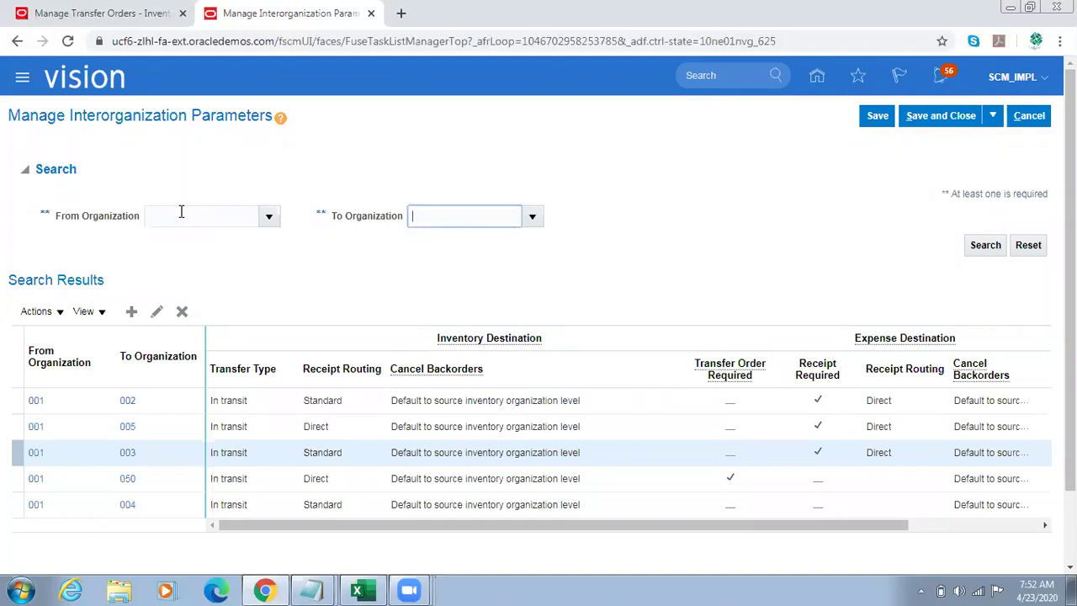
left_click(181, 213)
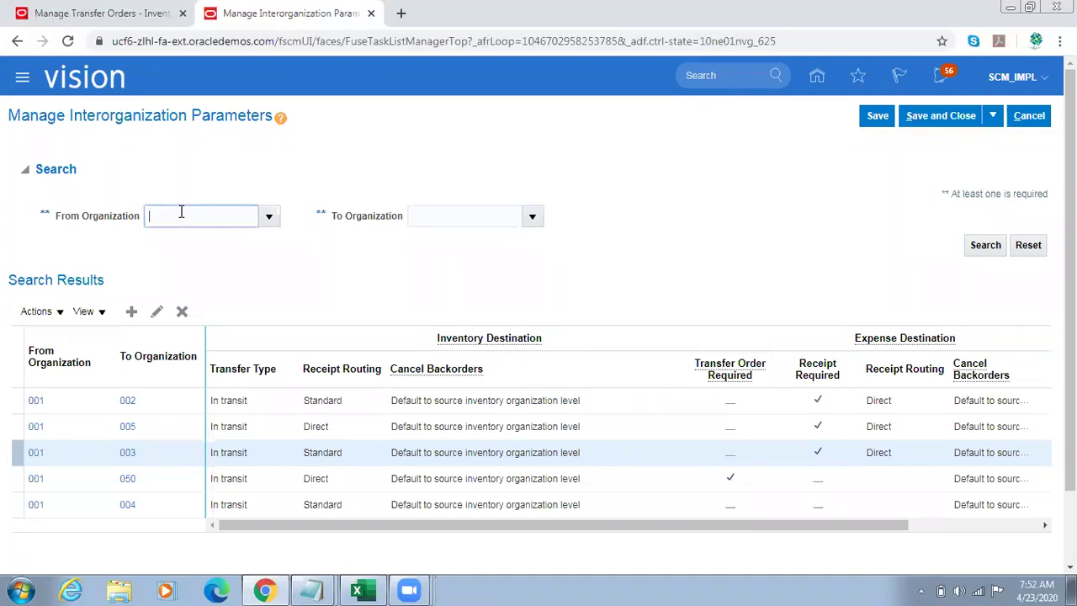
Step: Open the 001-to-050 interorganization parameters for editing
left_click(176, 484)
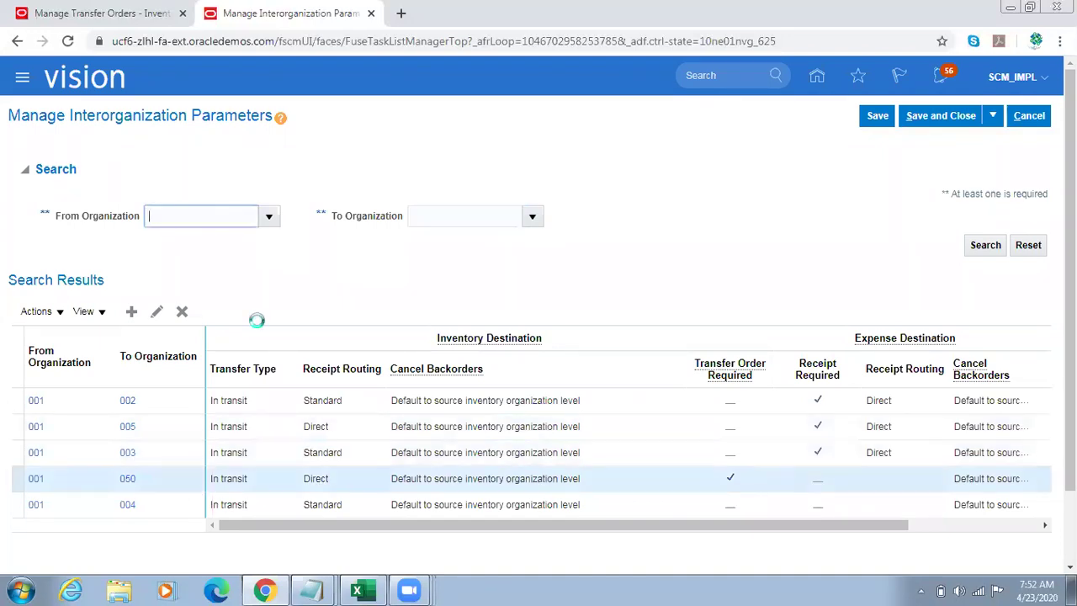
left_click(161, 309)
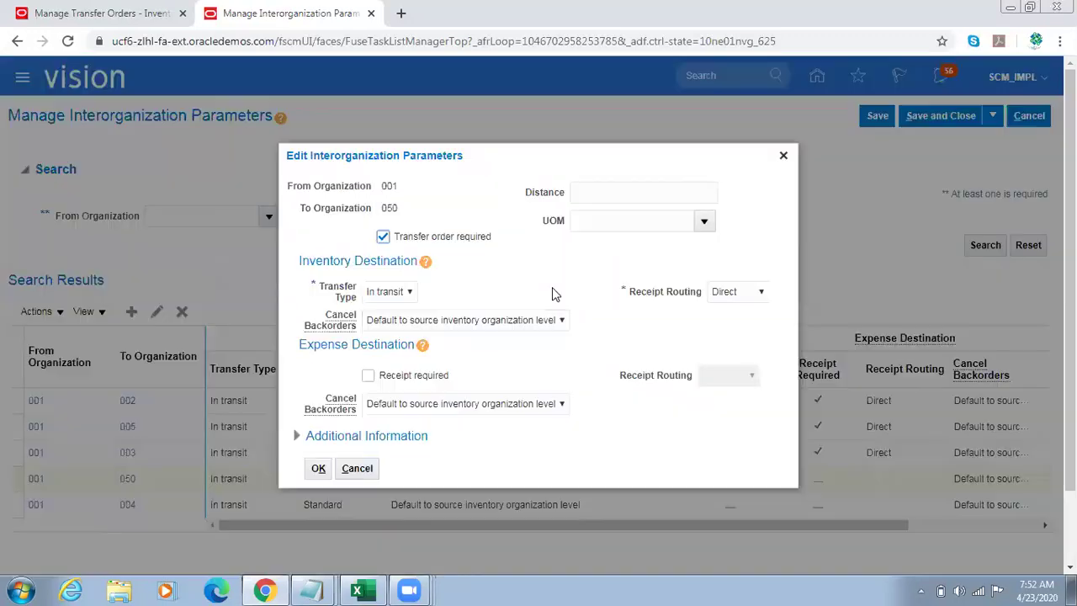
left_click(783, 156)
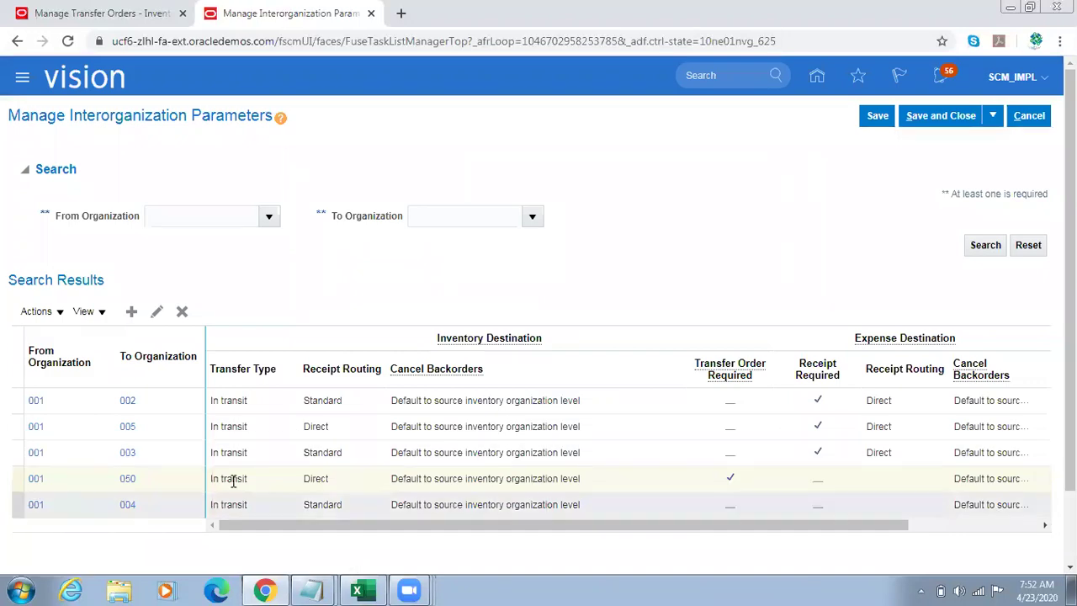
left_click(179, 480)
left_click(157, 312)
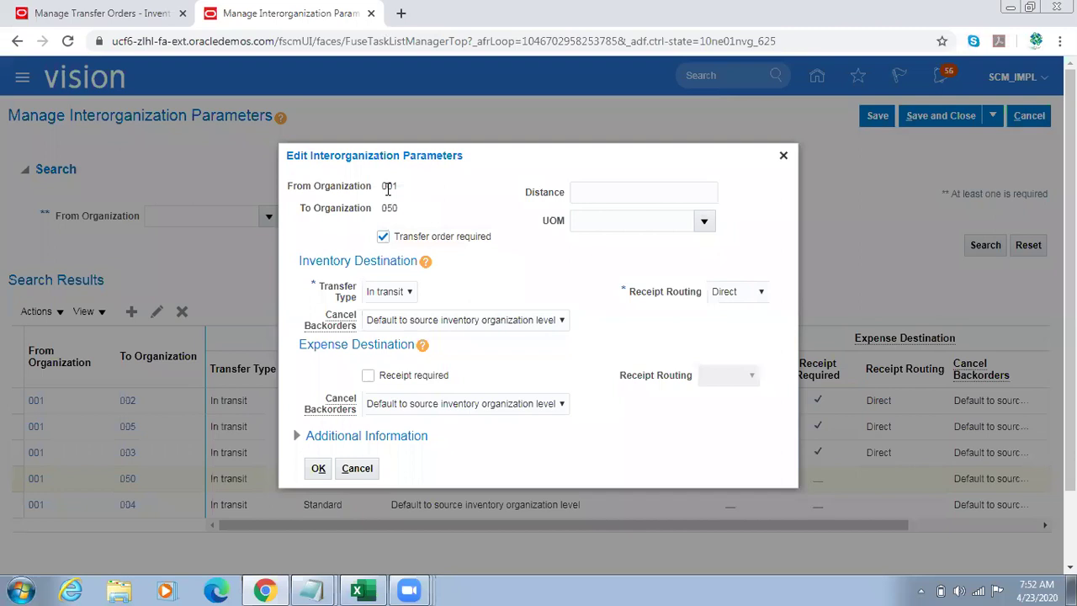
Step: Confirm 001-to-050 requires a transfer order with In transit type, then open Windows Explorer
left_click_drag(386, 188, 392, 187)
double_click(391, 210)
left_click_drag(513, 238, 403, 242)
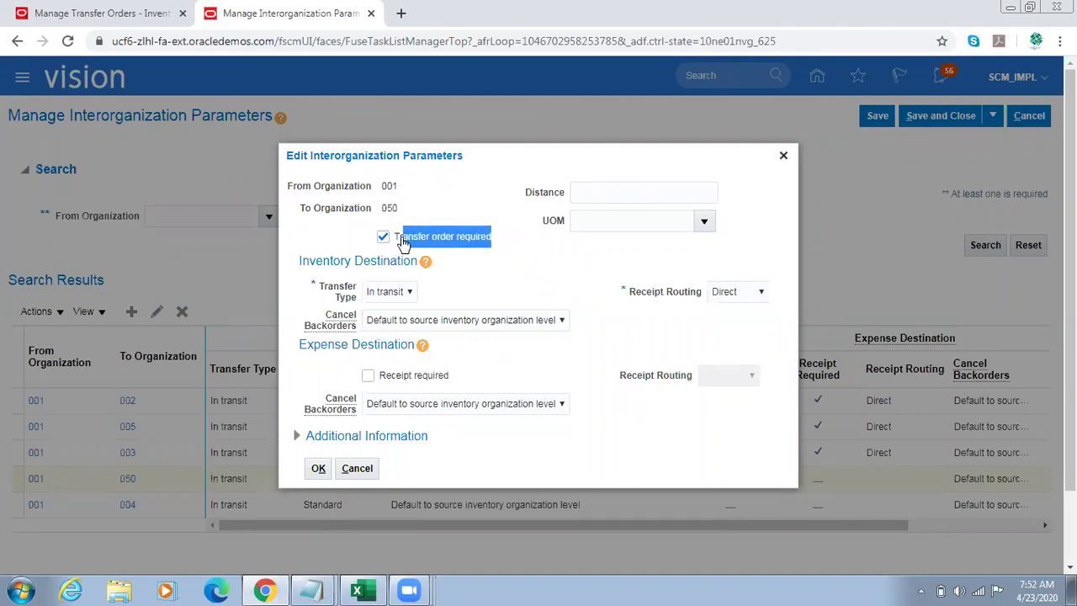
left_click(336, 290)
left_click(392, 292)
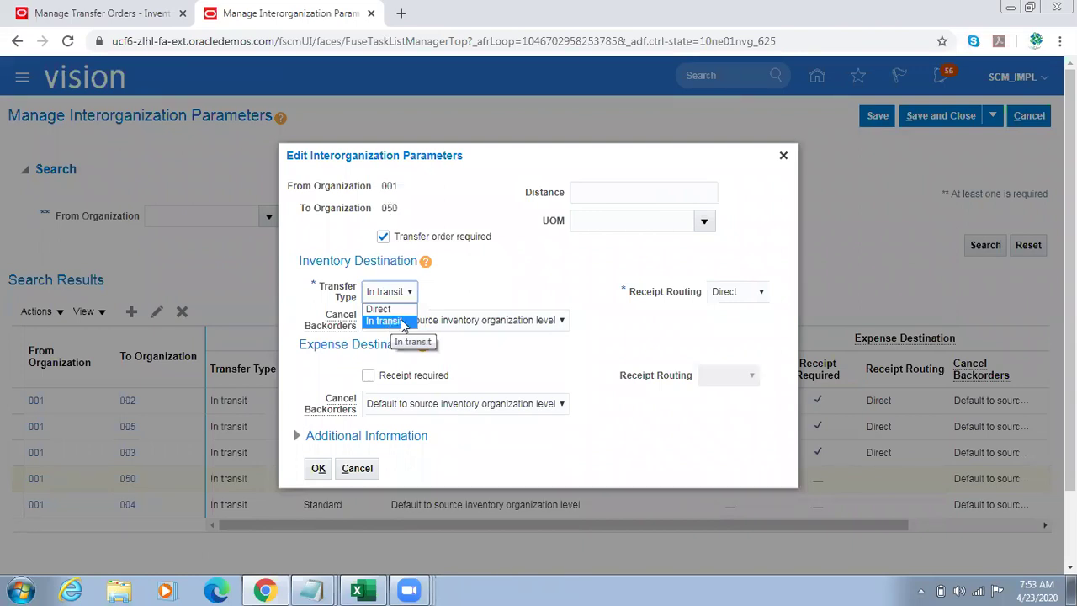
left_click(539, 285)
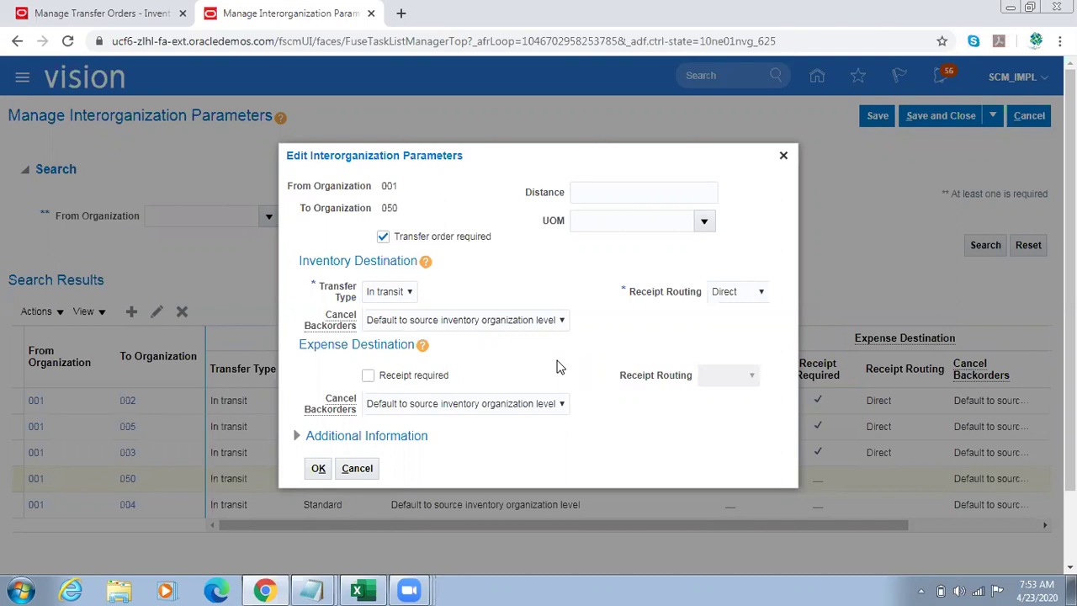
key("super+e")
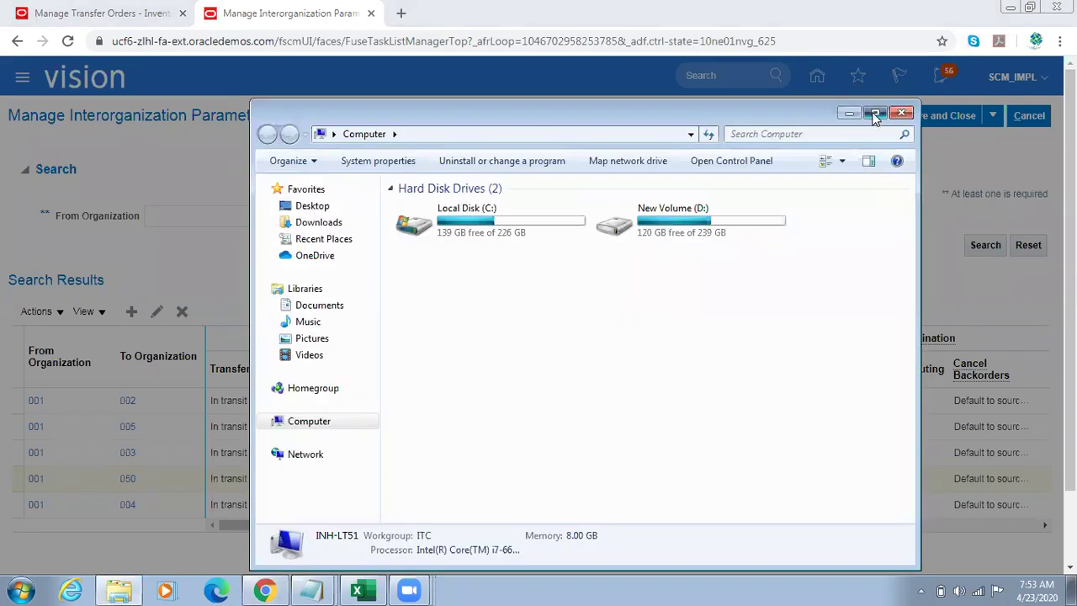
Step: Maximize Explorer and open the Oracle Fusion folder on New Volume (D:)
left_click(875, 115)
double_click(412, 109)
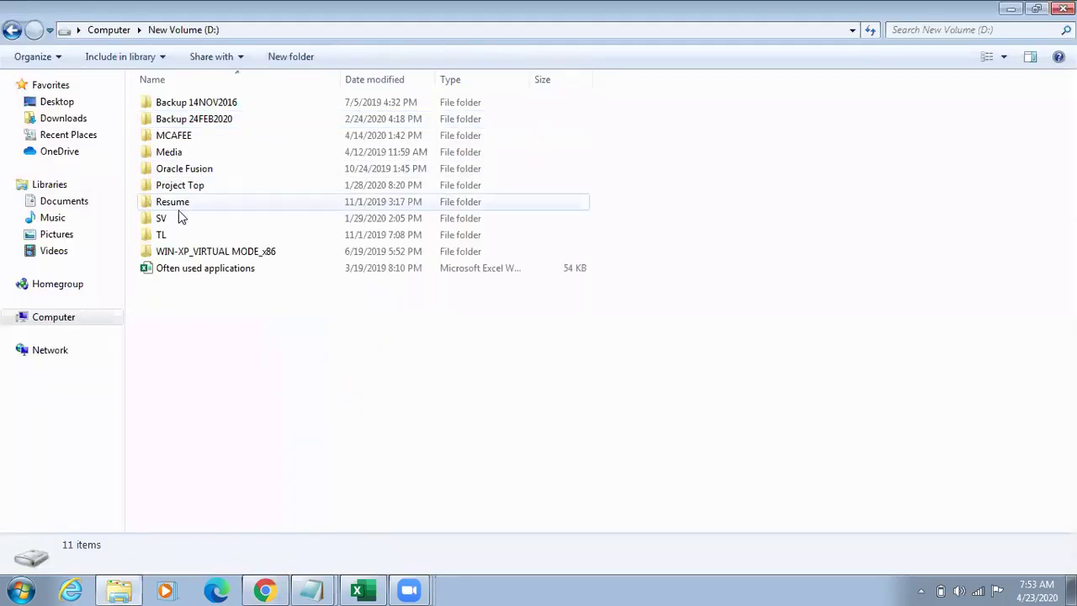
left_click(166, 235)
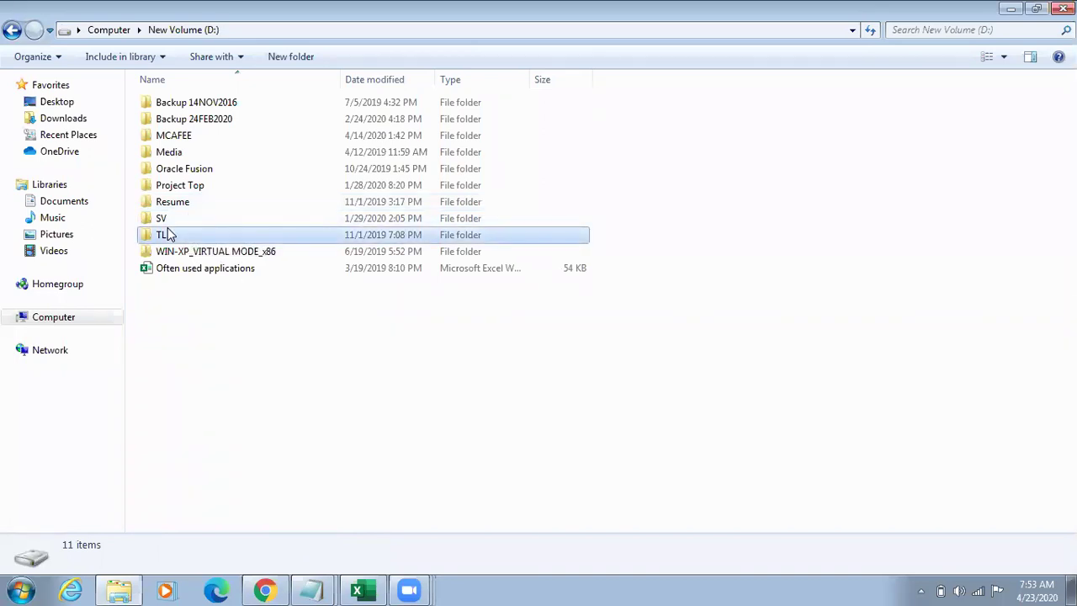
key("Up")
key("Up")
key("Up")
key("Up")
key("Return")
Step: Navigate through the Class folder into SCM Notes 23NOV2017
key("Down")
key("Down")
key("Down")
key("Down")
key("Down")
key("Down")
key("Down")
key("Down")
key("Down")
key("Down")
key("Down")
key("Down")
key("Down")
key("Down")
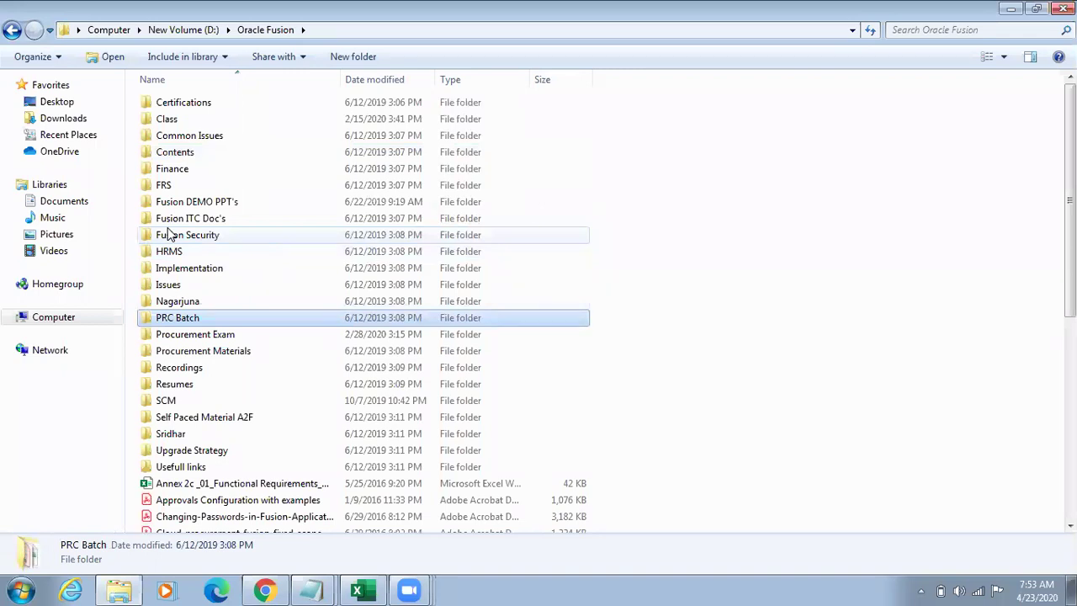
key("Down")
key("Down")
key("Down")
key("Up")
key("Up")
key("Up")
key("Up")
key("Up")
key("Up")
key("Up")
key("Up")
key("Up")
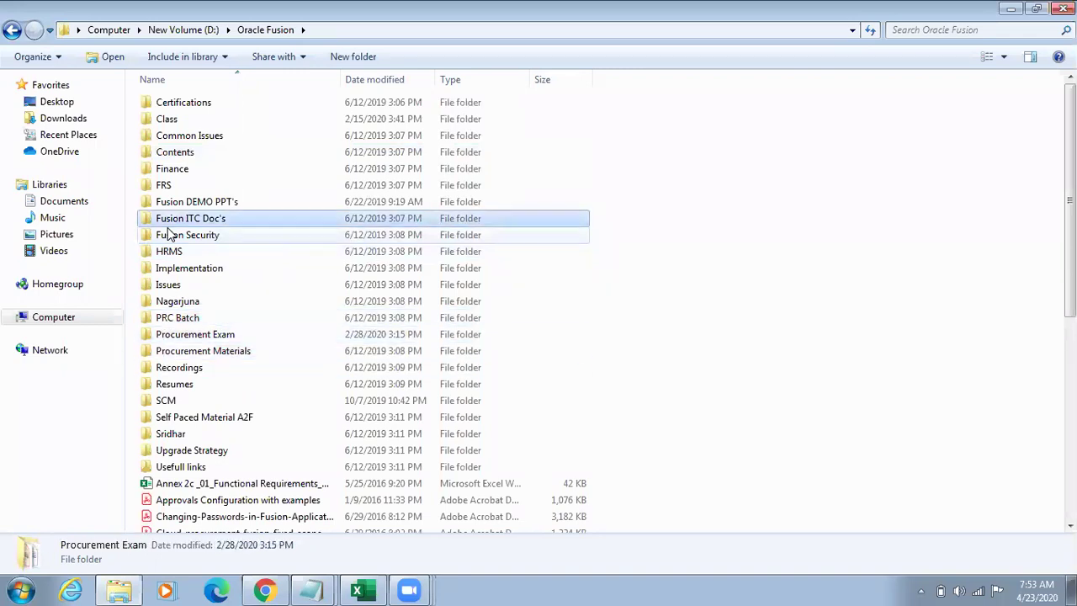
key("Up")
key("Up")
key("Up")
key("Up")
key("Up")
key("Up")
key("Return")
key("Down")
key("Down")
key("Down")
key("Down")
key("Down")
key("Down")
key("Down")
key("Down")
key("Down")
key("Down")
key("Down")
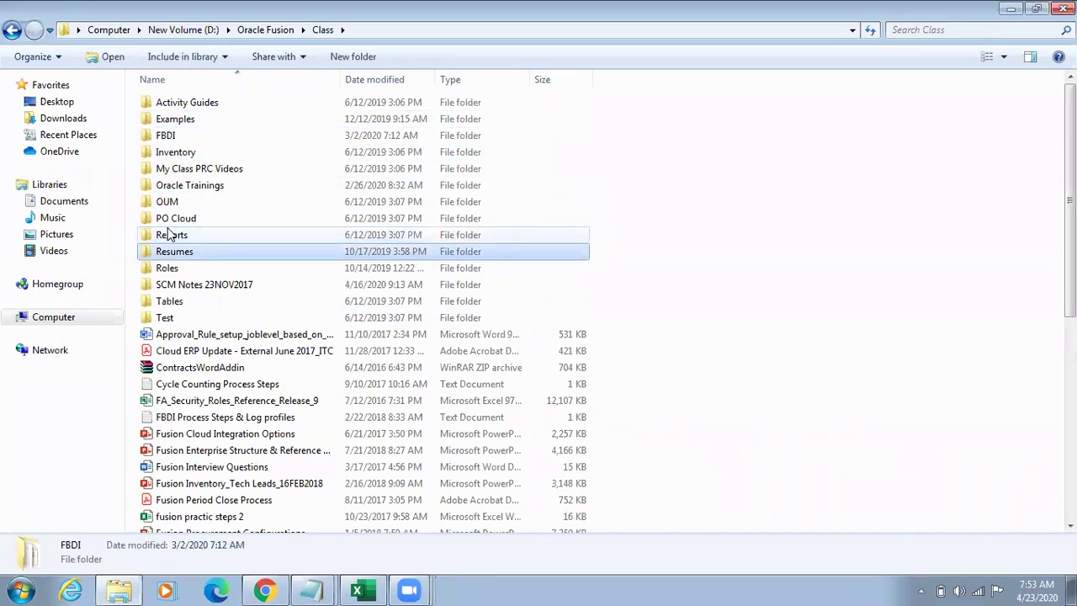
key("Return")
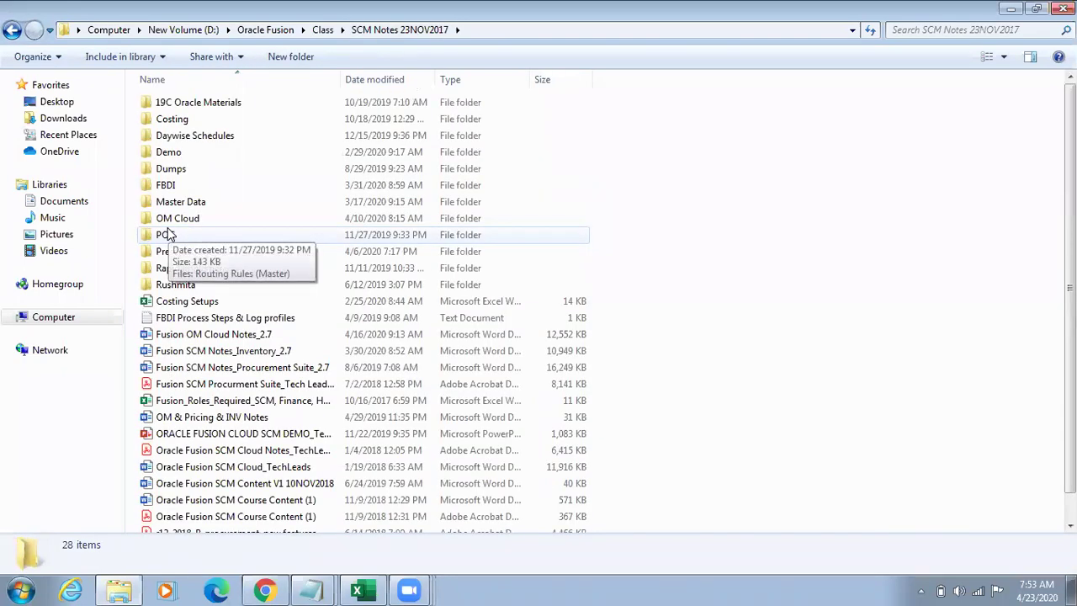
Step: Open the Fusion OM Cloud Notes_2.7 Word document
key("Down")
key("Down")
key("Down")
key("Down")
key("Down")
key("Down")
key("Down")
key("Down")
key("Down")
key("Down")
key("Down")
key("Down")
key("Down")
key("Down")
key("Down")
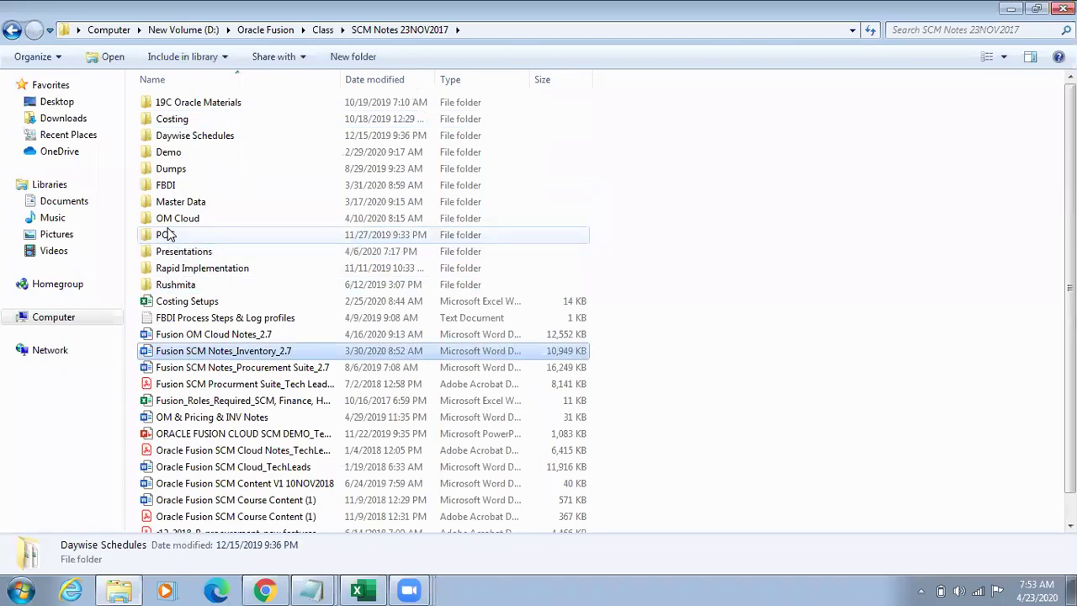
key("Up")
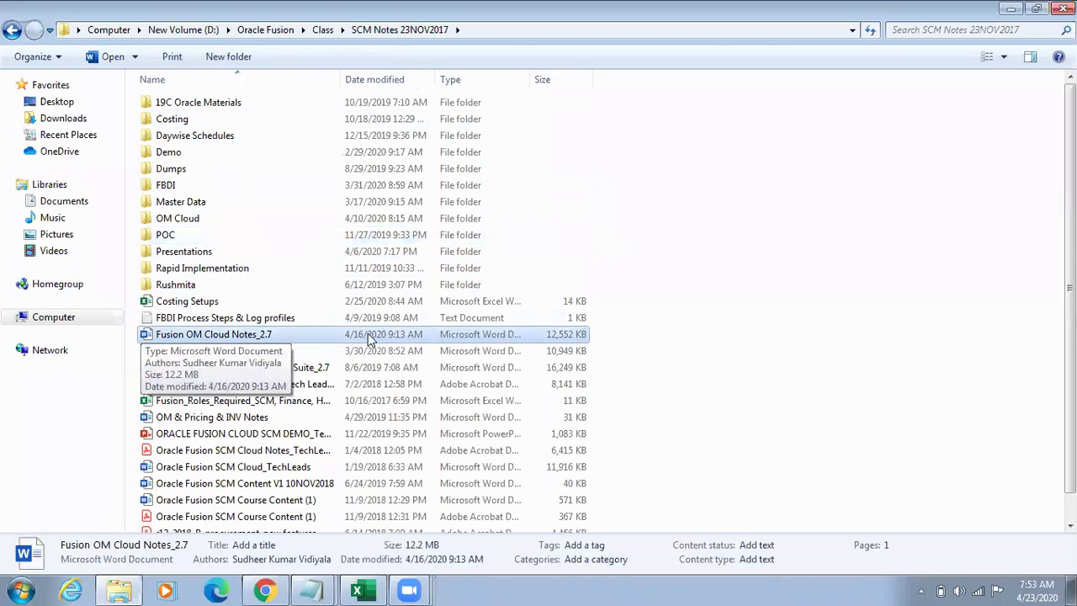
double_click(284, 336)
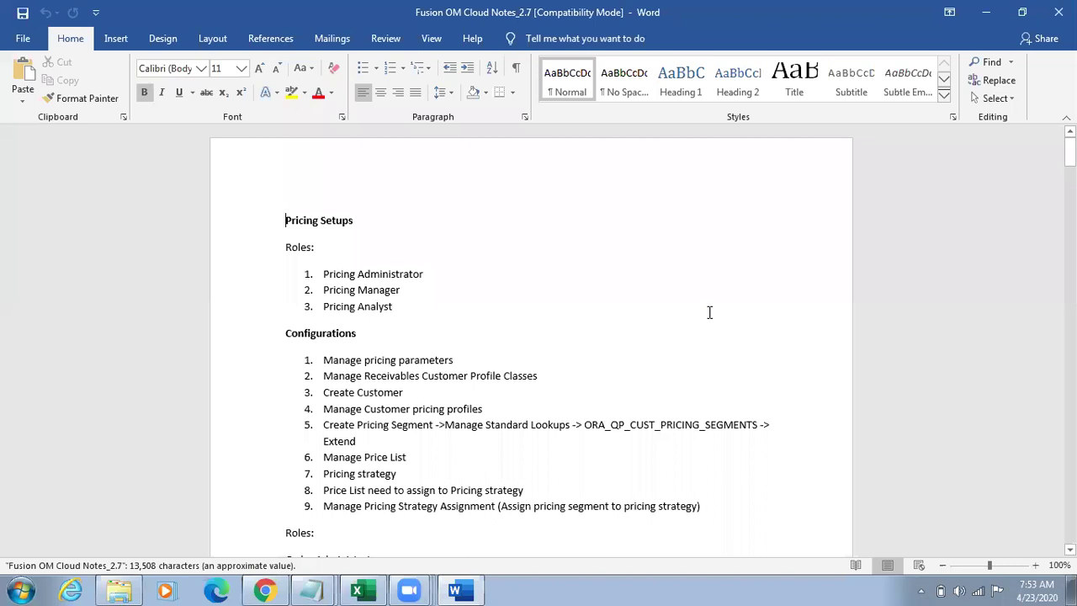
Step: Search the notes for 'Planned' to reach the Non-Planned Item section heading
type("Planned")
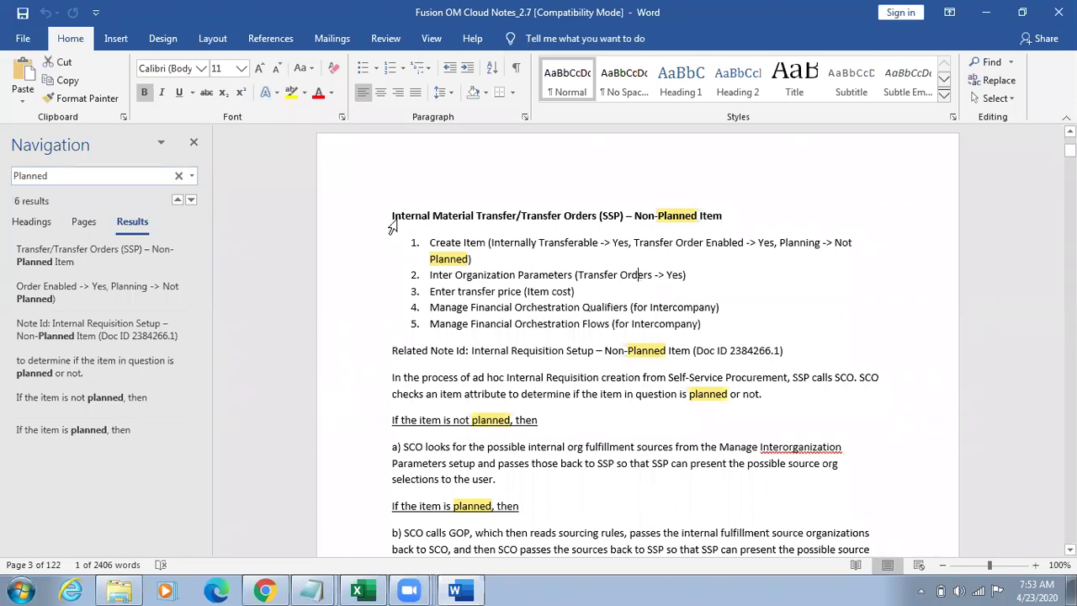
left_click(194, 143)
left_click(743, 312)
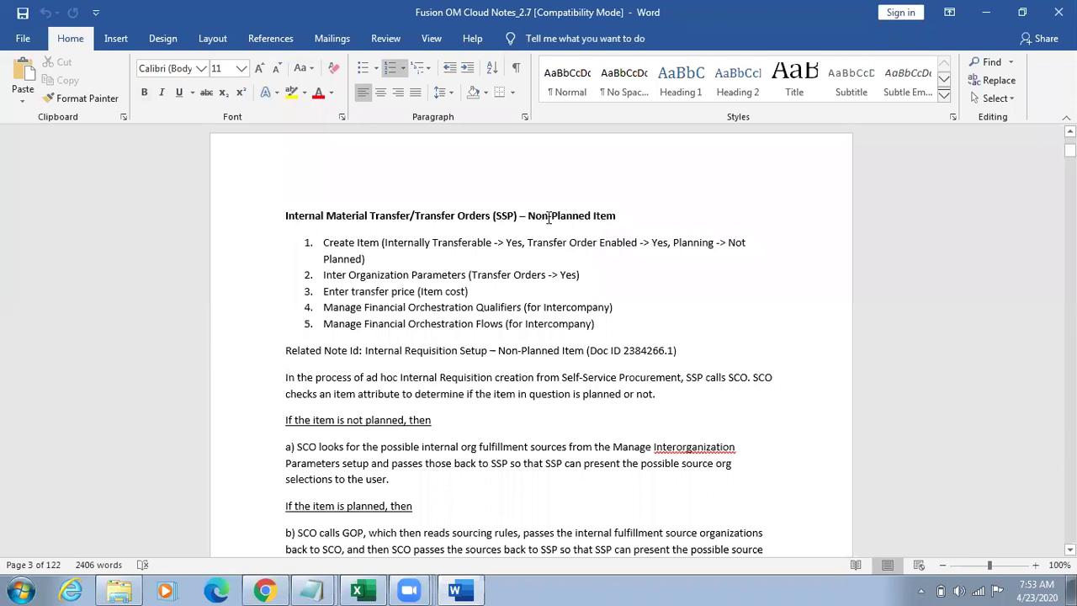
left_click_drag(527, 215, 605, 213)
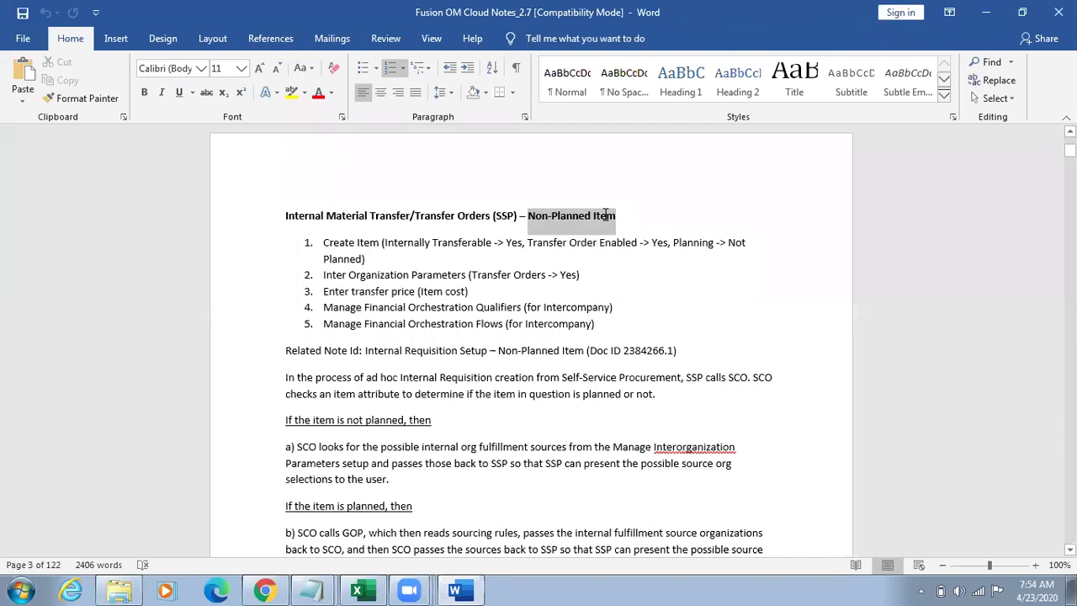
left_click(677, 311)
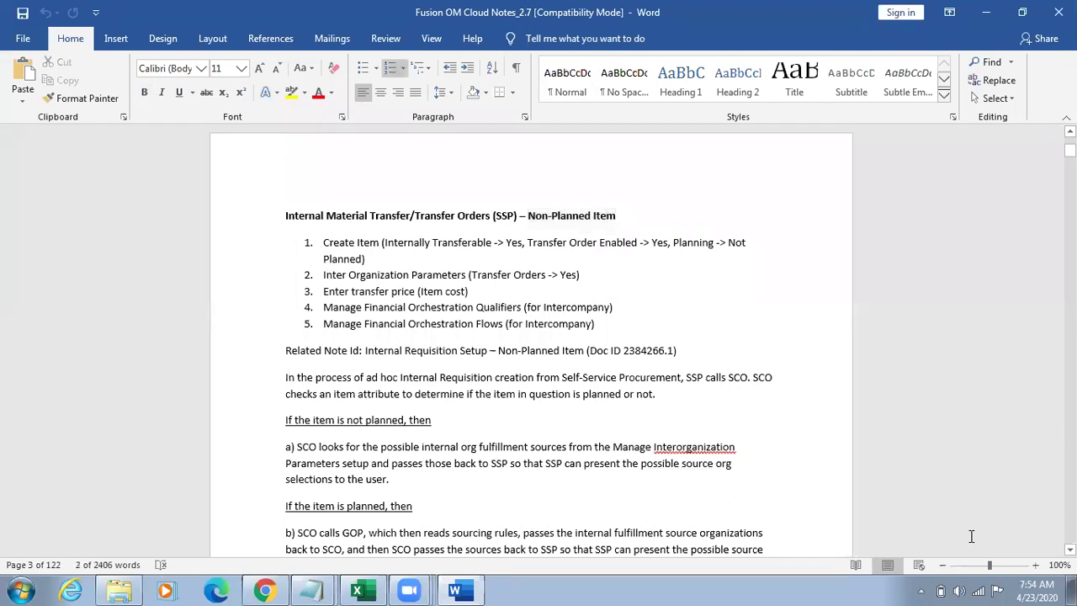
Step: Zoom the page in to 130%
left_click(1036, 564)
left_click(1036, 565)
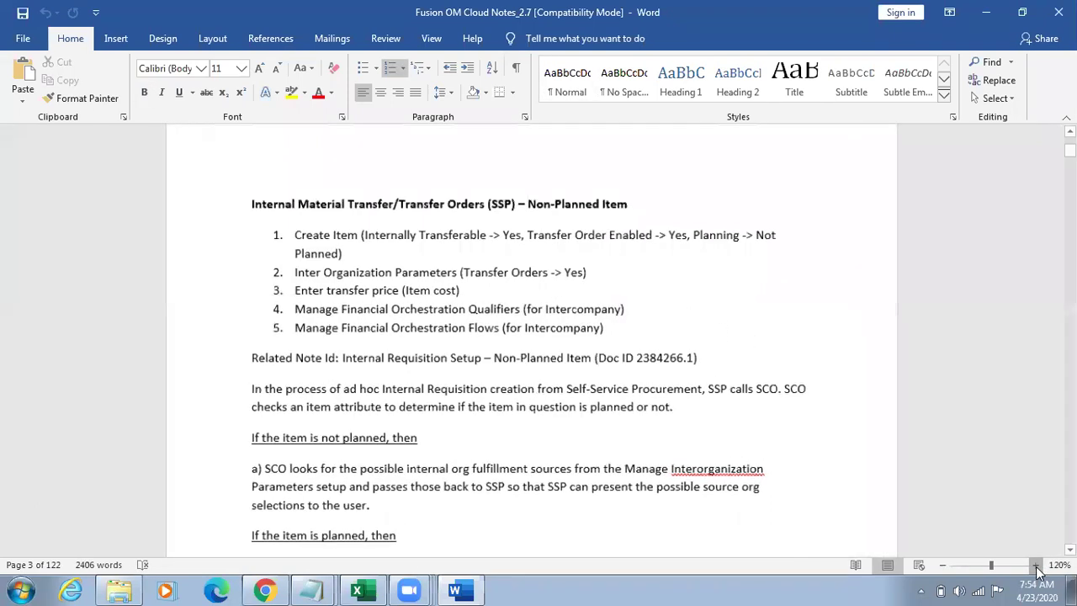
left_click(1035, 565)
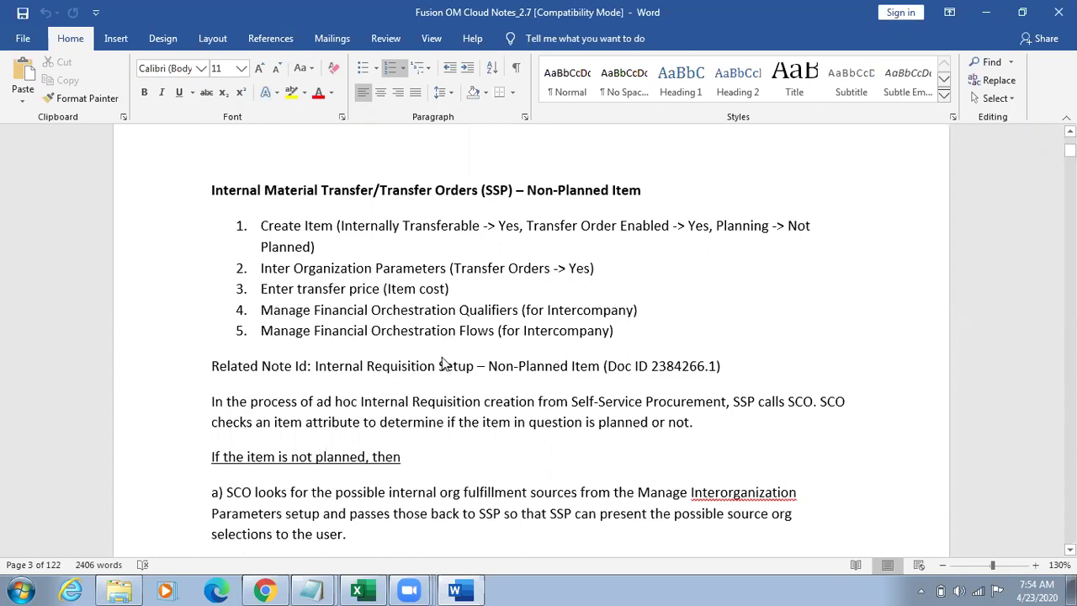
left_click(454, 365)
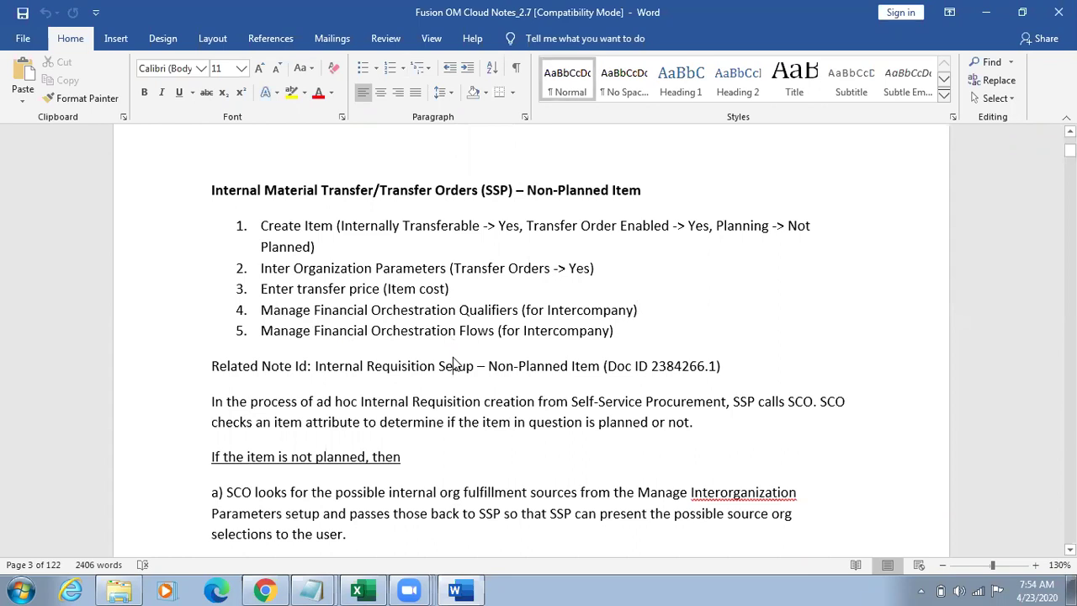
key("Down")
key("Down")
key("Down")
key("Down")
key("Down")
key("Down")
key("Down")
key("Down")
key("Down")
key("Down")
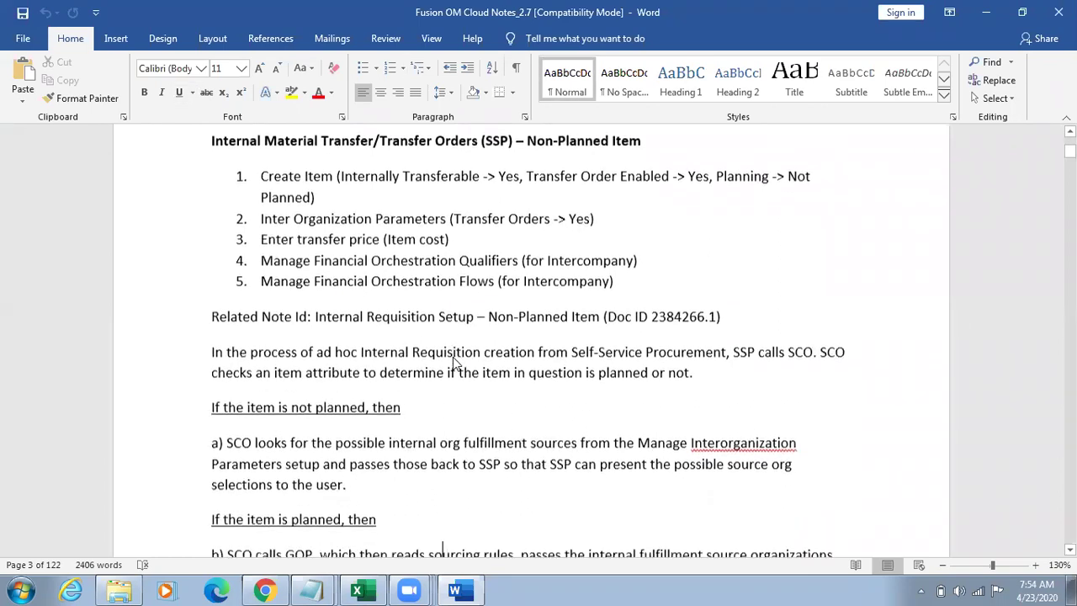
key("Down")
key("Down")
key("Down")
key("Down")
key("Down")
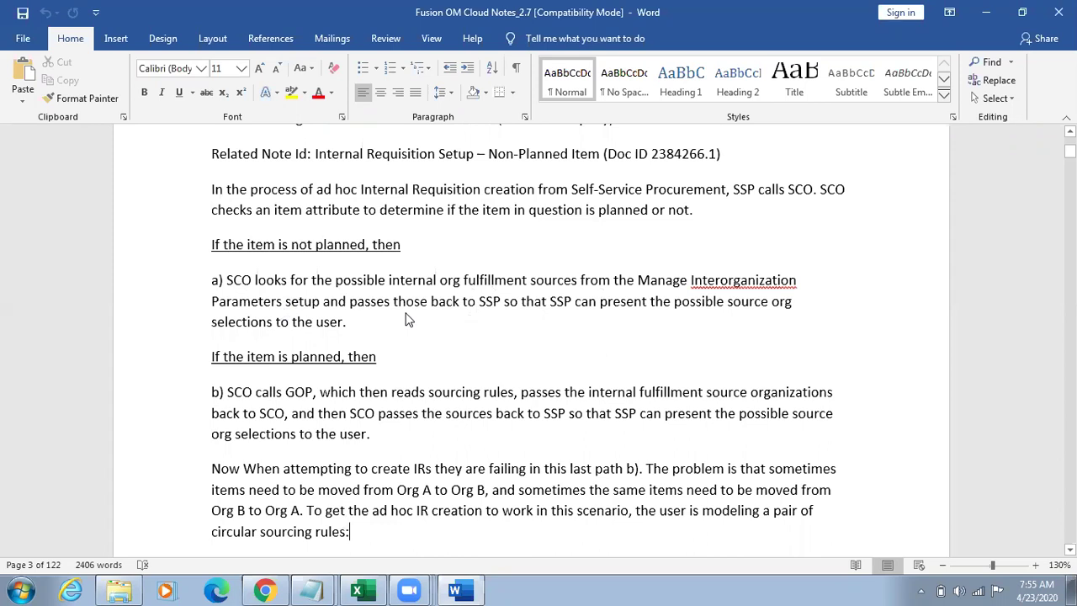
key("Return")
type("Org B sources from Org A, and Org A sources from Org B.")
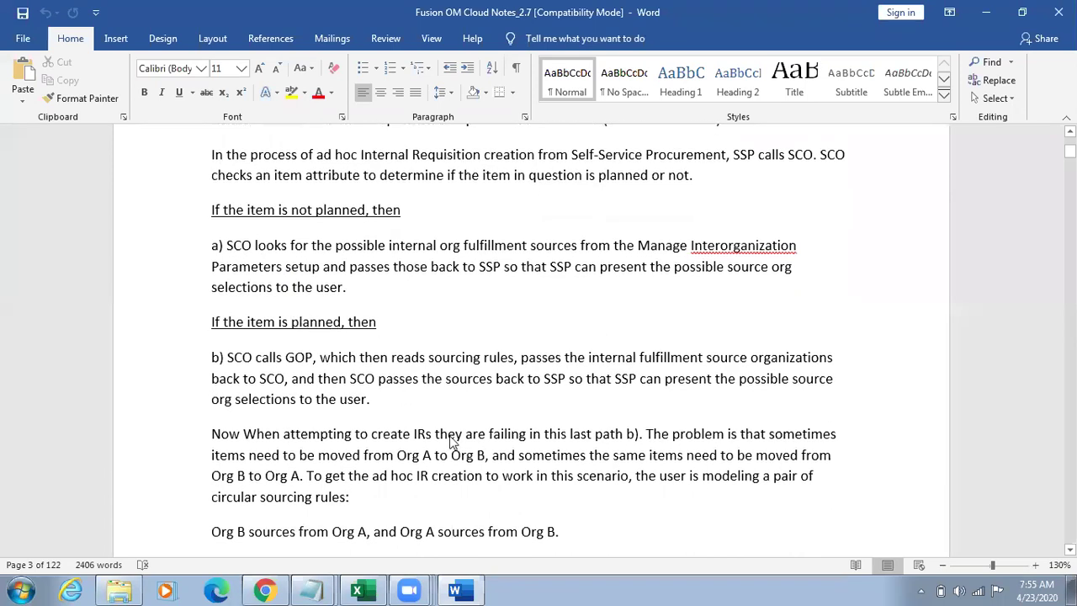
key("End")
key("Return")
key("ctrl+v")
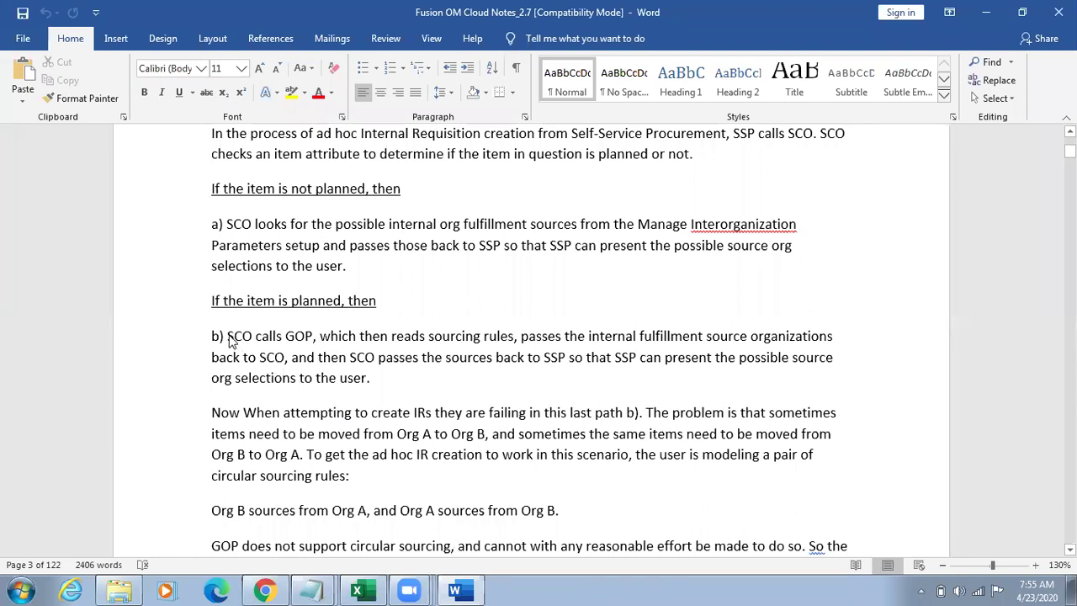
left_click_drag(228, 337, 305, 338)
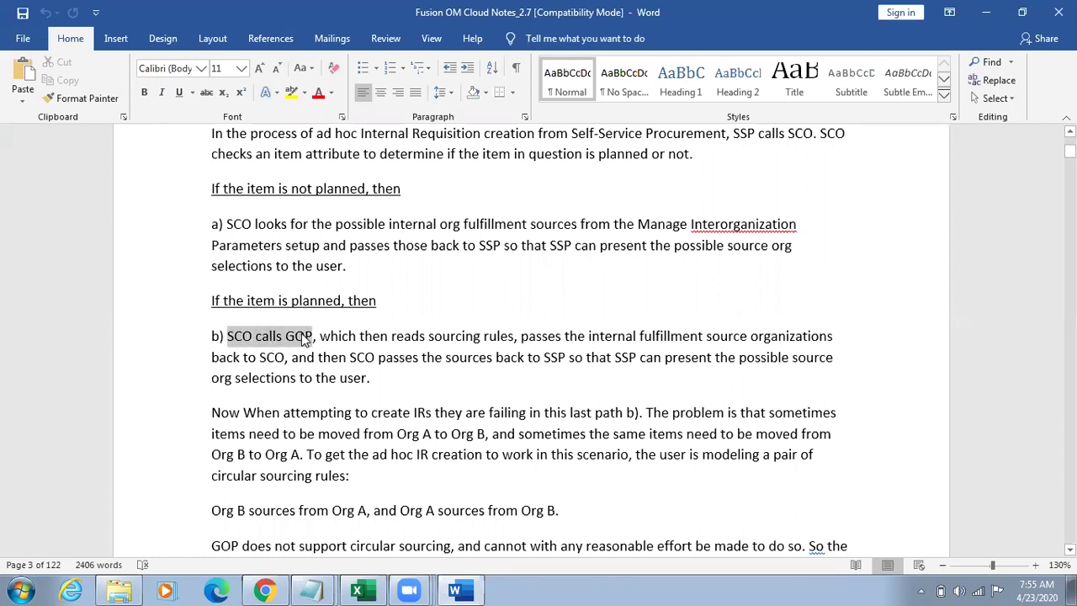
left_click_drag(305, 337, 543, 340)
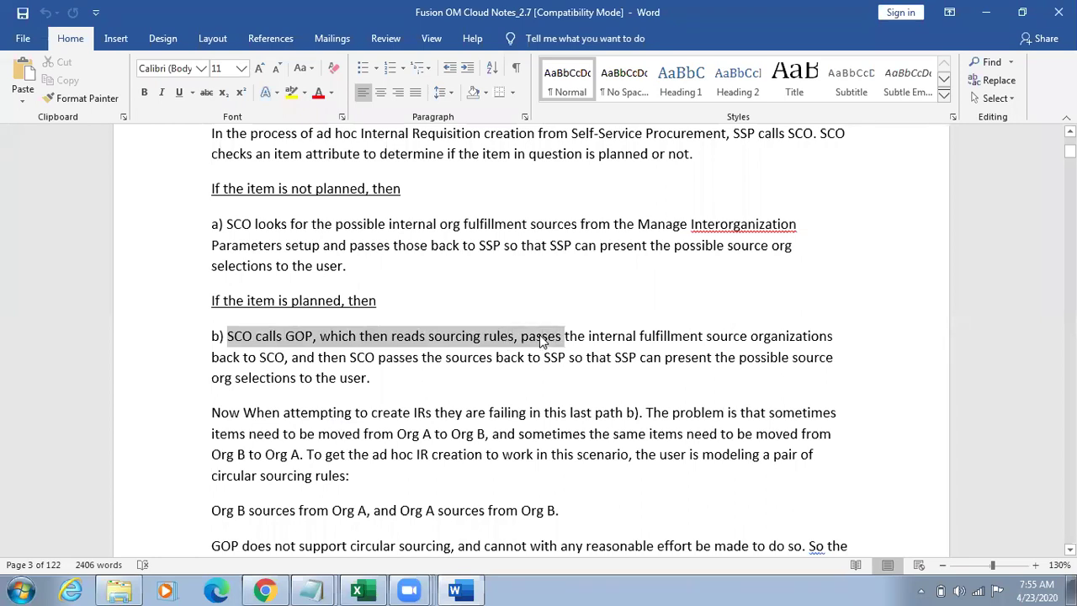
left_click_drag(541, 337, 686, 378)
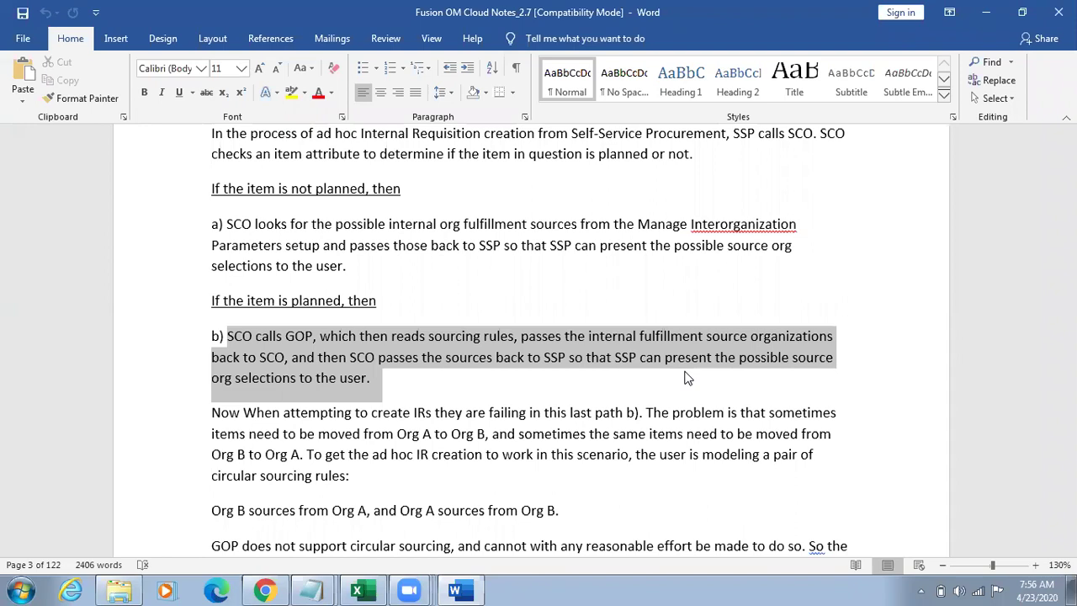
left_click_drag(686, 378, 701, 479)
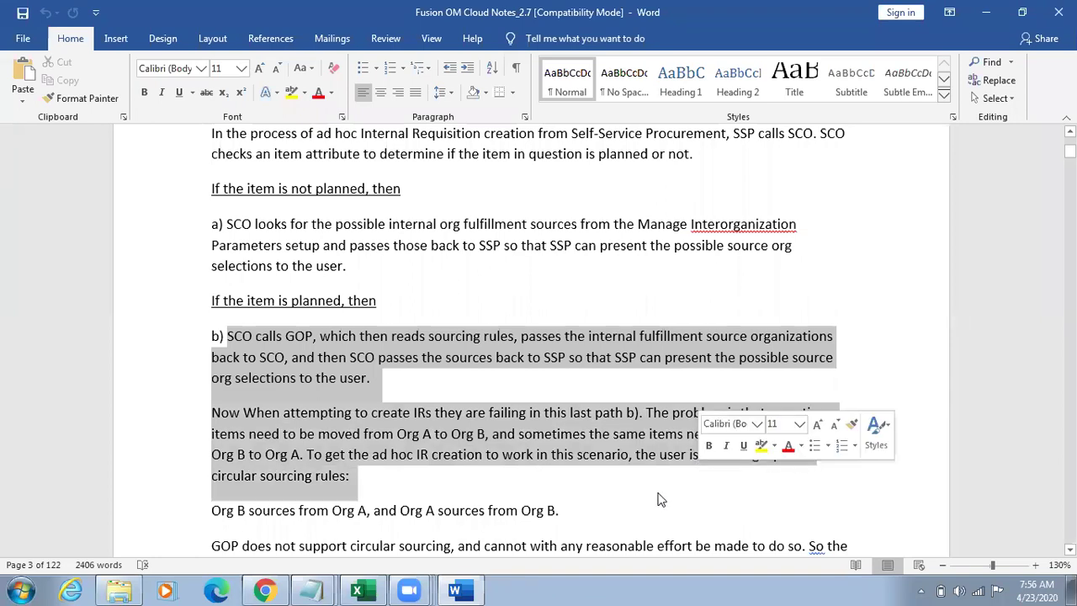
left_click(401, 510)
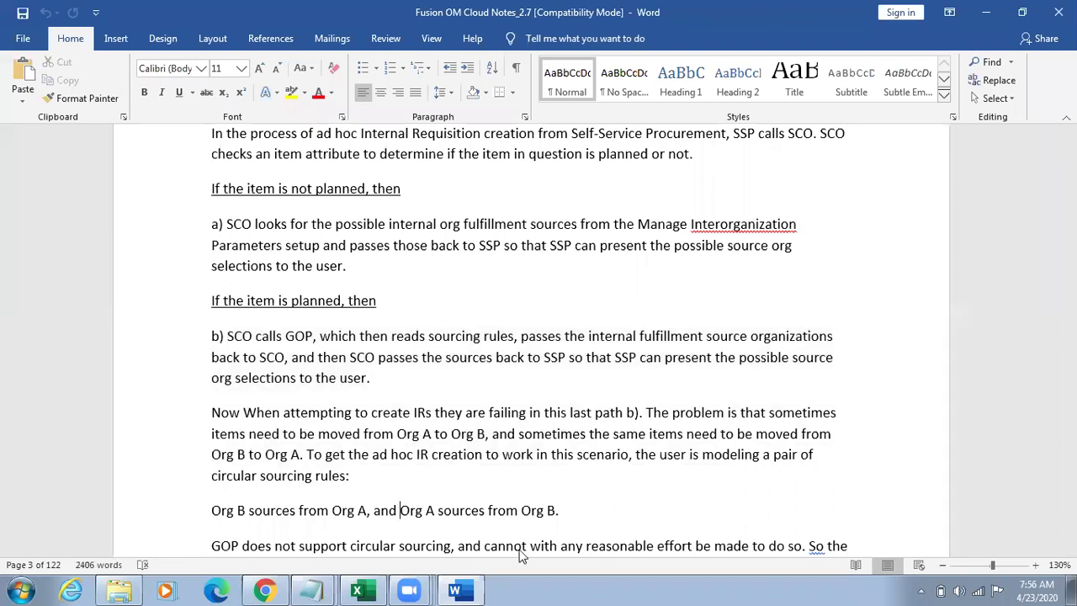
key("shift+Right")
key("shift+Right")
key("shift+Right")
key("shift+Right")
key("shift+Right")
key("shift+Right")
key("shift+Right")
key("shift+Right")
key("shift+Right")
key("shift+Right")
key("shift+Right")
key("shift+Right")
key("shift+Right")
key("shift+Right")
key("shift+Right")
key("shift+Right")
key("shift+Right")
key("shift+Right")
key("shift+Right")
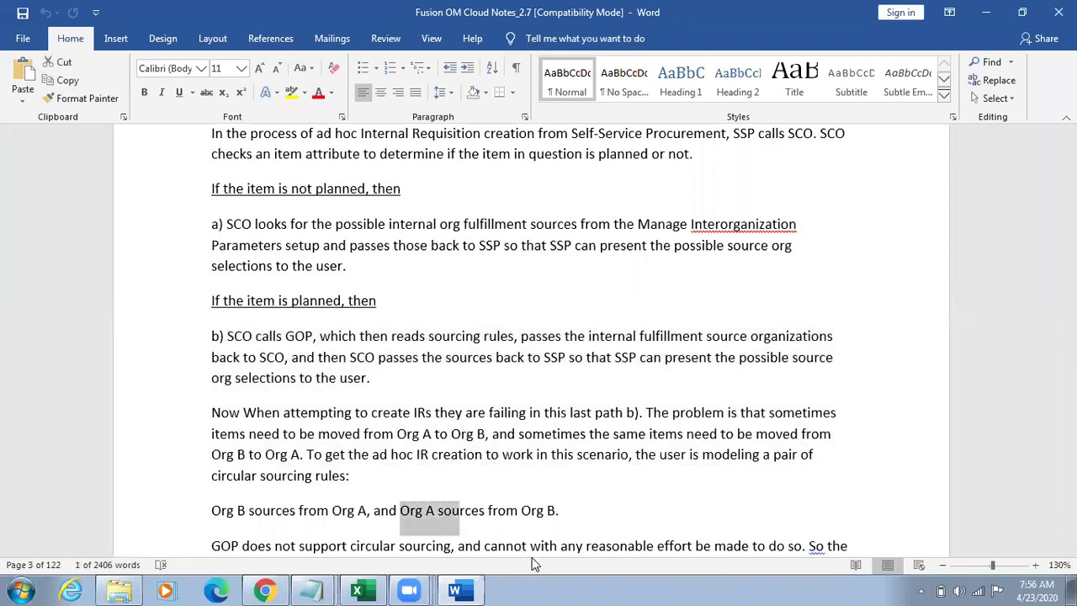
key("shift+Right")
key("shift+Right")
key("shift+Right")
key("shift+Right")
key("shift+Right")
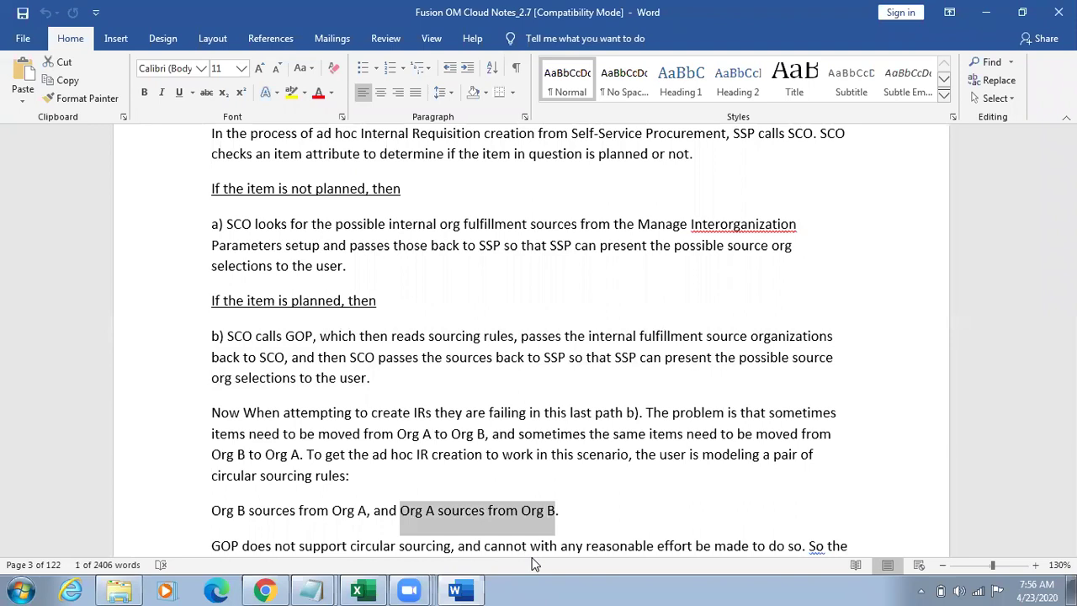
key("Down")
key("Down")
key("Down")
key("Down")
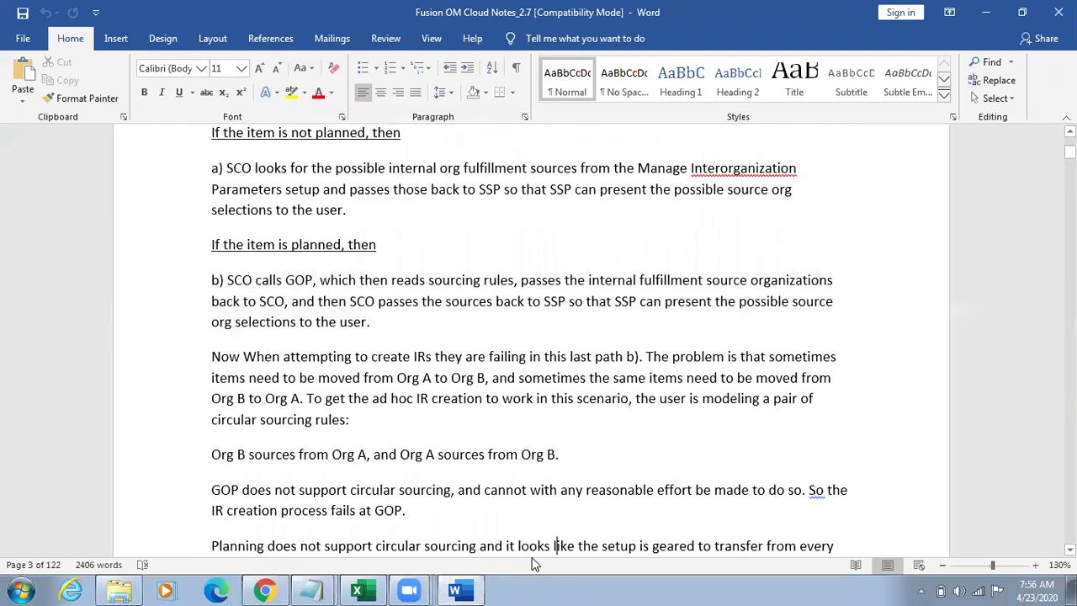
key("Down")
key("Down")
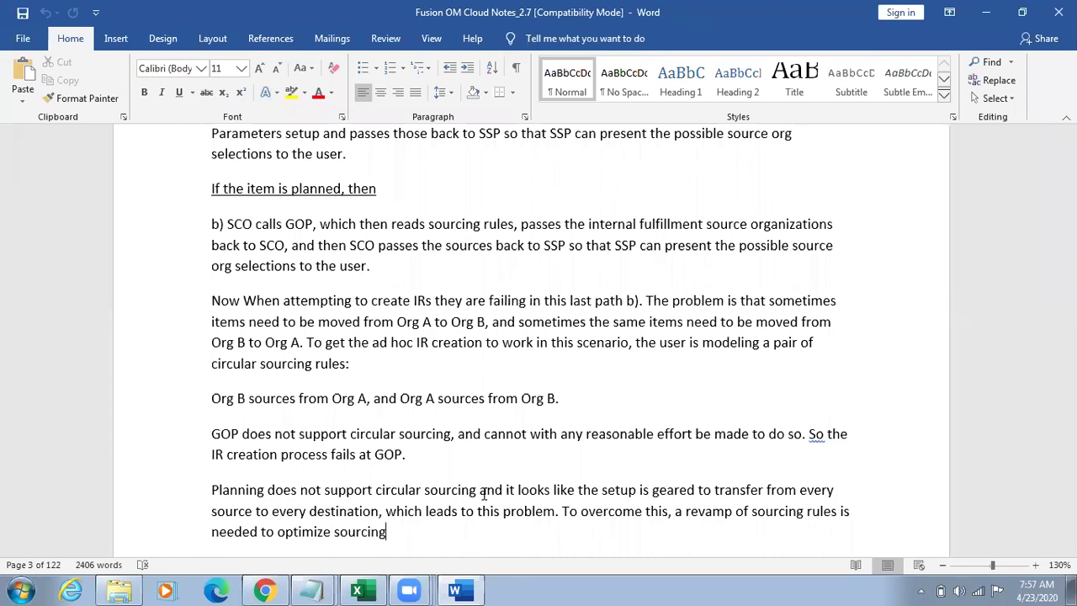
Step: Move down past the Planning notes to the Step1 heading and its Manage Items screenshots
left_click(555, 511)
scroll(484, 495, "up", 2)
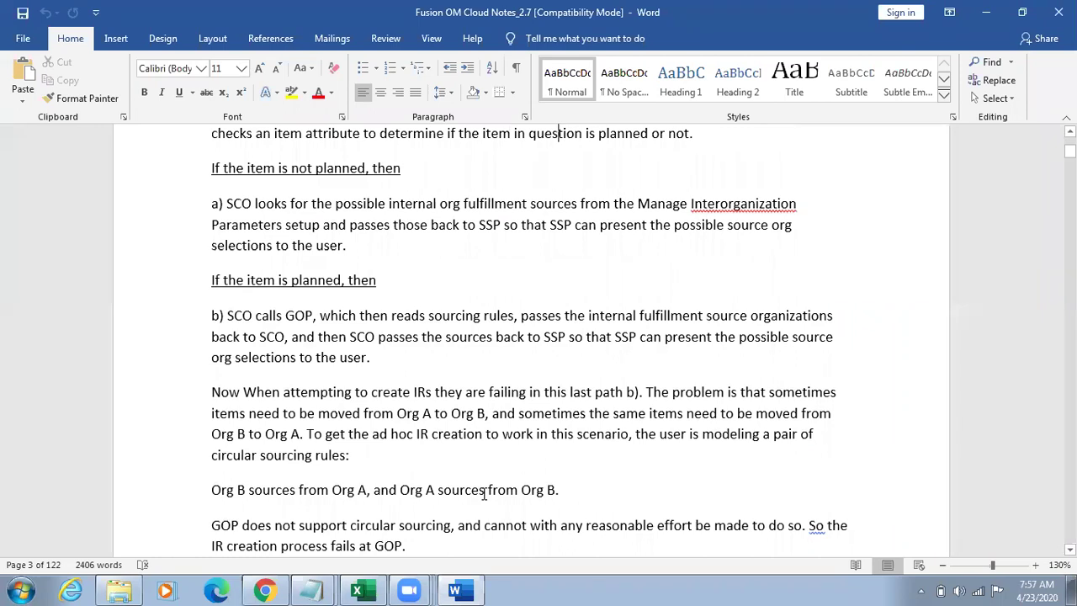
key("Down")
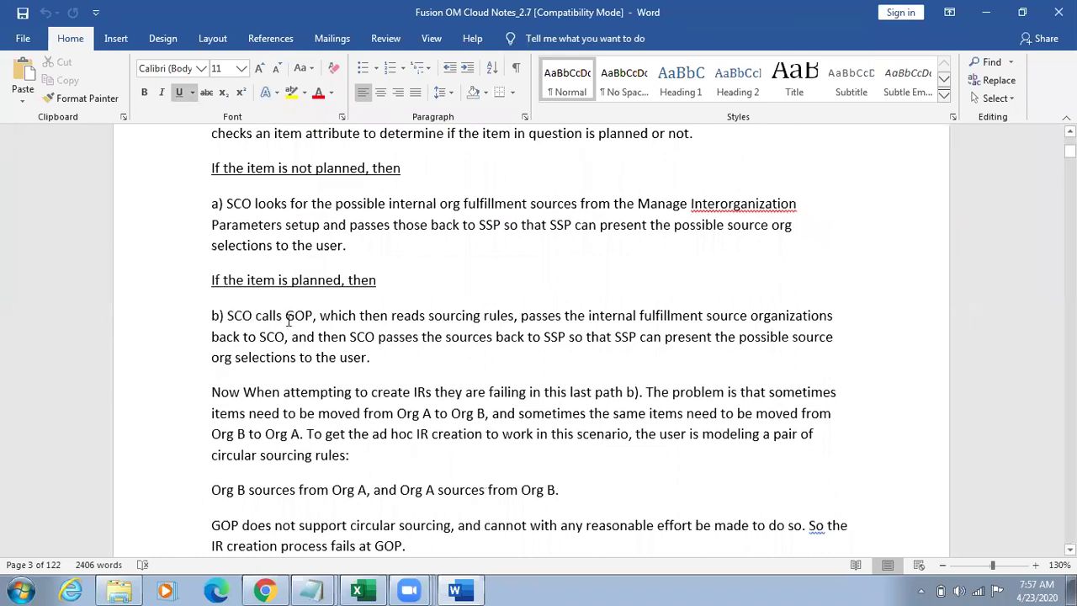
left_click(413, 422)
key("Down")
key("Down")
key("Down")
key("Down")
key("Down")
key("Down")
key("Down")
key("Down")
key("Down")
key("Down")
key("Down")
key("Down")
key("Down")
key("Down")
key("Down")
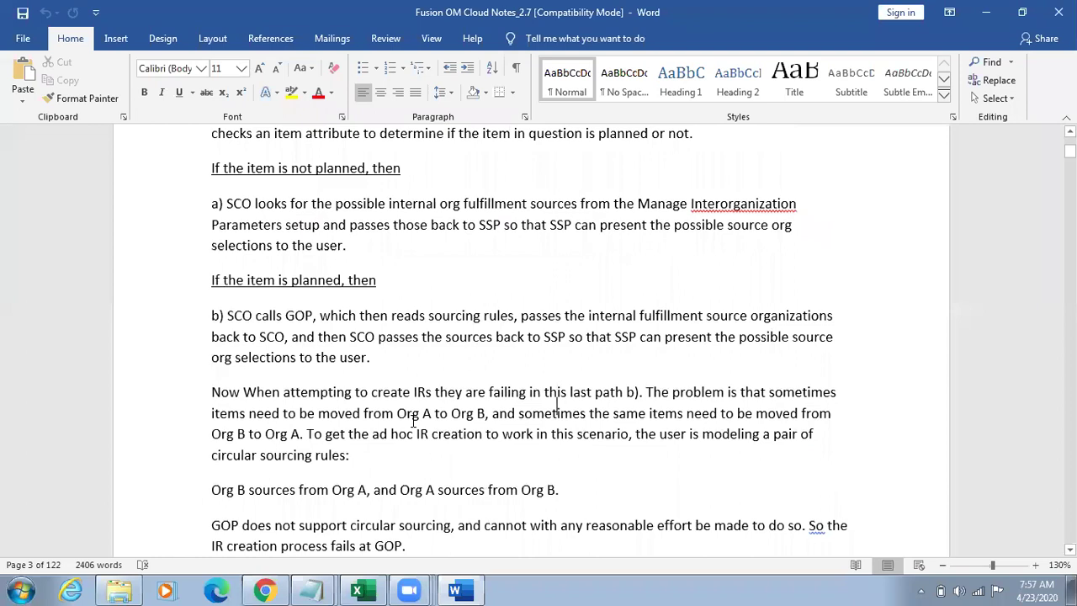
key("ctrl+v")
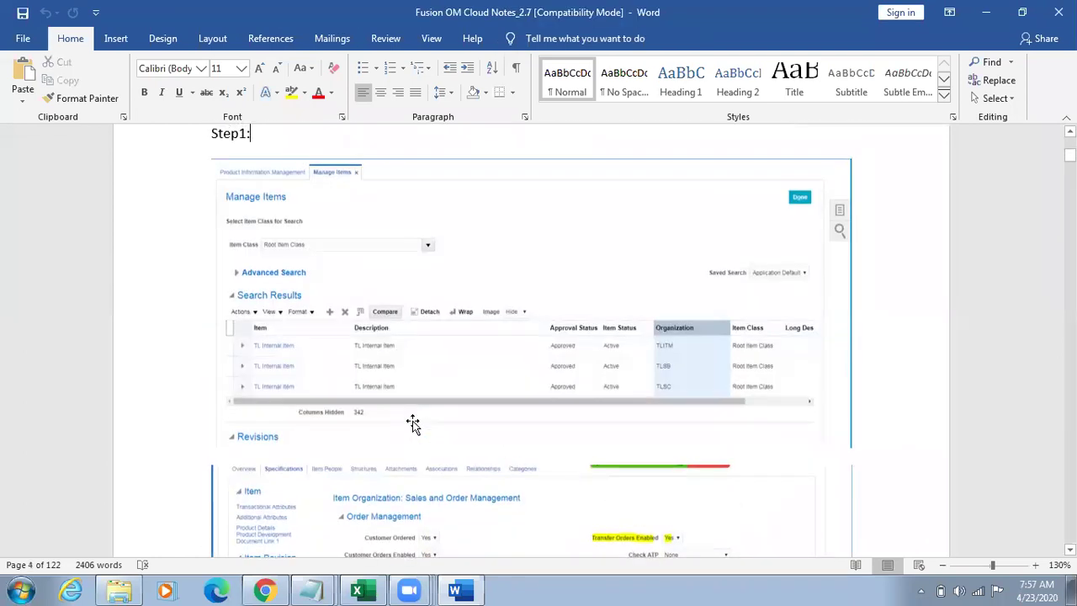
Step: Zoom in and scroll down to the following screenshots in the notes
left_click(1035, 566)
left_click(1036, 565)
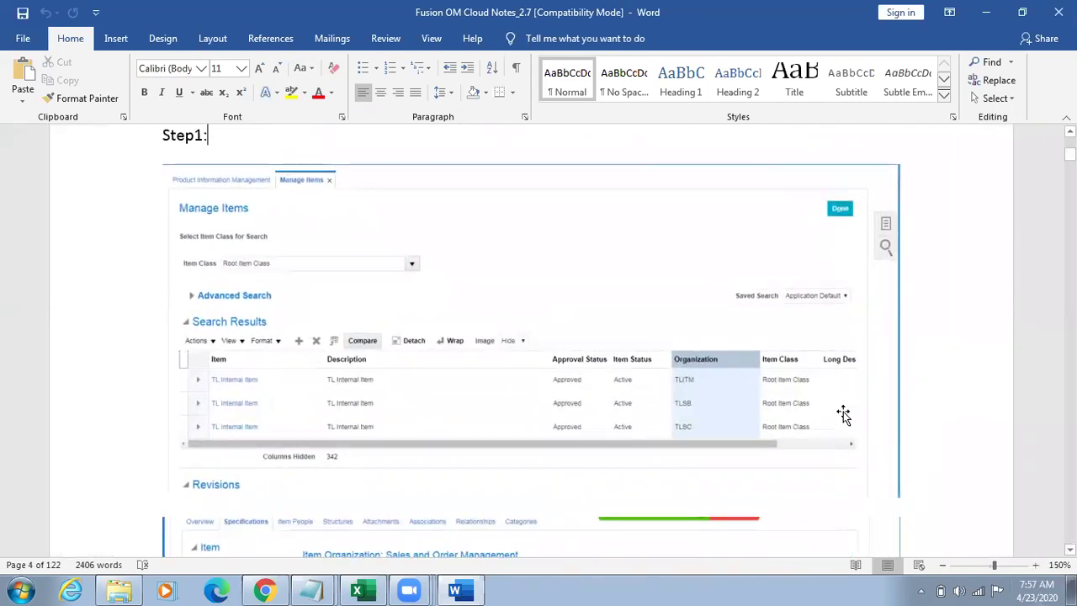
key("Down")
key("Down")
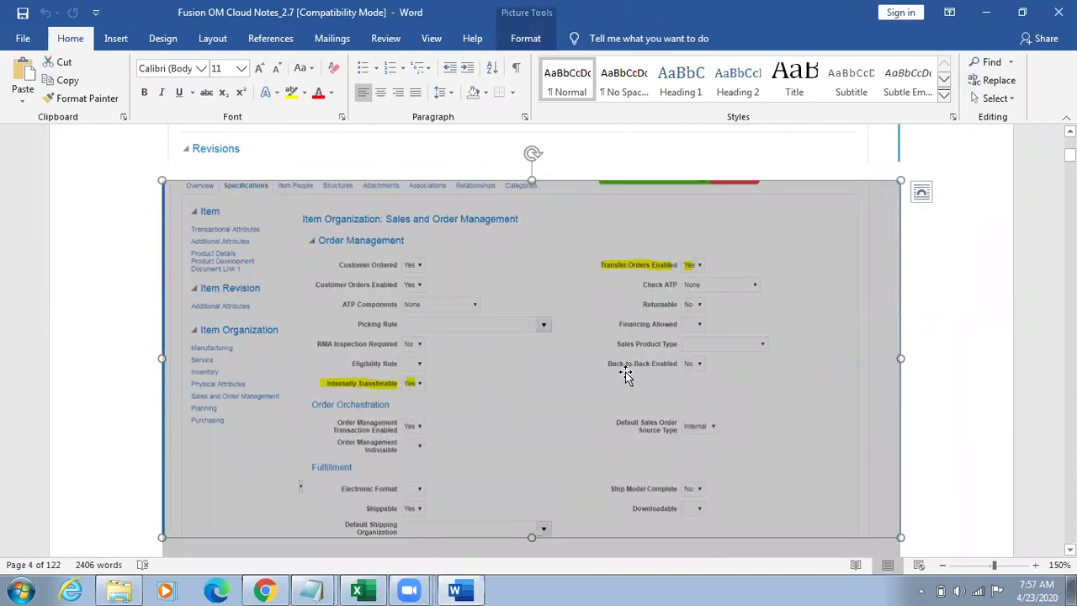
scroll(625, 374, "down", 10)
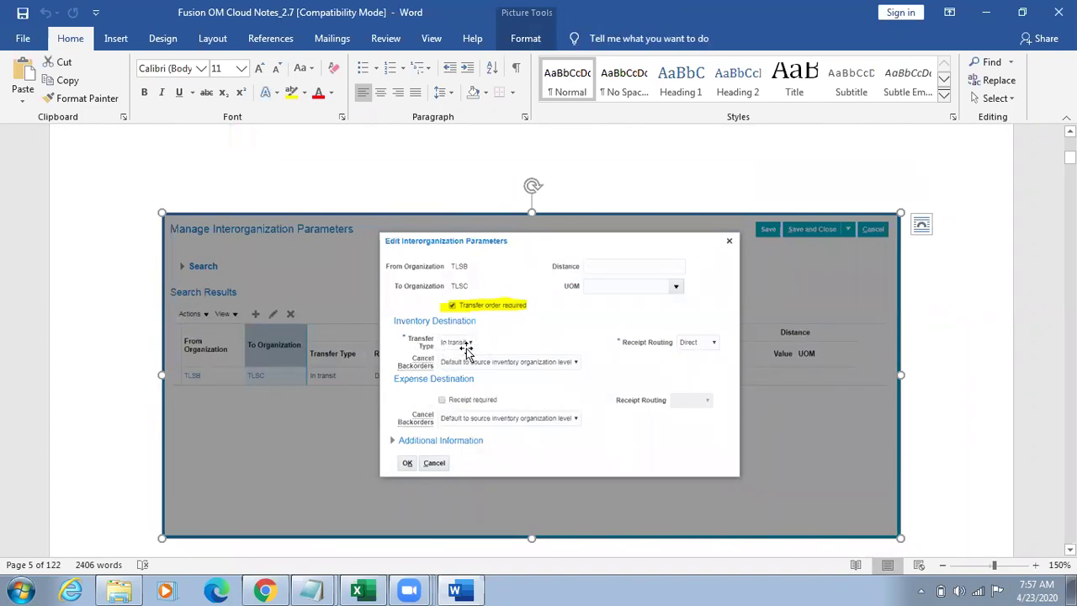
scroll(466, 349, "down", 10)
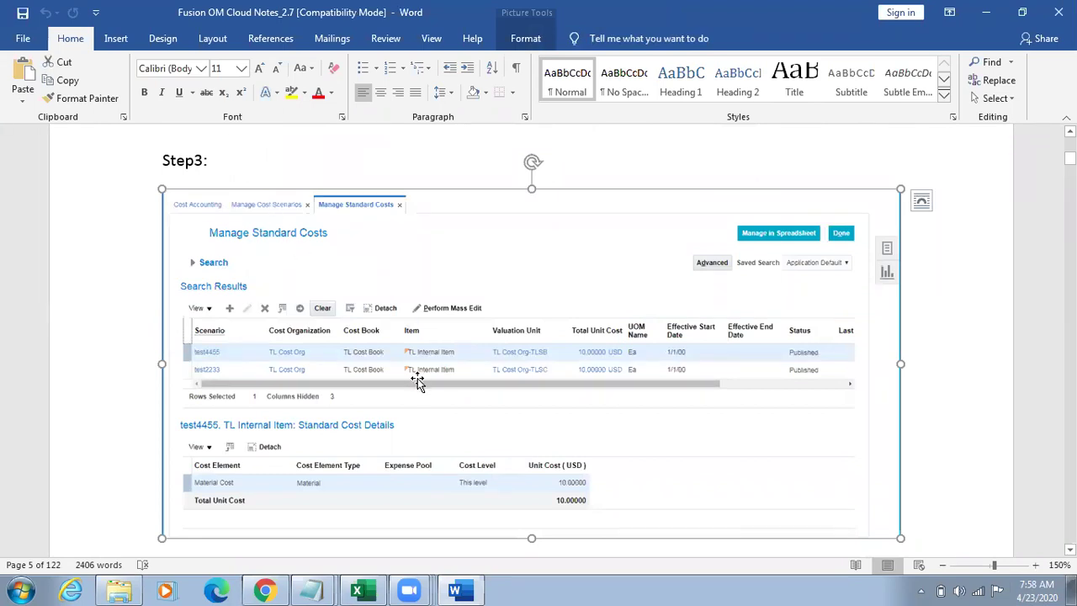
Step: Zoom to 170% on the Step3 Manage Standard Costs screenshot, then move to the Cycle heading
left_click(1036, 566)
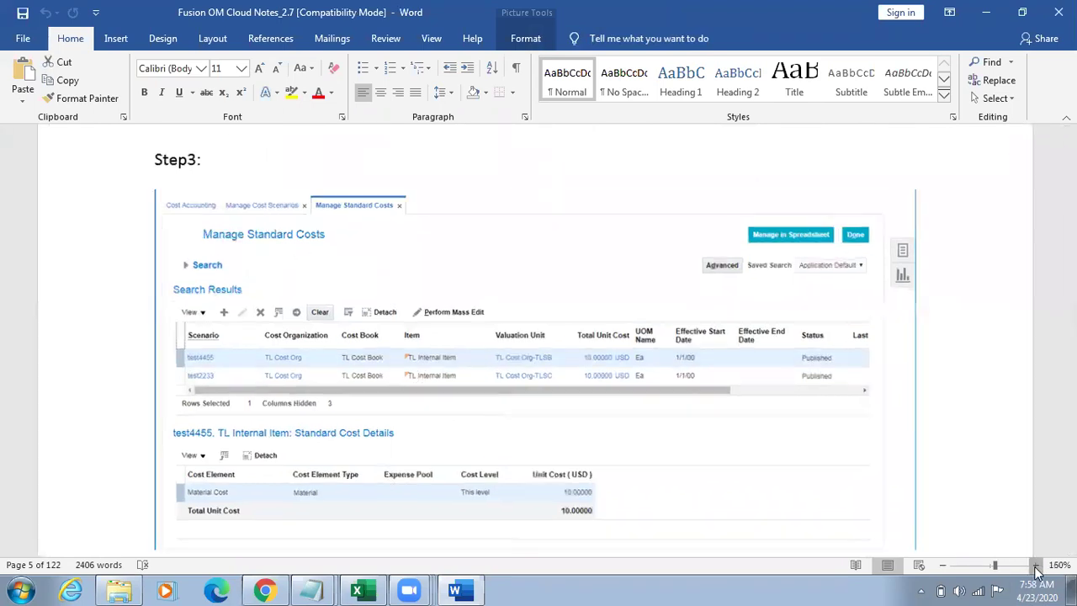
left_click(1035, 566)
left_click(1035, 566)
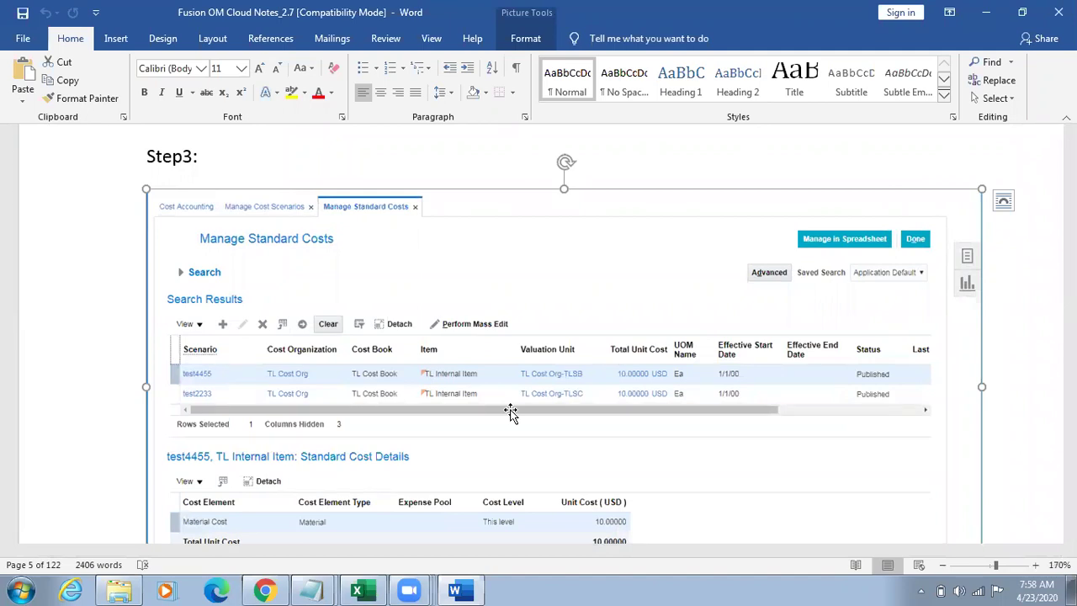
key("Down")
key("Up")
key("Up")
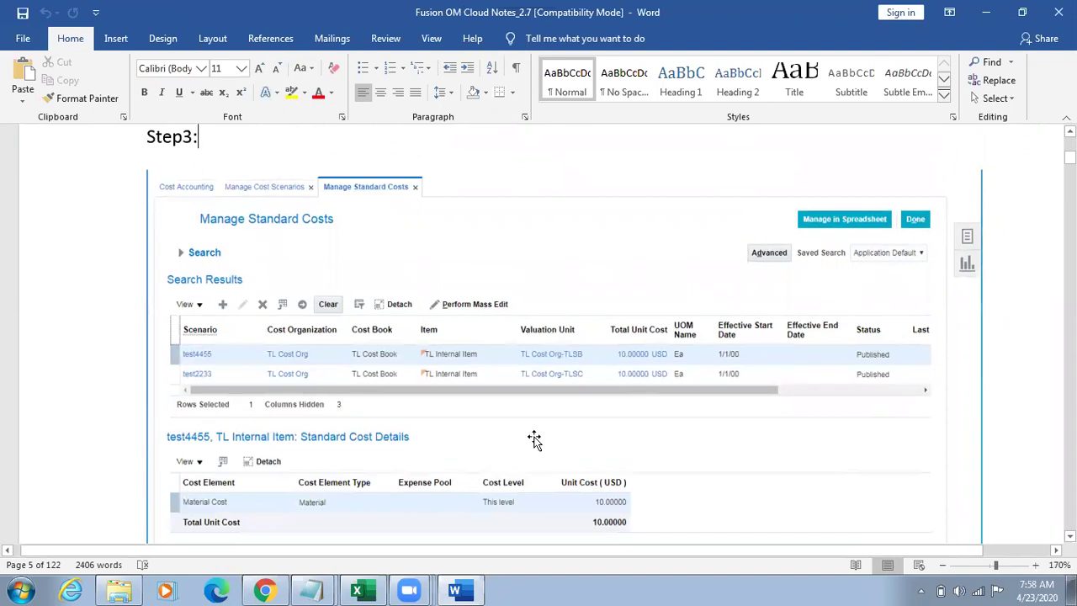
key("Down")
key("Down")
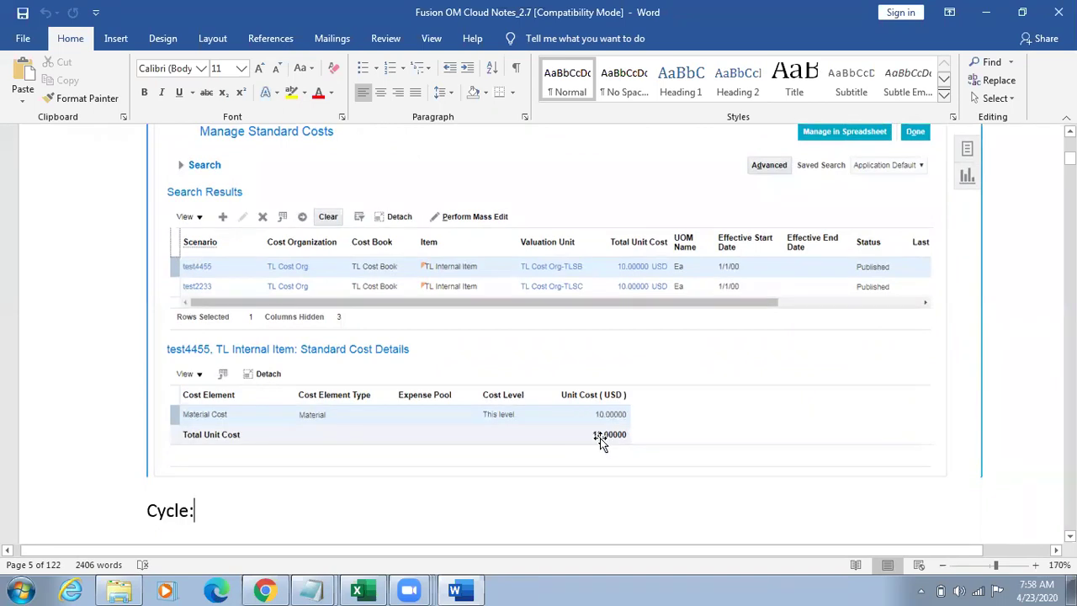
Step: Step through Cycle Step1–Step5, then move on to page 6's Enter Requisition Line screenshot
key("Down")
key("Down")
key("Down")
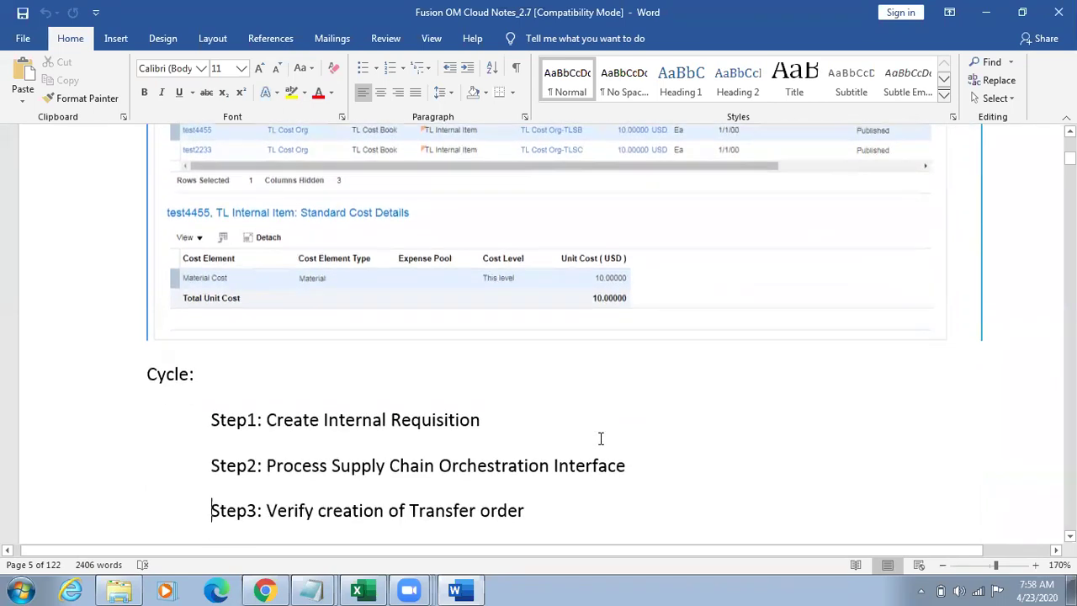
key("Down")
key("Down")
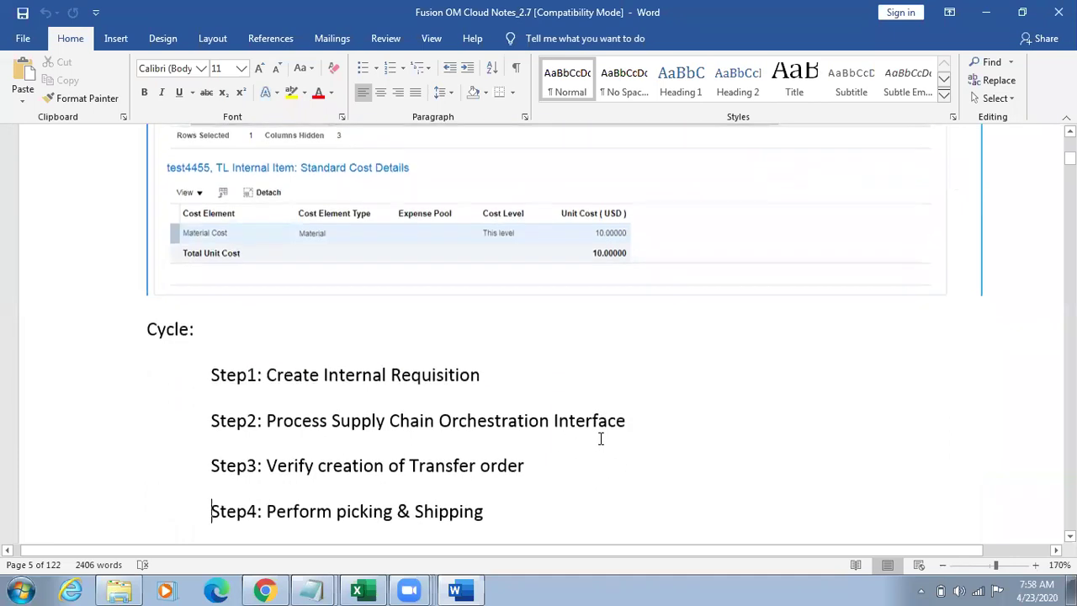
key("Down")
key("Up")
key("Up")
key("Up")
key("Up")
key("Up")
key("Up")
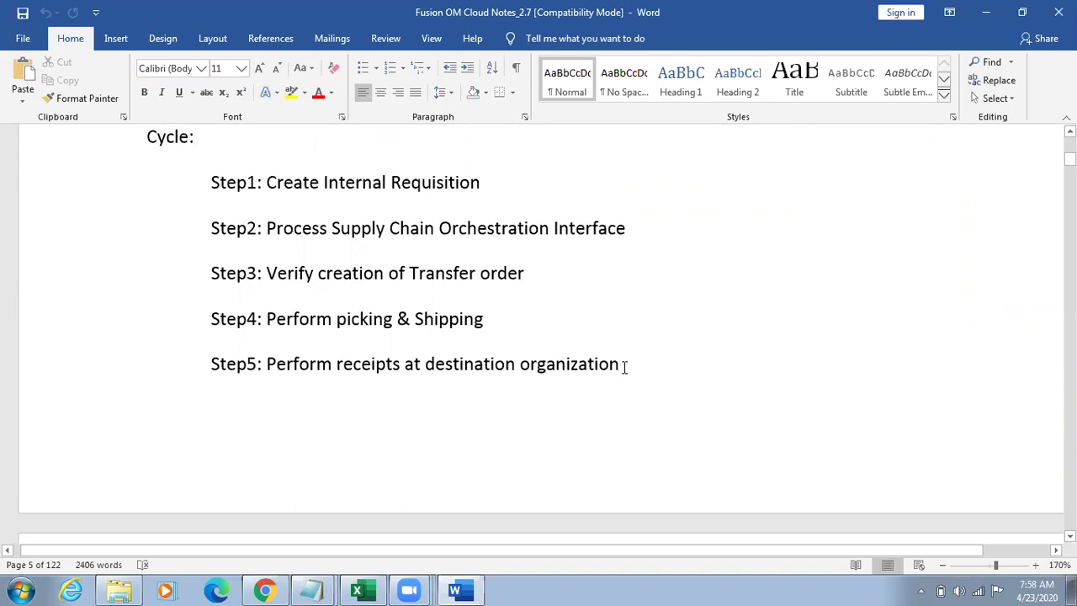
scroll(684, 440, "down", 5)
left_click(684, 441)
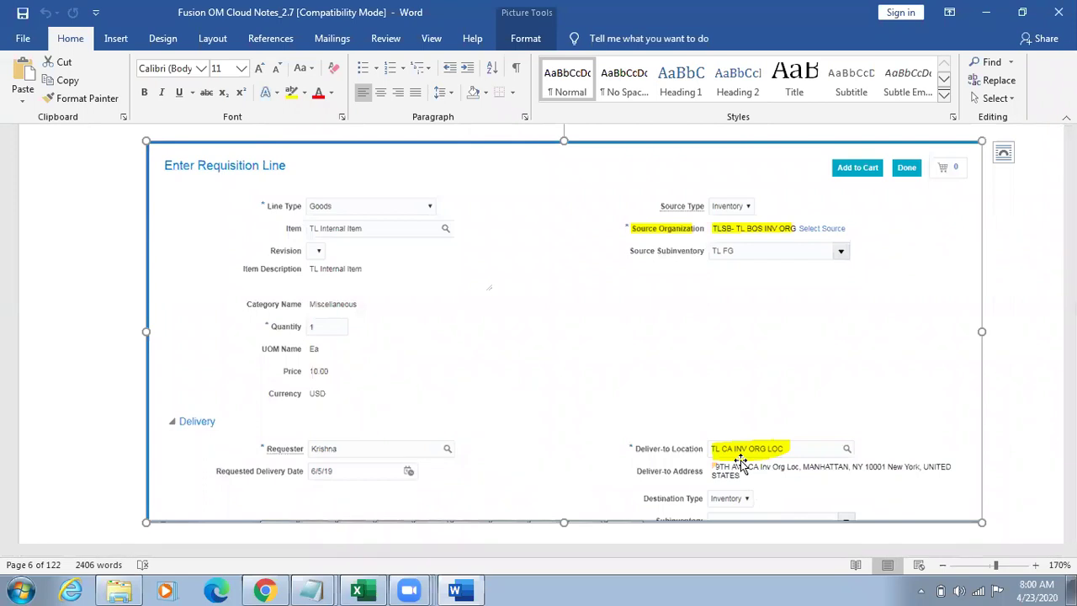
Step: Move past the Manage Requisitions screenshot to the Step2 heading
key("Down")
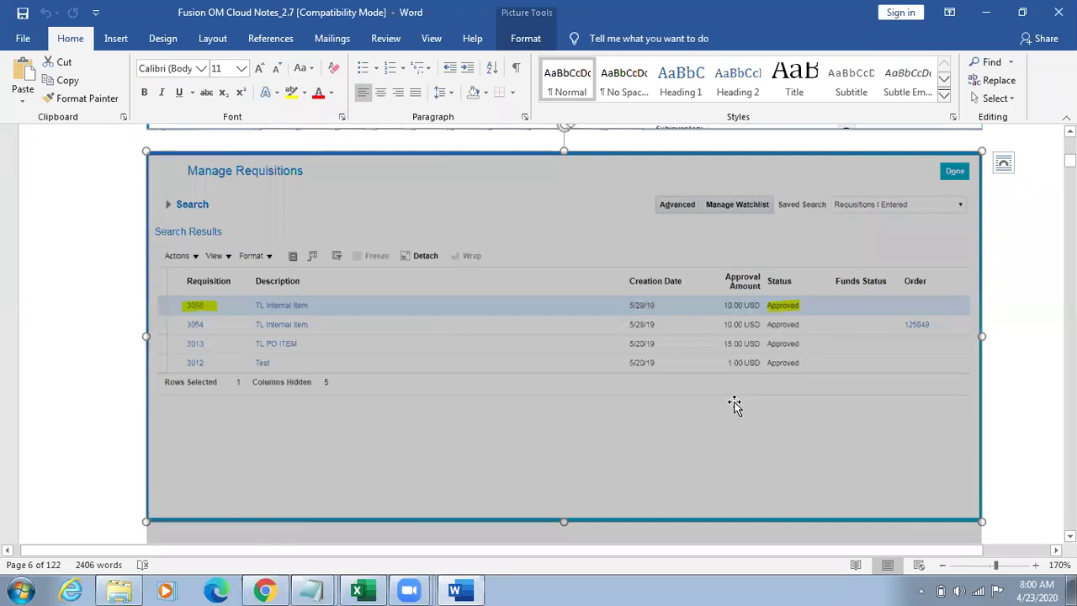
key("Down")
key("Down")
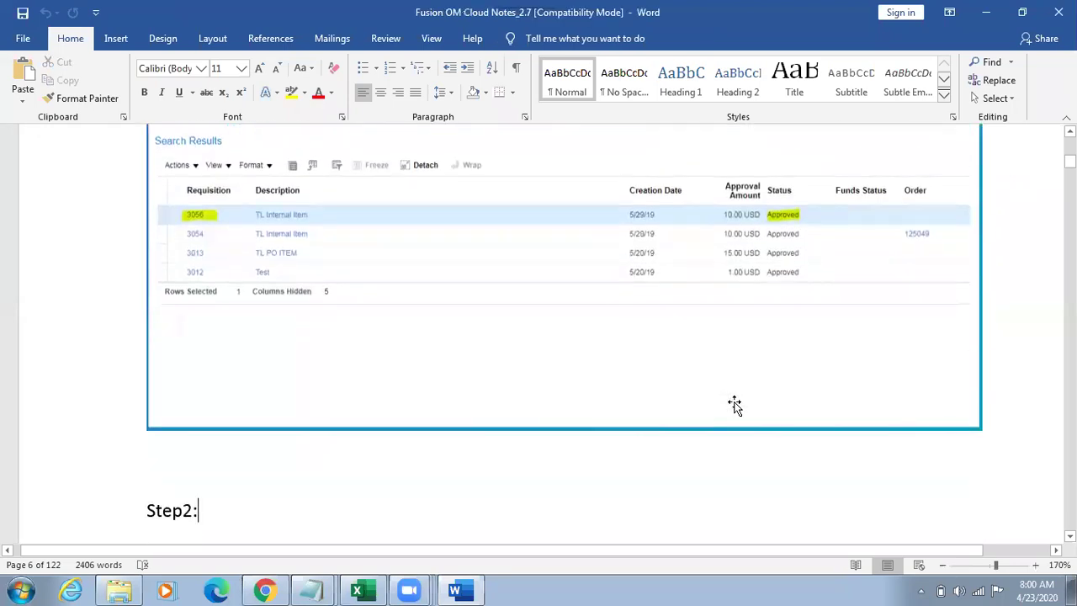
key("Down")
key("Up")
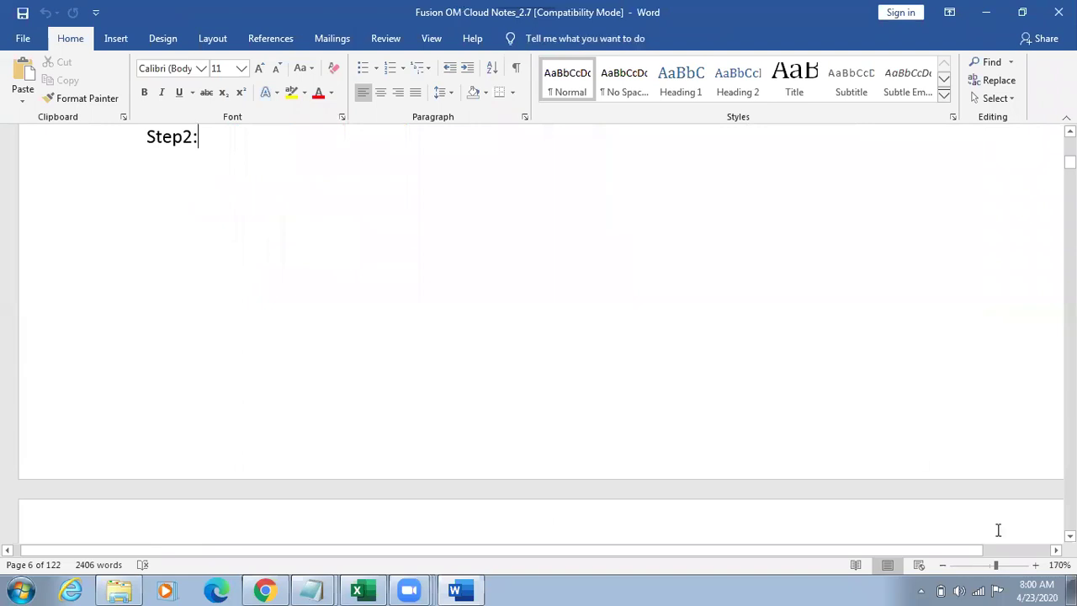
Step: Zoom out to 140% and select the Process Details and Overview screenshots
left_click(943, 564)
left_click(942, 565)
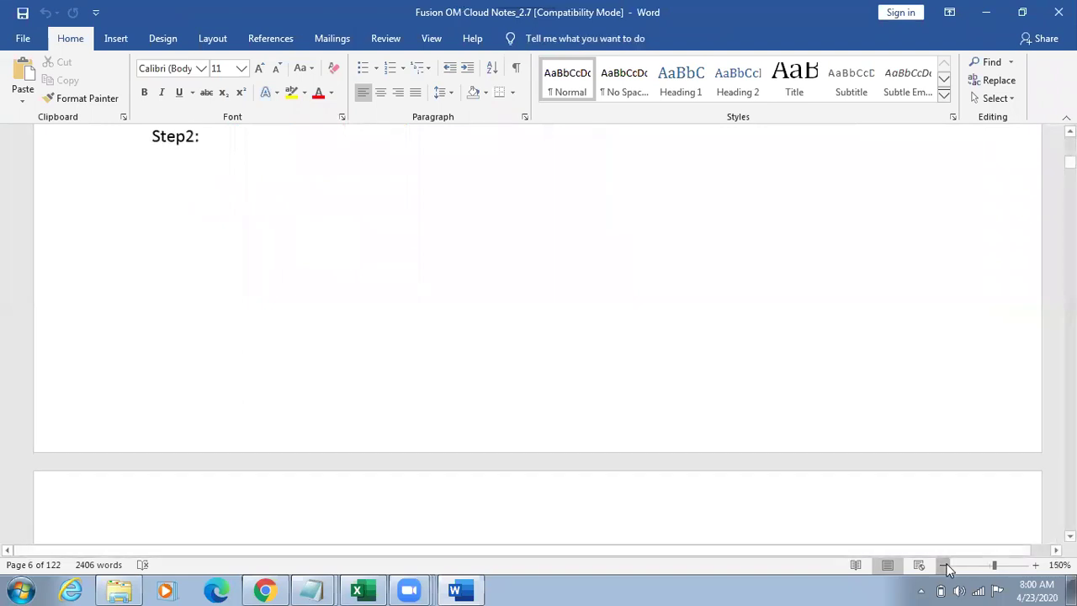
left_click(943, 565)
scroll(793, 461, "down", 8)
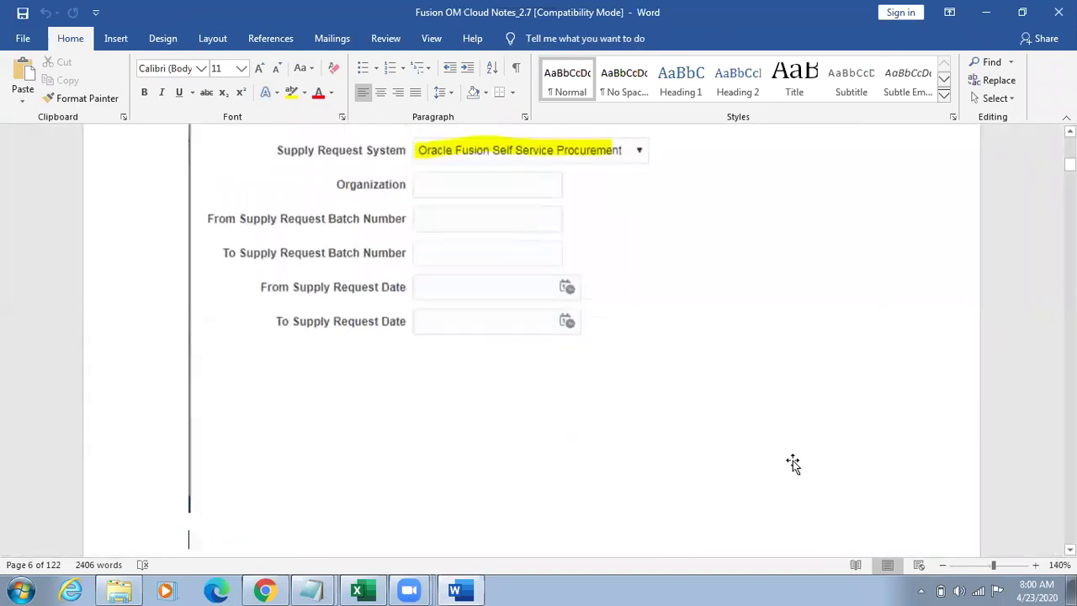
left_click(792, 460)
scroll(792, 460, "up", 3)
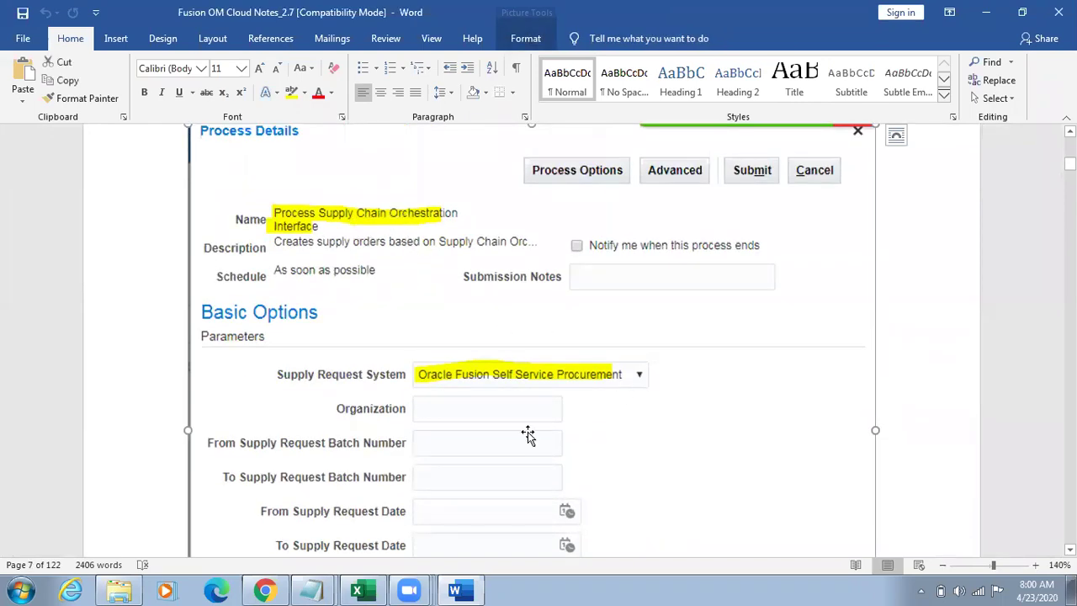
scroll(527, 434, "down", 10)
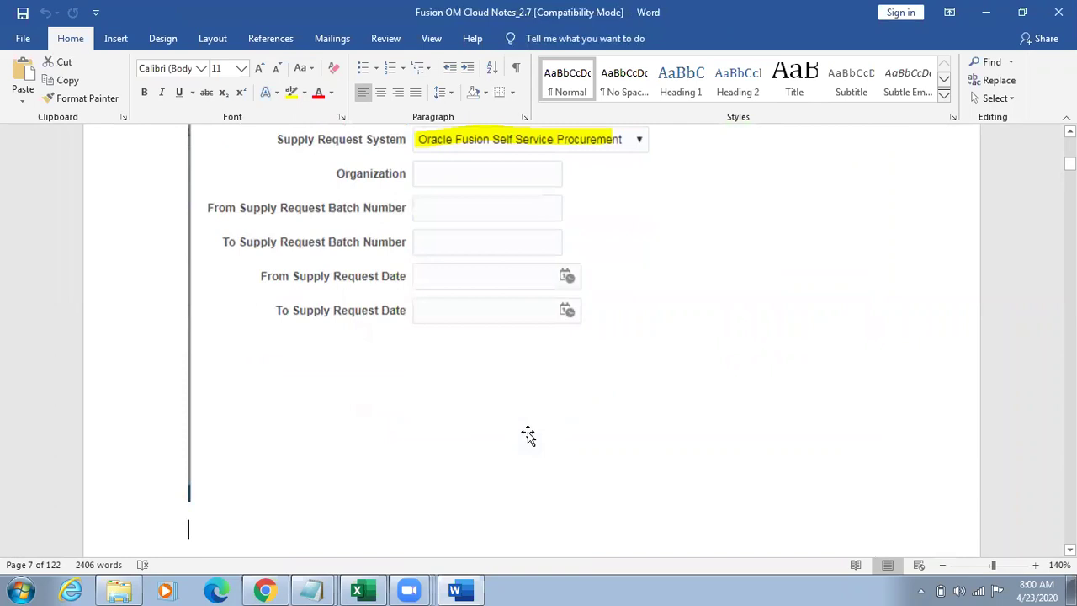
left_click(527, 434)
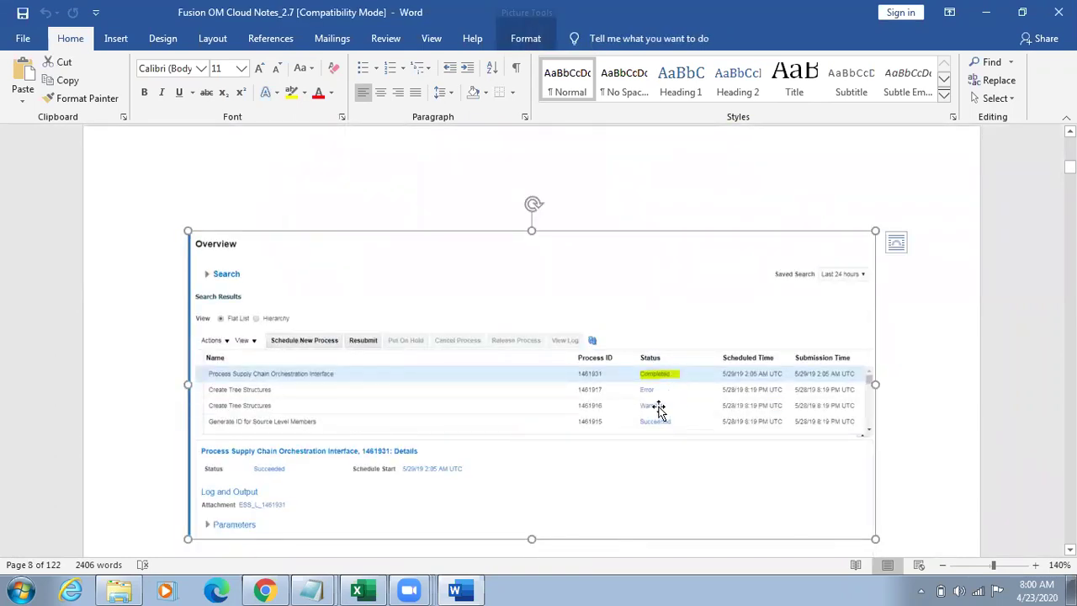
Step: Select the Step3 Edit Transfer Order screenshot for order 126044 and zoom in on it
key("Down")
key("Down")
key("Down")
left_click(691, 525)
scroll(692, 525, "down", 4)
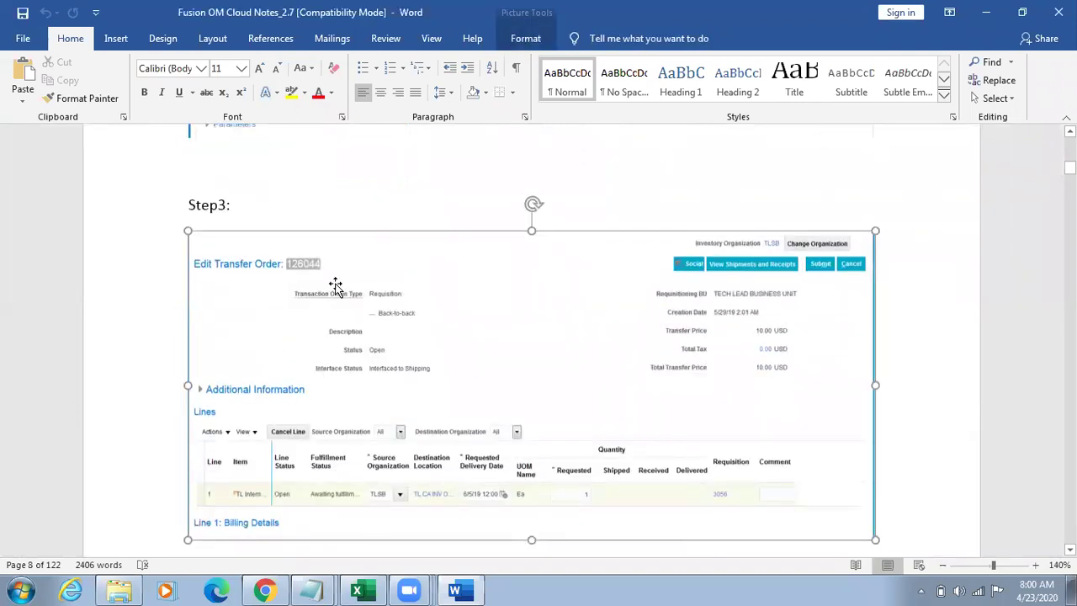
left_click(297, 265)
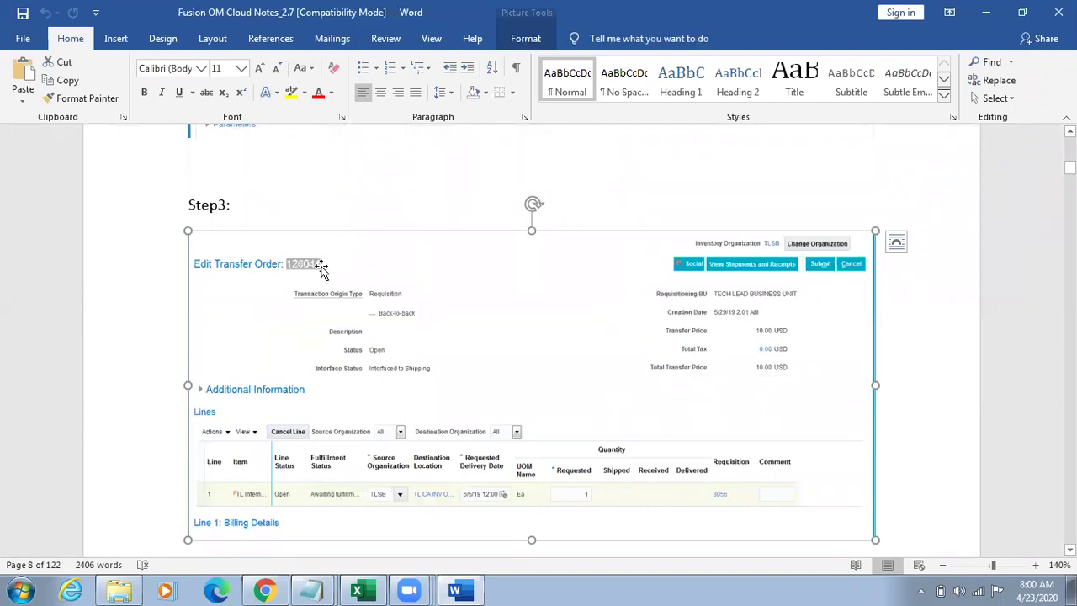
left_click(1036, 565)
left_click(1037, 565)
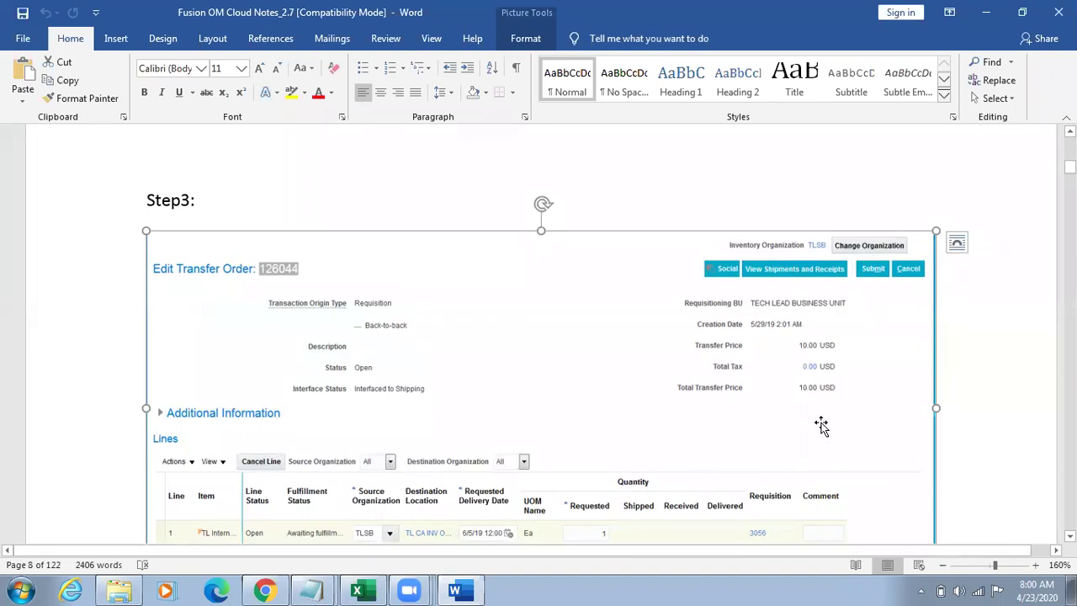
Step: Move past the Create Pick Wave screenshots down to the Step6 and Step7 headings
key("Down")
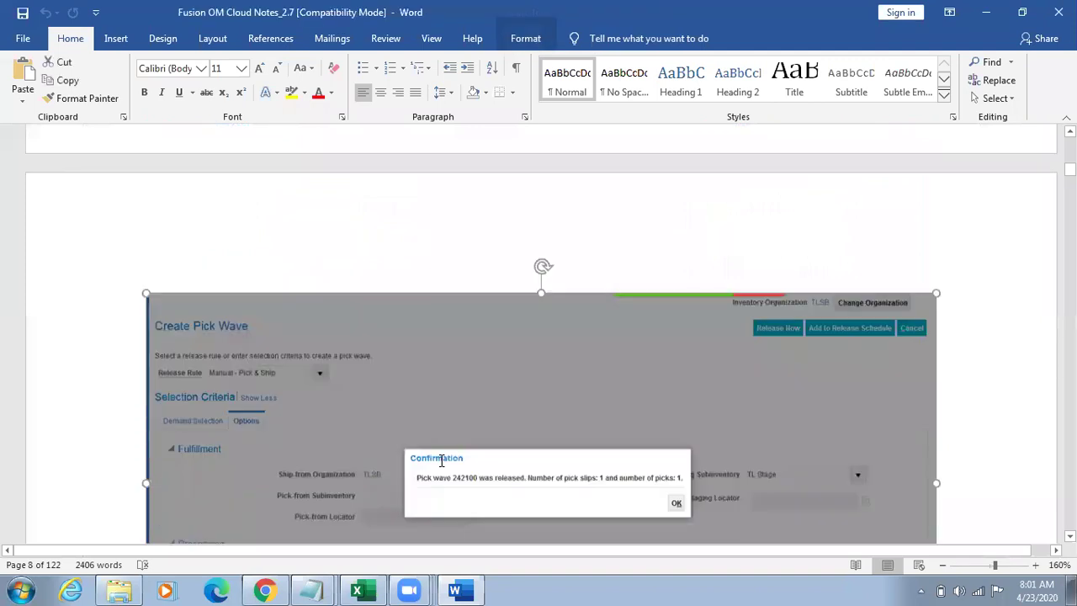
scroll(440, 460, "down", 3)
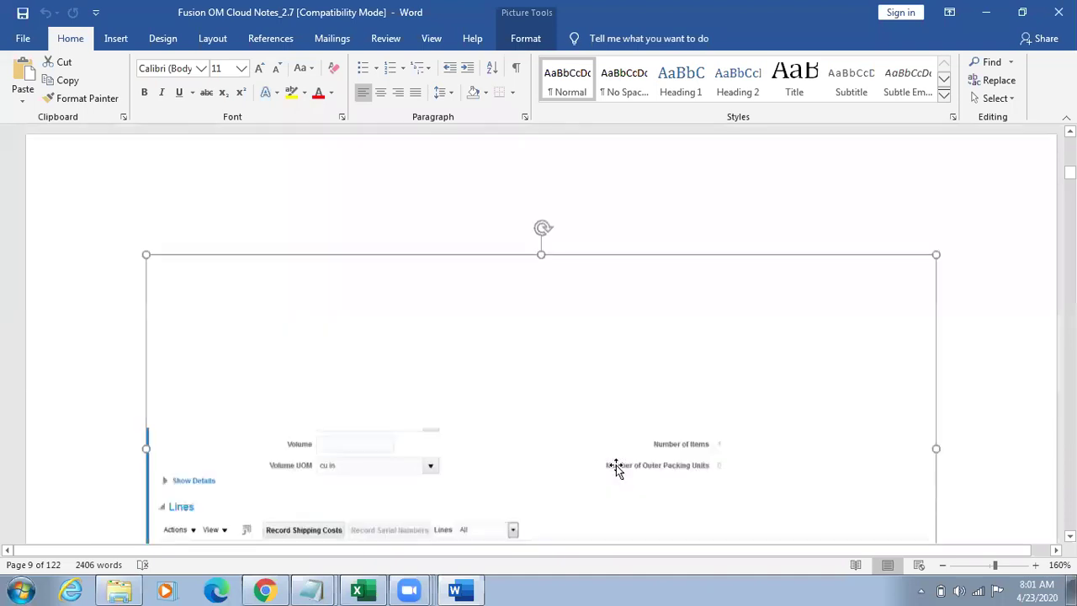
key("Down")
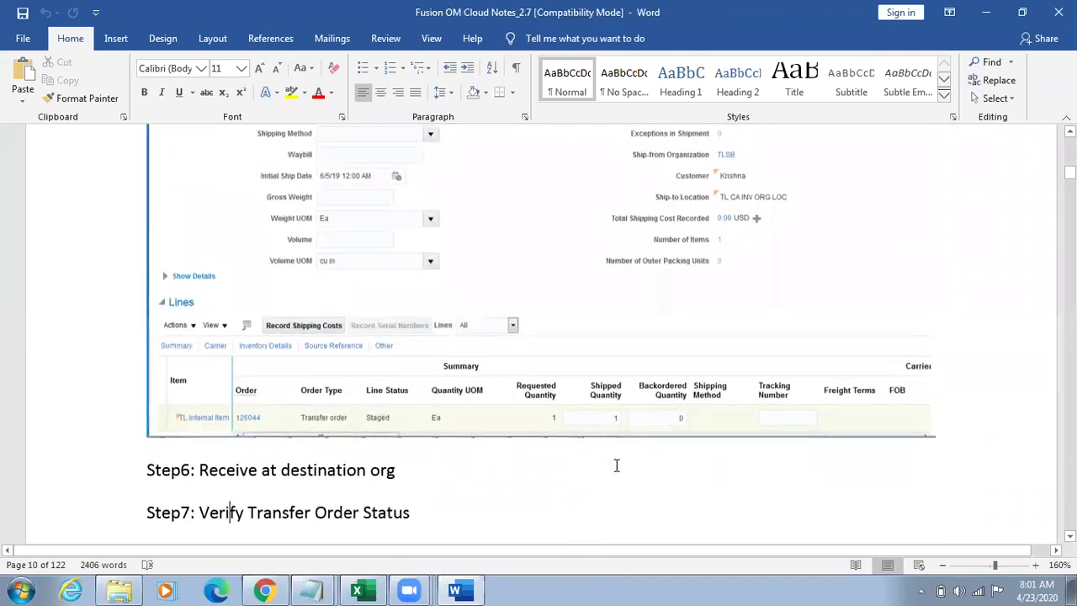
Step: Highlight 'Transfer Order' in Step7 and review the Manage Transfer Orders and Edit Transfer Order 125049 screenshots
key("Down")
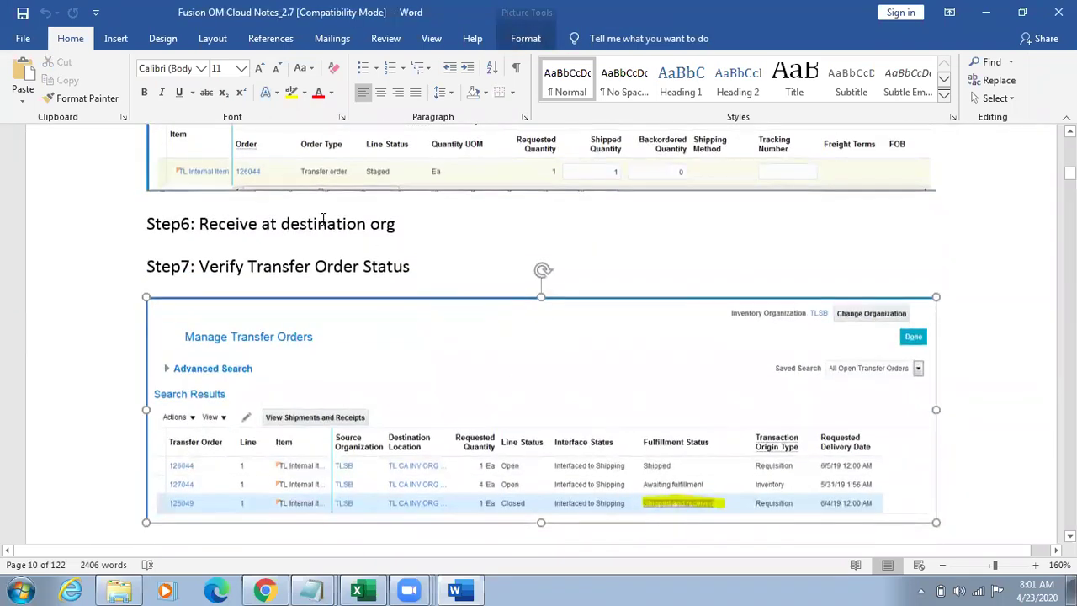
left_click_drag(272, 264, 411, 264)
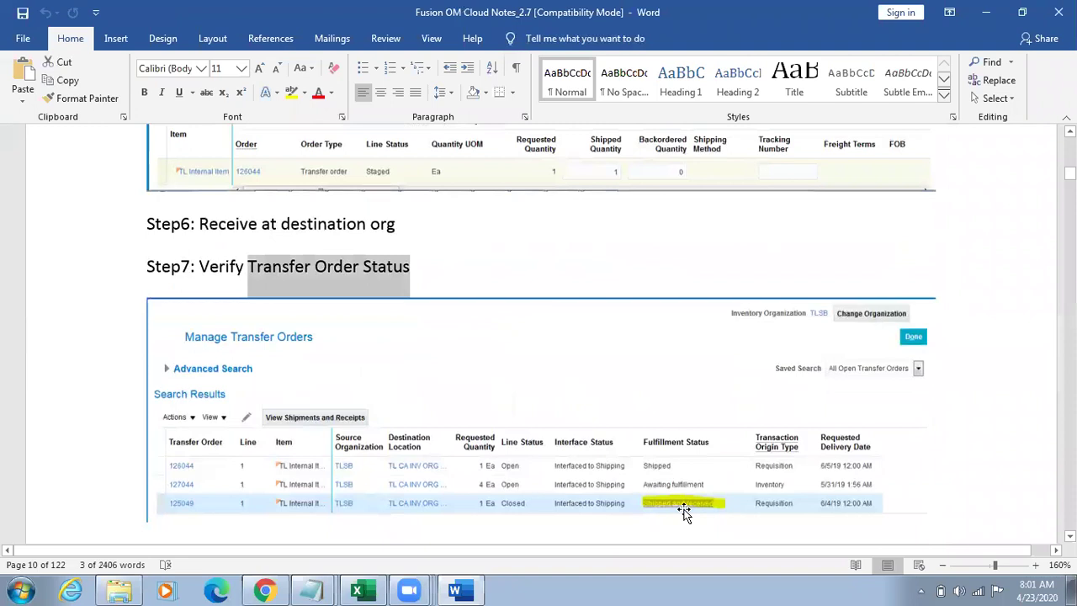
left_click(683, 512)
key("Down")
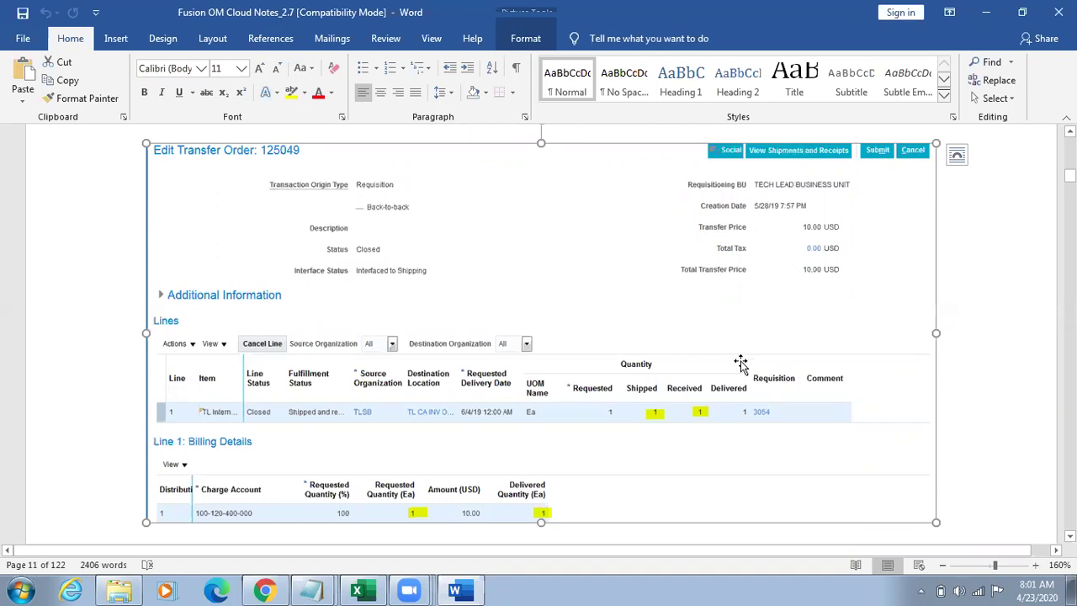
Step: Move back up past the Step7 heading to the earlier pick wave screenshot
key("Down")
key("Down")
key("Down")
key("Down")
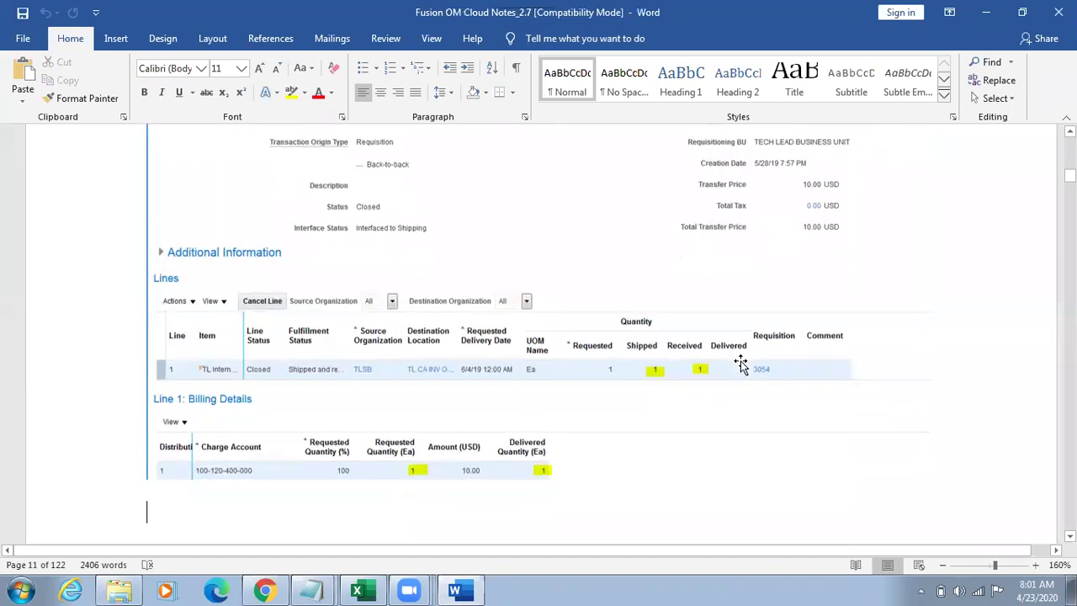
key("Up")
key("Up")
key("Up")
key("Up")
key("Up")
key("Up")
key("Up")
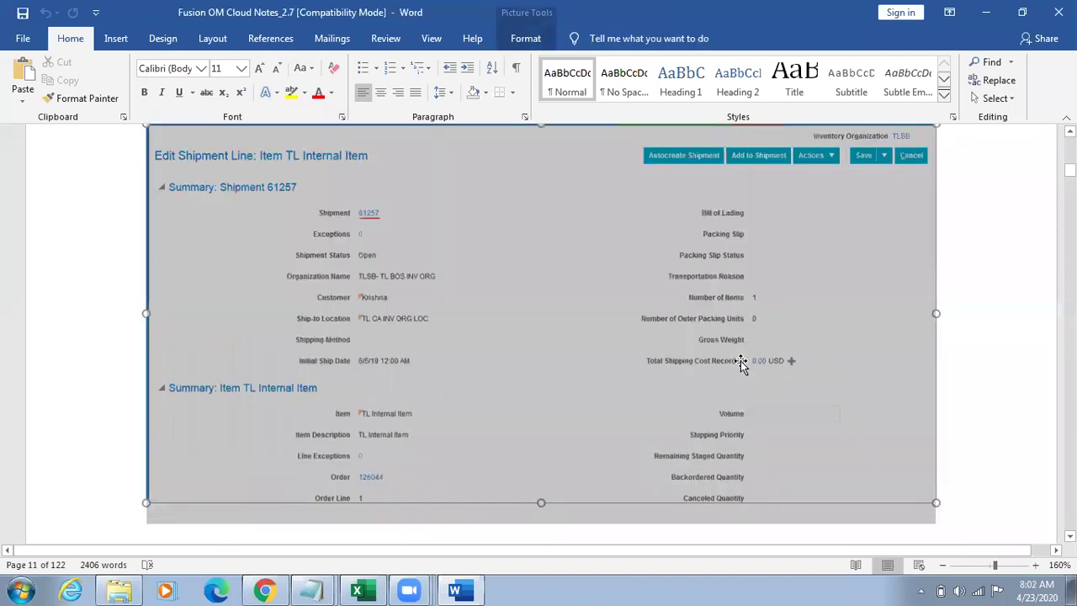
key("Up")
key("Up")
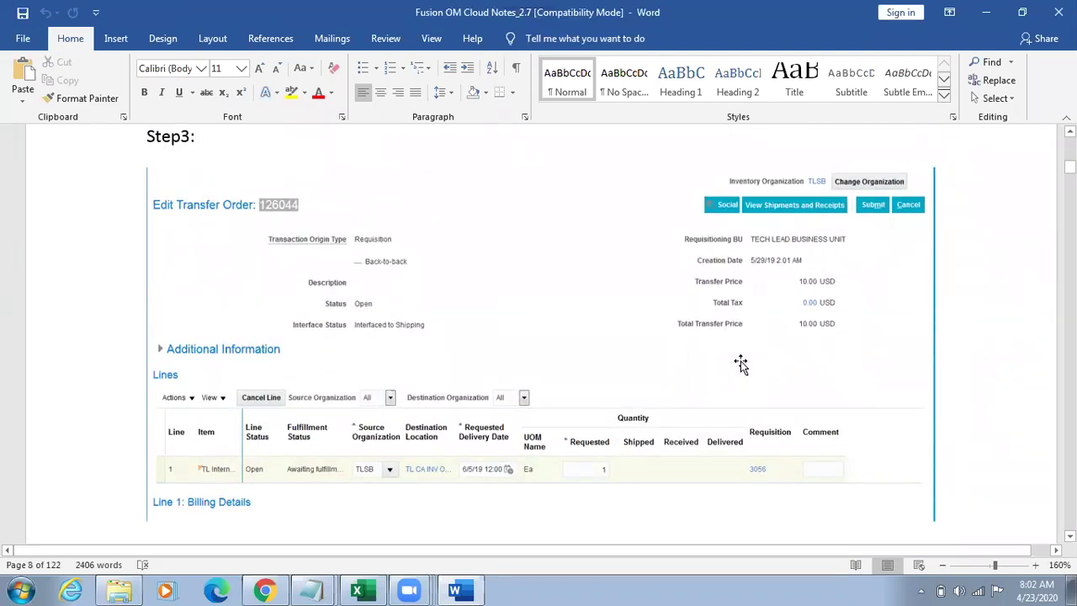
Step: Page back up in the notes to the Step1 Enter Requisition Line screenshot
key("Up")
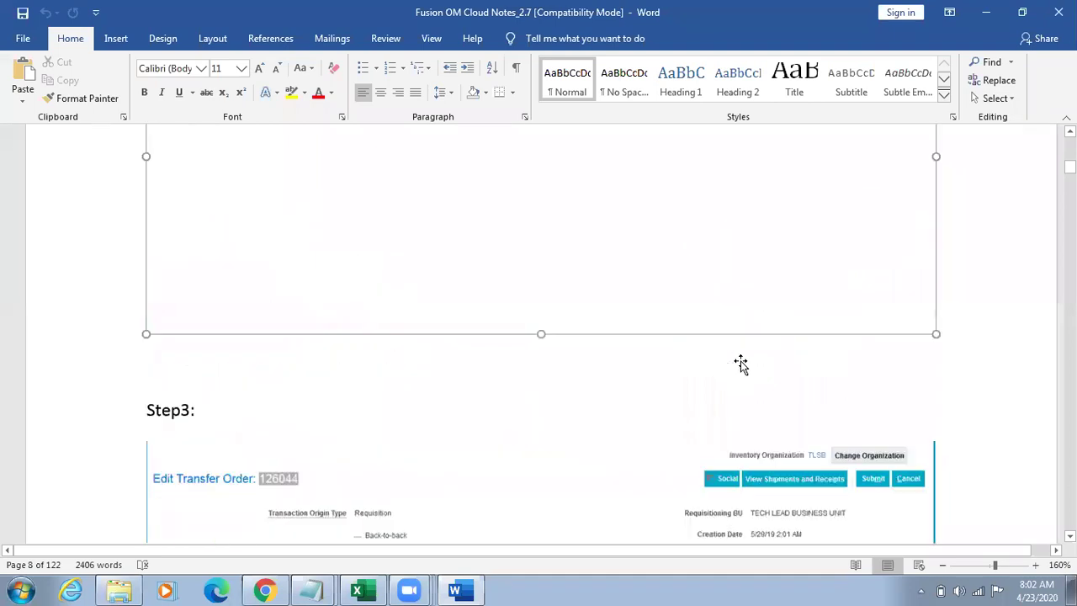
scroll(740, 362, "up", 10)
key("Up")
key("Up")
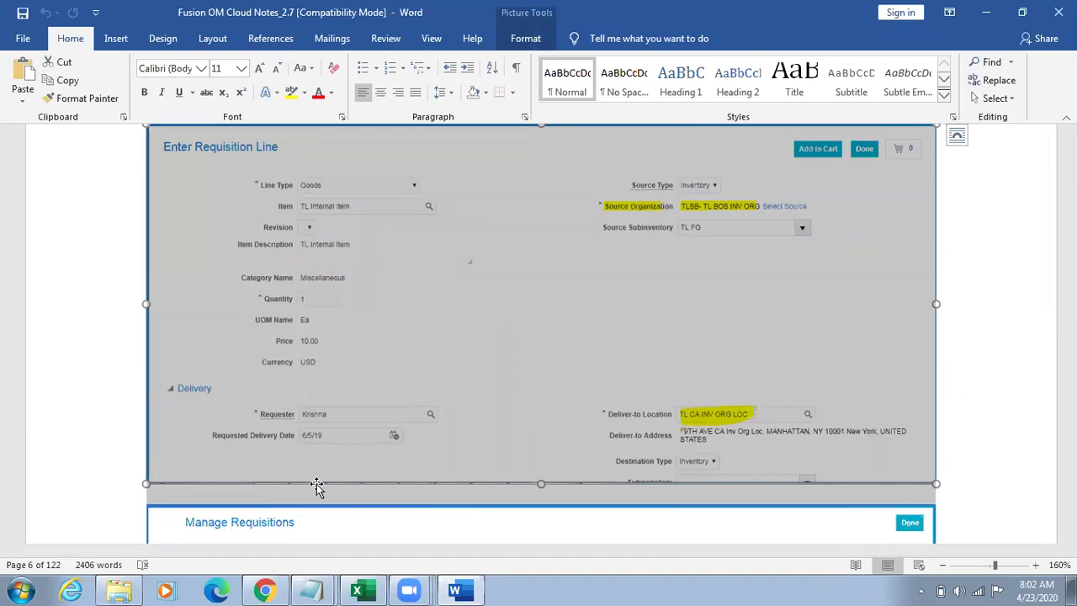
Step: Return to the Step3 Edit Transfer Order screenshot, then bring back the browser's interorganization parameters dialog
scroll(315, 485, "down", 5)
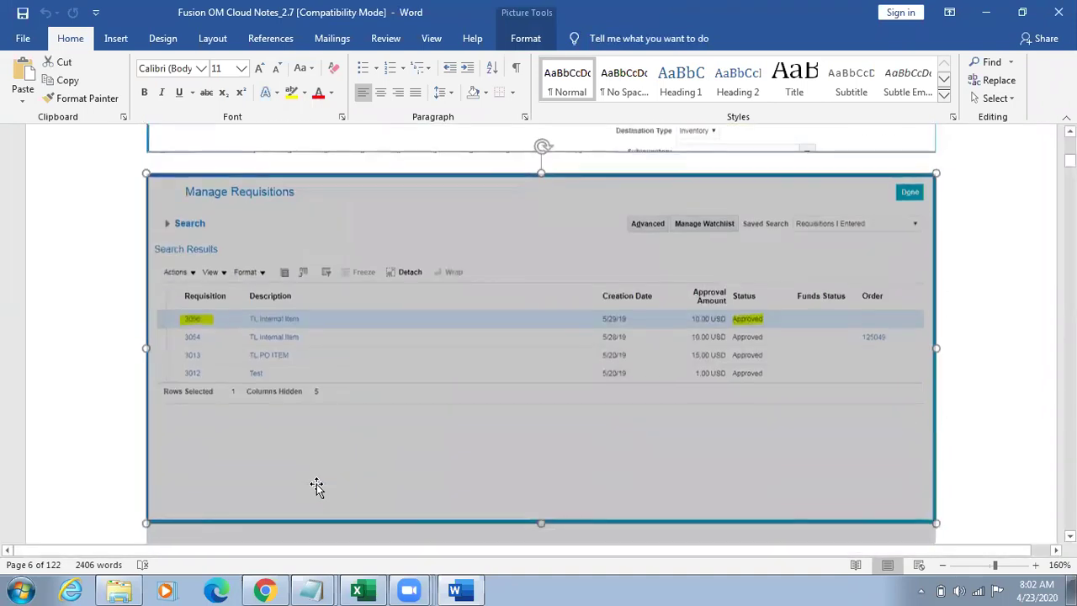
left_click(318, 483)
scroll(317, 486, "down", 15)
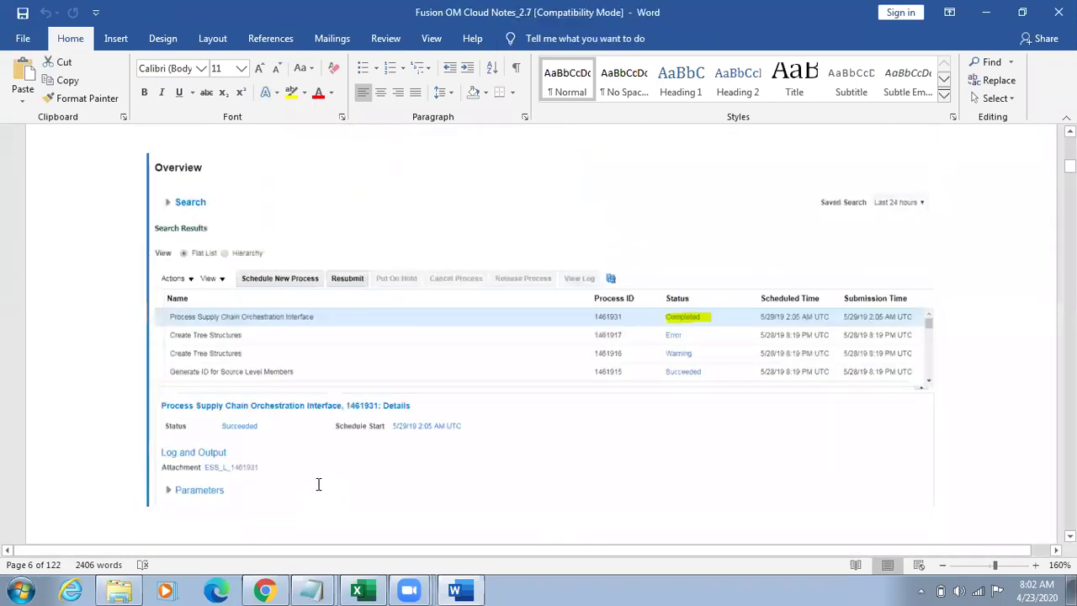
scroll(316, 487, "down", 5)
left_click(316, 487)
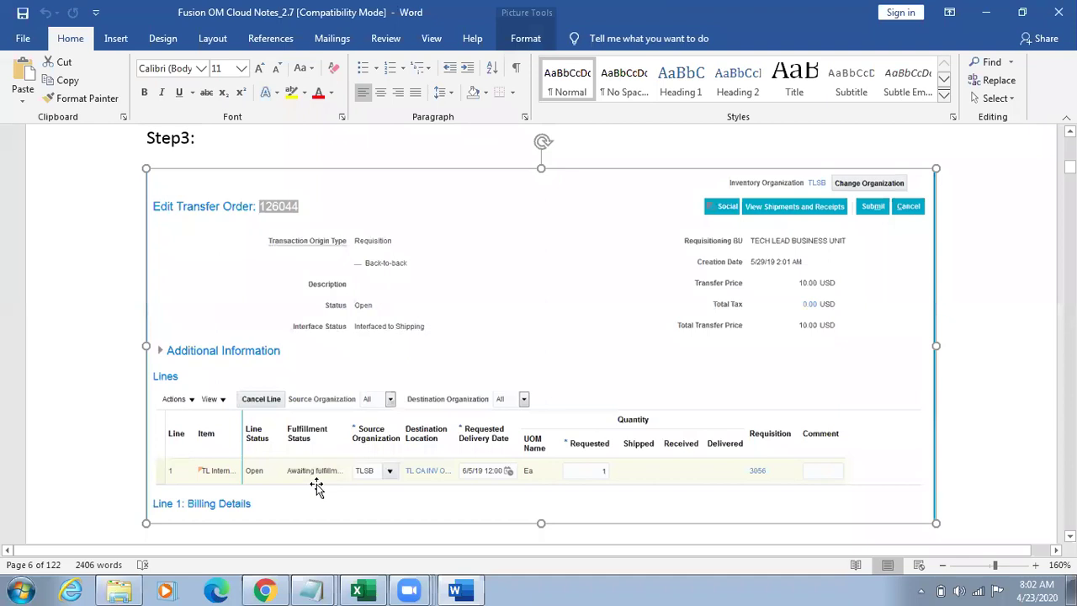
left_click(264, 590)
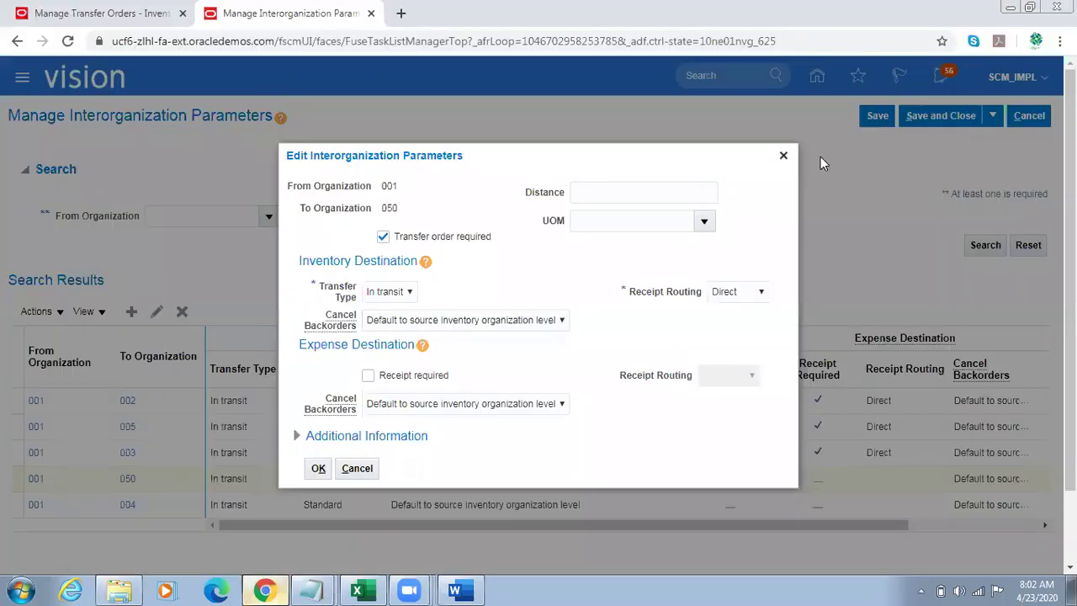
Step: Close the parameters dialog and show all columns in the Manage Transfer Orders table
left_click(782, 156)
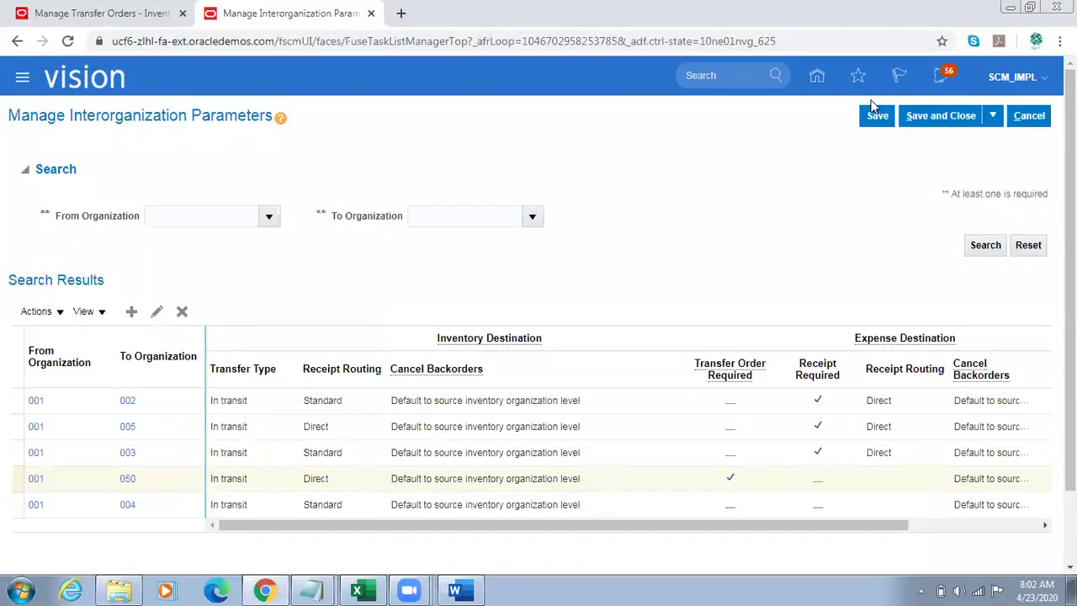
left_click(819, 81)
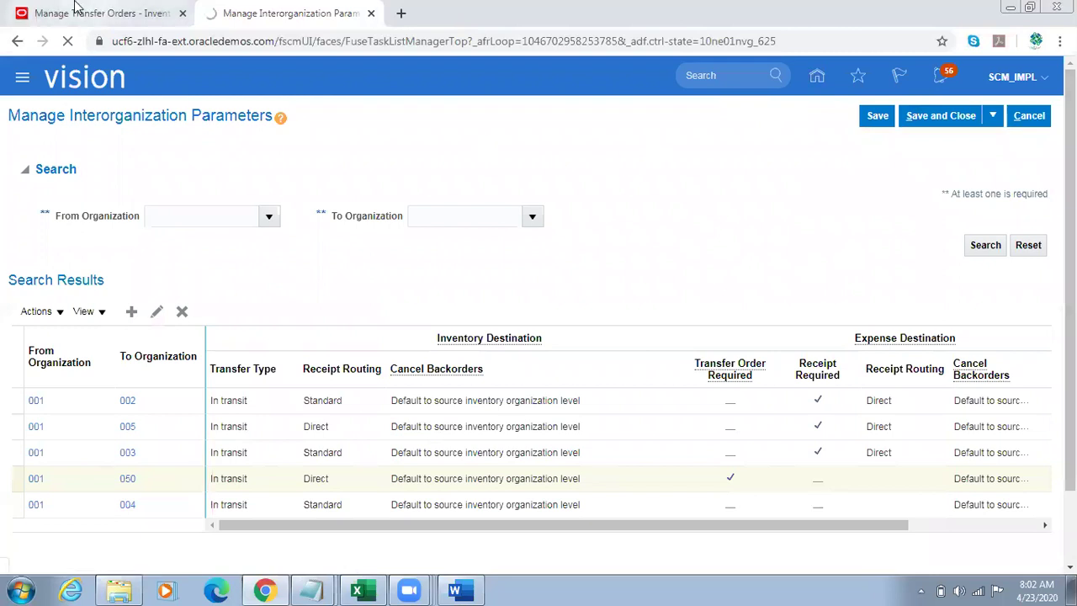
left_click(75, 9)
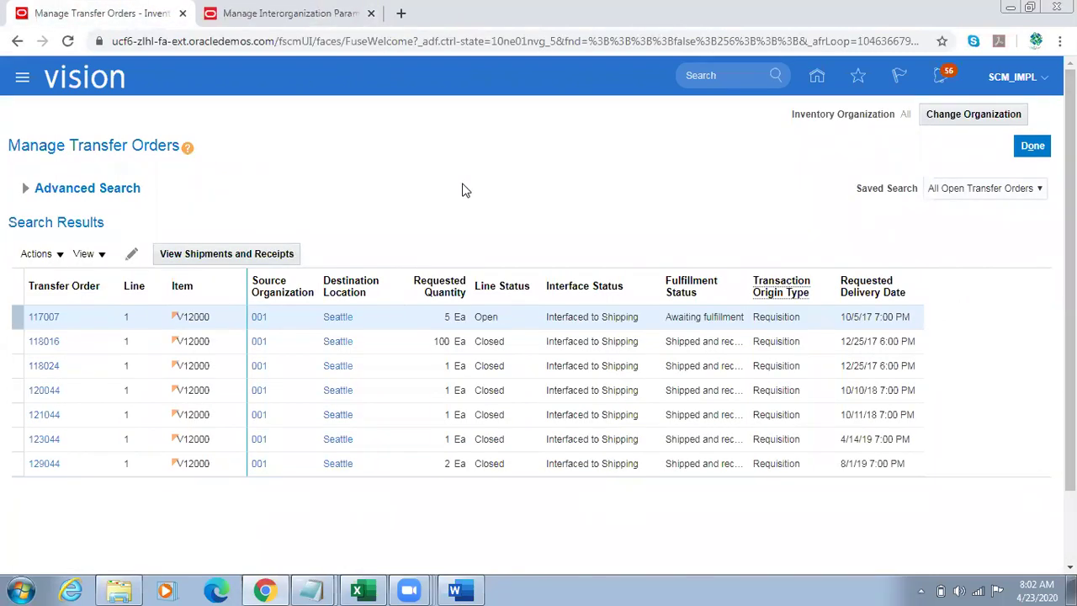
left_click(106, 253)
mouse_move(118, 312)
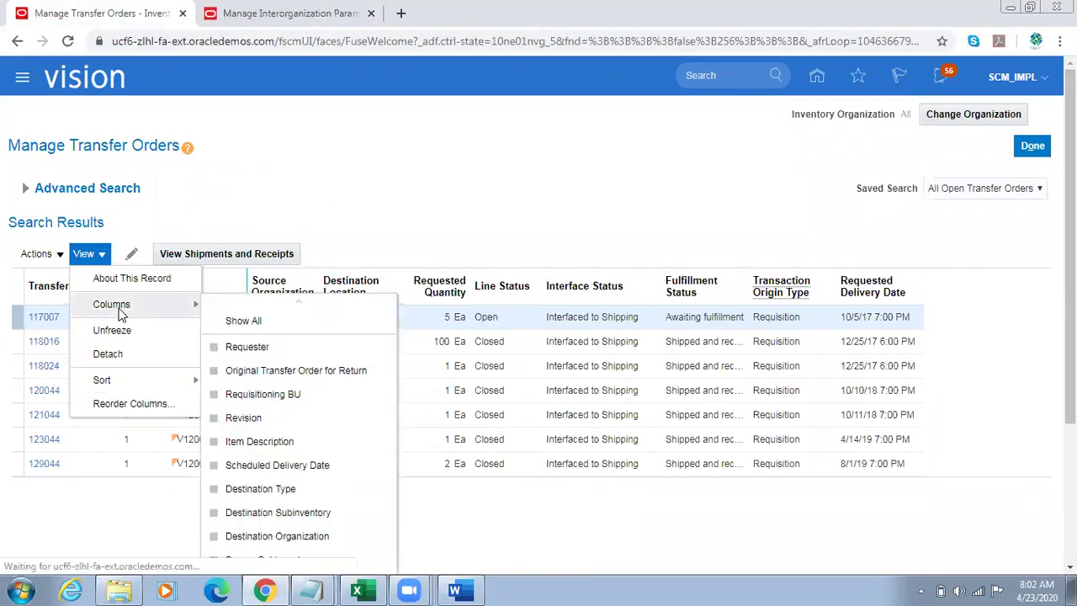
left_click(260, 319)
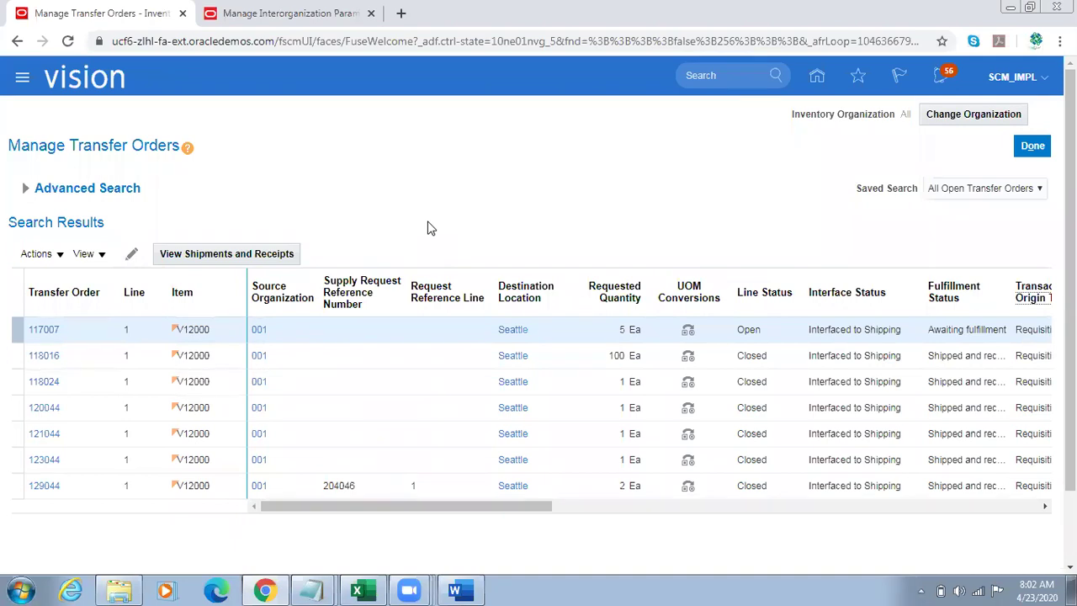
Step: Compare with the Word notes, then scroll and drag across the transfer orders table's columns
key("alt+Tab")
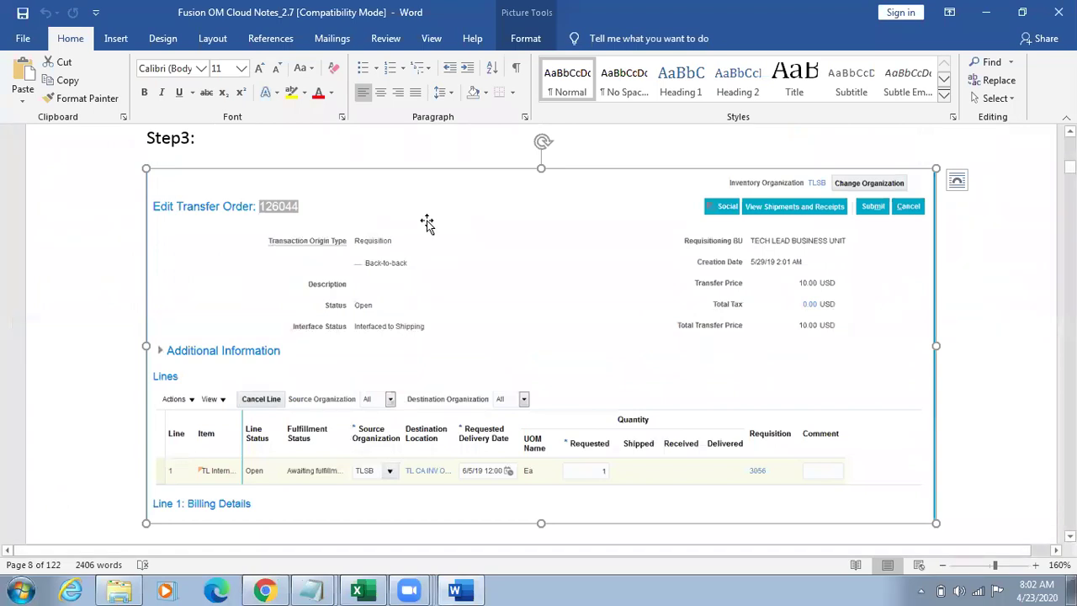
key("alt+Tab")
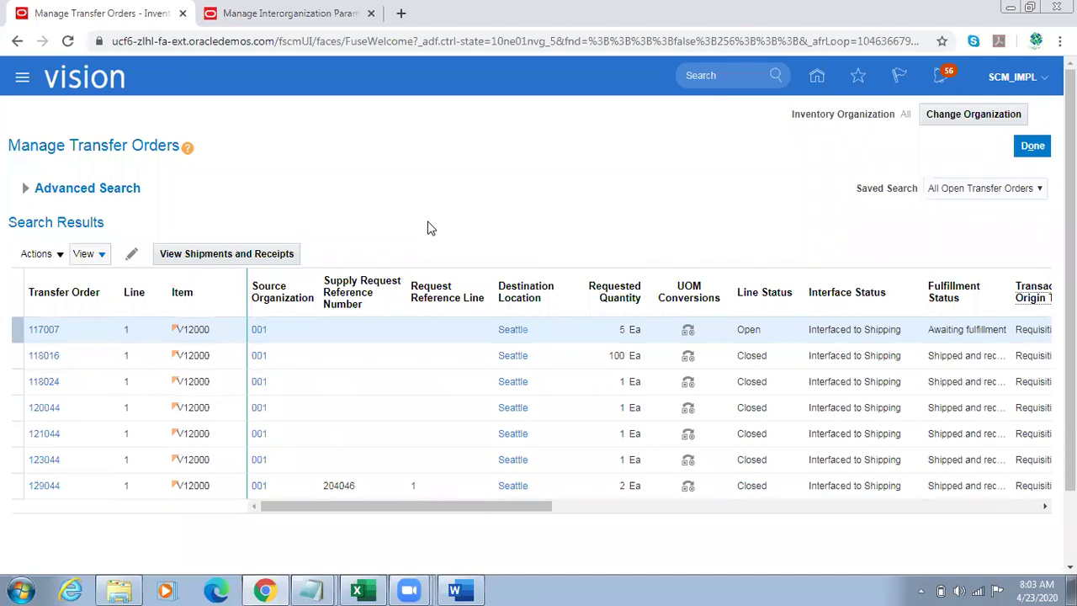
scroll(622, 396, "down", 2)
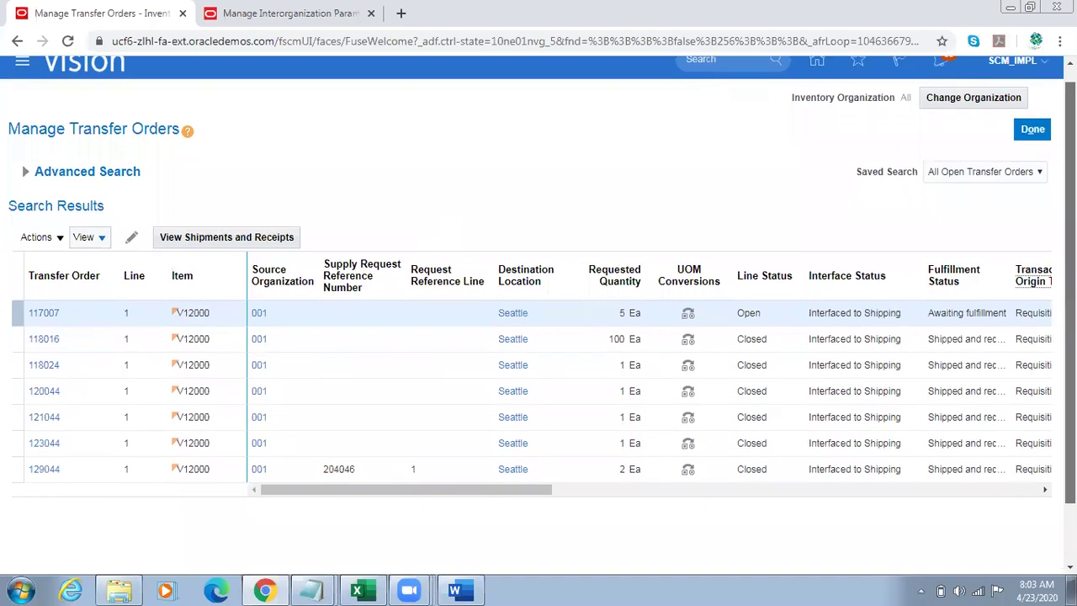
left_click_drag(442, 441, 393, 454)
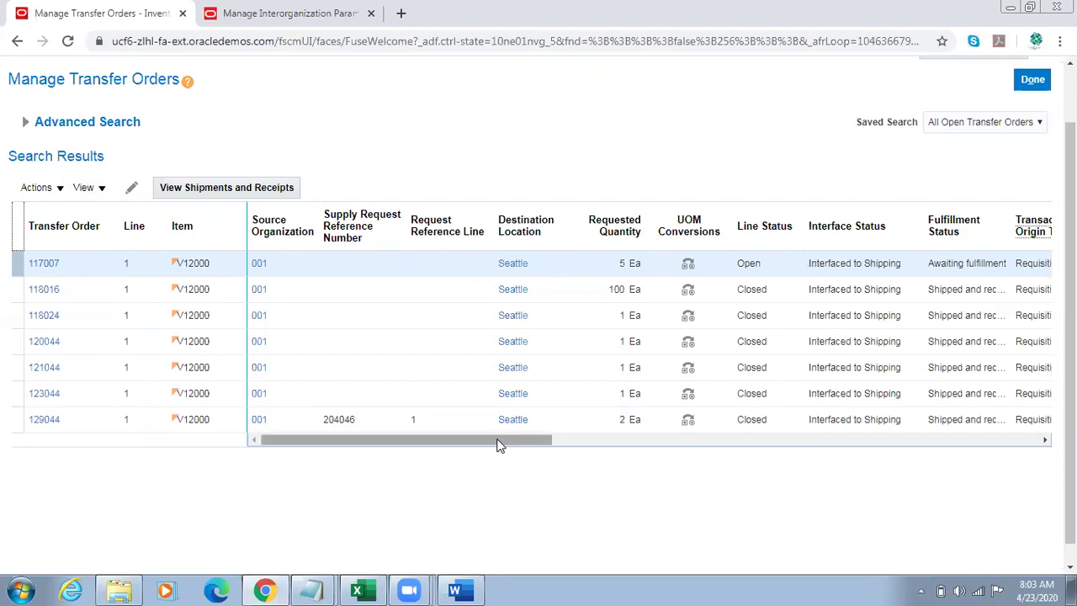
left_click_drag(496, 445, 766, 445)
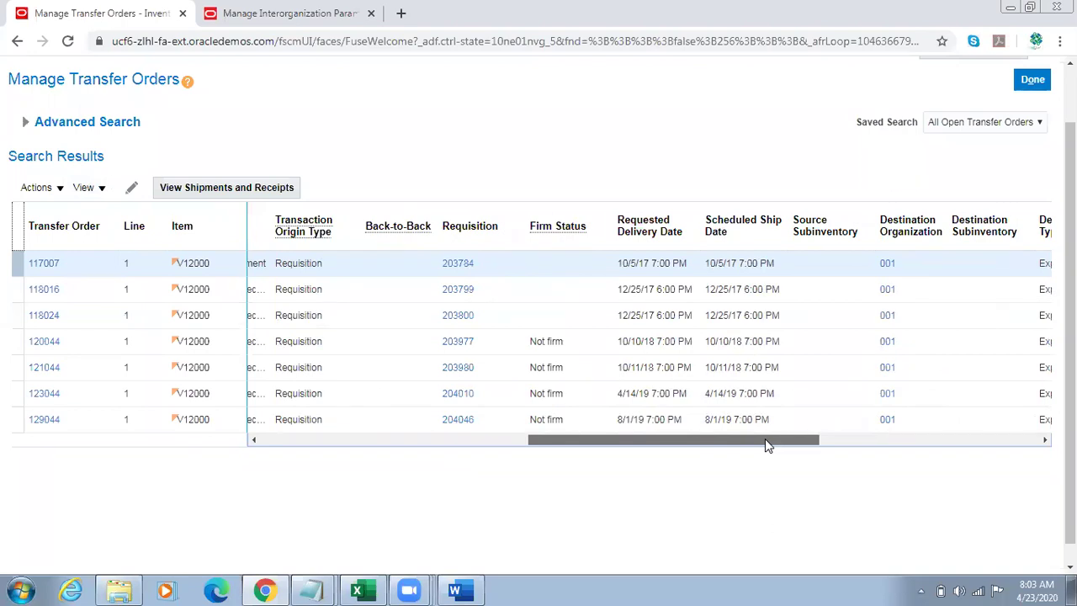
left_click_drag(764, 445, 476, 443)
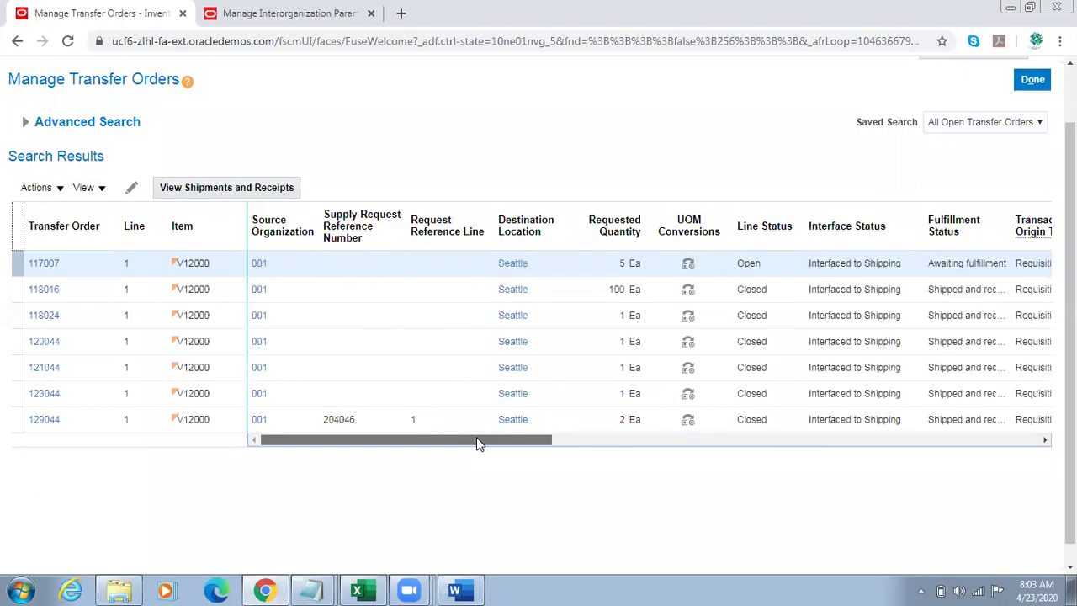
left_click_drag(476, 443, 728, 425)
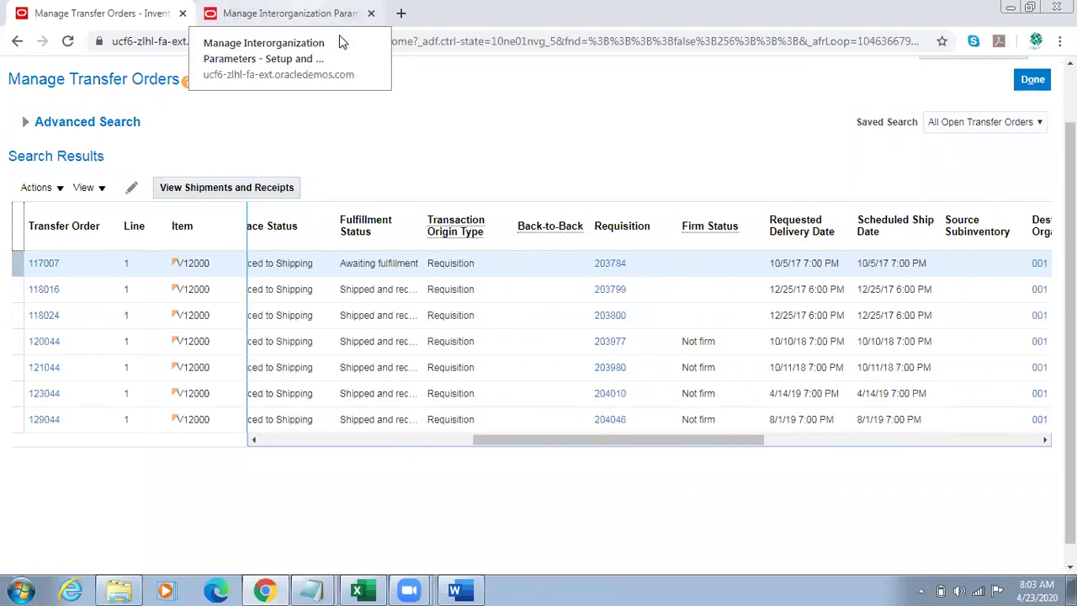
Step: Reload the Manage Interorganization Parameters page and cancel out of the setup
left_click(332, 17)
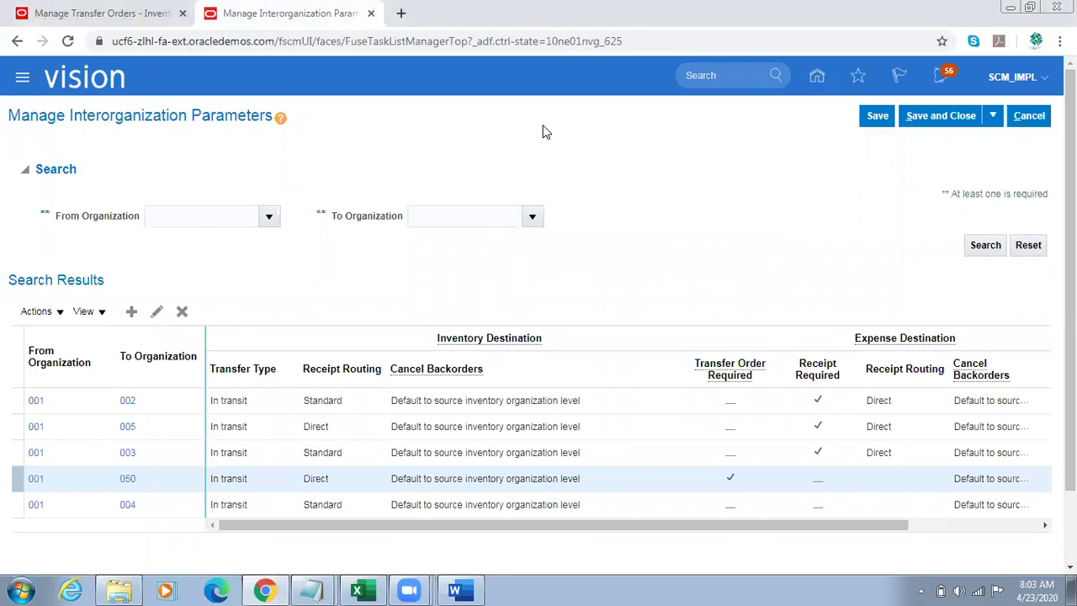
key("F5")
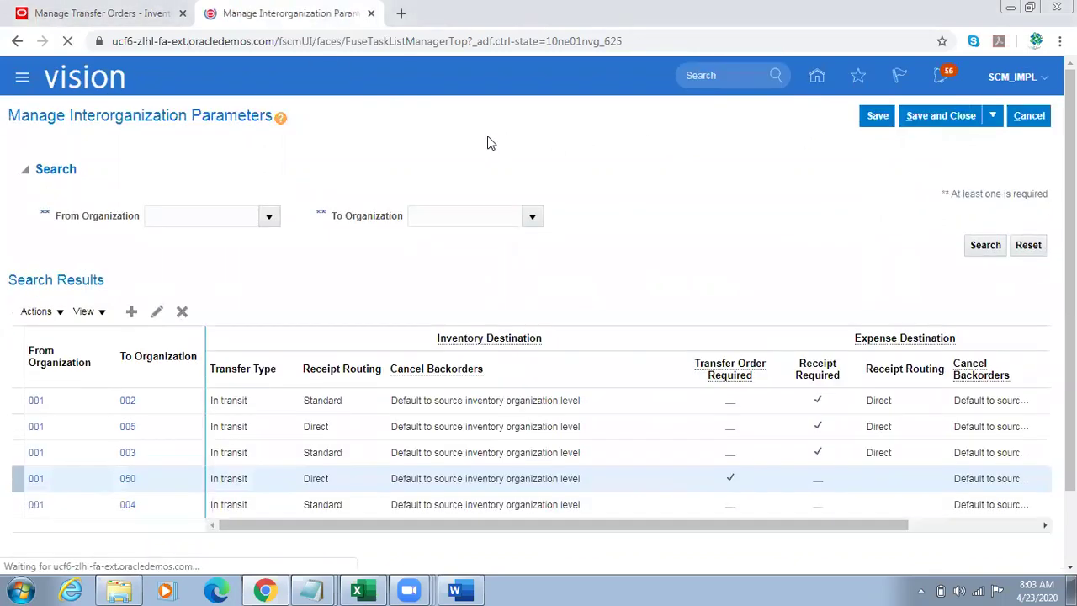
left_click(1029, 115)
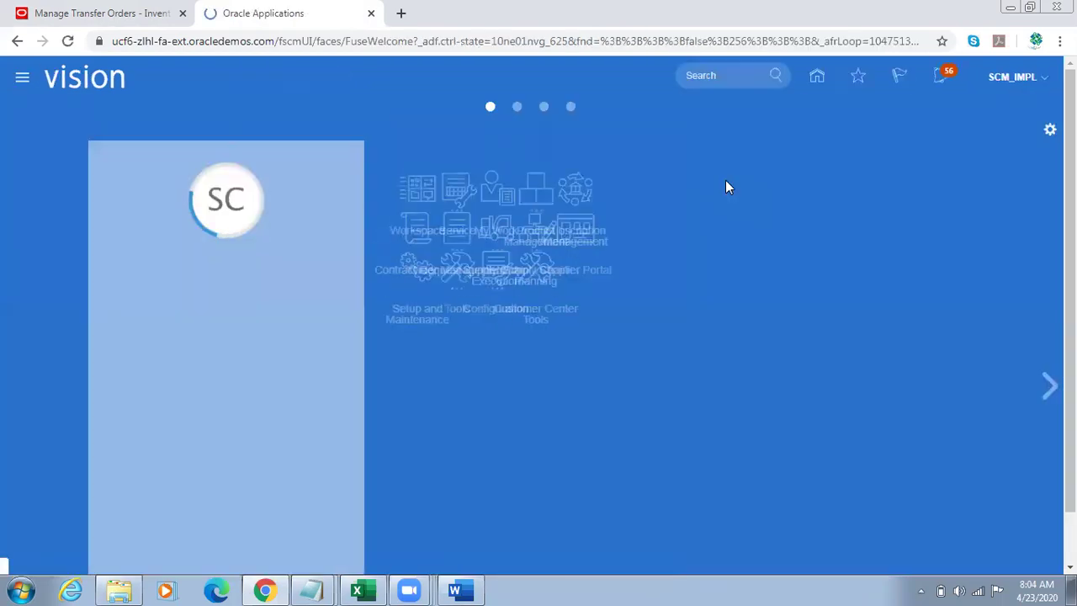
Step: Open Setup and Maintenance from the user menu and go to the task Search page
left_click(1036, 85)
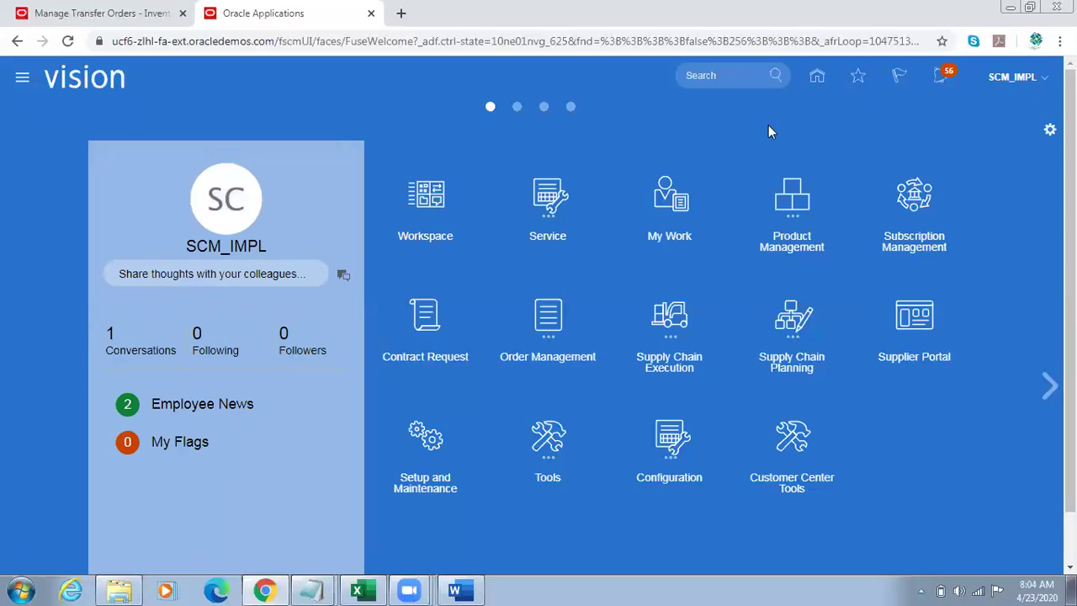
left_click(740, 311)
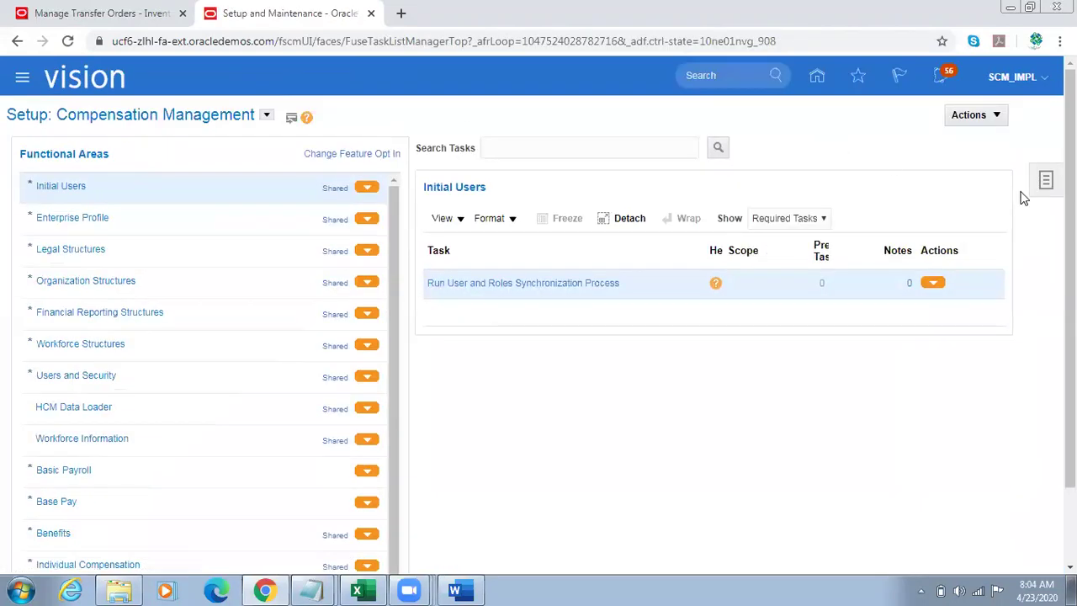
left_click(1045, 182)
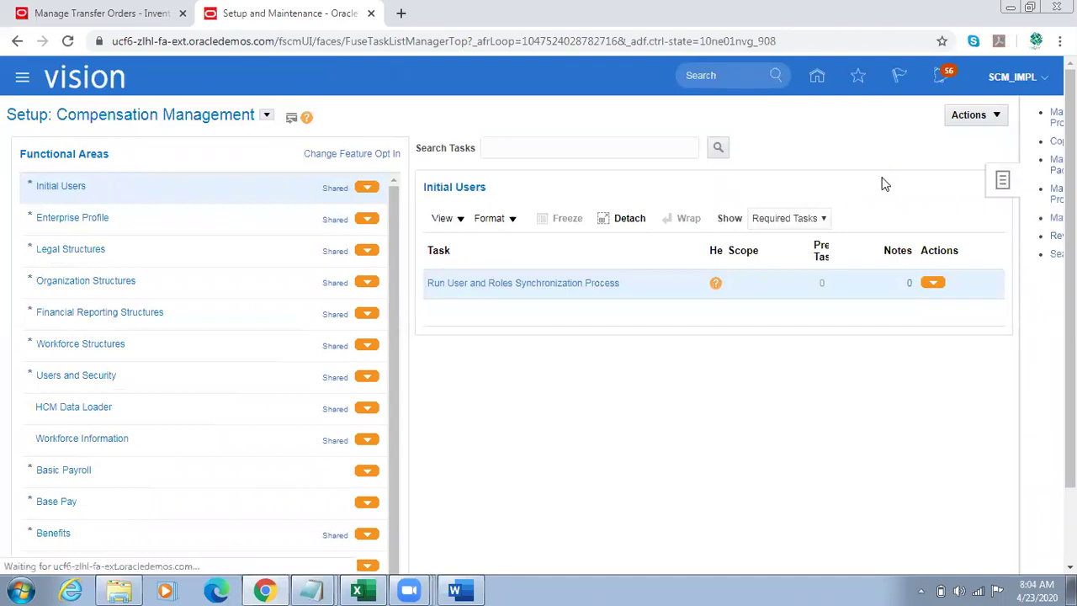
left_click(933, 254)
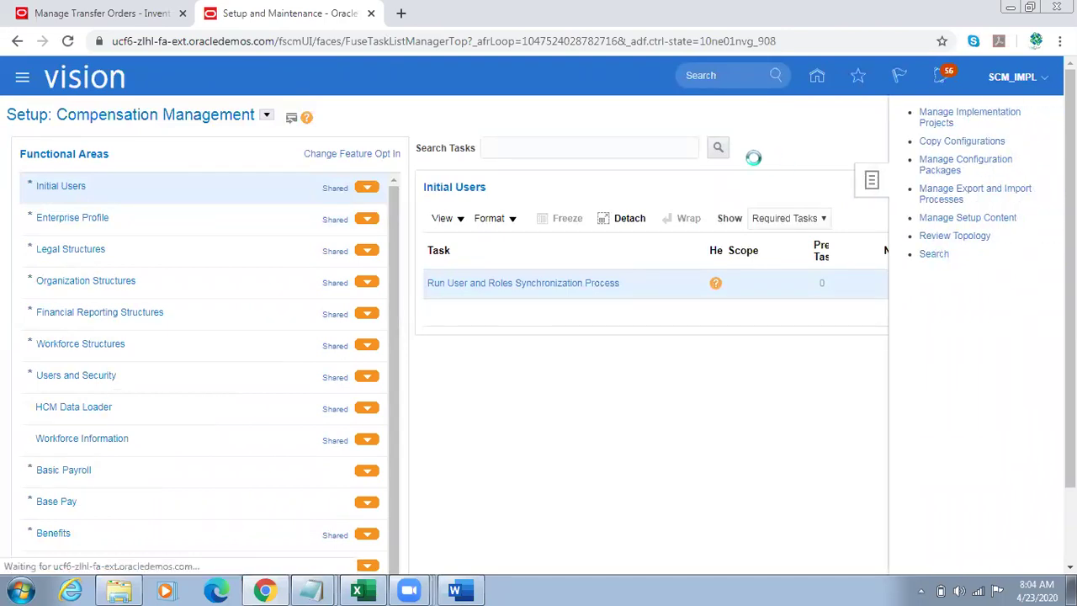
Step: Search tasks for '%Supply%Chain%Orches%', then switch back to the Word notes
left_click(429, 148)
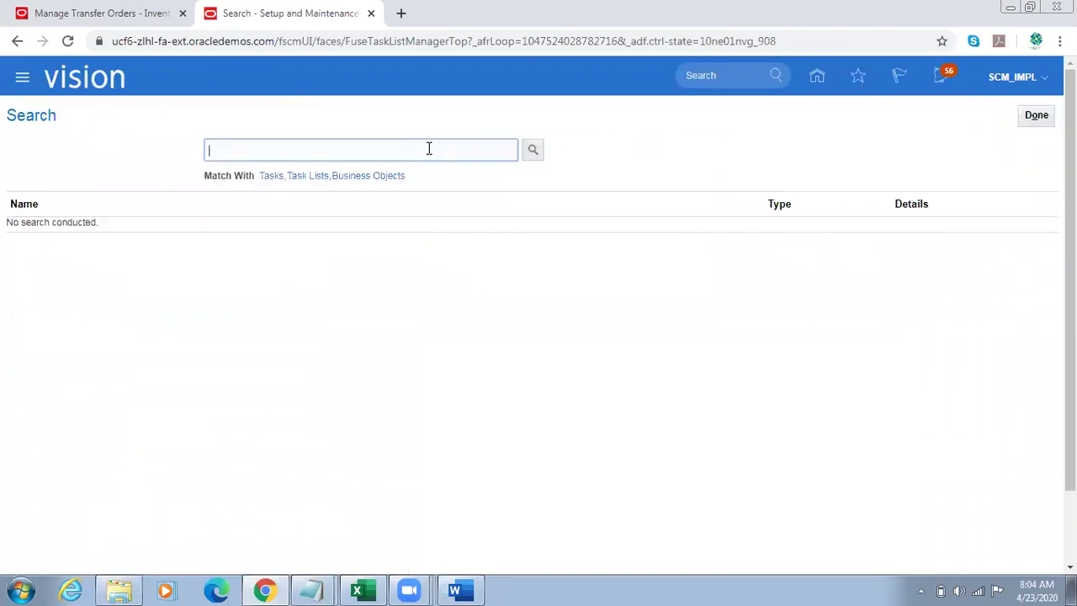
type("%Supply%Chain%Orches%")
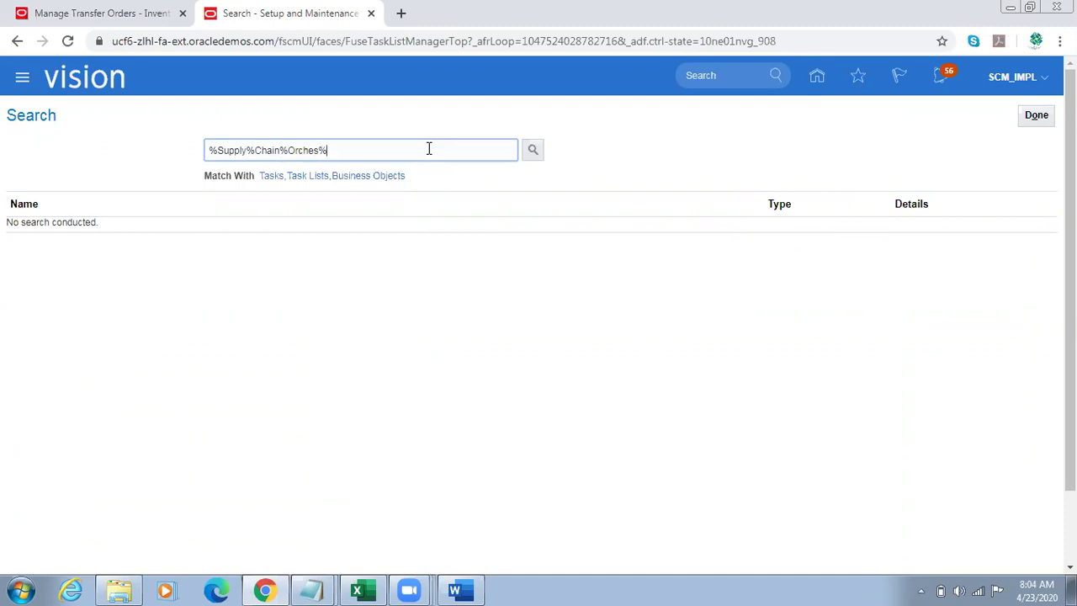
key("Return")
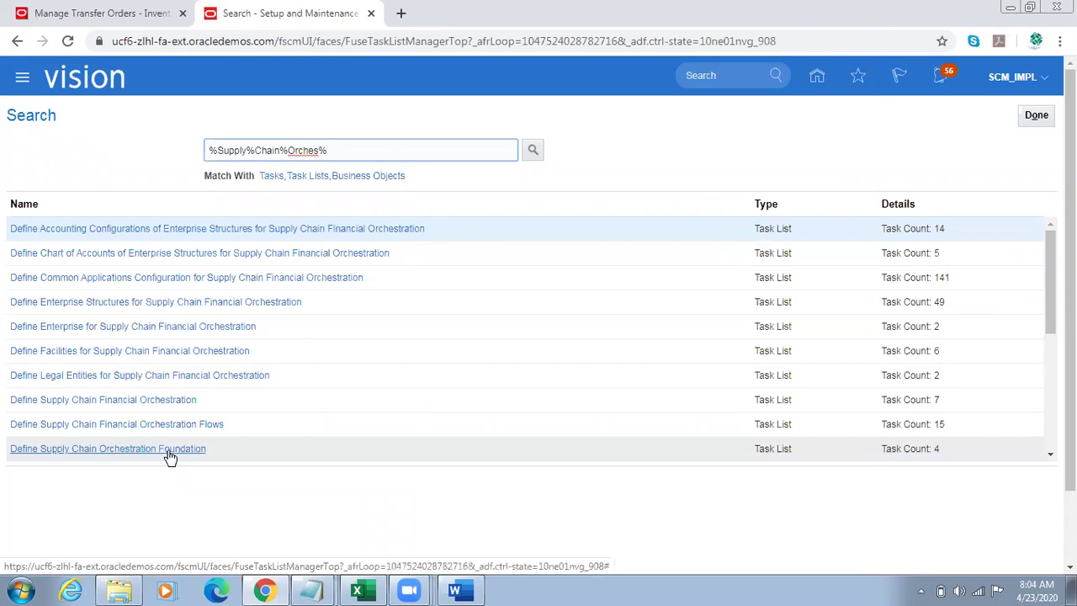
key("alt+Tab")
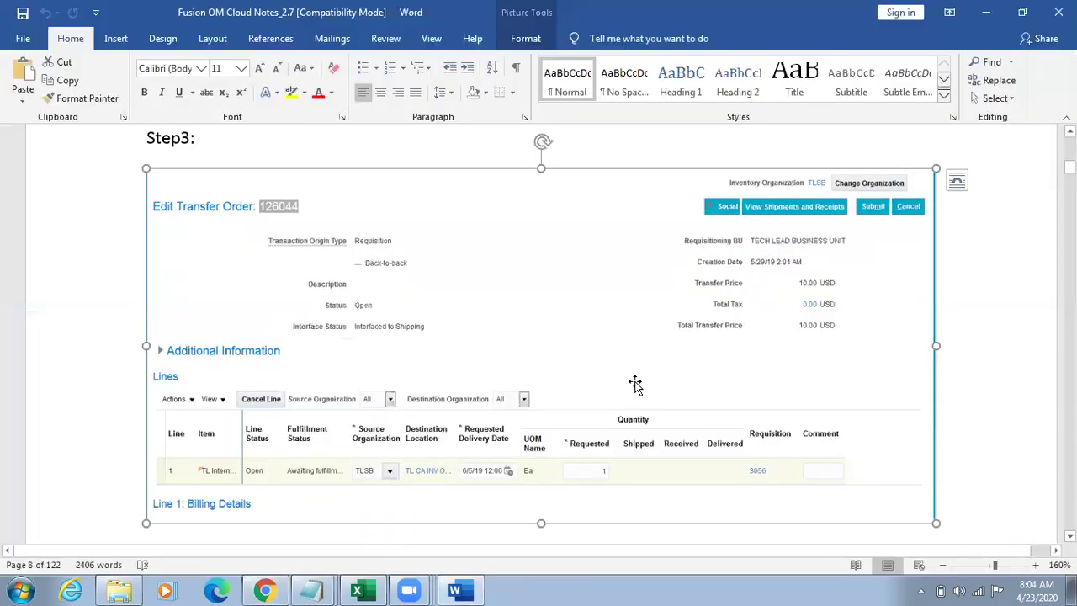
Step: Page up through the notes to the Internal Material Transfer checklist
key("Page_Up")
key("Page_Up")
key("Page_Up")
key("Page_Up")
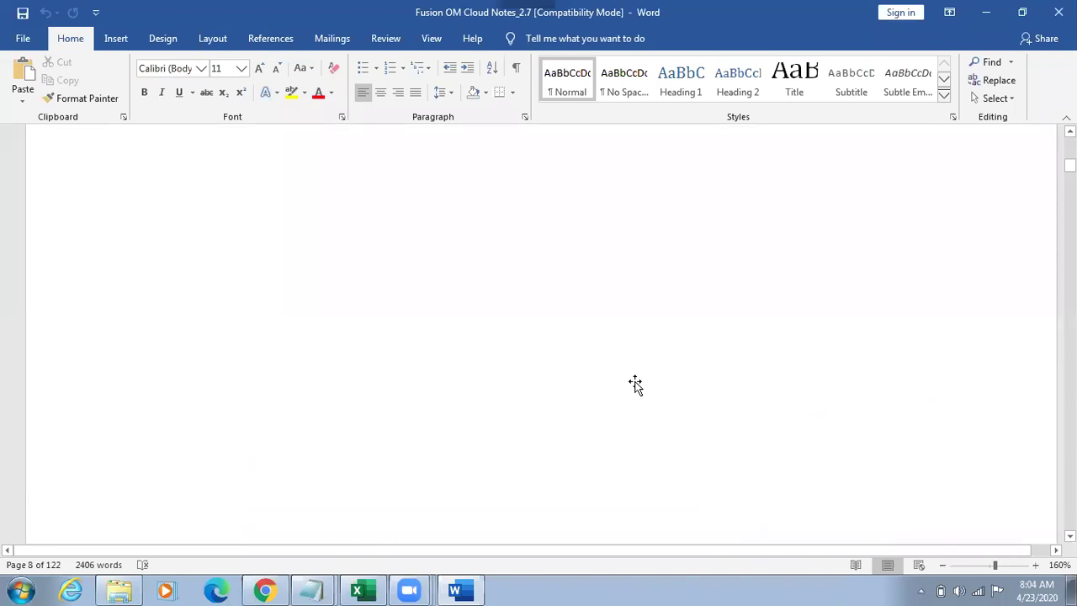
key("Page_Up")
key("Page_Up")
key("Page_Up")
key("Page_Up")
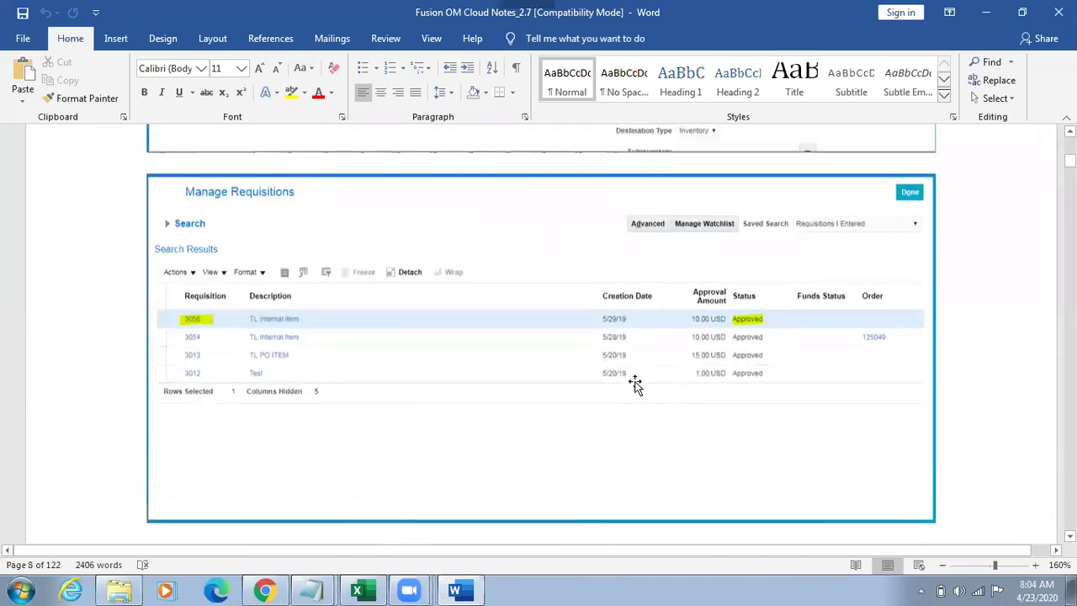
key("Page_Up")
key("Page_Up")
key("Page_Up")
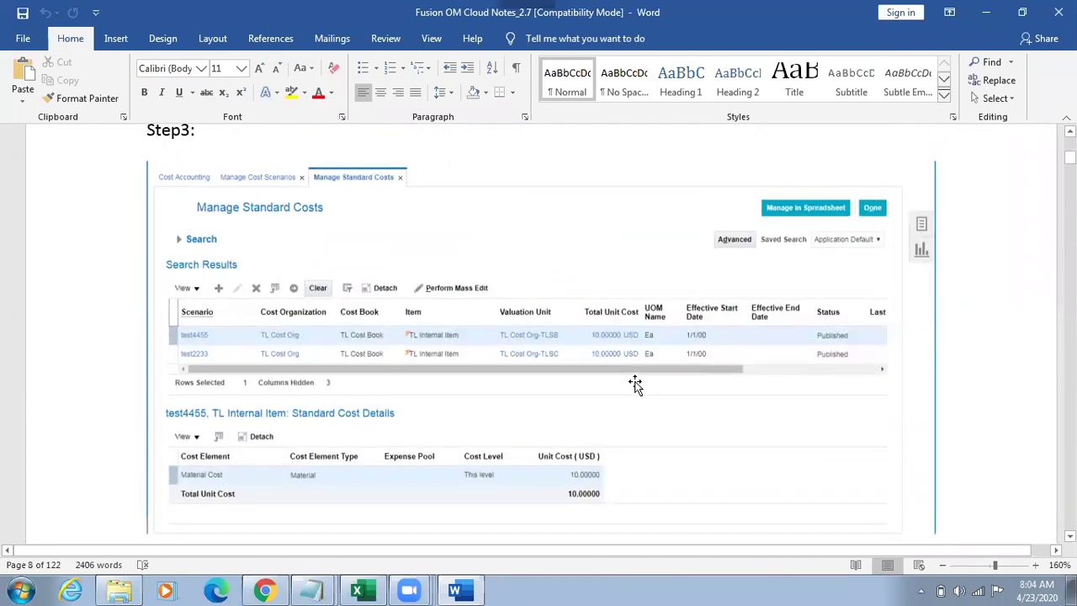
key("Page_Up")
key("Page_Up")
key("Page_Up")
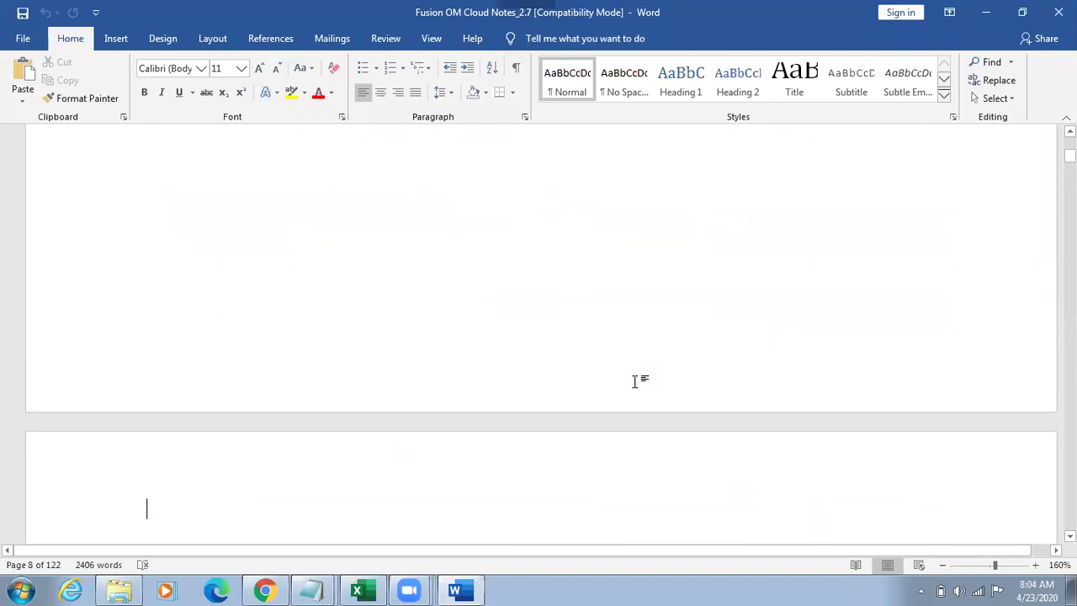
key("Page_Up")
key("Page_Up")
key("Page_Up")
key("Page_Up")
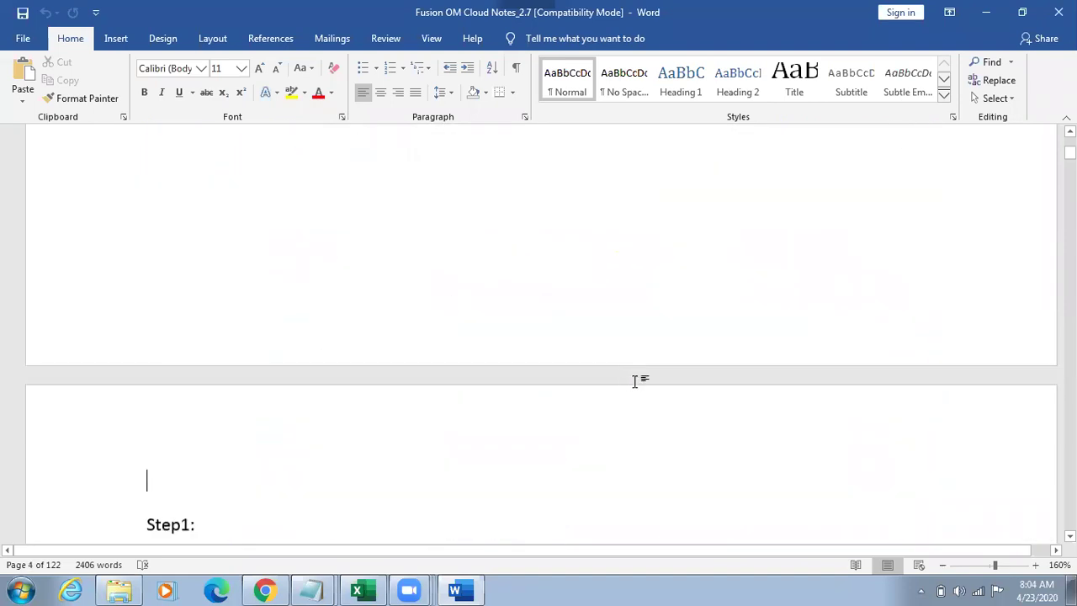
key("Page_Up")
key("Page_Up")
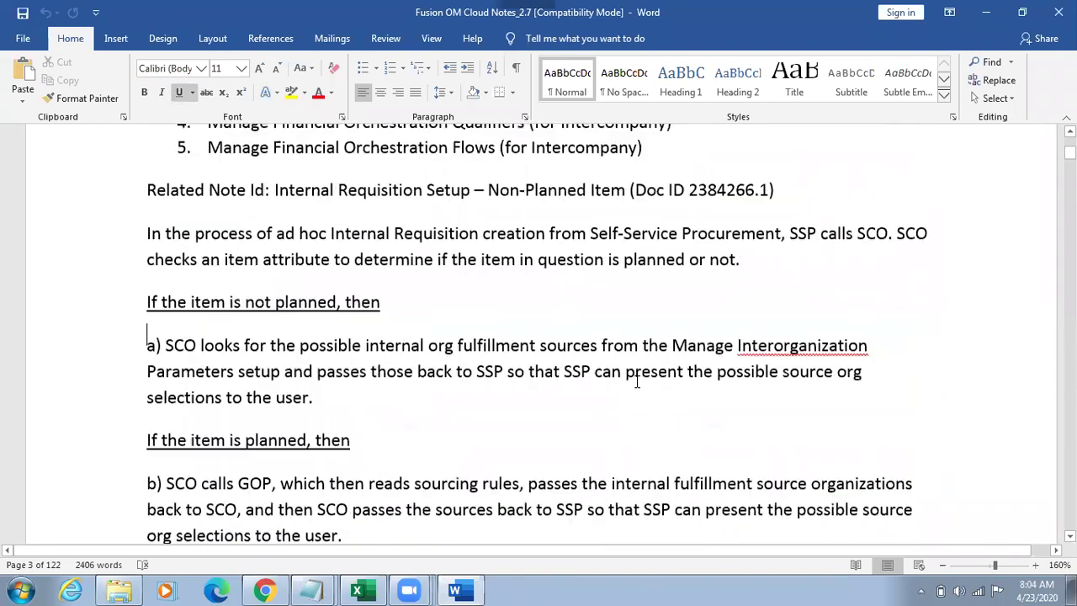
scroll(637, 381, "up", 1)
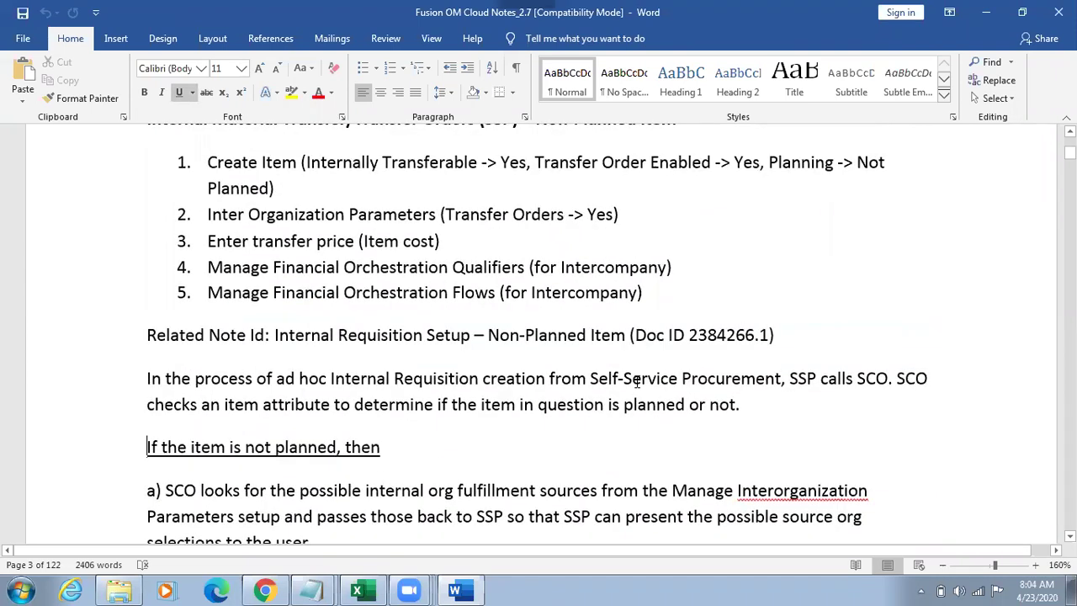
key("Page_Up")
Step: Select checklist items 4 and 5, the two Financial Orchestration steps
key("Down")
key("Down")
key("Down")
key("Down")
key("Down")
key("Down")
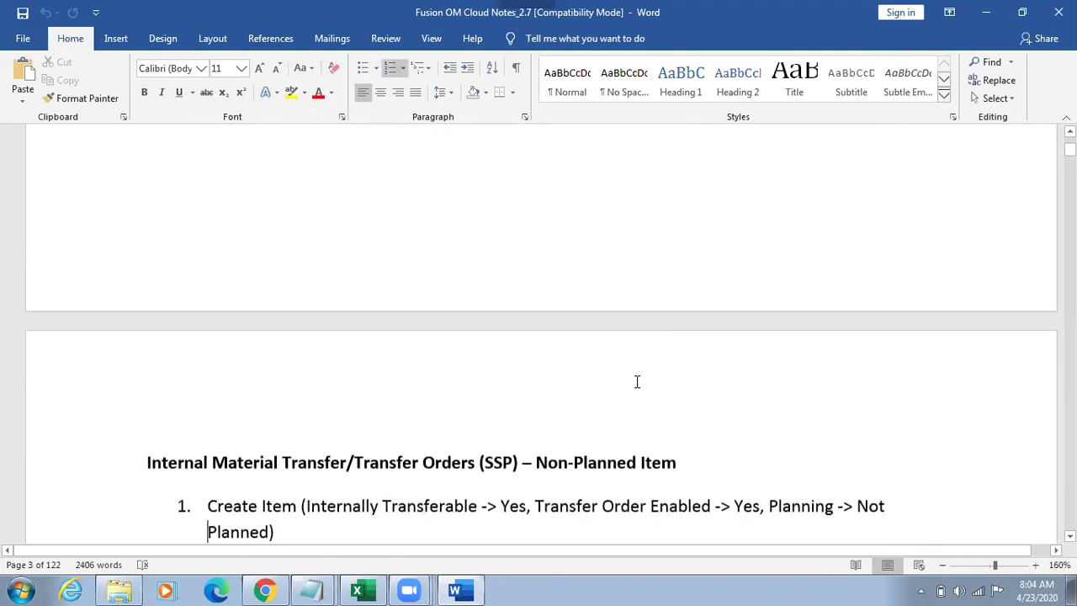
key("Down")
key("Down")
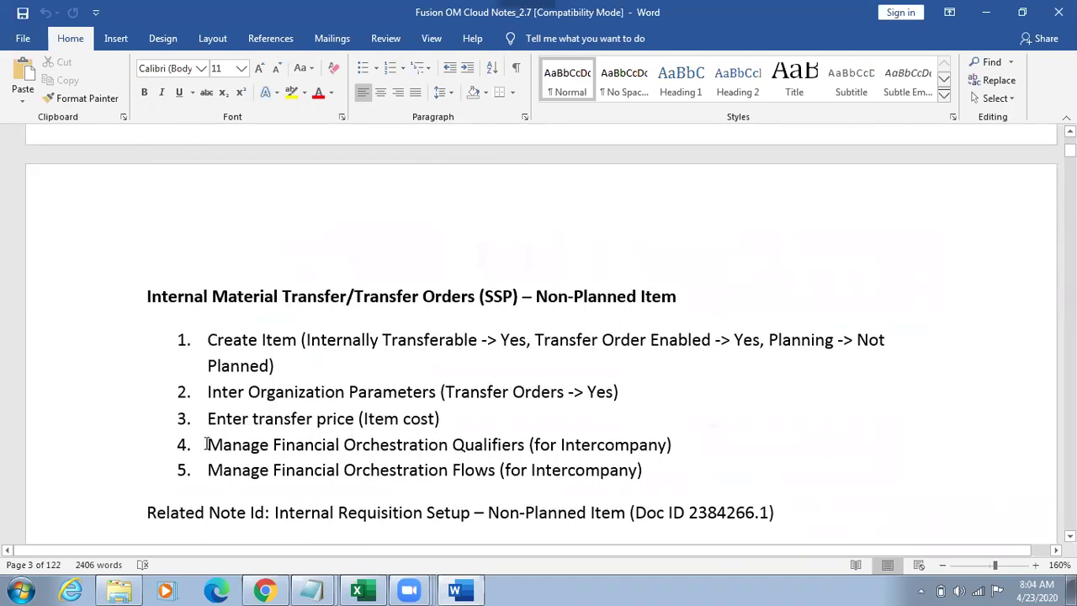
left_click_drag(206, 444, 542, 517)
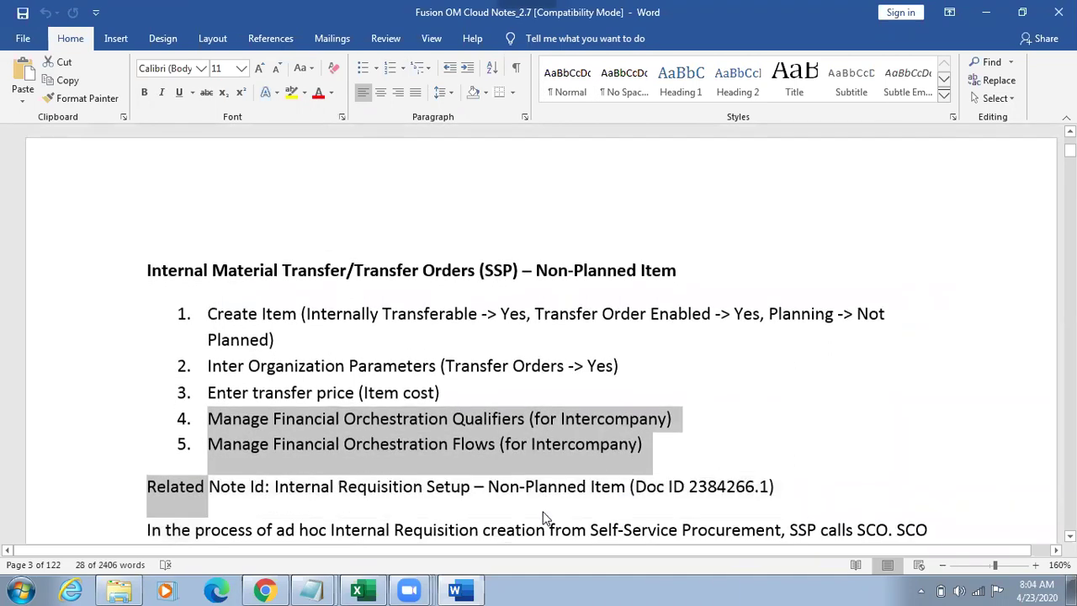
key("shift+Up")
key("shift+Up")
key("shift+Down")
key("shift+Down")
Step: Return to the Oracle home page and select the site address in the address bar
key("alt+Tab")
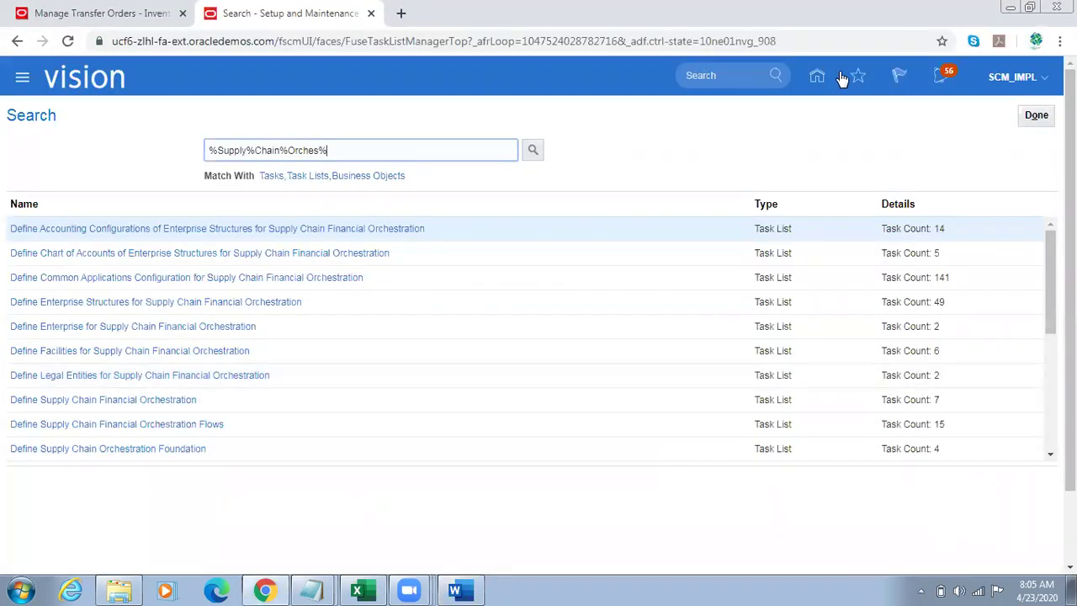
left_click(815, 78)
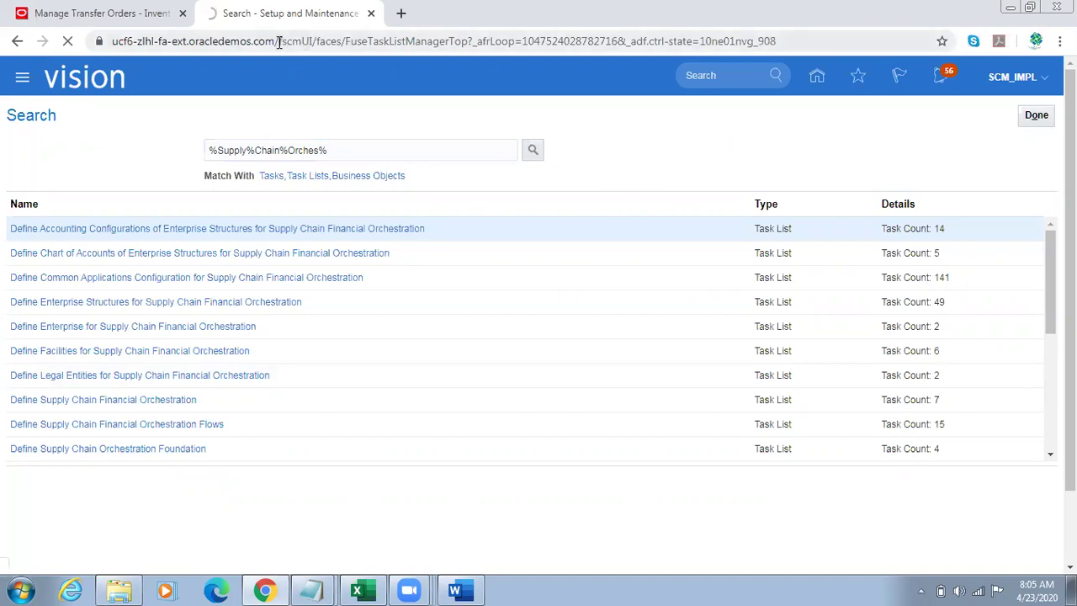
left_click_drag(280, 41, 122, 48)
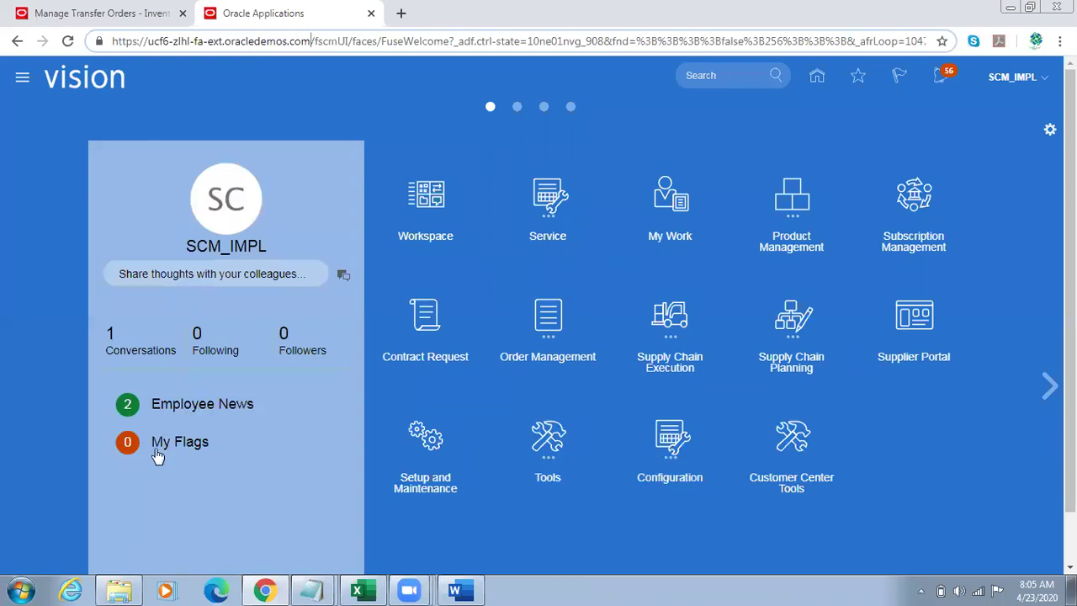
Step: Launch Firefox from the Start menu search 'fi' and select the Oracle address to copy
key("super")
type("fi")
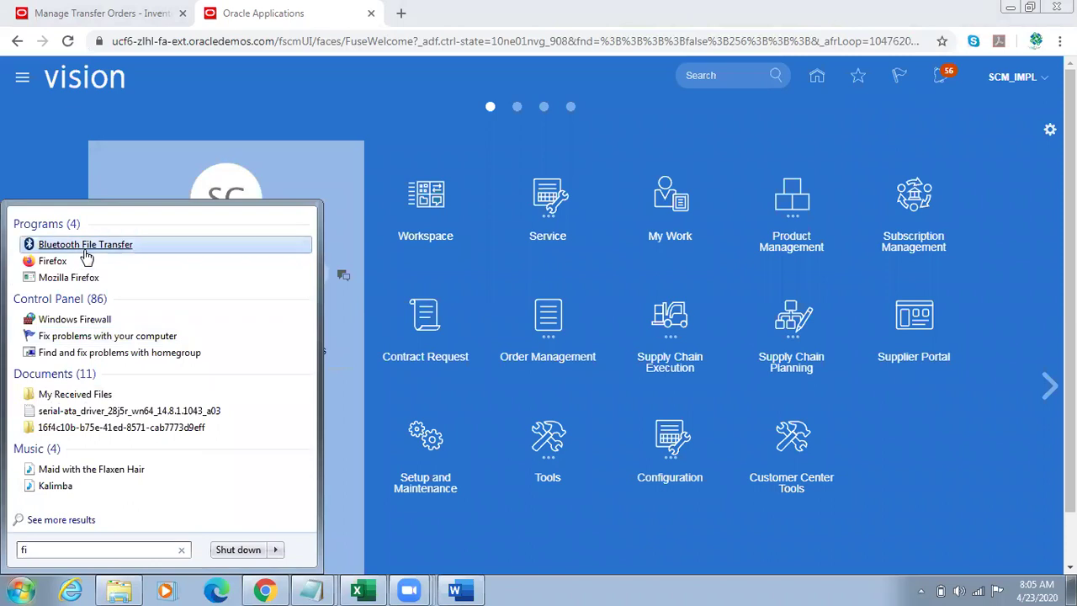
left_click(52, 261)
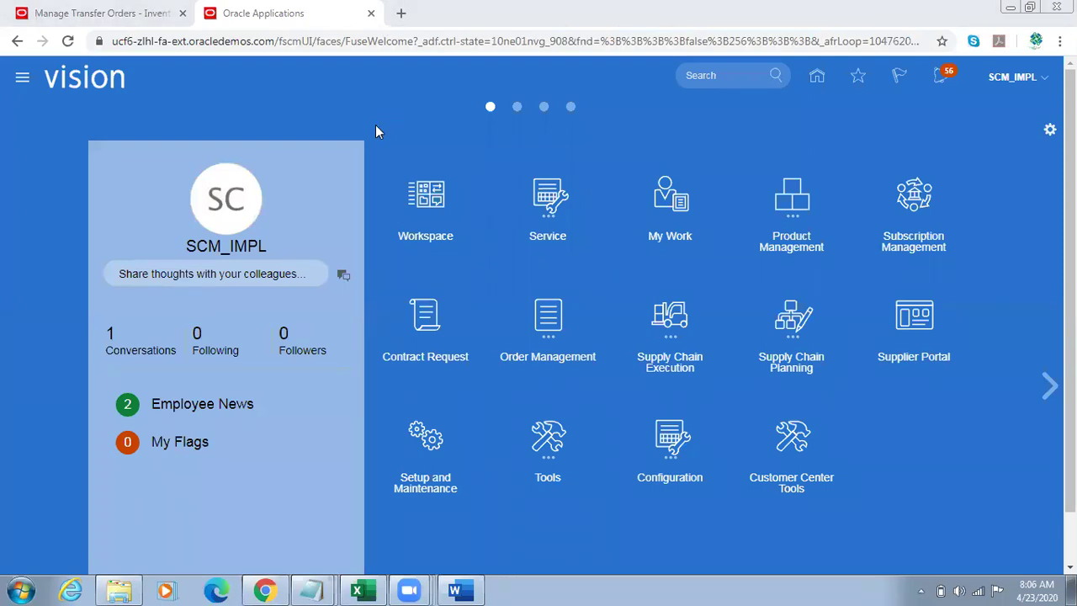
left_click_drag(274, 42, 107, 42)
key("ctrl+c")
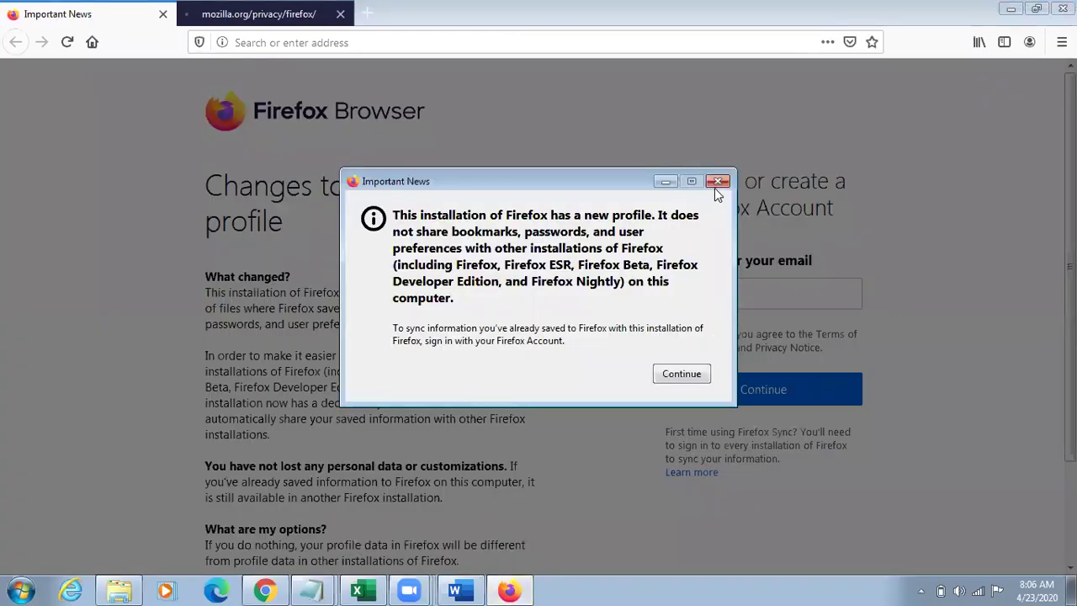
Step: Dismiss the Important News notice, load the pasted Oracle URL, and close the privacy tab
left_click(715, 187)
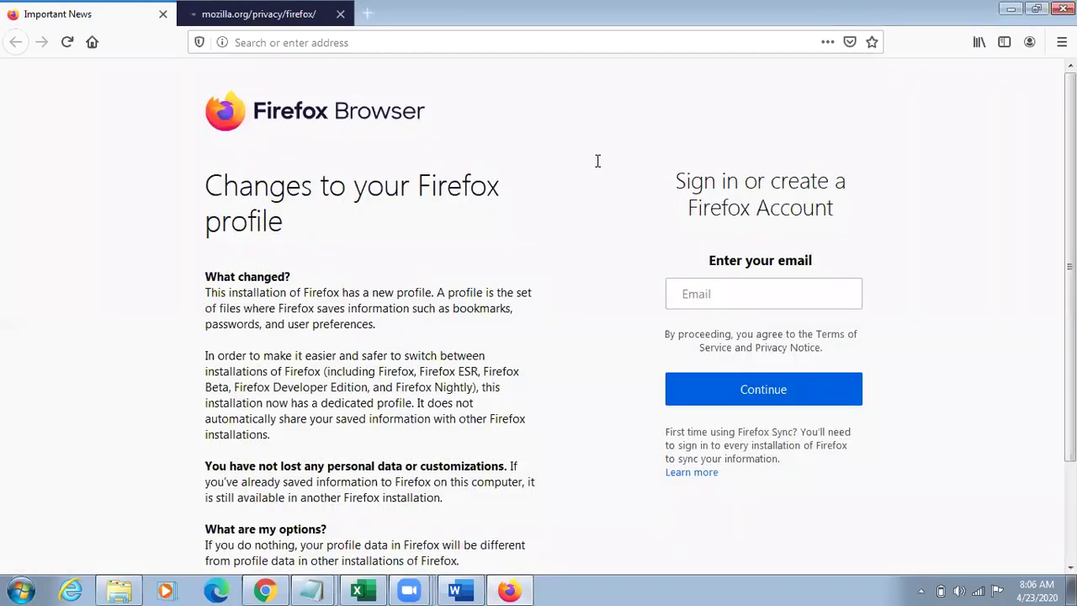
left_click(370, 49)
key("ctrl+v")
key("Return")
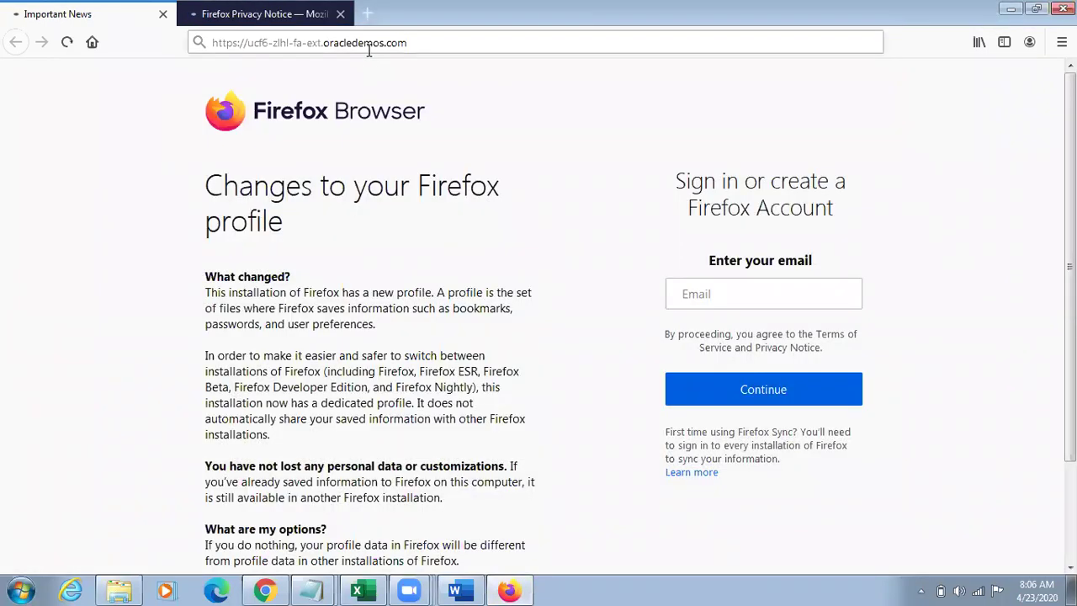
left_click(340, 15)
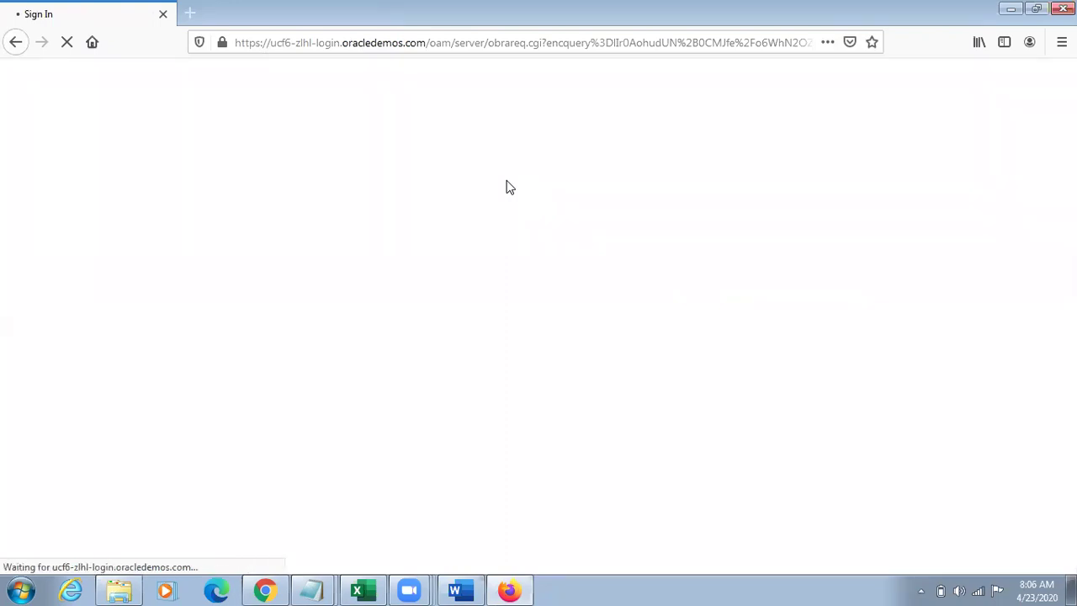
Step: Sign in with the requester user ID and the password copied from Notepad, saving the login
type("f")
key("BackSpace")
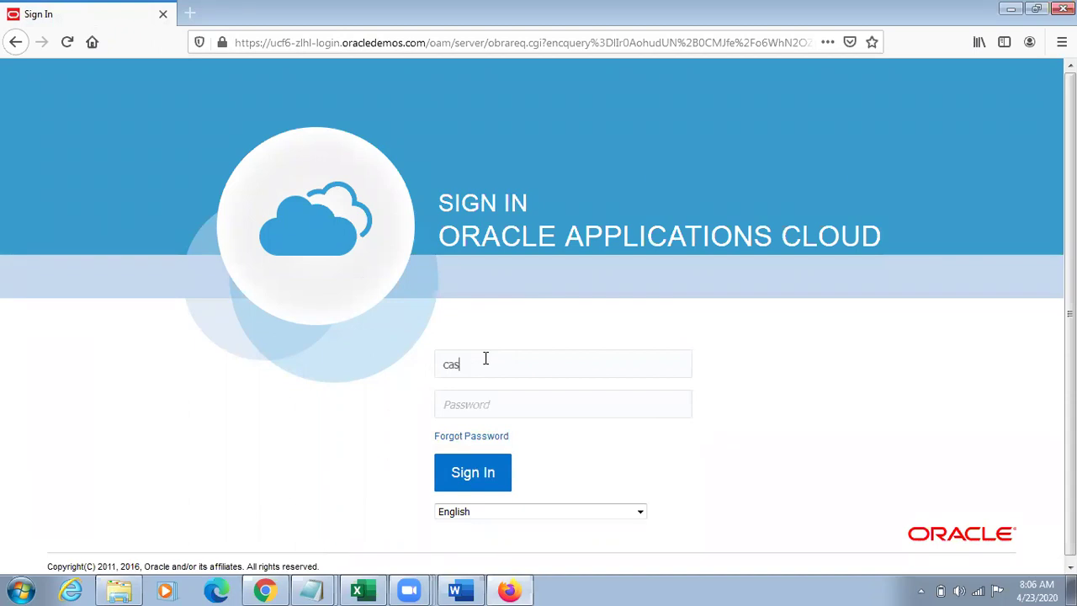
left_click(312, 590)
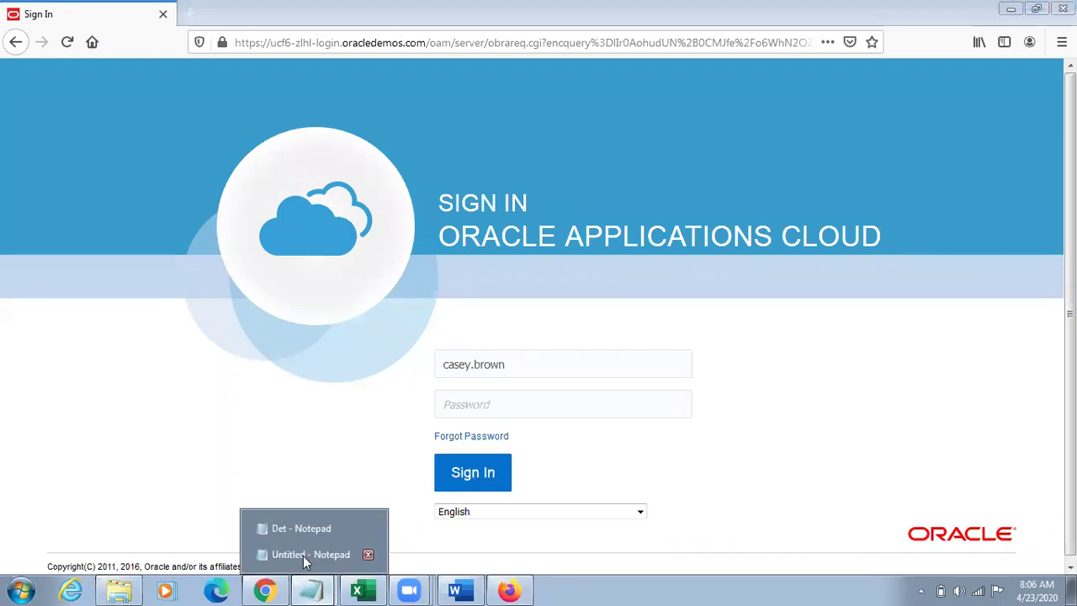
left_click(294, 536)
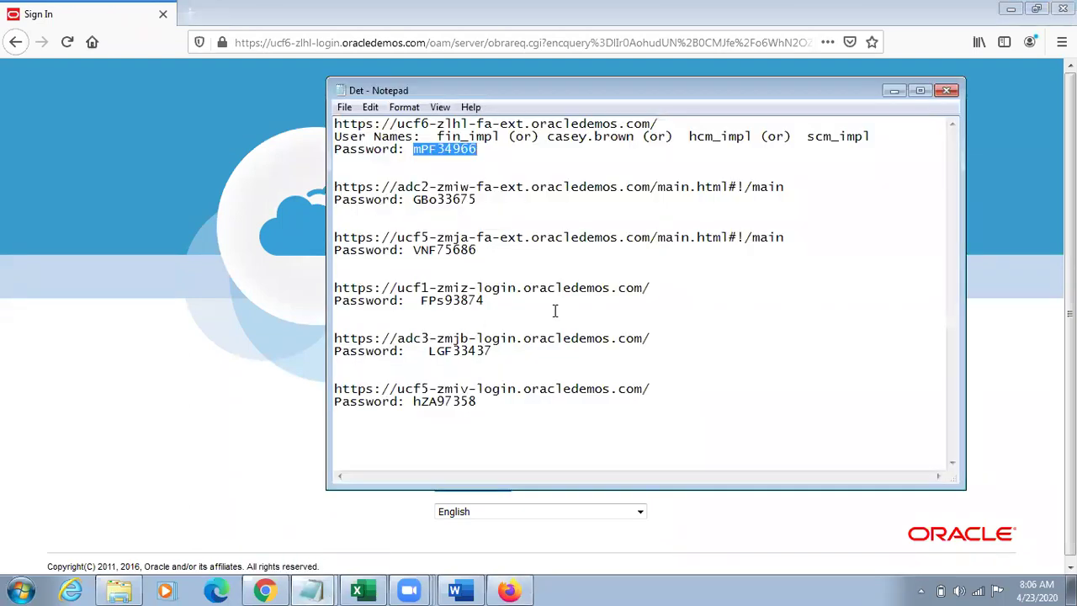
key("ctrl+c")
key("alt+Tab")
key("ctrl+v")
left_click(481, 473)
left_click(336, 182)
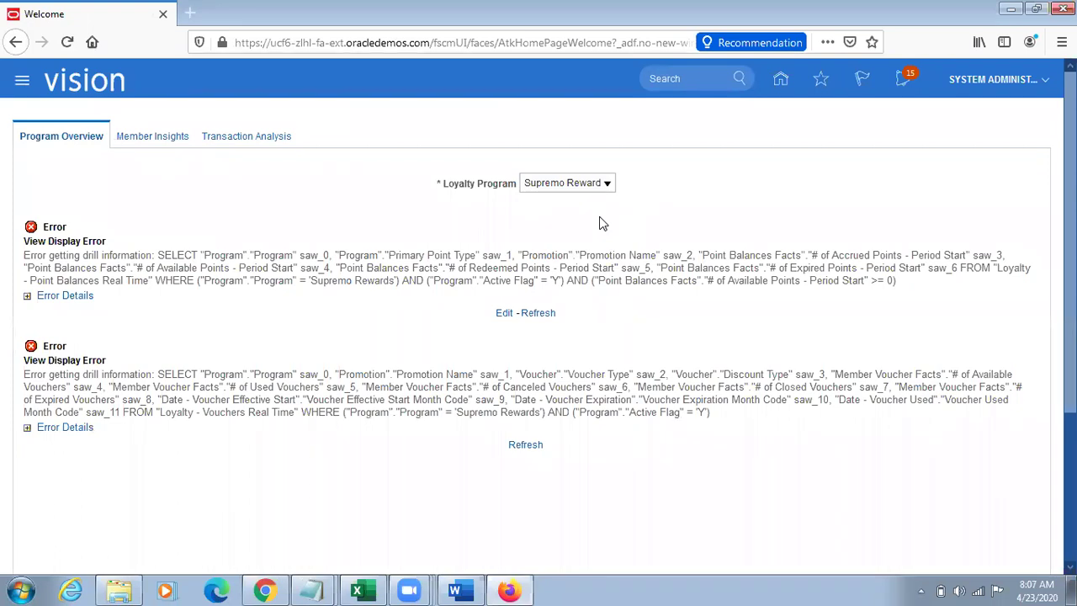
Step: From Home, open Procurement > Purchase Requisitions and choose More Tasks > Enter Requisition Line
left_click(780, 78)
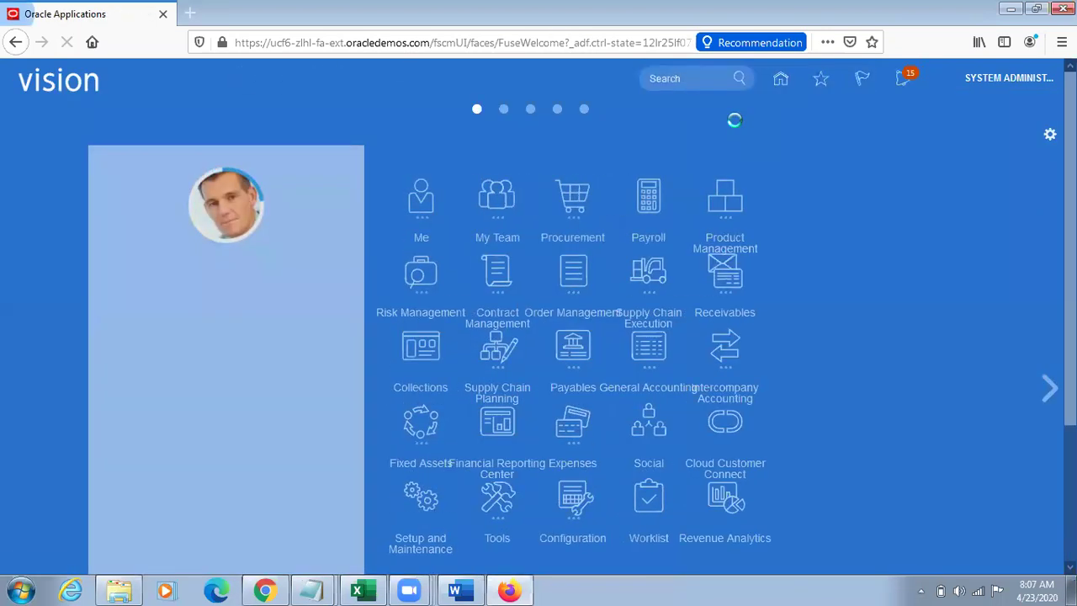
left_click(679, 196)
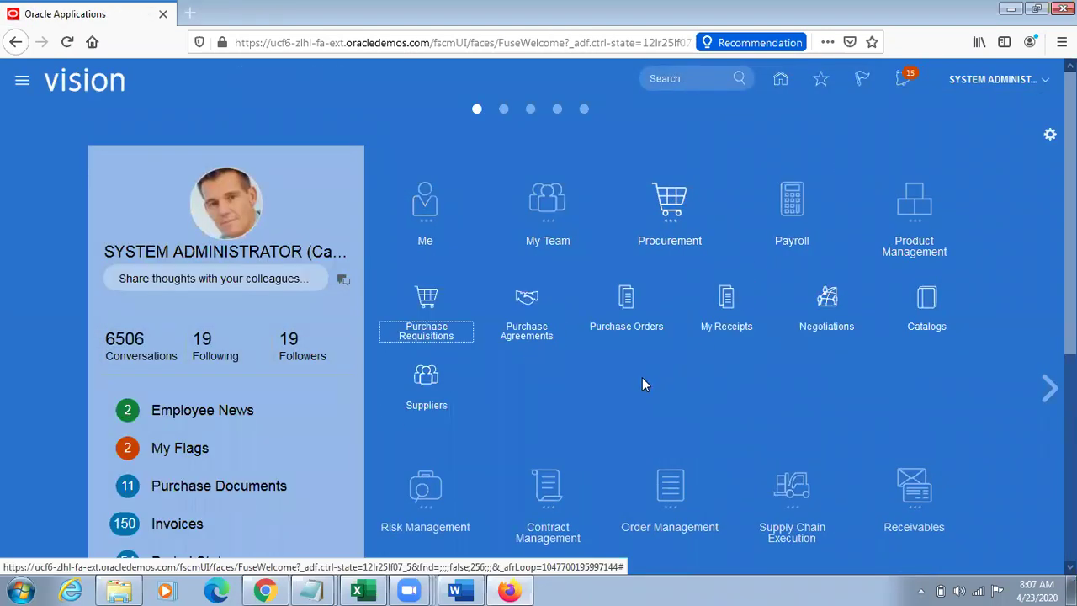
left_click(427, 301)
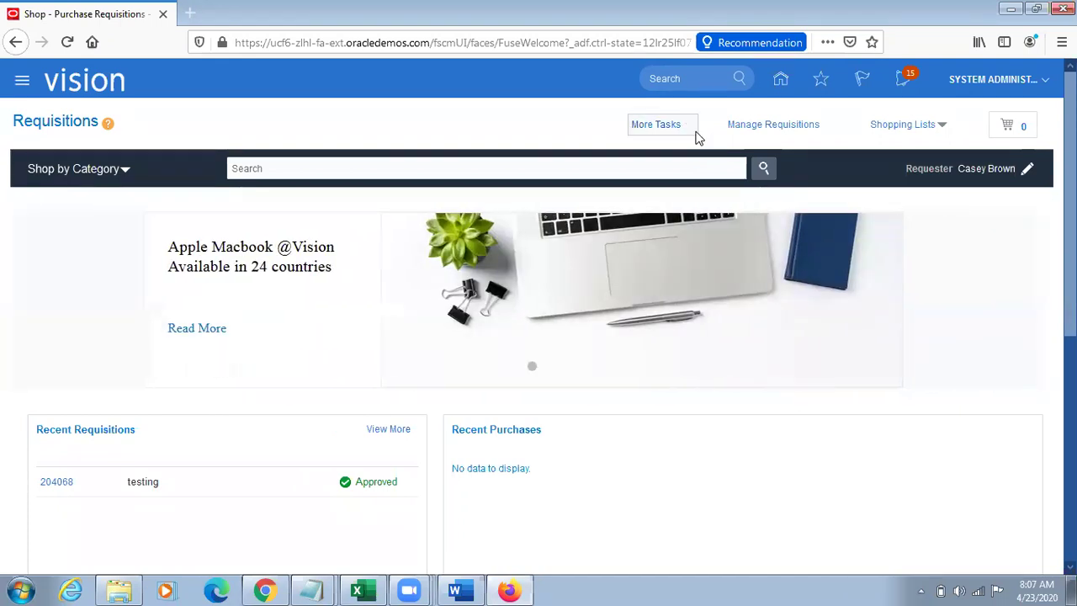
left_click(685, 128)
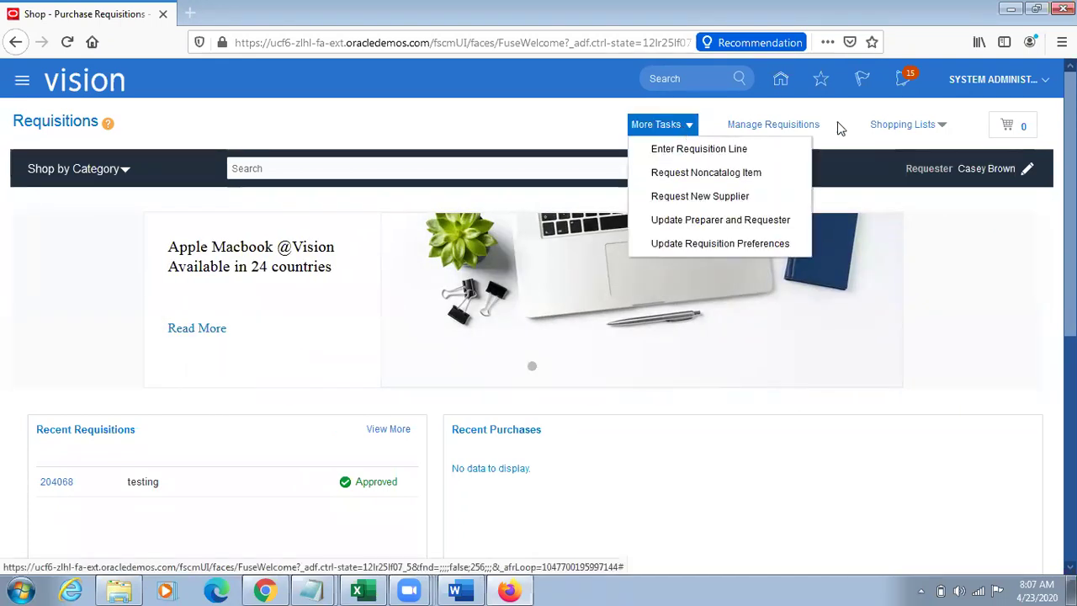
left_click(690, 149)
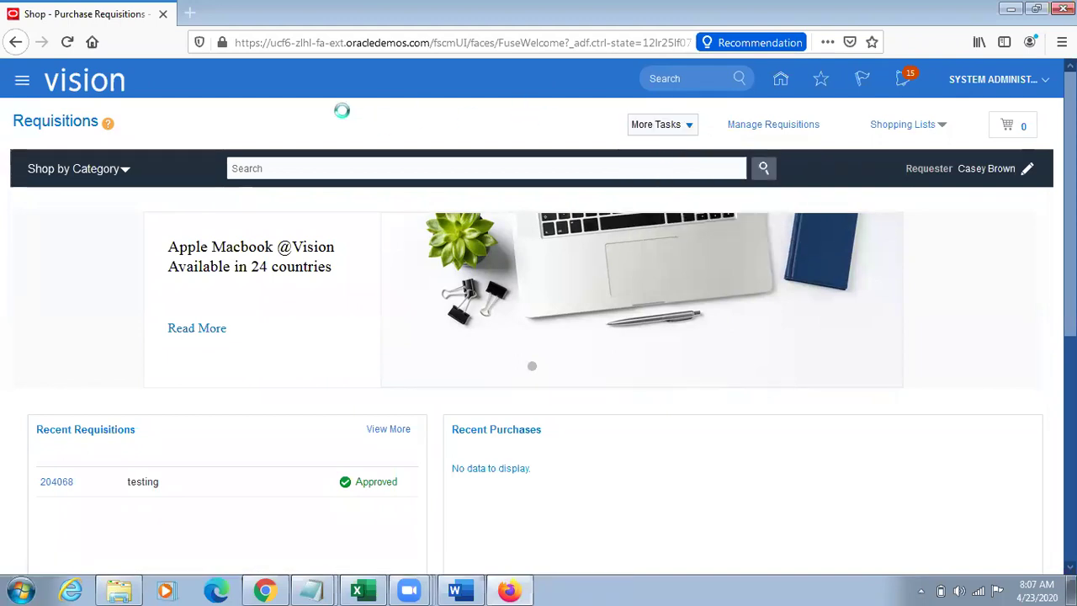
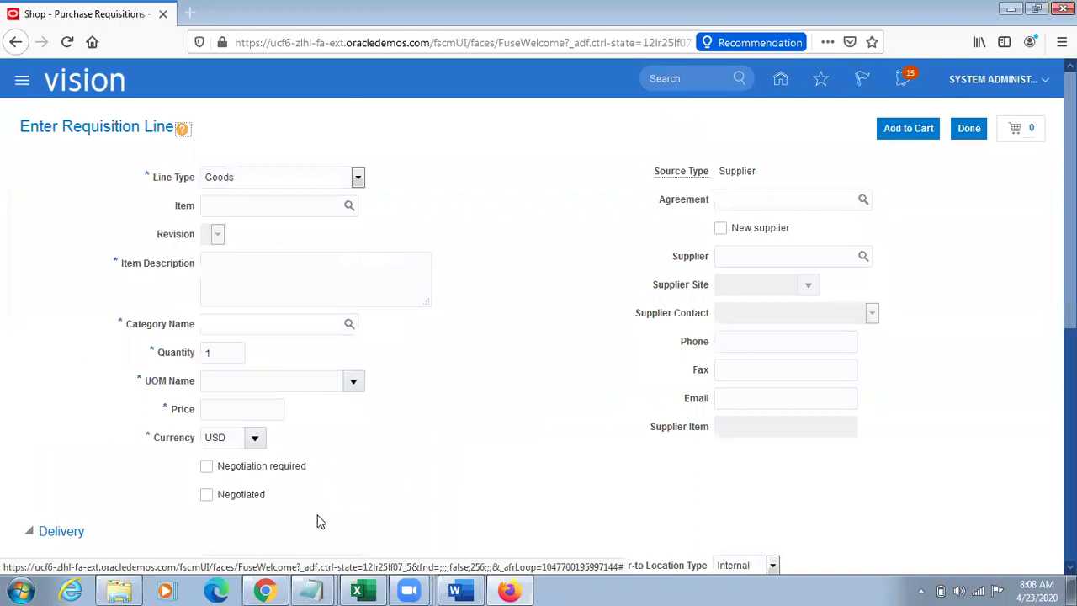
Step: Copy item V12000 from the Notepad notes into the requisition line's Item field
mouse_move(312, 589)
left_click(303, 570)
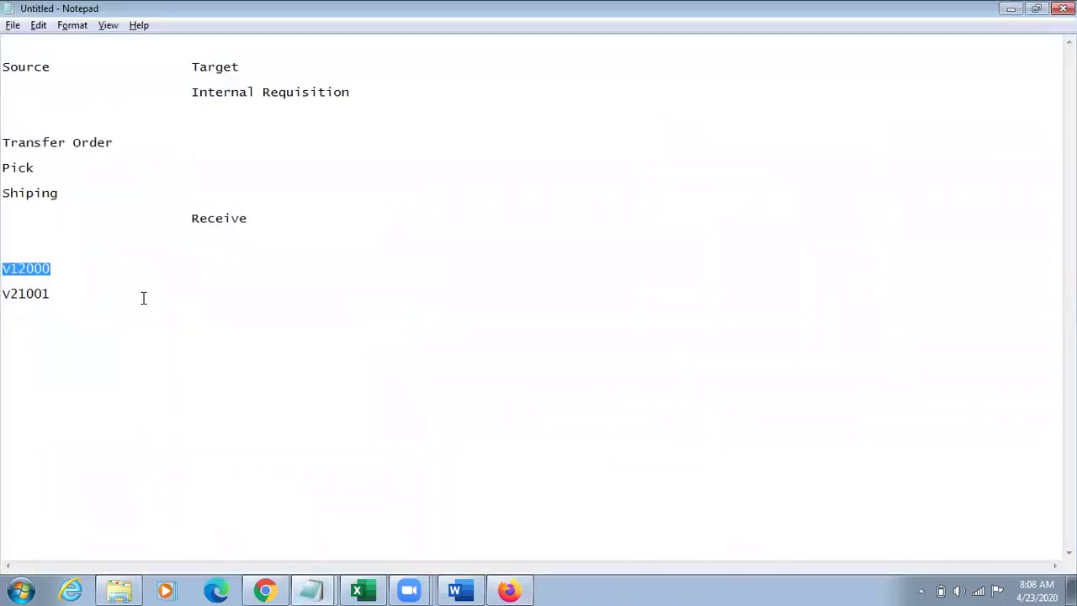
left_click_drag(65, 269, 2, 269)
key("ctrl+c")
key("alt+Tab")
left_click(247, 212)
key("ctrl+v")
key("Tab")
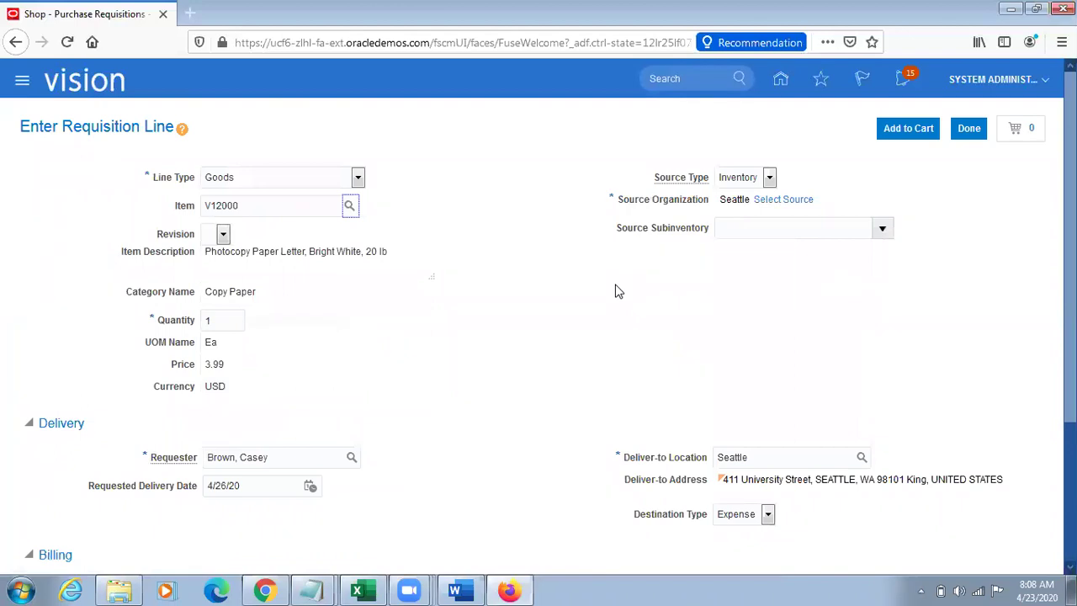
Step: Review the line's Source Type, Source Organization and Deliver-to Location, then return to the Vision home page
left_click_drag(658, 177, 714, 178)
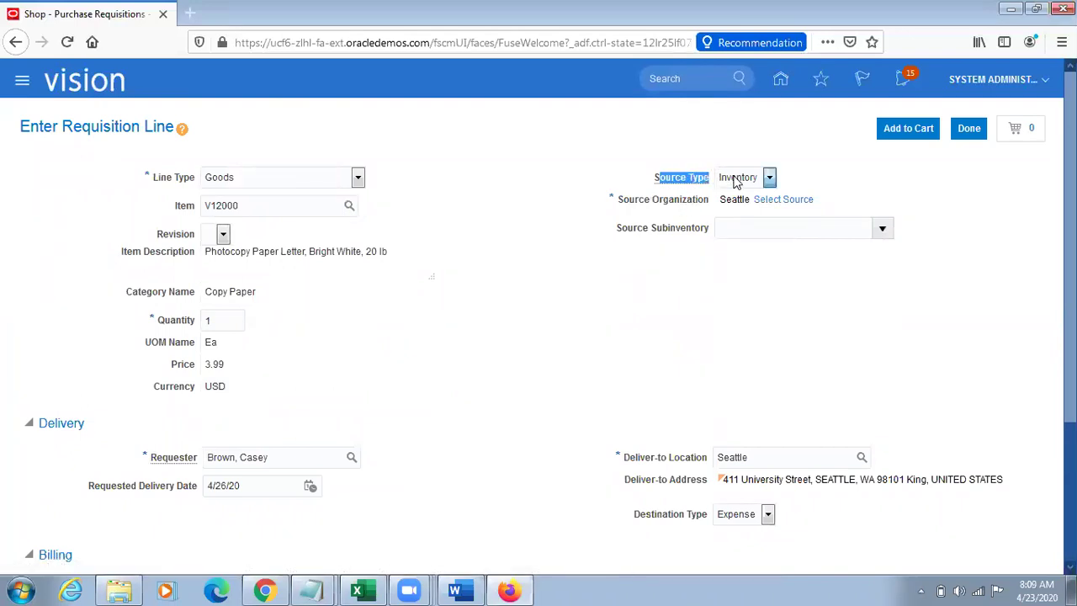
left_click_drag(639, 200, 726, 199)
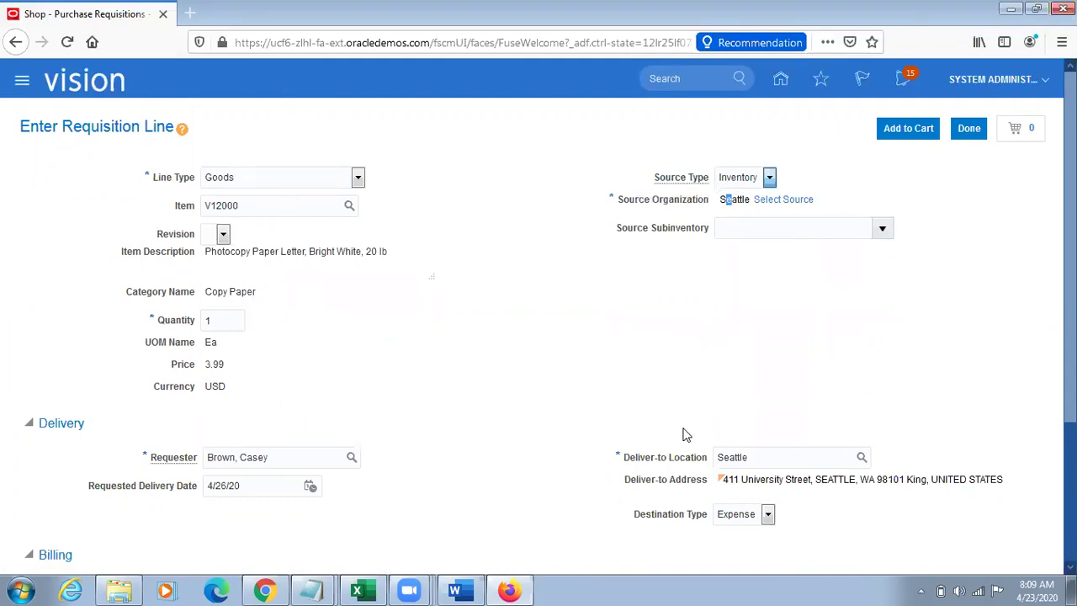
left_click_drag(617, 457, 720, 458)
left_click(835, 372)
scroll(1020, 315, "down", 1)
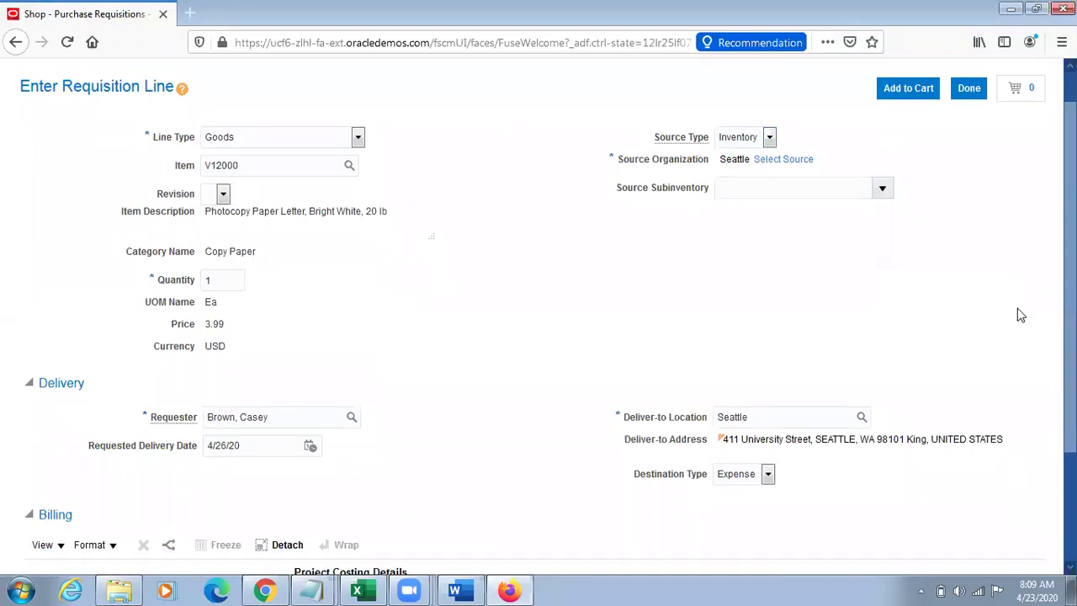
scroll(1020, 315, "down", 1)
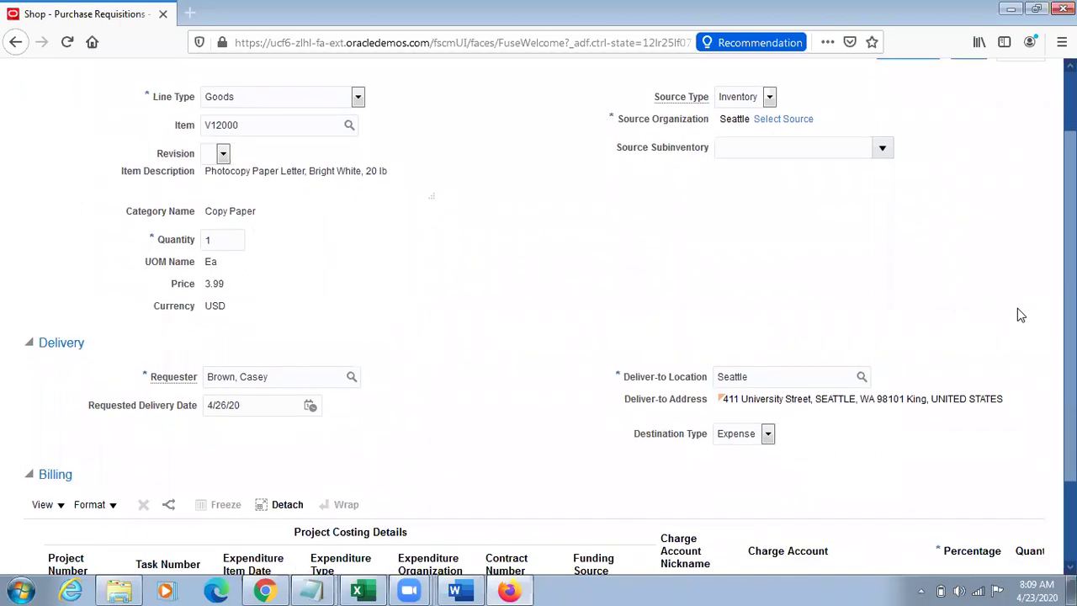
scroll(1020, 315, "up", 1)
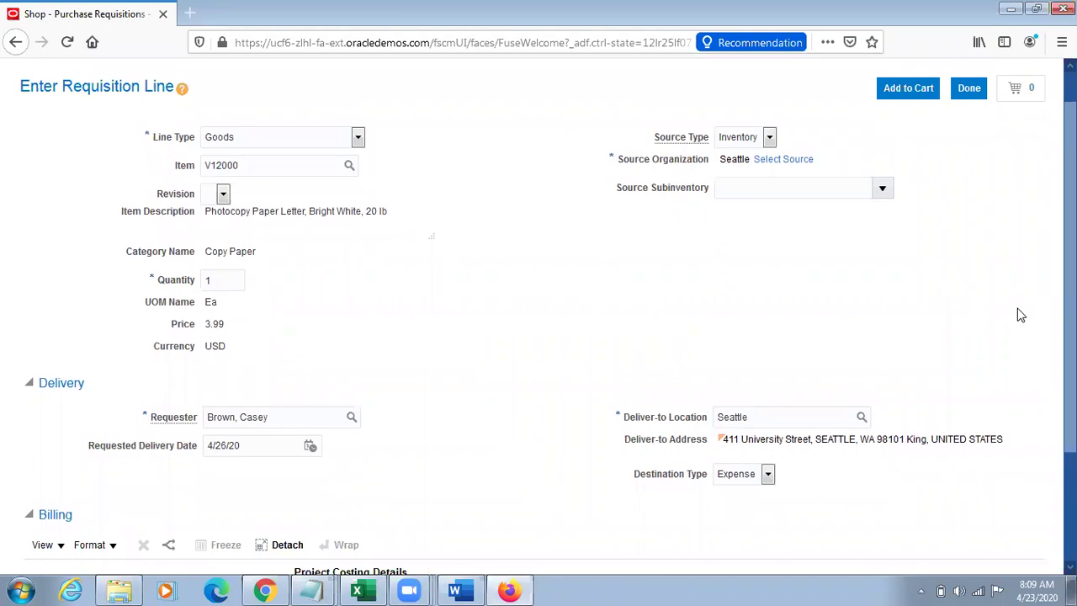
scroll(1017, 307, "down", 1)
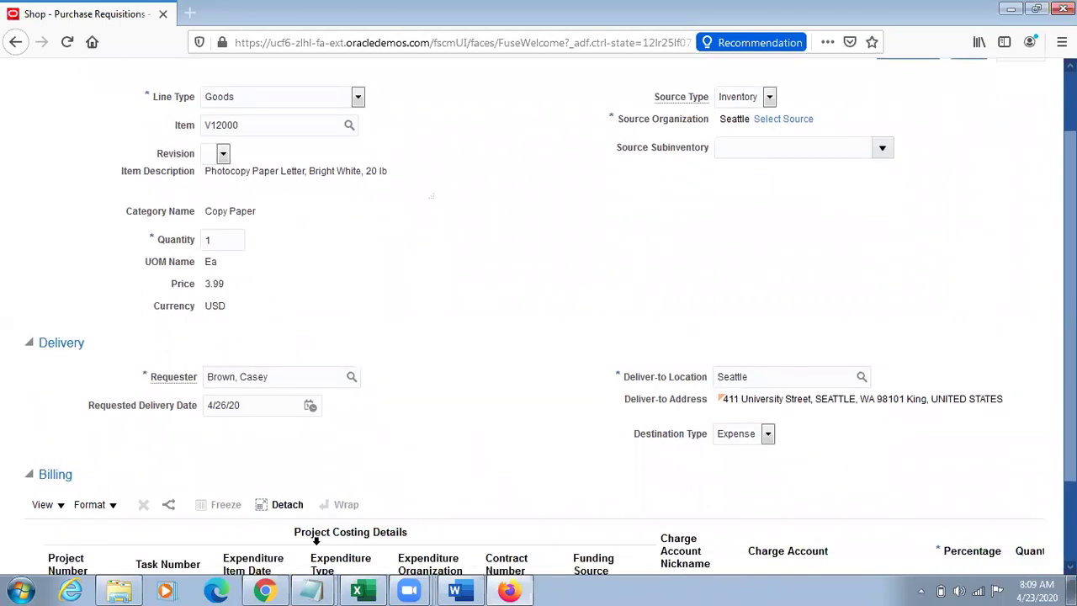
left_click(265, 590)
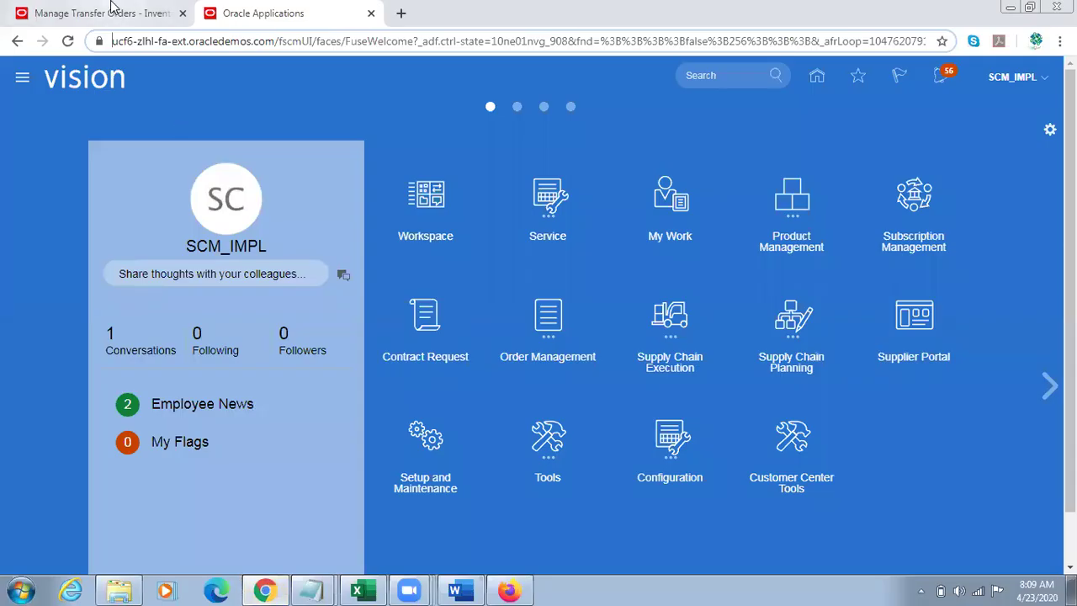
left_click(115, 7)
left_click_drag(476, 438, 280, 426)
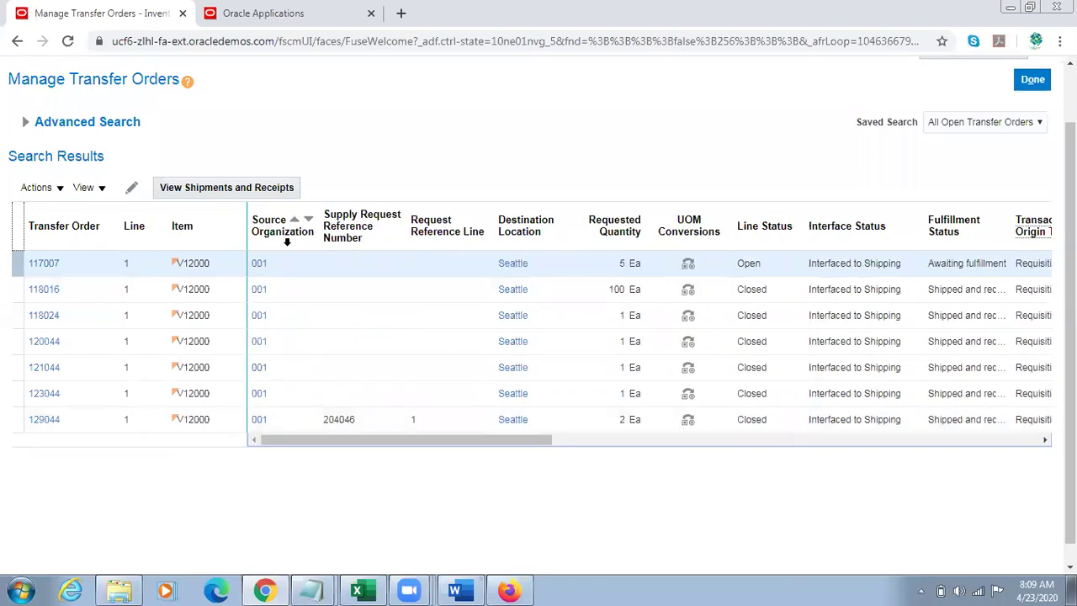
left_click(514, 210)
left_click(280, 220)
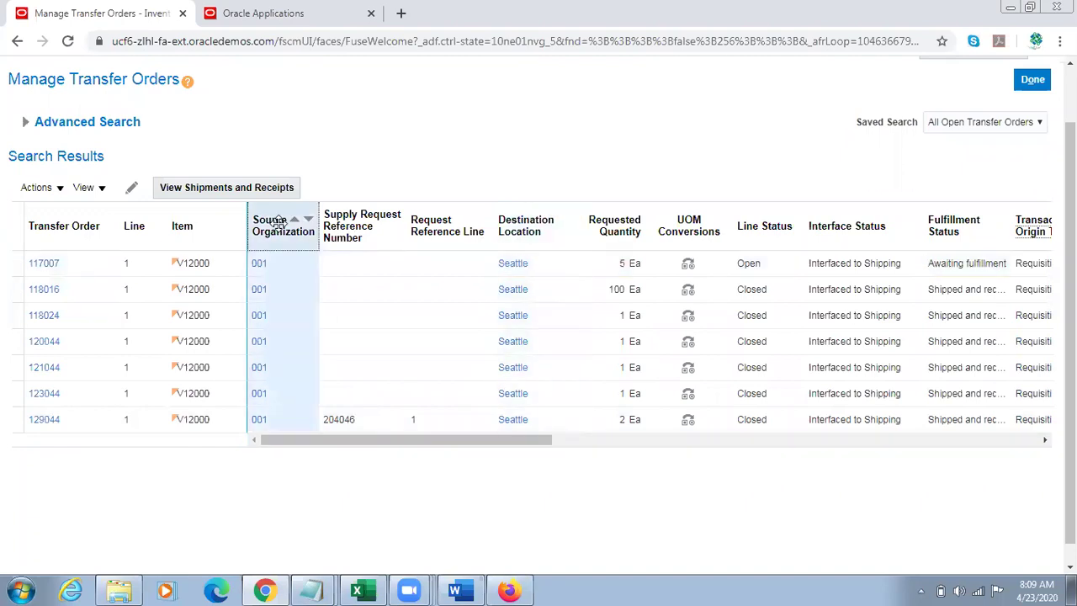
left_click(516, 220)
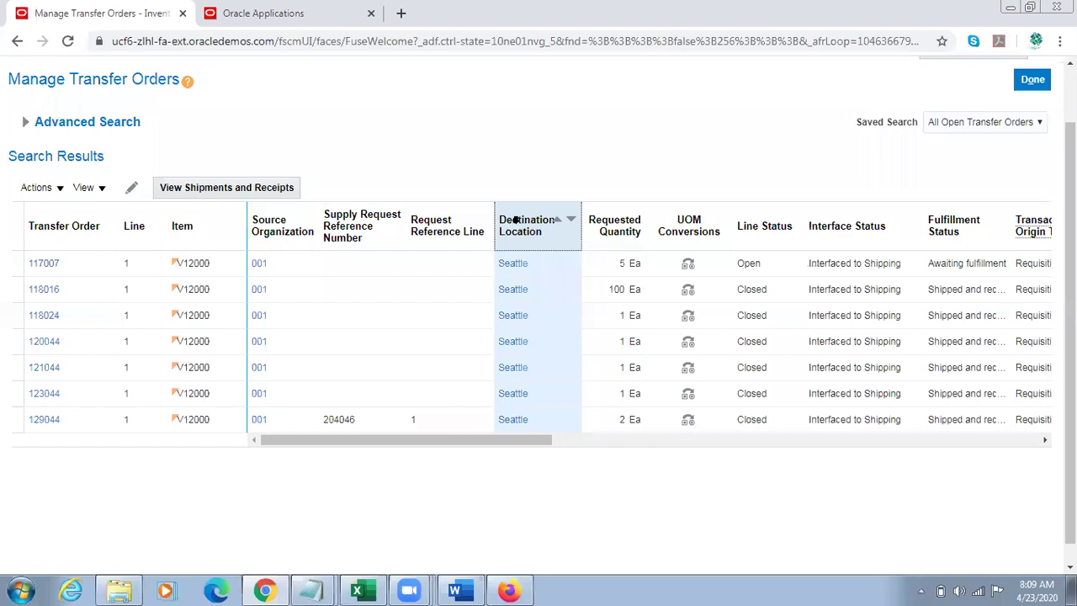
left_click(508, 590)
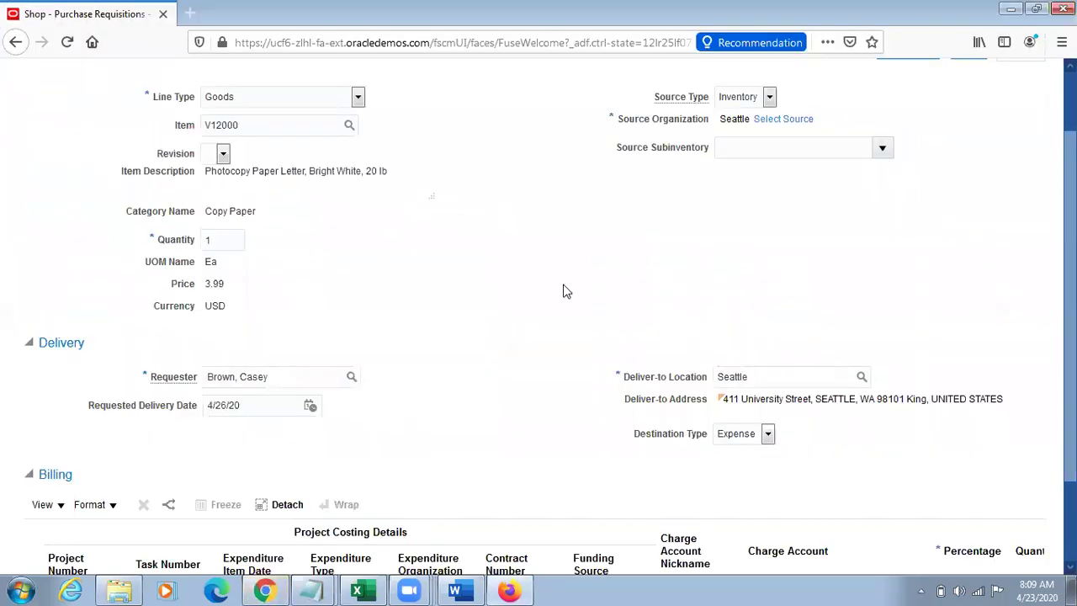
scroll(879, 259, "up", 2)
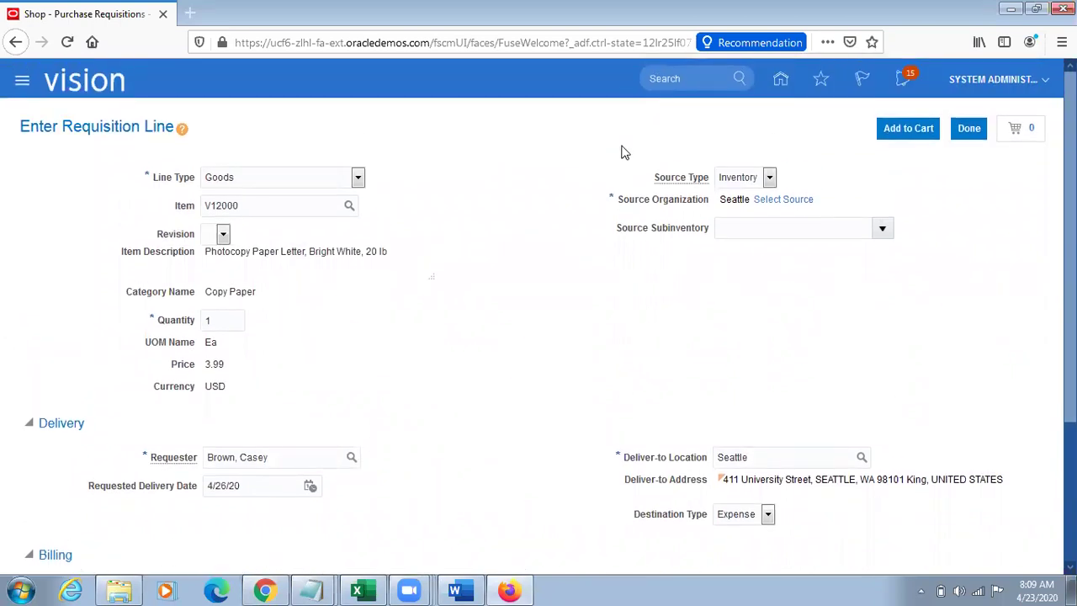
left_click_drag(617, 200, 669, 222)
left_click_drag(625, 457, 705, 460)
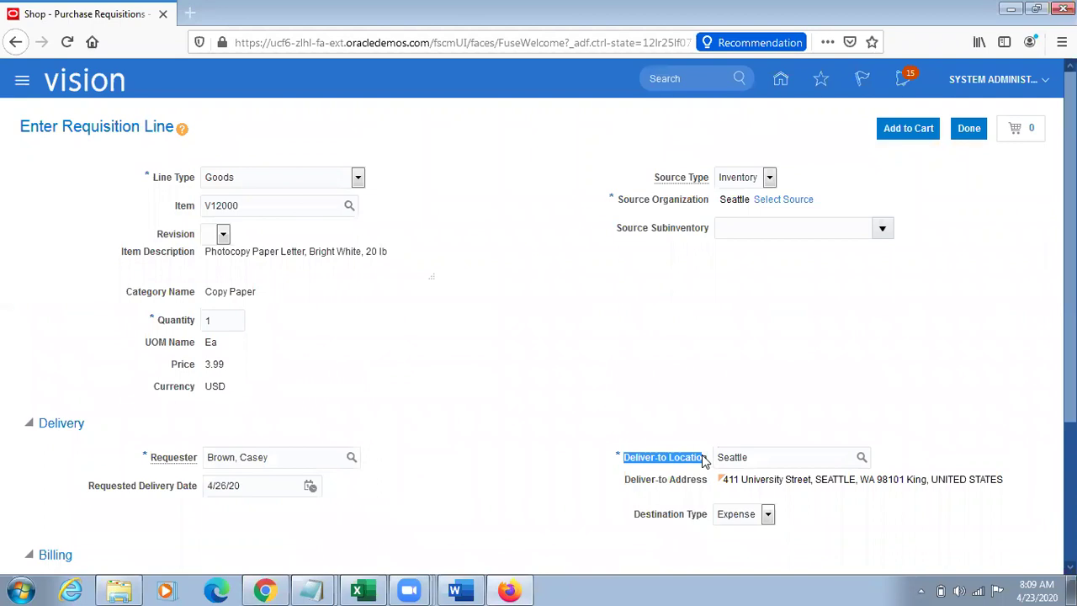
double_click(759, 456)
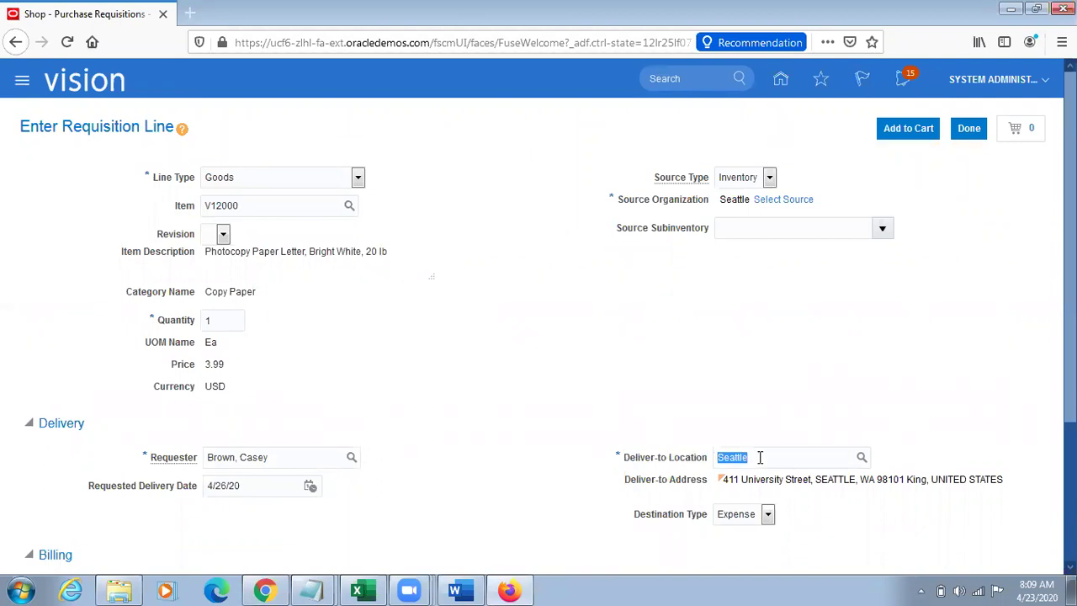
left_click(265, 588)
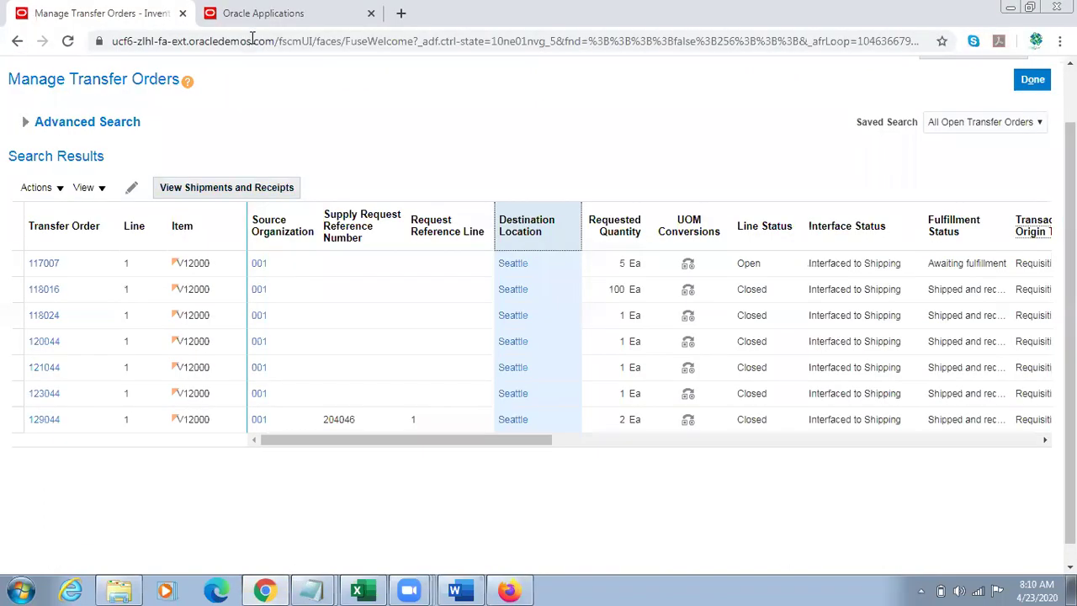
left_click(257, 13)
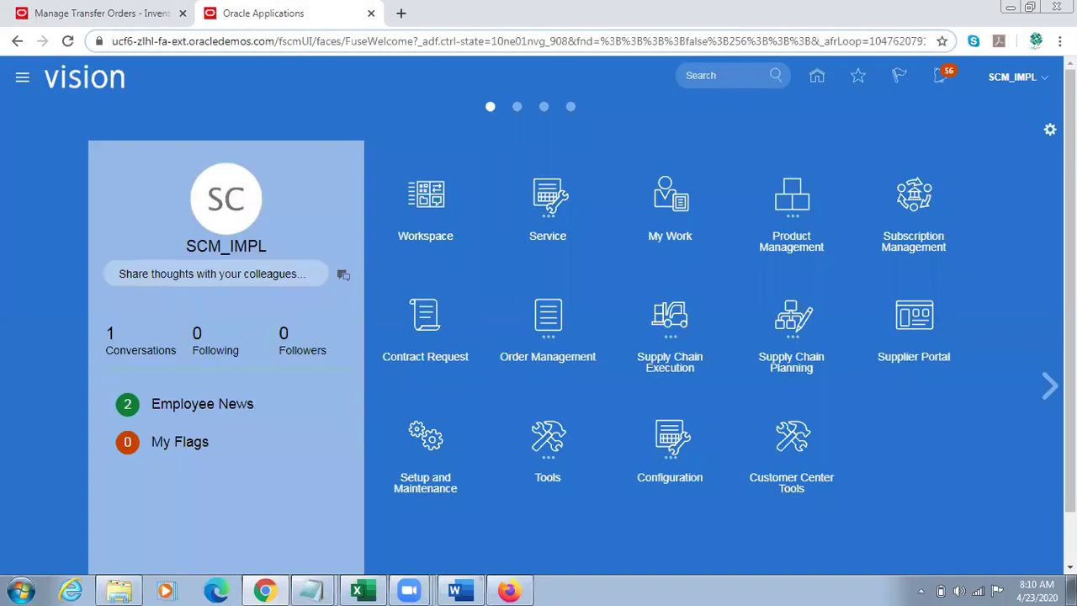
Step: Go to Setup and Maintenance, search the tasks for 'Manage Locations', and open that task
left_click(1043, 78)
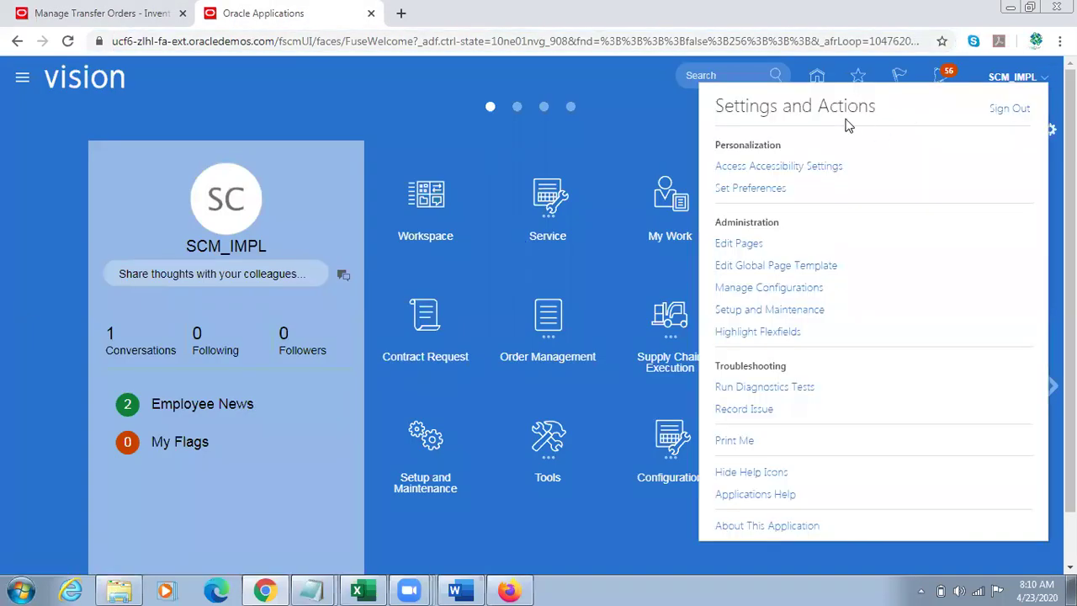
left_click(776, 311)
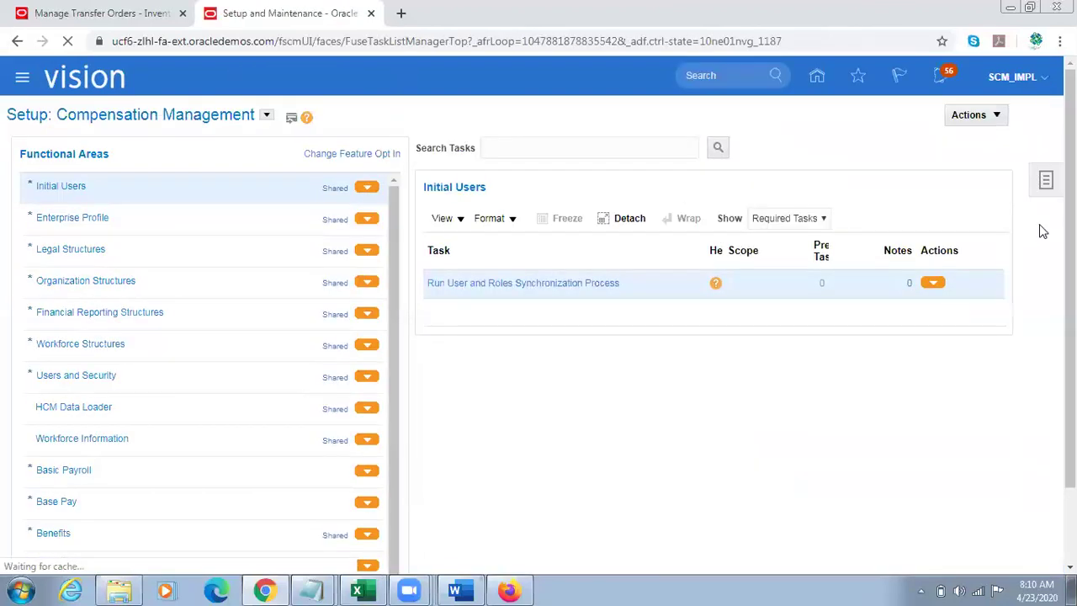
left_click(1045, 180)
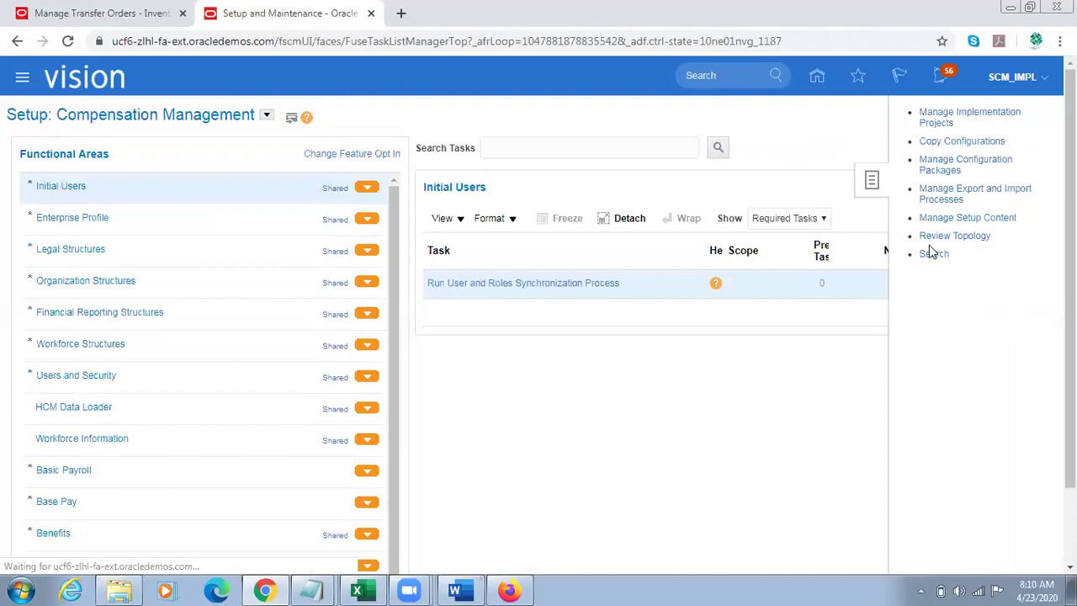
left_click(935, 255)
left_click(328, 151)
type("Manage Locations")
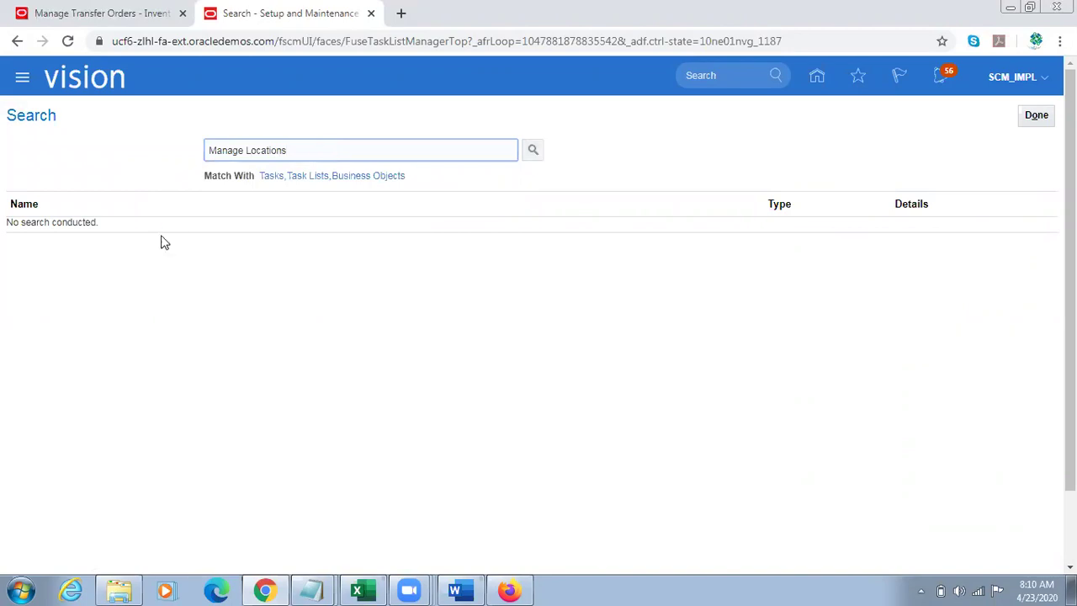
key("Return")
left_click(82, 229)
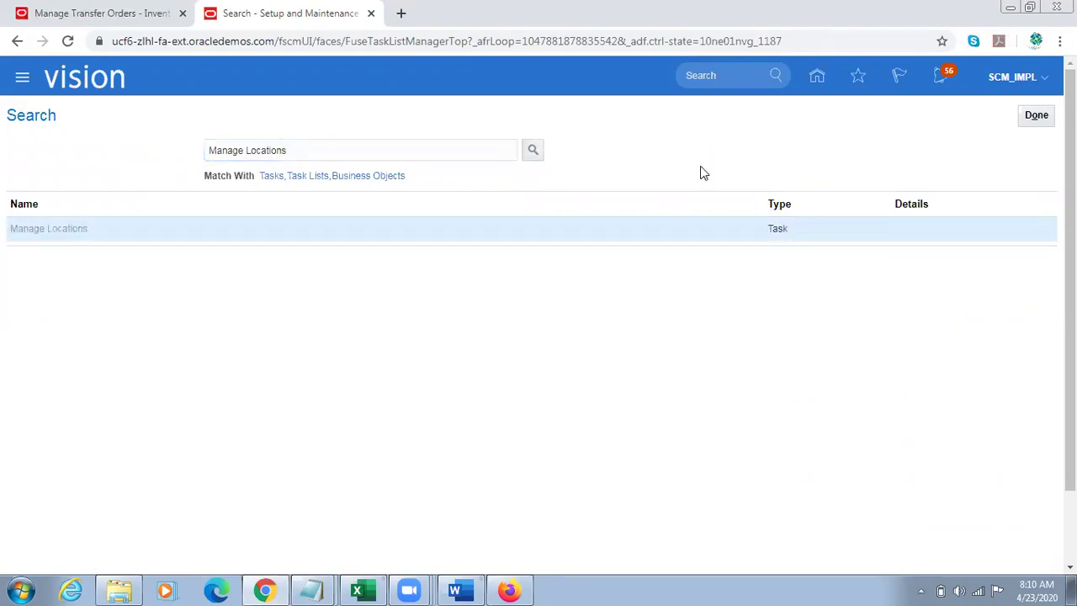
left_click(213, 237)
Step: Search for locations named Seattle and inspect the first result, which has no inventory organization
type("Seattle")
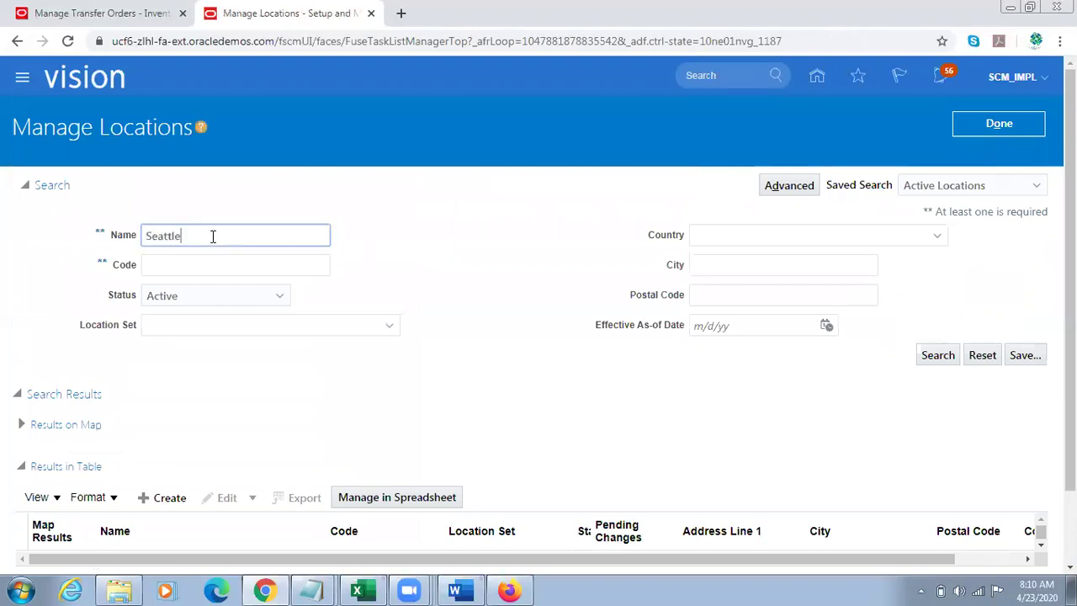
left_click(931, 354)
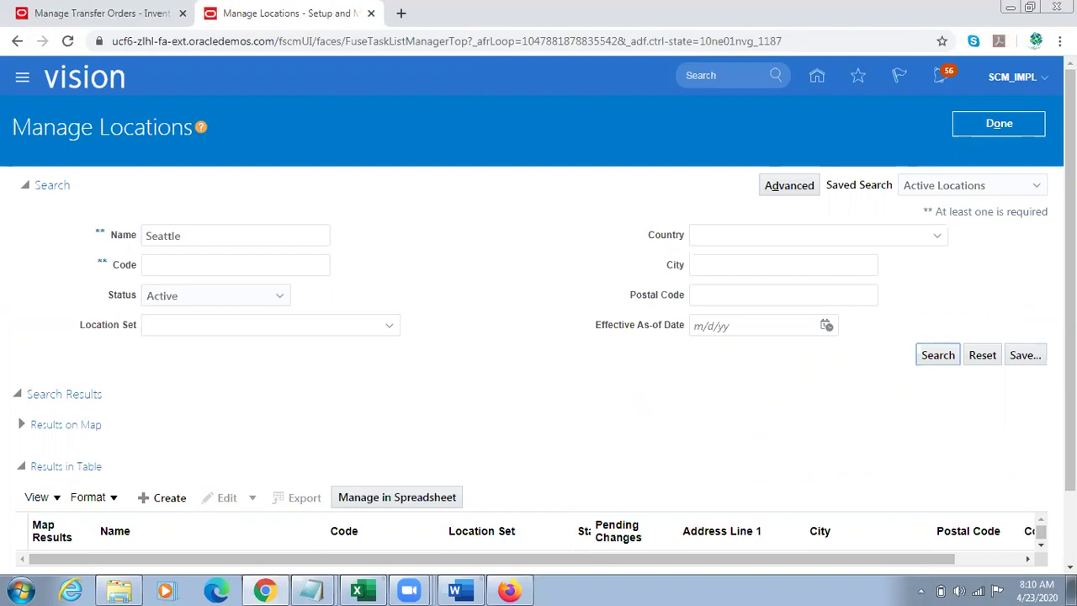
scroll(539, 440, "down", 2)
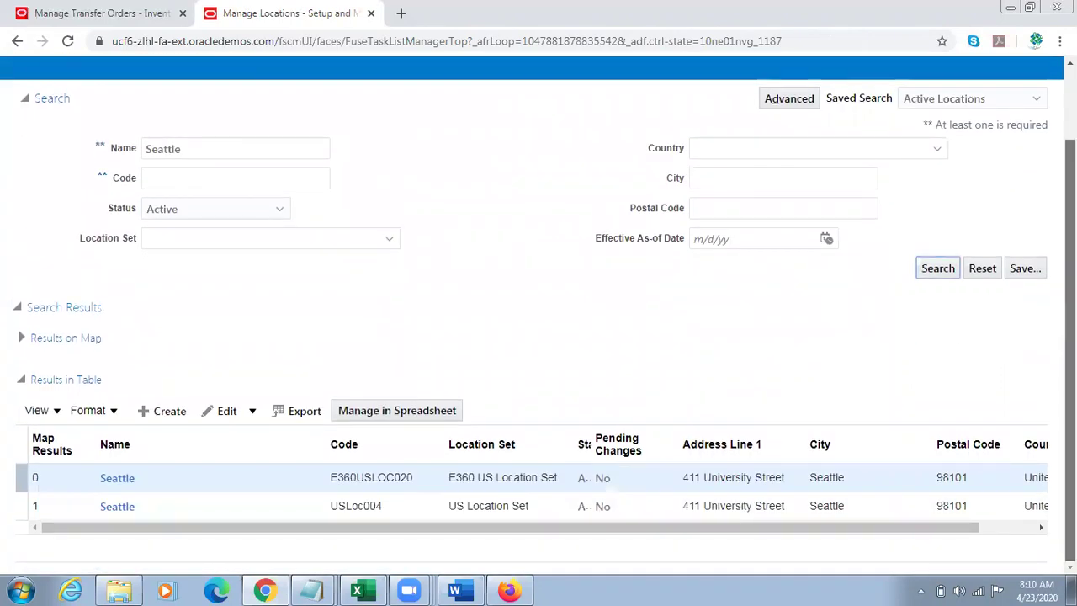
double_click(192, 149)
left_click(911, 423)
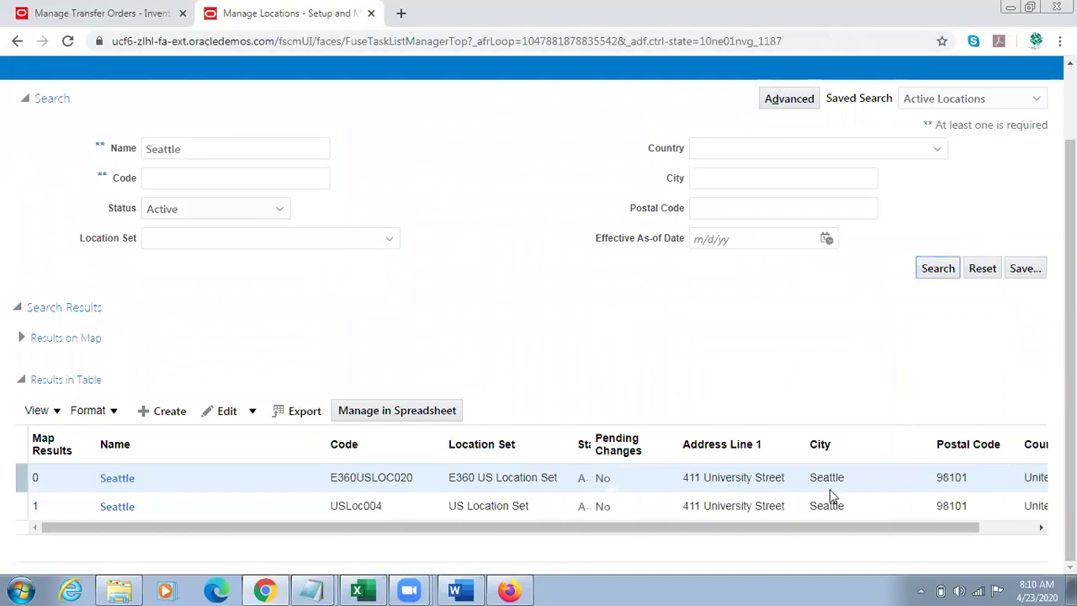
left_click_drag(629, 525, 504, 519)
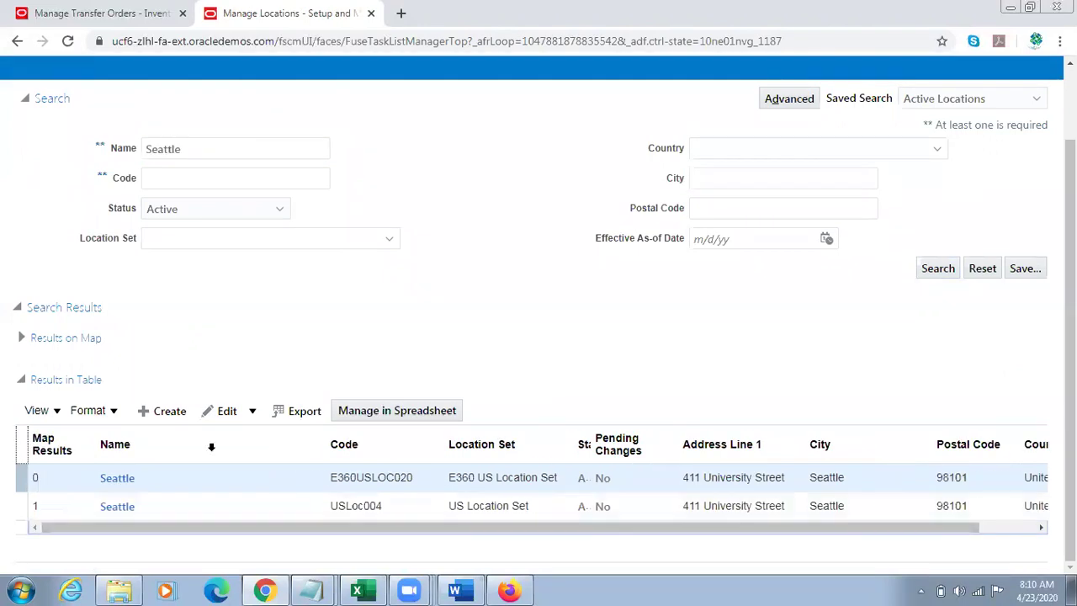
left_click(120, 480)
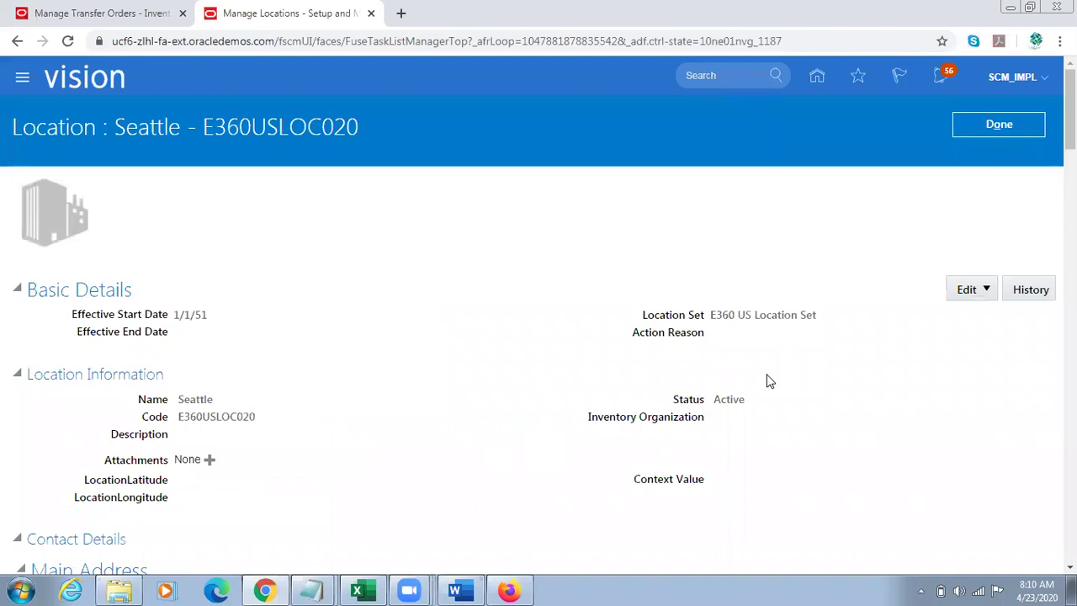
triple_click(649, 416)
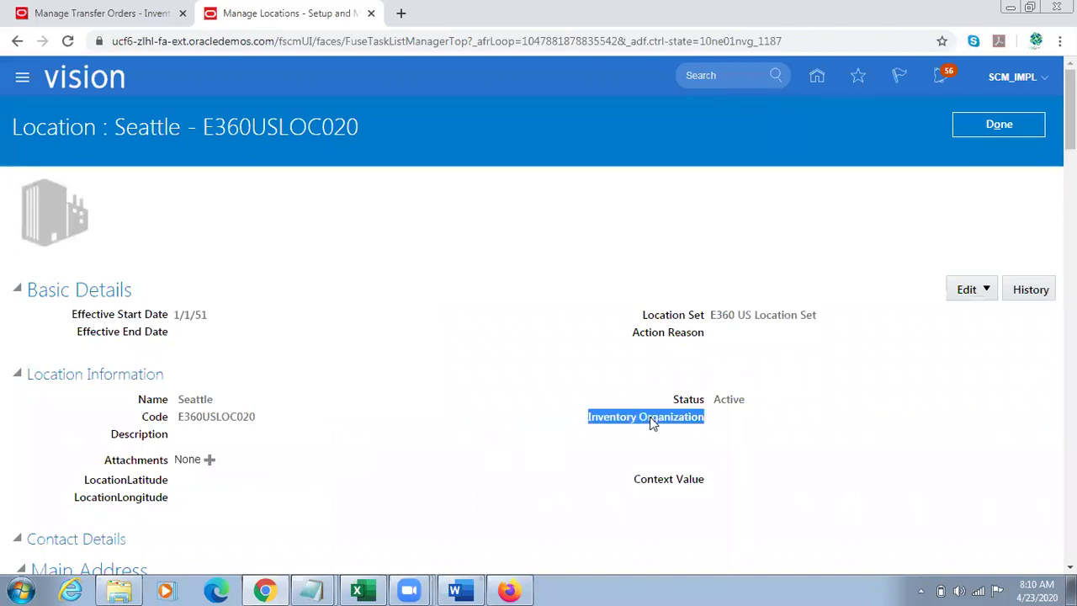
left_click(995, 124)
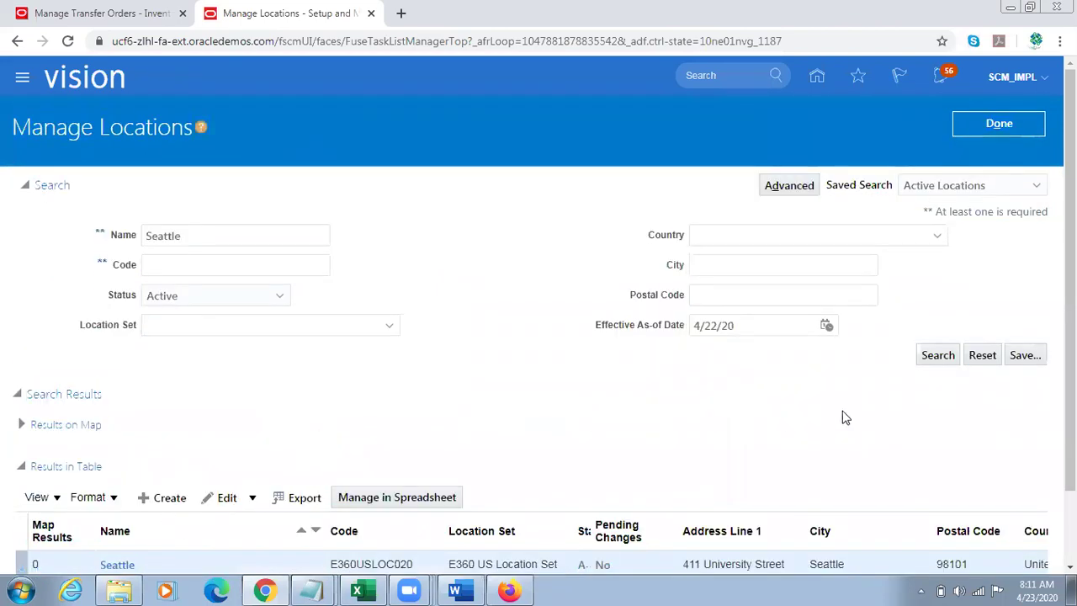
Step: Open Seattle location USLoc004, confirm its Seattle inventory organization, and return to the transfer orders
scroll(841, 416, "down", 1)
left_click(120, 506)
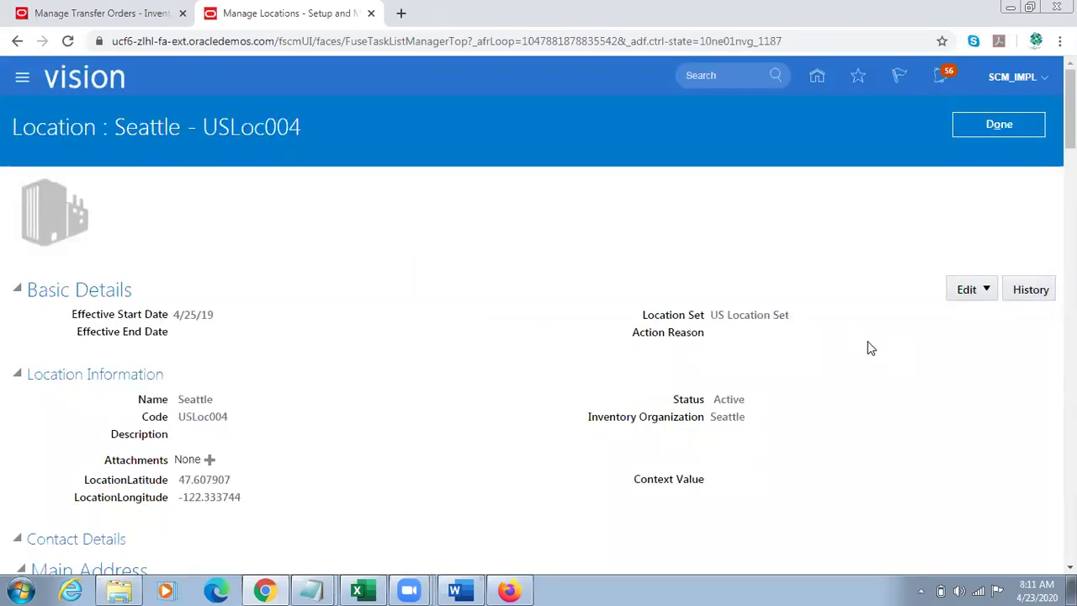
scroll(538, 320, "down", 2)
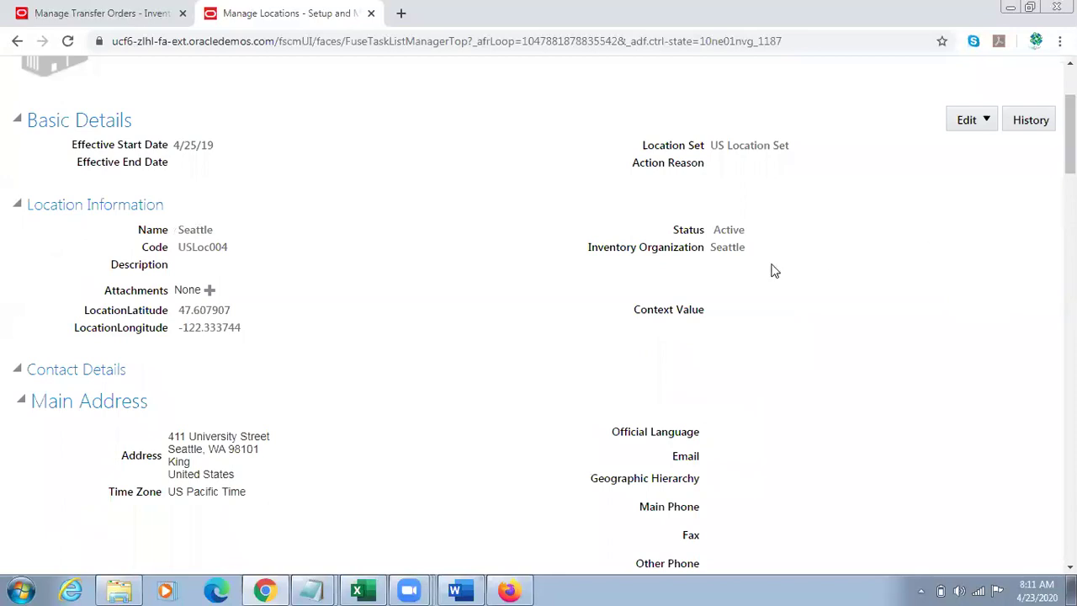
double_click(739, 256)
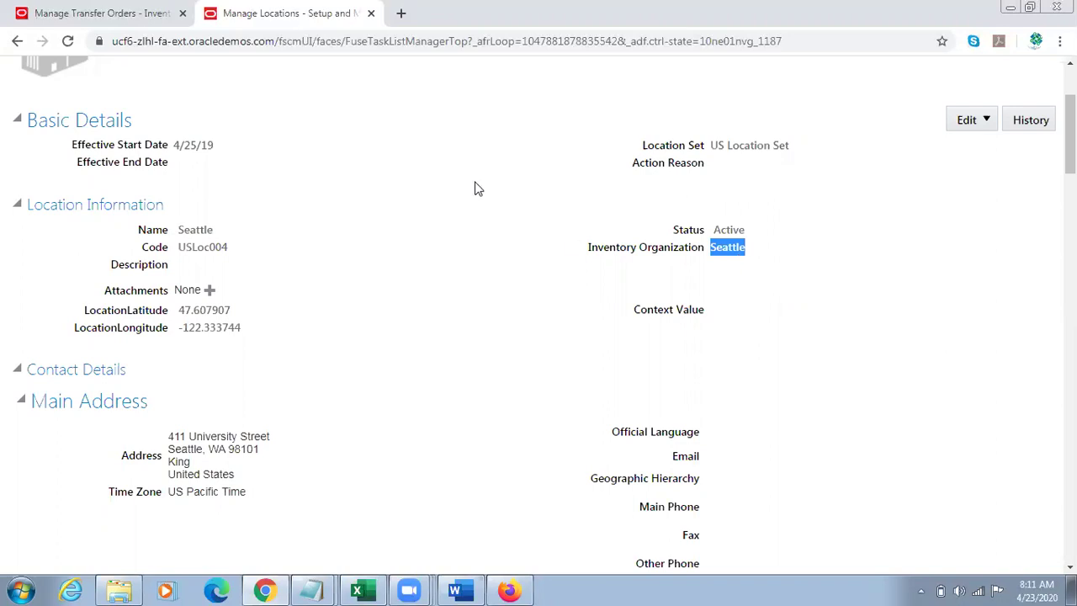
scroll(539, 336, "up", 2)
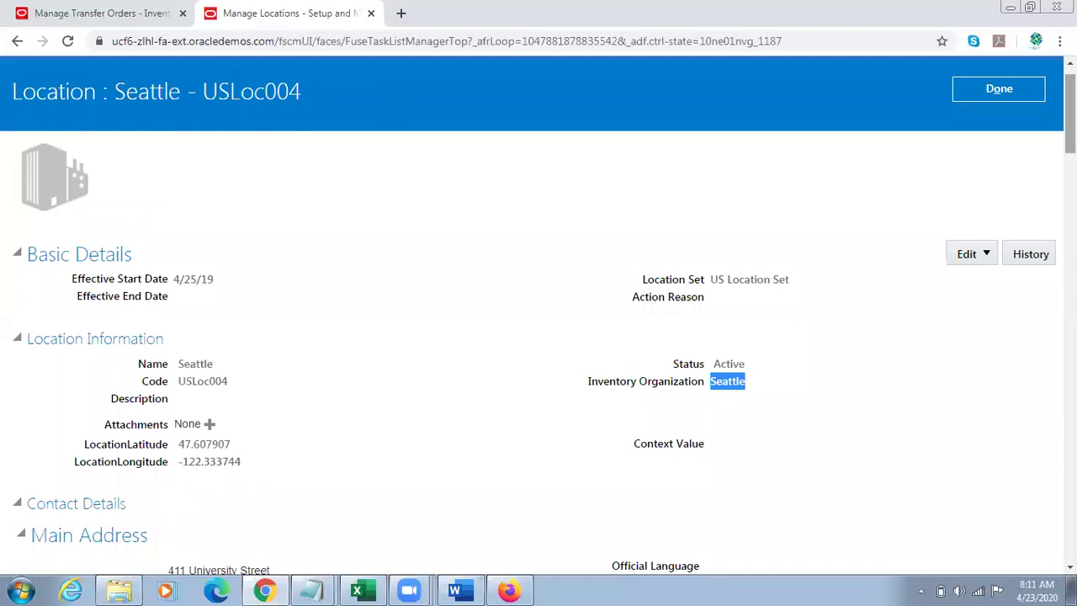
left_click(358, 135)
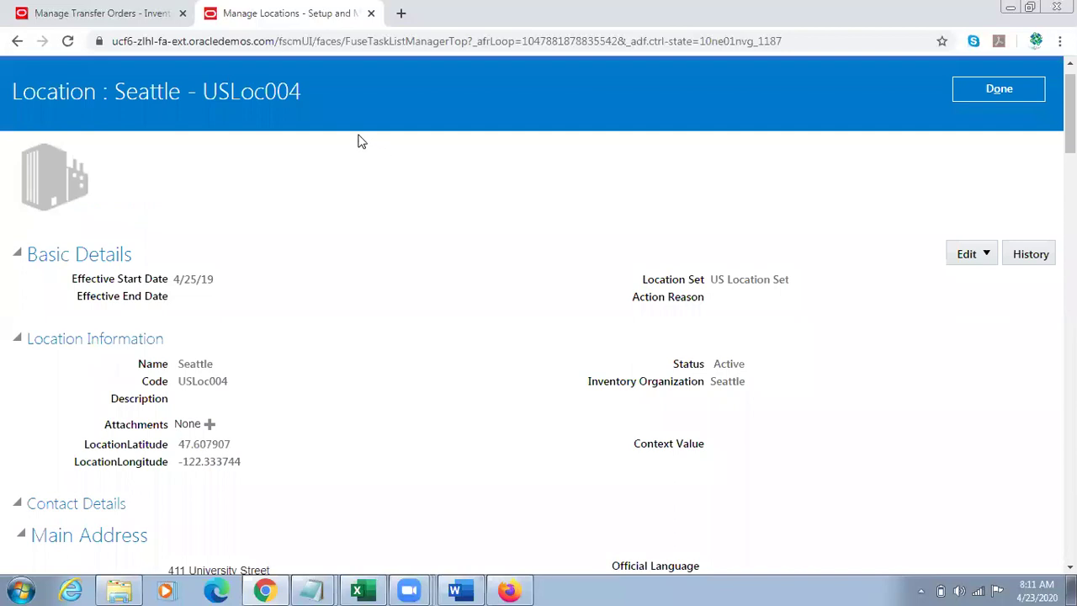
left_click(139, 14)
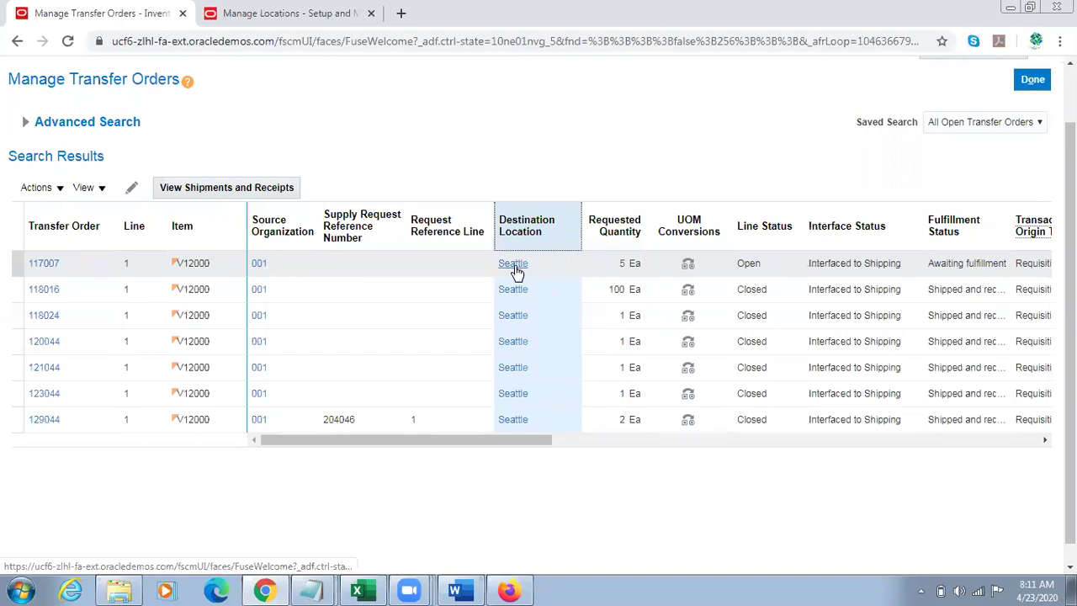
Step: Check the Seattle destination address in the transfer order results, then go to the home page
mouse_move(516, 271)
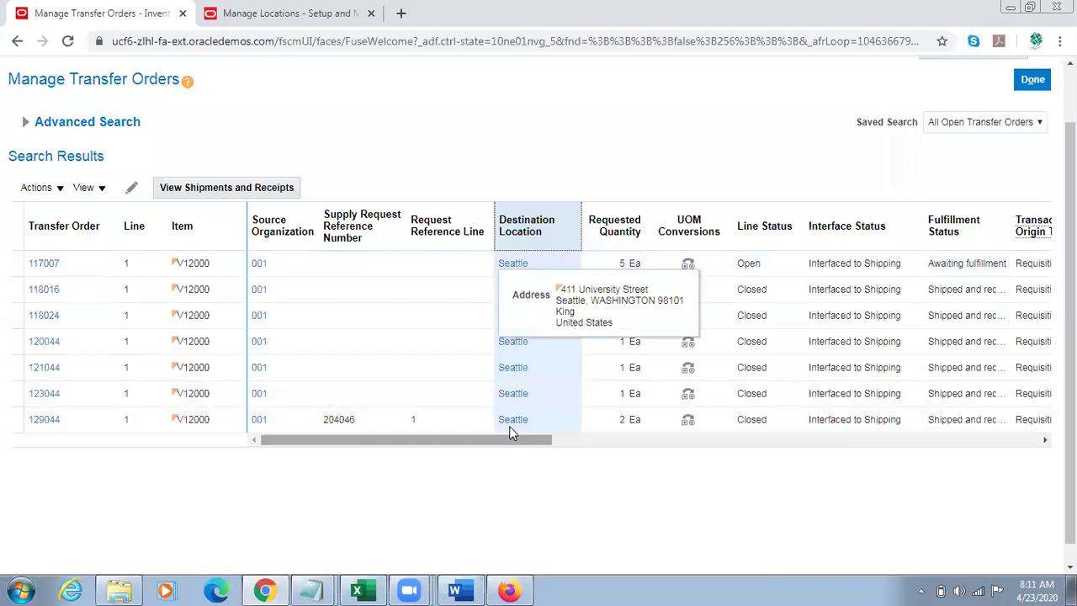
left_click_drag(427, 446, 422, 424)
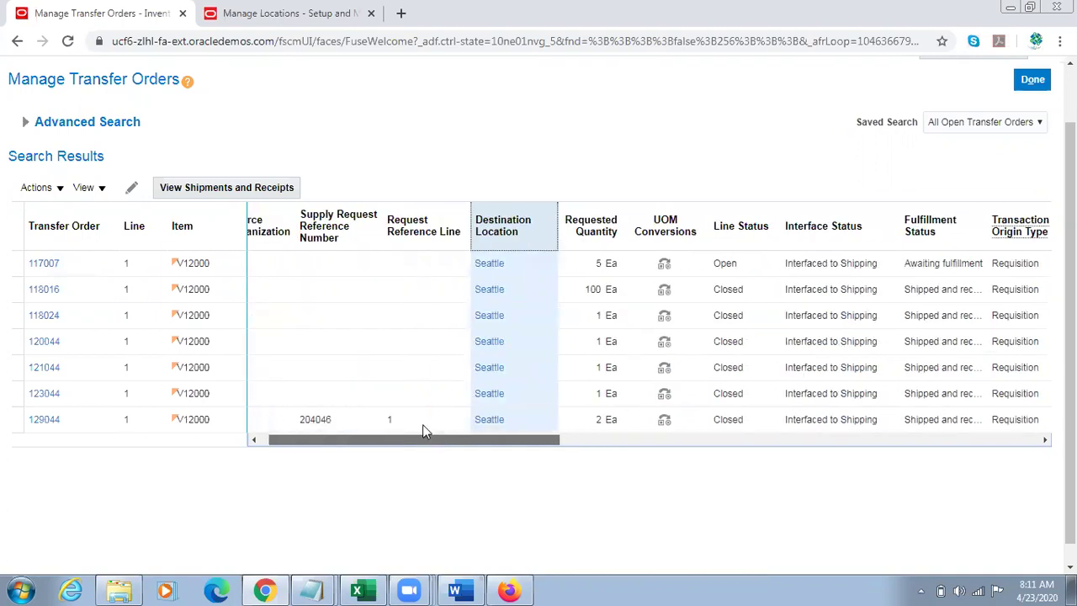
scroll(852, 98, "up", 2)
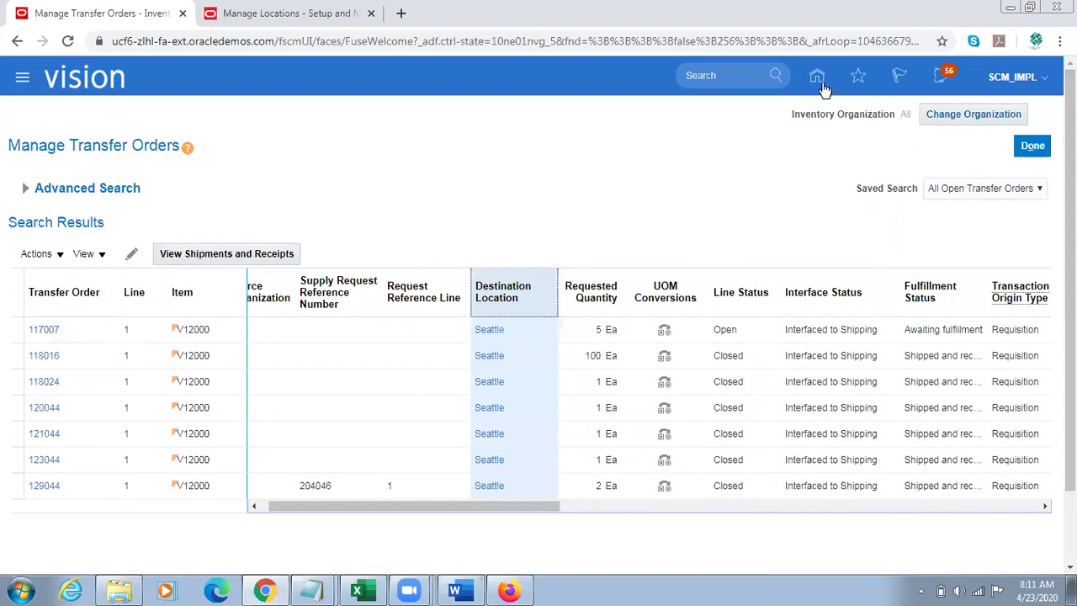
left_click(817, 79)
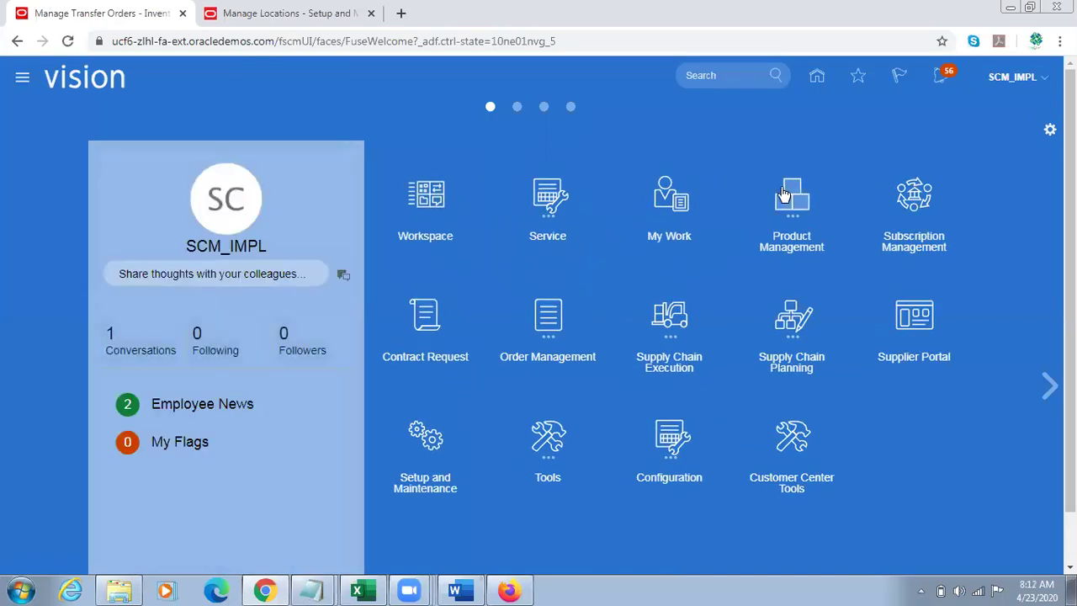
left_click(791, 198)
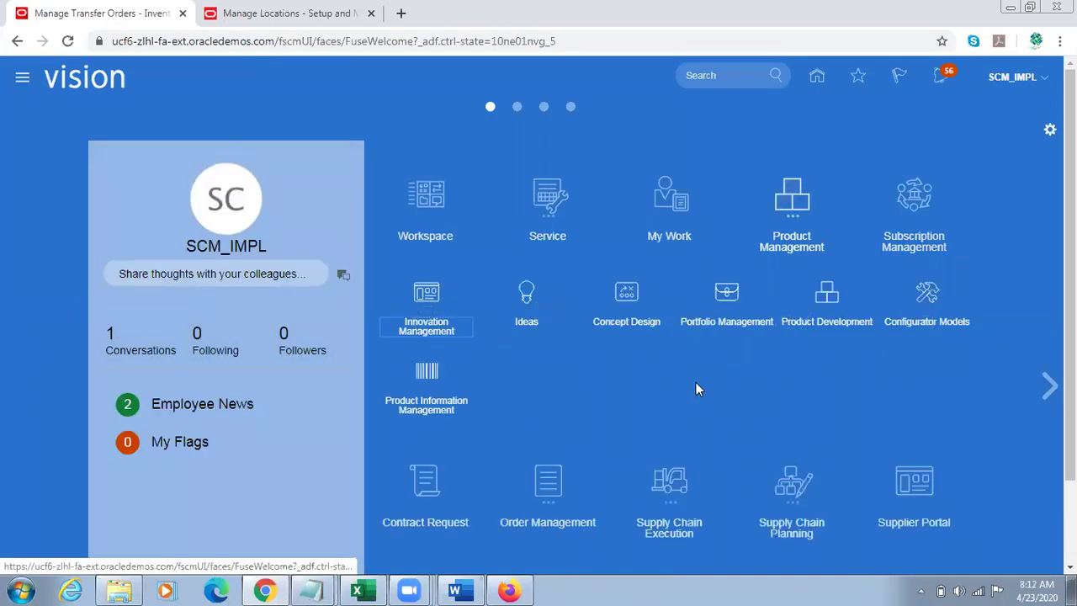
Step: Start a new item in Product Information Management with organization 000
left_click(427, 373)
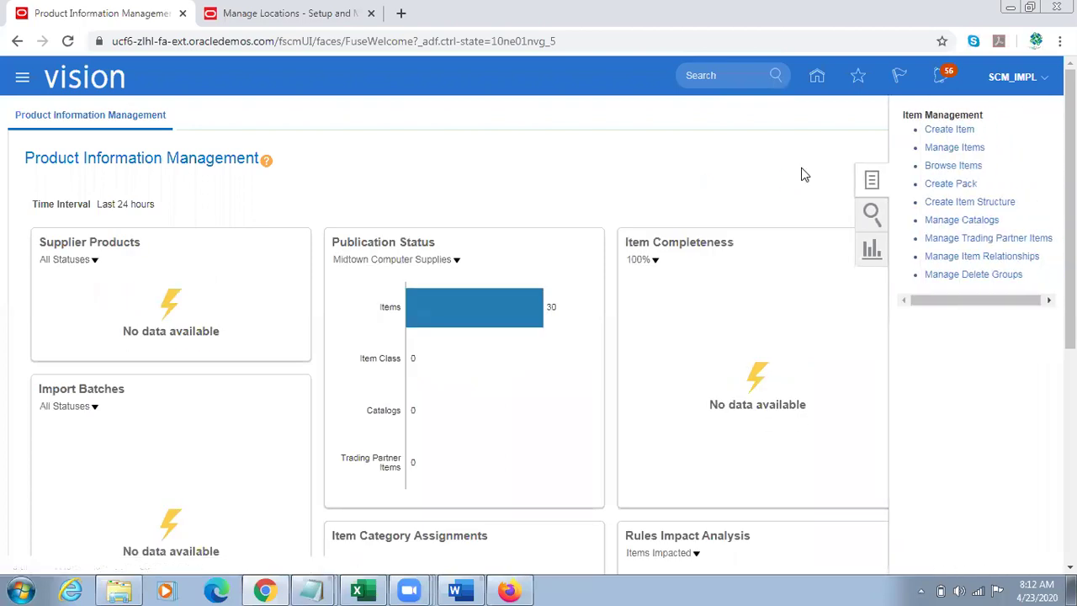
left_click(969, 132)
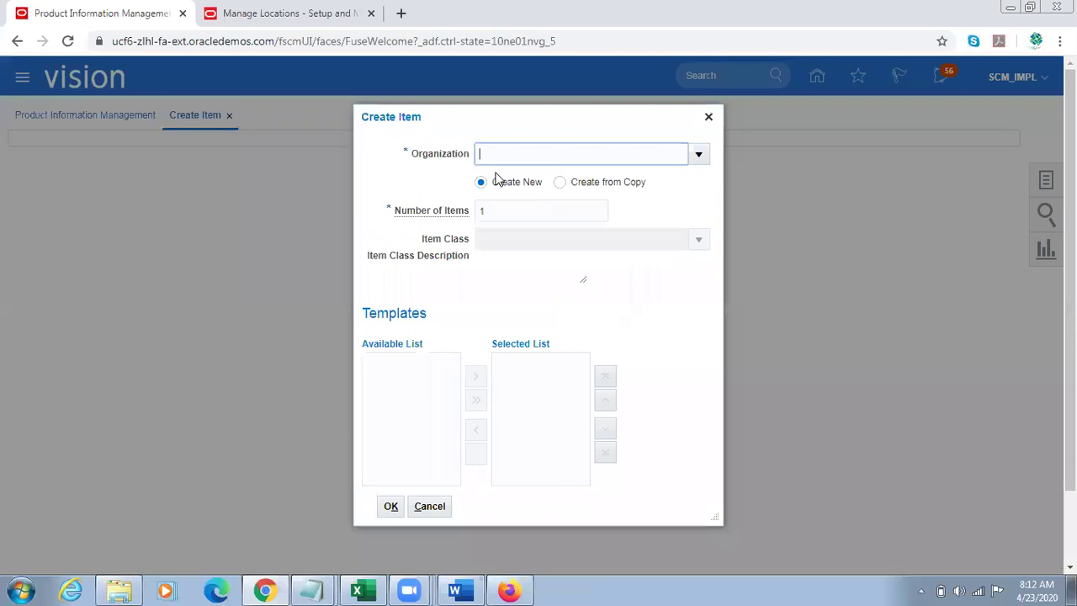
type("001")
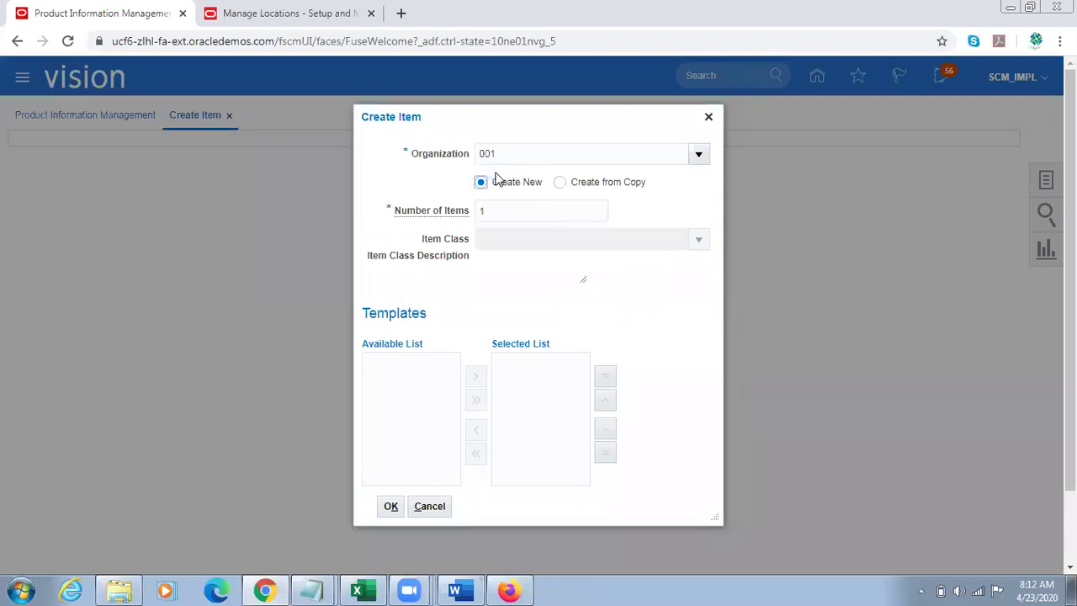
key("Tab")
left_click(695, 421)
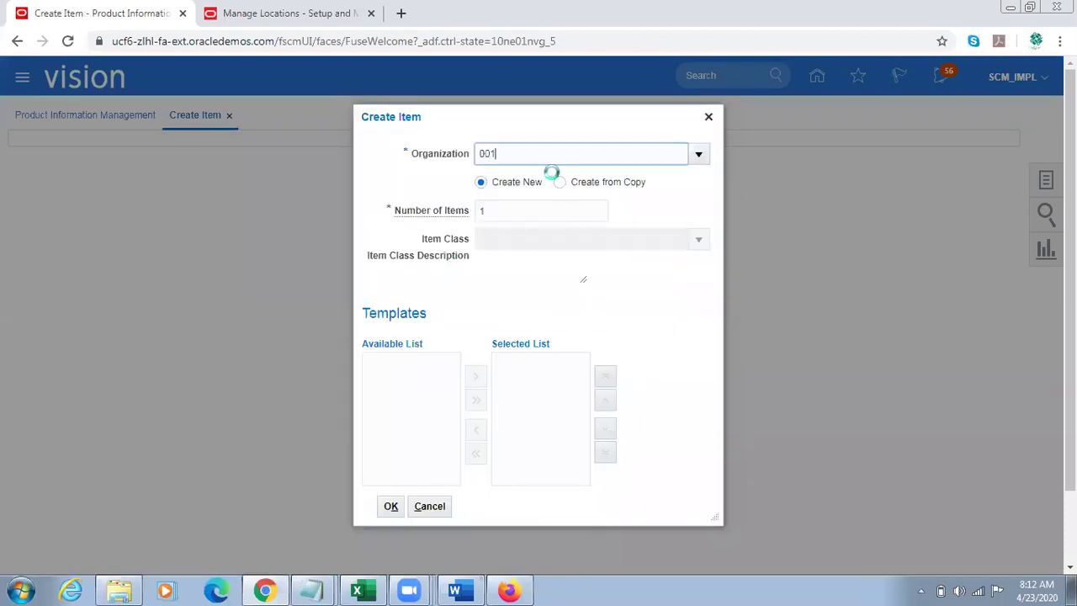
key("Tab")
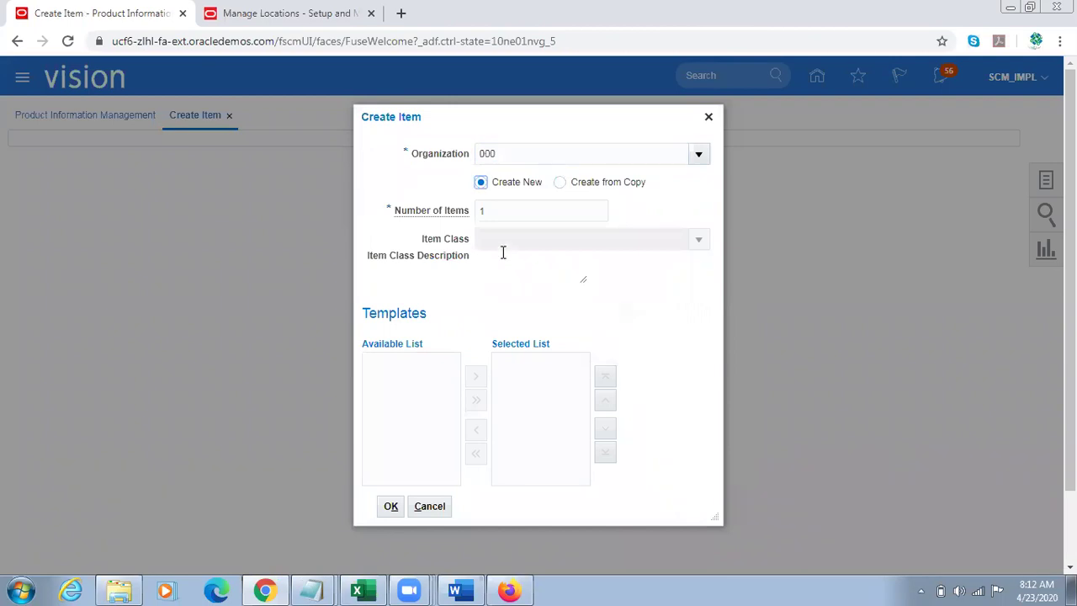
Step: Set item class Root Item Class, replace FG - Design Items with the Purchased Item template, and confirm
left_click(499, 239)
type("Root Item Class")
key("Tab")
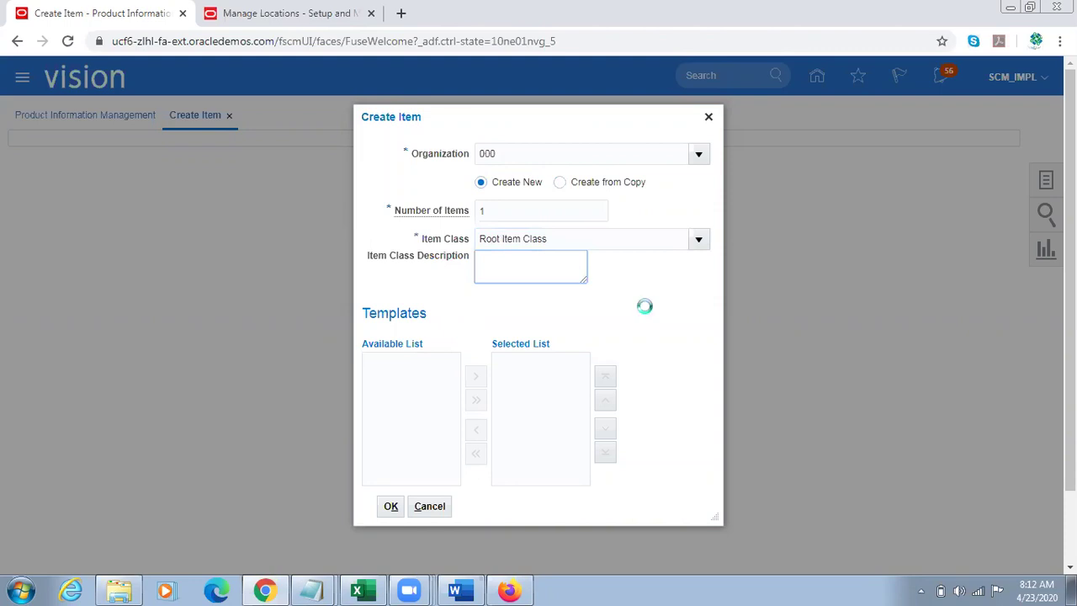
left_click(564, 362)
left_click(521, 432)
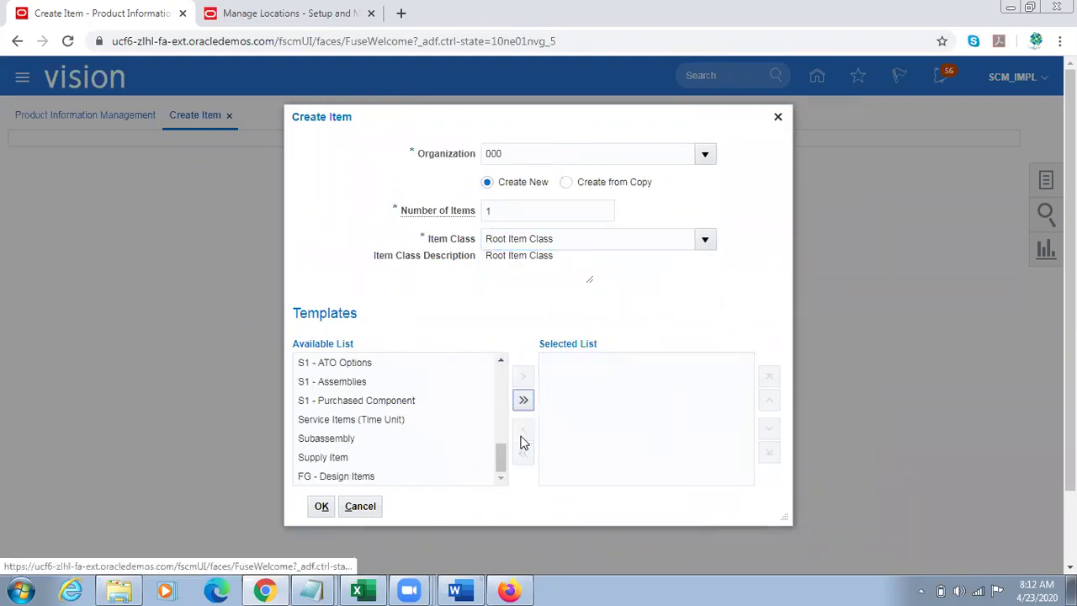
left_click_drag(498, 445, 498, 416)
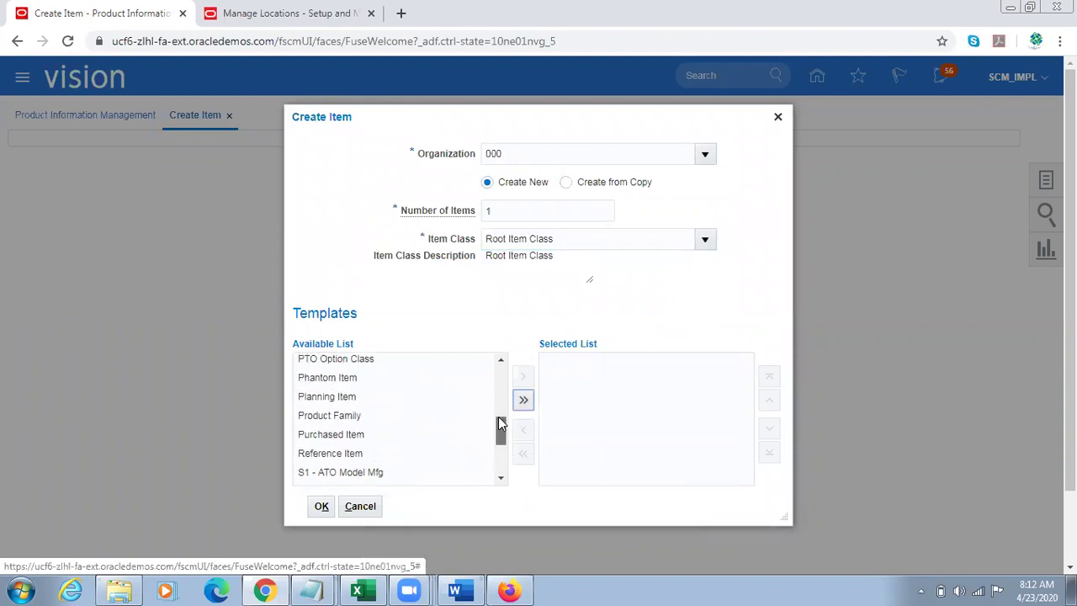
left_click(397, 435)
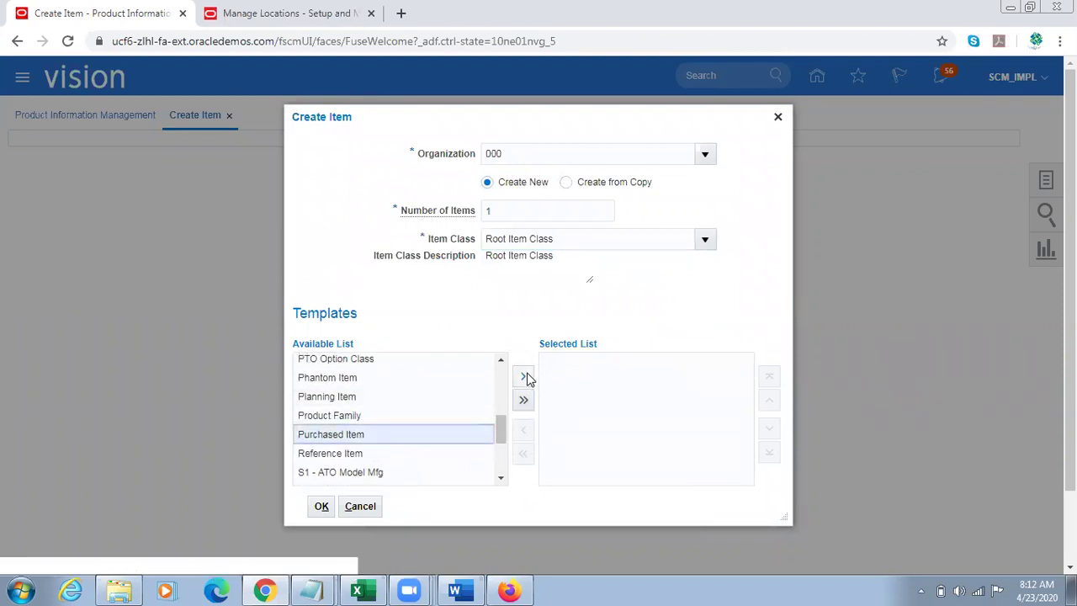
left_click(523, 376)
left_click(332, 505)
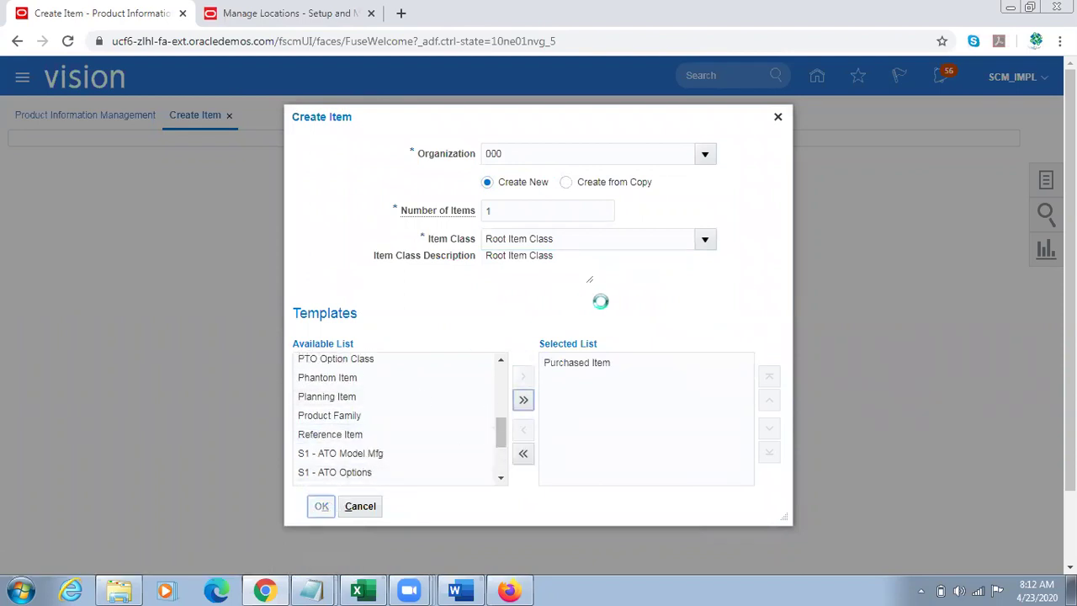
left_click(291, 351)
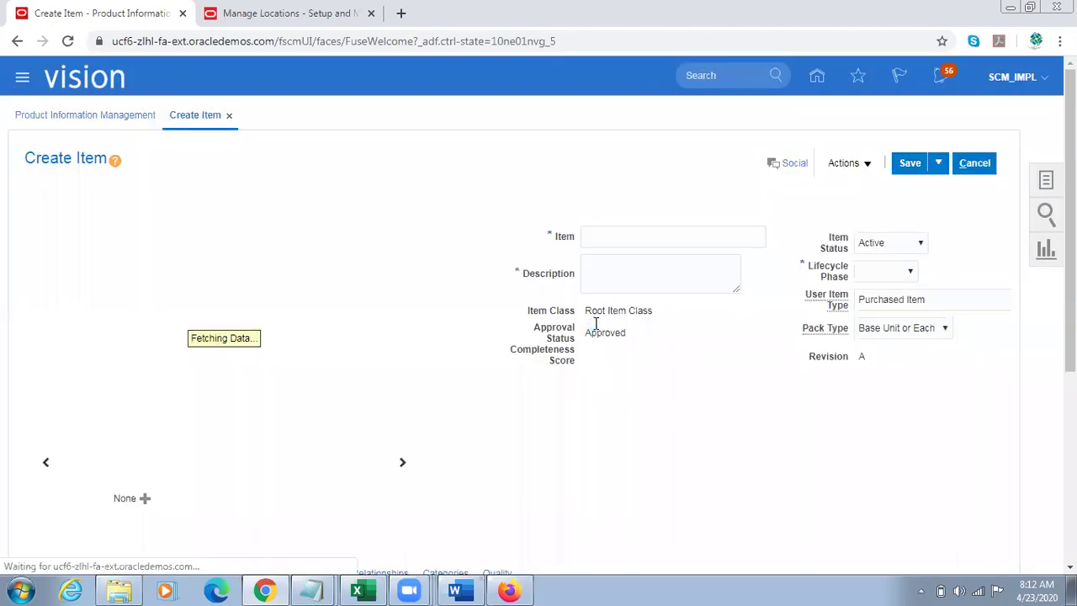
Step: Name the item TL Sample Item, copy that into Description, and choose lifecycle phase Production
left_click(616, 237)
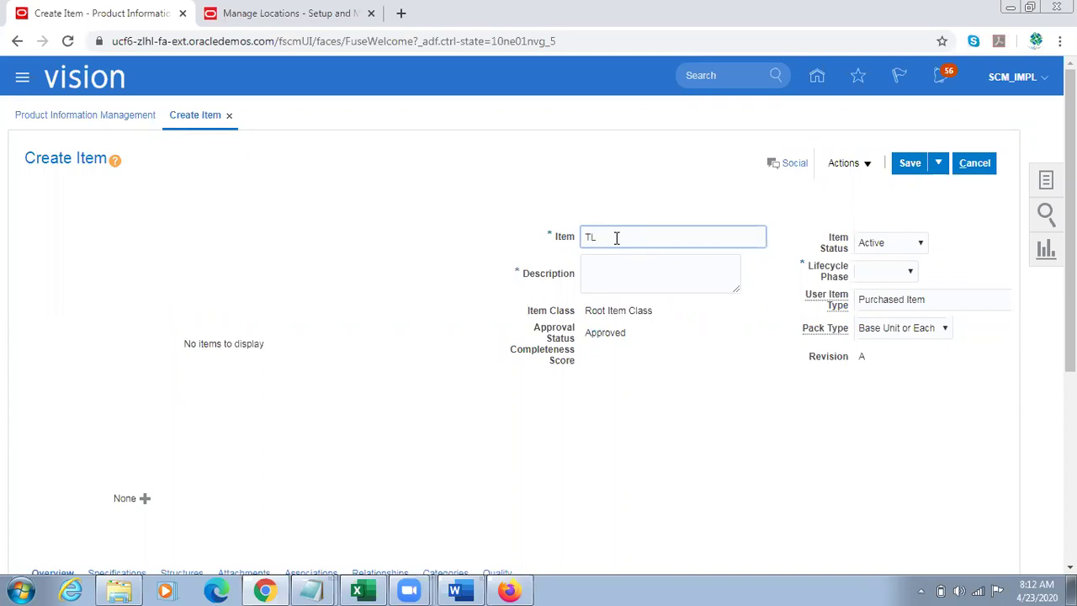
type("Sample Item")
key("ctrl+a")
key("ctrl+c")
key("Tab")
key("ctrl+v")
left_click(898, 271)
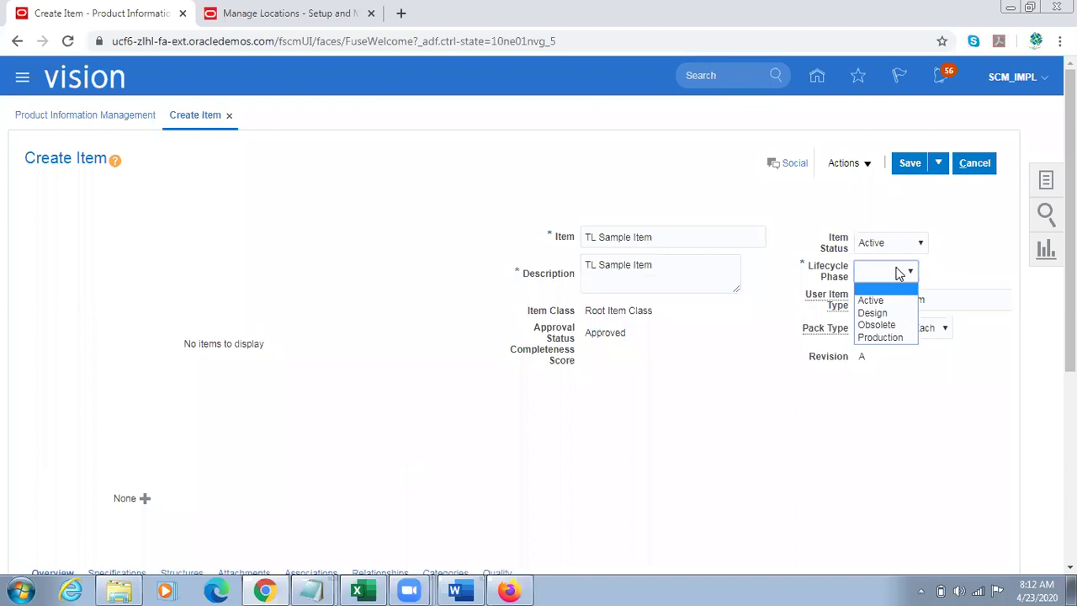
left_click(897, 337)
scroll(925, 324, "down", 5)
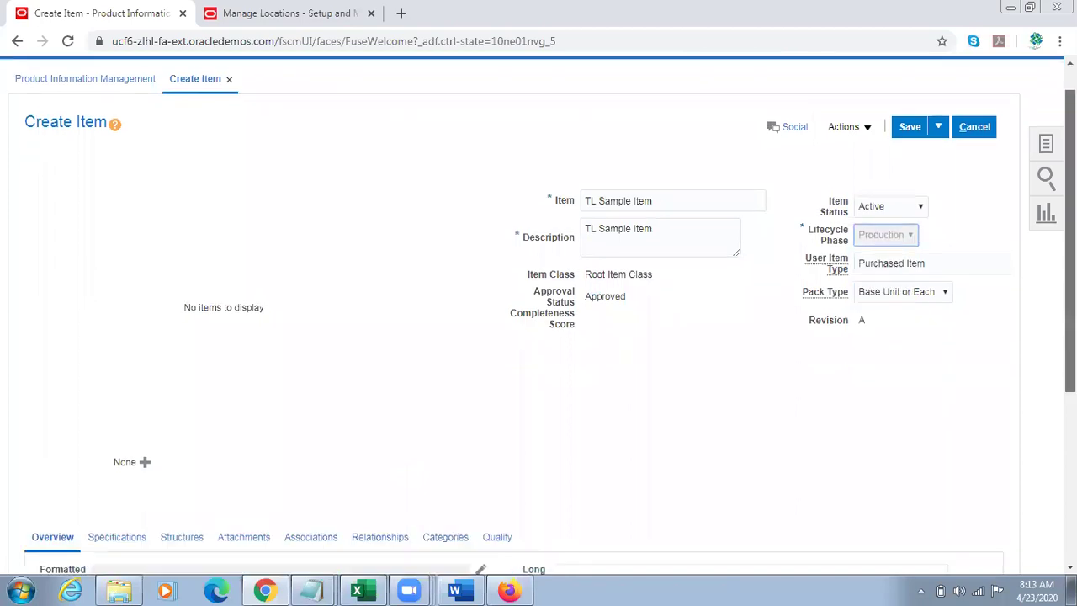
scroll(538, 336, "down", 1)
left_click(116, 279)
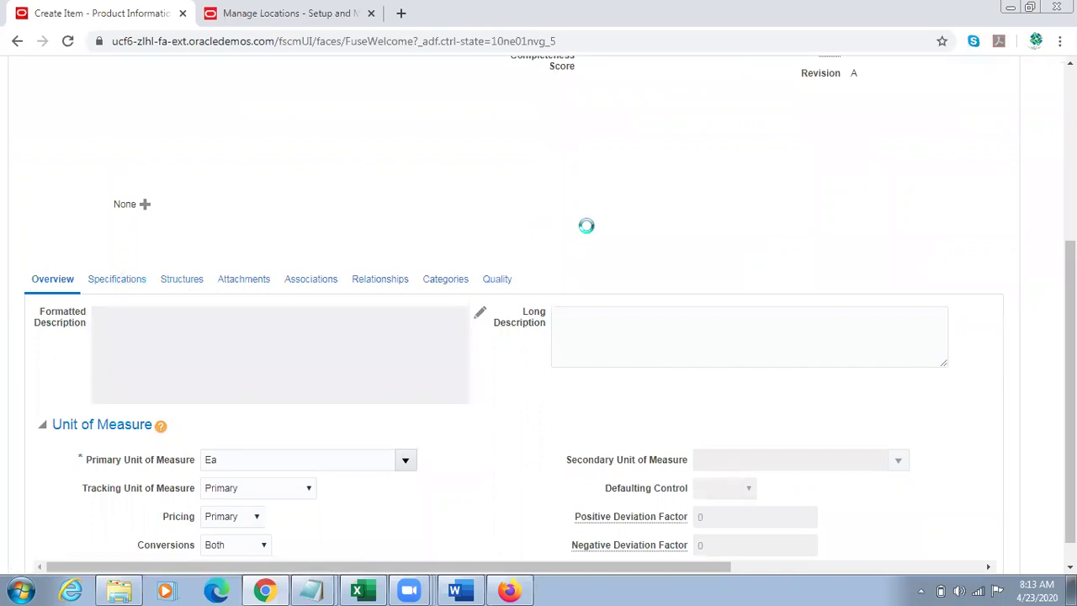
Step: Set Internally Transferable to Yes under Sales and Order Management so transfer orders are enabled
scroll(587, 233, "down", 2)
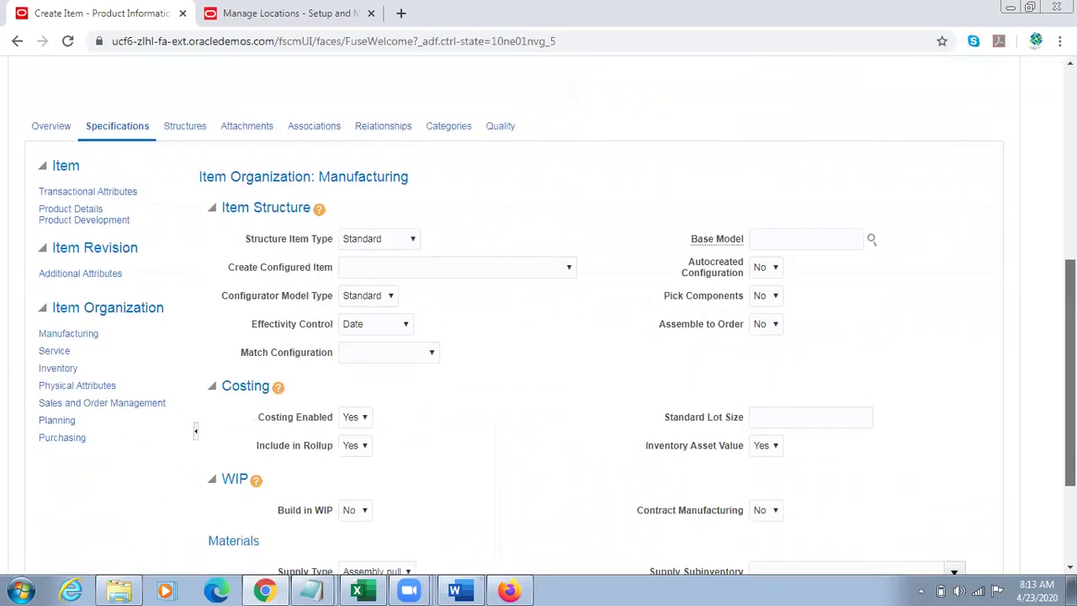
scroll(344, 312, "down", 1)
left_click(92, 336)
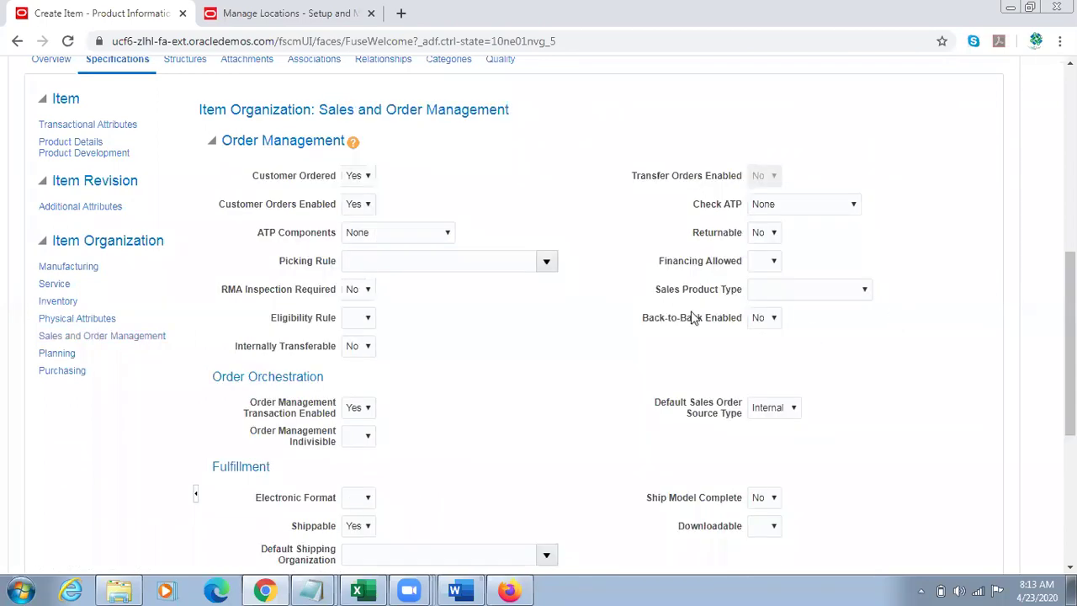
left_click(368, 346)
left_click(357, 375)
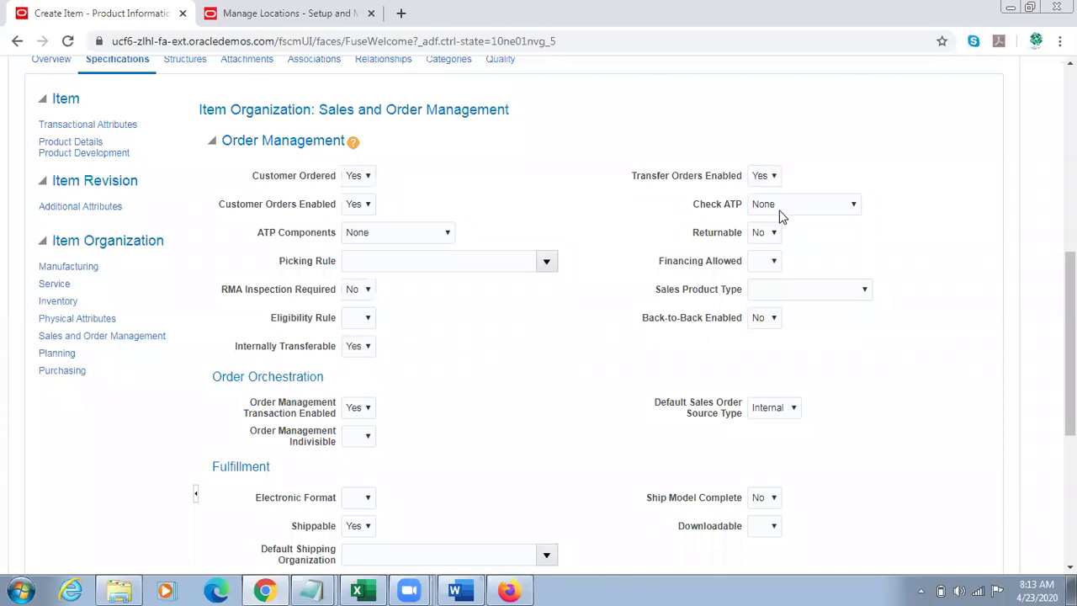
left_click_drag(658, 177, 719, 176)
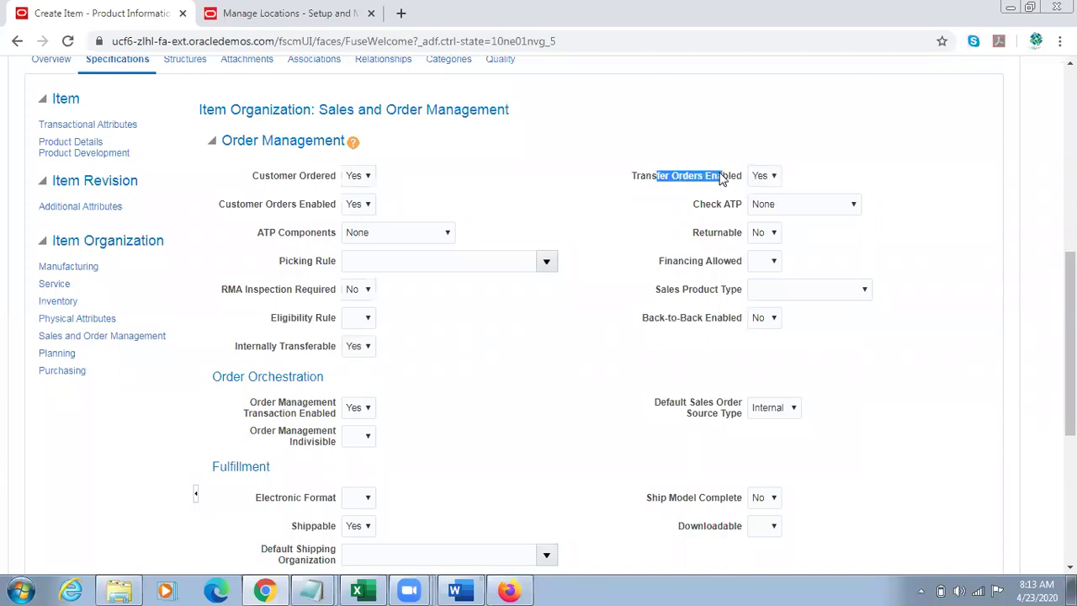
left_click(355, 349)
left_click(354, 364)
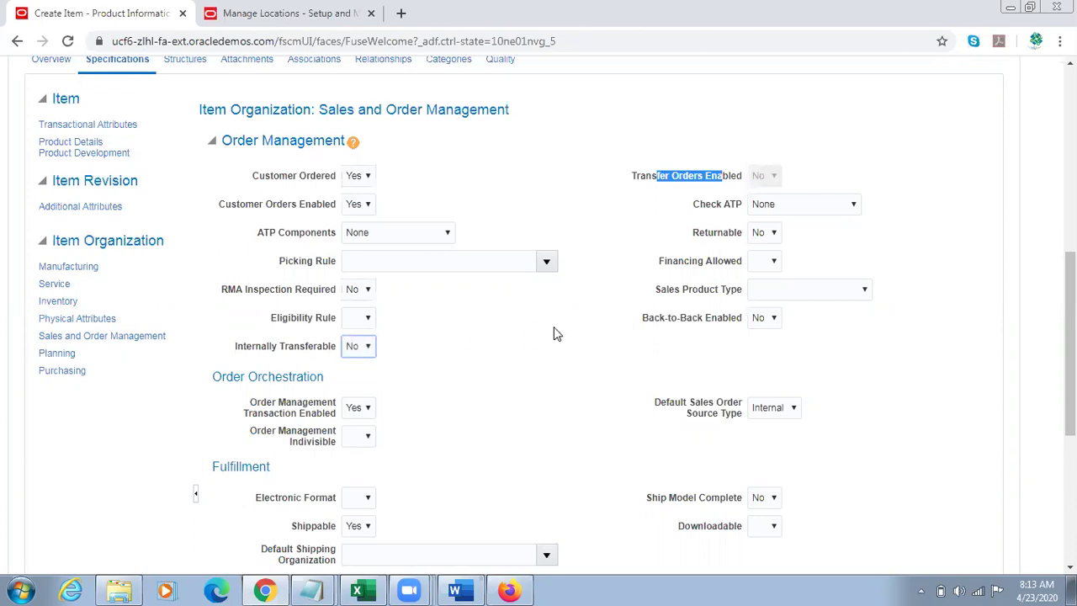
left_click(630, 289)
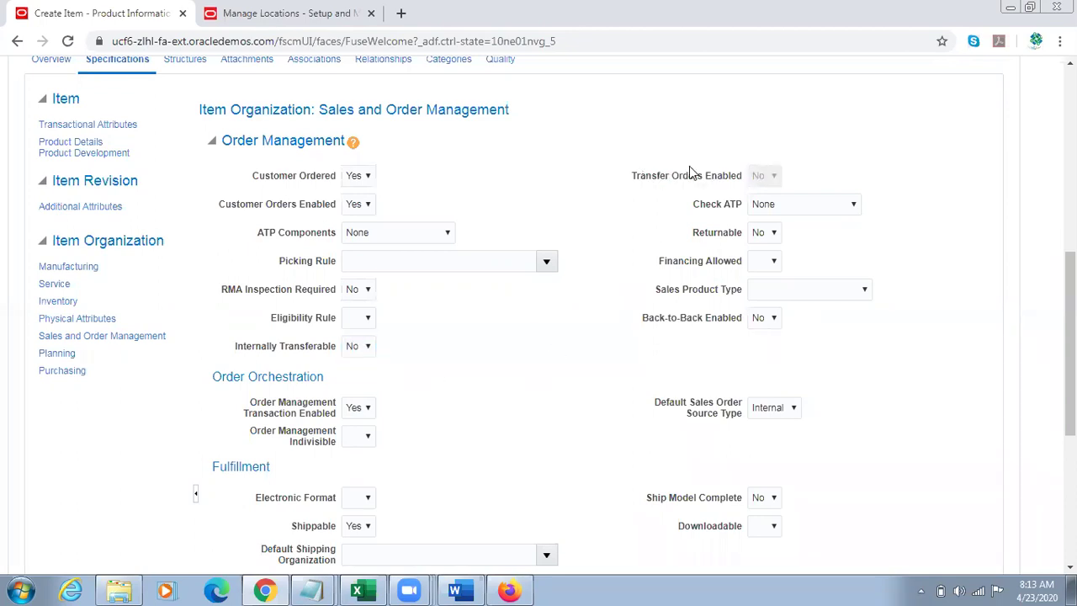
left_click_drag(744, 174, 640, 176)
left_click(367, 347)
left_click(363, 375)
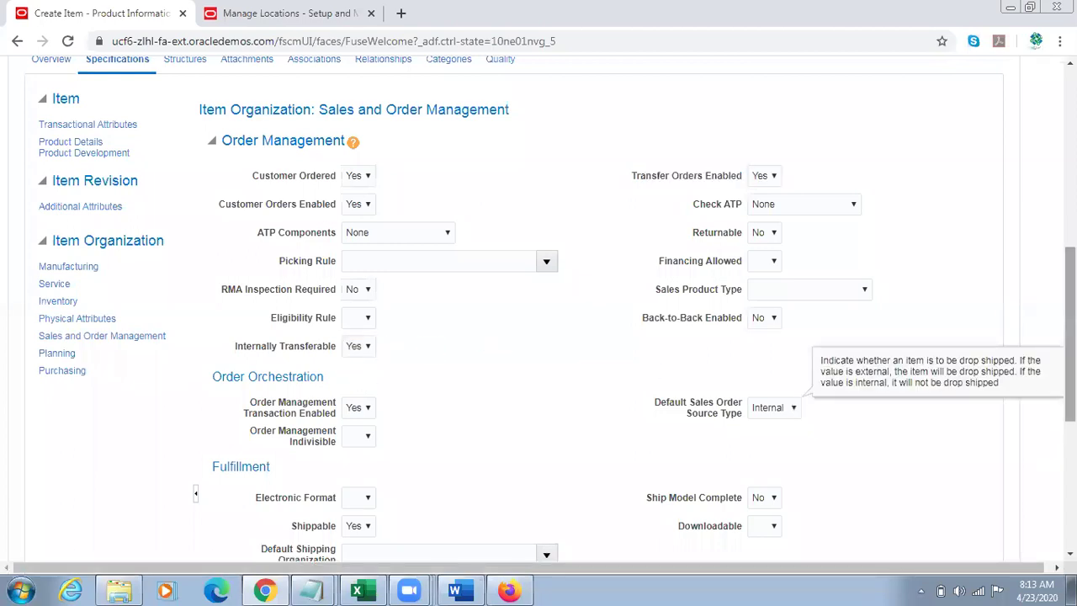
left_click(792, 408)
scroll(538, 311, "down", 1)
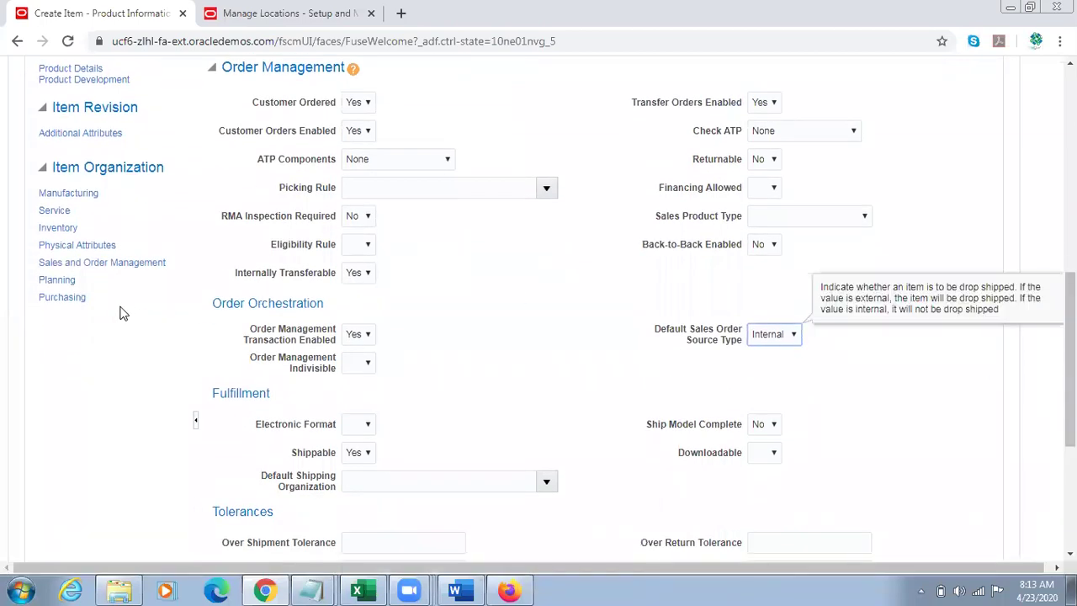
Step: Set the item's Planning Method to Not Planned in the Planning attributes
left_click(55, 280)
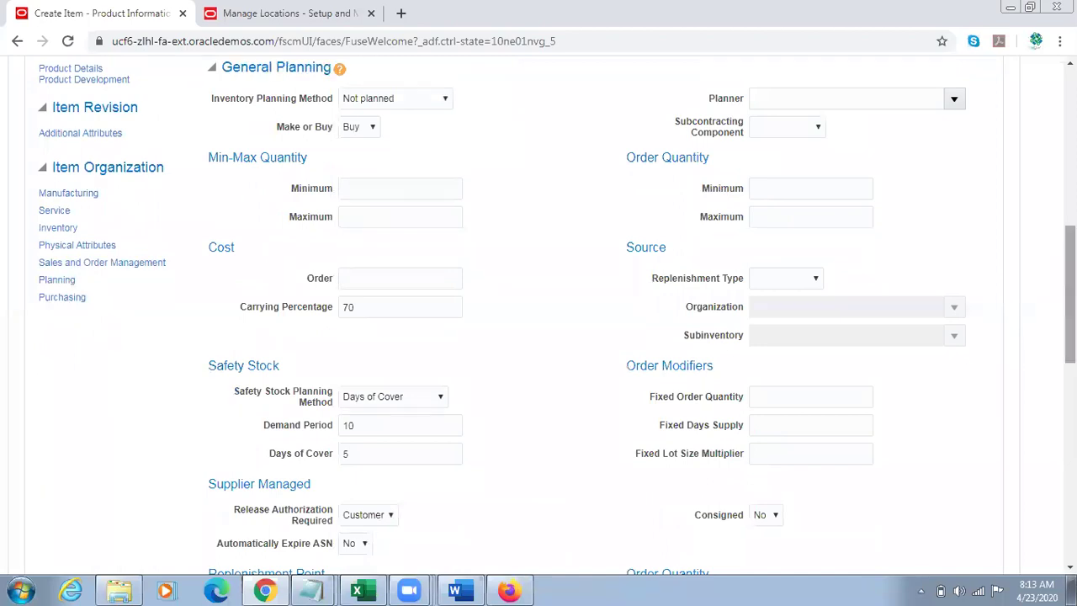
scroll(618, 370, "down", 5)
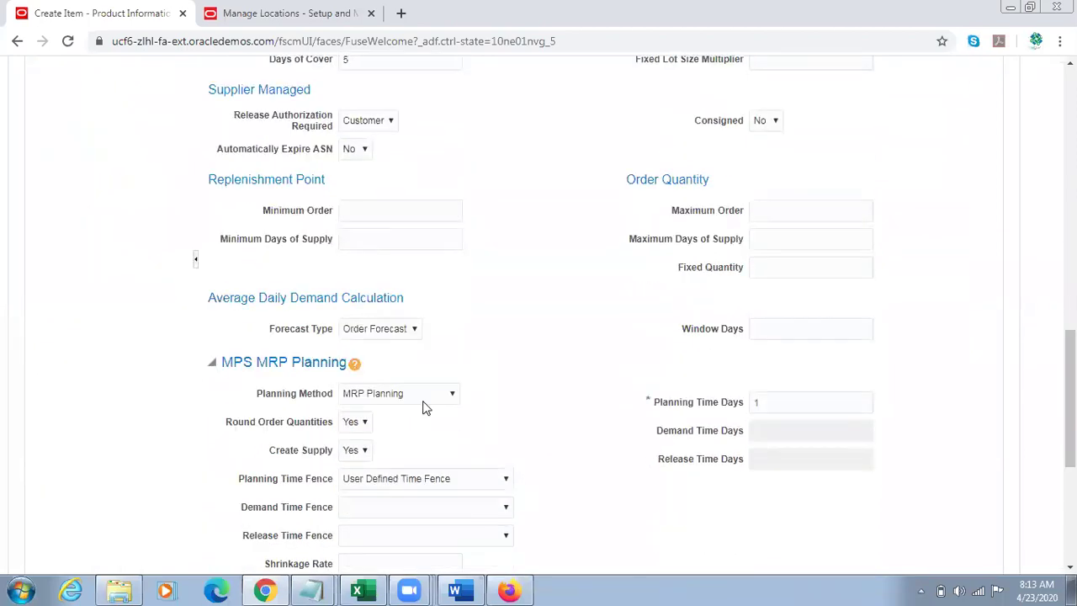
left_click(423, 401)
left_click(375, 471)
scroll(531, 390, "up", 10)
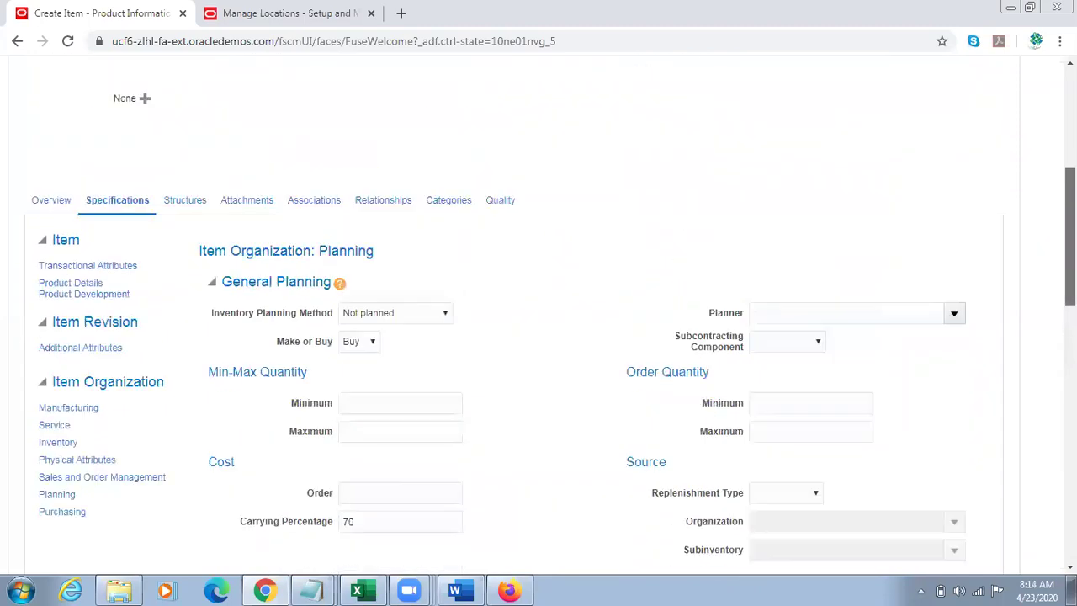
scroll(875, 223, "up", 3)
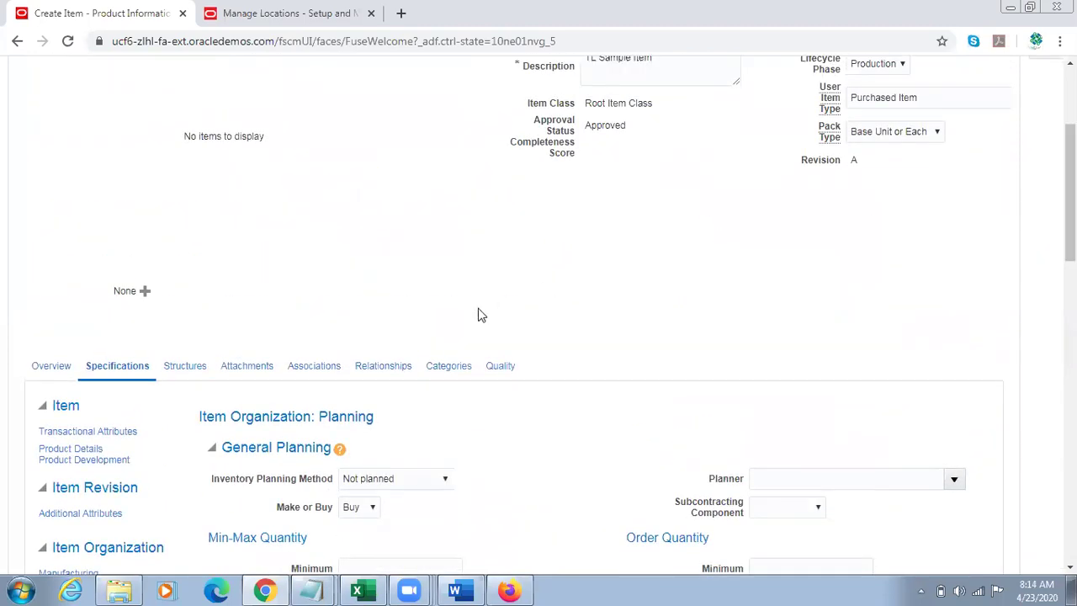
Step: Add organization 001 Seattle to the item's organization associations
left_click(296, 370)
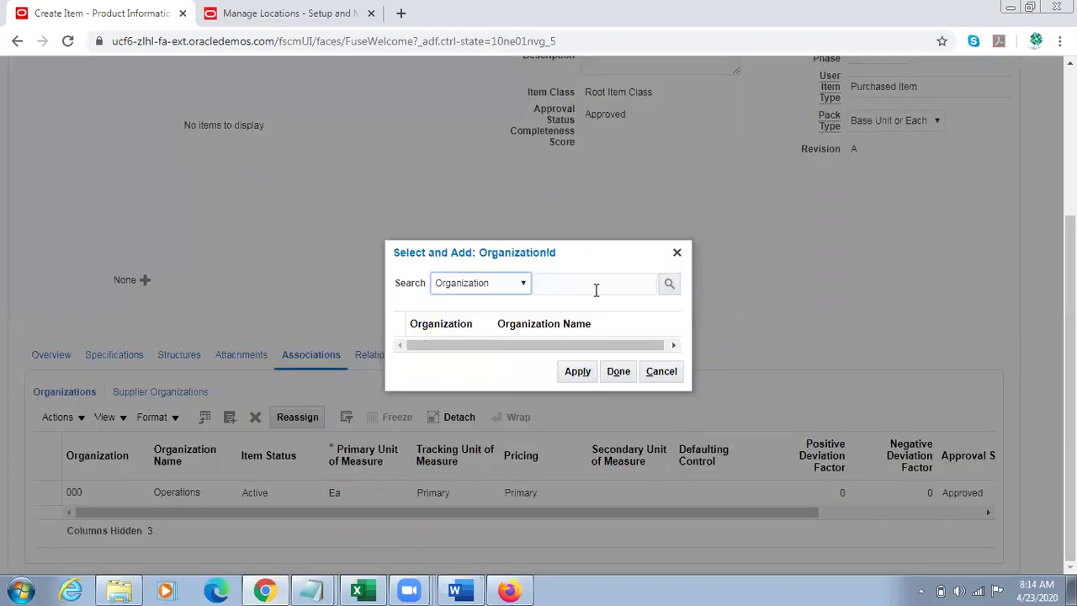
left_click(590, 288)
type("001")
key("Return")
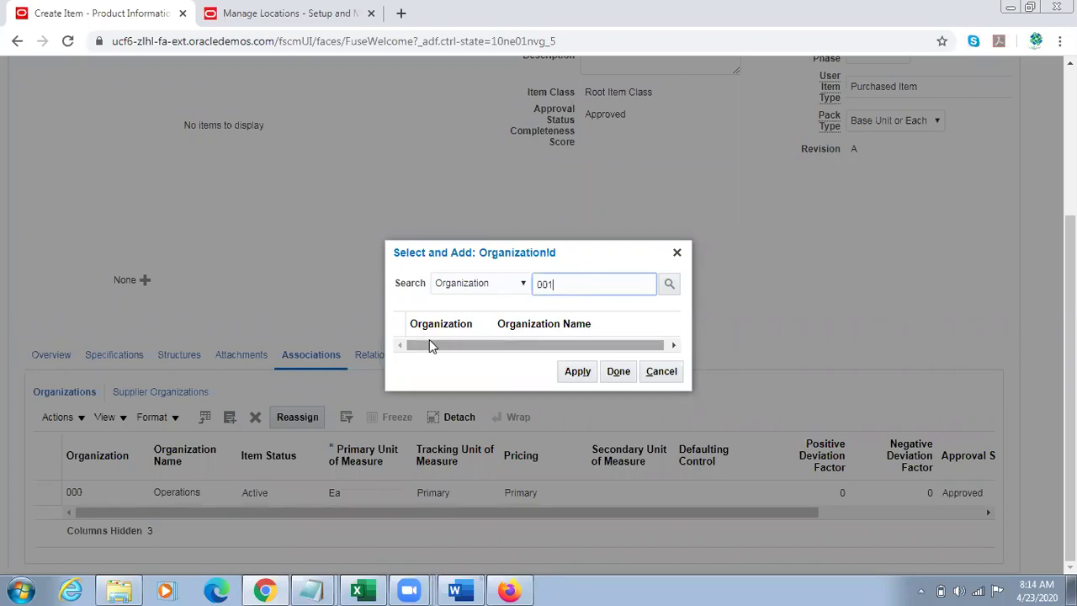
left_click(497, 336)
left_click(577, 389)
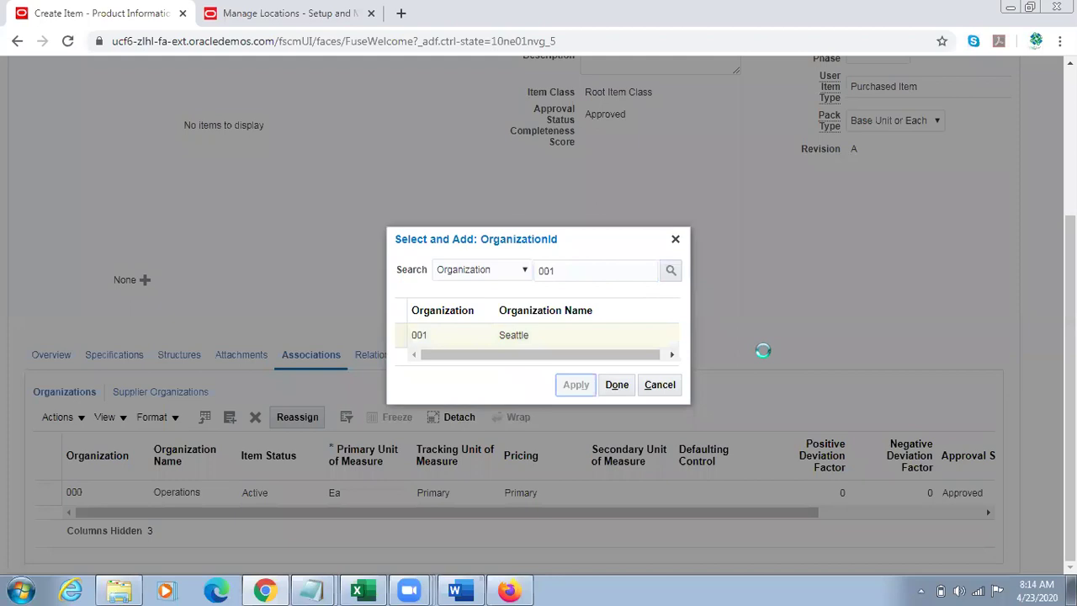
left_click(621, 385)
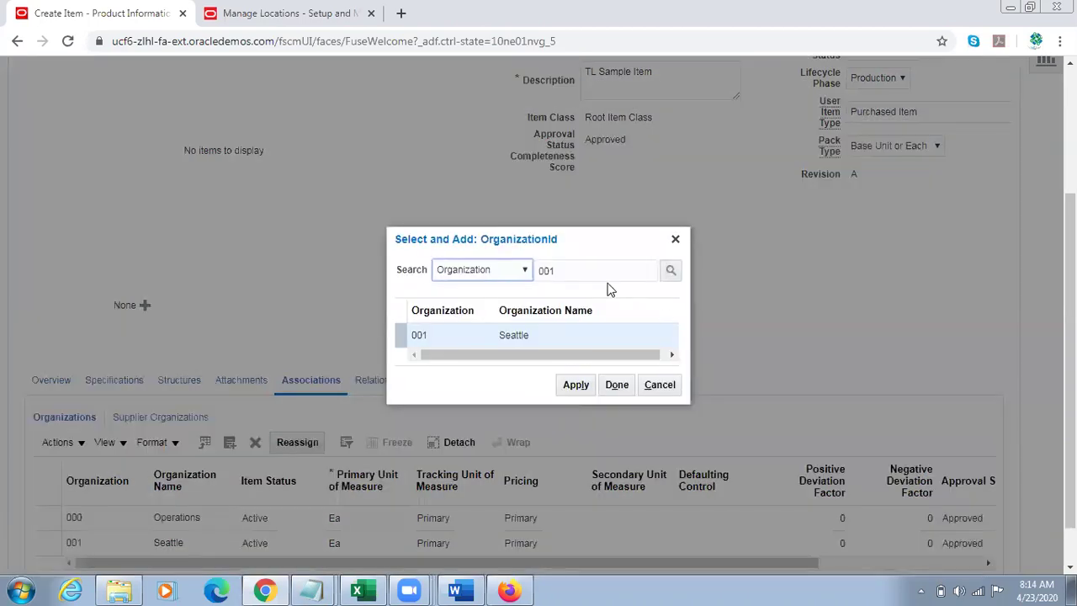
Step: Add organization 002 Atlanta to the item's organizations as well
left_click(601, 276)
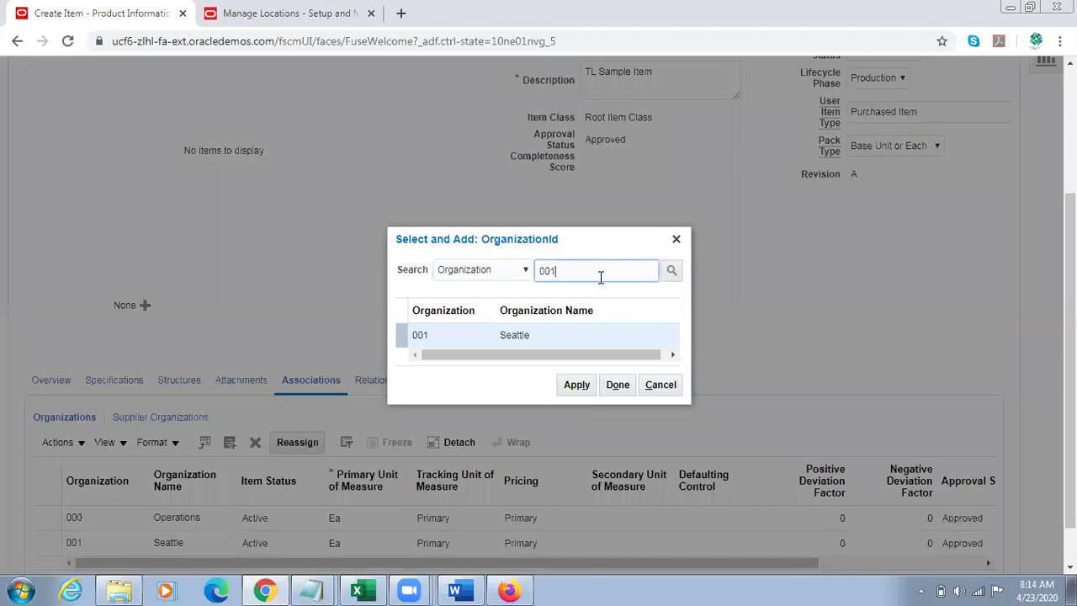
key("BackSpace")
type("2")
key("Return")
left_click(516, 336)
left_click(577, 384)
left_click(626, 385)
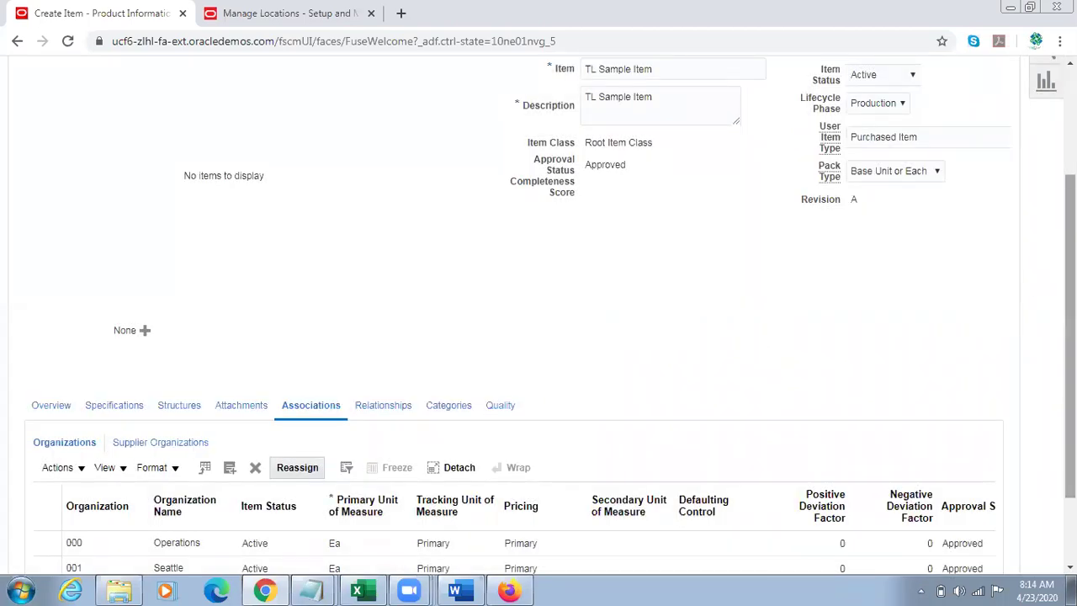
left_click_drag(1070, 291, 1070, 354)
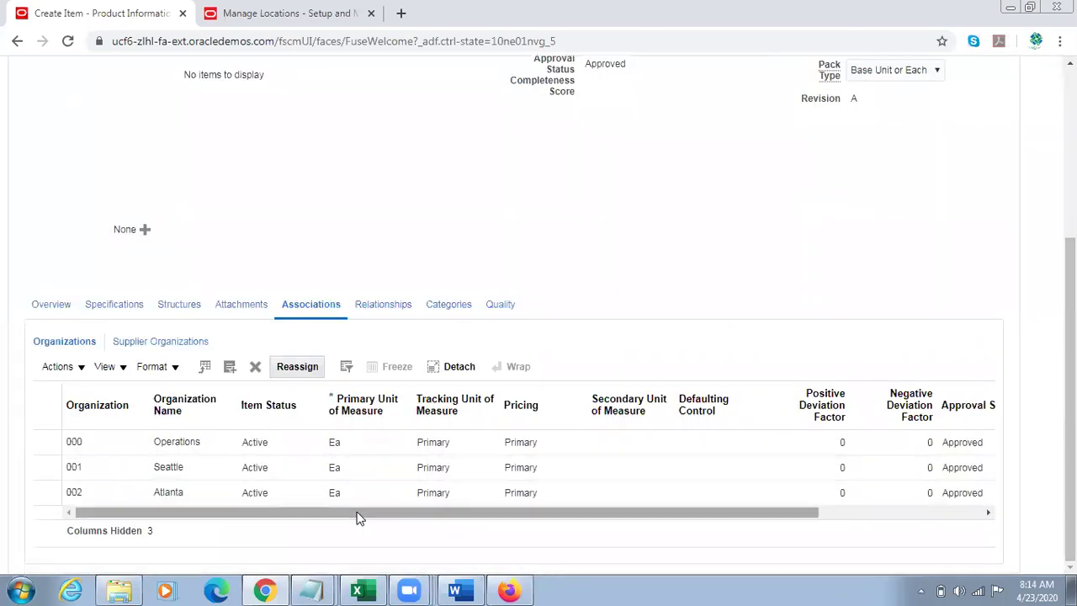
Step: Insert a new first line in the notes reading '001 Seattle' and '002 Atlanta'
mouse_move(313, 587)
left_click(310, 553)
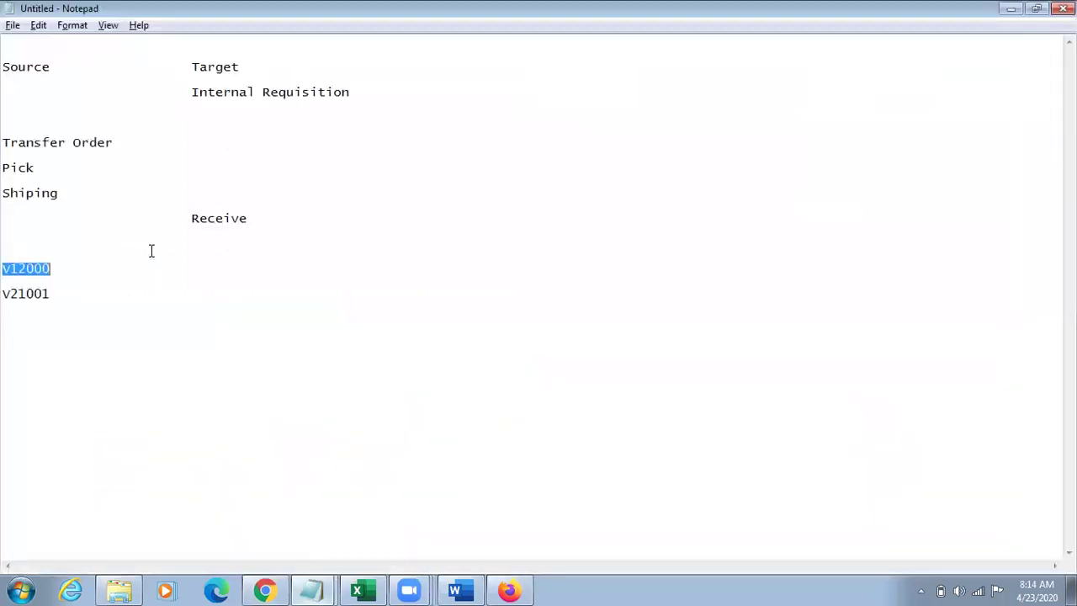
left_click(29, 46)
key("Return")
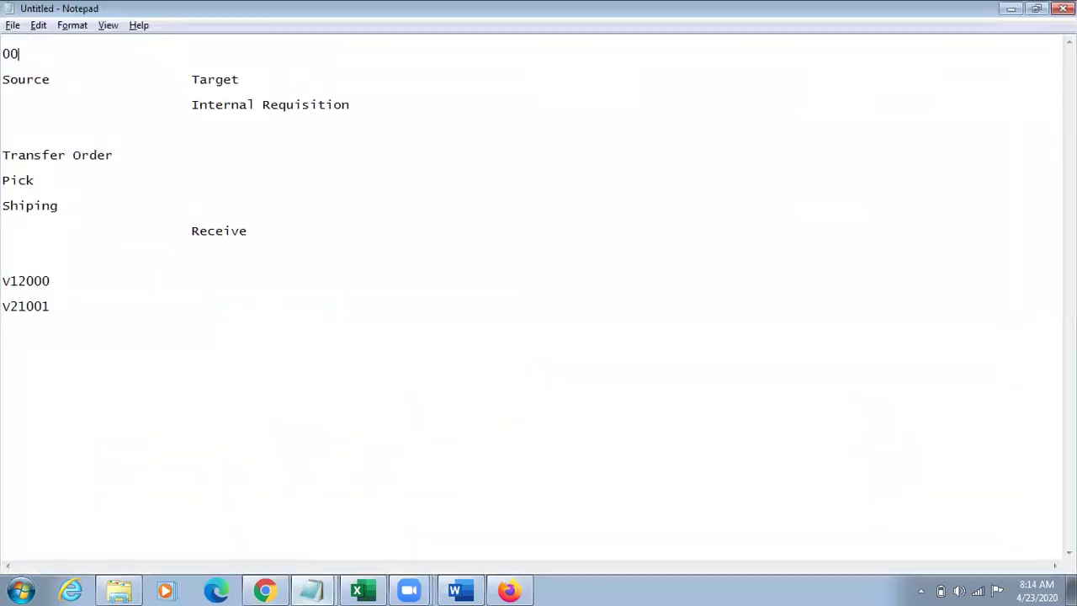
type("001 e")
type("eattle")
type("2")
type(" Alt")
key("BackSpace")
key("BackSpace")
type("tlanta")
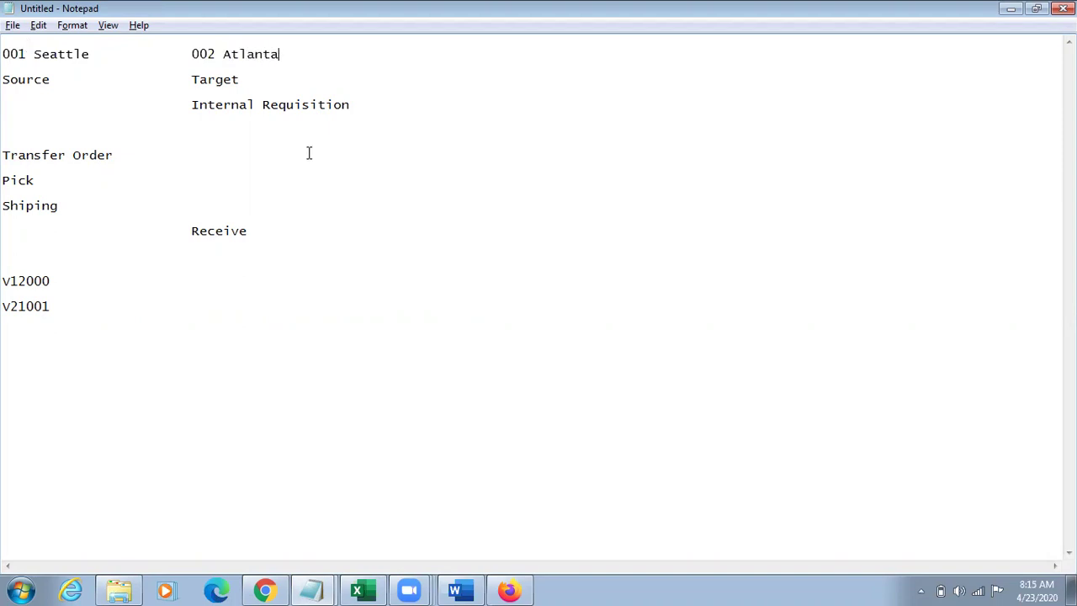
Step: Return to the TL Sample Item page and choose Save and Close
key("alt+Tab")
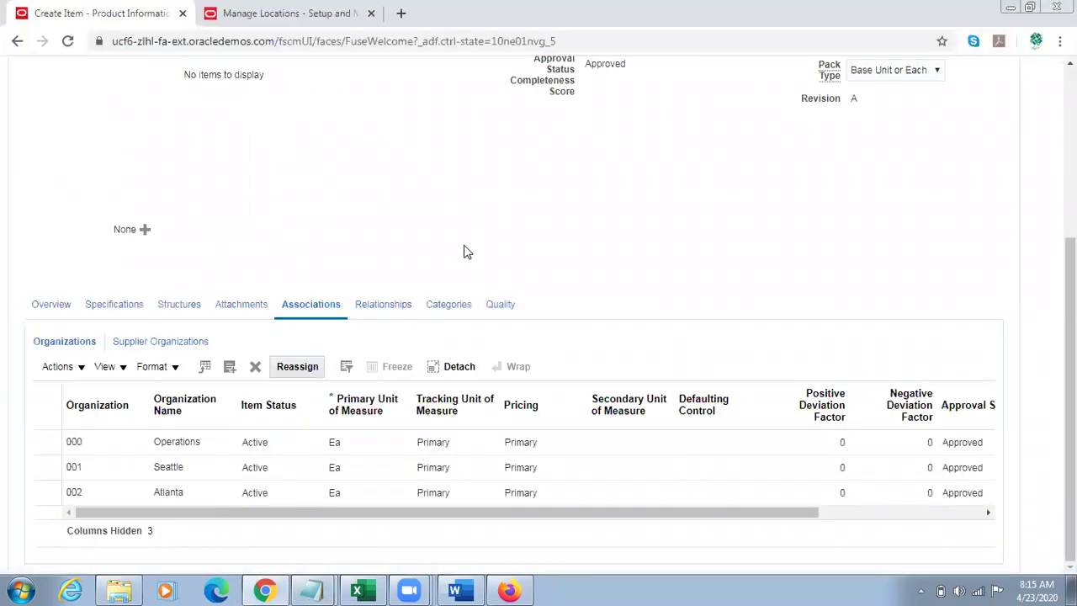
scroll(538, 336, "up", 3)
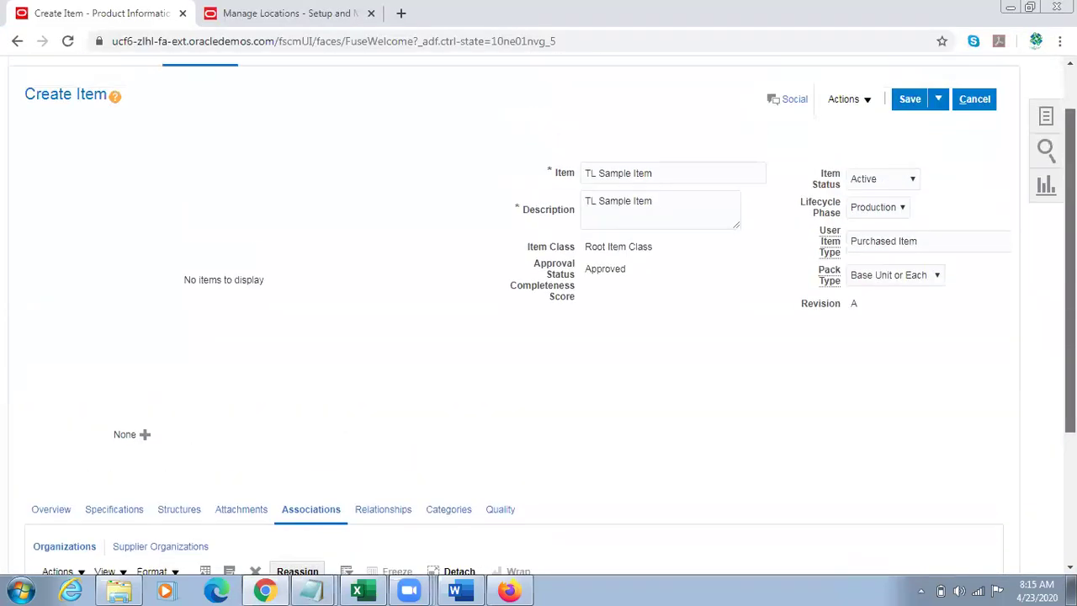
left_click(939, 122)
left_click(923, 150)
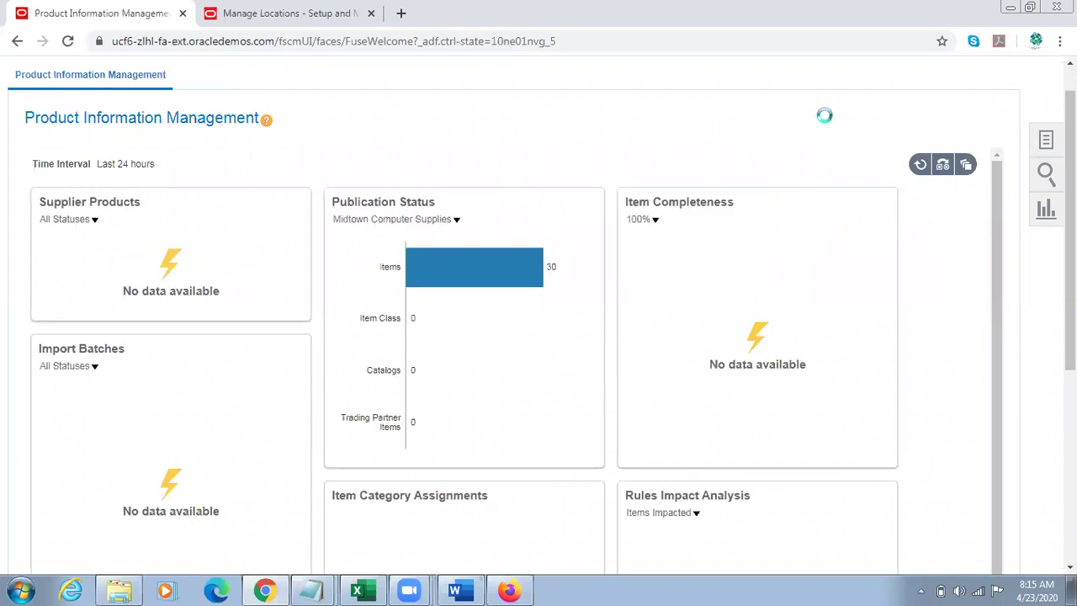
Step: Search Manage Items for 'TL Sample Item' and open its 001 item record
left_click(957, 108)
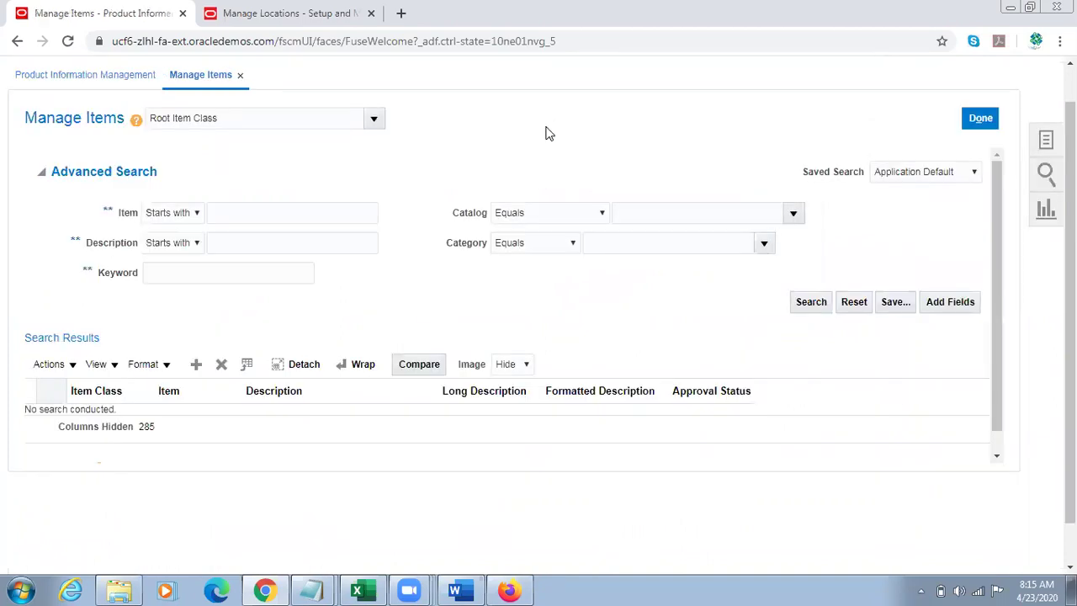
left_click(257, 215)
type("TL Sample  Item")
left_click(814, 308)
left_click(259, 216)
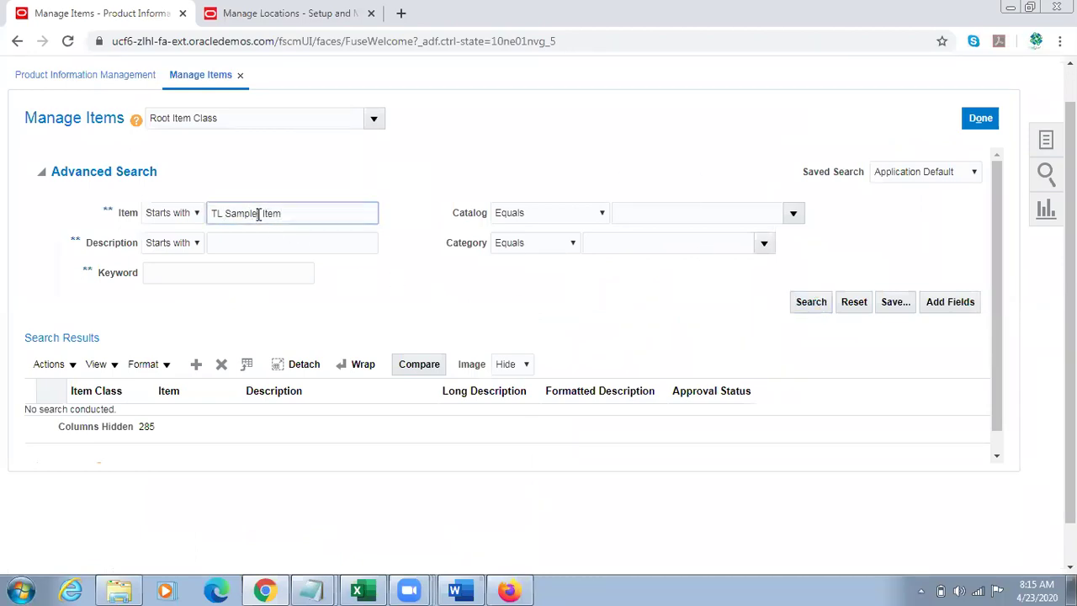
key("BackSpace")
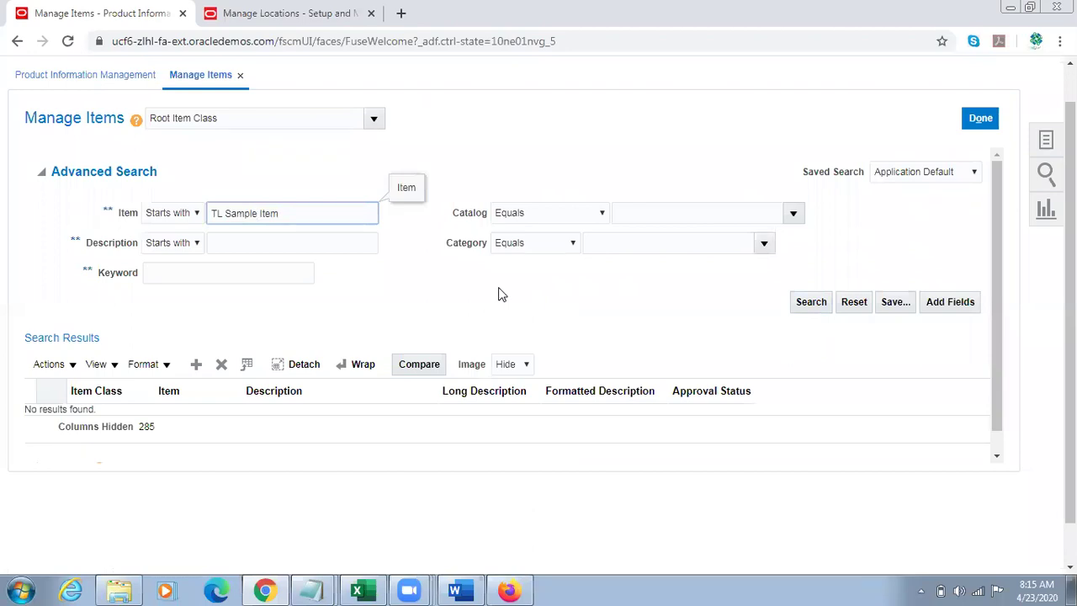
left_click(809, 303)
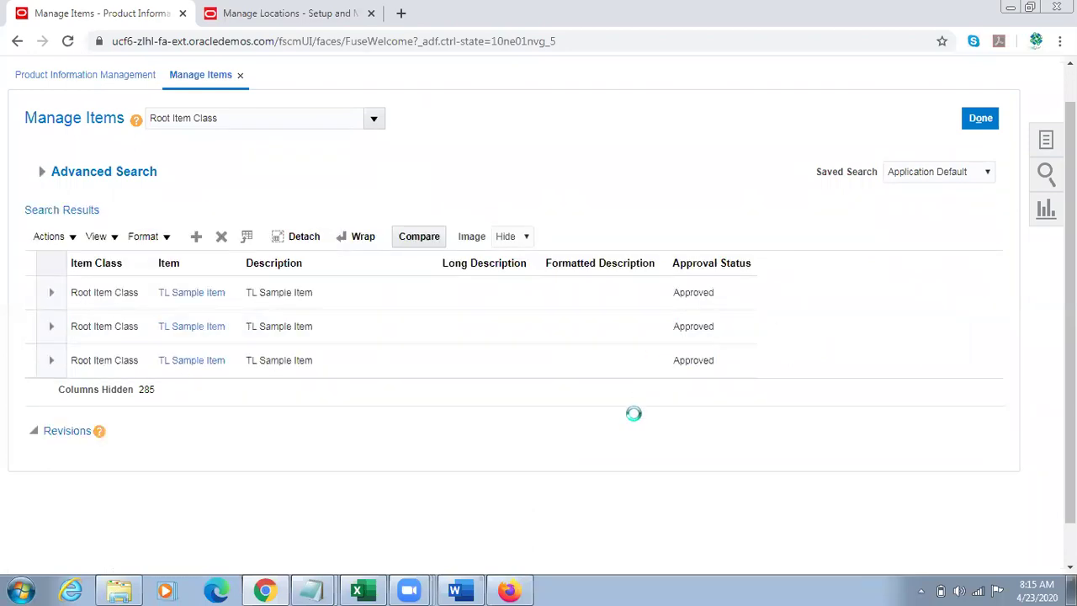
left_click(180, 334)
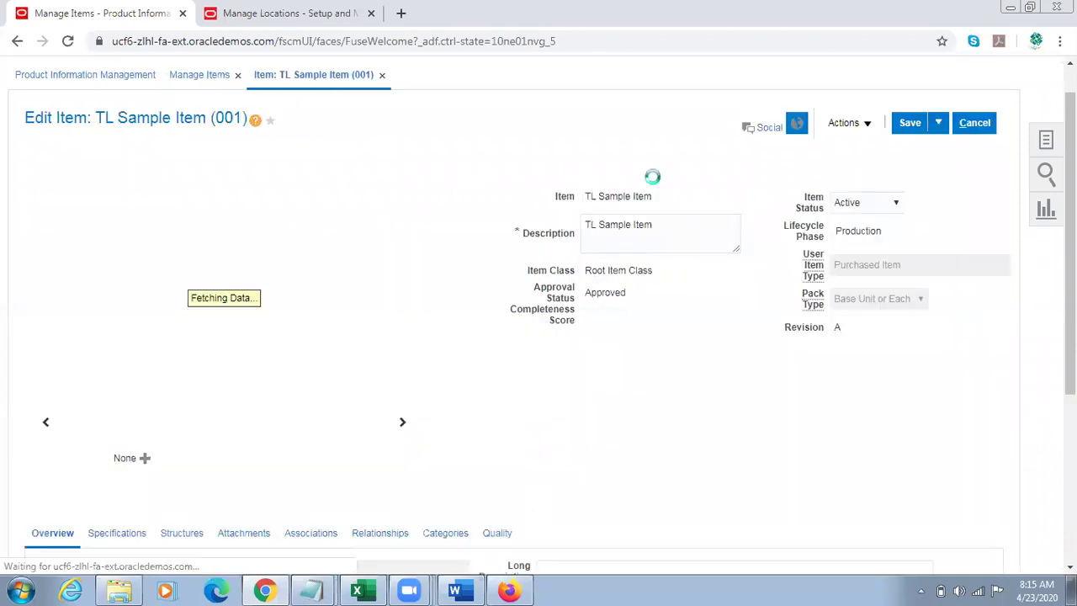
Step: Check the item's Sales and Order Management specs: Internally Transferable and Transfer Orders Enabled
double_click(229, 119)
scroll(359, 288, "down", 3)
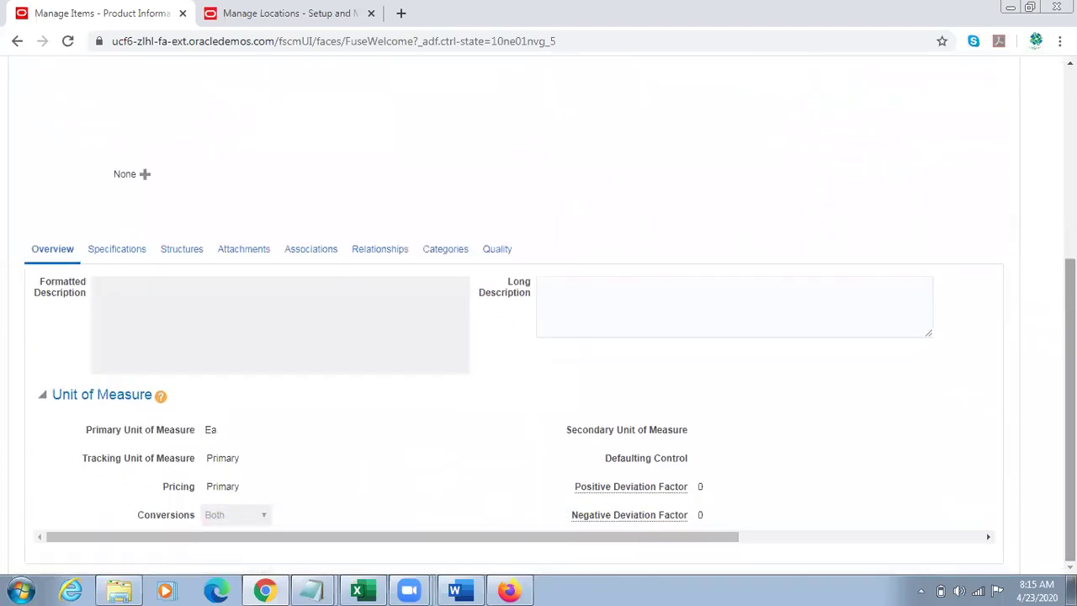
left_click(122, 249)
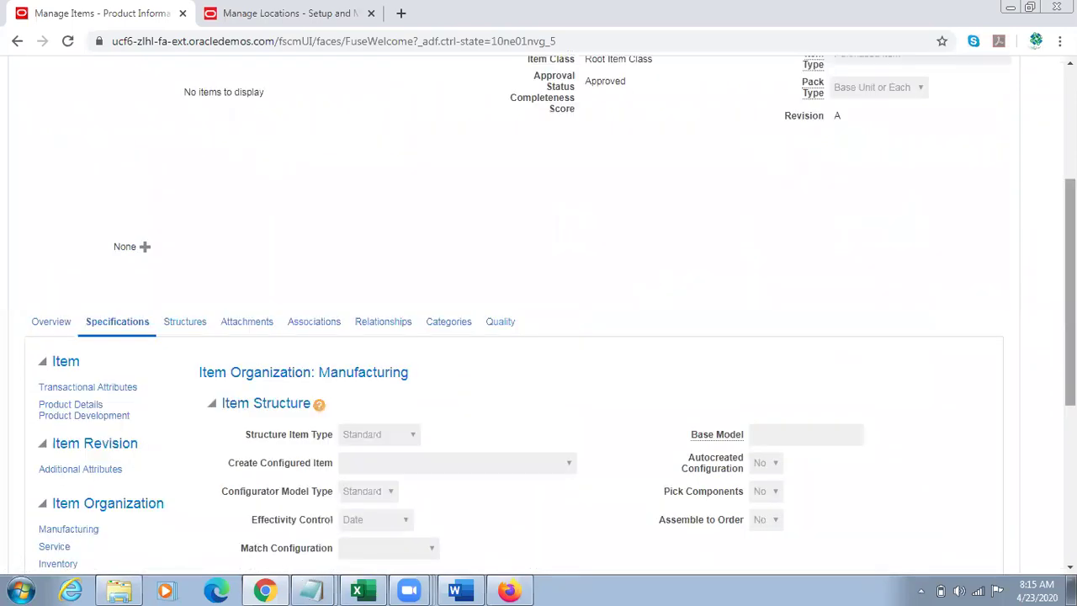
scroll(428, 425, "down", 3)
left_click(117, 366)
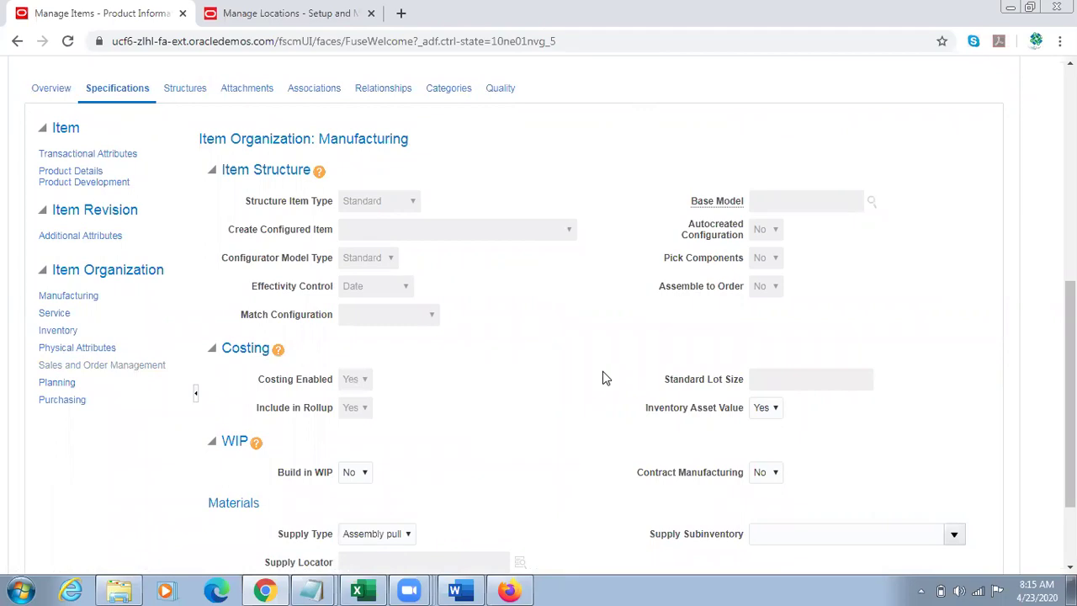
left_click_drag(255, 375, 323, 375)
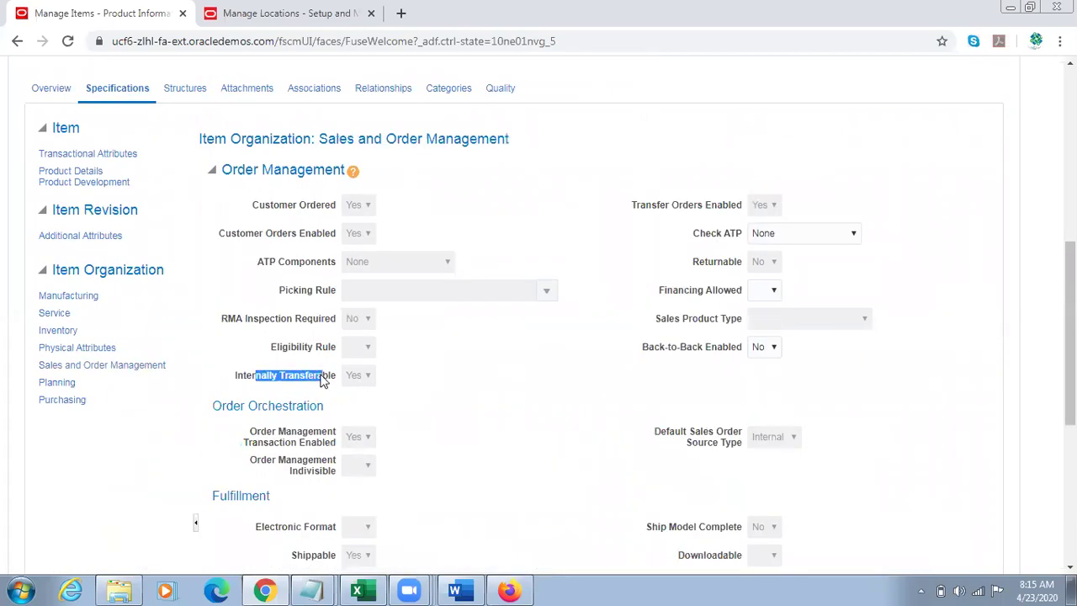
left_click_drag(644, 205, 744, 205)
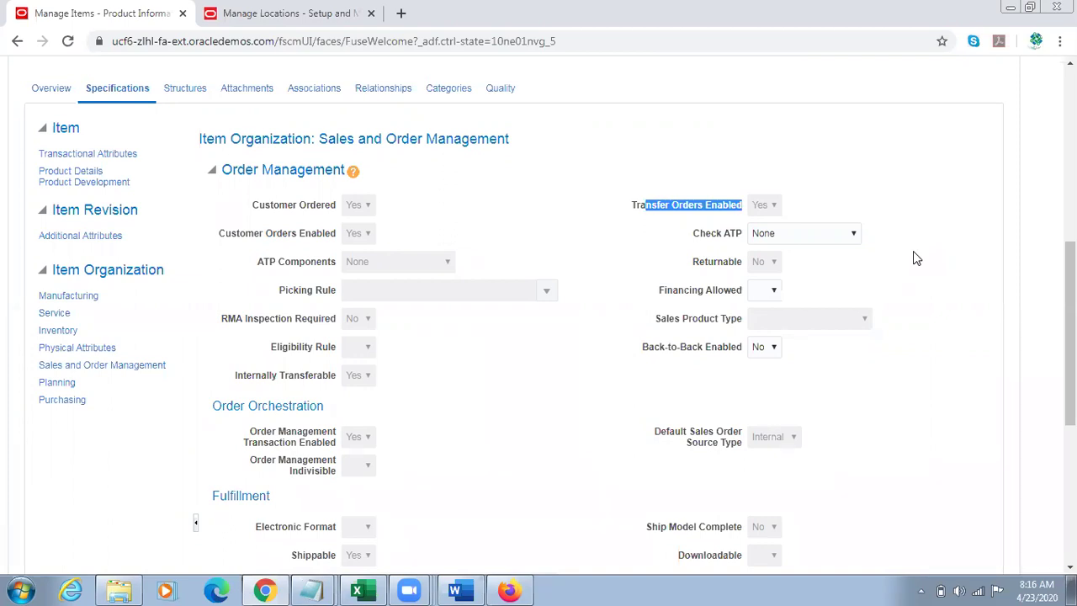
left_click_drag(1070, 336, 1069, 164)
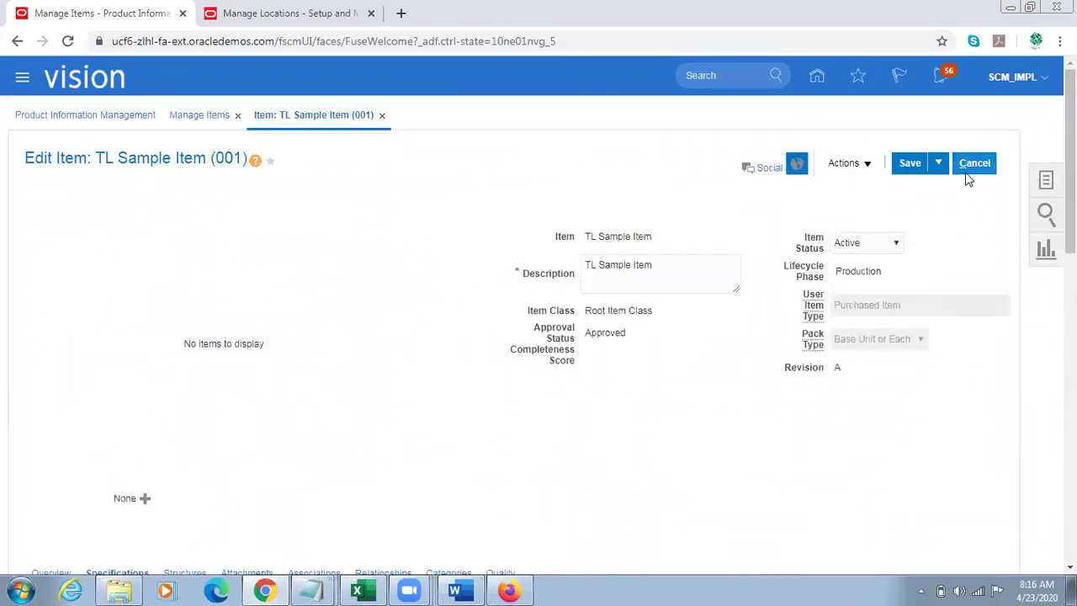
Step: Save and close the item, then mark the pending requisition line Done in Firefox
left_click(938, 162)
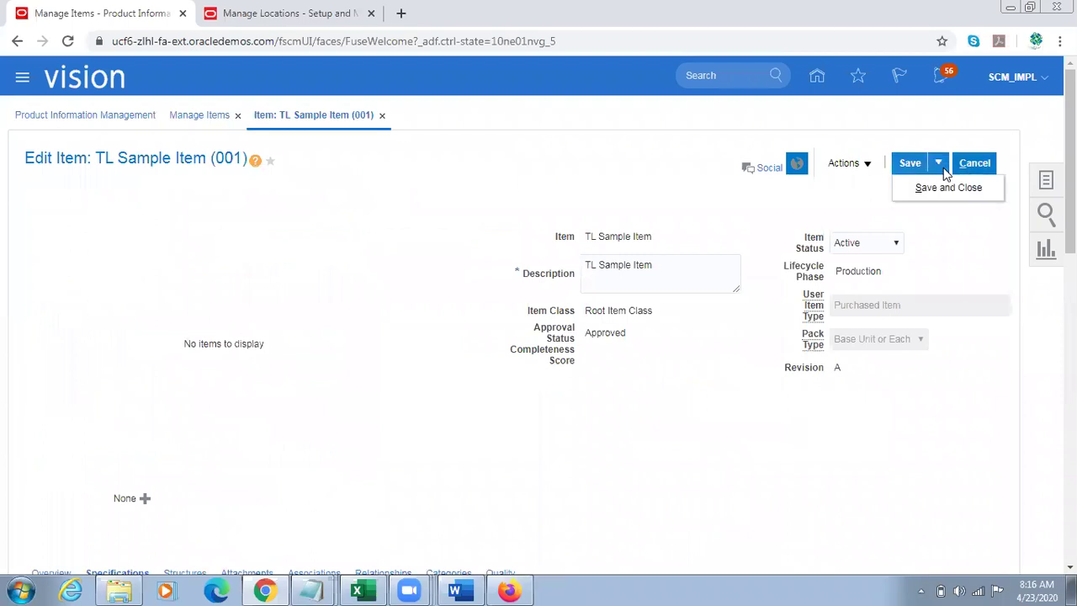
left_click(924, 185)
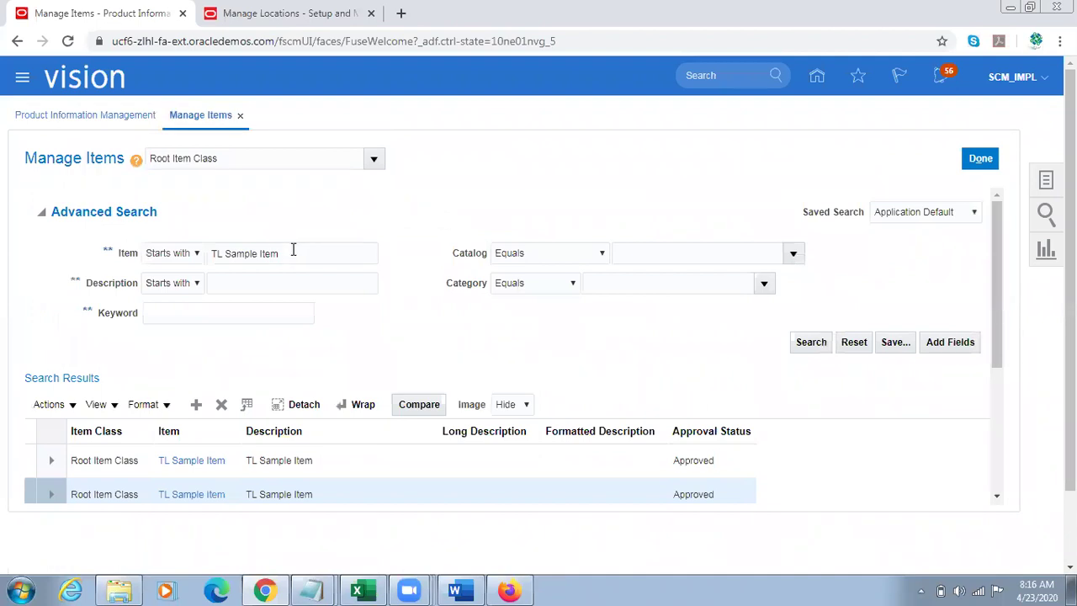
triple_click(293, 250)
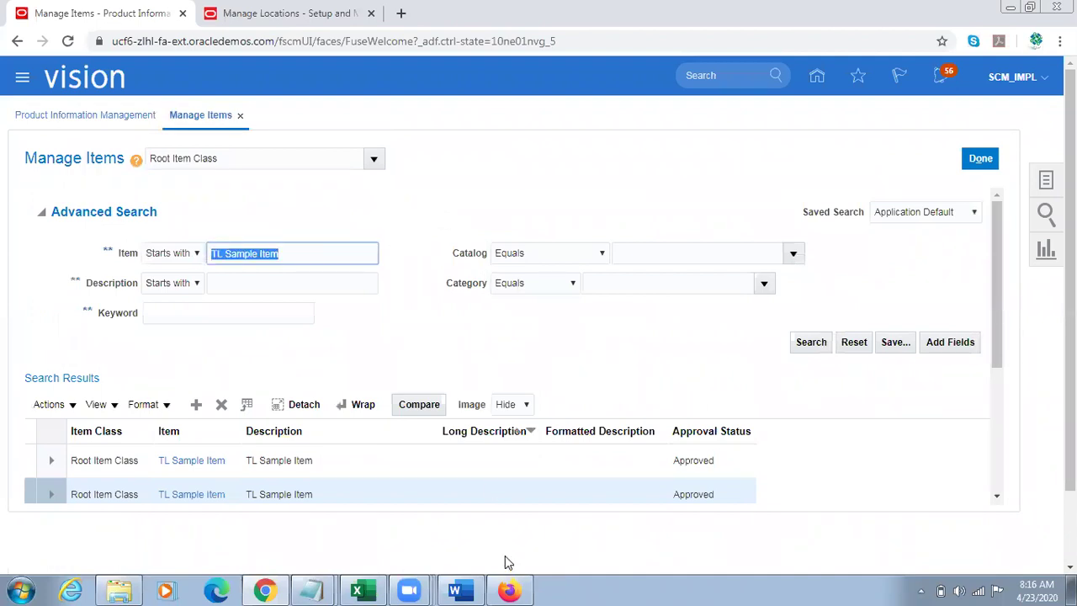
left_click(508, 588)
left_click(963, 135)
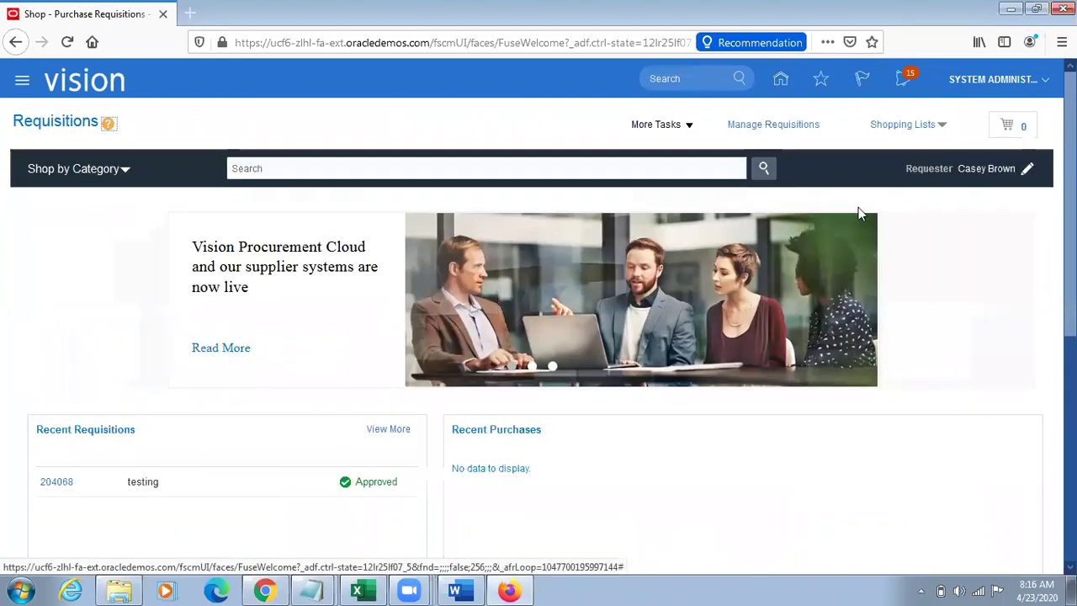
Step: Enter a new requisition line for item 'TL Sample Item'
left_click(690, 126)
left_click(681, 149)
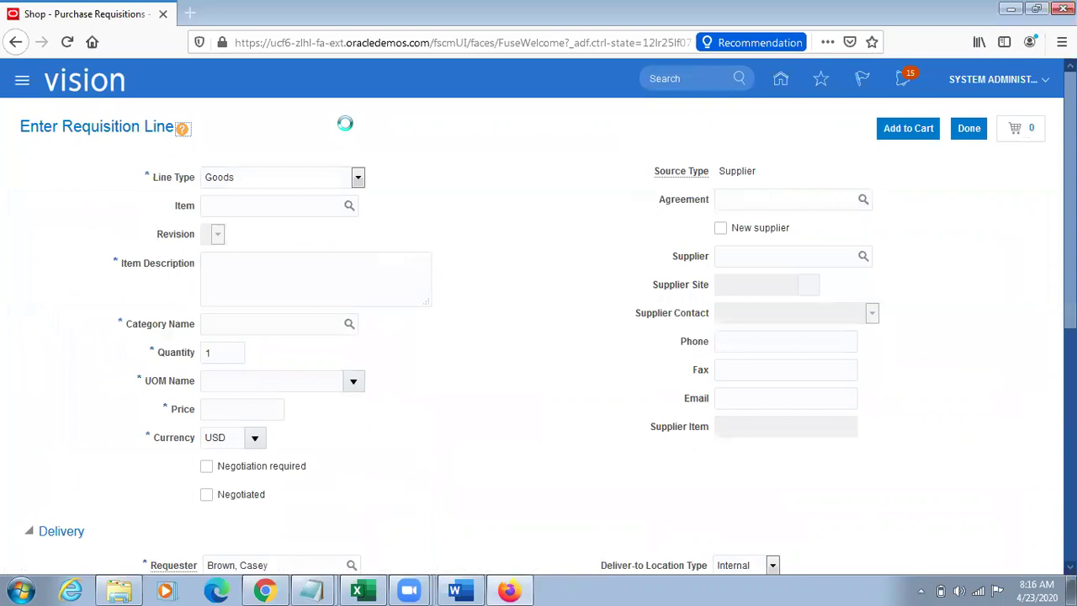
left_click(244, 210)
type("TL Sample Item")
key("Tab")
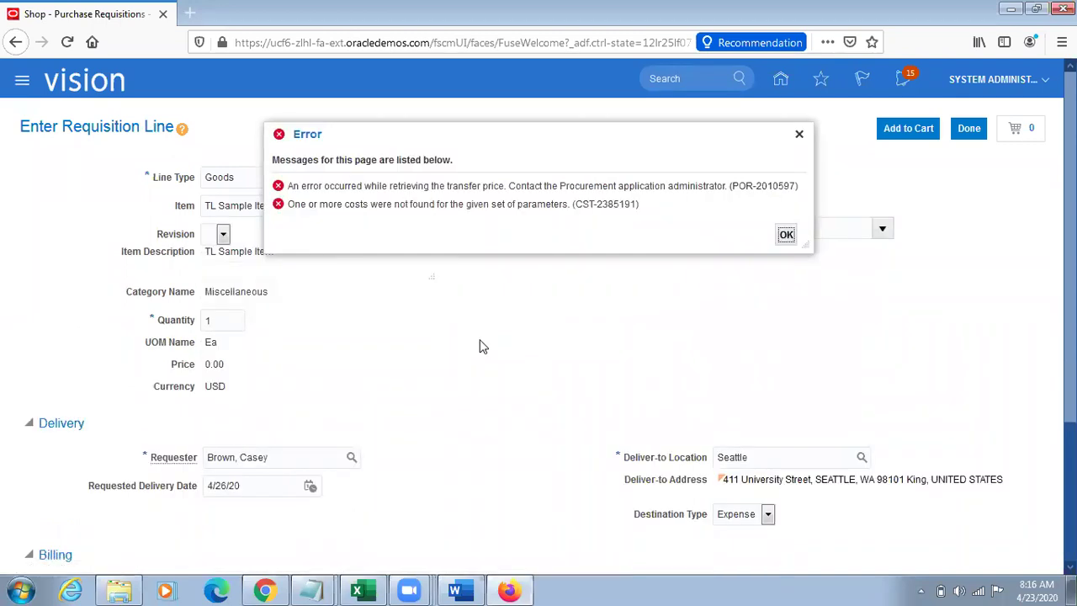
Step: Read and dismiss the transfer price error, noting the Seattle source organization and deliver-to location
left_click_drag(503, 135, 687, 229)
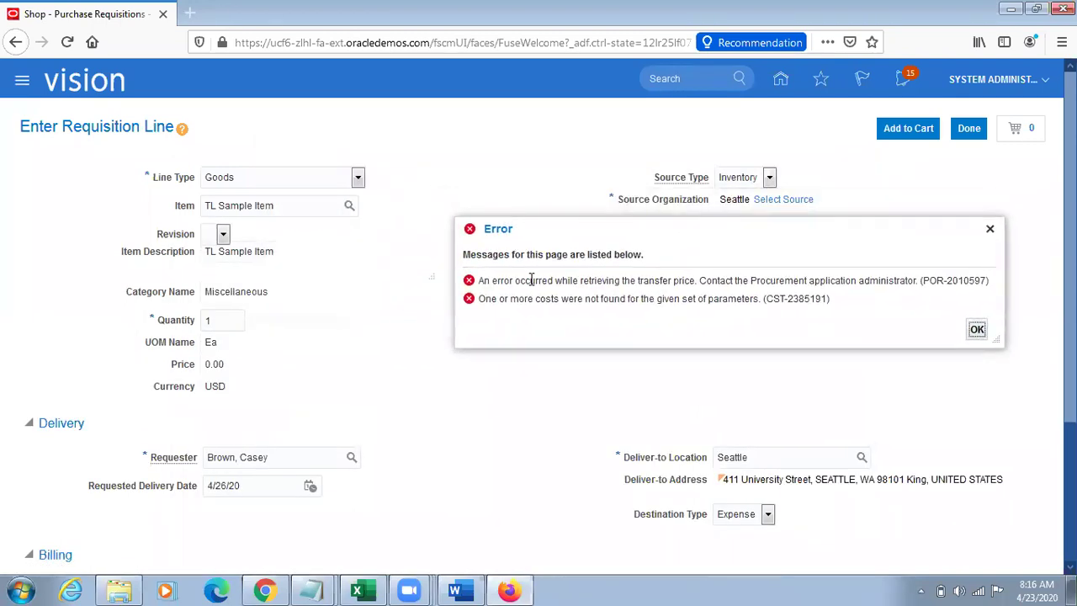
left_click_drag(524, 299, 775, 311)
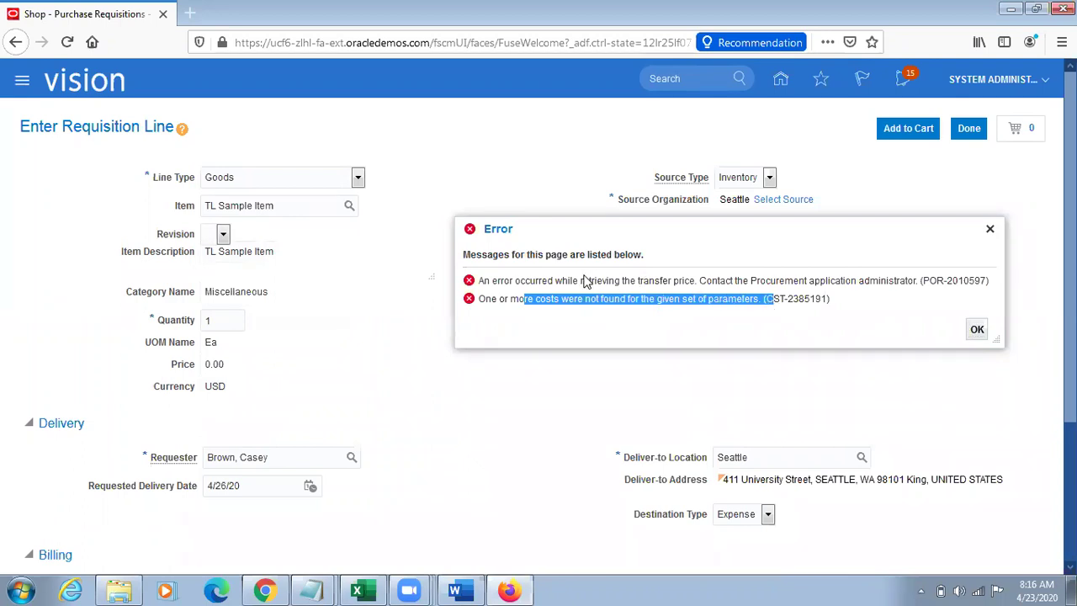
left_click_drag(567, 280, 657, 280)
left_click_drag(553, 298, 707, 301)
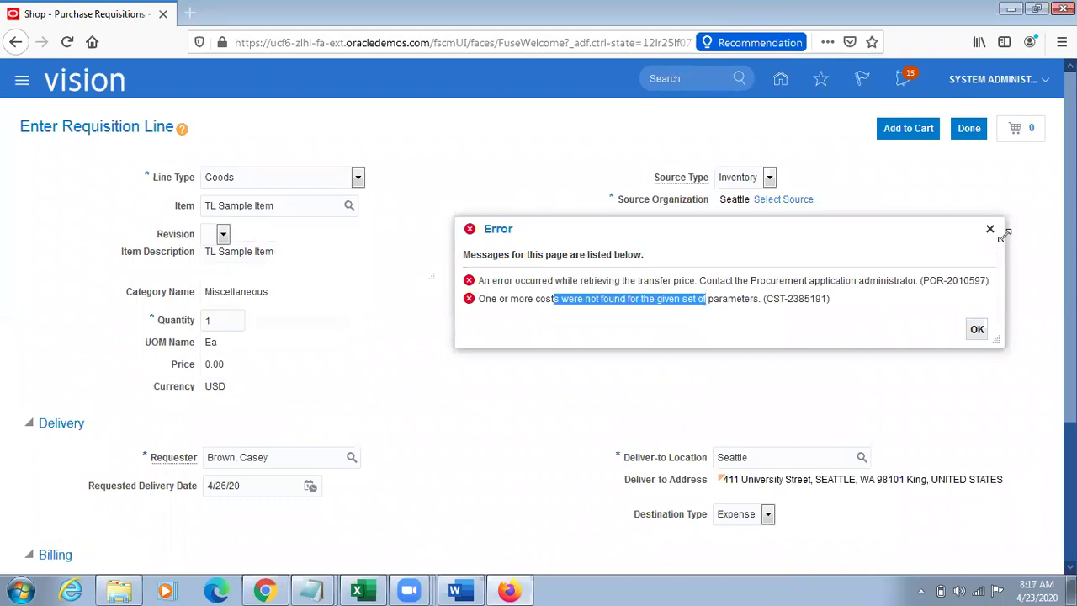
left_click(989, 229)
left_click_drag(673, 203, 644, 204)
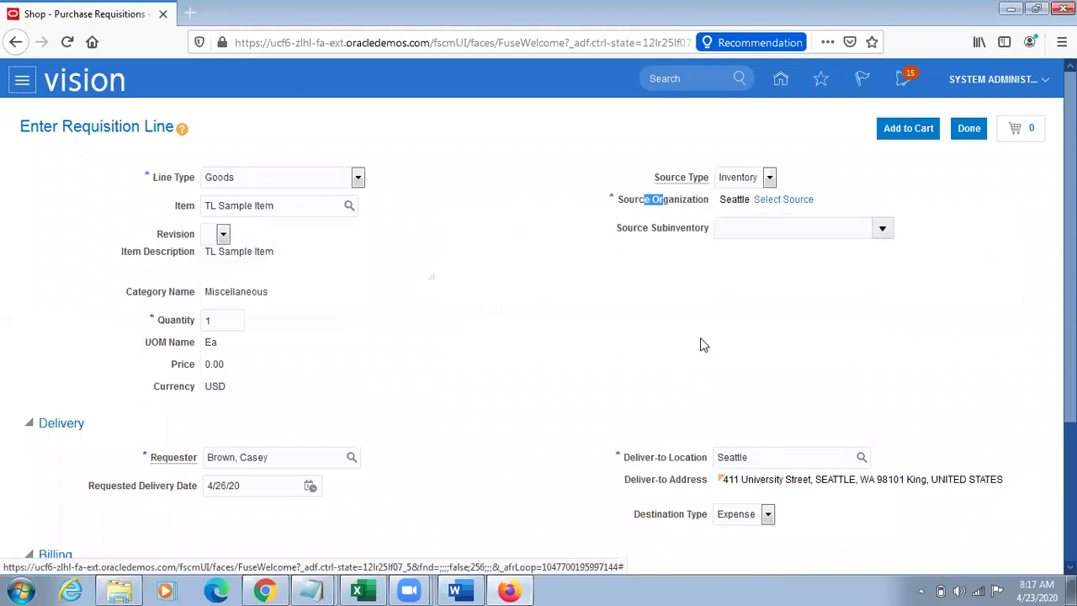
left_click_drag(631, 463, 695, 459)
left_click(774, 345)
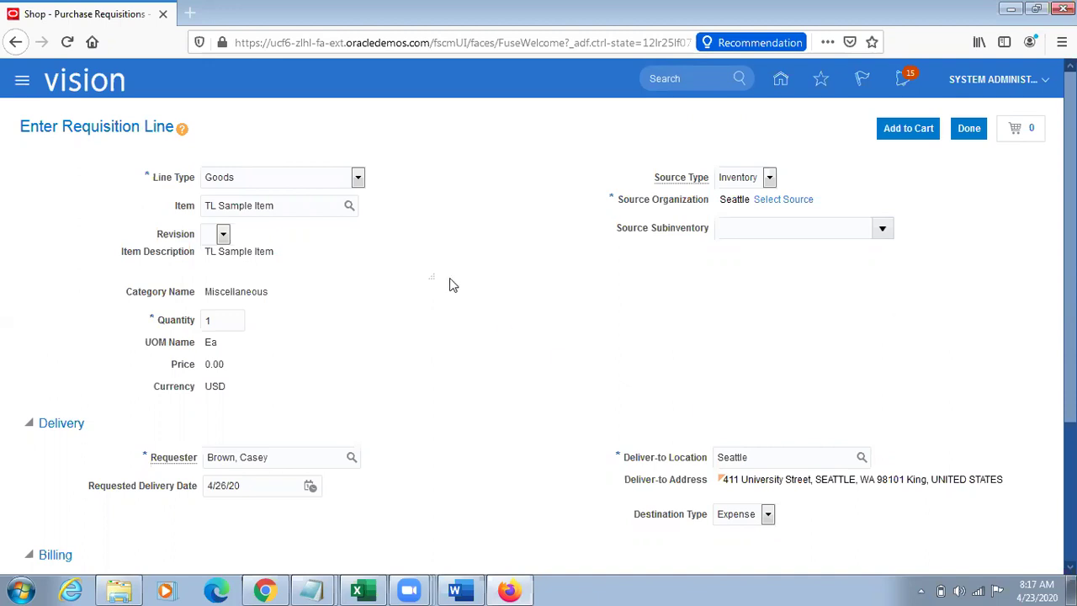
Step: Leave the Manage Locations page and search setup tasks for 'Inter%Org%Param%'
left_click(265, 591)
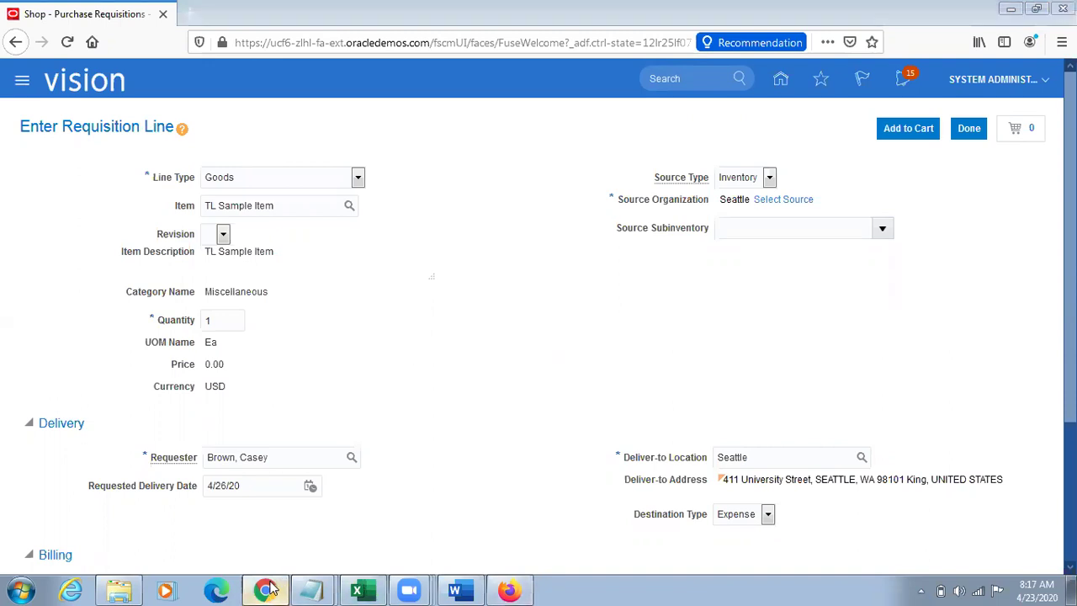
left_click(1047, 181)
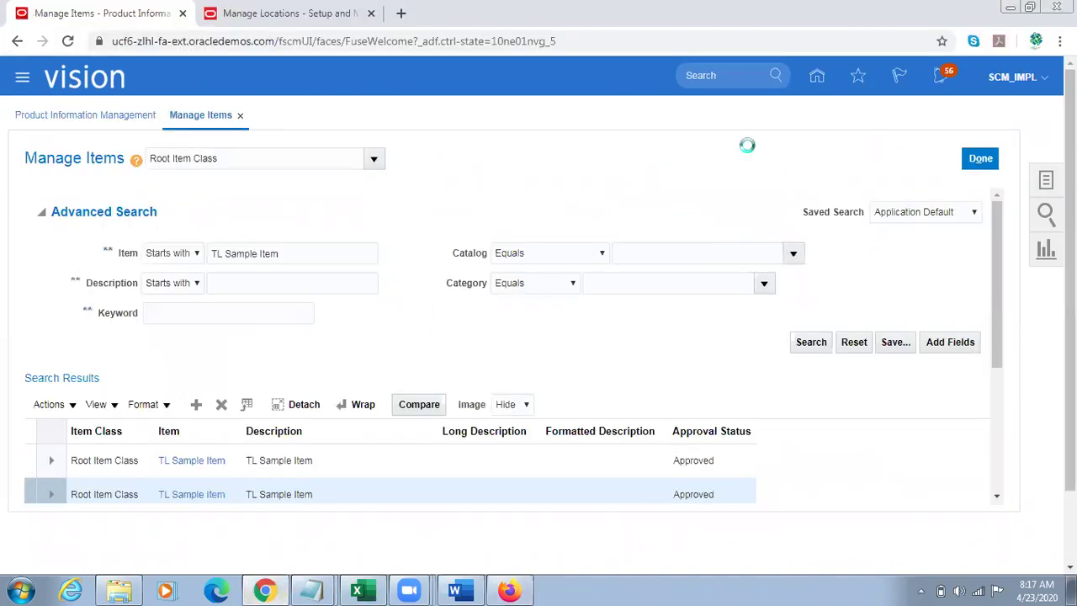
left_click(627, 161)
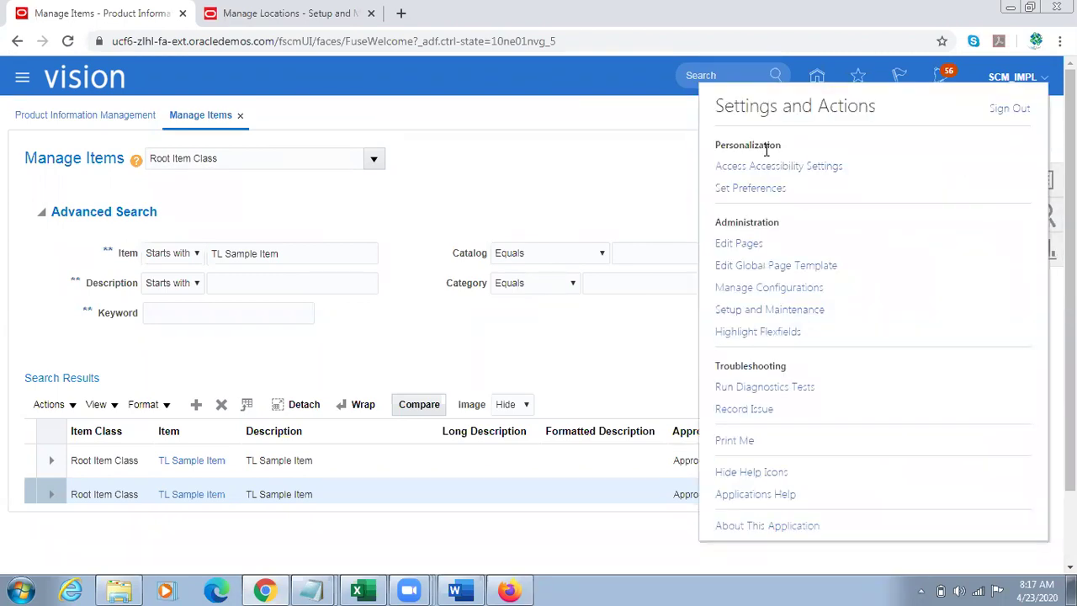
left_click(296, 13)
left_click(1006, 94)
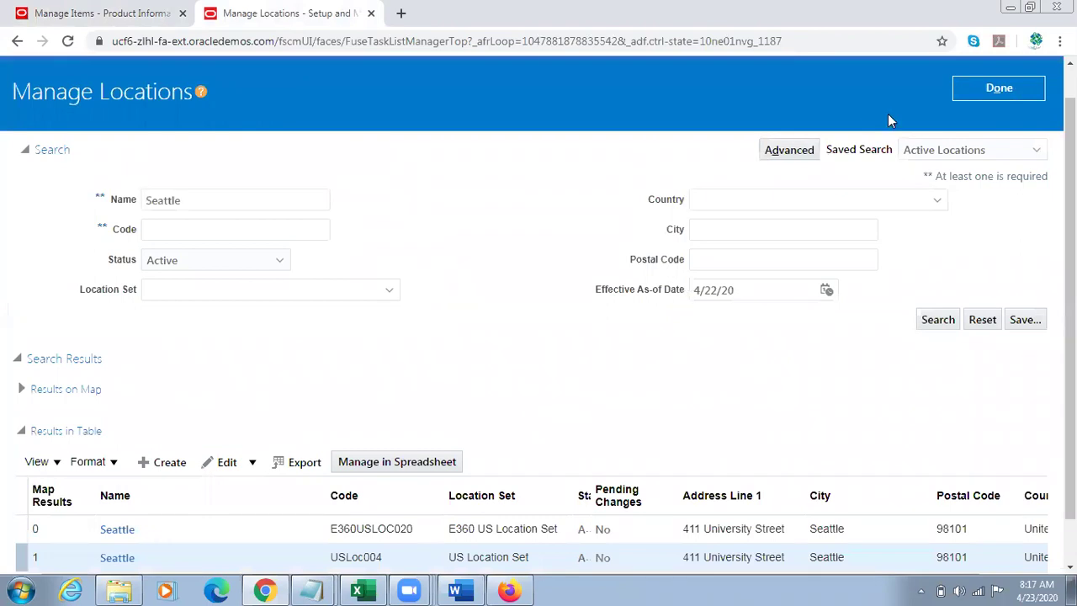
left_click(992, 90)
triple_click(311, 110)
type("Inter%Org%Param%")
key("Return")
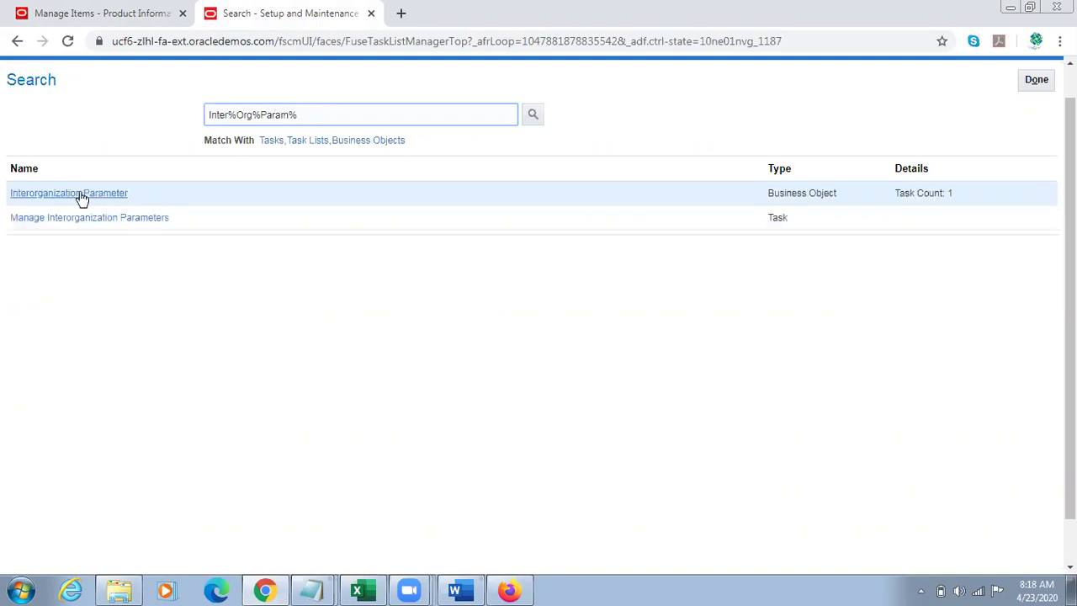
Step: In Manage Interorganization Parameters, find and edit the 001-to-002 parameter row
left_click(55, 219)
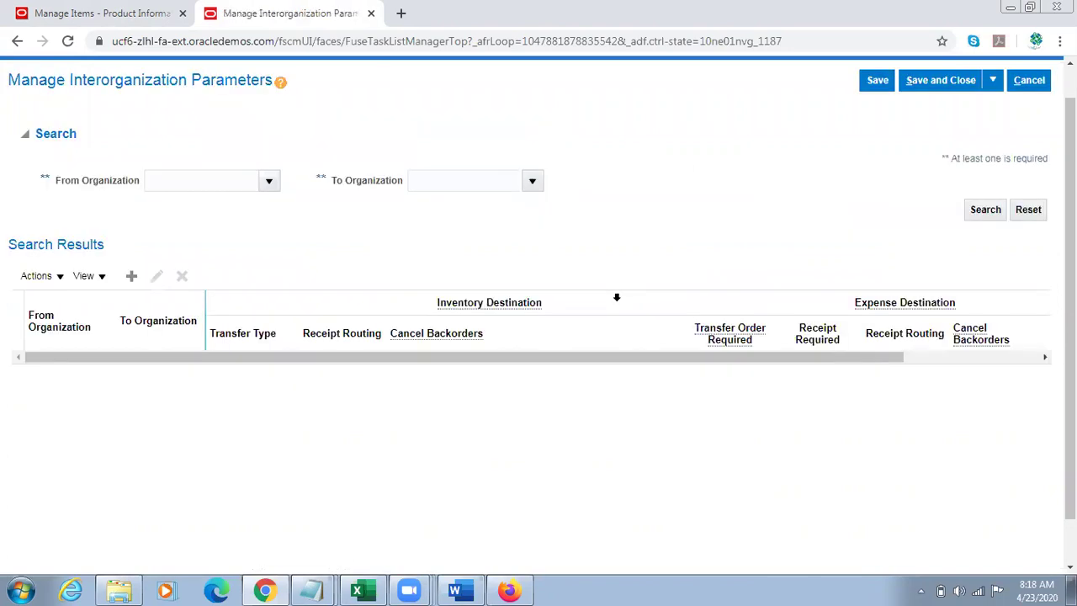
left_click(206, 175)
type("001")
key("Tab")
type("002")
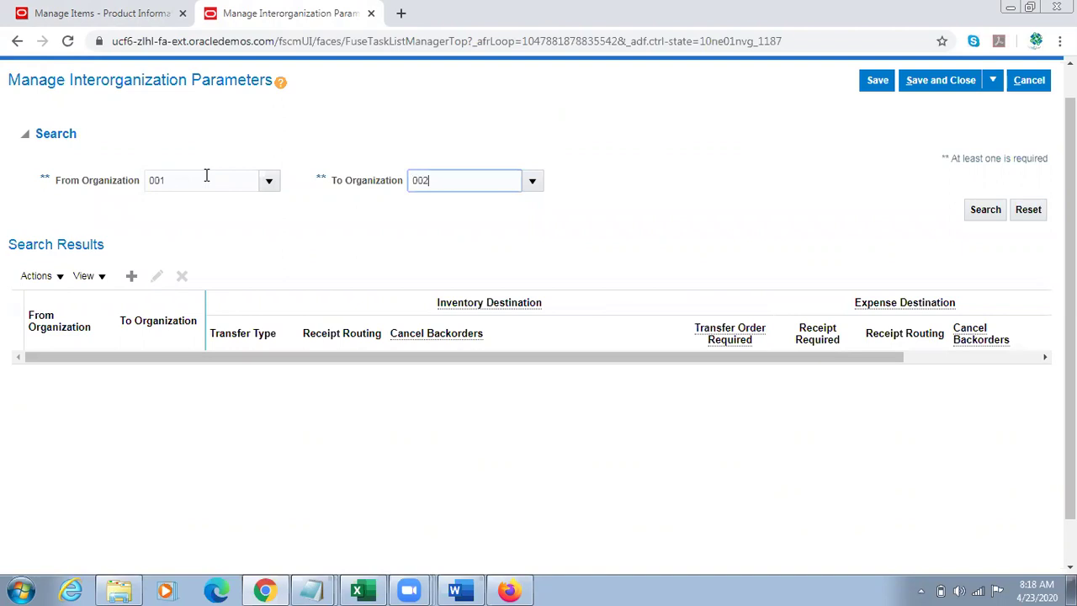
left_click(984, 212)
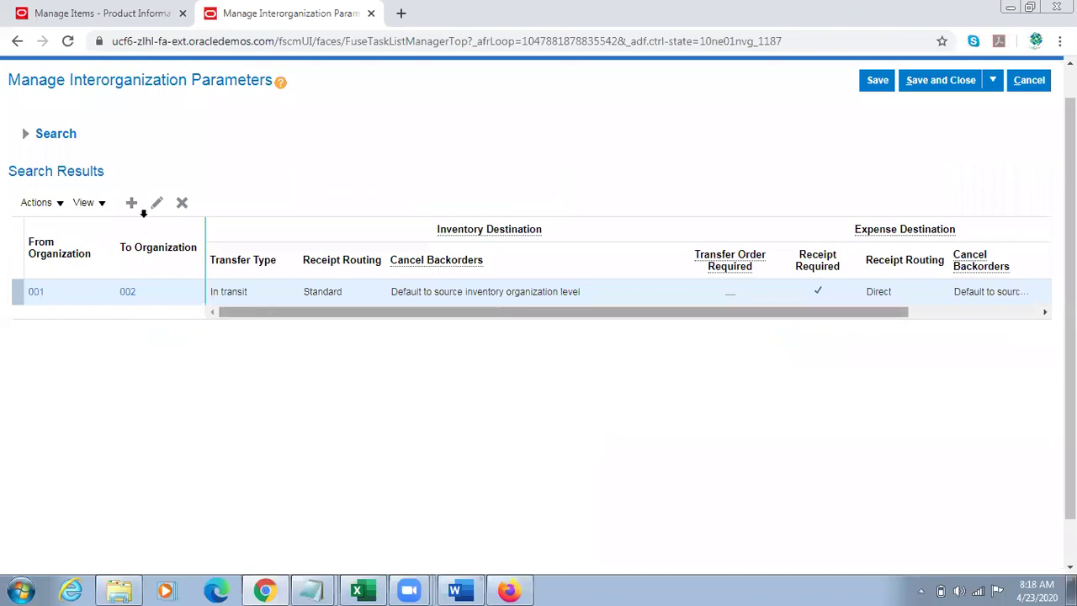
left_click(156, 203)
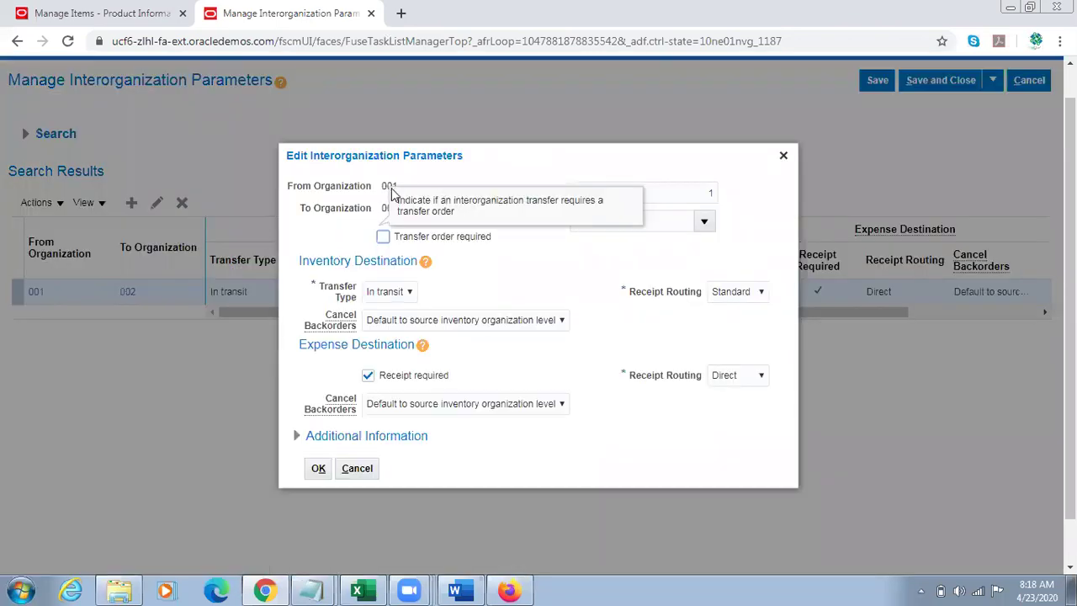
Step: Require a transfer order between 001 and 002, then save and close the parameters
double_click(389, 207)
left_click(541, 274)
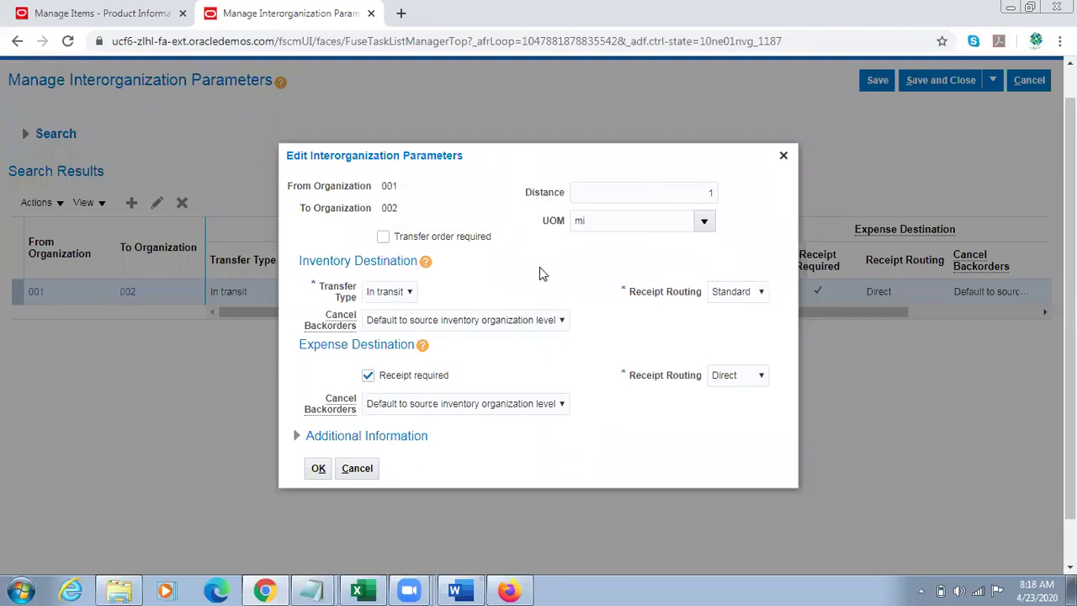
left_click(407, 236)
left_click(318, 469)
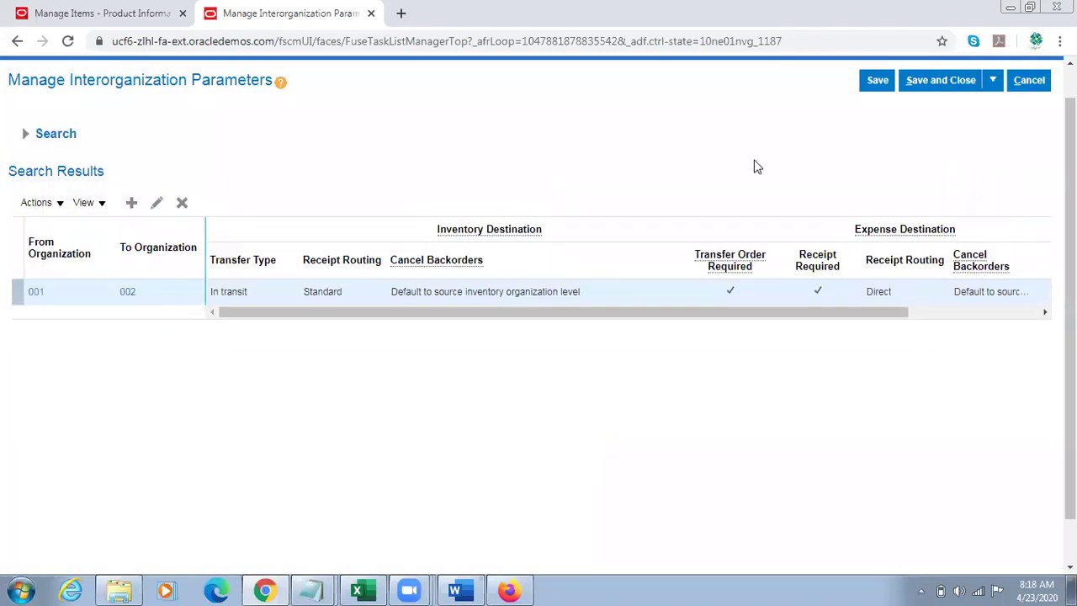
left_click(875, 80)
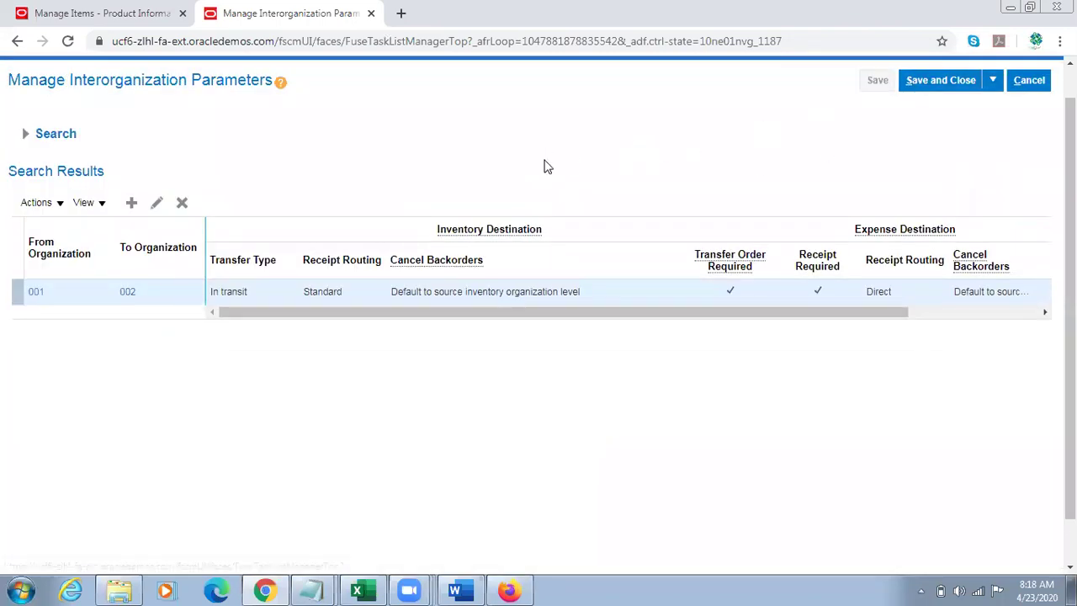
left_click_drag(1070, 217, 1036, 187)
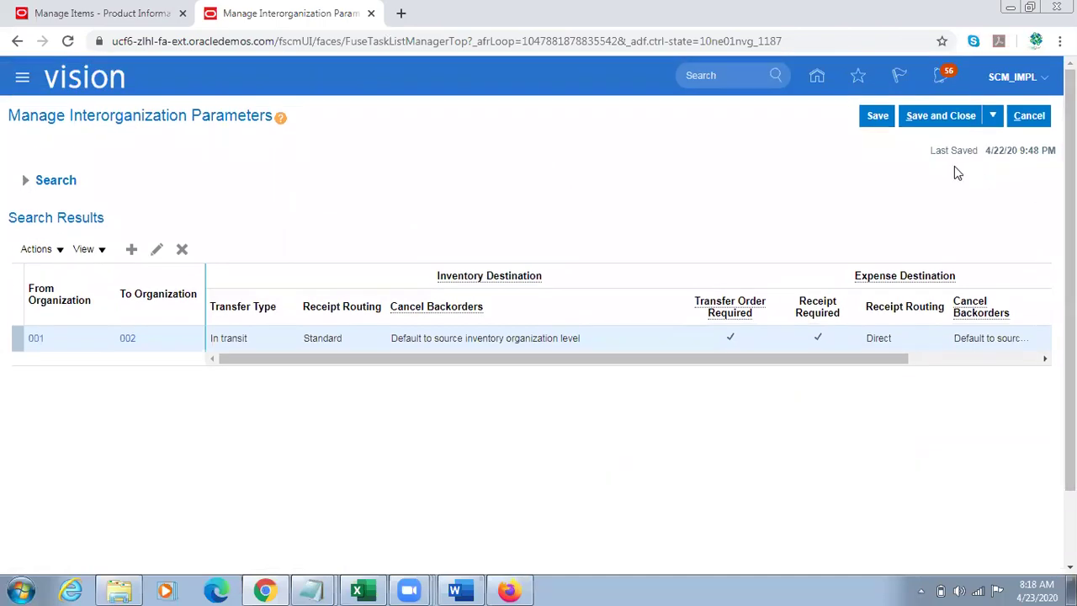
left_click(921, 124)
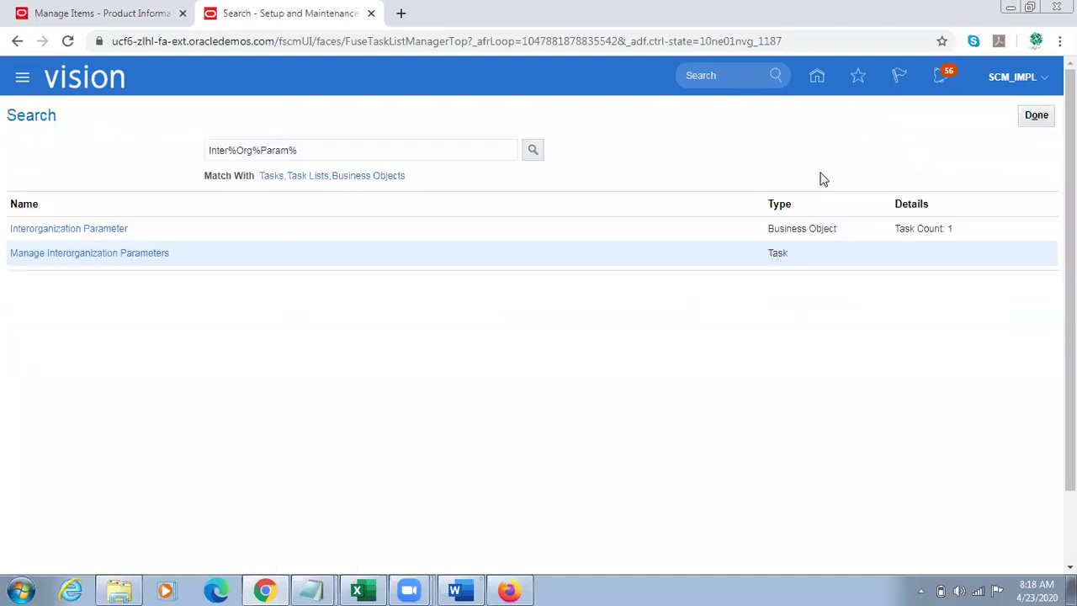
Step: Read the Word setup notes past the Manage Standard Costs screenshot, then return to Oracle
left_click(471, 589)
key("Down")
key("Down")
key("Down")
key("Down")
key("Down")
key("Down")
key("Down")
key("Down")
key("Down")
key("Down")
key("Down")
key("Down")
key("Down")
key("Down")
key("Down")
key("Down")
key("Down")
key("Down")
key("Down")
key("Down")
key("Down")
key("Down")
key("Down")
key("Down")
key("Down")
key("Down")
key("Down")
key("Down")
key("Down")
key("Down")
key("Down")
key("Down")
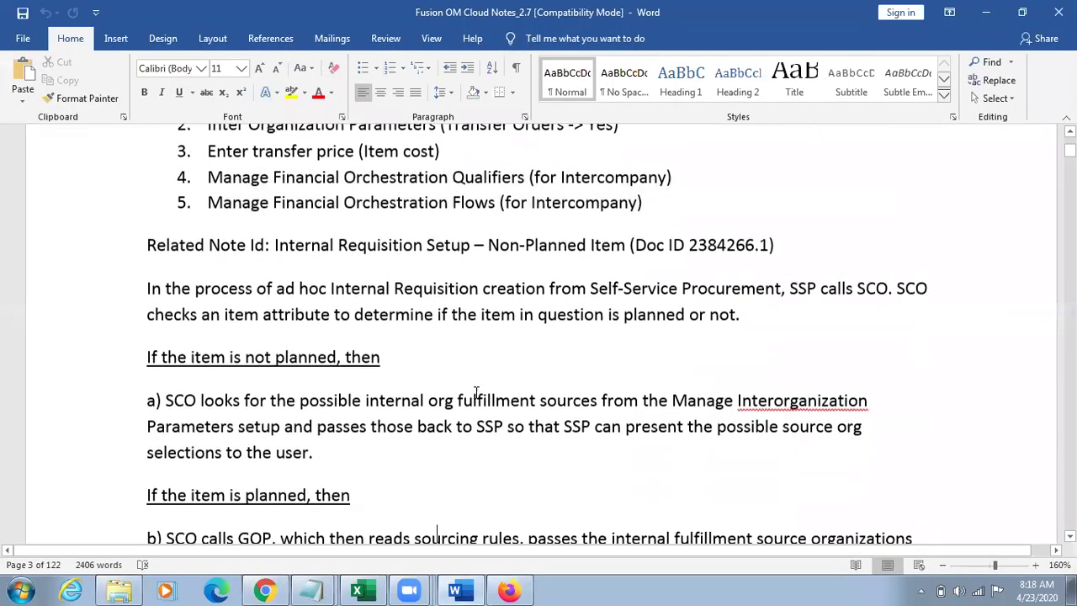
key("Down")
key("Down")
key("Down")
key("Down")
key("Down")
key("Down")
key("Down")
key("Down")
key("Down")
key("Down")
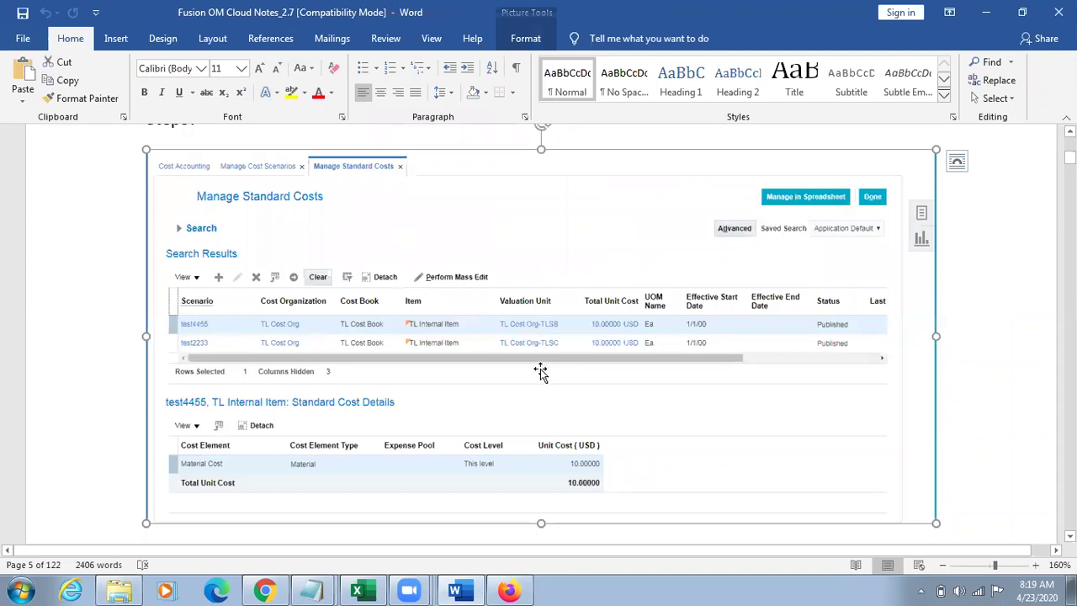
key("alt+Tab")
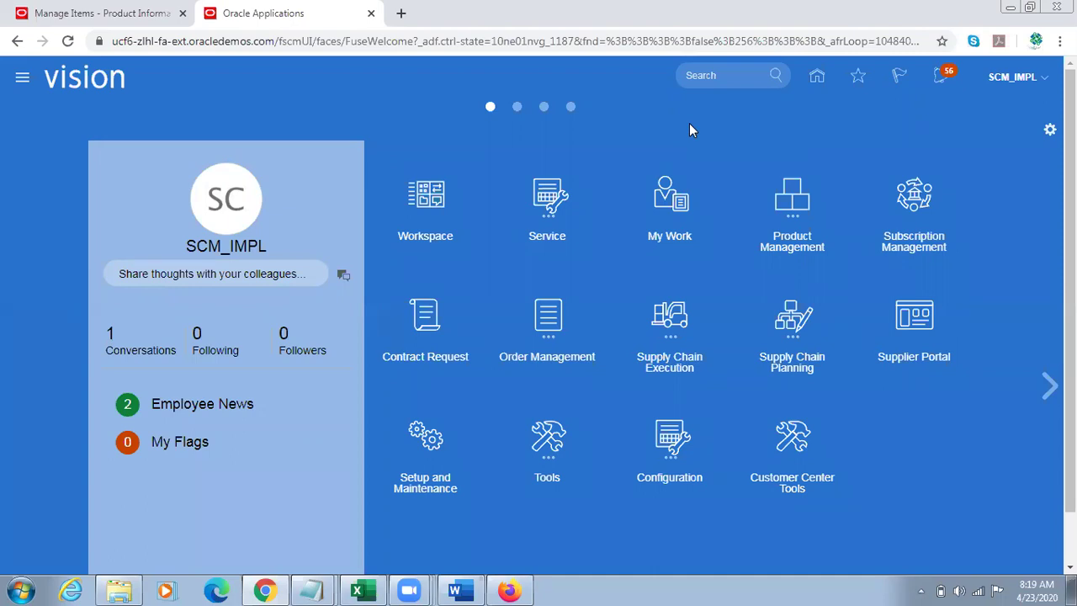
Step: Open Cost Accounting under Supply Chain Execution, hide its Tasks panel, then go to Setup and Maintenance
left_click(677, 332)
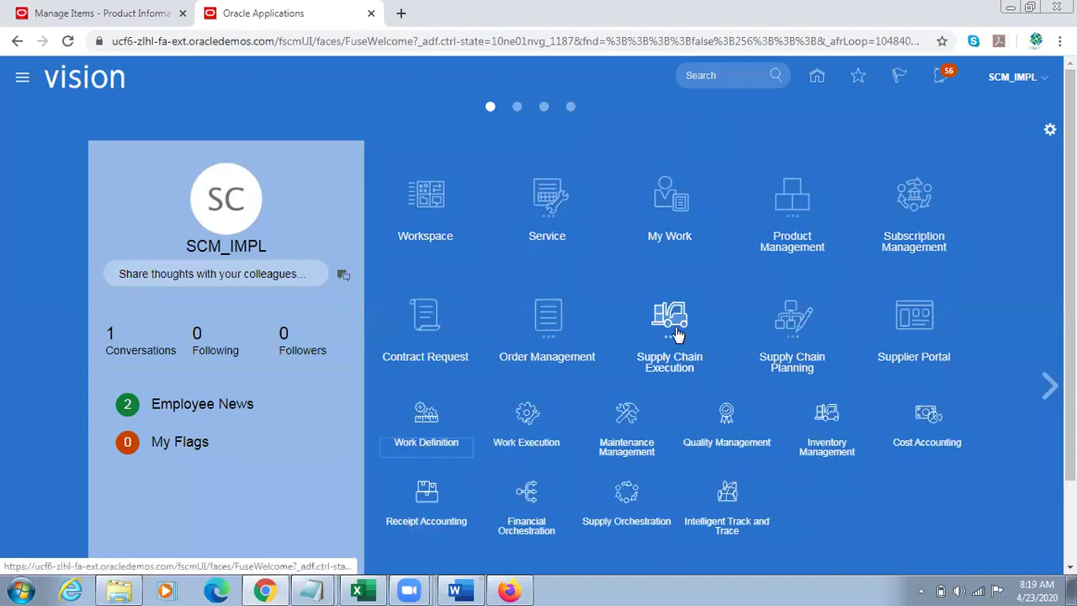
scroll(539, 294, "down", 2)
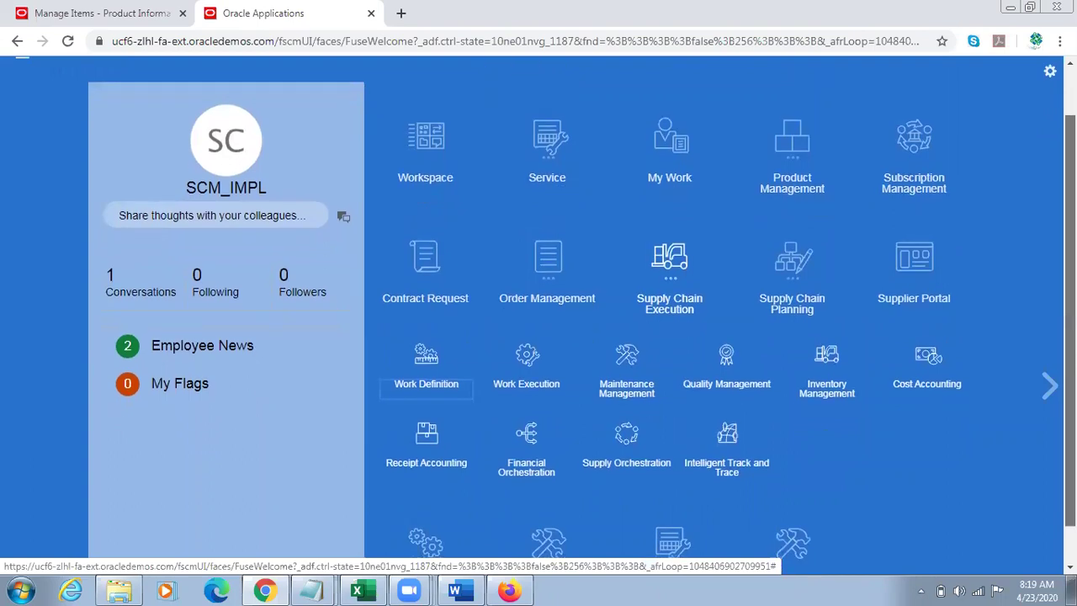
left_click_drag(1069, 388, 1069, 405)
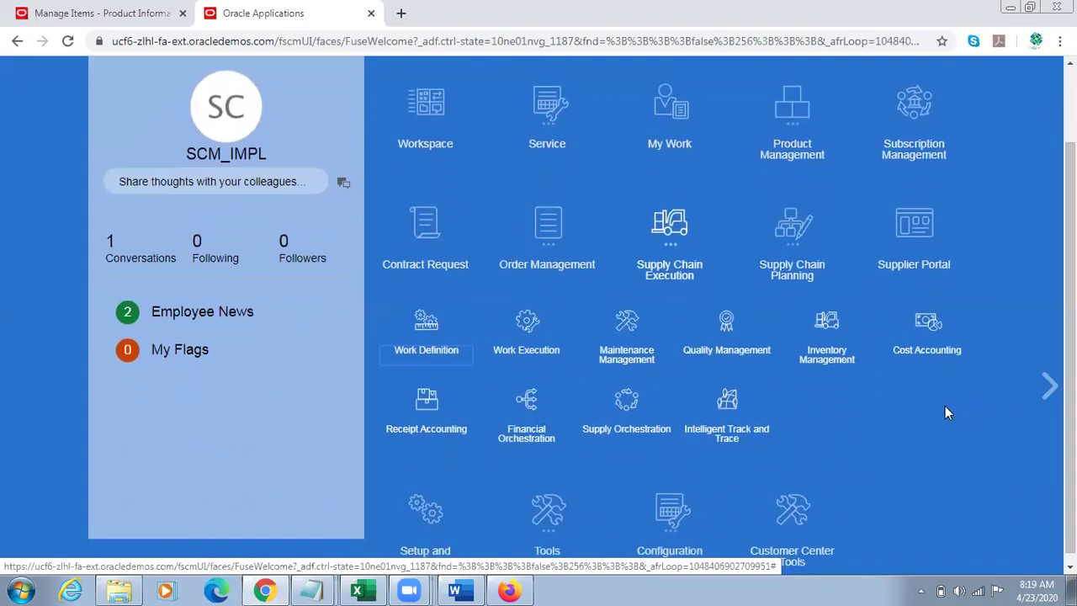
left_click(936, 336)
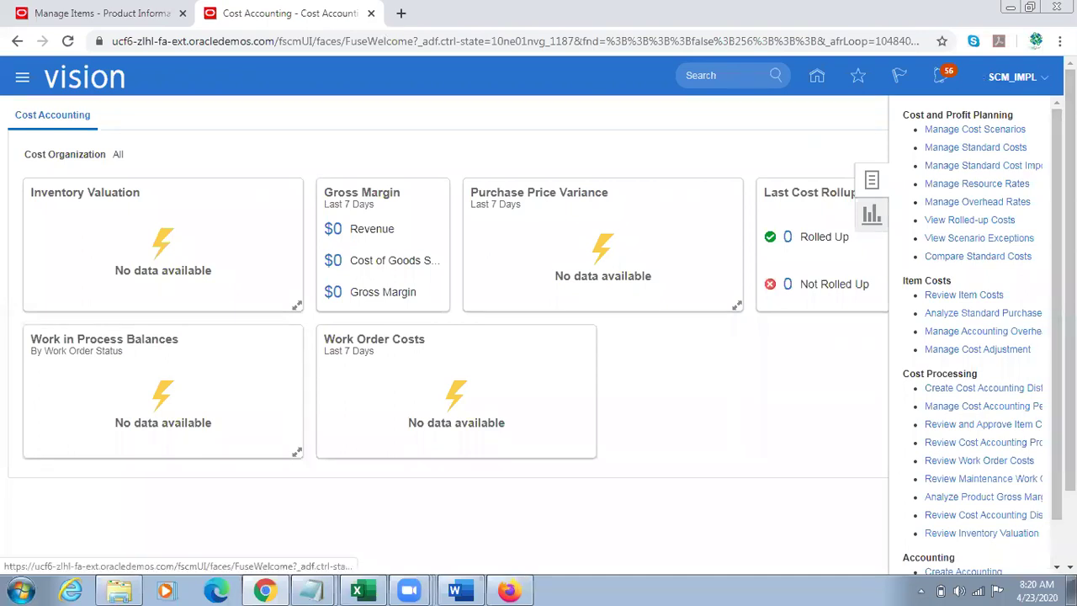
left_click(1042, 75)
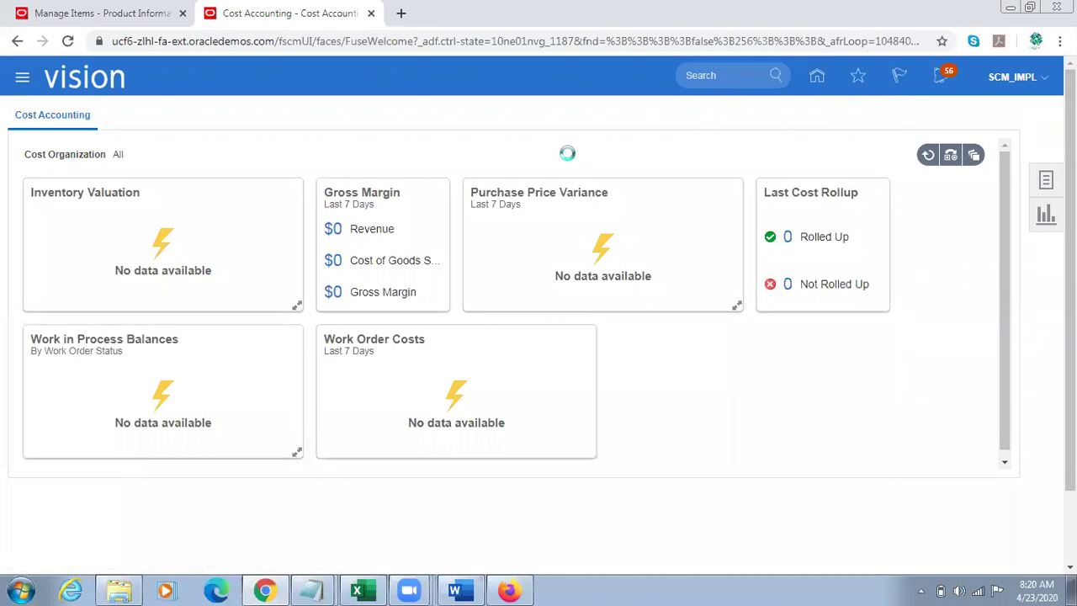
left_click(761, 310)
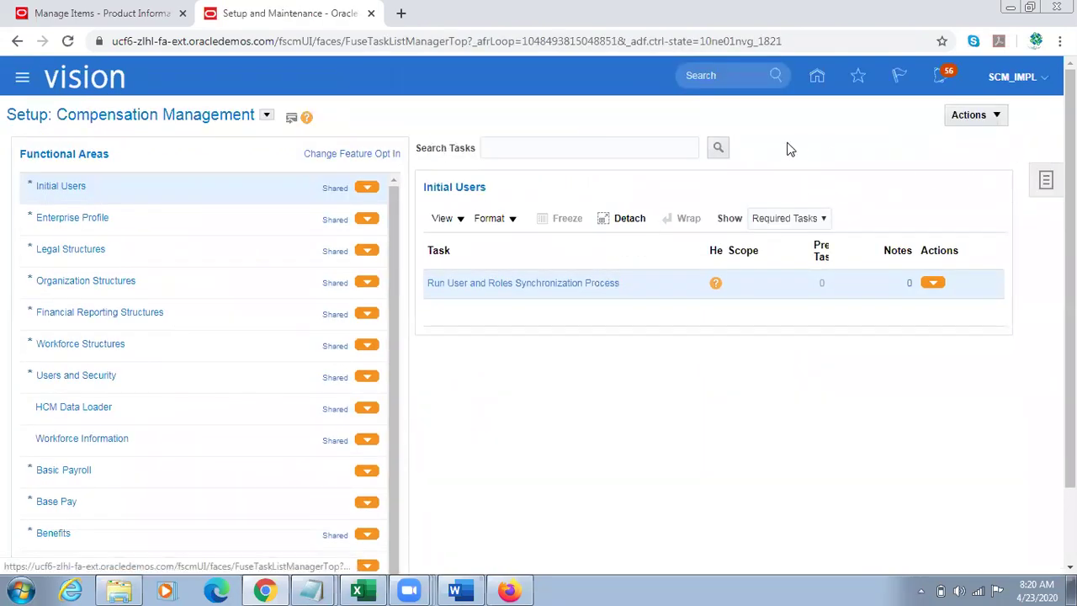
Step: Select the Manufacturing and Supply Chain Materials Management offering and open Manage Cost Organization Relationships
left_click(266, 114)
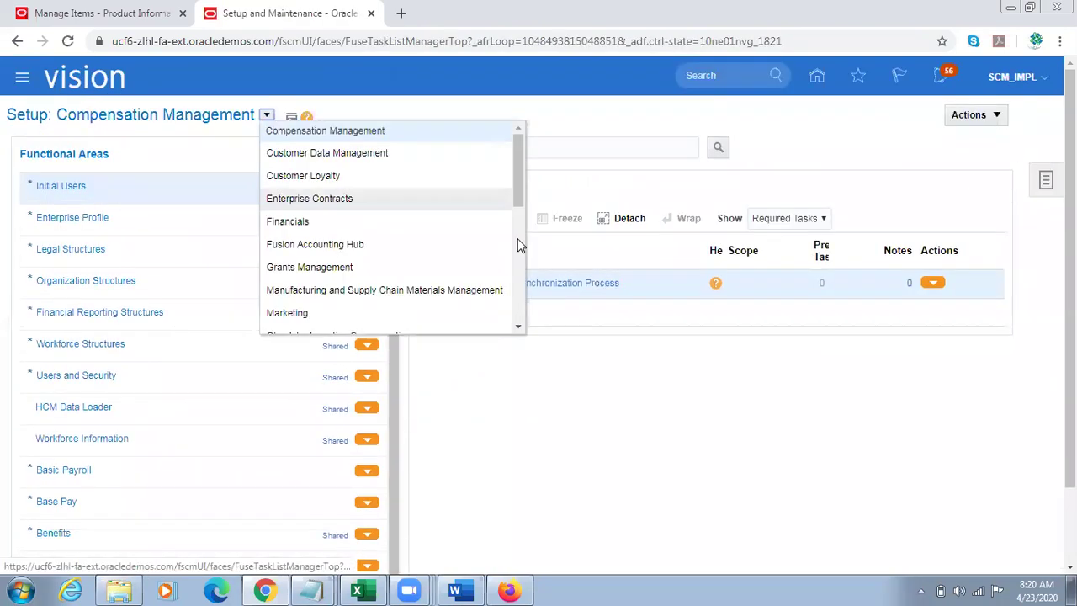
left_click(335, 294)
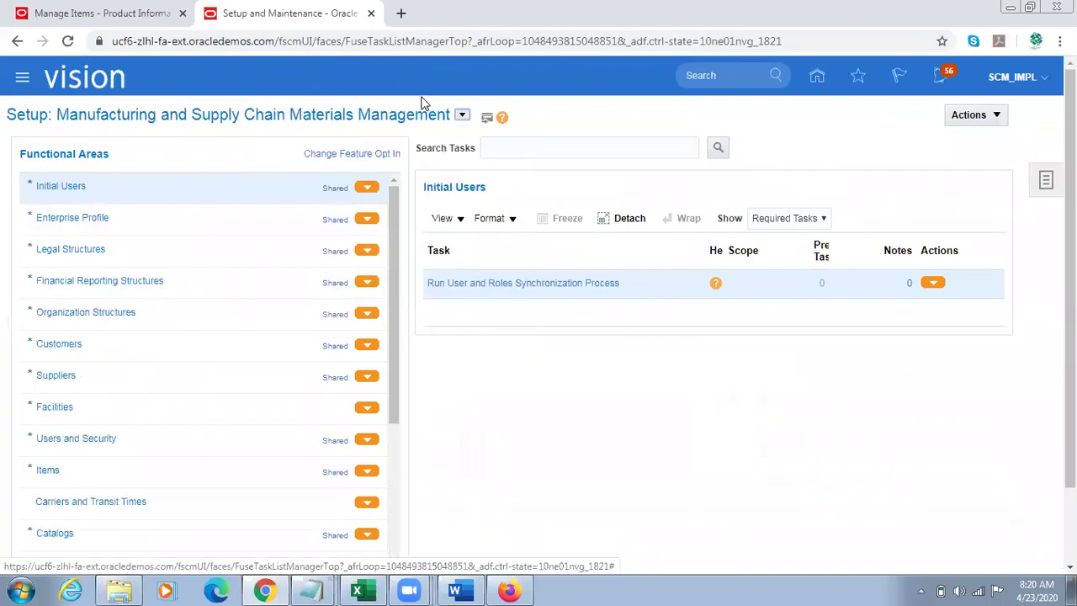
scroll(399, 316, "down", 2)
scroll(401, 328, "down", 3)
left_click(130, 508)
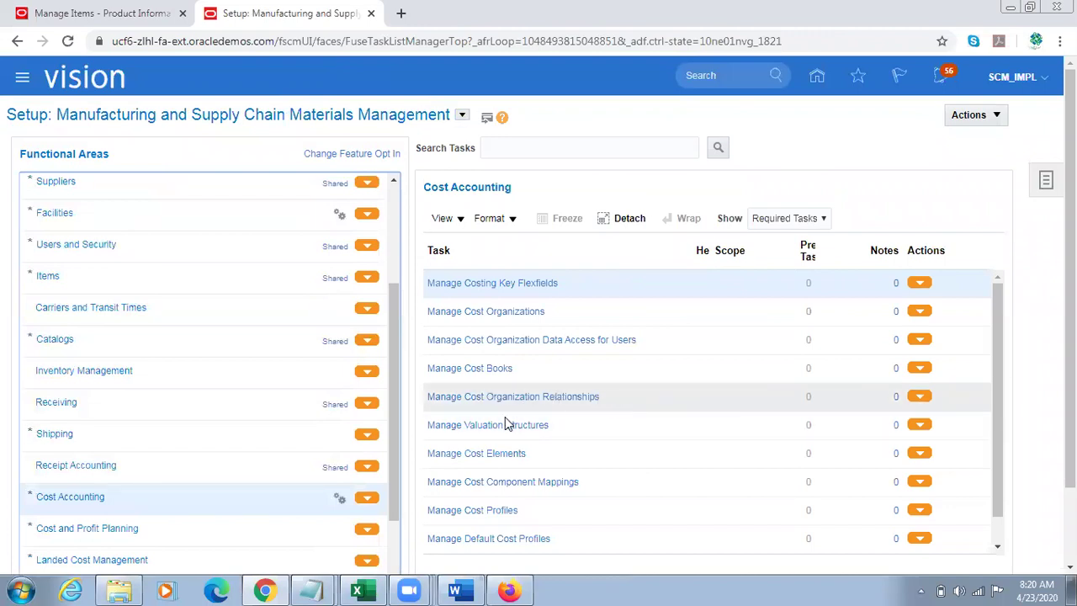
left_click(536, 402)
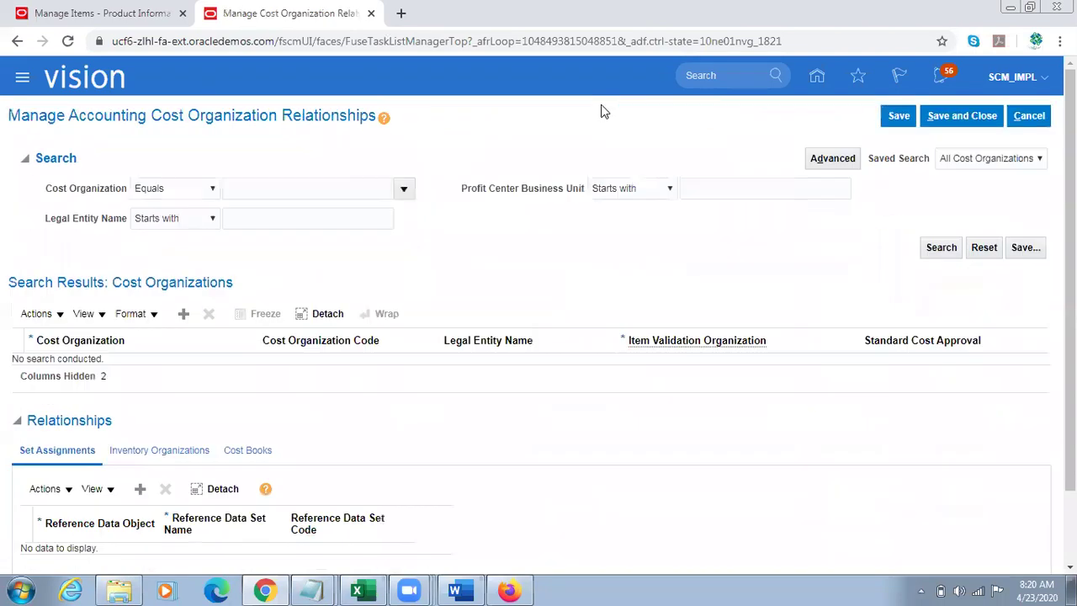
Step: Search cost organization relationships for the US Operations cost organization
left_click(293, 187)
left_click(403, 188)
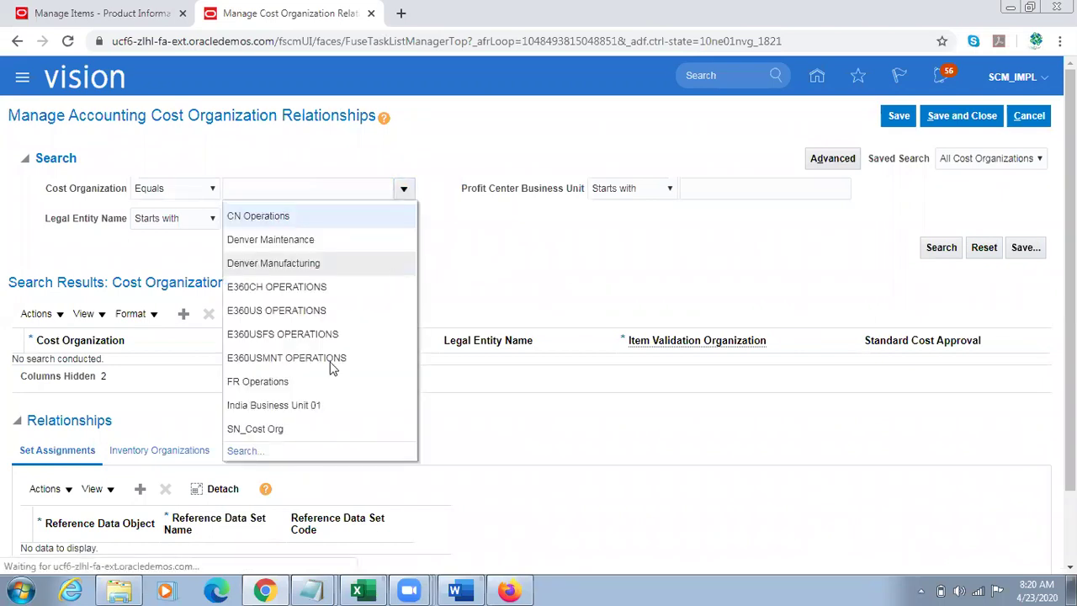
left_click(241, 450)
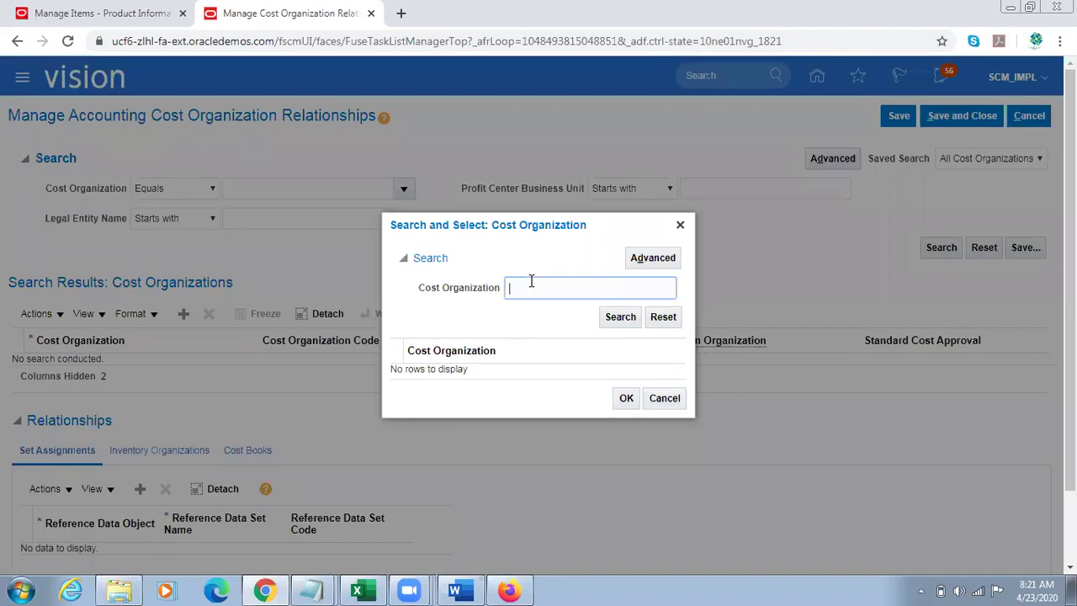
type("US Operation")
left_click(619, 316)
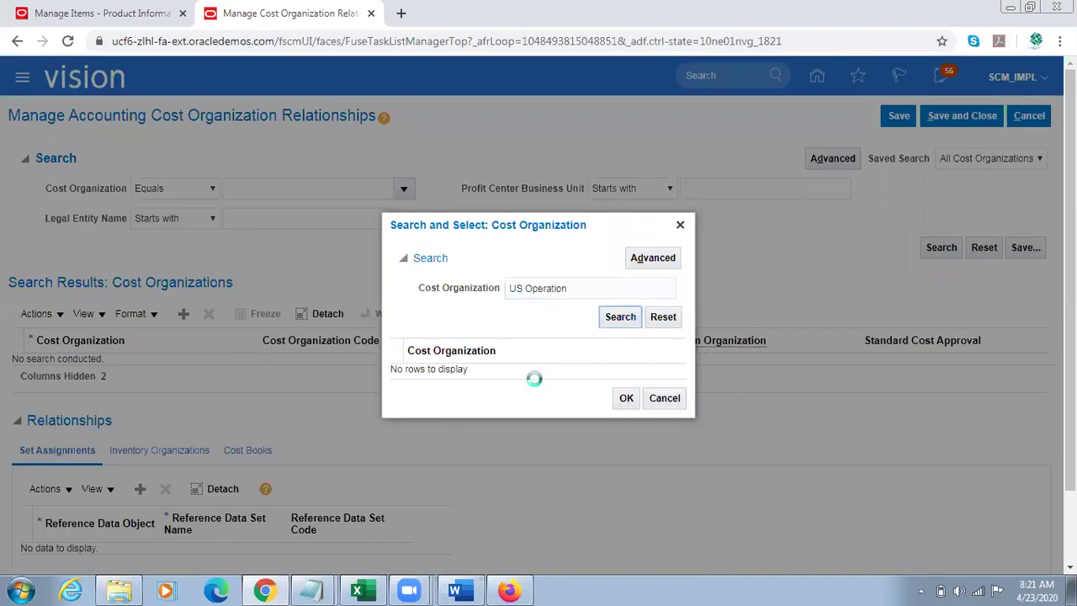
left_click(626, 406)
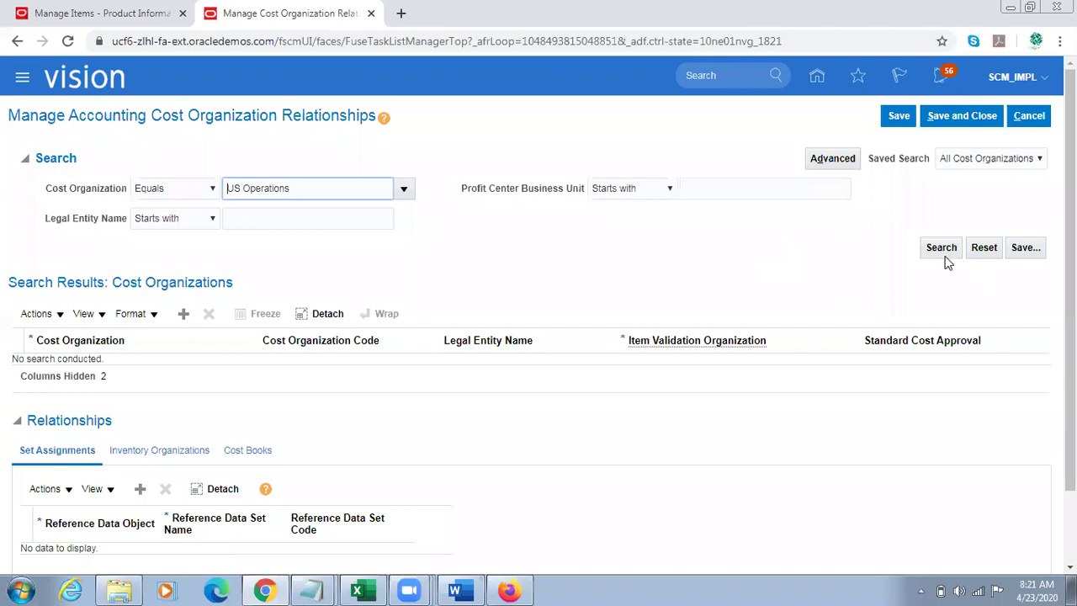
left_click(941, 249)
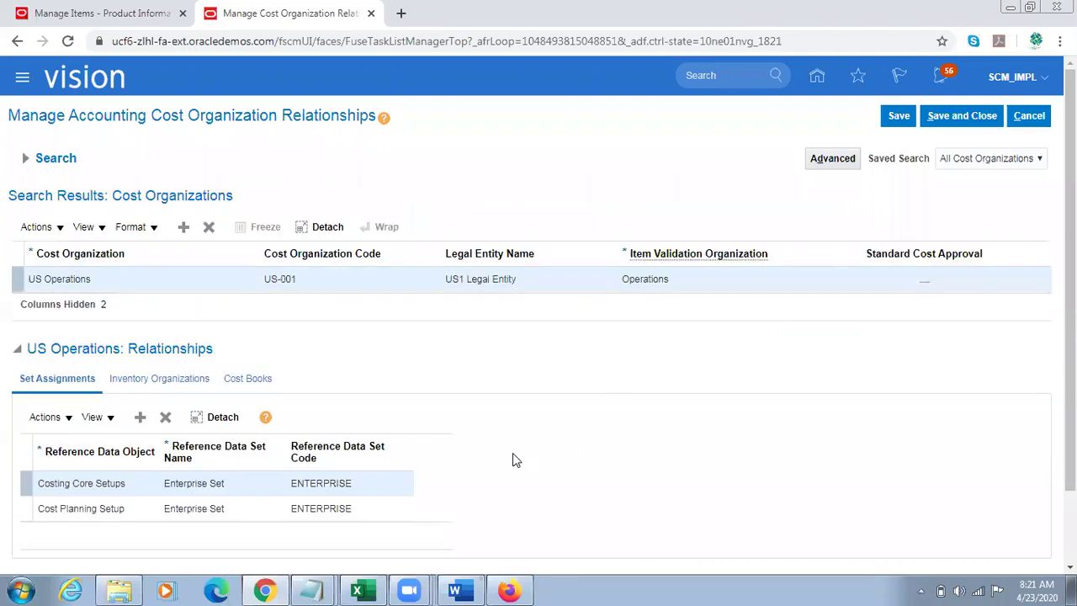
Step: Confirm Atlanta is among US Operations' inventory organizations, then cancel without saving
left_click(159, 379)
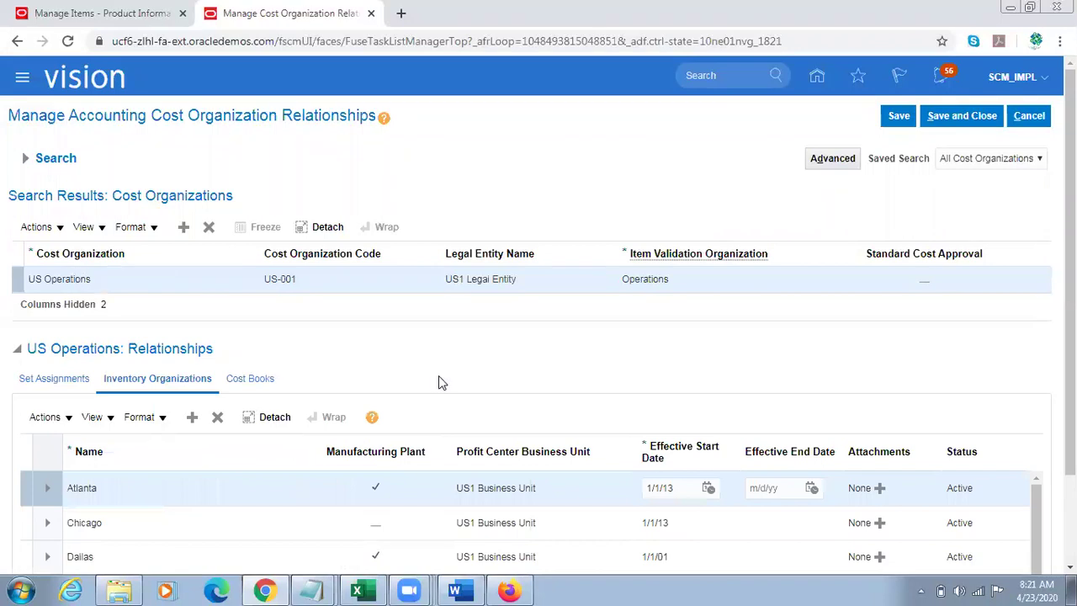
left_click_drag(1070, 421, 1069, 469)
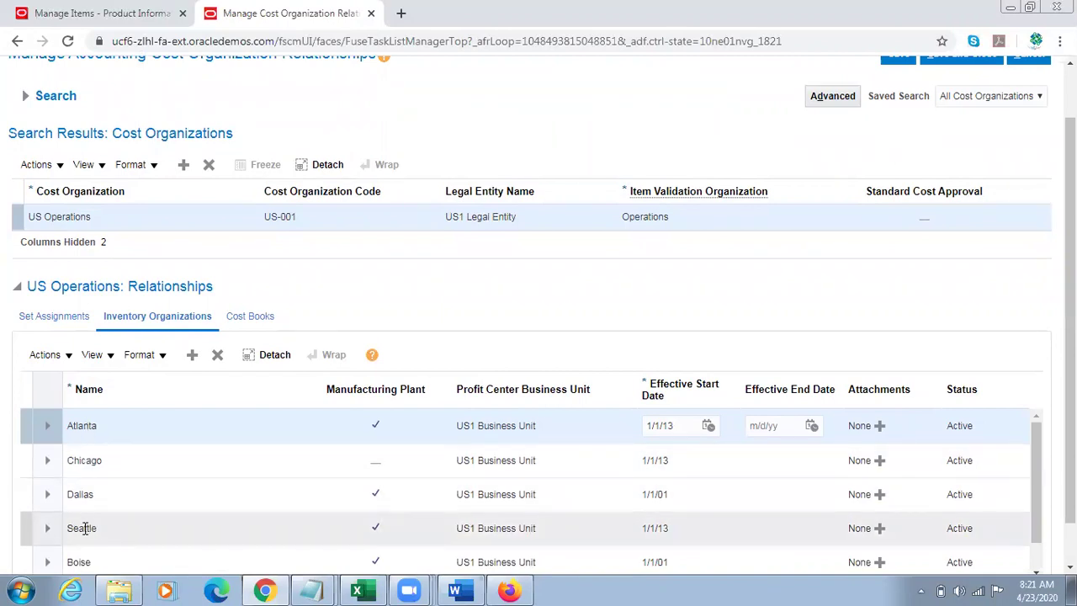
triple_click(55, 216)
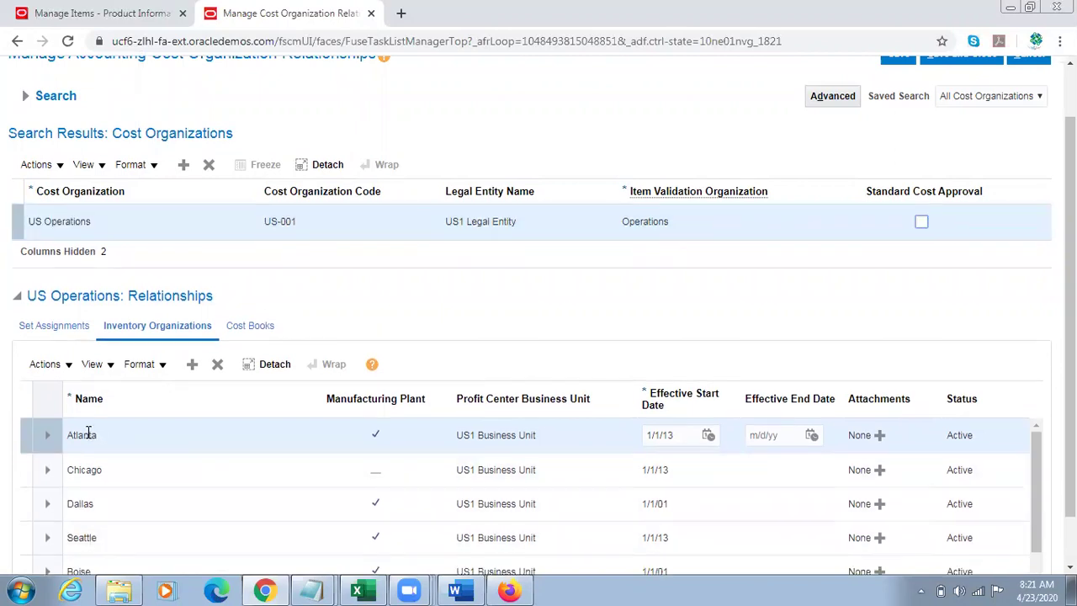
left_click(64, 222)
scroll(1029, 156, "up", 1)
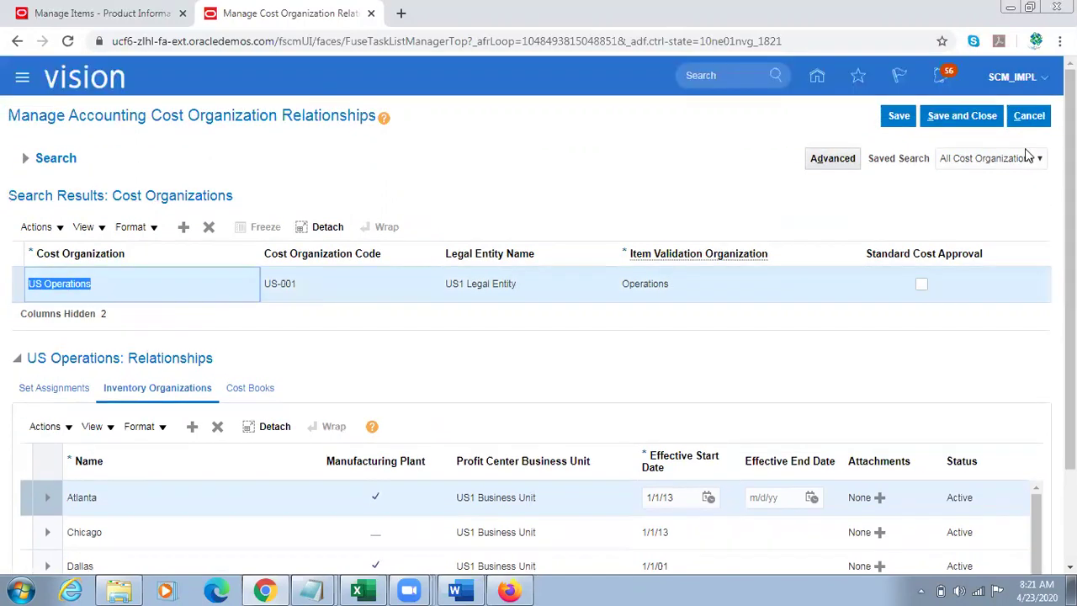
left_click(1027, 116)
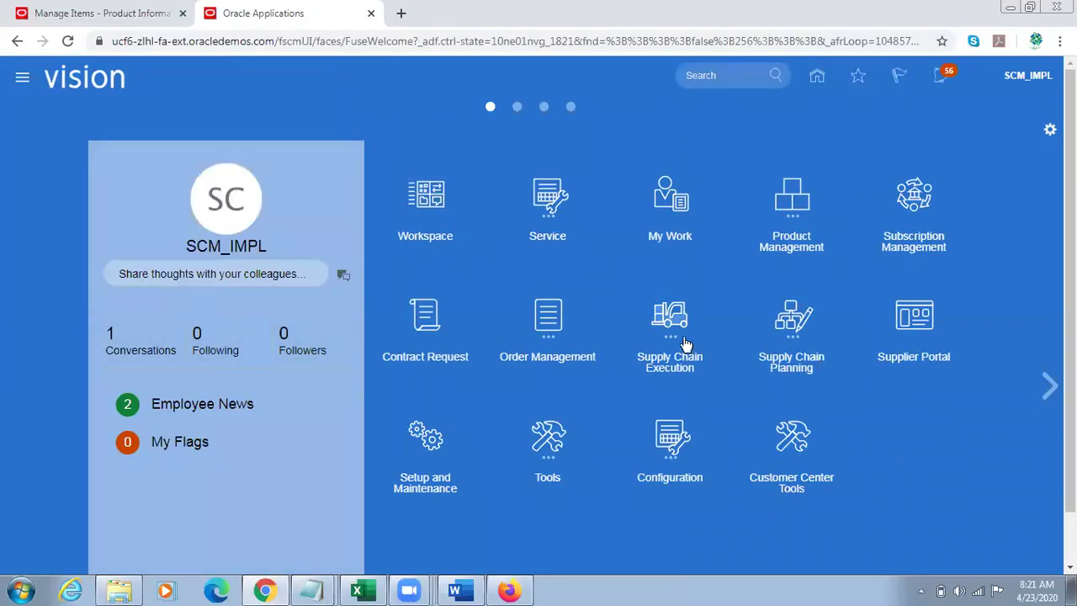
Step: Open Manage Cost Scenarios from the Supply Chain Execution Cost Accounting work area
left_click(670, 318)
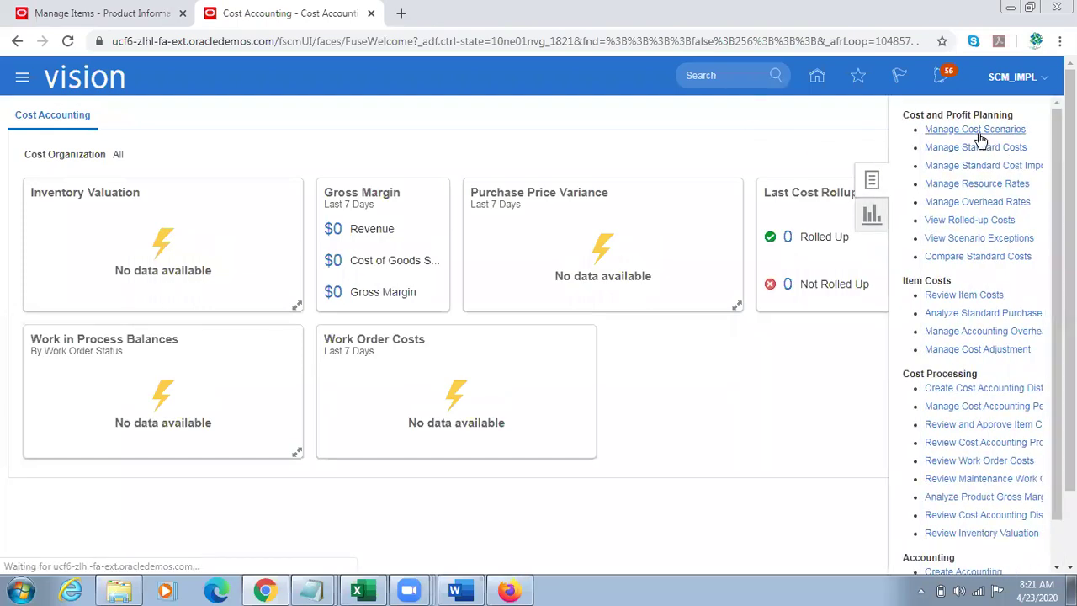
left_click(976, 130)
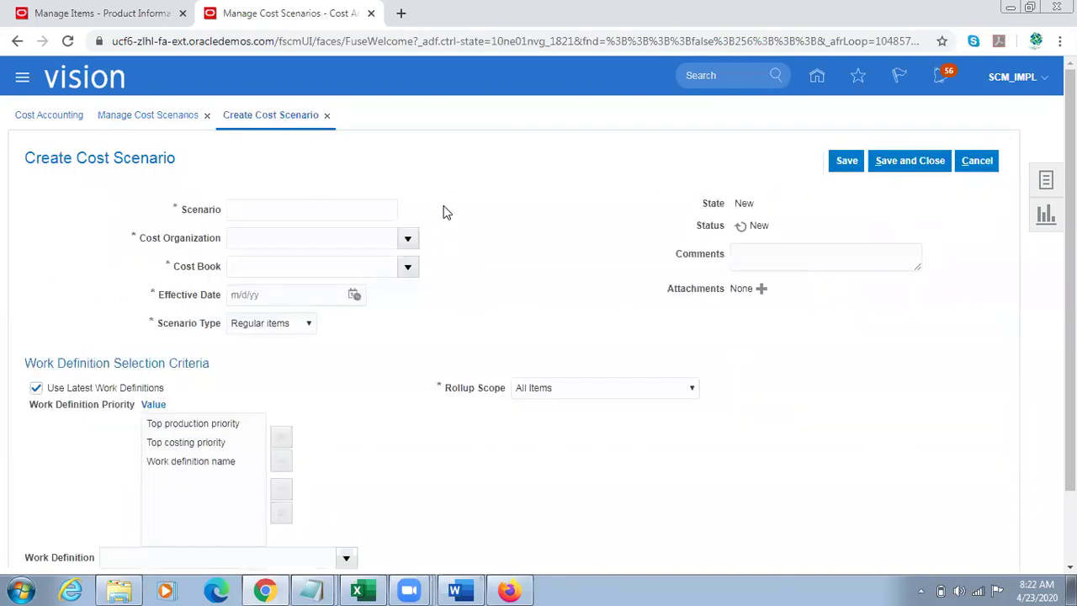
Step: Name the new cost scenario TL23/4 and set its cost organization to US Operations
left_click(306, 211)
type("TL")
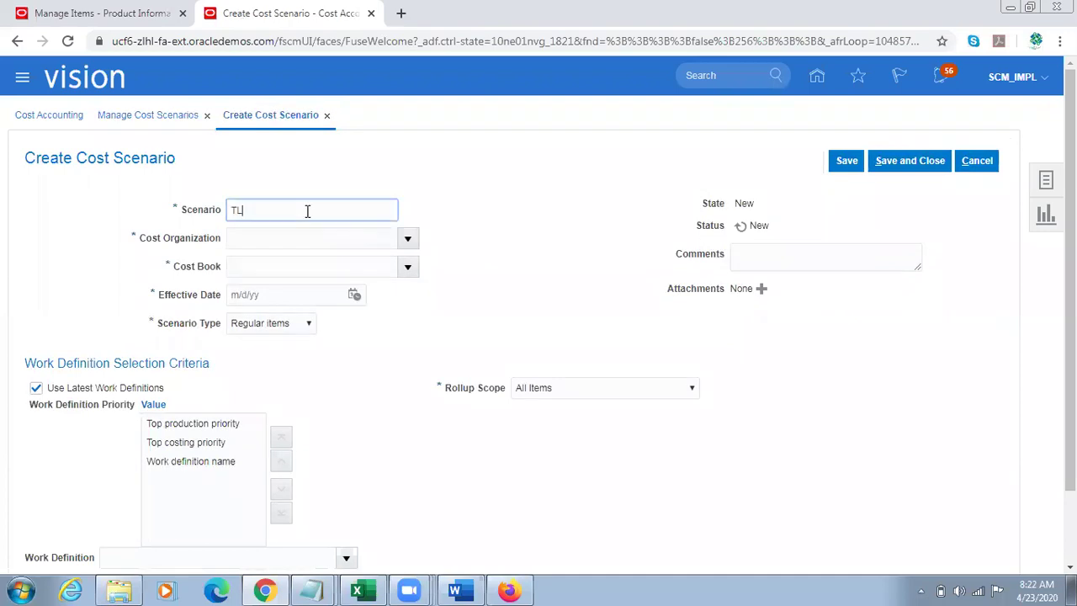
type("23/5")
type("4")
left_click(407, 238)
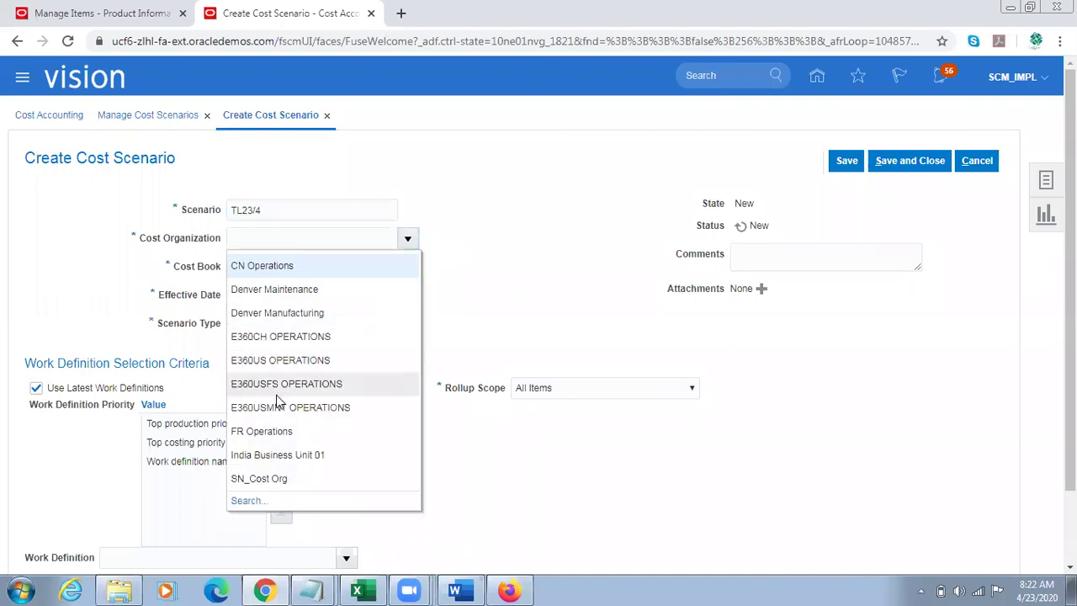
left_click(249, 501)
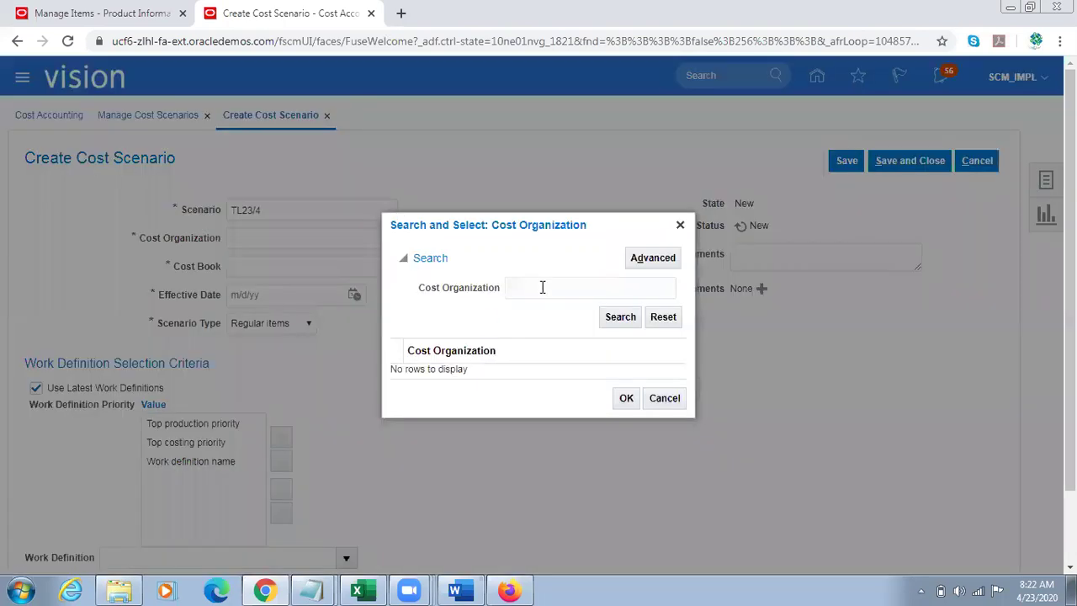
left_click(535, 287)
type("US")
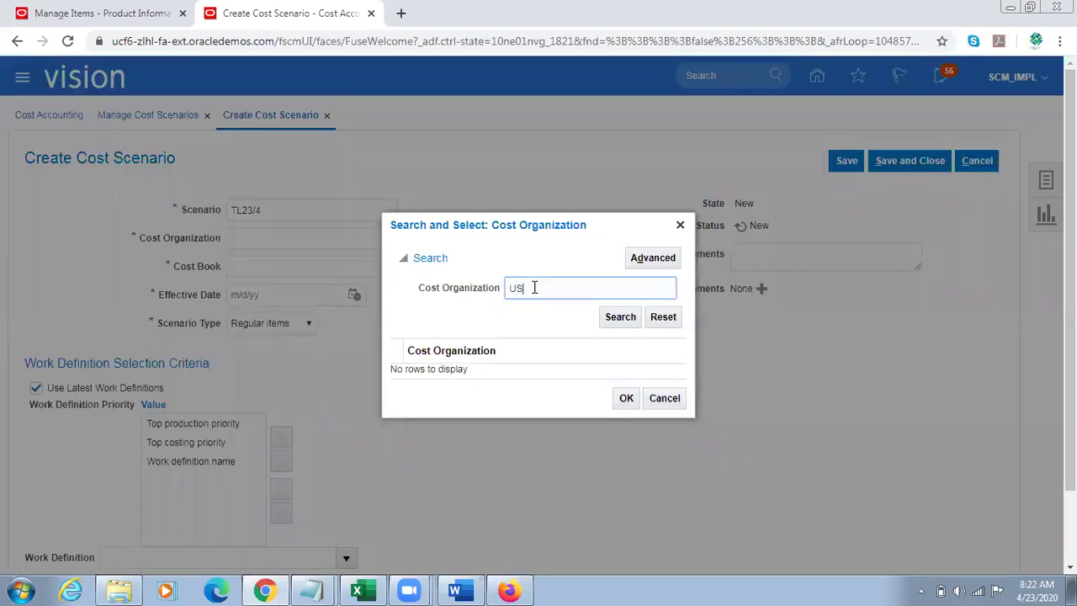
key("Return")
left_click(468, 356)
left_click(623, 416)
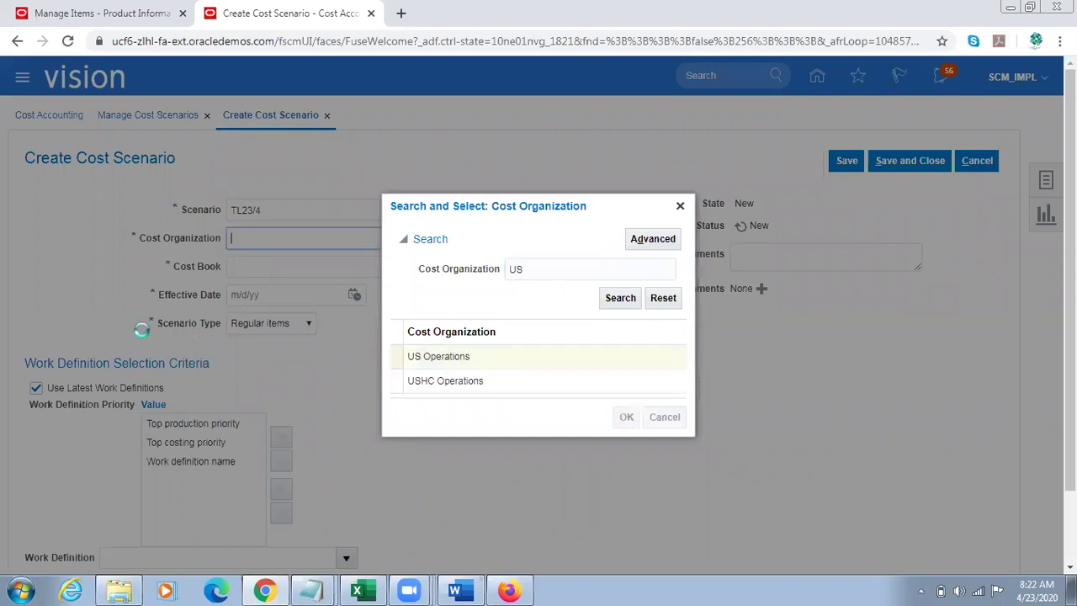
Step: Set cost book 001-Seattle and effective date 4/23/20, save, and go to Manage Standard Costs
triple_click(317, 237)
left_click(409, 269)
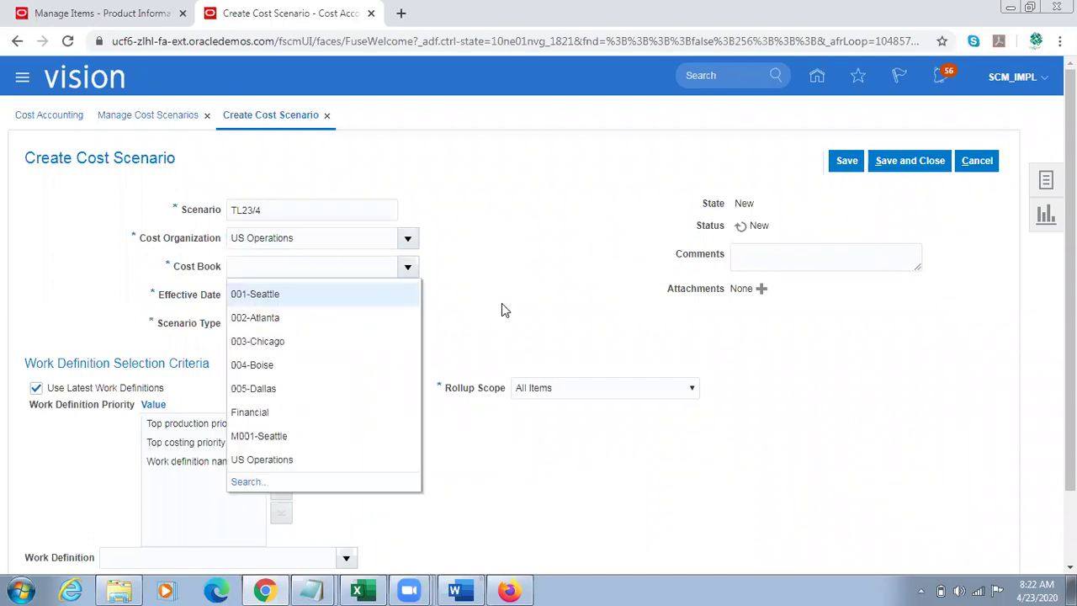
left_click(314, 293)
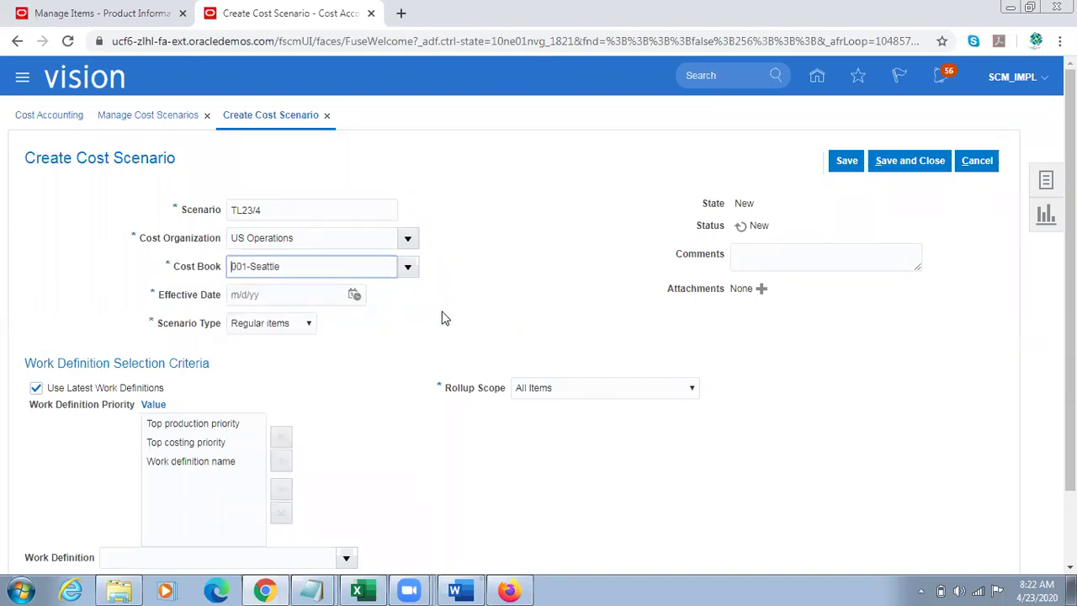
left_click(353, 294)
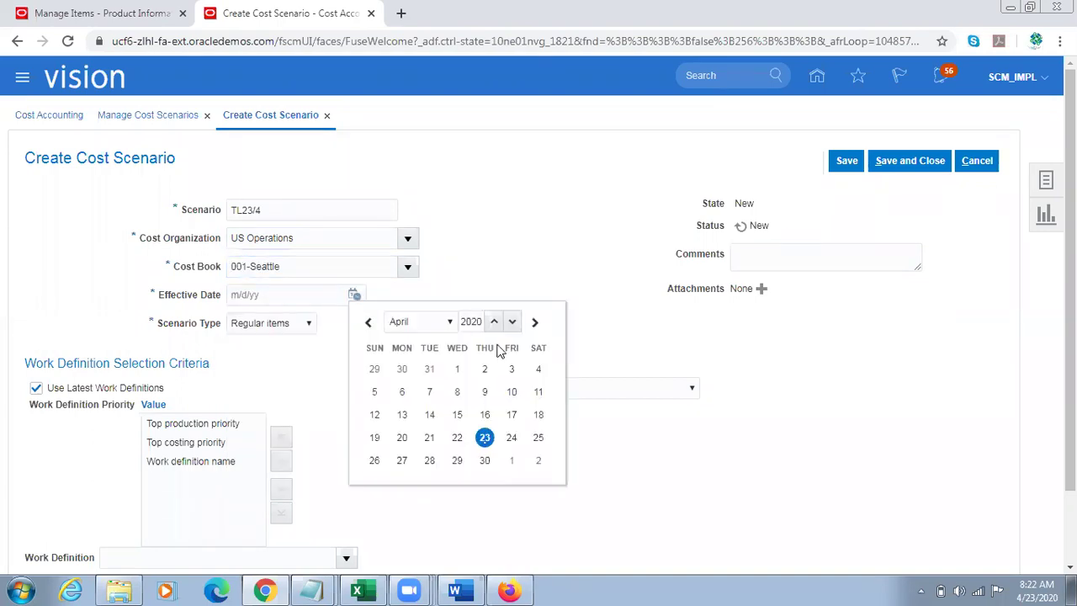
left_click(484, 437)
triple_click(280, 300)
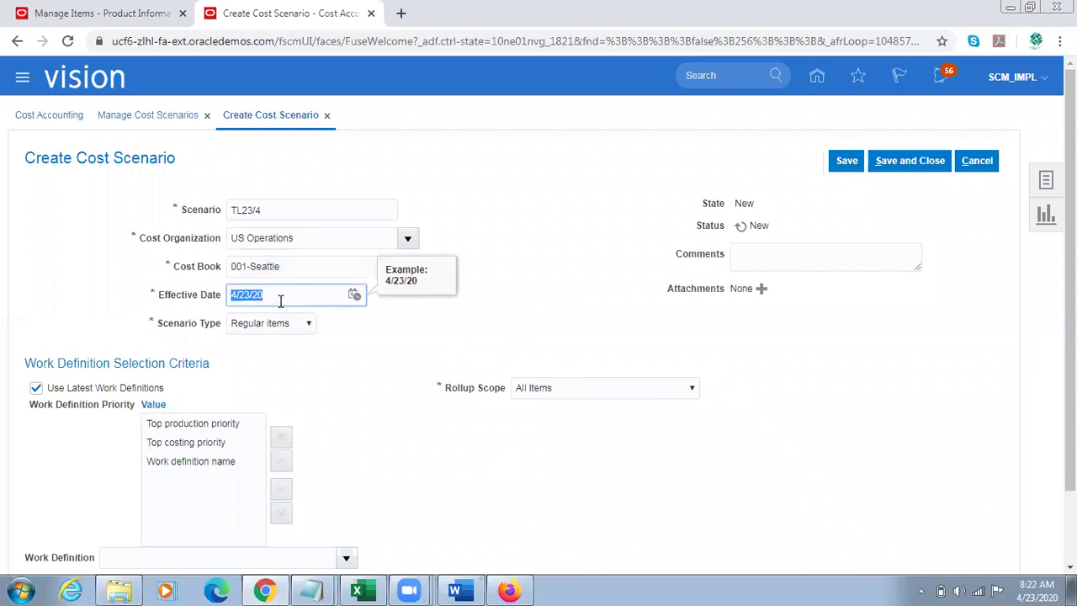
left_click(844, 160)
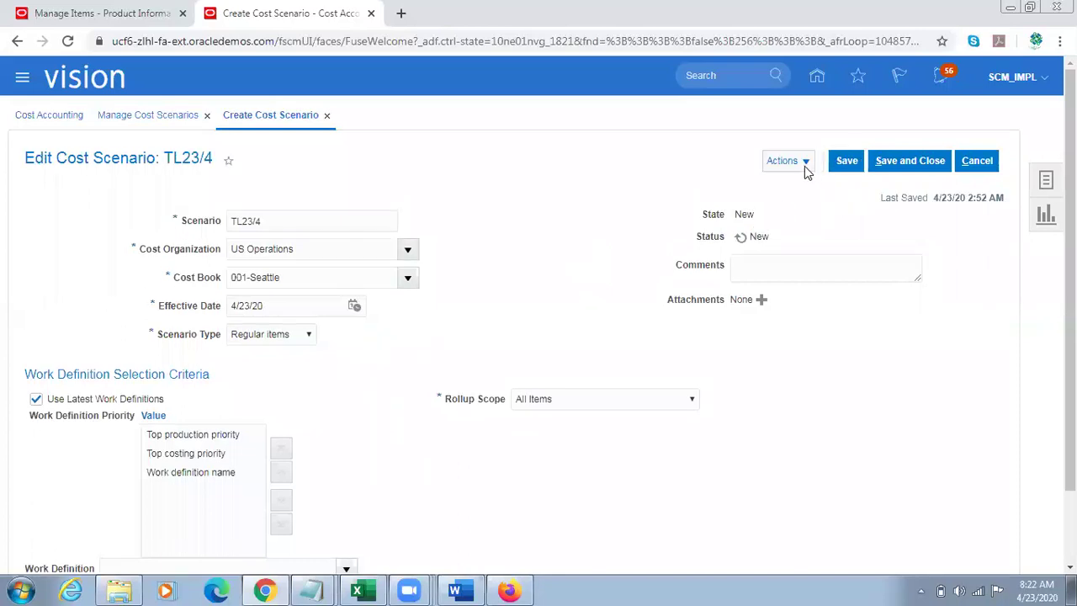
left_click(803, 162)
left_click(828, 185)
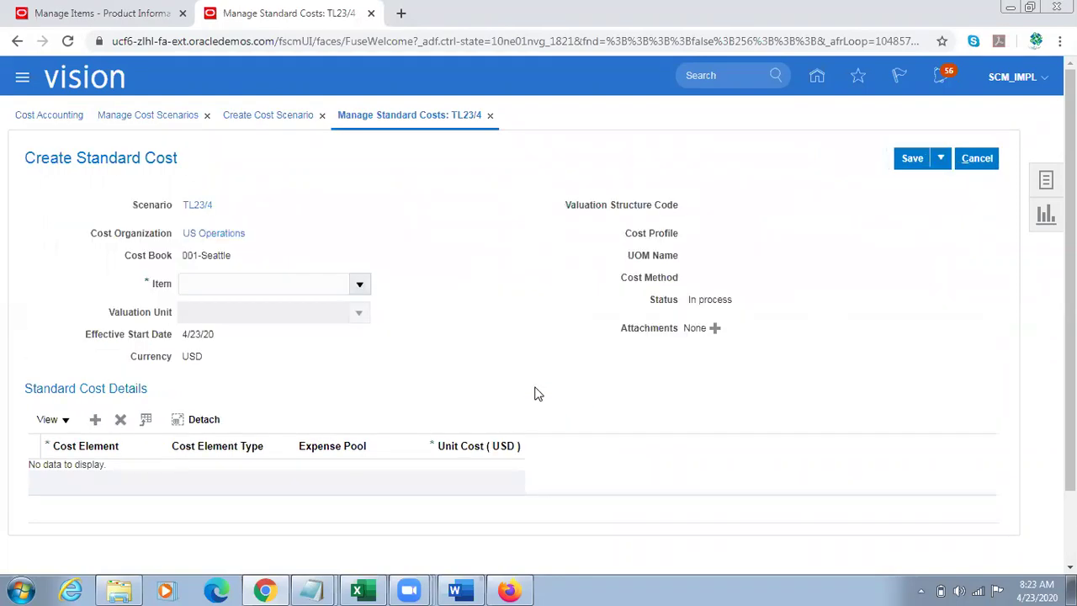
Step: Set the standard cost's item to TL Sample Item with its first valuation unit
left_click(303, 286)
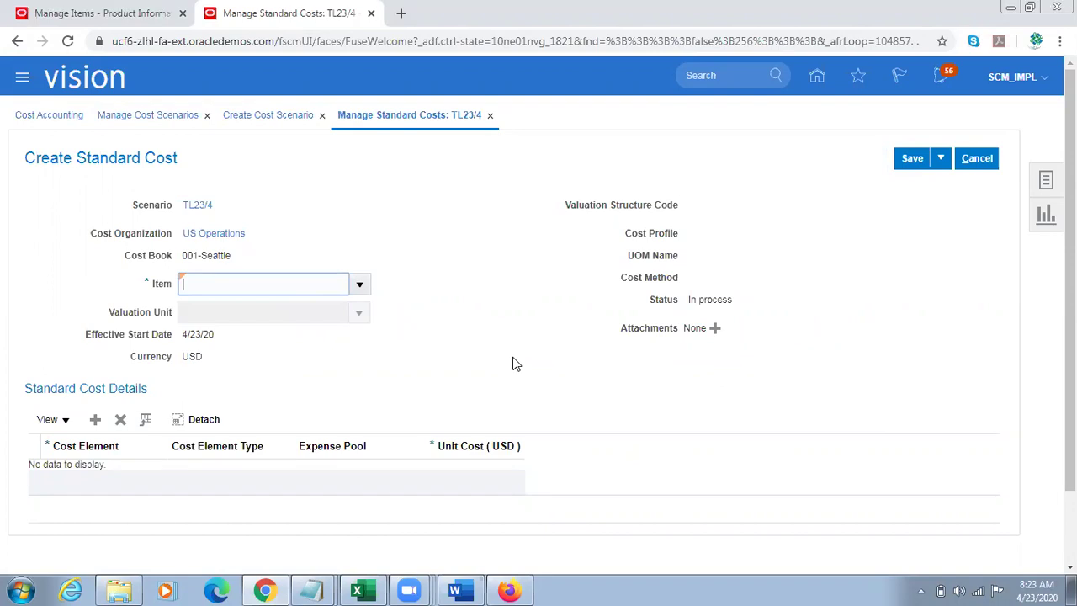
type("TL Sam")
left_click(512, 356)
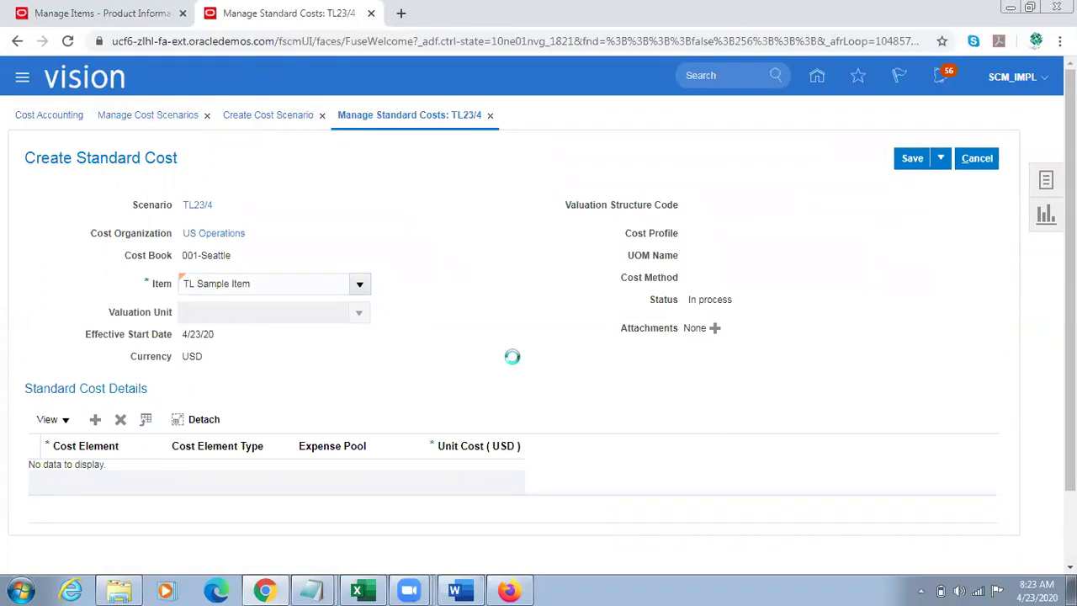
left_click(360, 313)
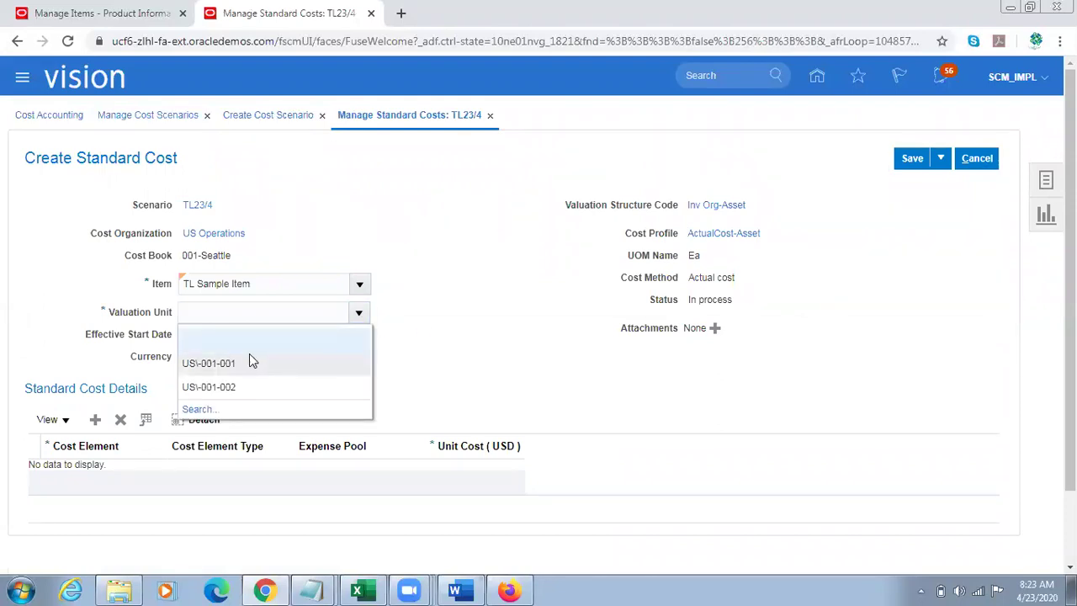
left_click(249, 357)
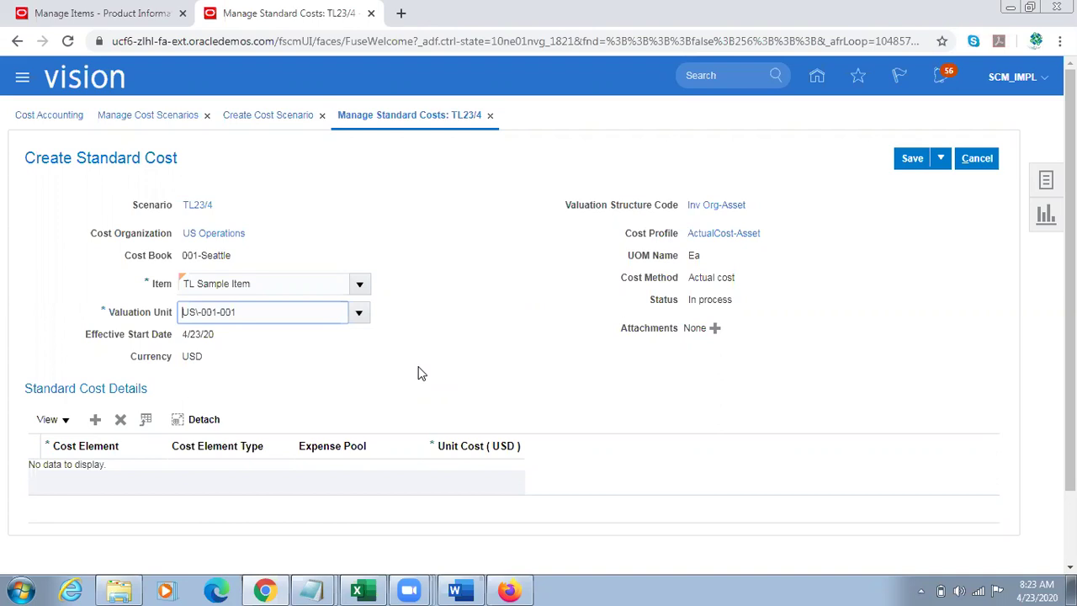
Step: Add a Direct Material cost row of 100 USD, save and close, and return to the scenario
left_click(95, 418)
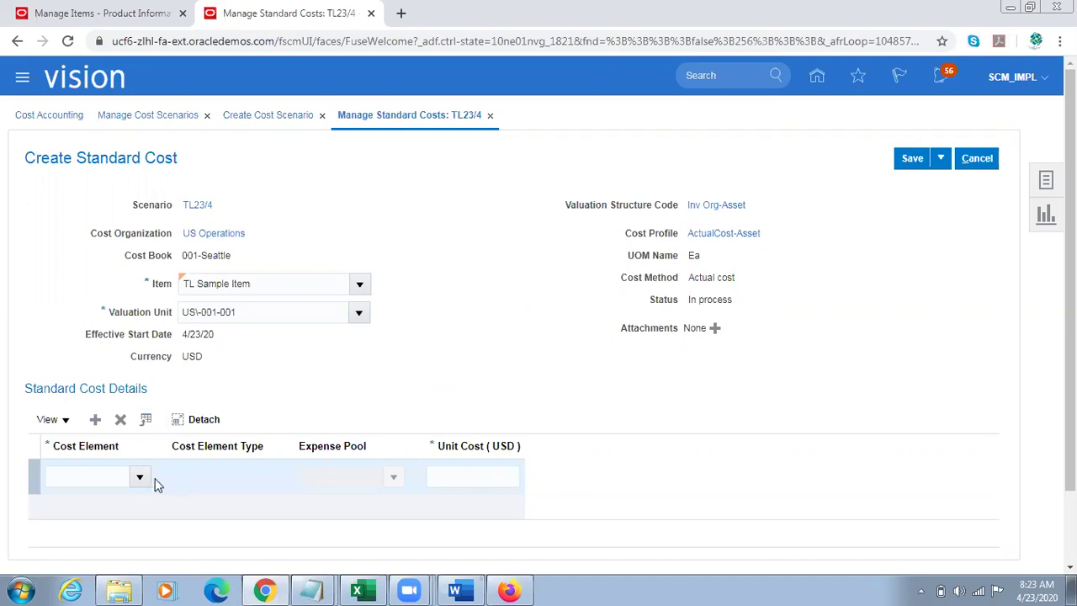
left_click(138, 477)
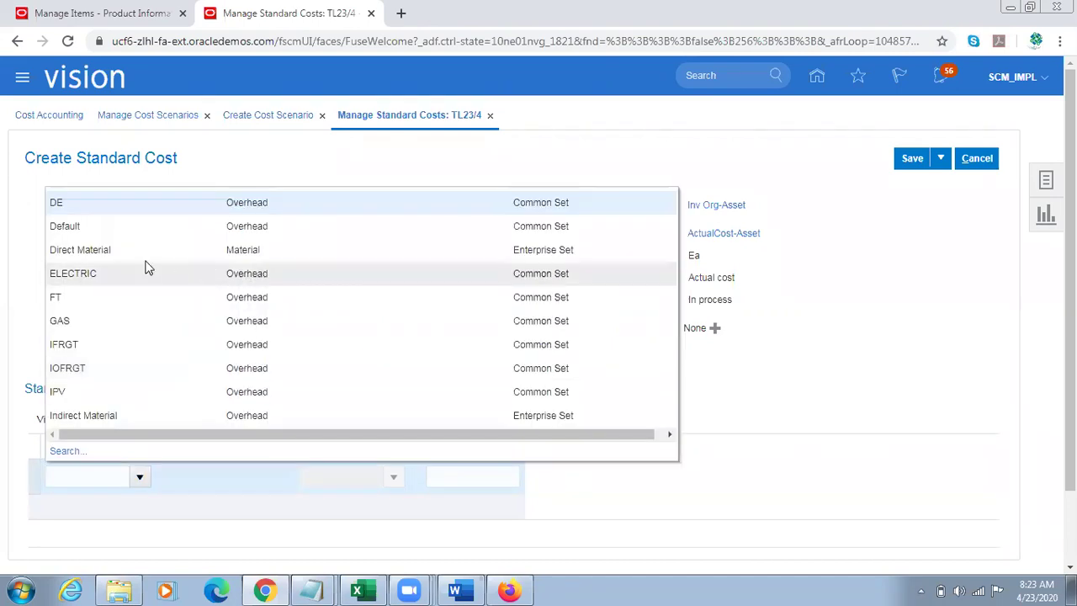
left_click(147, 266)
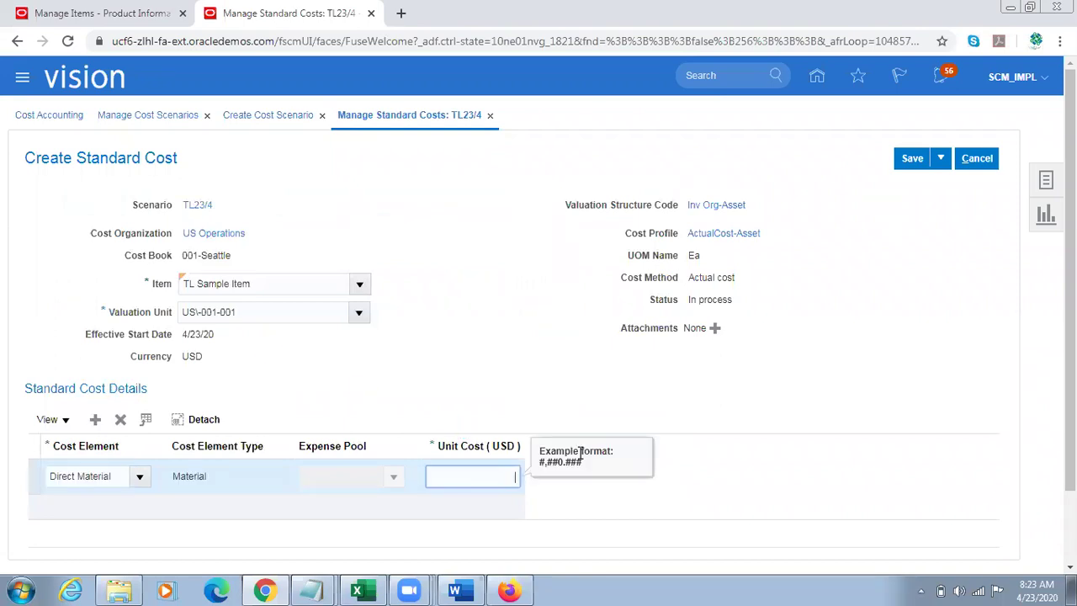
type("00")
left_click(799, 295)
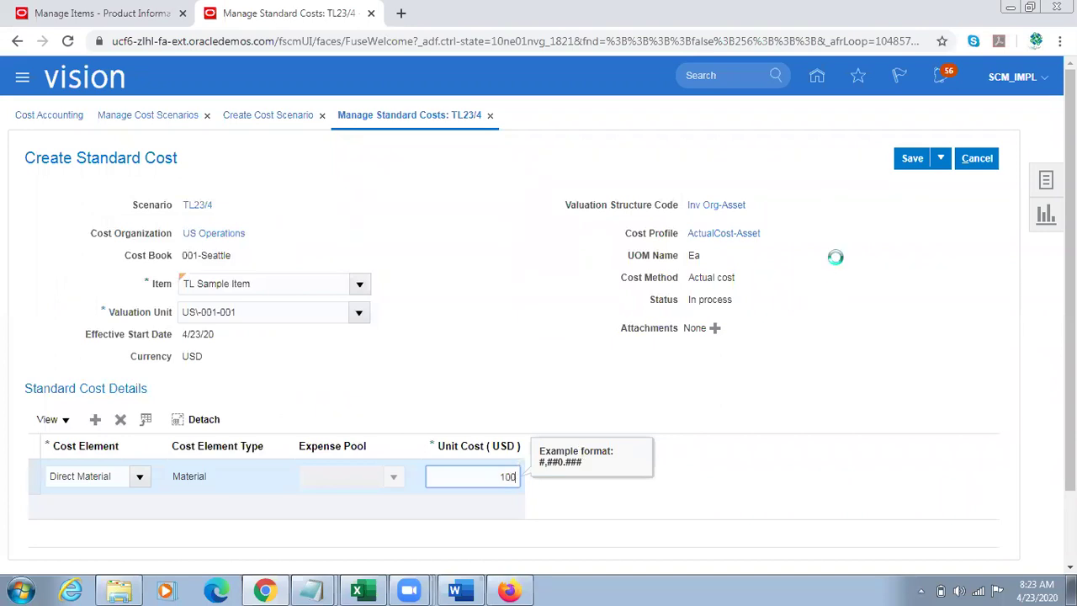
left_click(916, 163)
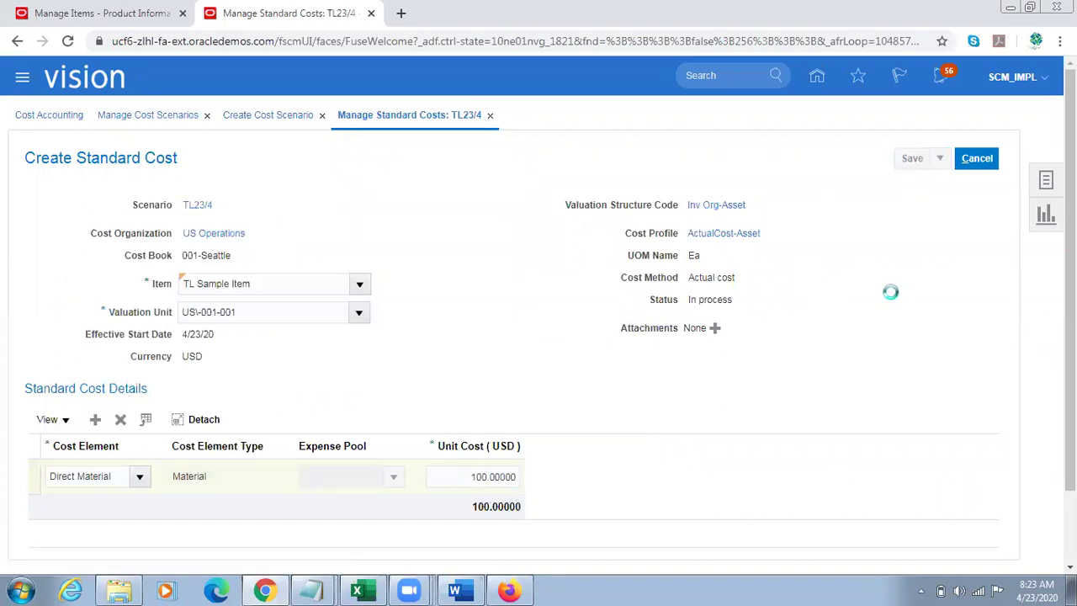
left_click(939, 164)
left_click(926, 186)
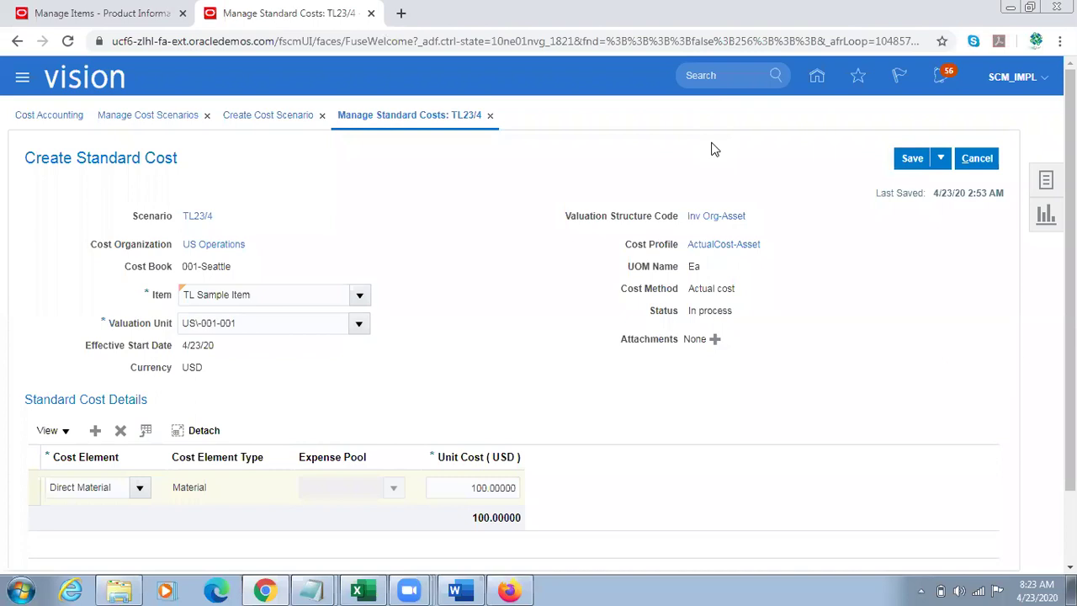
left_click(977, 158)
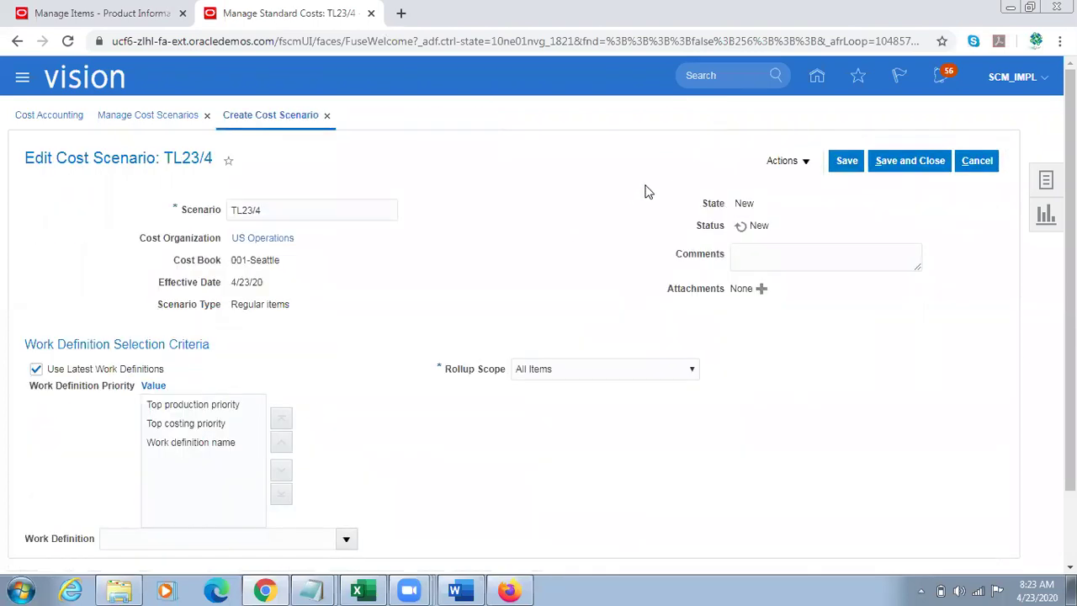
Step: Submit Update Standard Costs for TL23/4, acknowledge the confirmation, and save and close the scenario
left_click(810, 164)
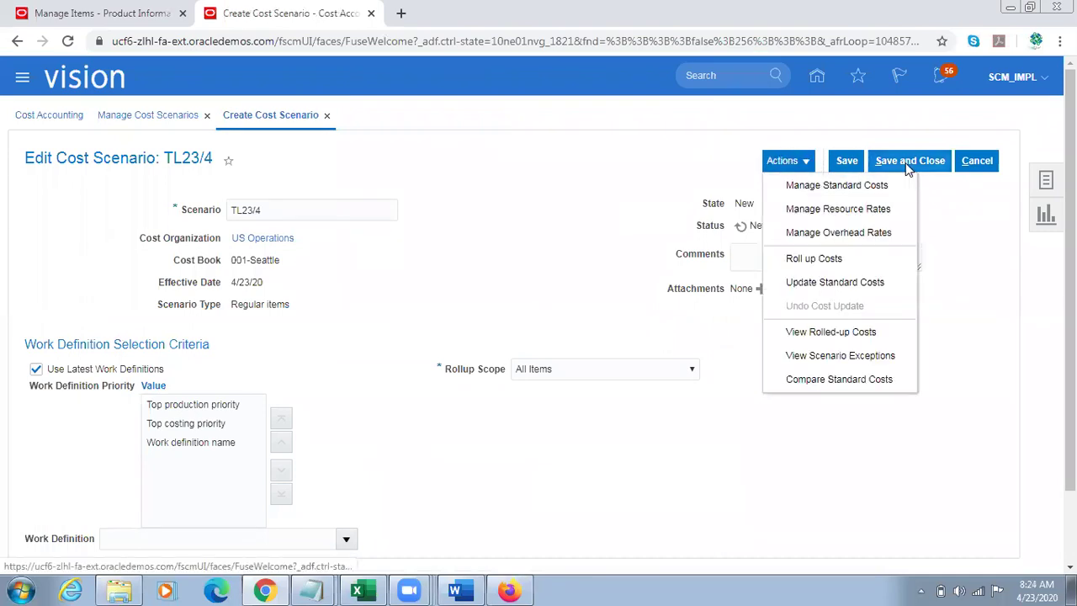
left_click(832, 286)
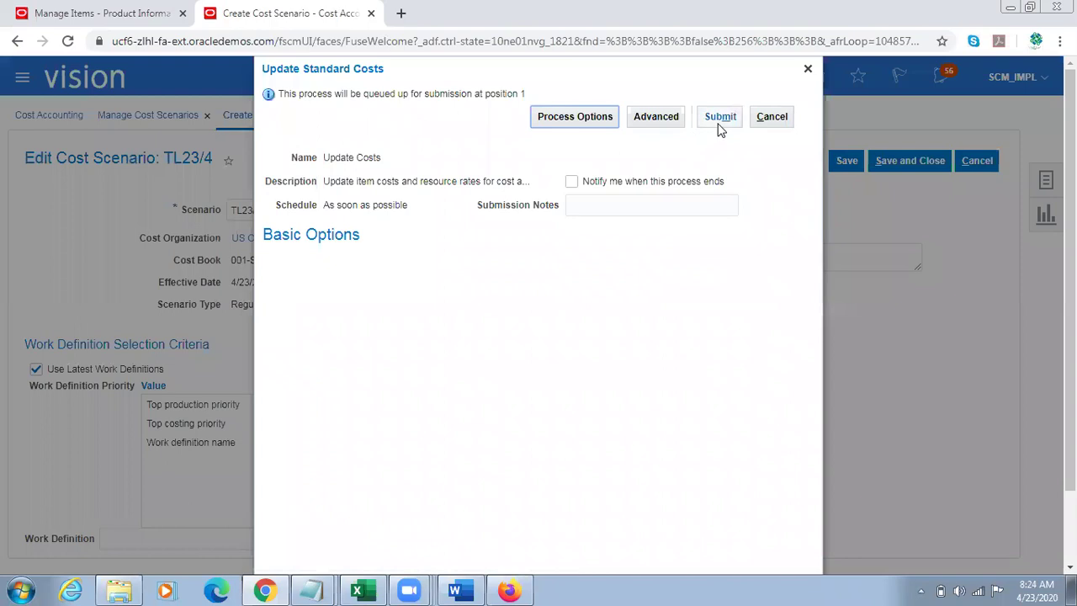
left_click(720, 120)
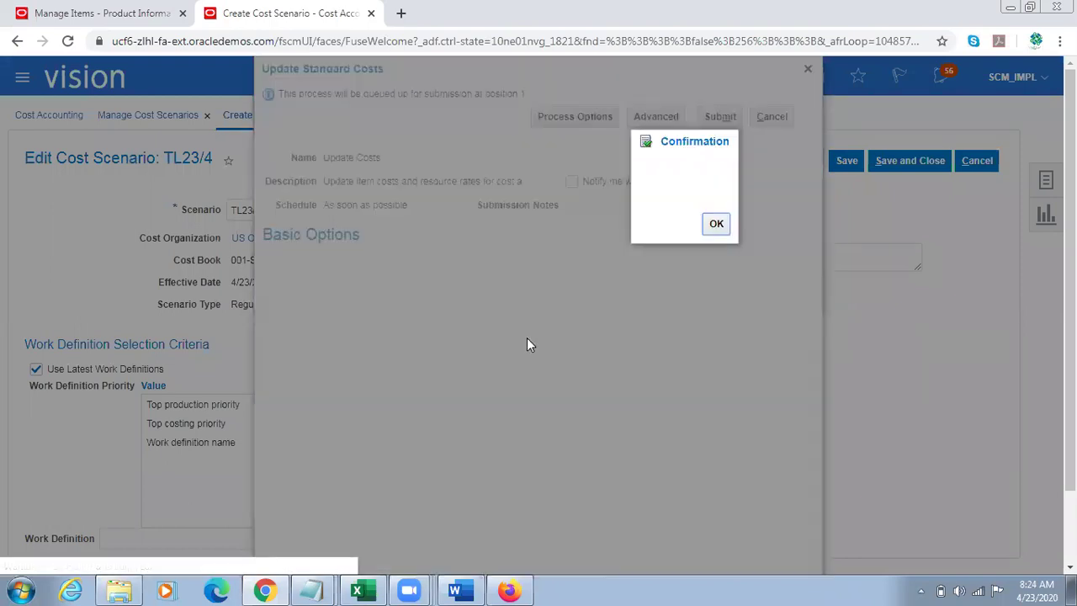
left_click(714, 224)
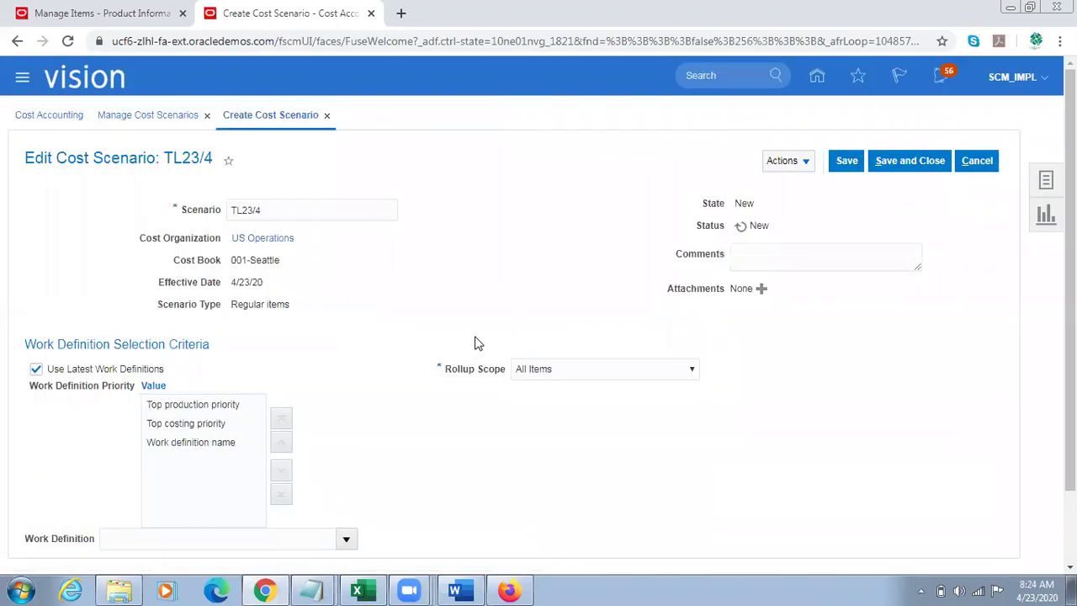
left_click(913, 161)
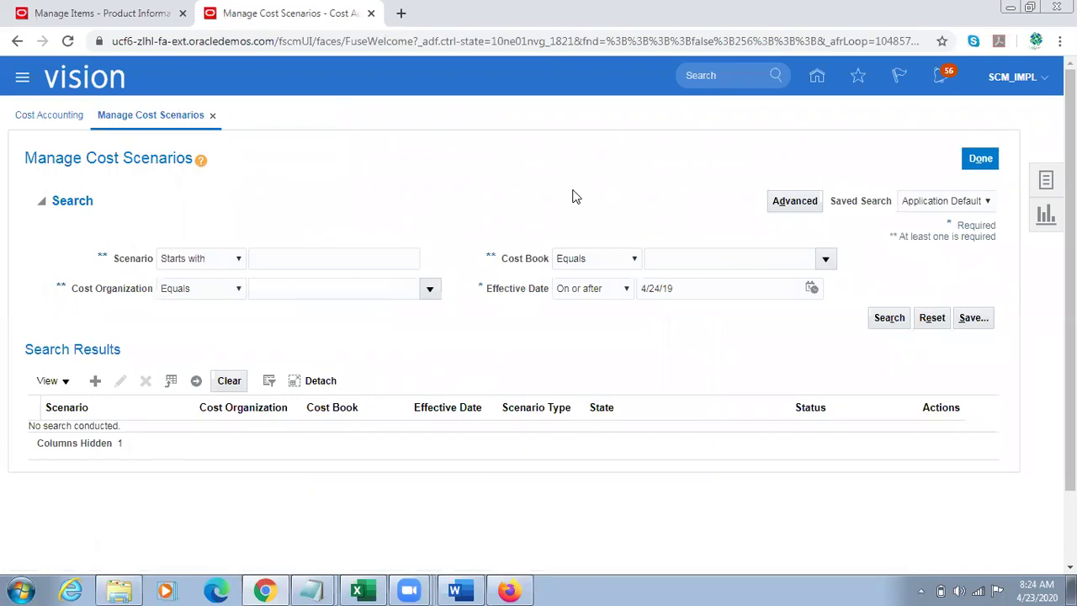
Step: Re-run the TL23/4 scenario search until it shows Costs Published, then return to the requisition window
left_click(276, 256)
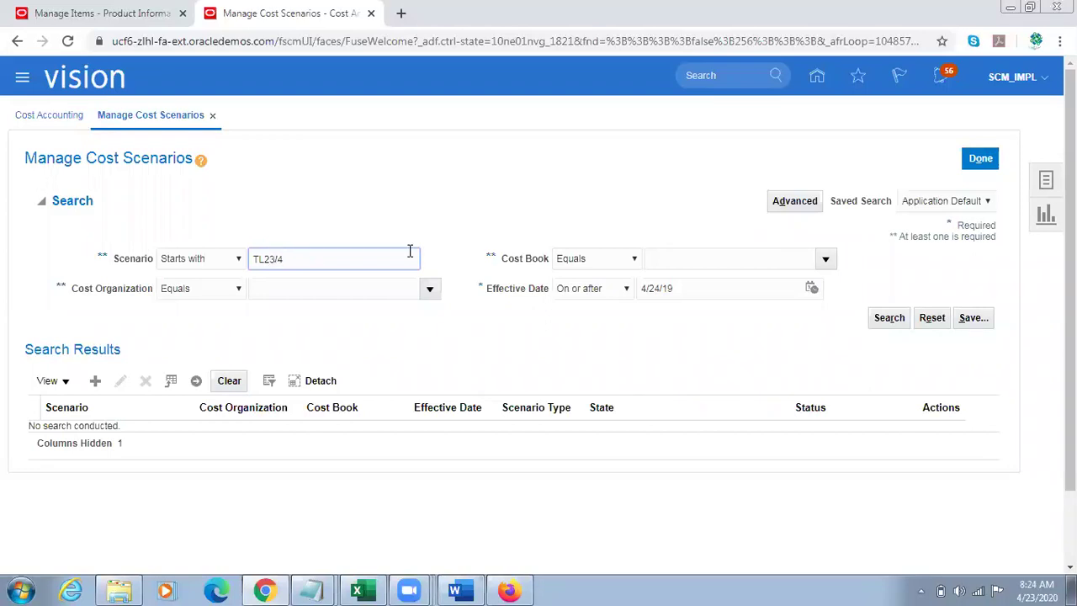
left_click(889, 317)
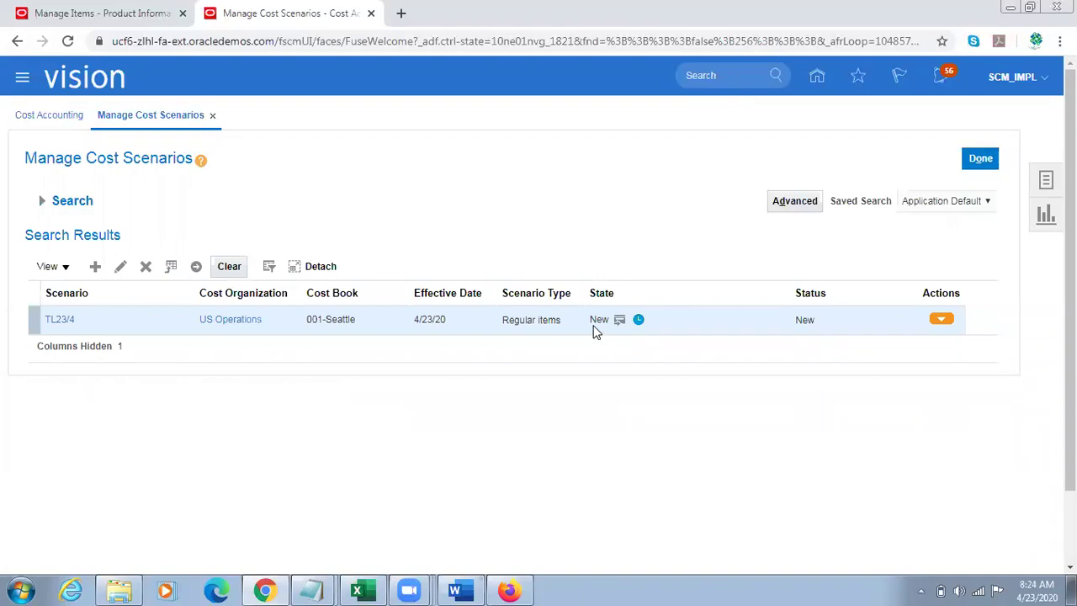
left_click(41, 203)
left_click(893, 321)
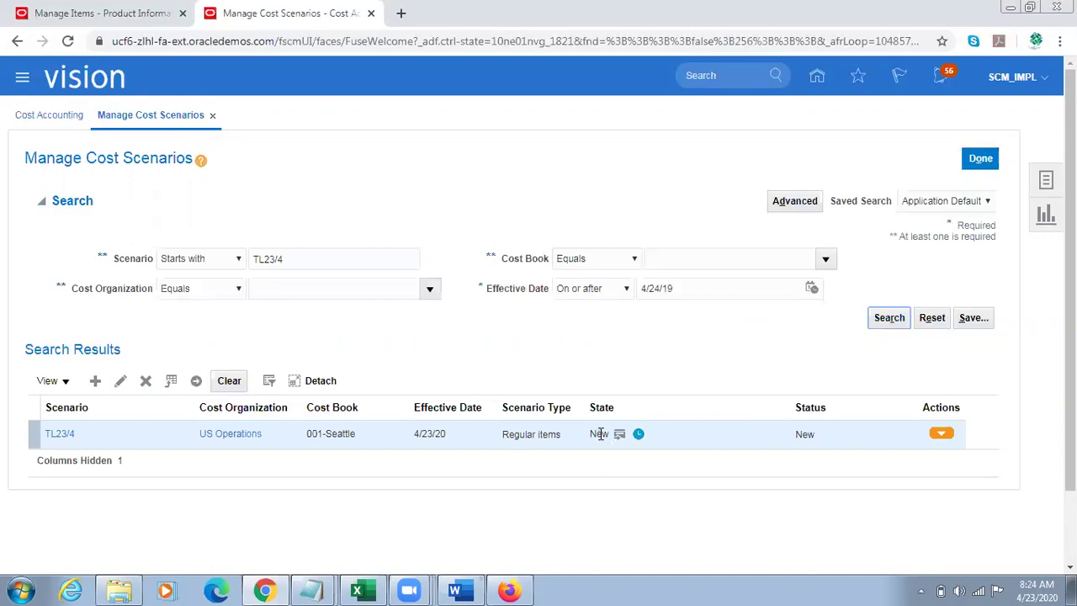
left_click(889, 316)
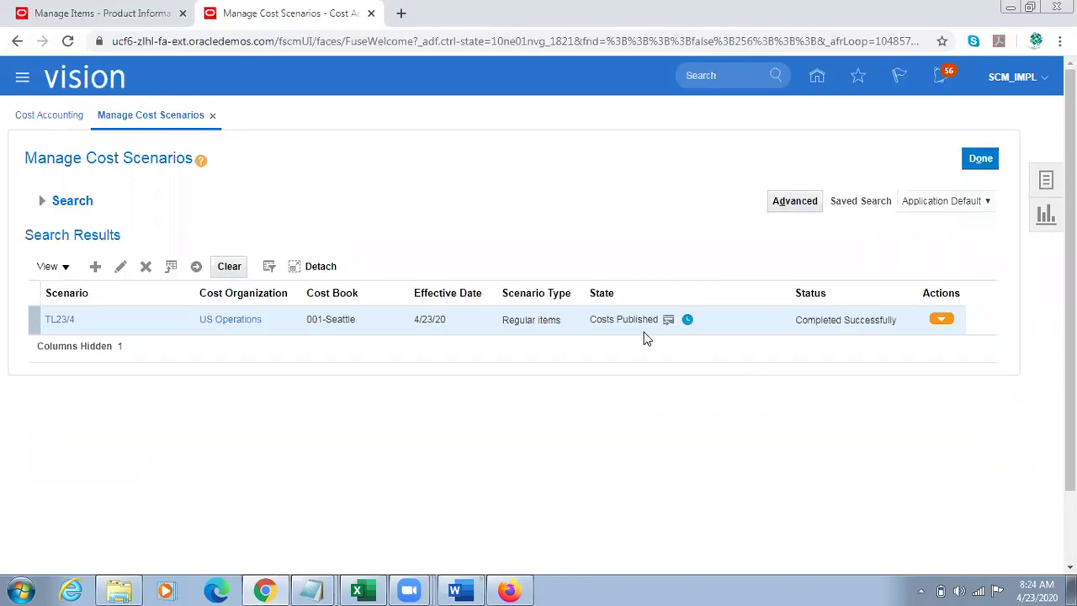
triple_click(614, 317)
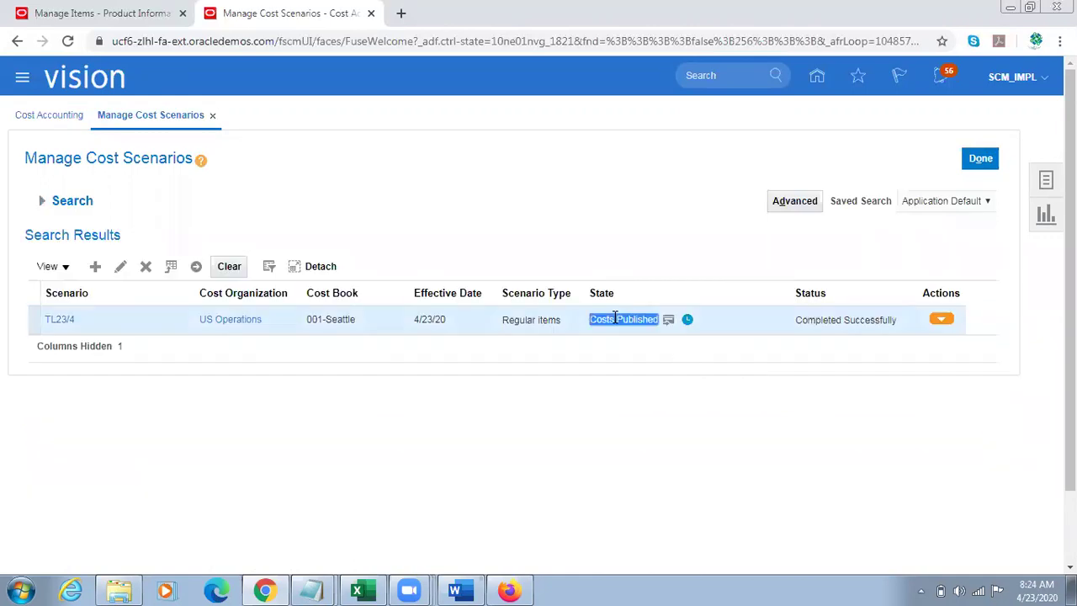
left_click(509, 590)
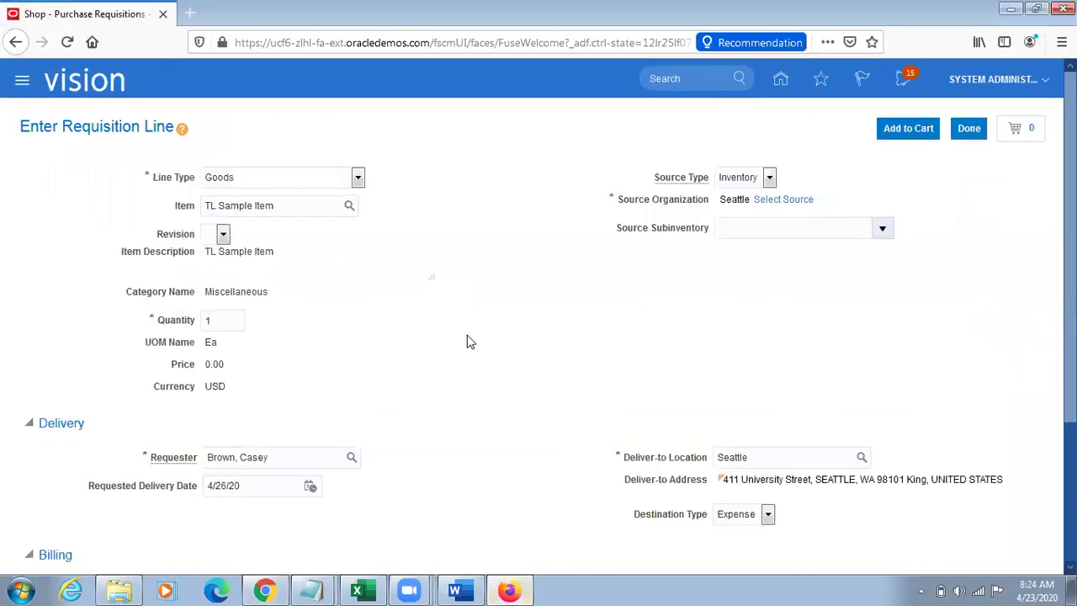
Step: Start a new requisition line for TL Sample Item and dismiss the transfer price error
left_click(968, 127)
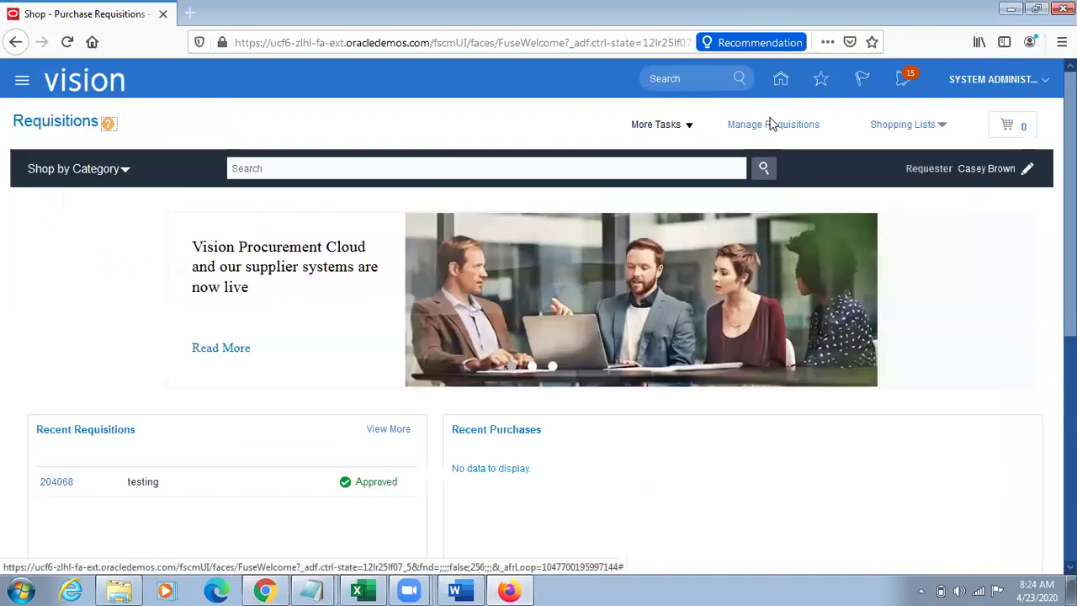
left_click(664, 125)
left_click(702, 149)
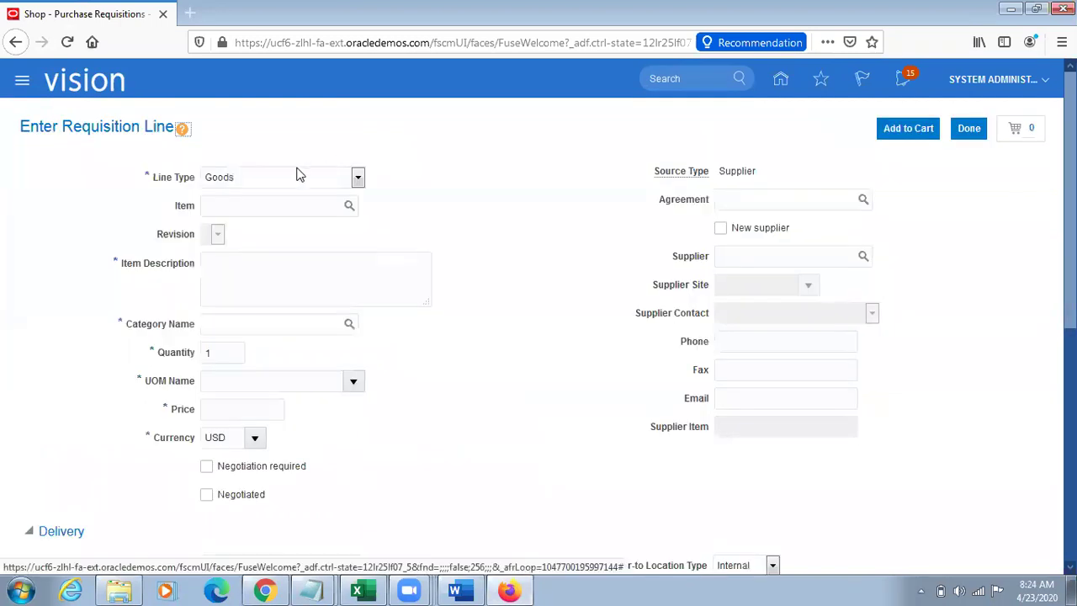
type("TL Sample Item")
key("Tab")
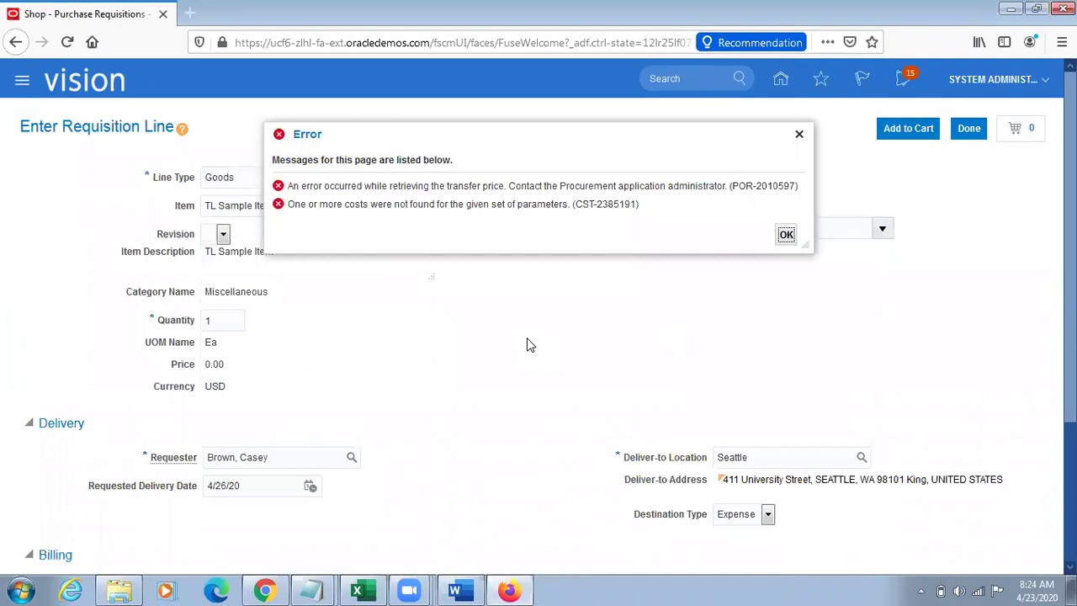
left_click(799, 135)
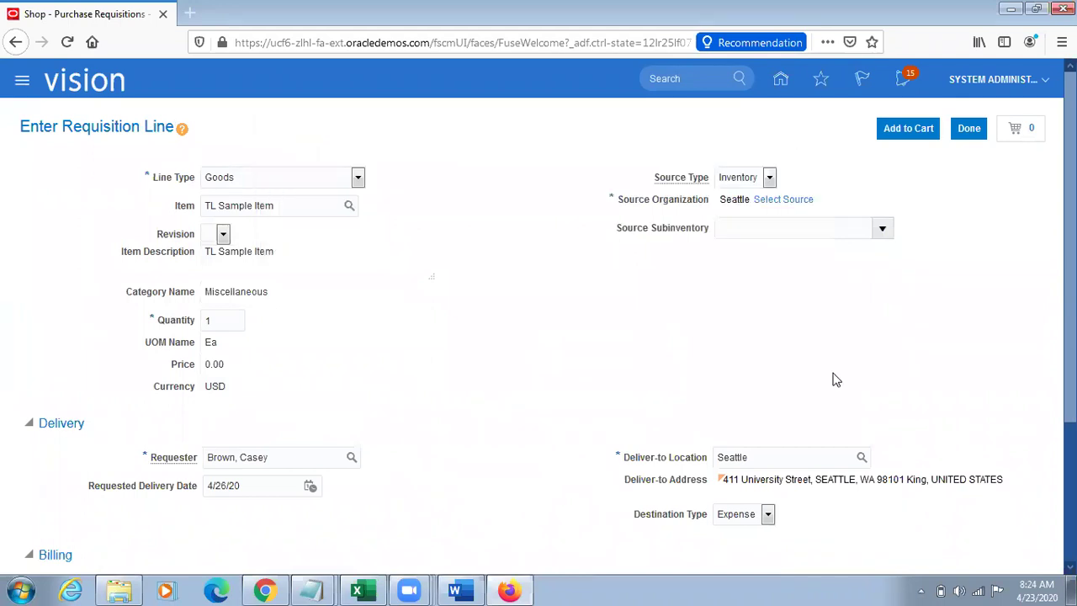
Step: Clear the Seattle deliver-to location and open the deliver-to location search
key("Tab")
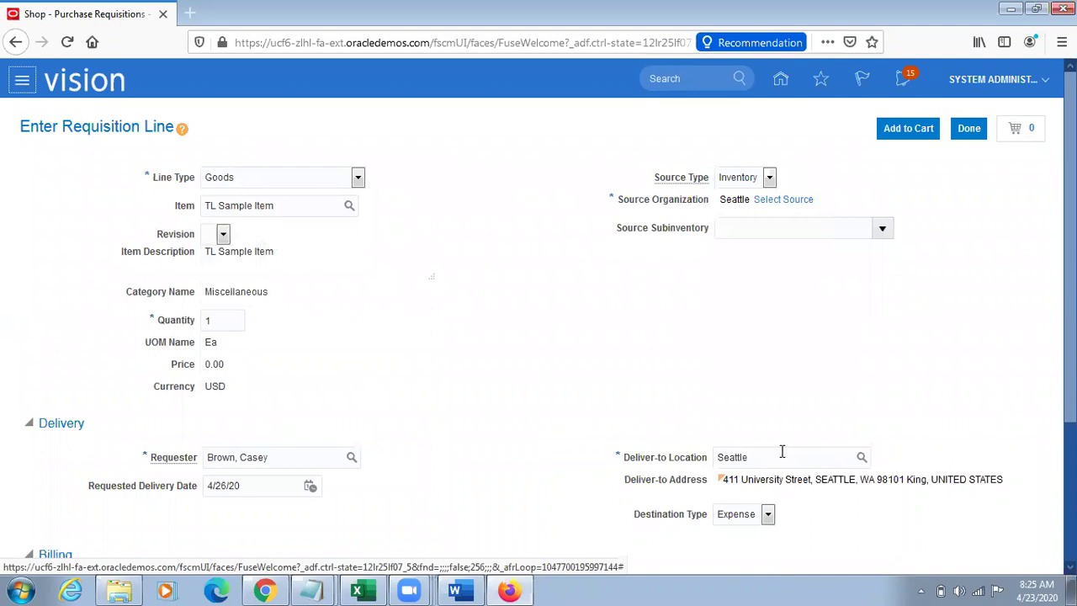
double_click(781, 452)
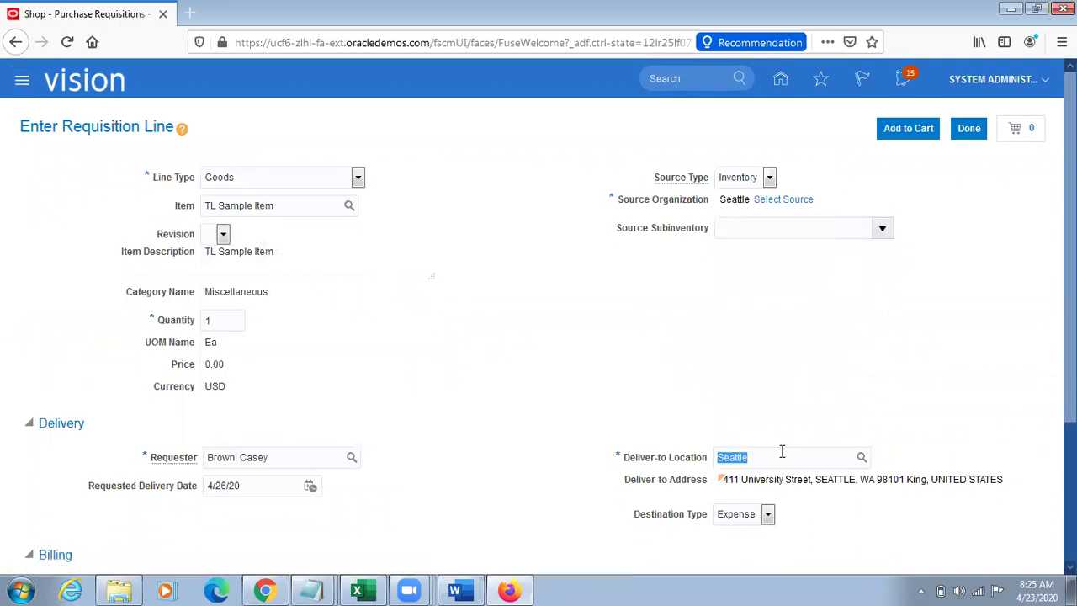
type("Atl")
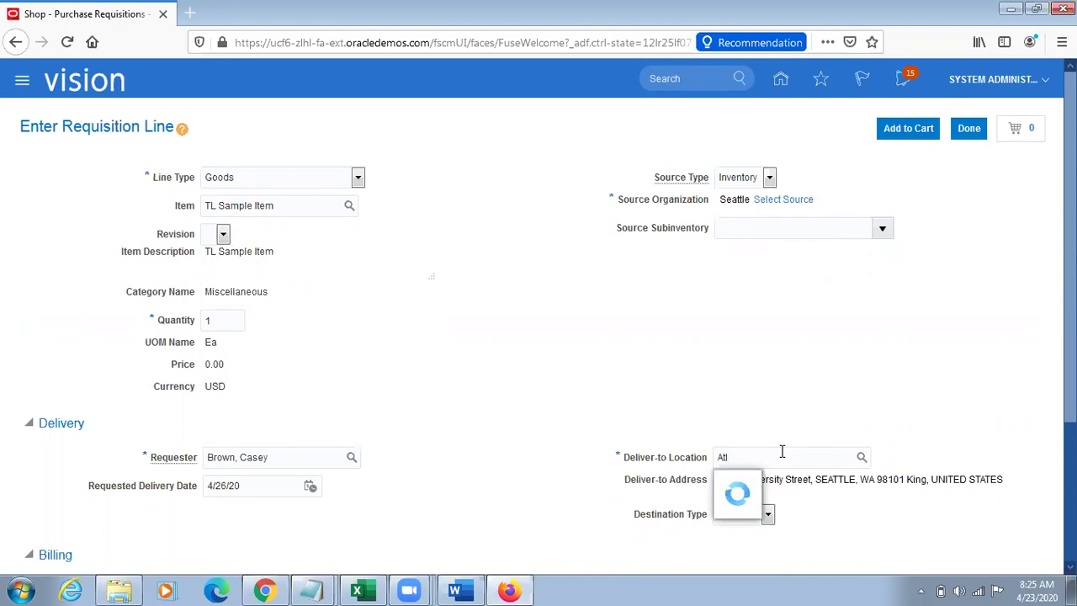
key("BackSpace")
key("BackSpace")
key("BackSpace")
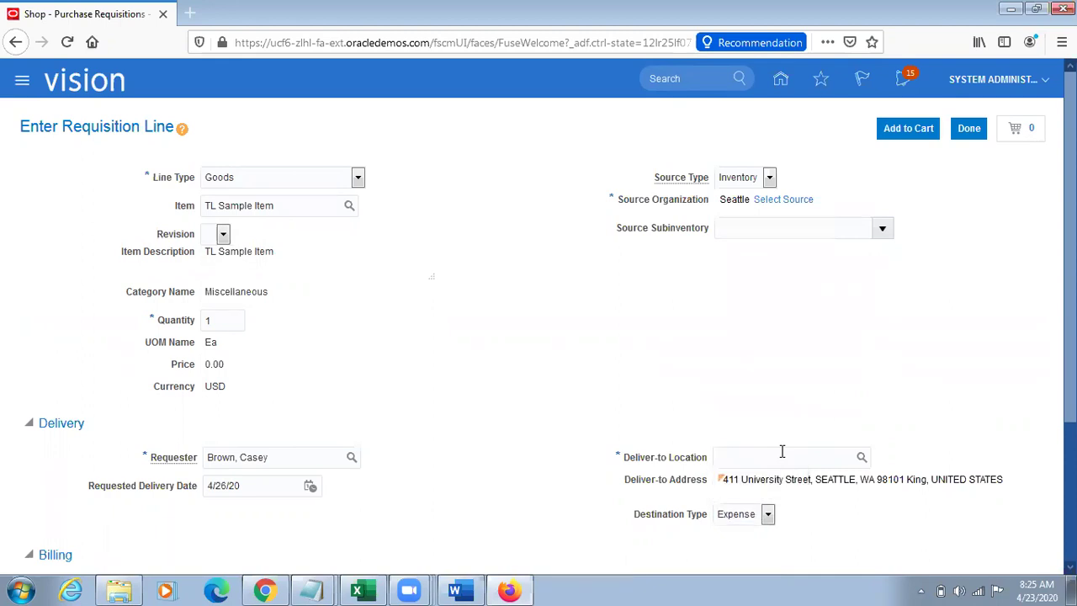
left_click(863, 458)
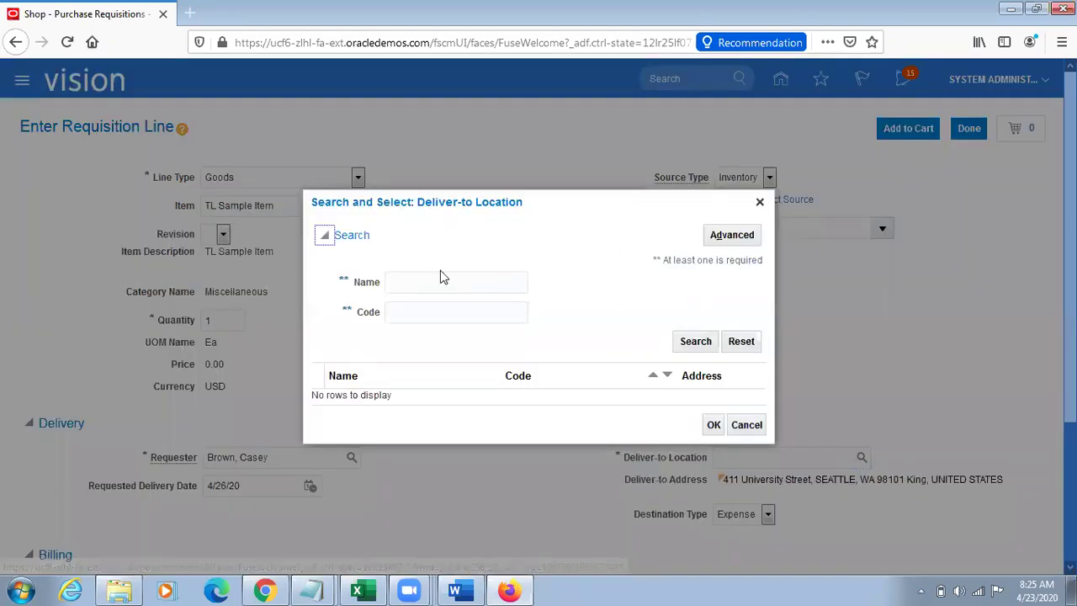
left_click(433, 279)
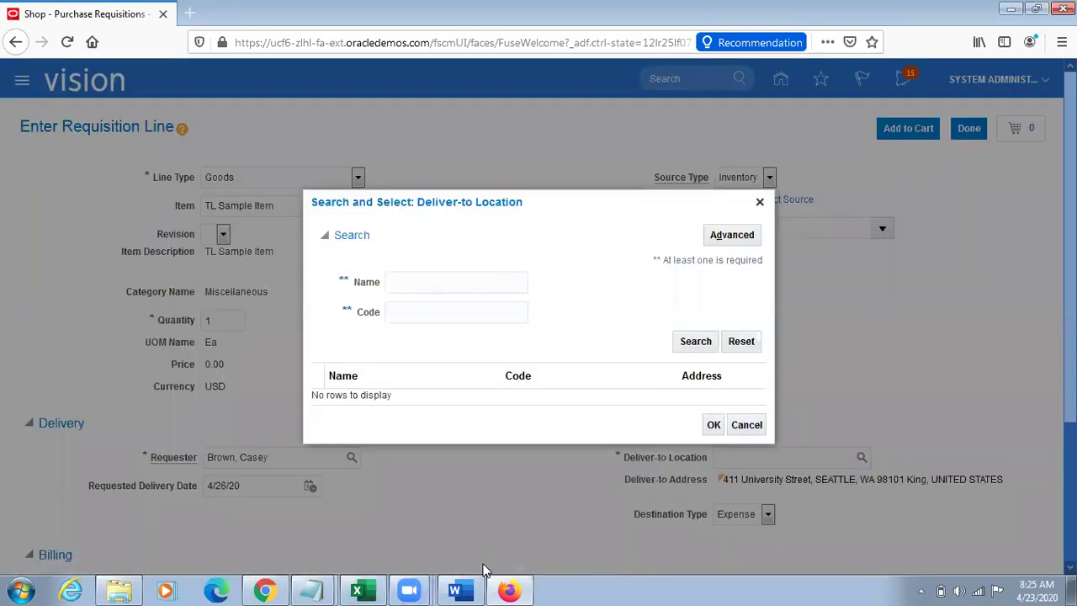
left_click(265, 589)
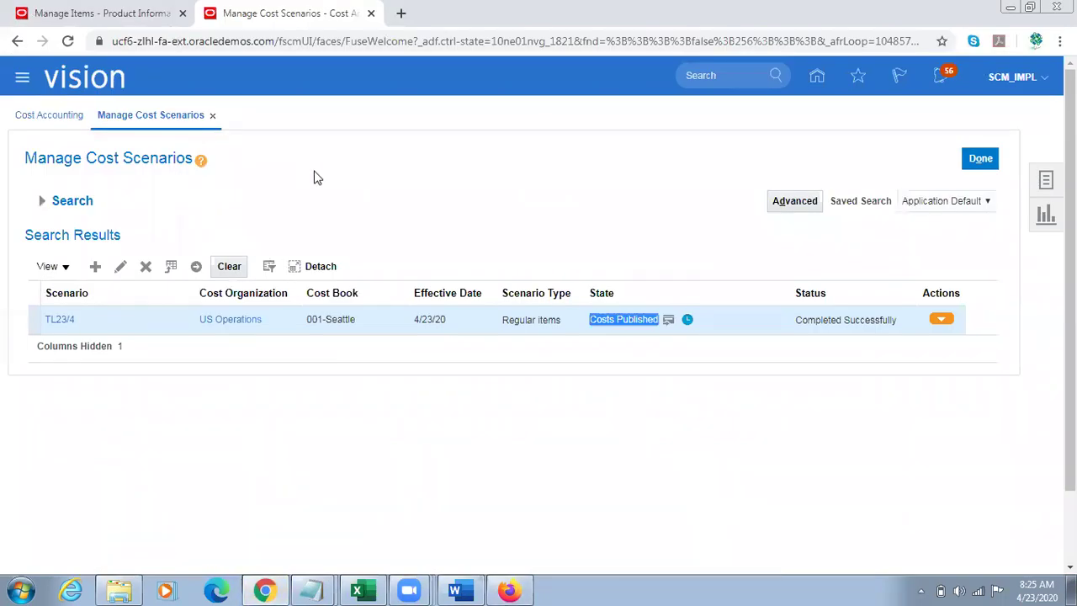
Step: Switch to the Manage Items browser tab
left_click(61, 12)
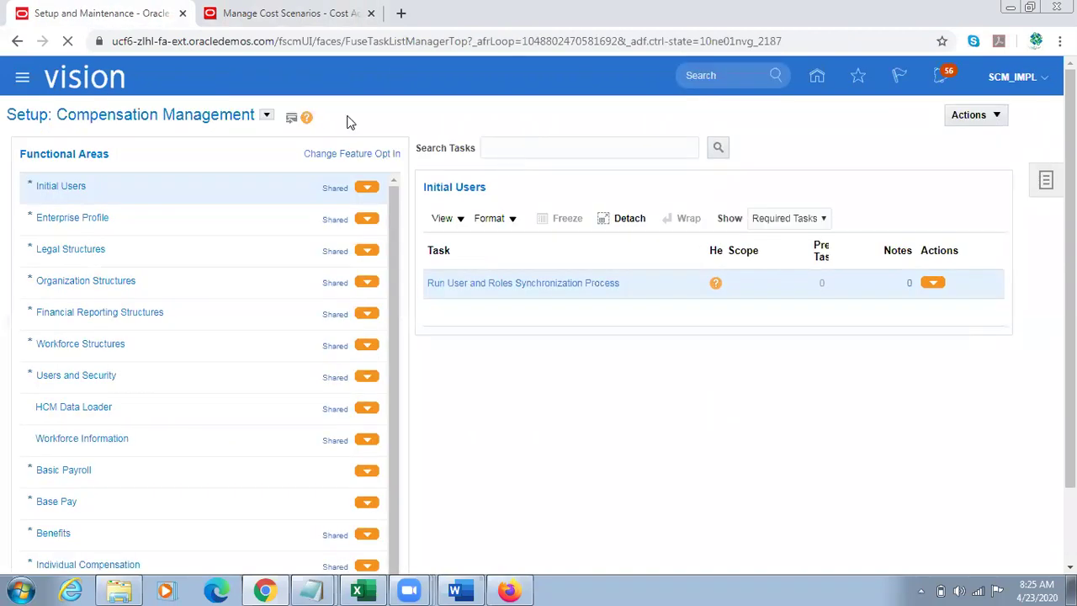
Step: Switch the setup offering to Procurement and open Manage Inventory Organizations
left_click(273, 124)
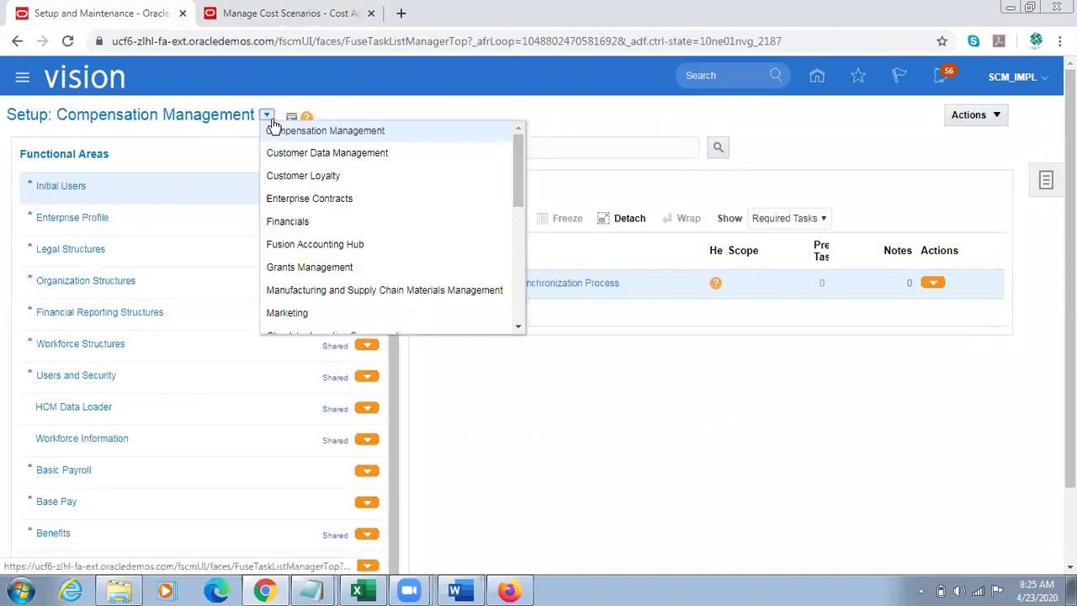
left_click(376, 289)
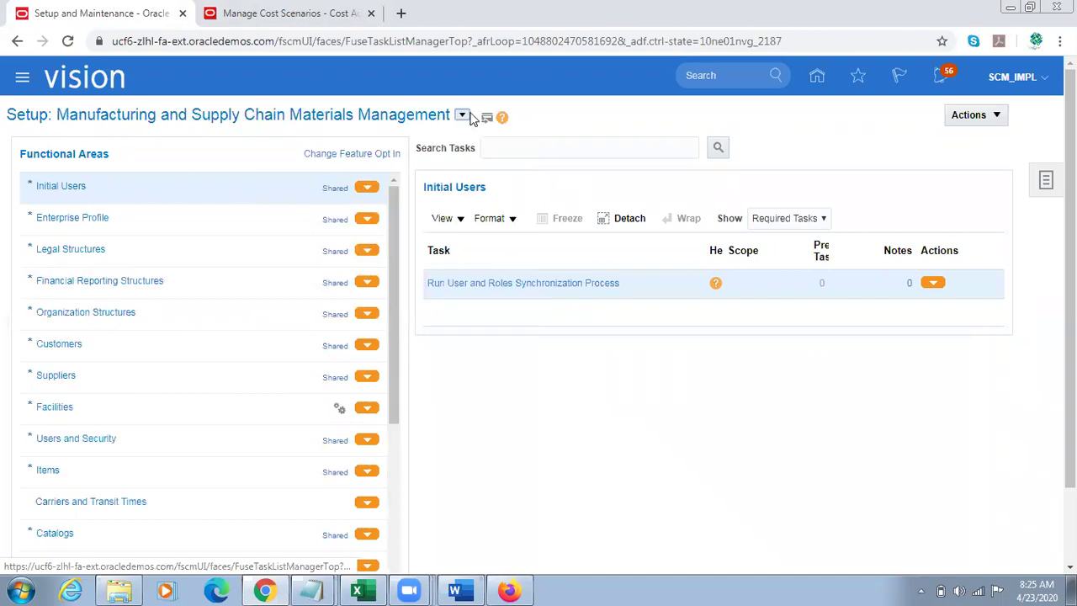
left_click(462, 114)
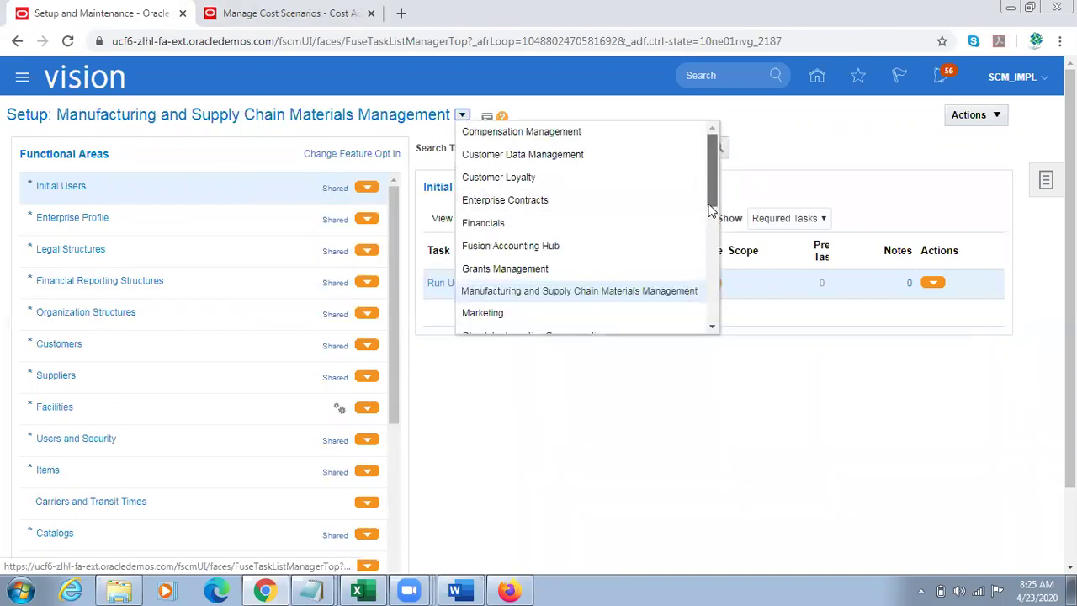
scroll(709, 233, "down", 1)
left_click(514, 285)
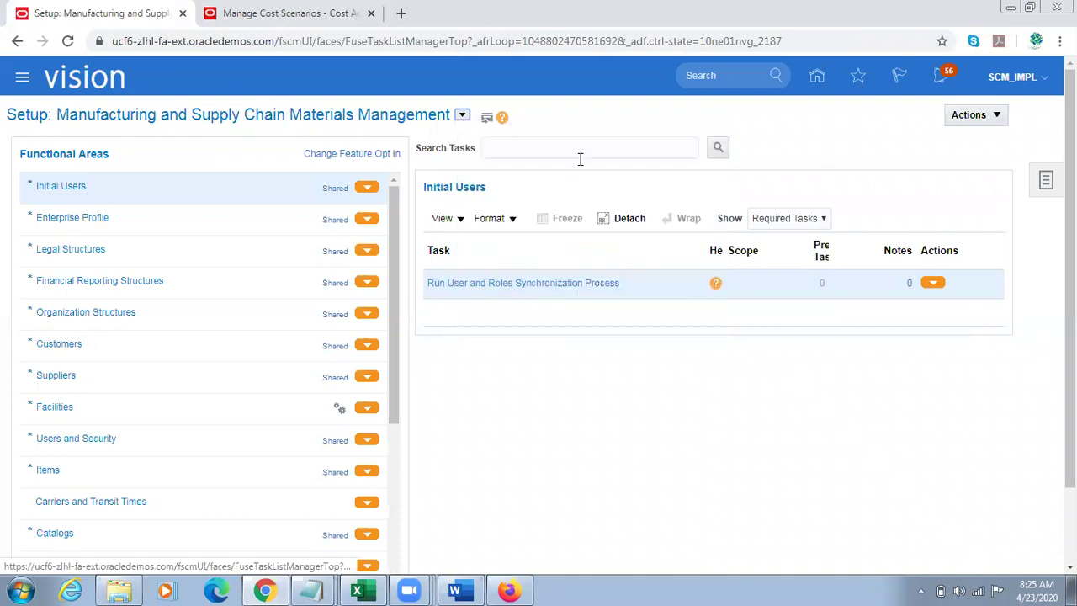
left_click(145, 321)
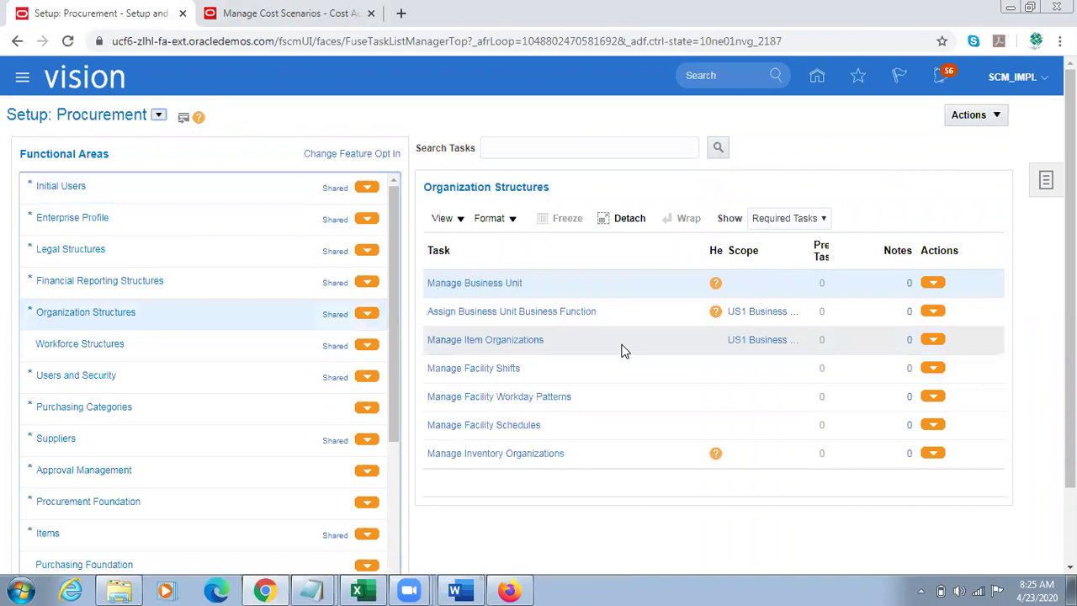
left_click(469, 452)
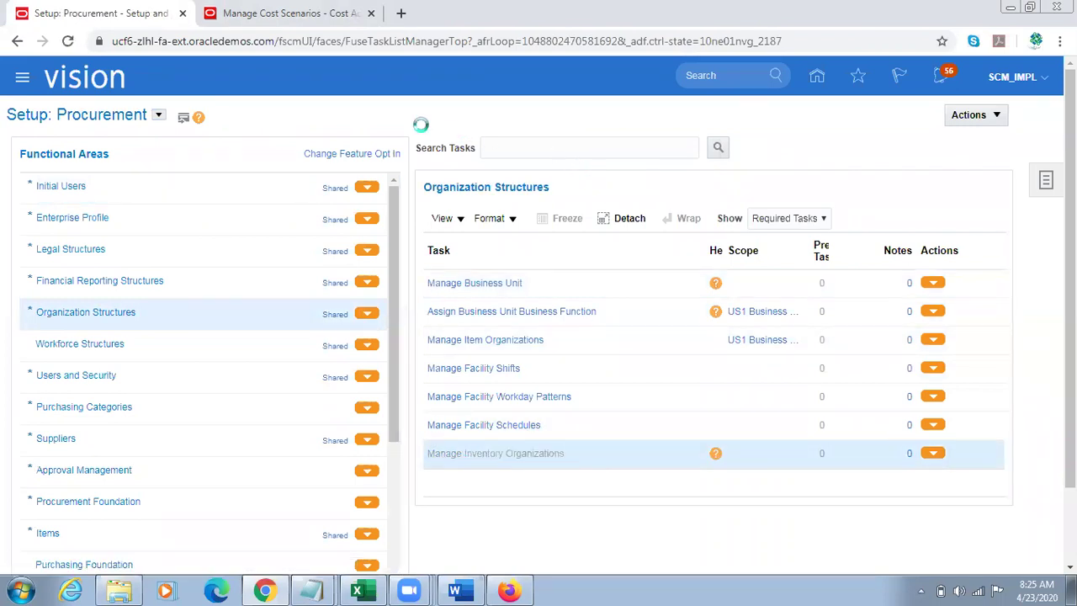
Step: Find inventory organization 002 Atlanta and copy its location name
left_click(226, 196)
type("002")
key("Tab")
key("Return")
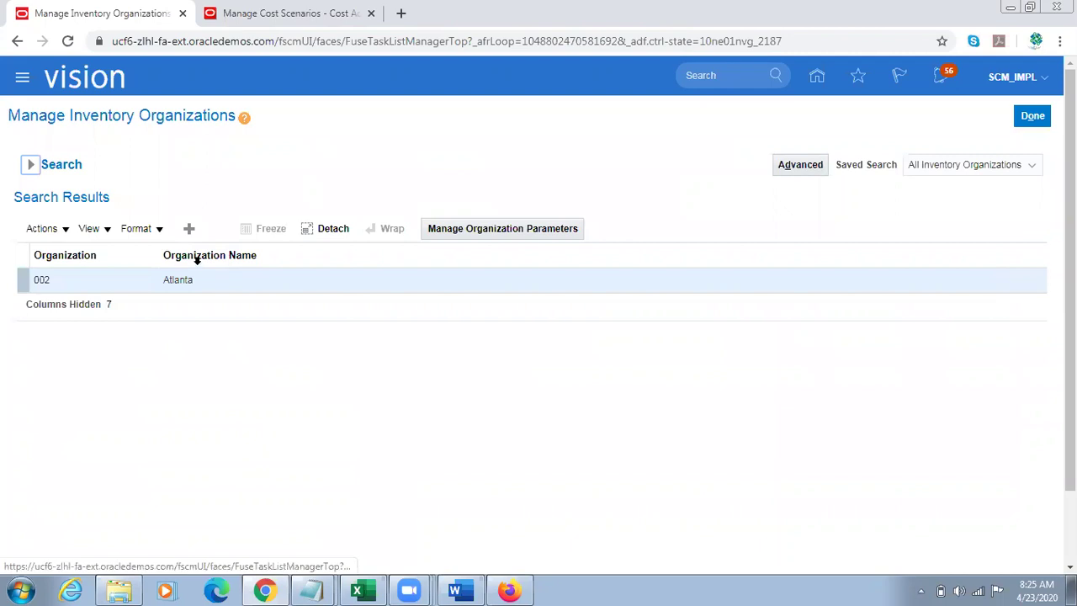
left_click(217, 235)
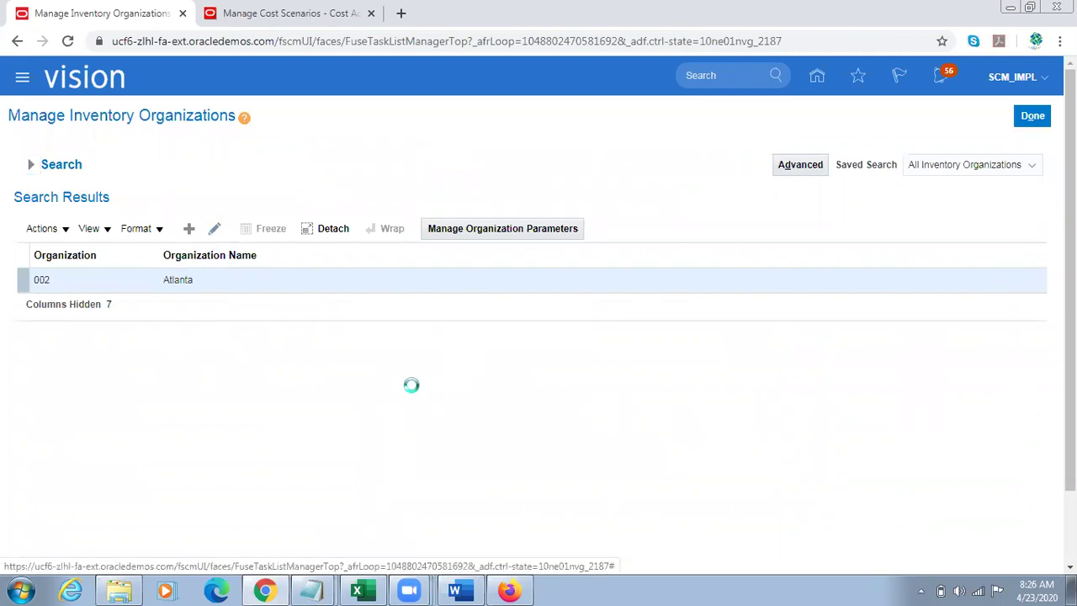
double_click(164, 341)
key("ctrl+c")
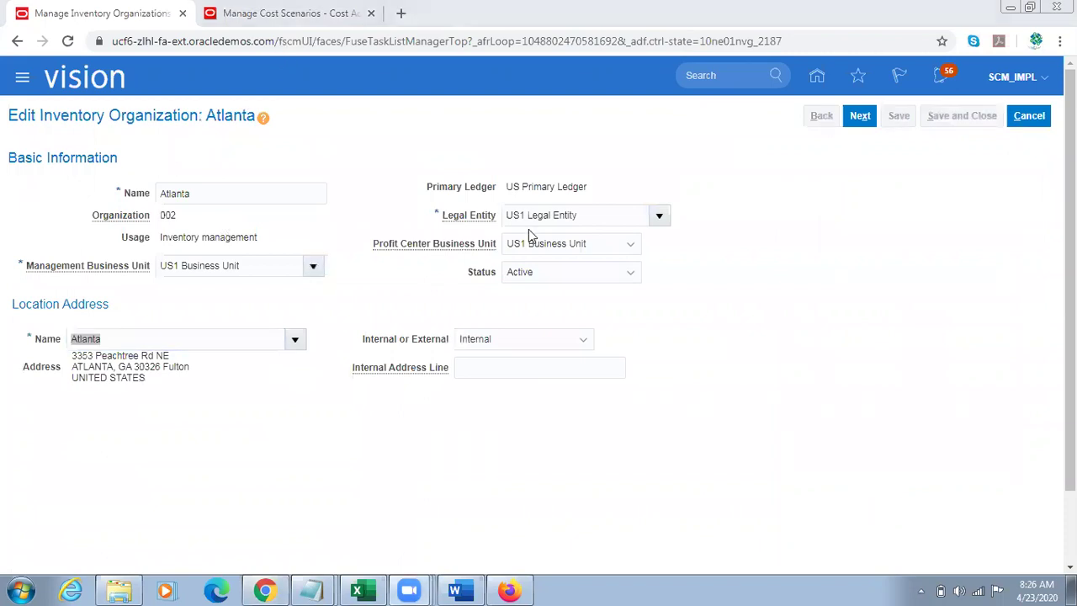
key("ctrl+Tab")
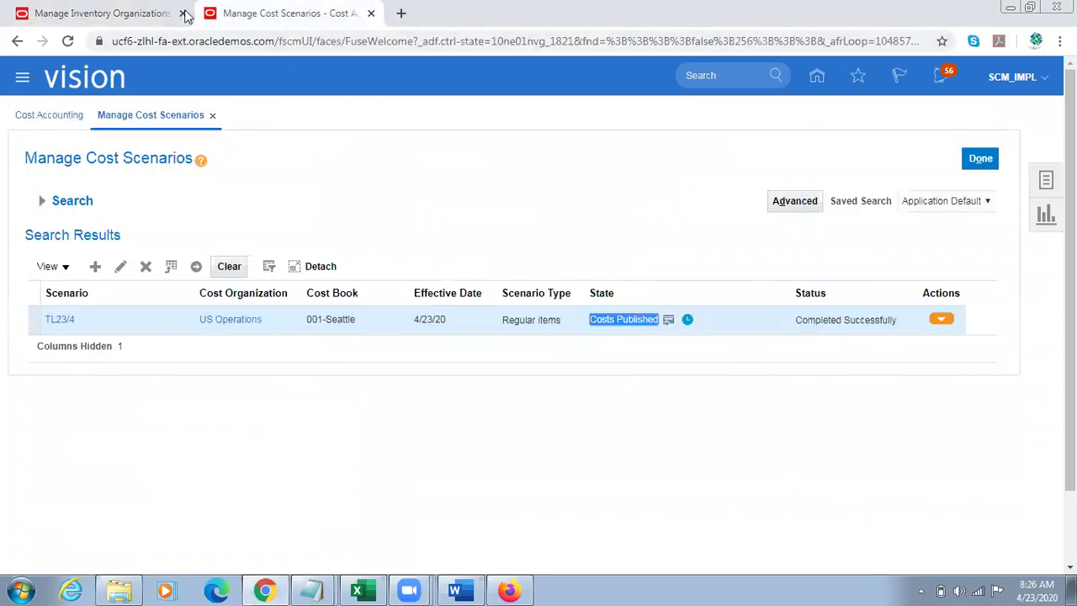
Step: Search the requisition's deliver-to locations for Atlanta
left_click(177, 12)
left_click(523, 587)
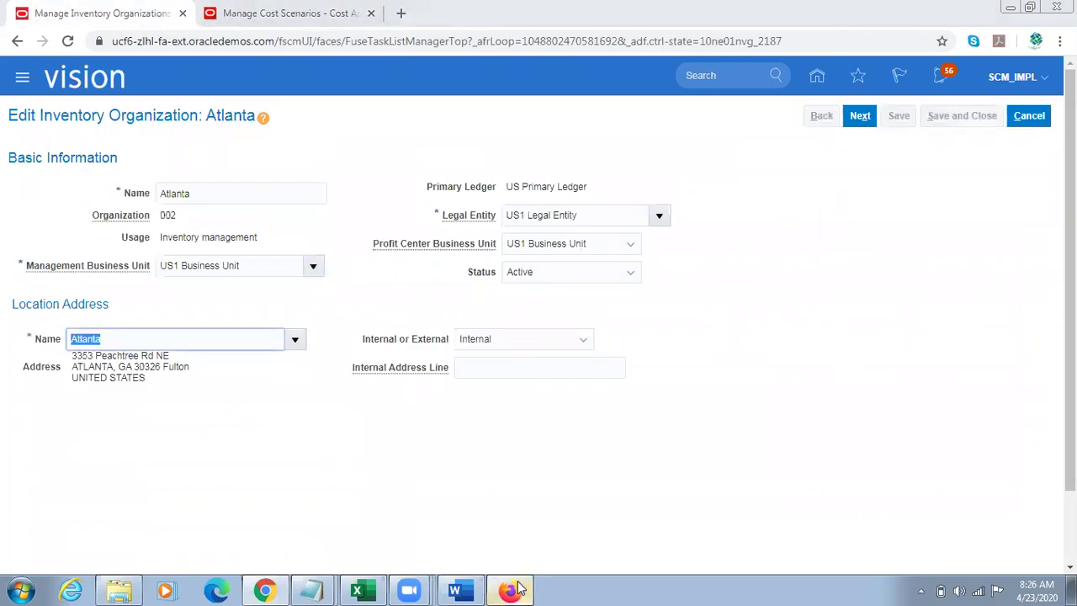
key("ctrl+v")
left_click(694, 340)
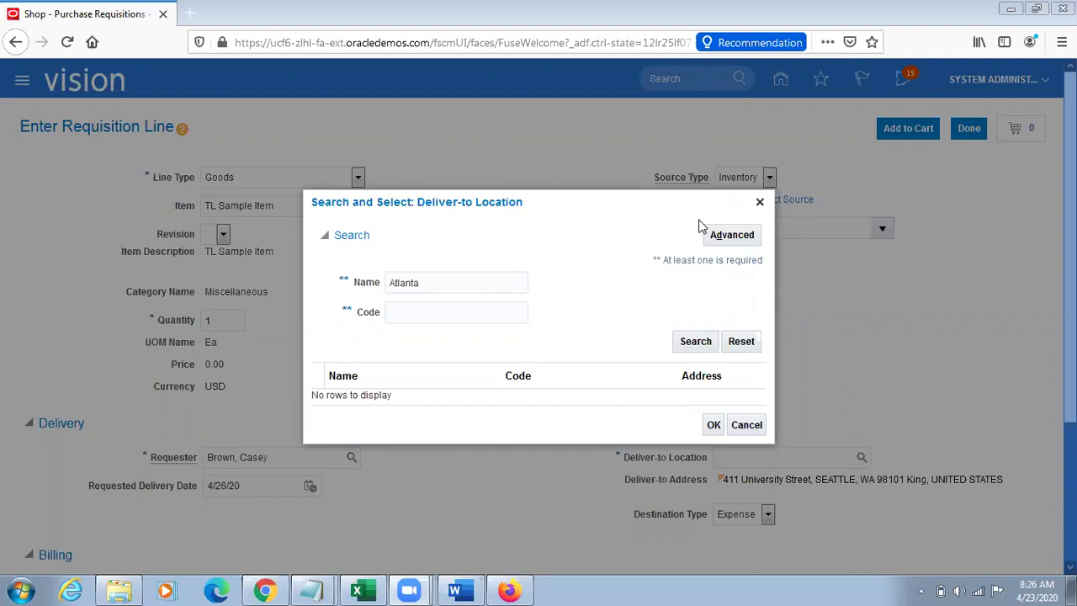
Step: Select Atlanta as the transfer supply source for the TL Sample Item line
left_click(695, 341)
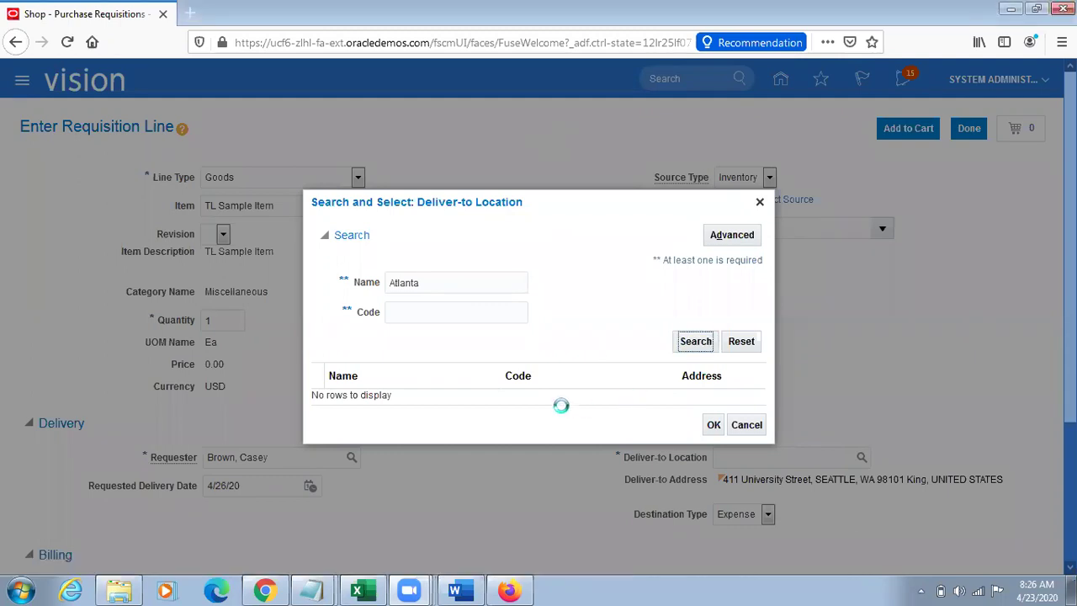
left_click(761, 203)
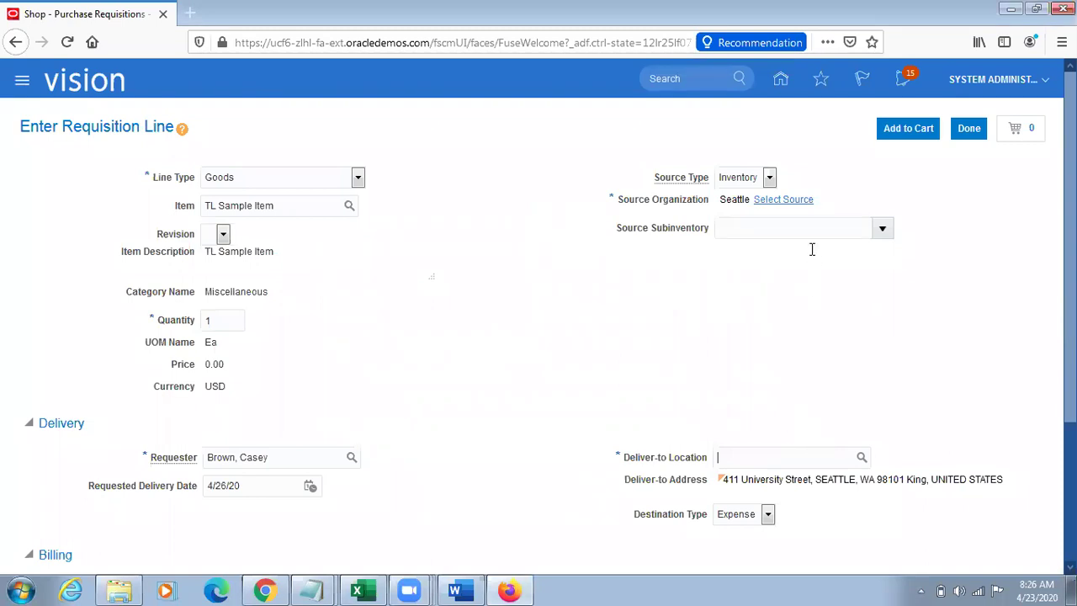
left_click(784, 200)
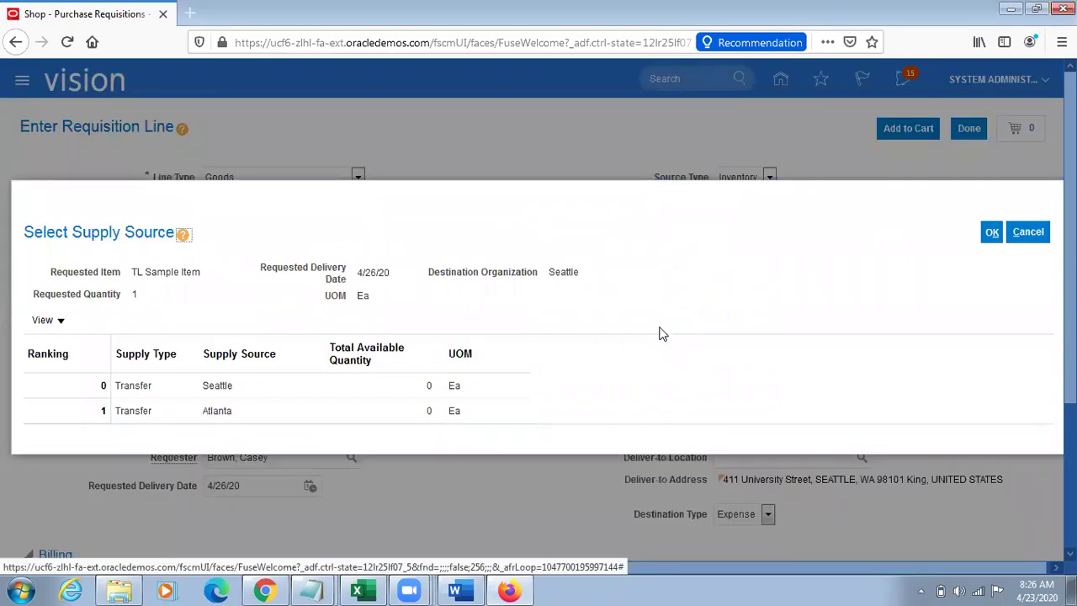
left_click(238, 409)
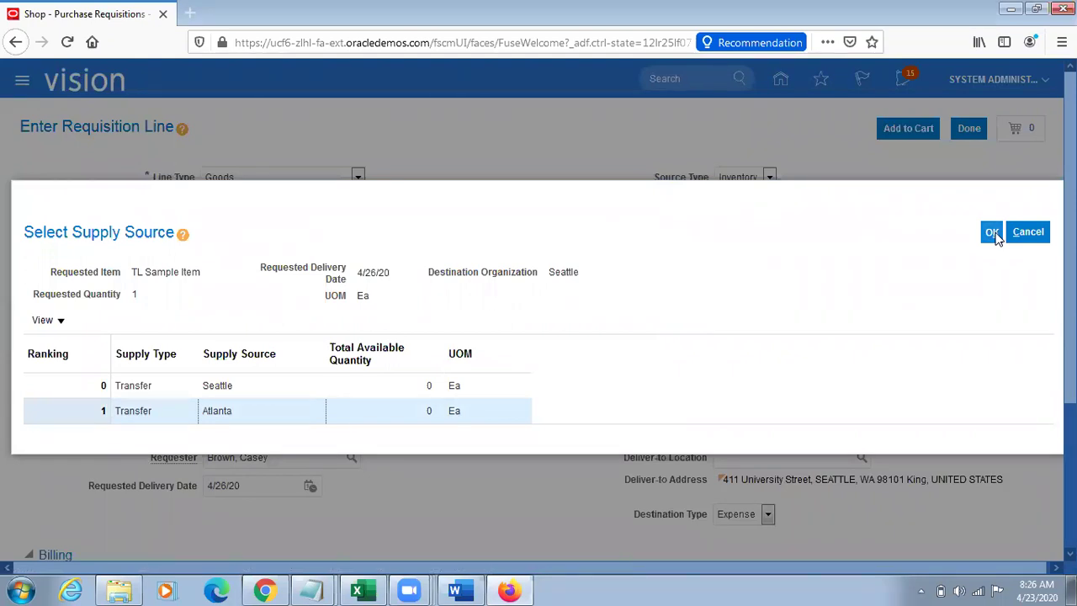
left_click(993, 236)
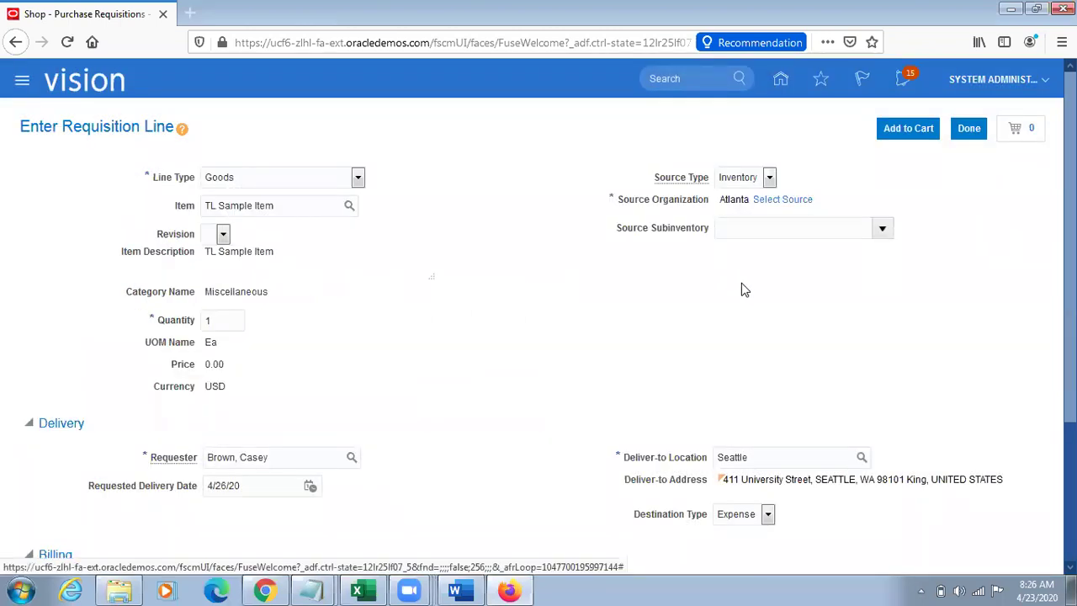
Step: Set the line's supply source back to Seattle
left_click(783, 200)
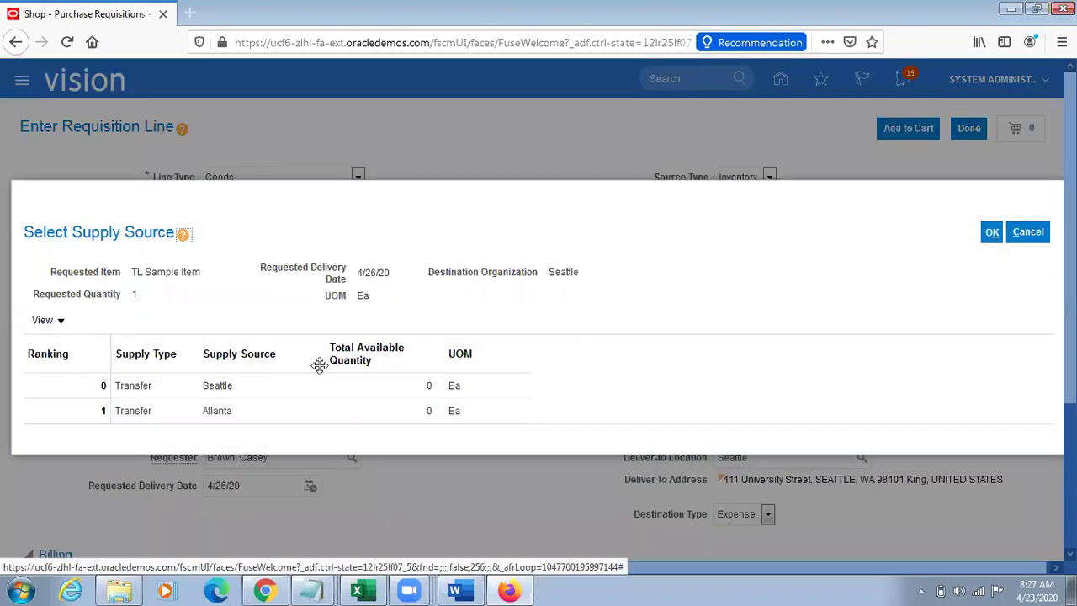
left_click(233, 385)
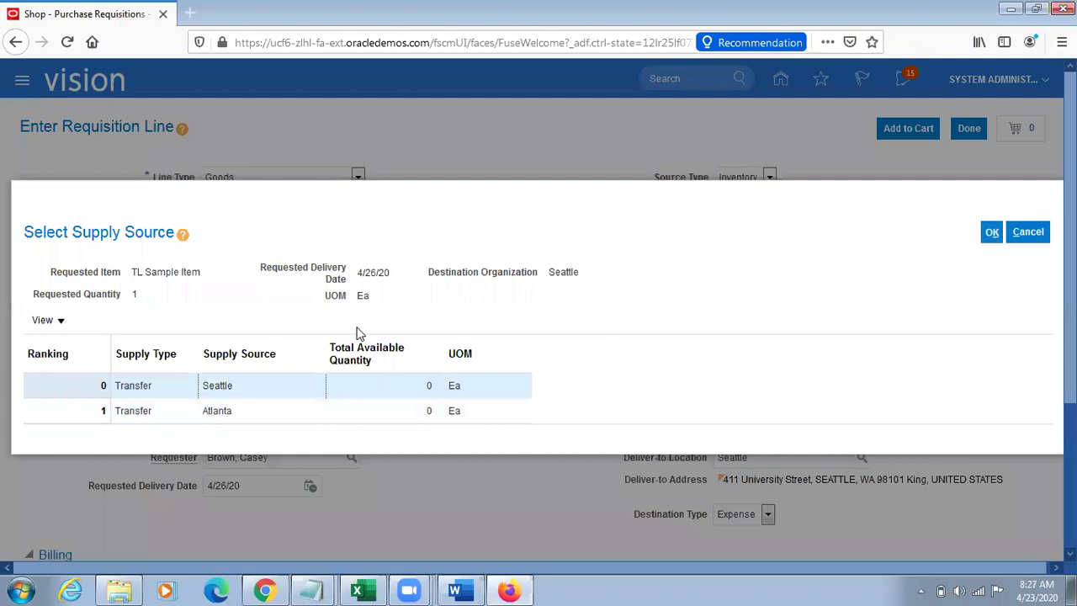
left_click(992, 235)
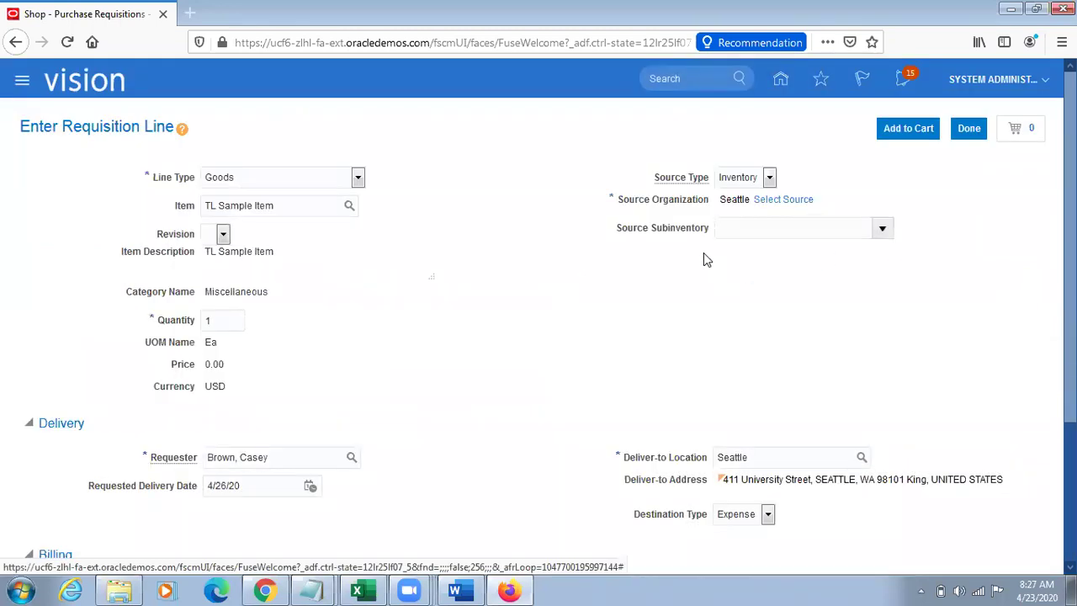
Step: Clear the deliver-to location, search locations for Atlanta, then close the requisition line
double_click(769, 455)
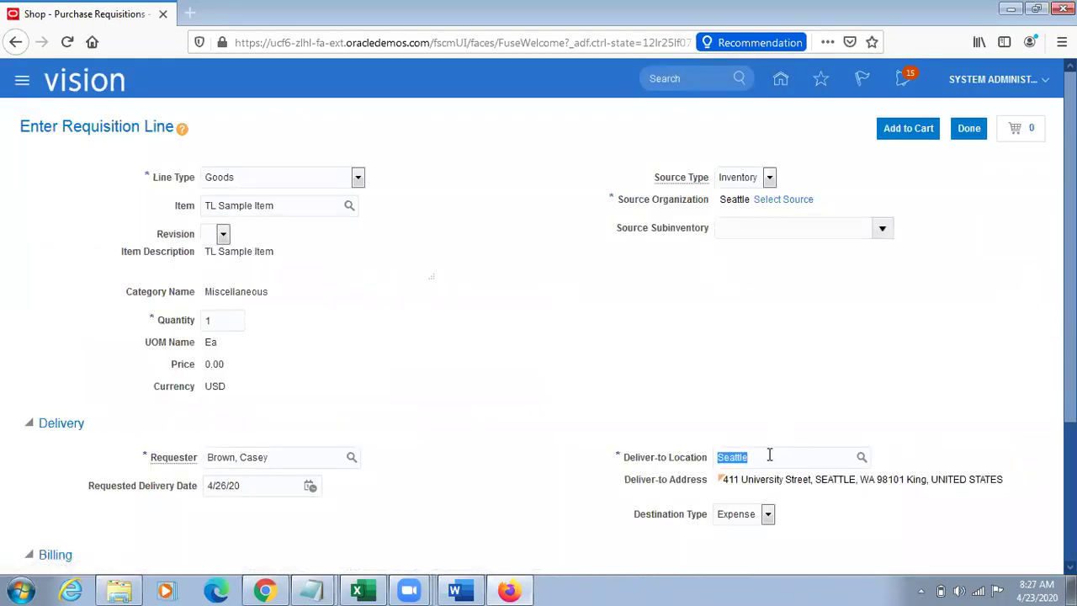
key("BackSpace")
left_click(1011, 370)
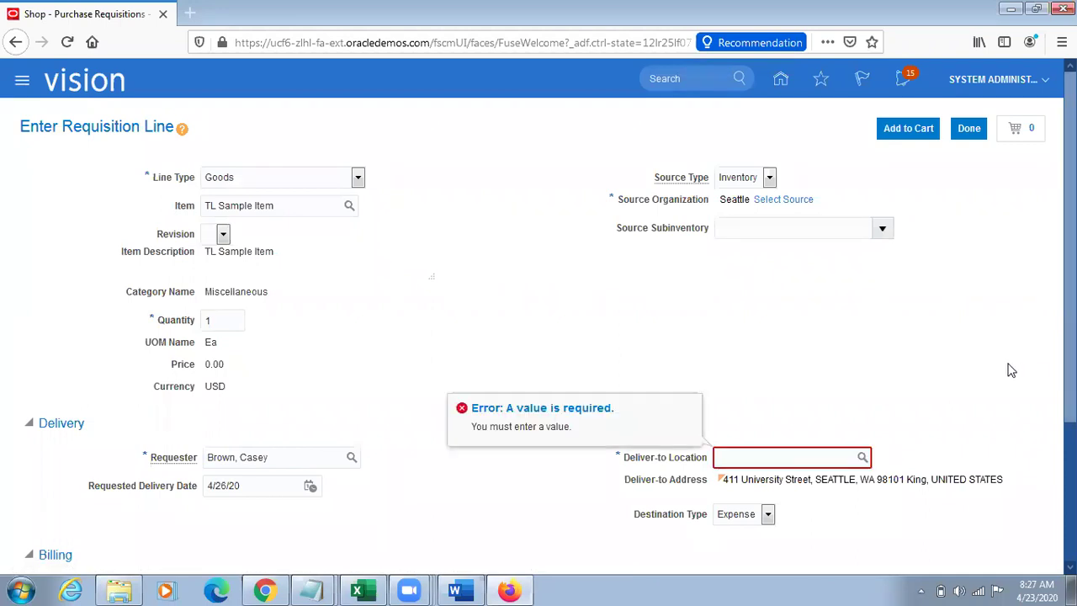
left_click(863, 457)
left_click(438, 286)
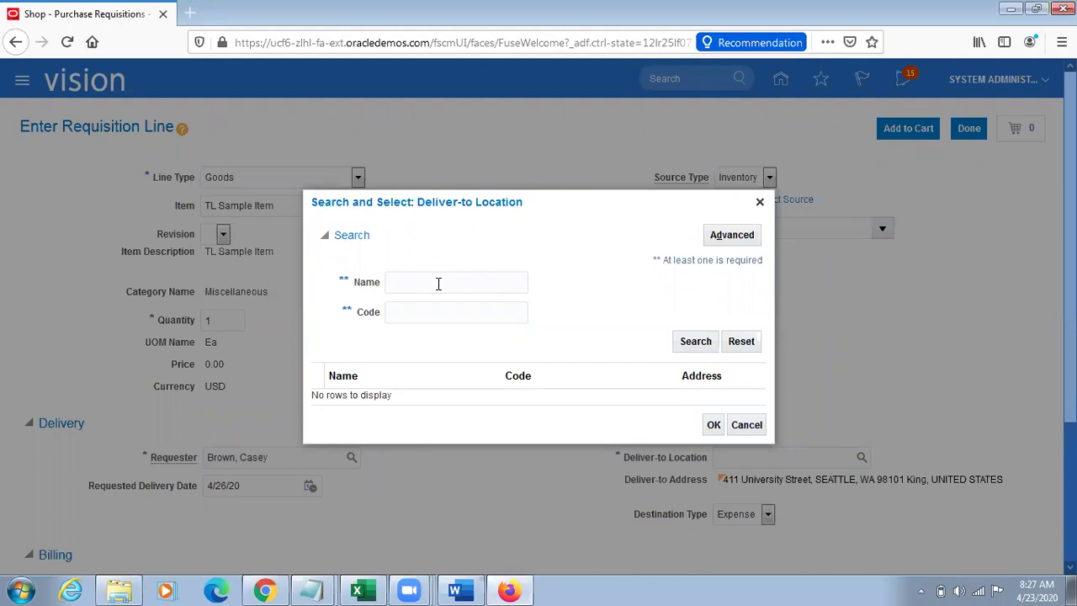
type("Atlanta")
left_click(555, 299)
left_click(693, 340)
left_click(760, 203)
left_click(968, 128)
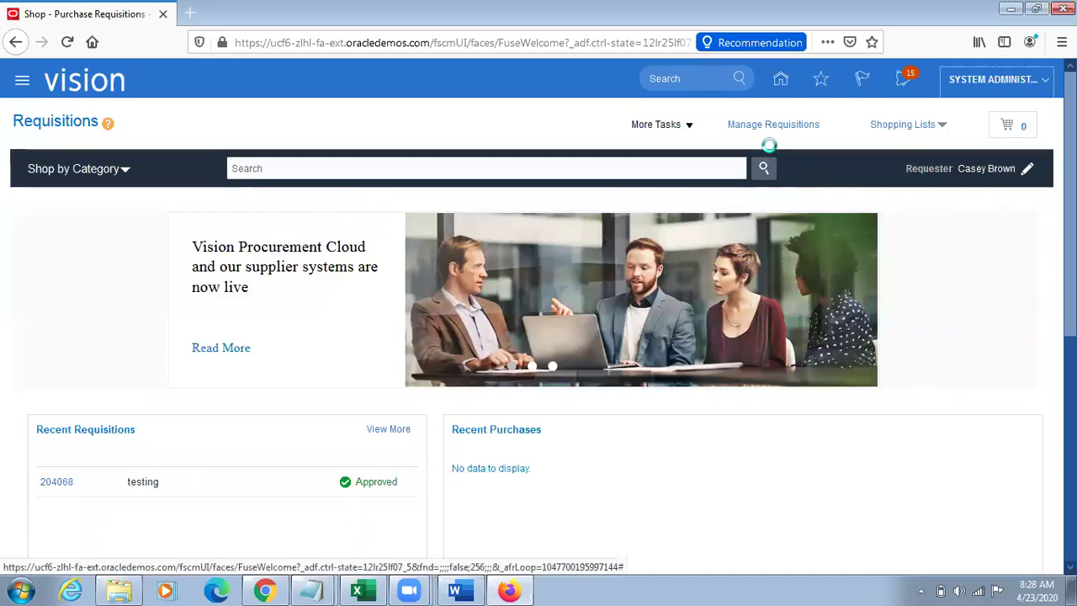
Step: Sign out of the application and sign back in
left_click(1010, 111)
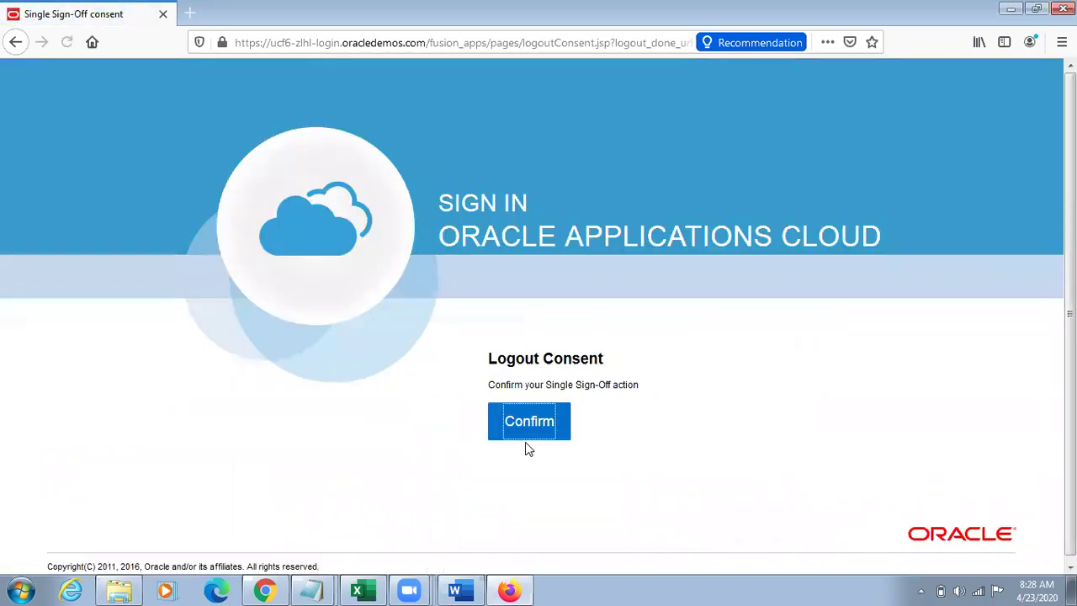
left_click(521, 427)
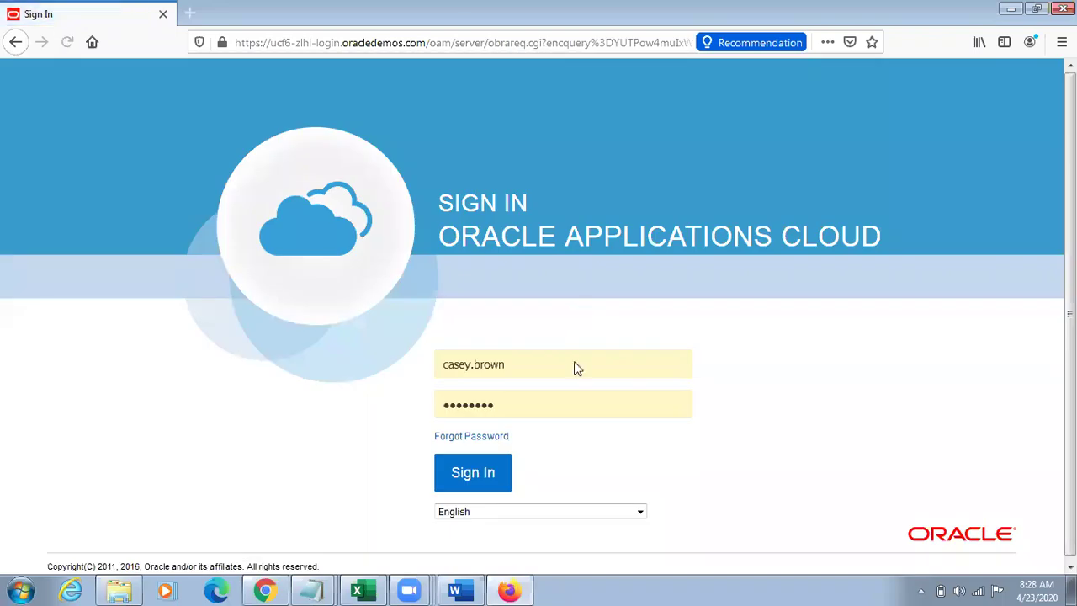
left_click(474, 473)
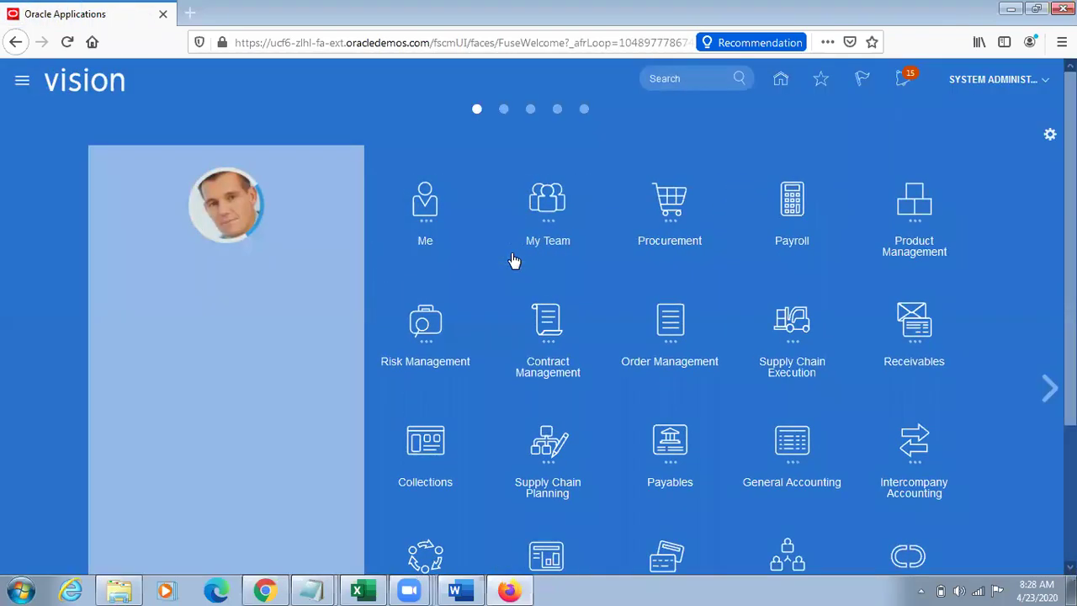
Step: Open Purchase Requisitions under Procurement and start entering a new requisition line
left_click(792, 324)
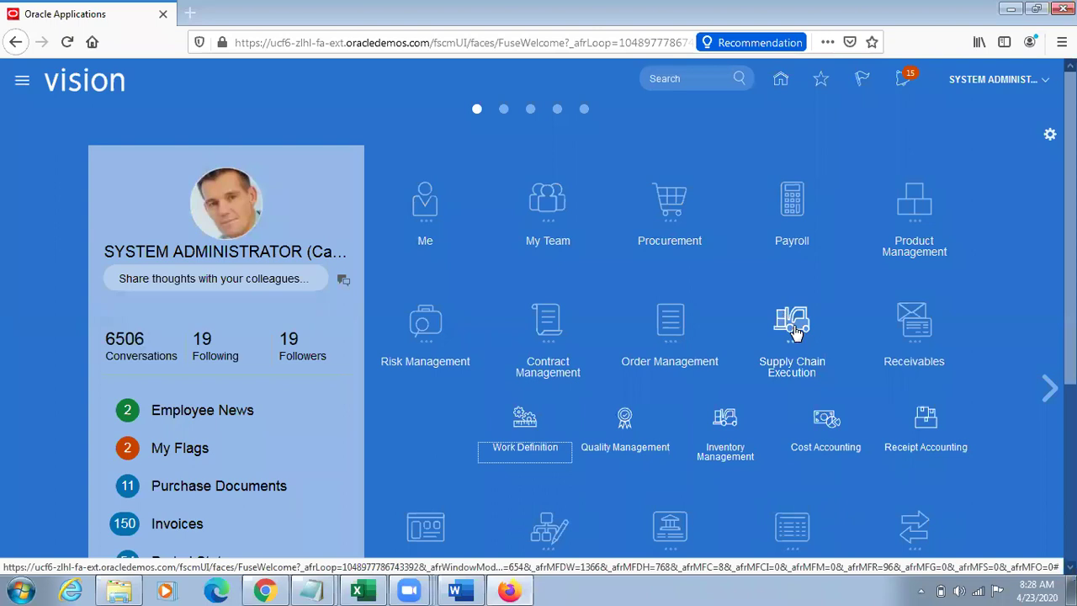
left_click(795, 330)
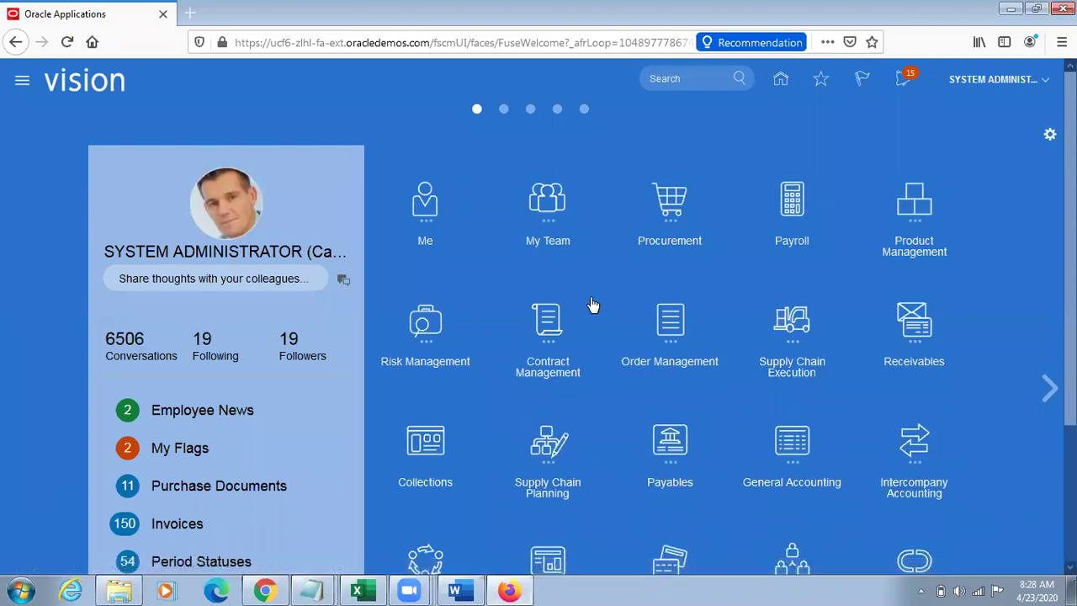
left_click(664, 217)
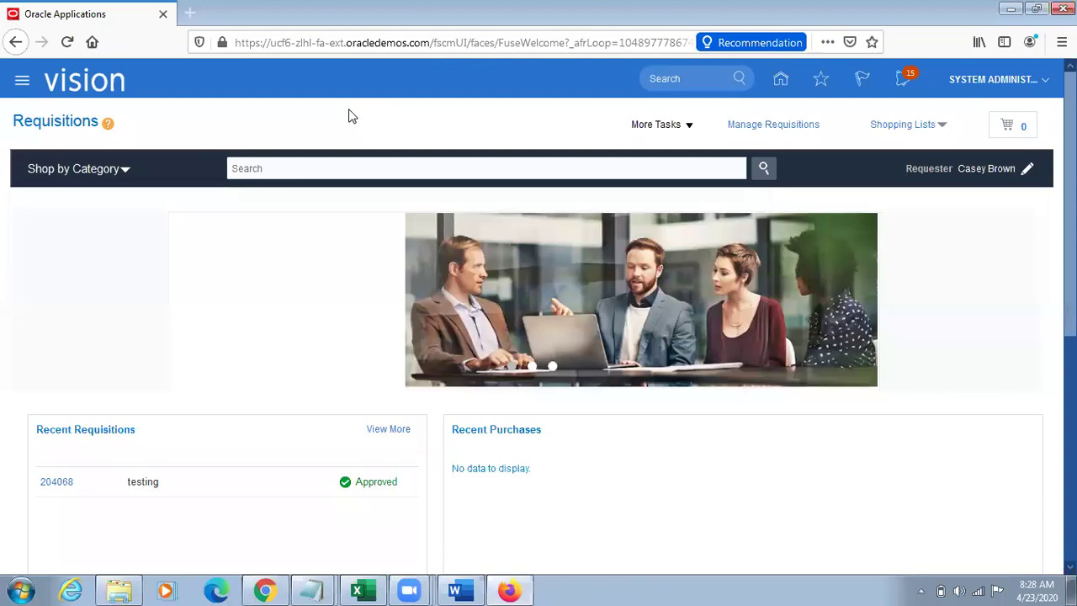
left_click(688, 124)
left_click(680, 153)
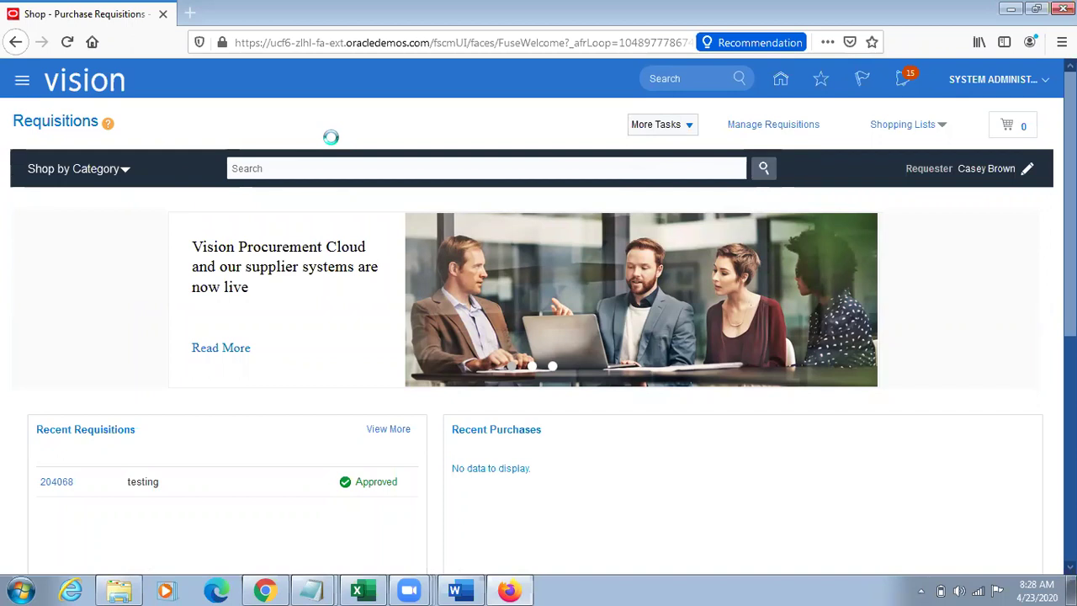
Step: Enter TL Sample Item on the line and close its transfer price error, leaving the price at 0.00
left_click(241, 205)
type("TL Sample Item")
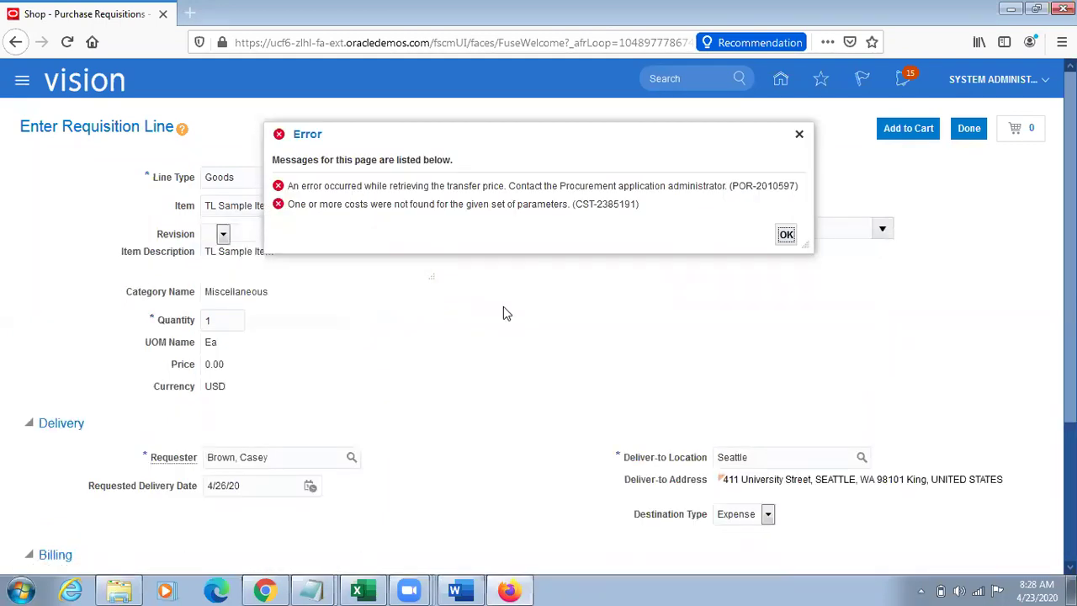
left_click_drag(555, 154, 573, 205)
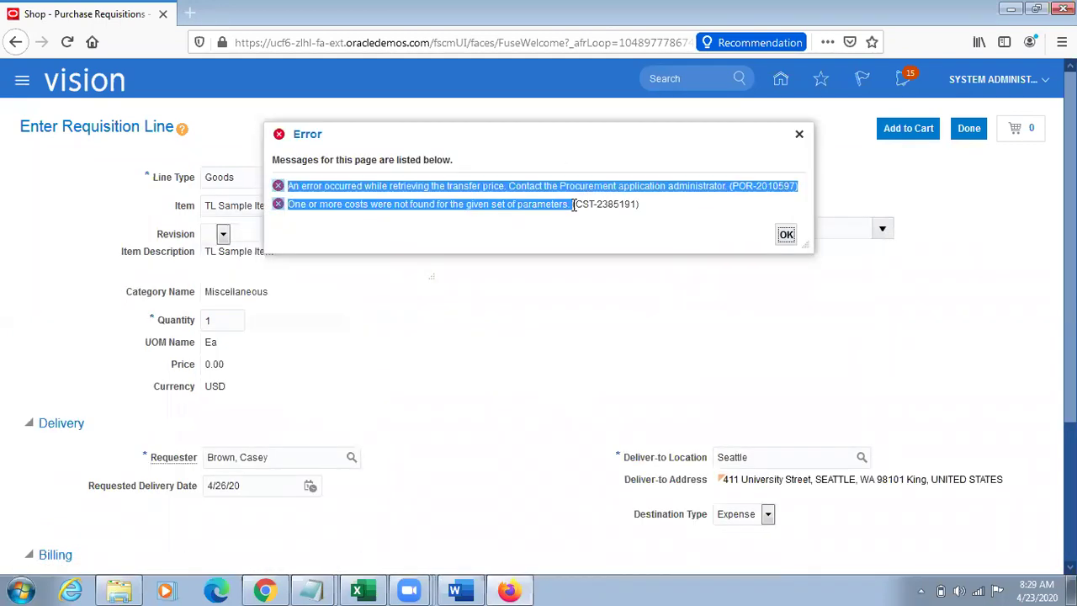
left_click(604, 184)
double_click(604, 184)
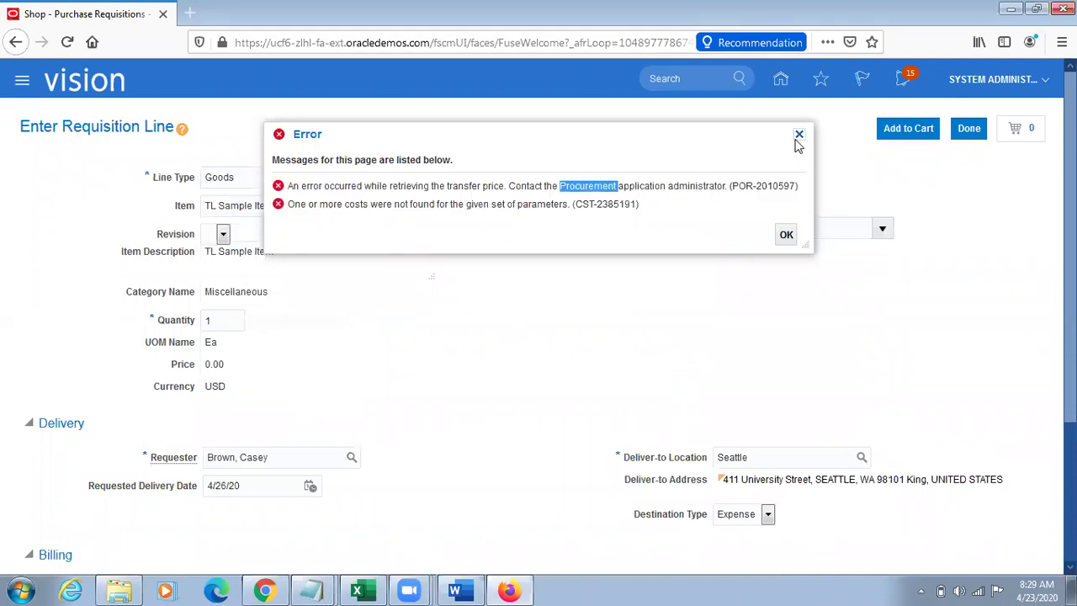
left_click(795, 139)
double_click(783, 457)
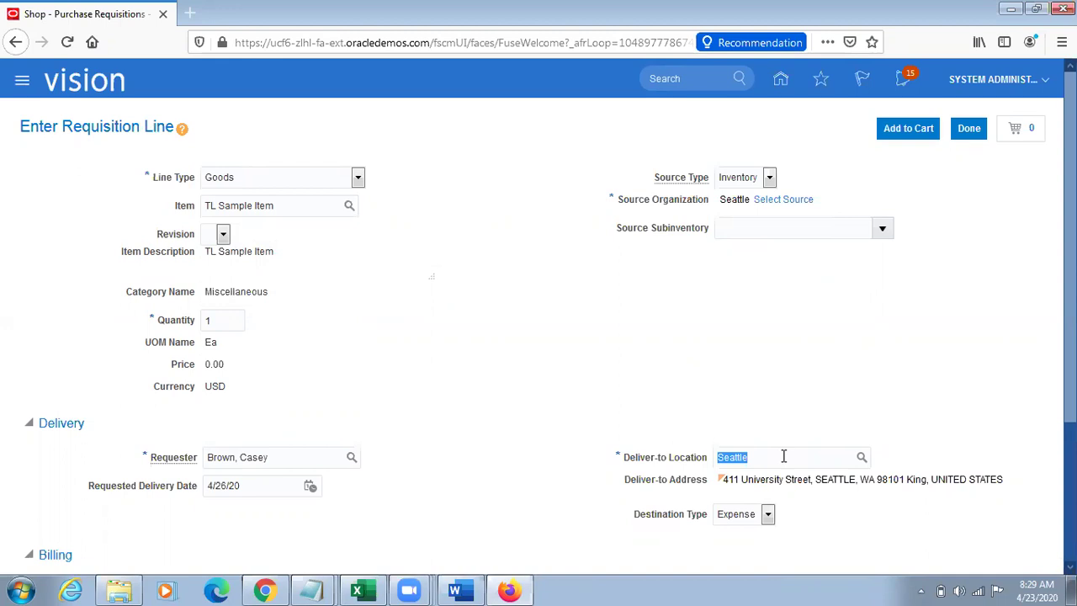
Step: Choose Atlanta as the line's supply source
left_click(781, 201)
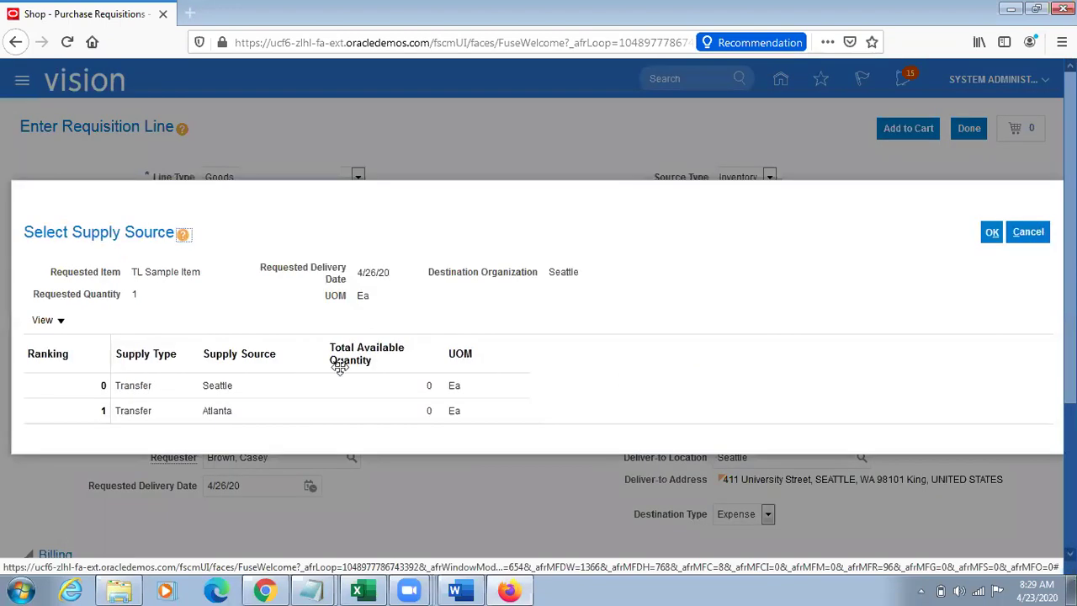
left_click(240, 409)
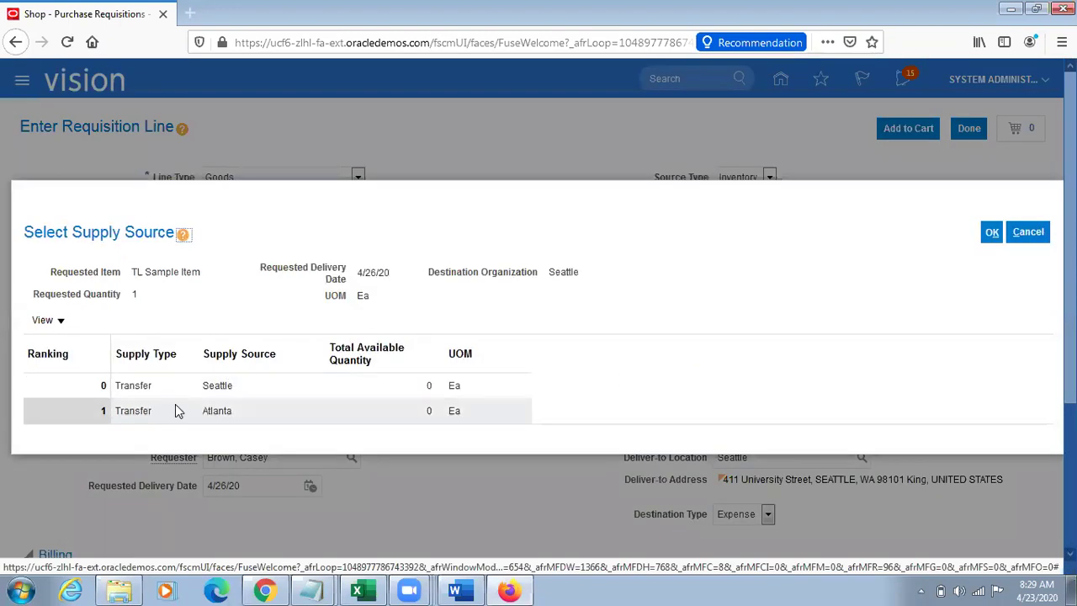
left_click(992, 232)
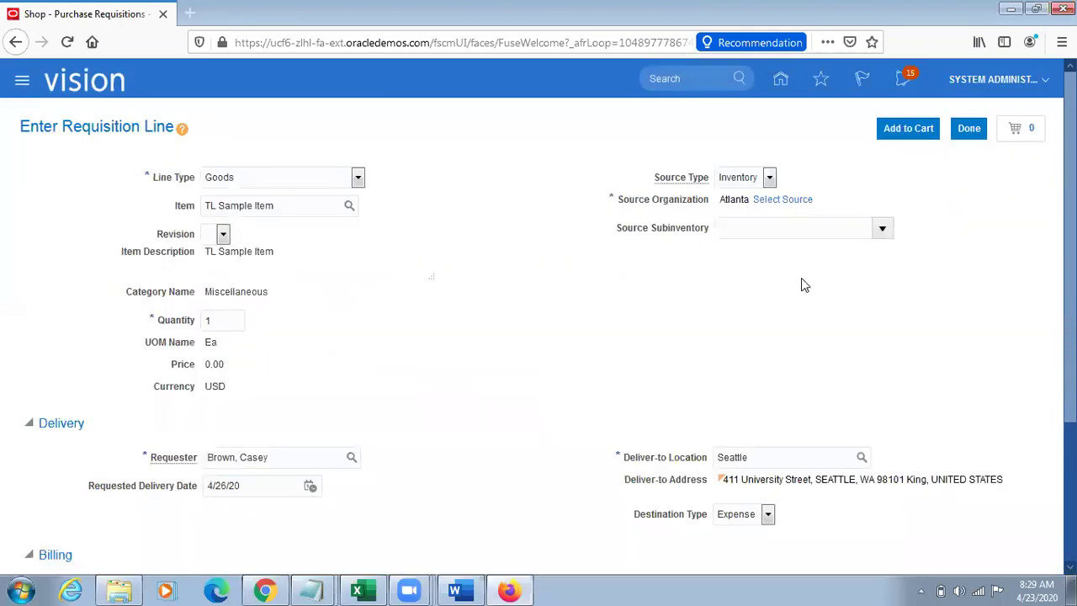
Step: Search deliver-to locations for Atlanta, find none, and cancel to keep Seattle
left_click(836, 355)
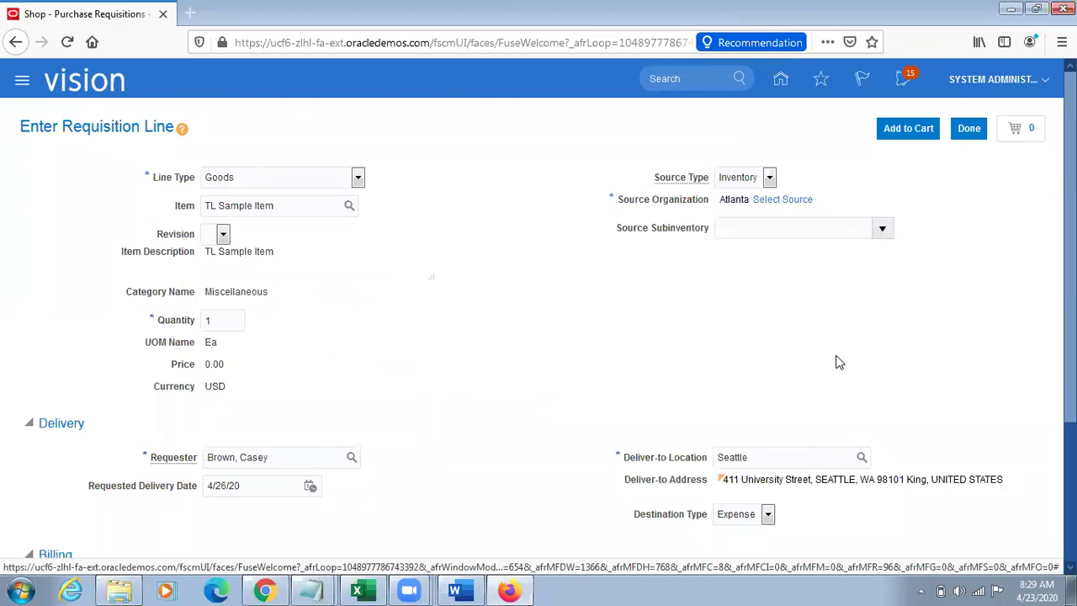
double_click(788, 457)
left_click(861, 457)
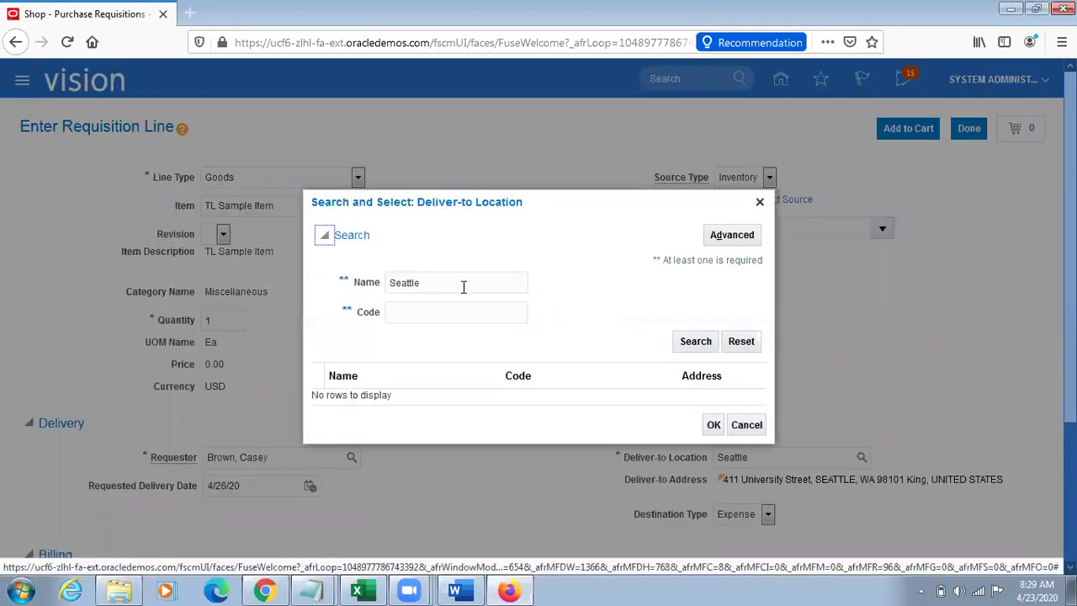
double_click(463, 286)
type("Atlanta")
left_click(695, 344)
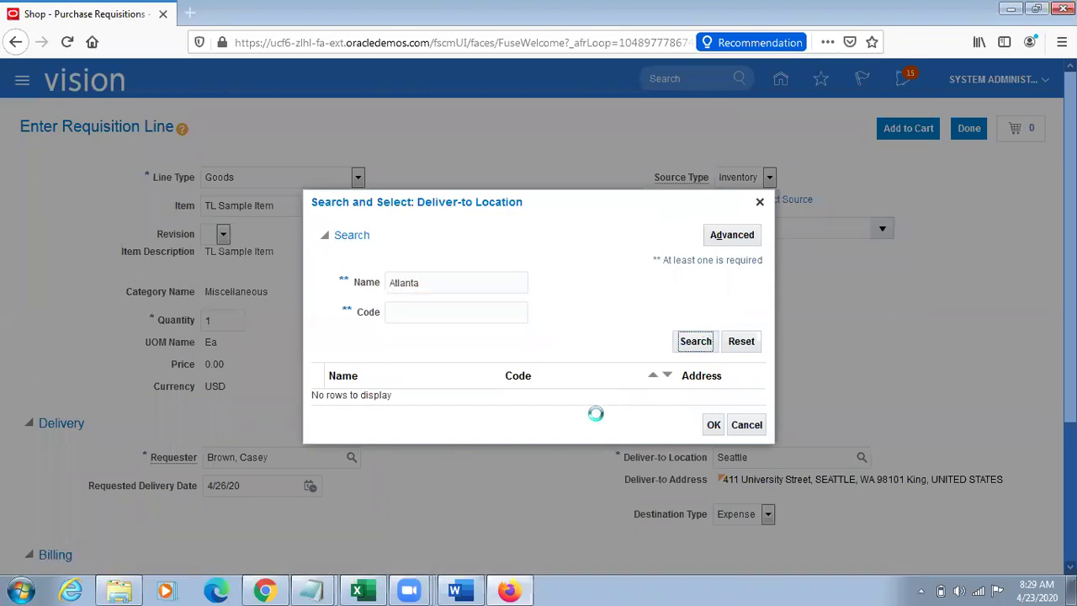
left_click(744, 424)
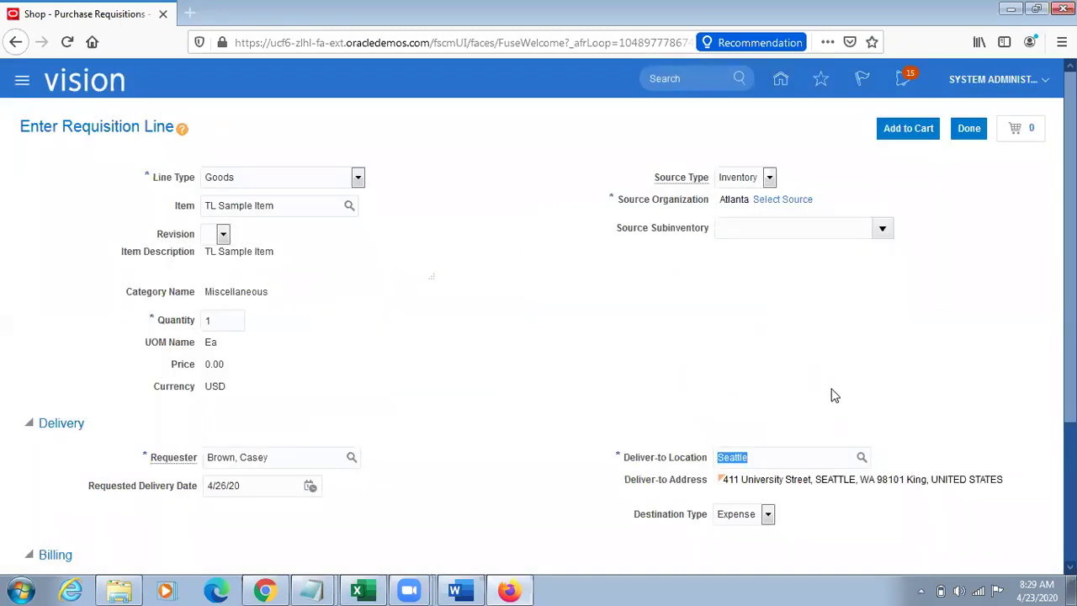
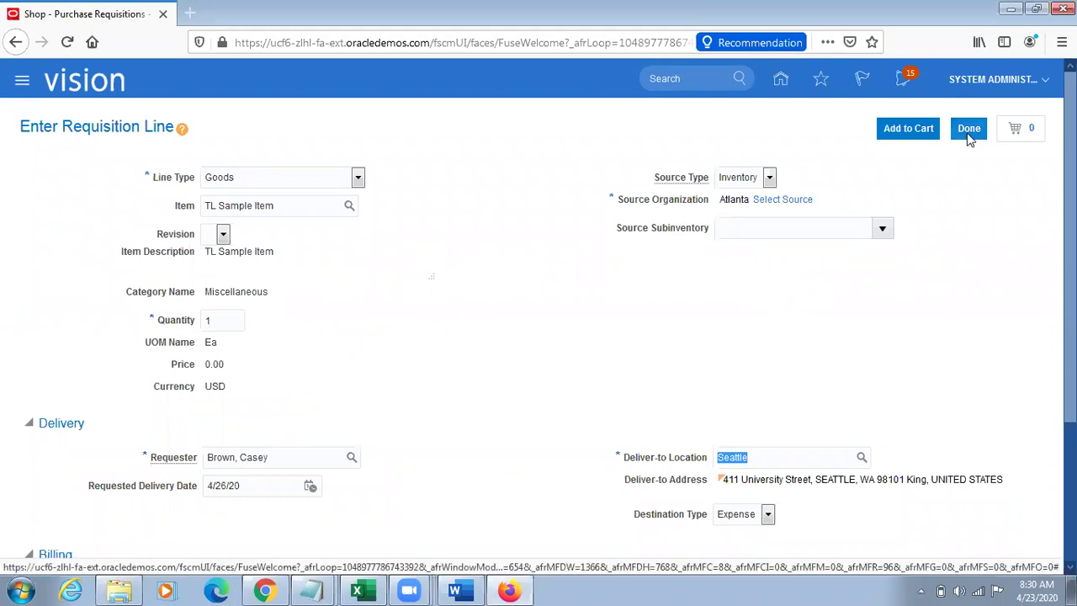
Step: Complete the TL Sample Item line: quantity 1, source Atlanta, delivering to Seattle
left_click(968, 131)
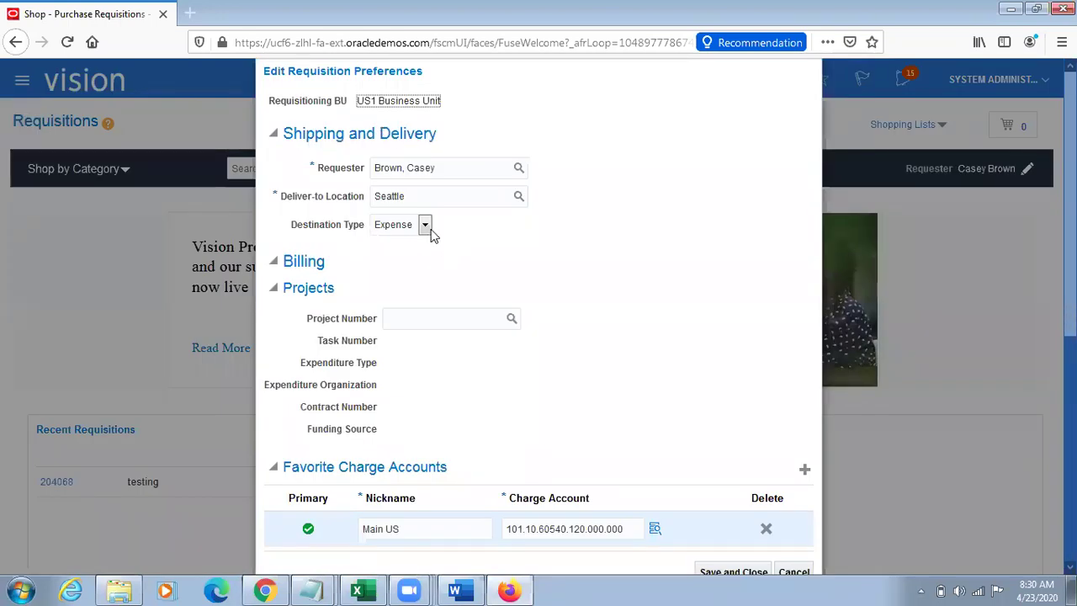
Step: Try Atlanta as deliver-to location, cancel the preferences, and start a new requisition line
double_click(421, 192)
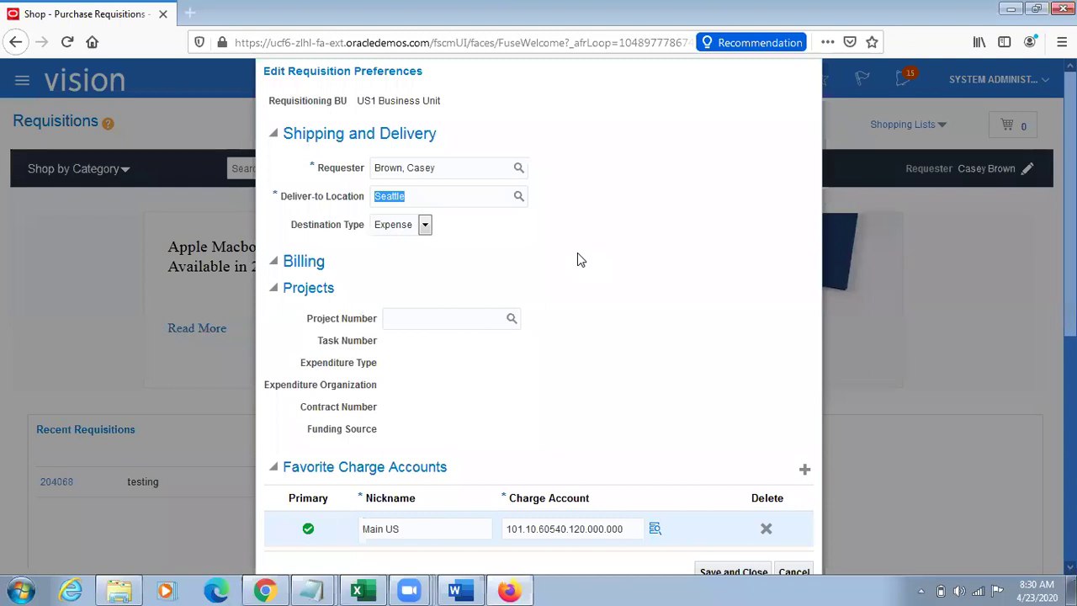
type("Atl")
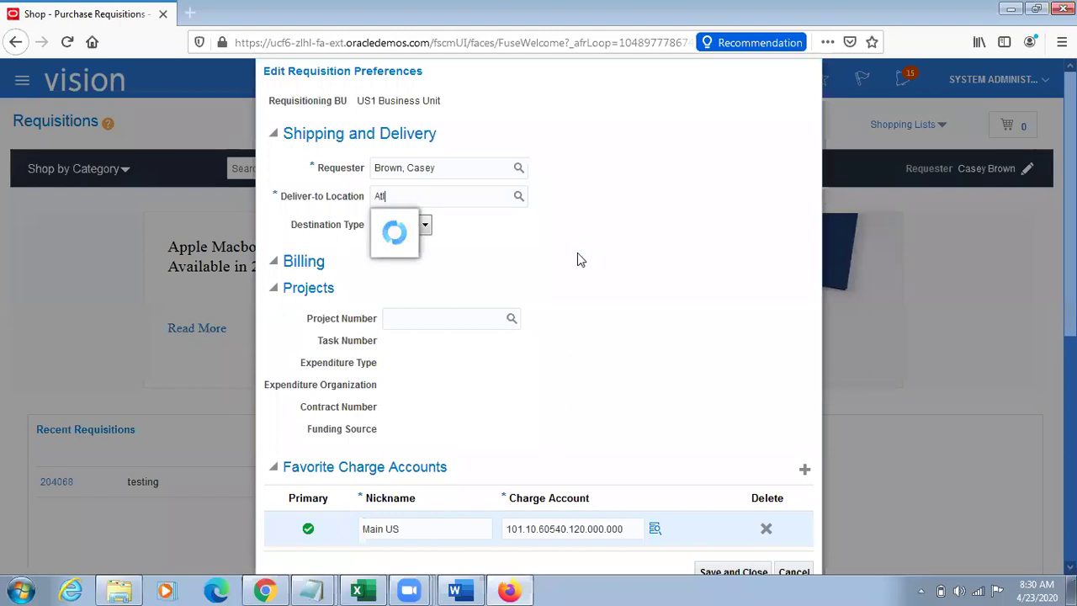
key("BackSpace")
key("BackSpace")
key("BackSpace")
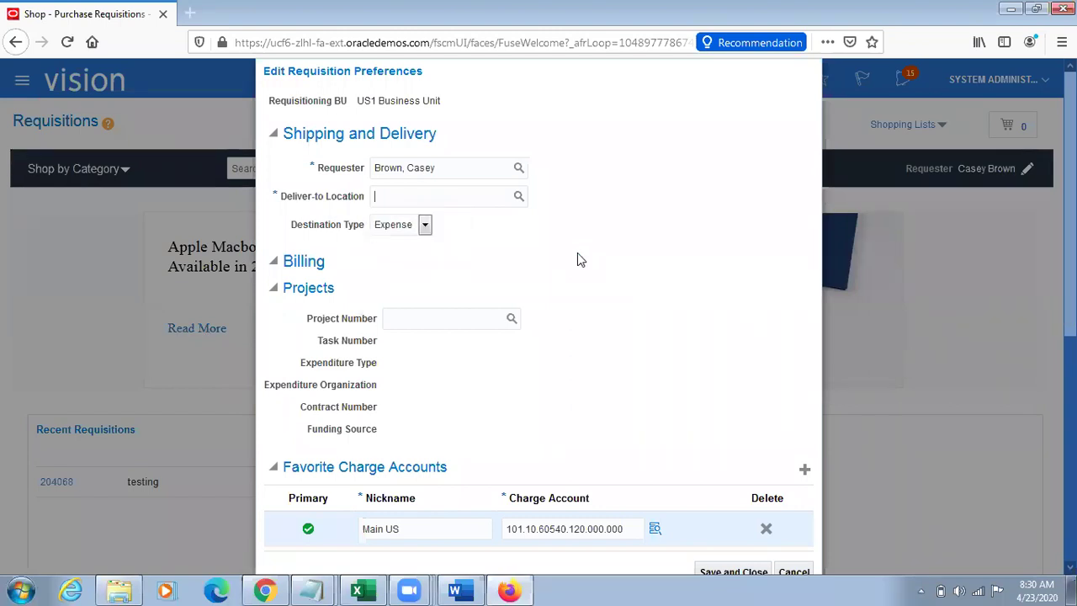
type("Atlanta")
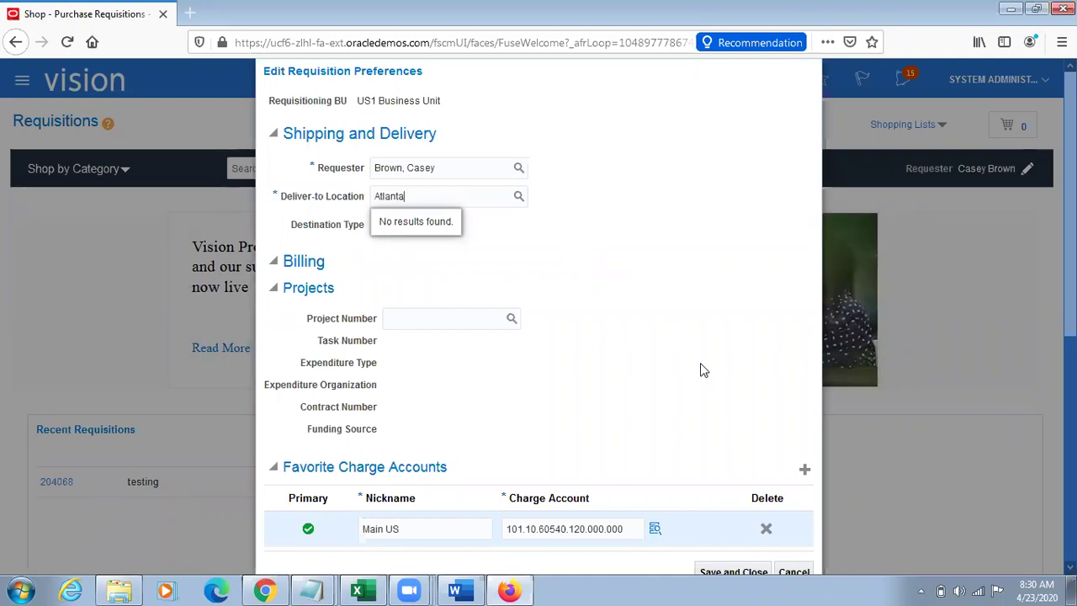
left_click(803, 572)
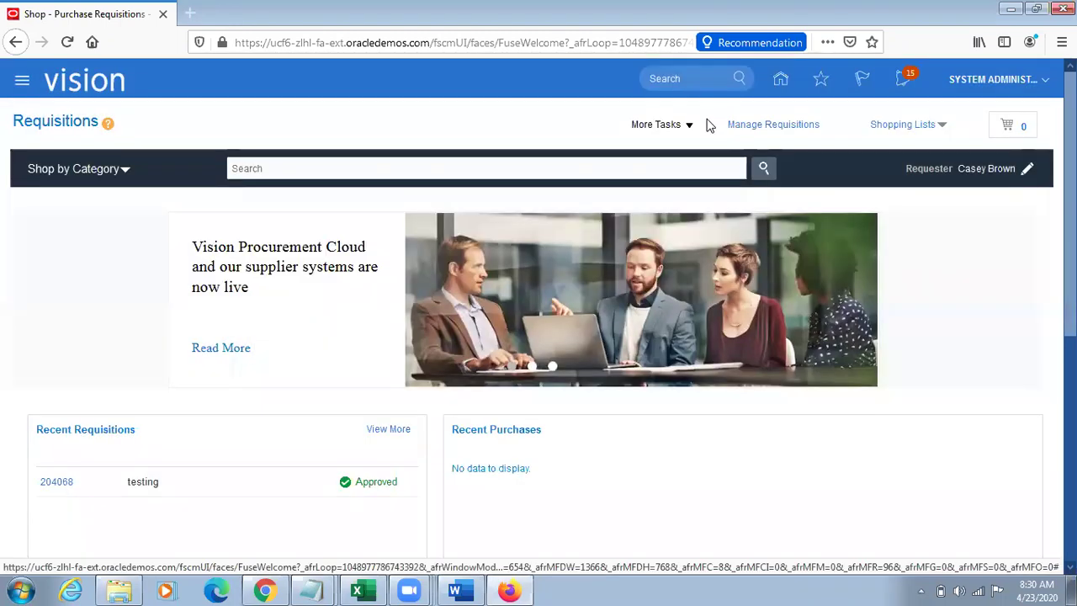
left_click(685, 125)
left_click(668, 148)
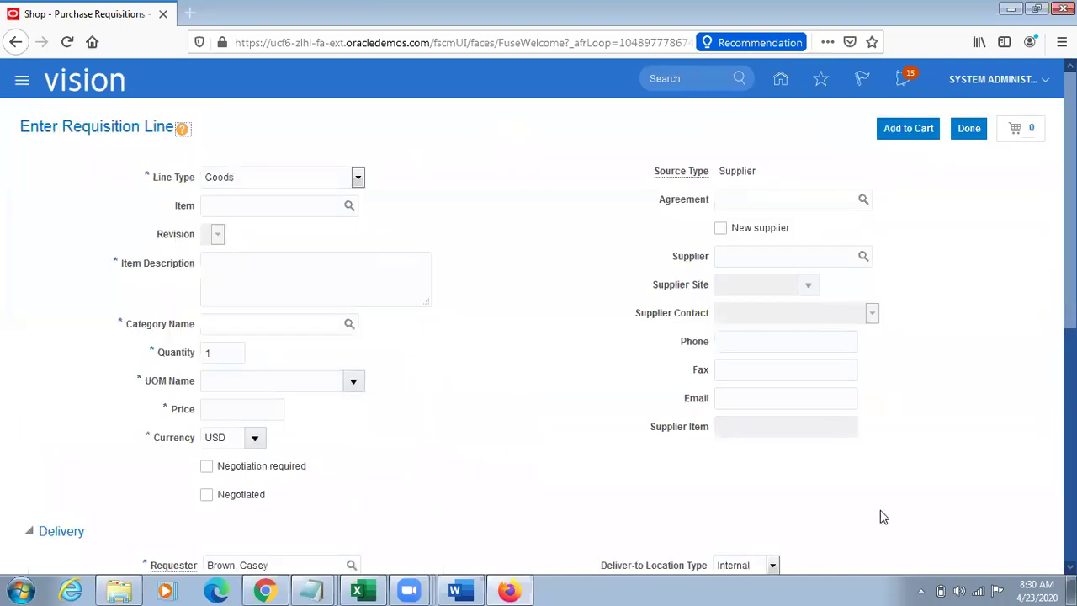
Step: Check the new line's Item field and Seattle deliver-to location, then return to Requisitions
scroll(885, 511, "down", 3)
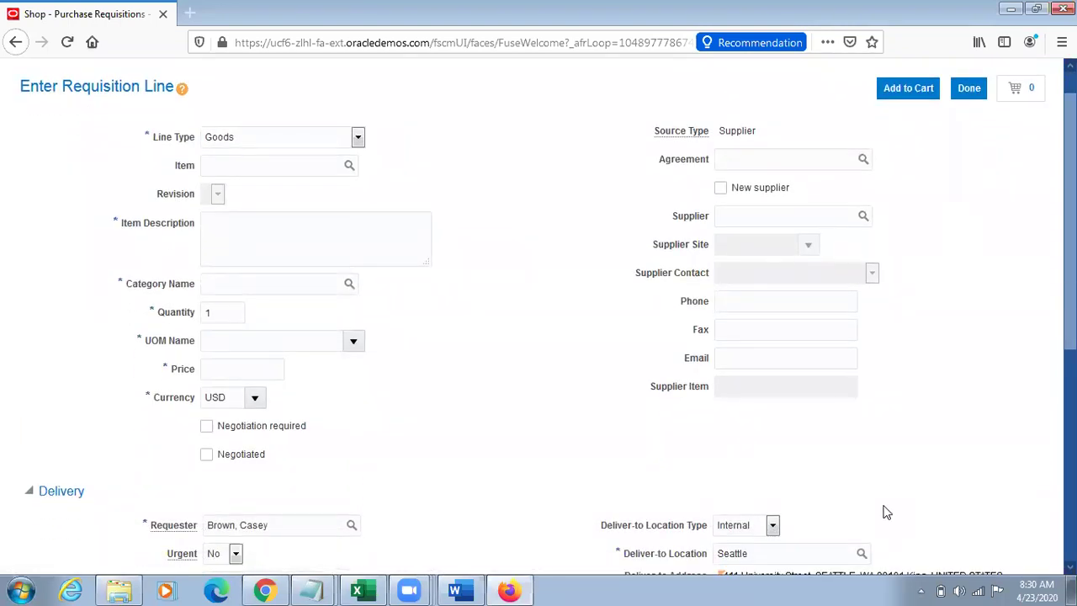
double_click(779, 467)
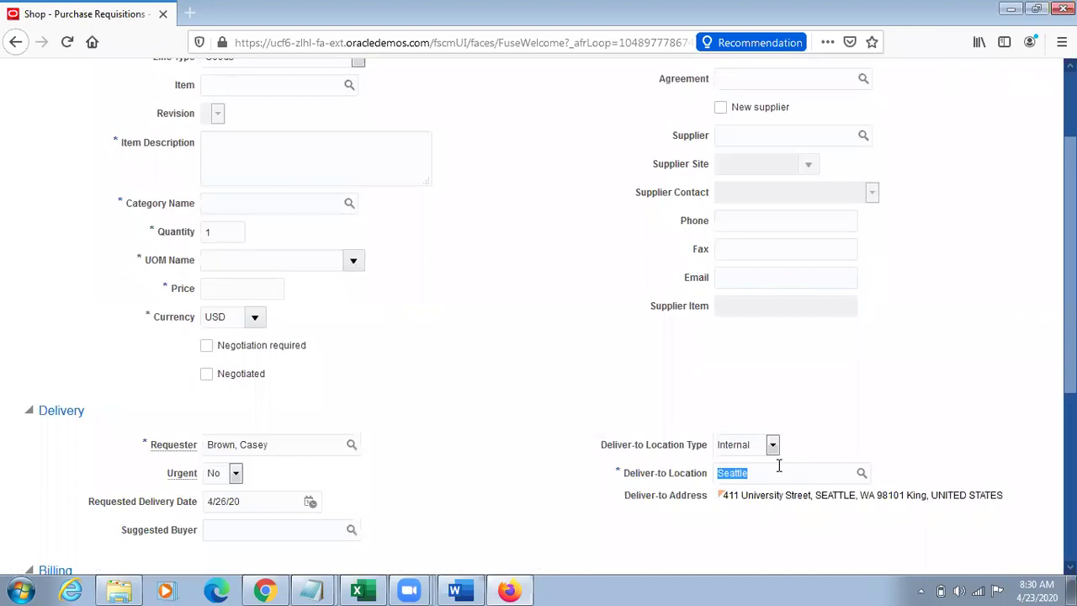
left_click_drag(172, 86, 203, 84)
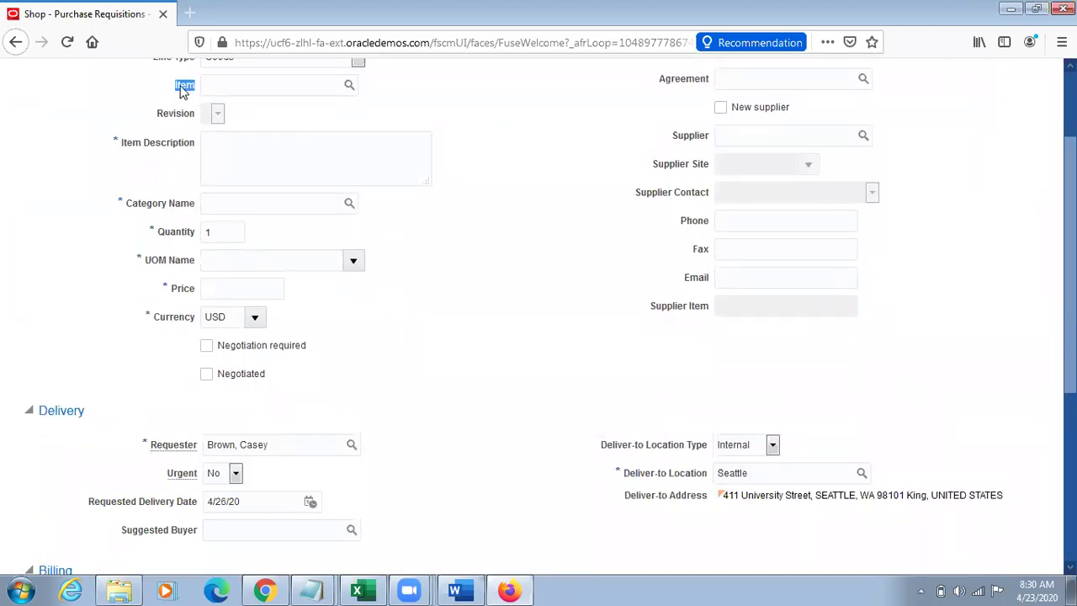
left_click_drag(624, 473, 709, 476)
double_click(751, 472)
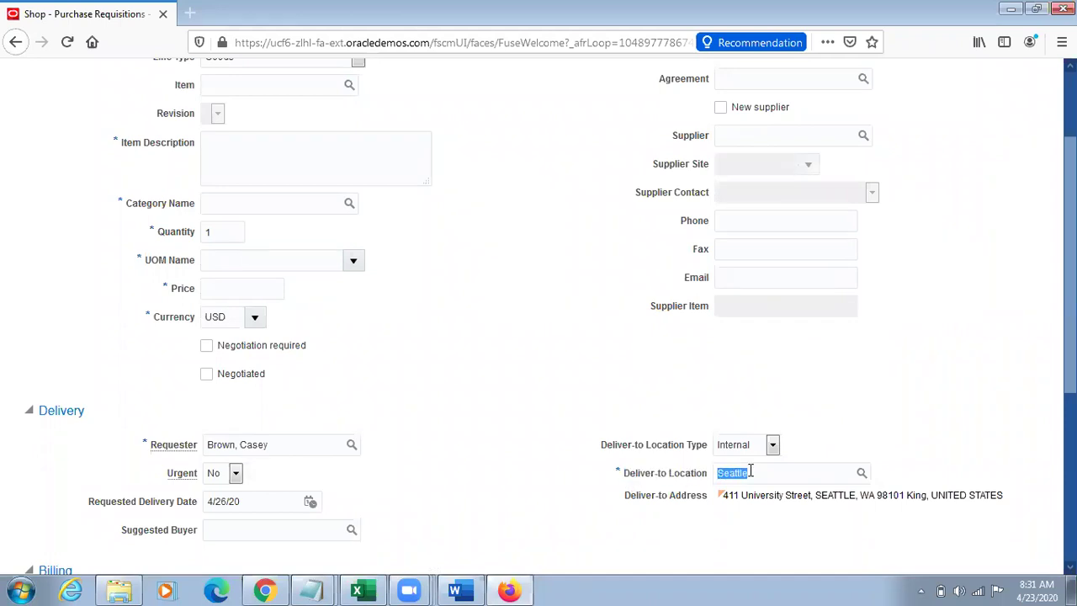
left_click(883, 380)
scroll(883, 380, "up", 1)
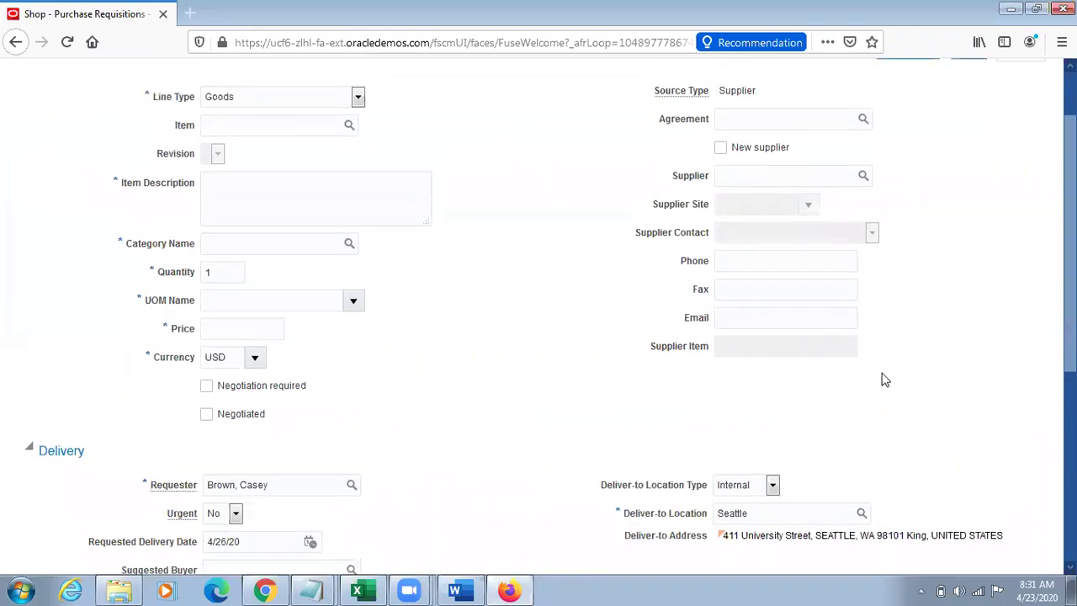
scroll(883, 381, "up", 2)
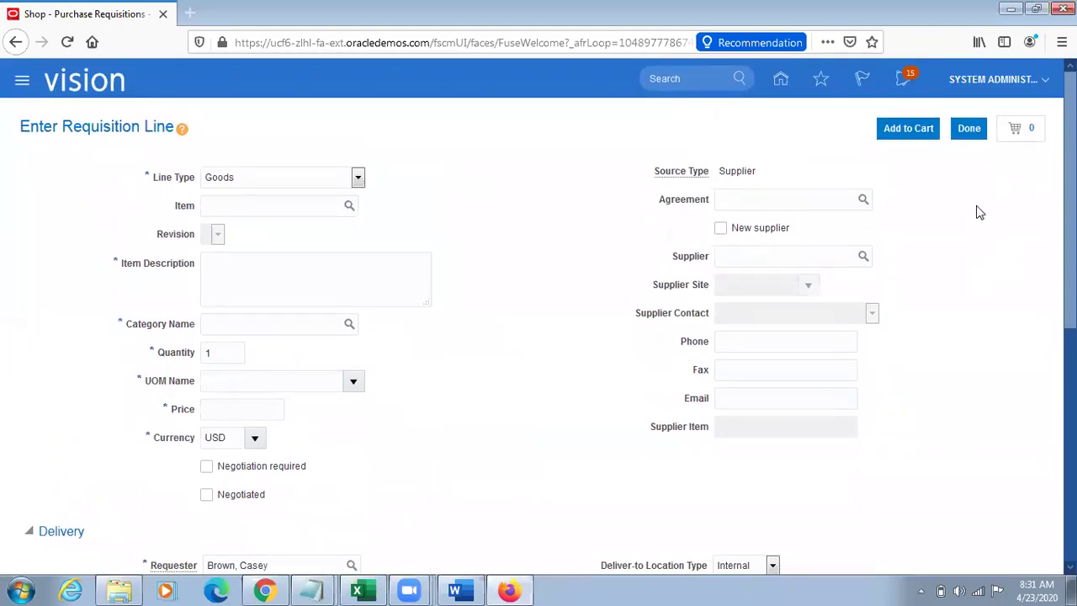
left_click(970, 132)
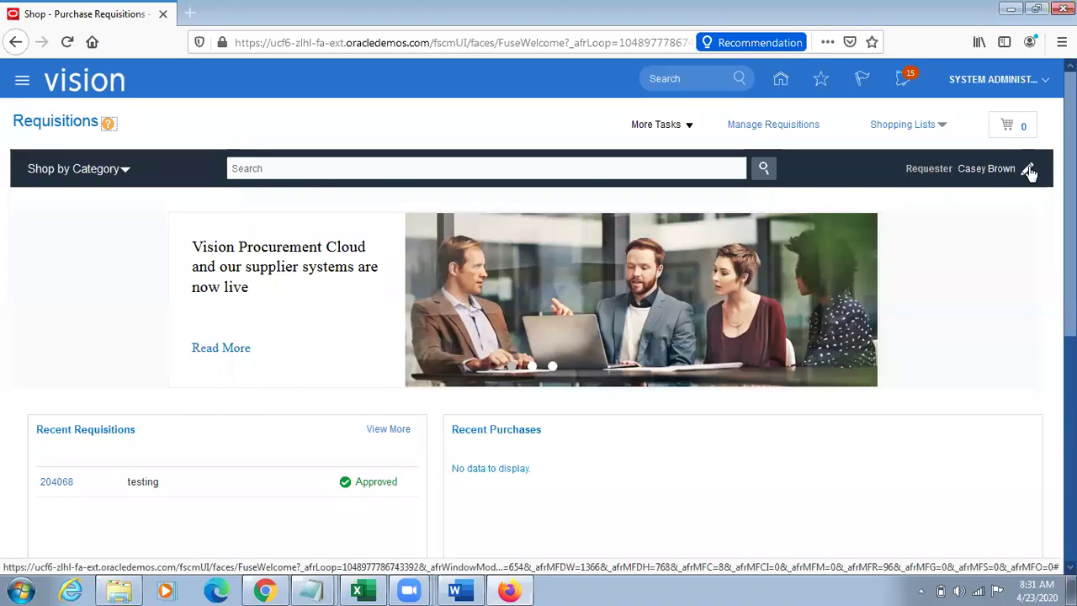
Step: Open the requisition preferences, try Atlanta as deliver-to location, then clear the field
left_click(1026, 168)
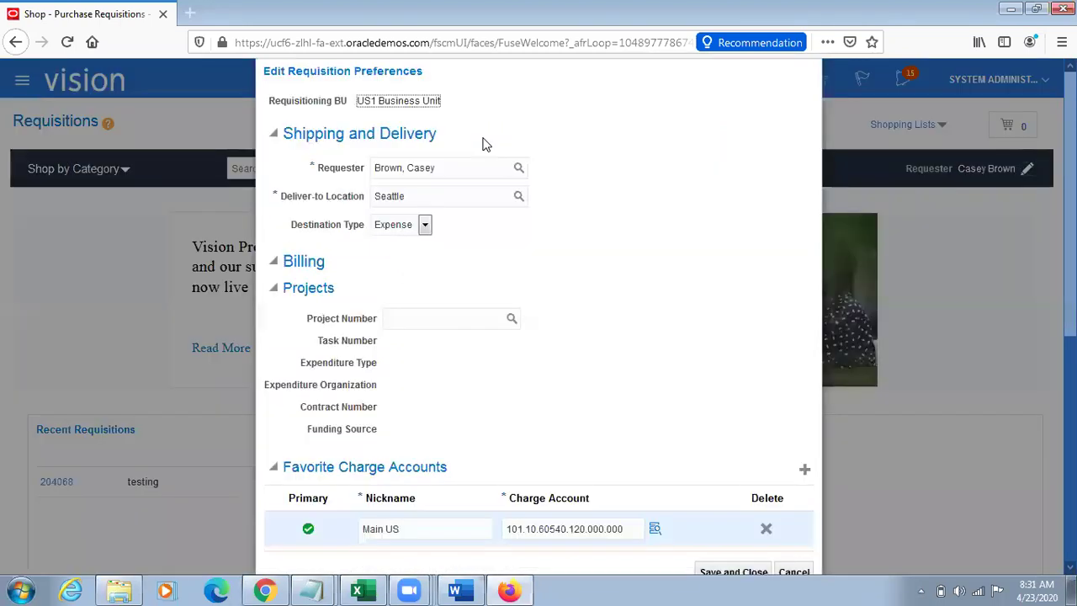
double_click(425, 196)
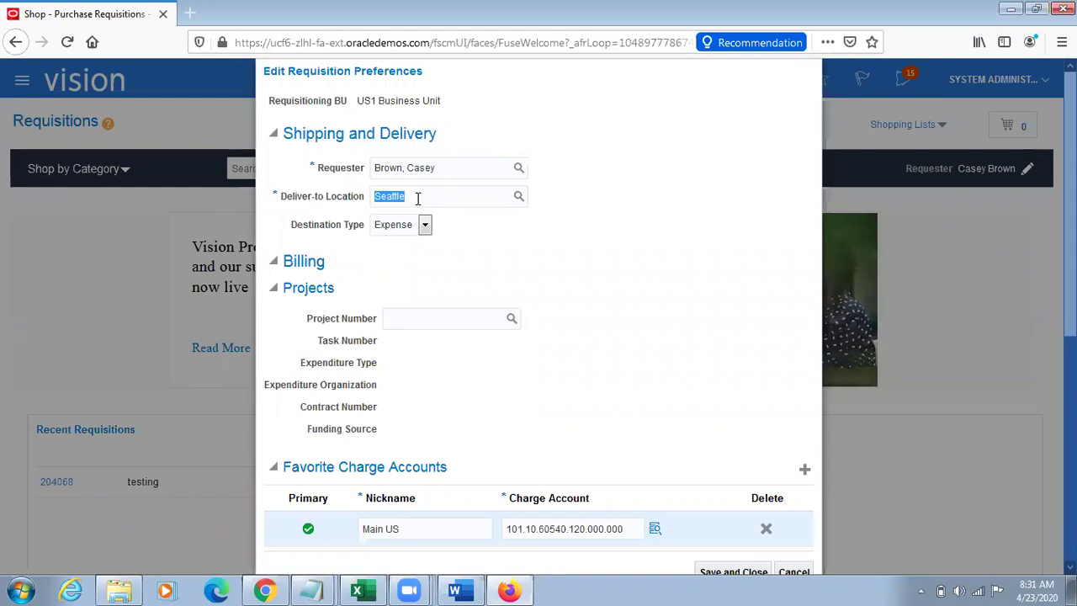
type("Atlanta")
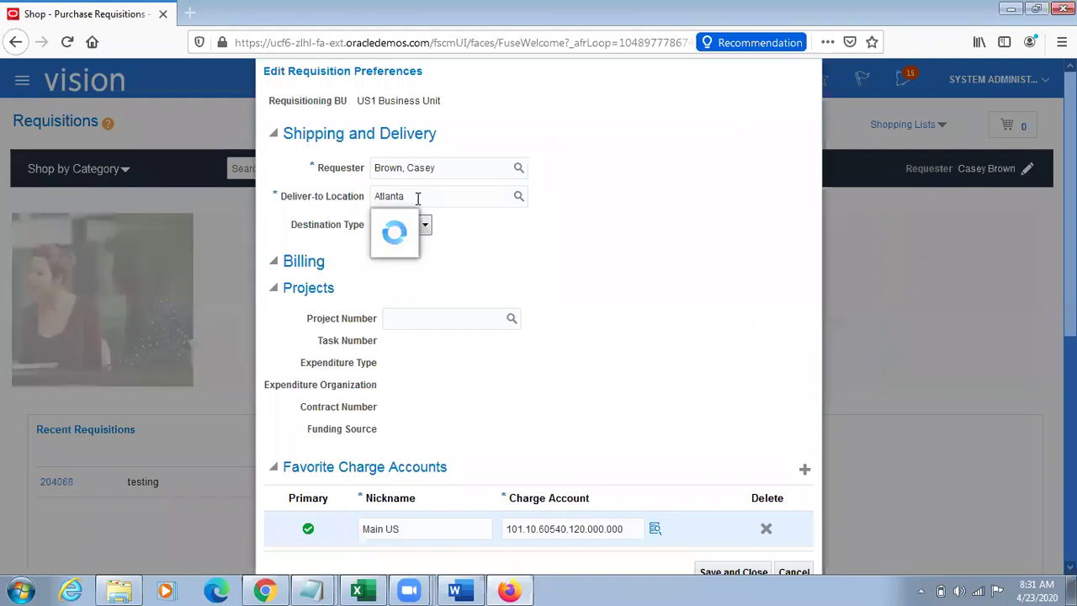
key("BackSpace")
key("BackSpace")
key("BackSpace")
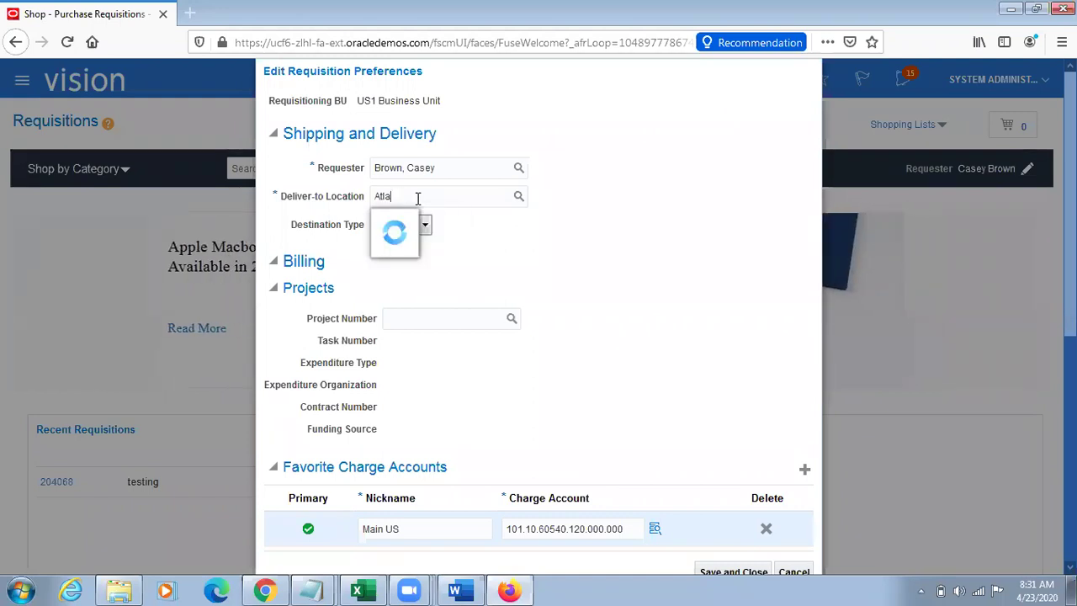
key("BackSpace")
key("BackSpace")
key("BackSpace")
key("BackSpace")
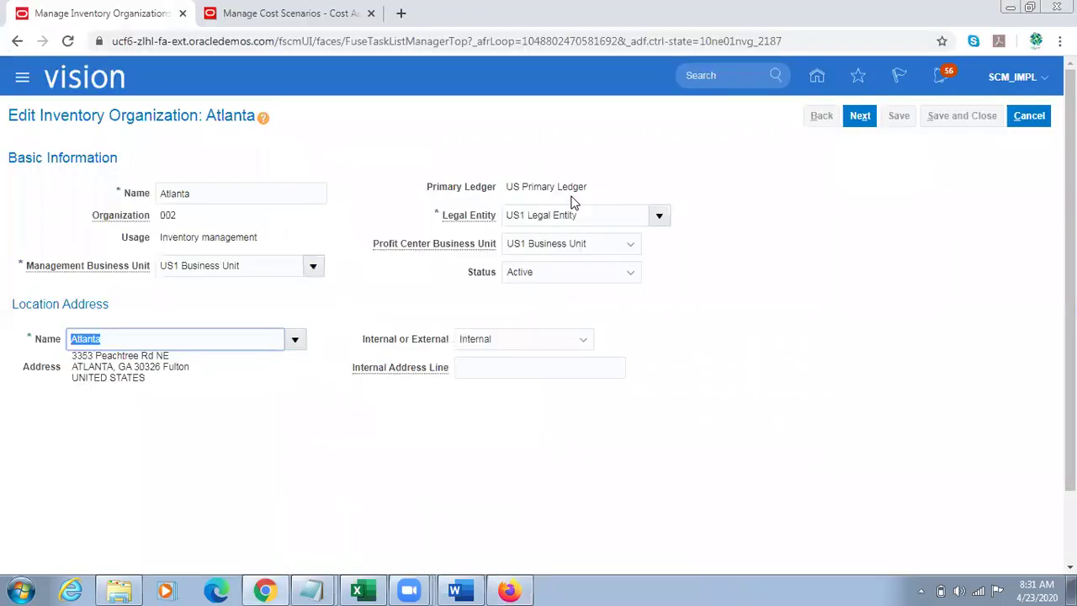
Step: Paste Atlanta's street address trimmed to 3353 as deliver-to location; set destination type Inventory
double_click(87, 357)
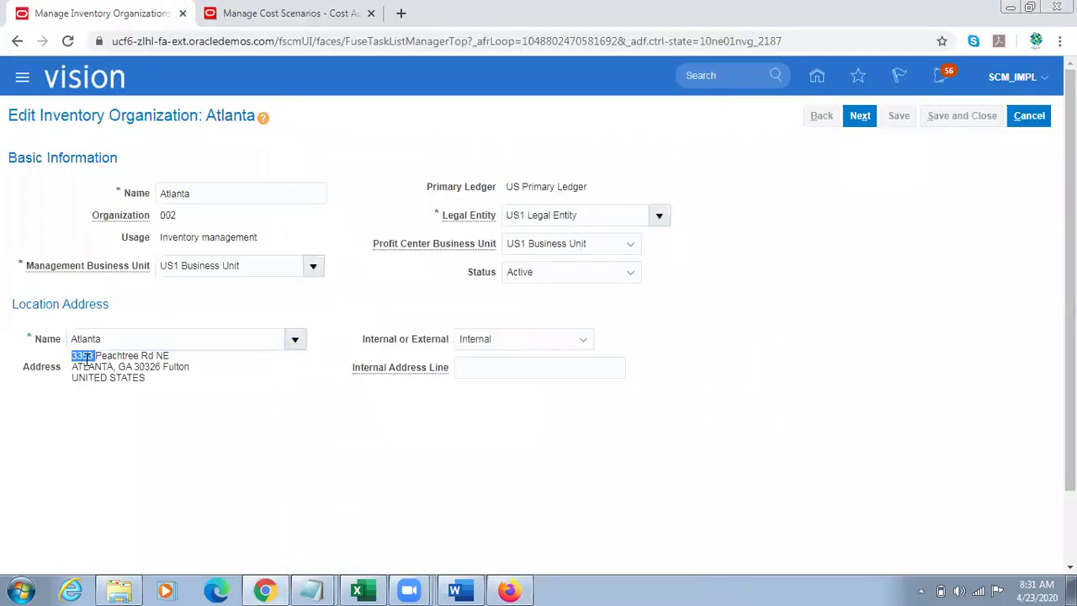
left_click(115, 357)
left_click_drag(140, 353, 71, 355)
key("ctrl+c")
key("alt+Tab")
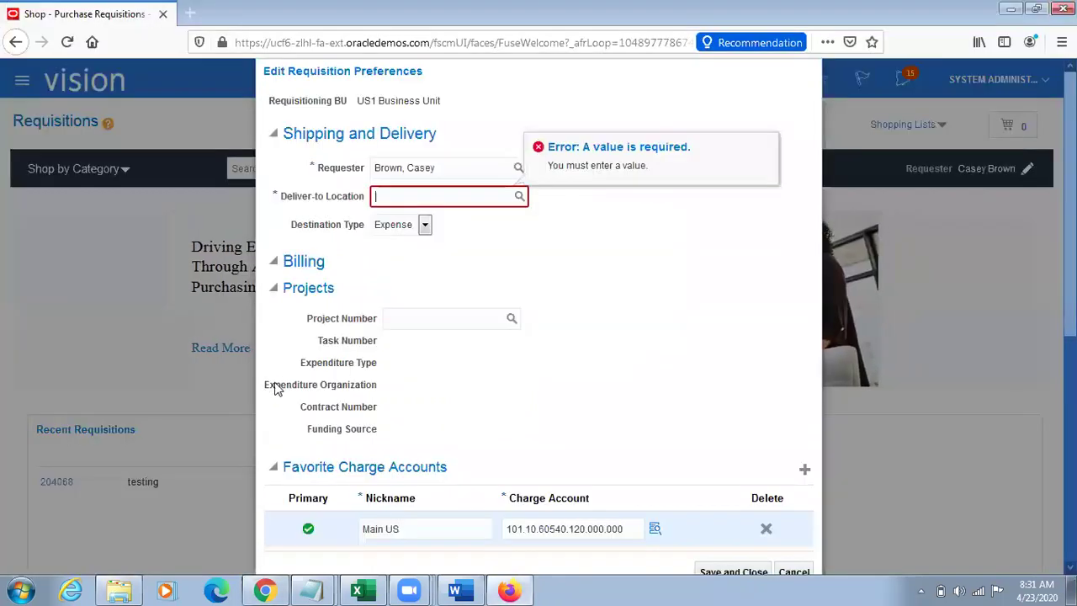
key("ctrl+v")
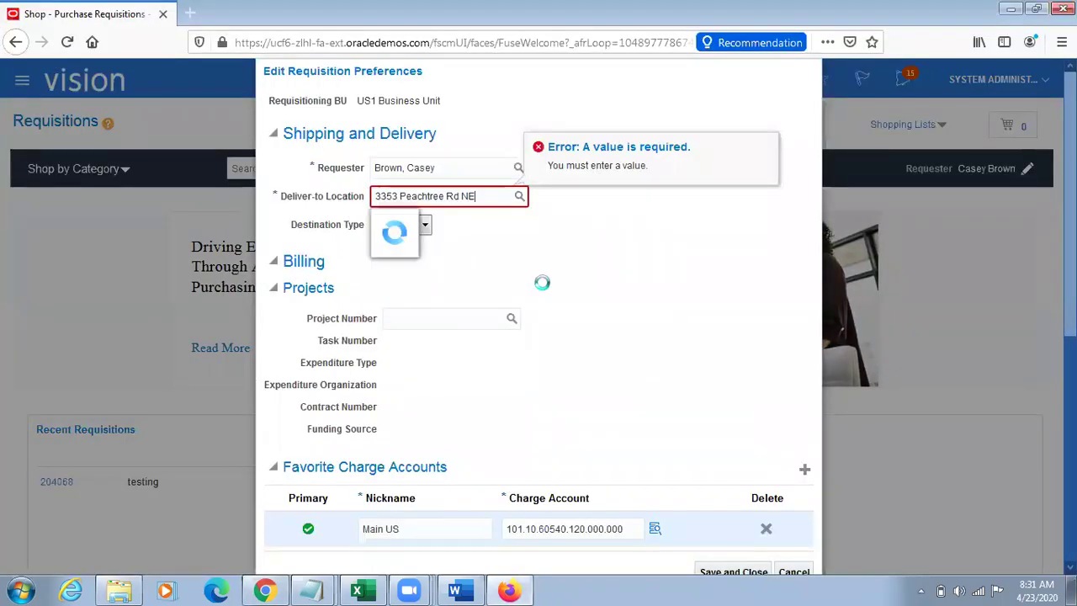
key("BackSpace")
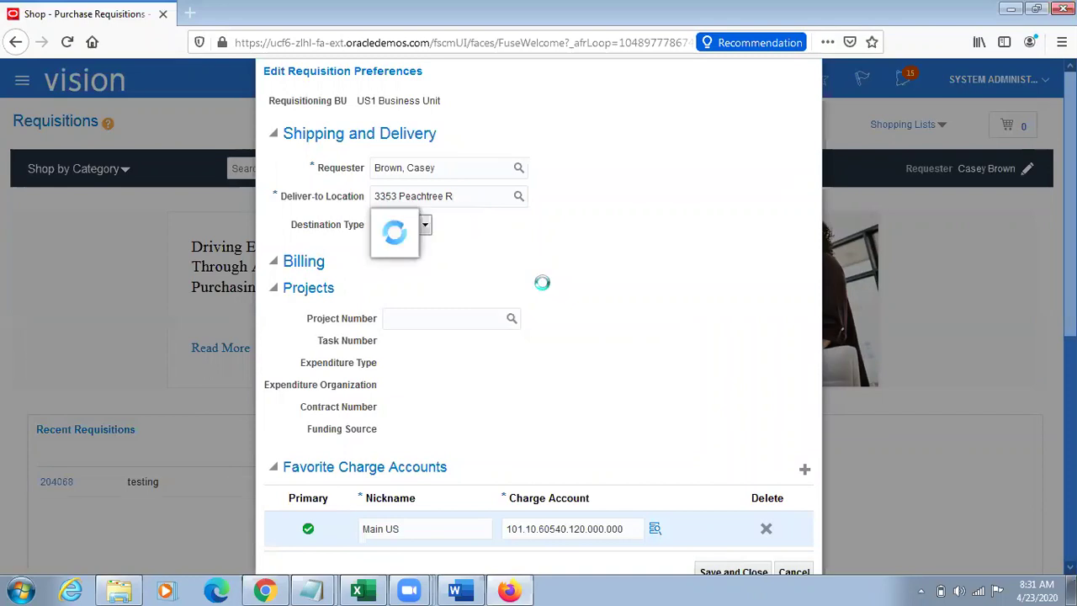
key("BackSpace")
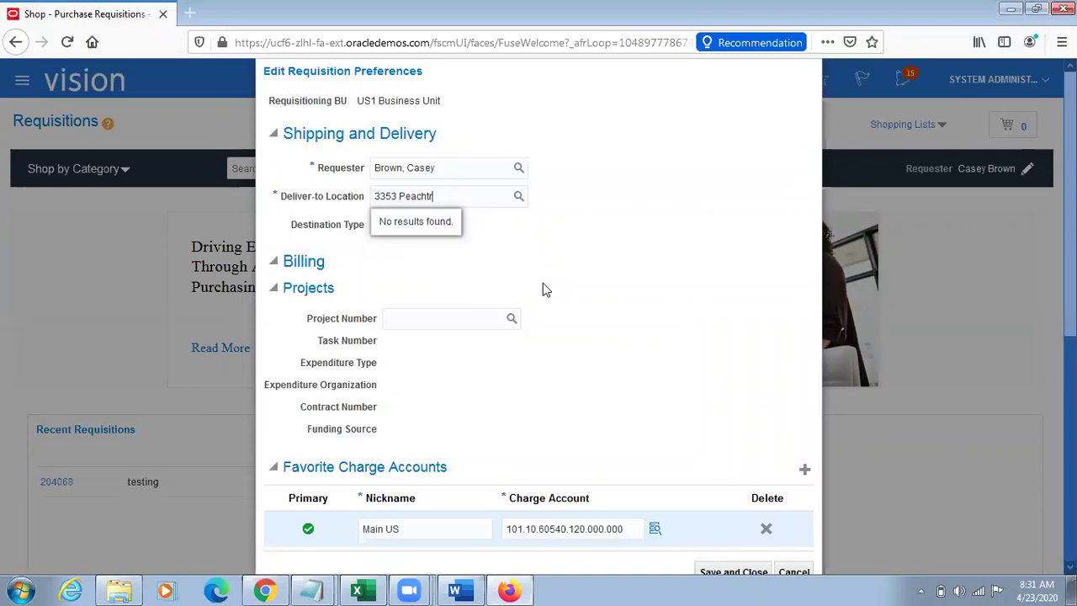
key("BackSpace")
key("BackSpace")
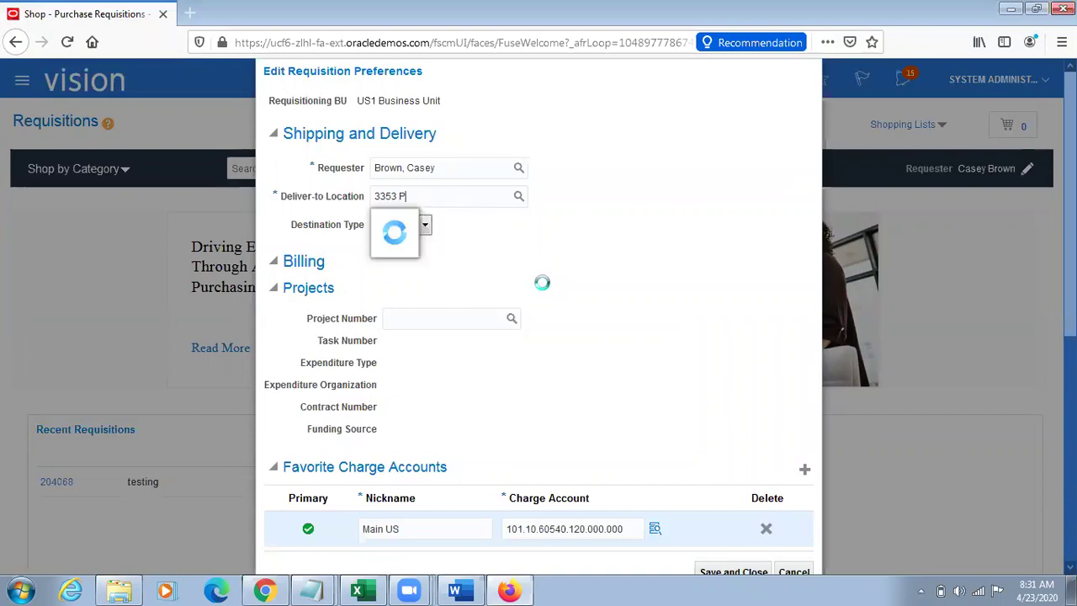
key("BackSpace")
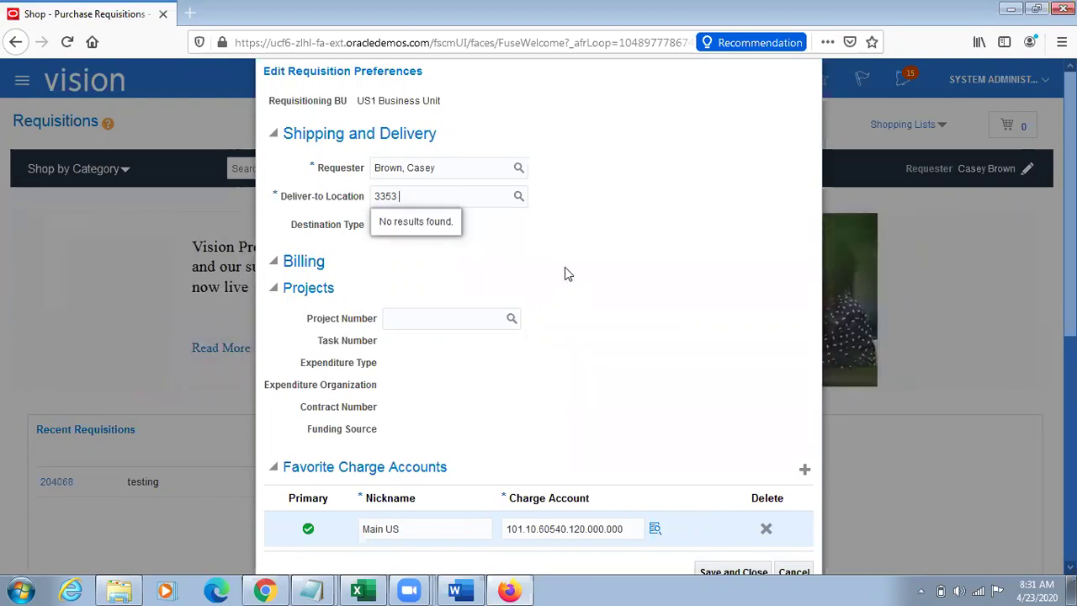
left_click(425, 224)
left_click(399, 262)
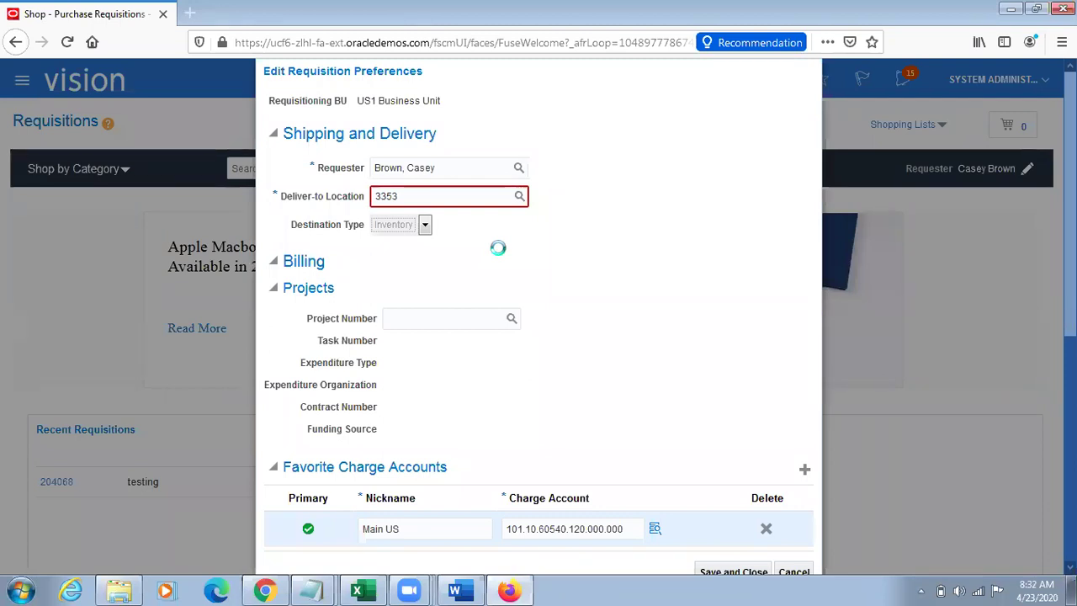
Step: Cancel and reopen the requisition preferences with destination type Inventory
left_click(794, 572)
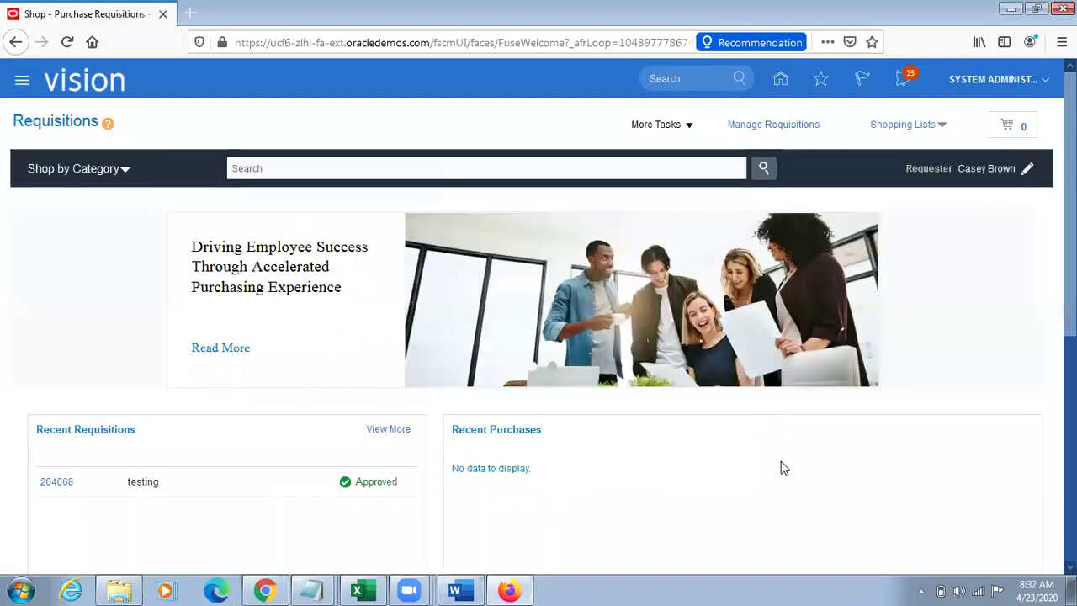
left_click(1027, 171)
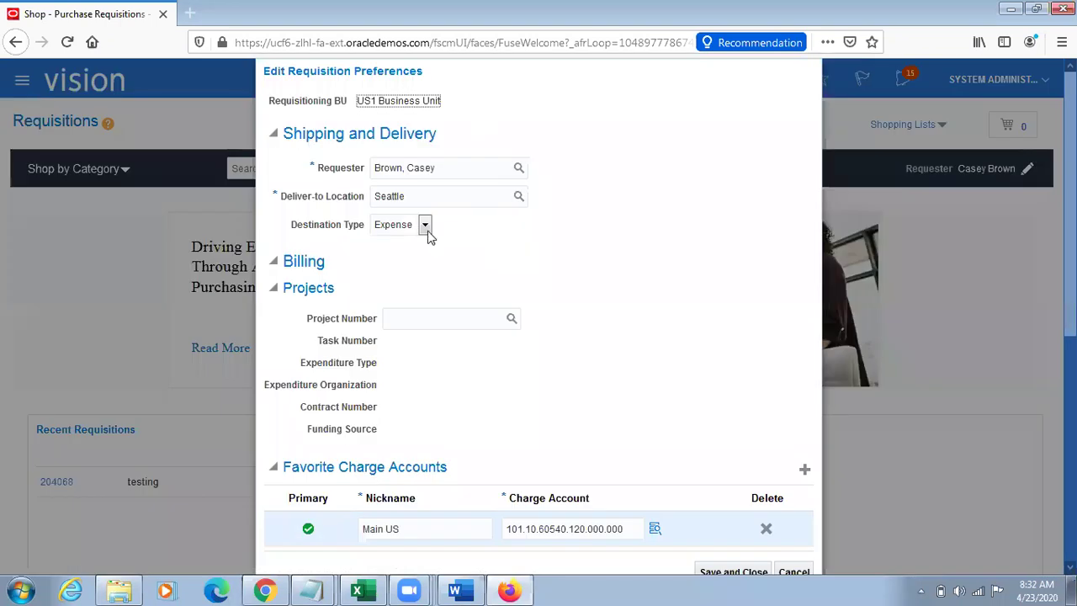
left_click(425, 224)
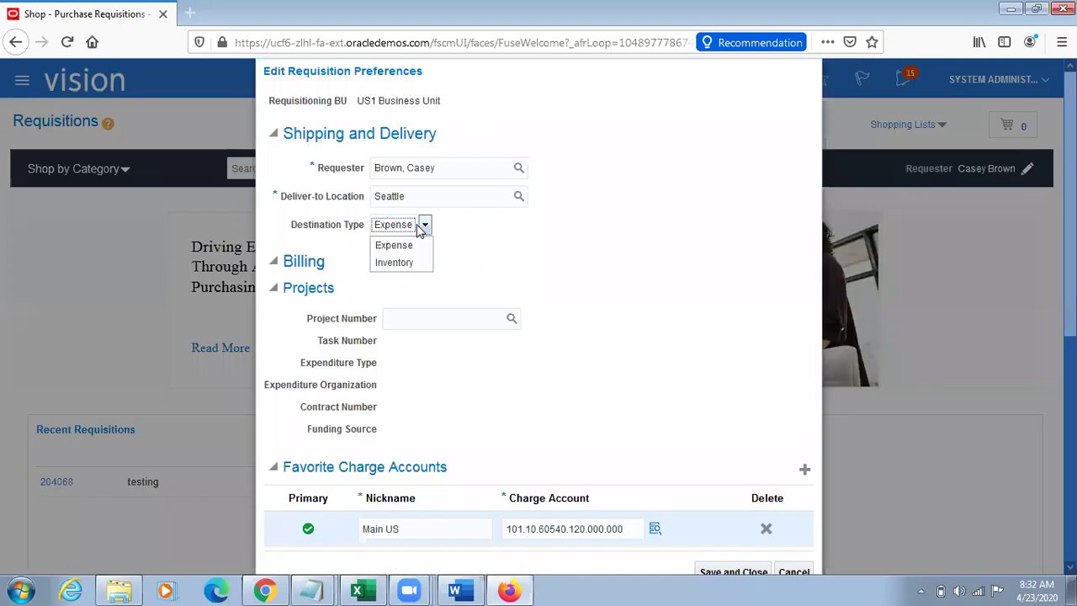
left_click(392, 262)
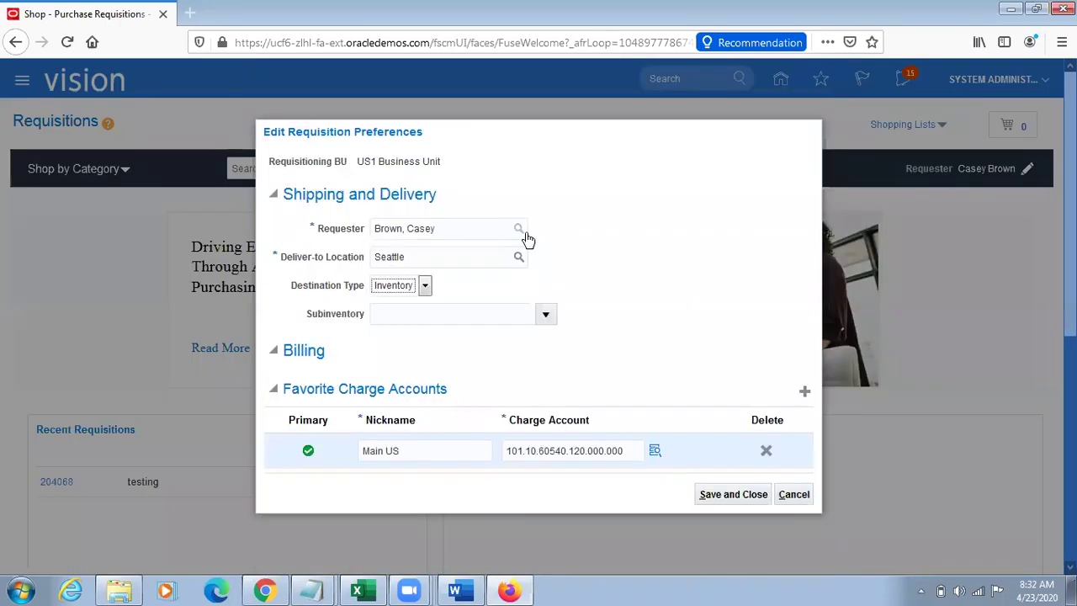
Step: Paste the trimmed Atlanta address as deliver-to location, then go to the Atlanta organization page
left_click(443, 257)
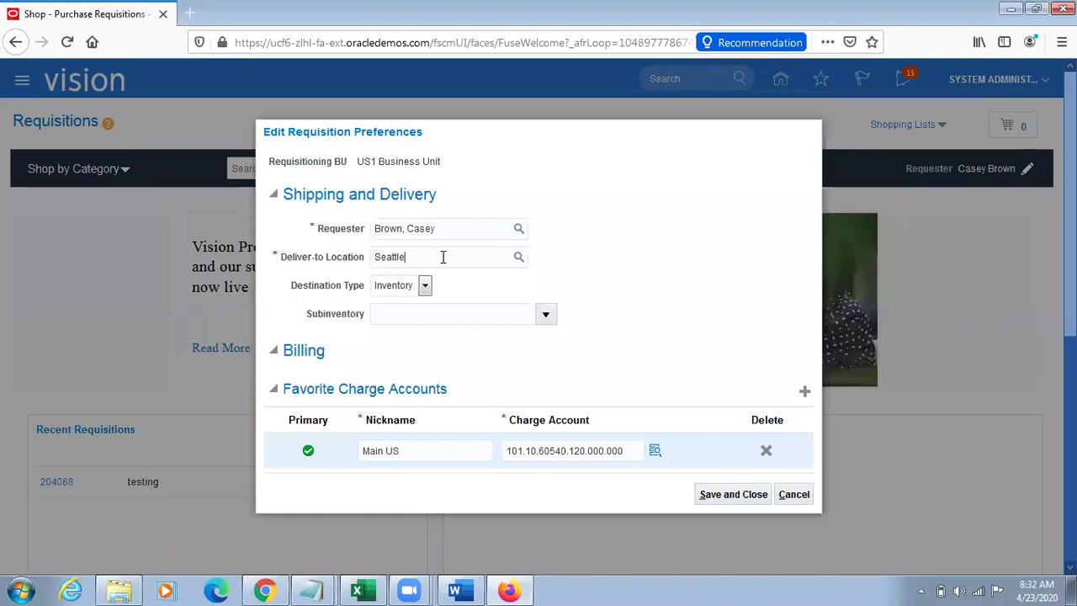
key("BackSpace")
key("BackSpace")
key("BackSpace")
key("BackSpace")
key("BackSpace")
key("BackSpace")
key("BackSpace")
key("BackSpace")
key("BackSpace")
key("BackSpace")
key("BackSpace")
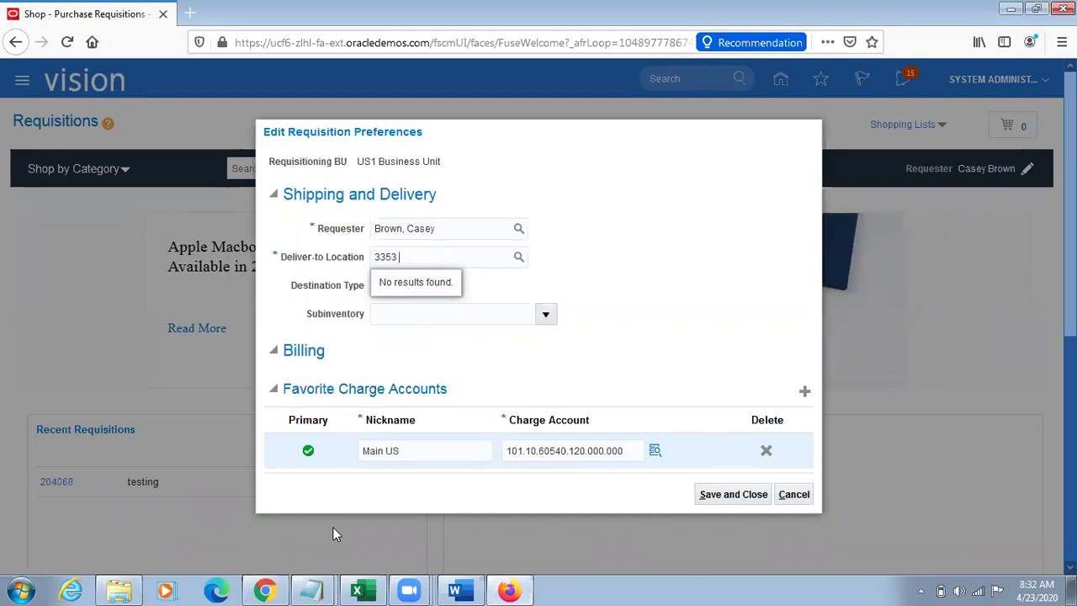
left_click(266, 591)
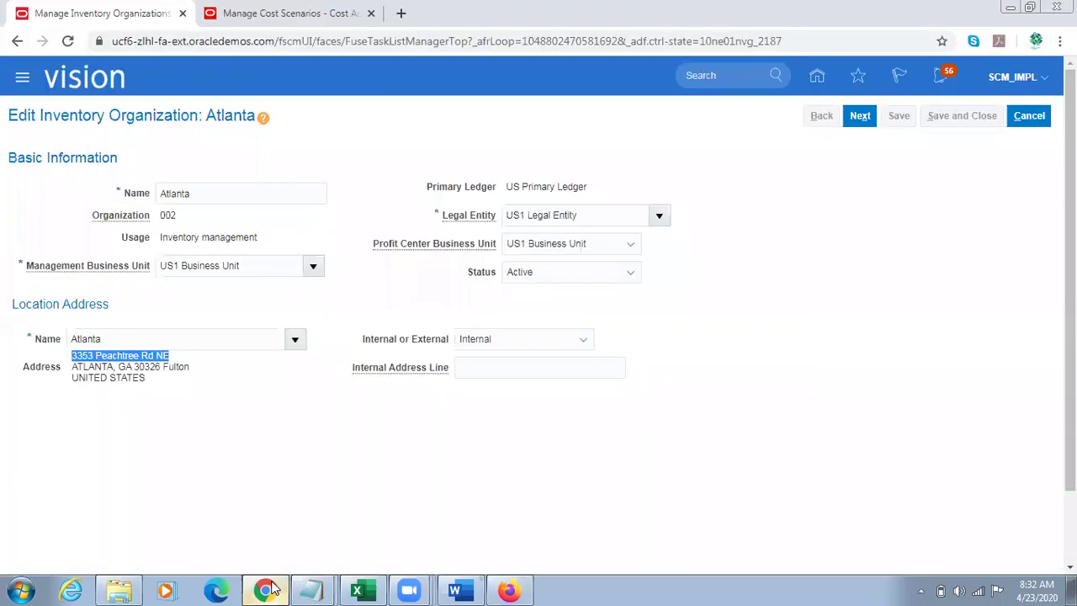
Step: Confirm scenario TL23/4 for US Operations uses cost book 001-Seattle, then begin a new scenario
double_click(133, 337)
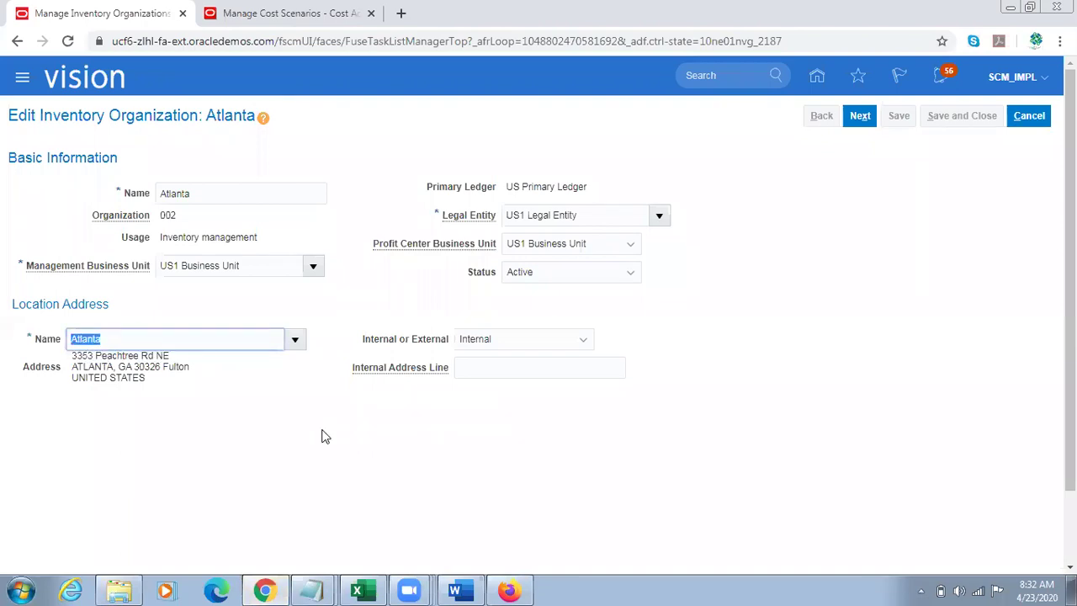
left_click(290, 12)
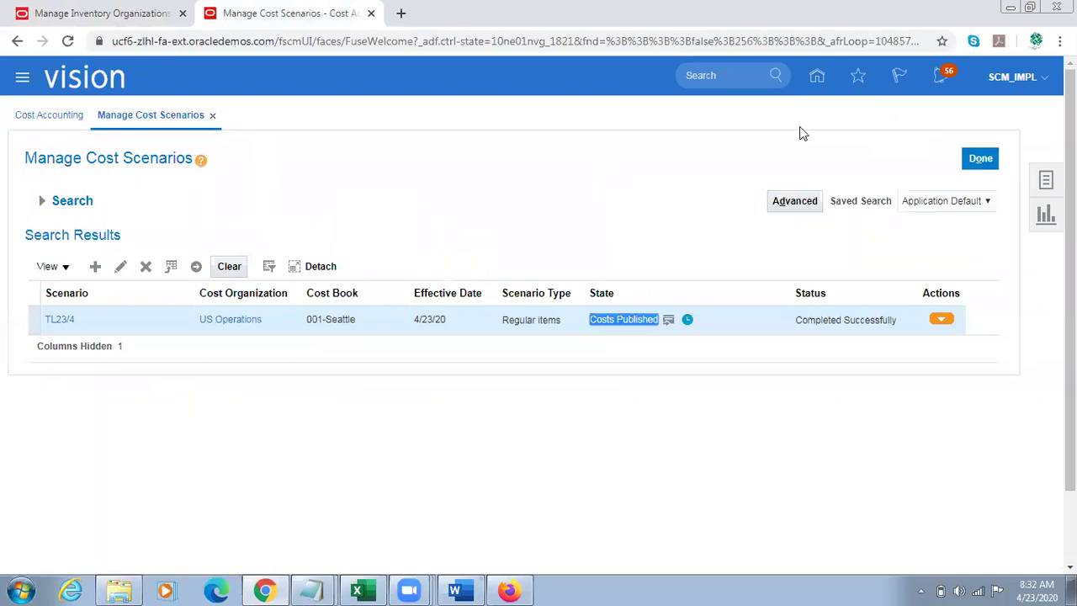
left_click(360, 317)
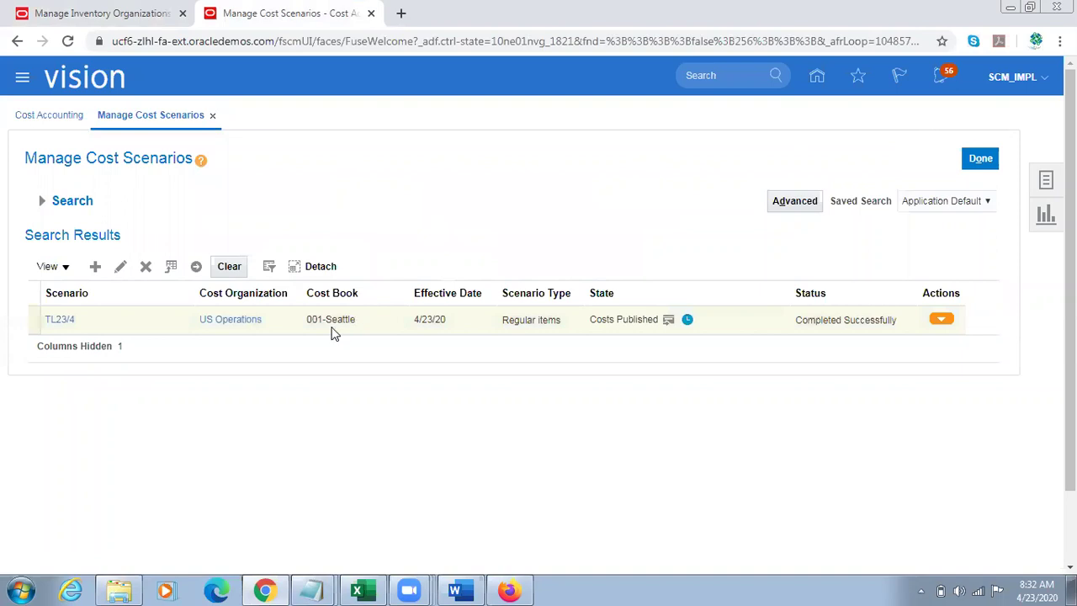
left_click(330, 321)
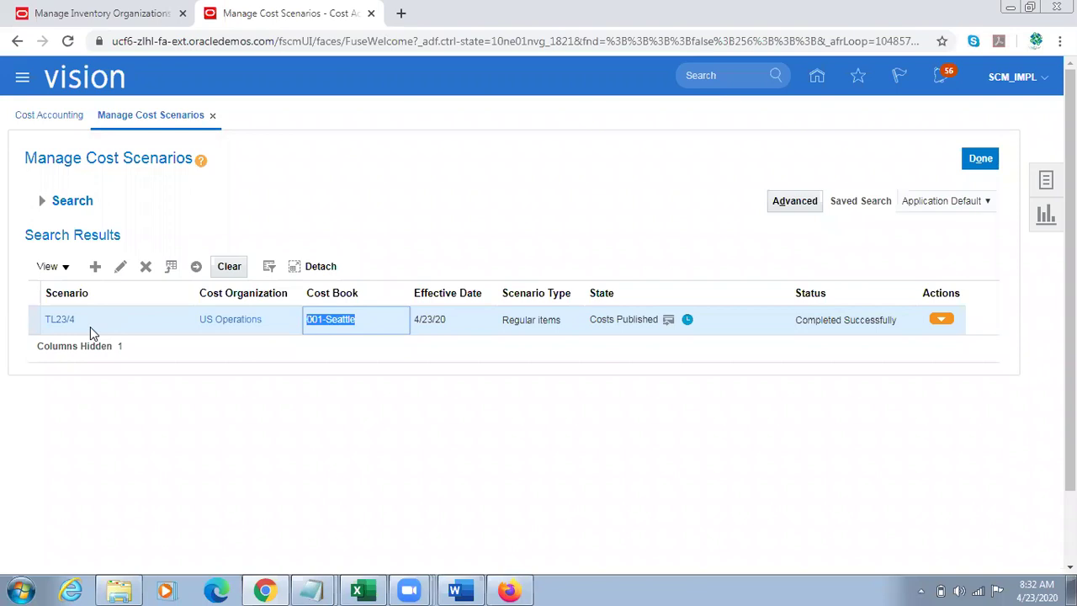
left_click(94, 266)
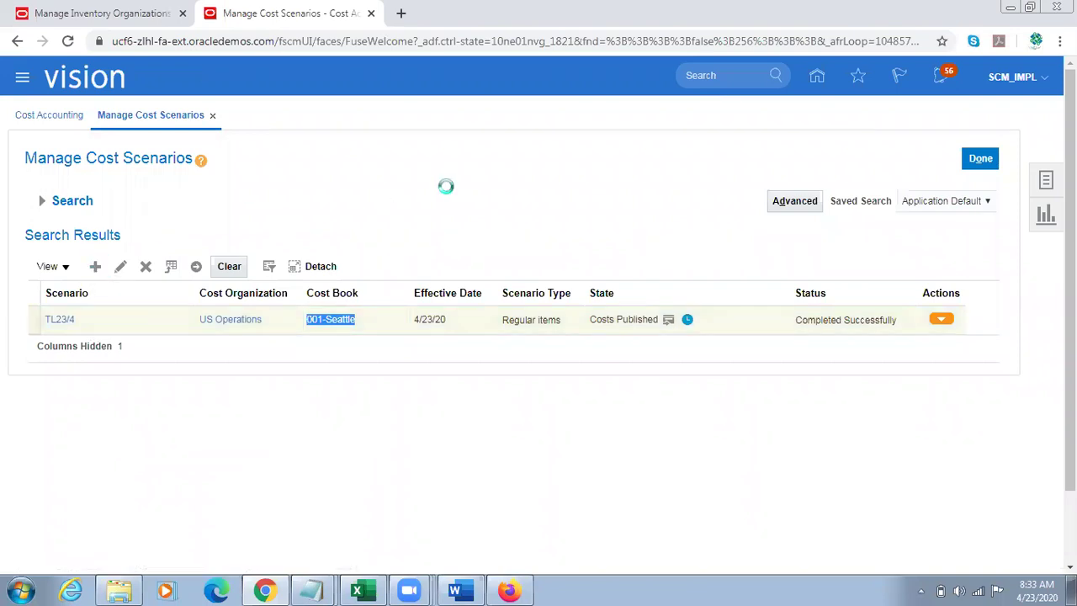
Step: Save scenario TL23/4A with cost organization US Operations, cost book 002-Atlanta, effective 4/23/20
left_click(315, 209)
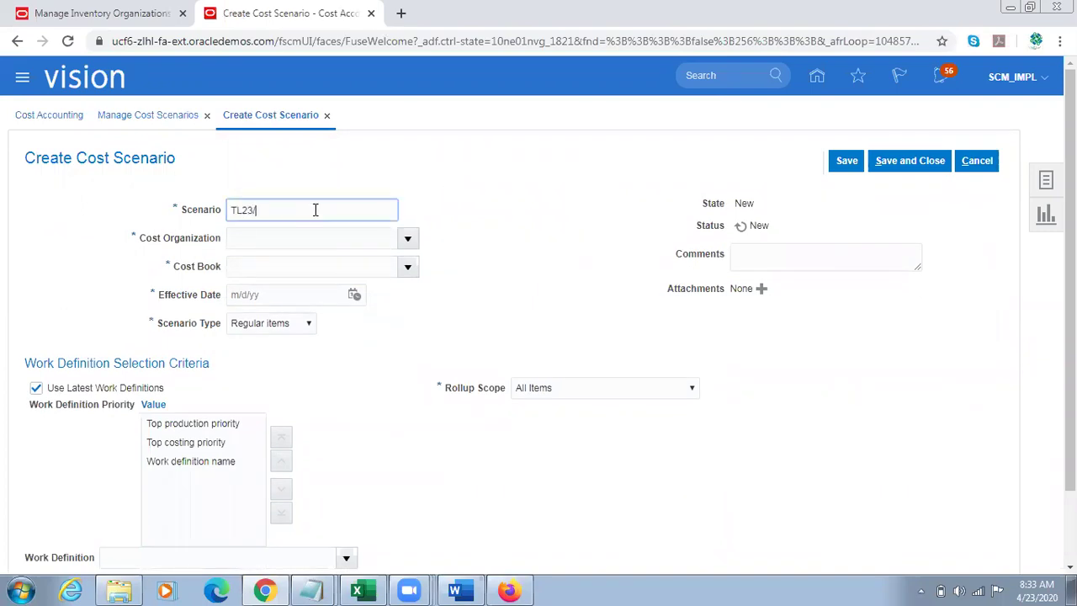
left_click(407, 238)
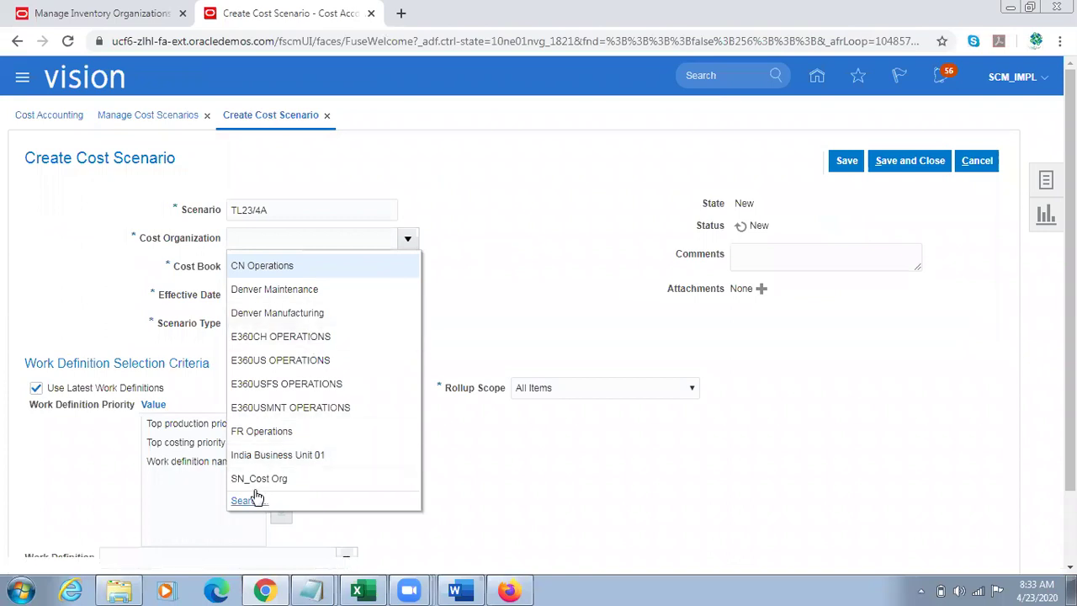
left_click(244, 502)
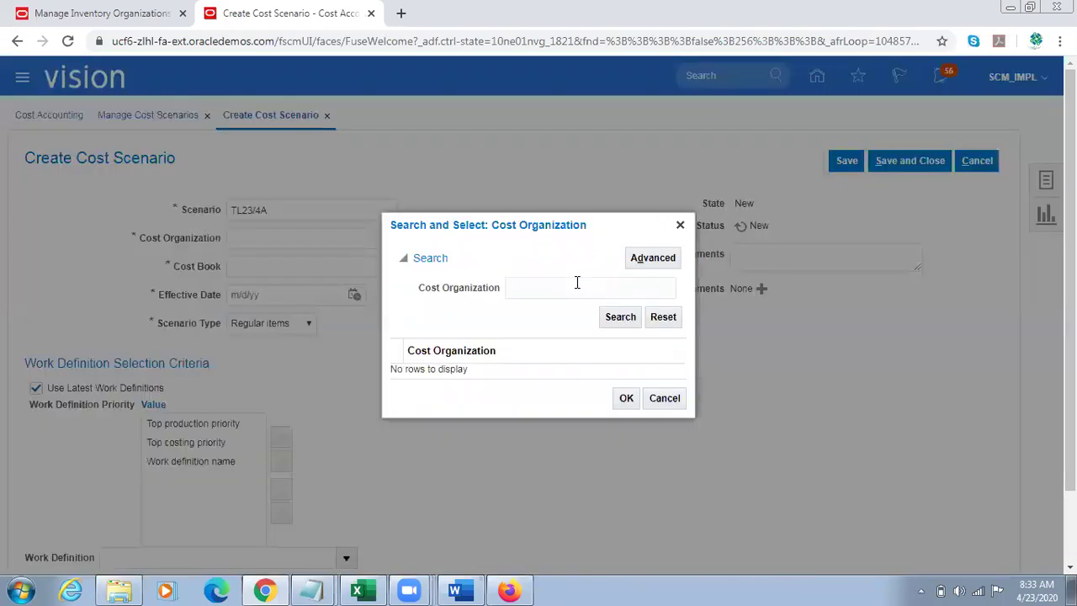
left_click(536, 287)
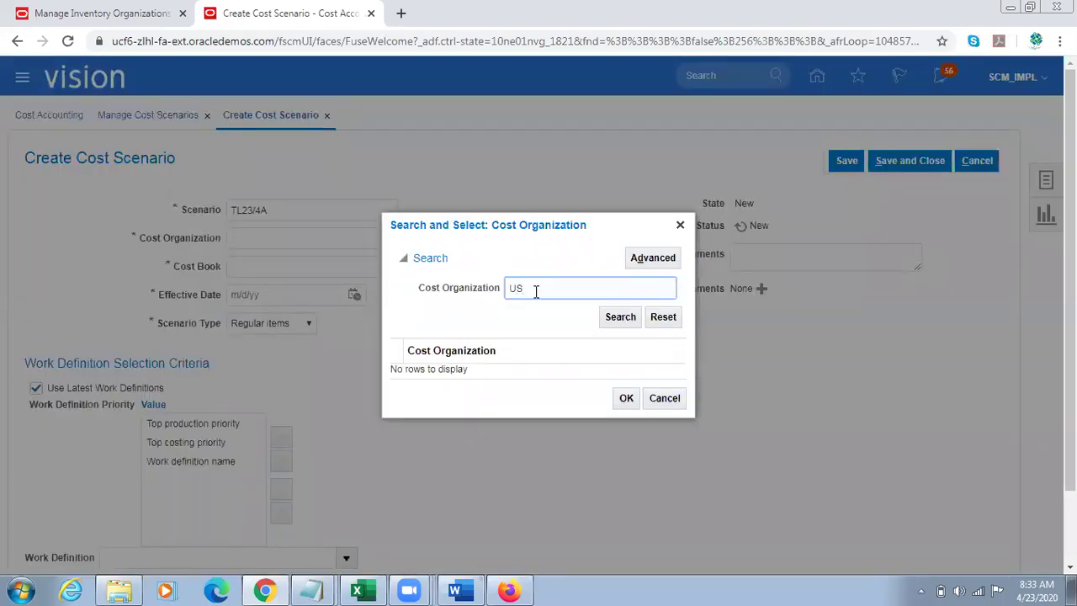
type("US")
key("Return")
left_click(446, 358)
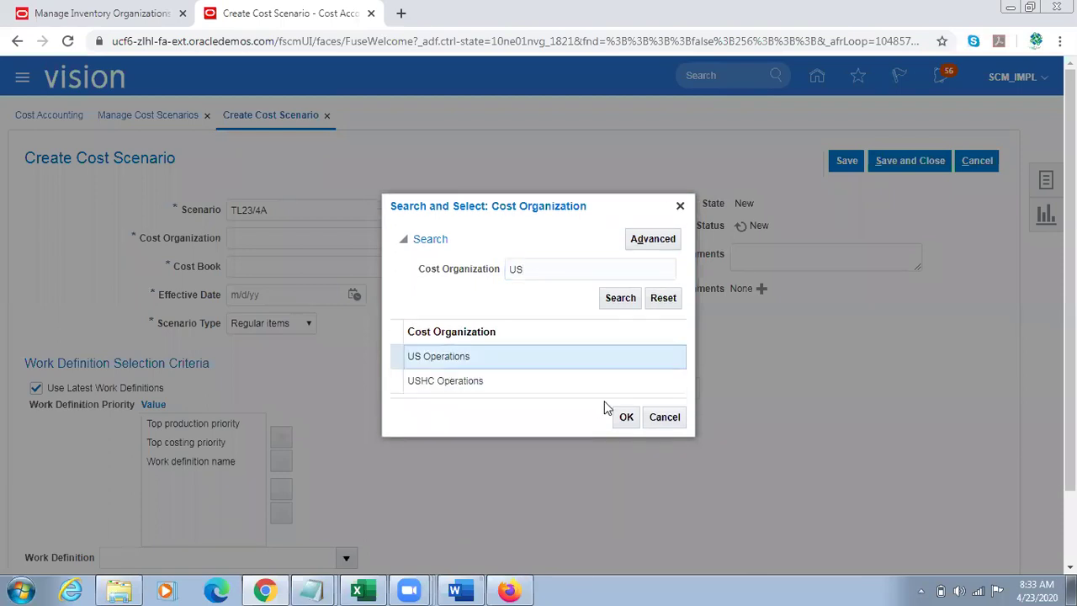
left_click(624, 417)
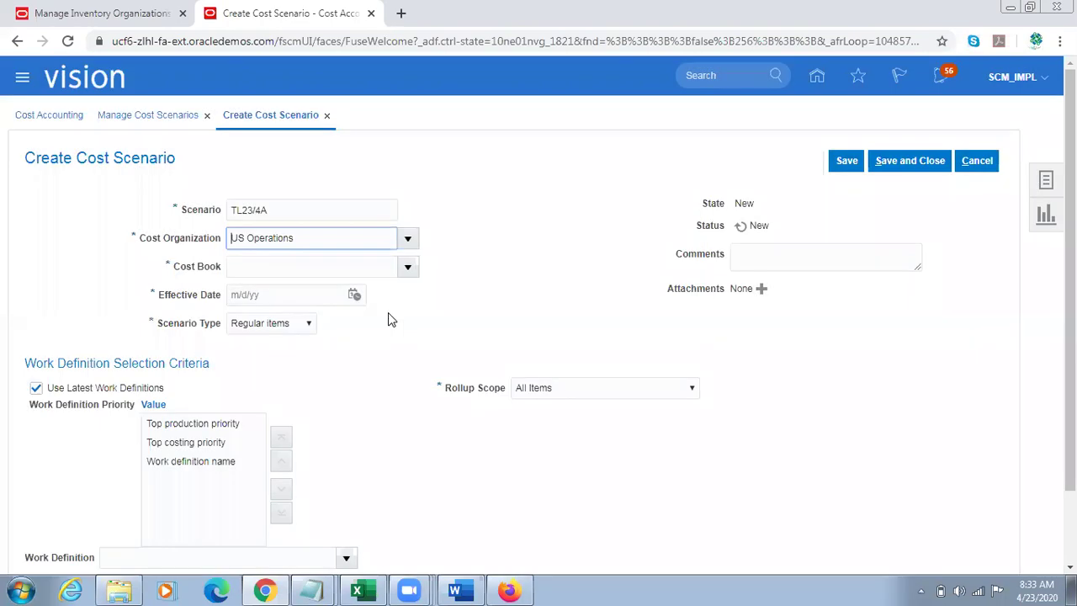
left_click(408, 266)
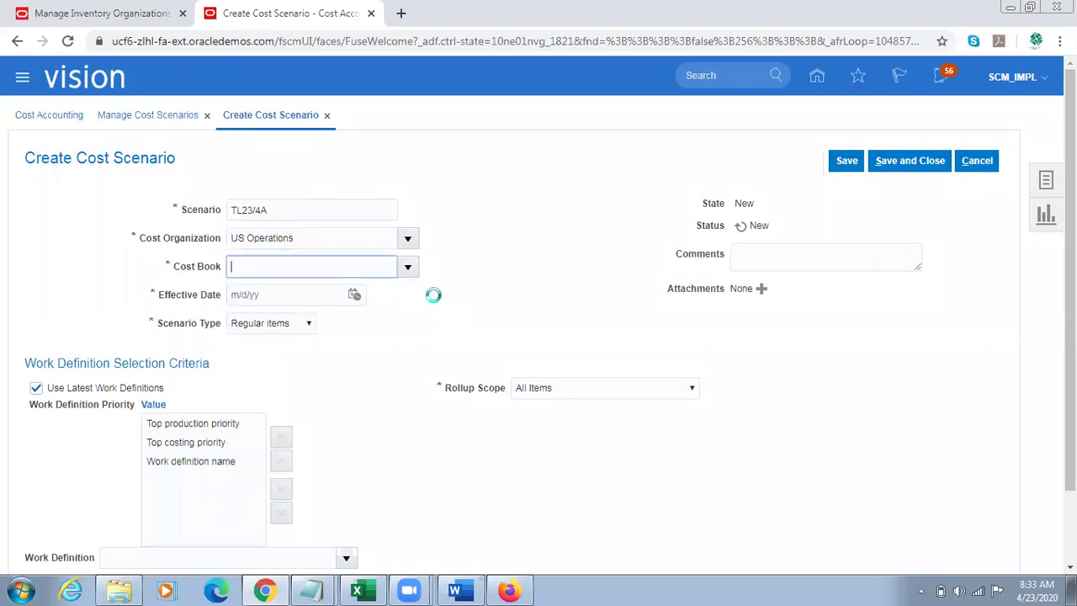
left_click(355, 294)
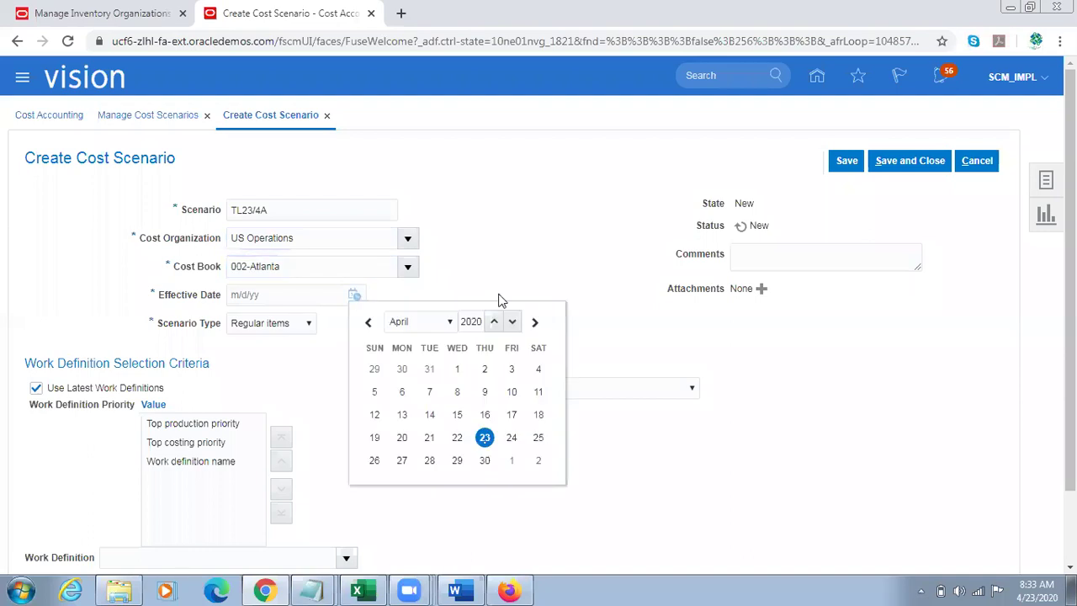
left_click(484, 437)
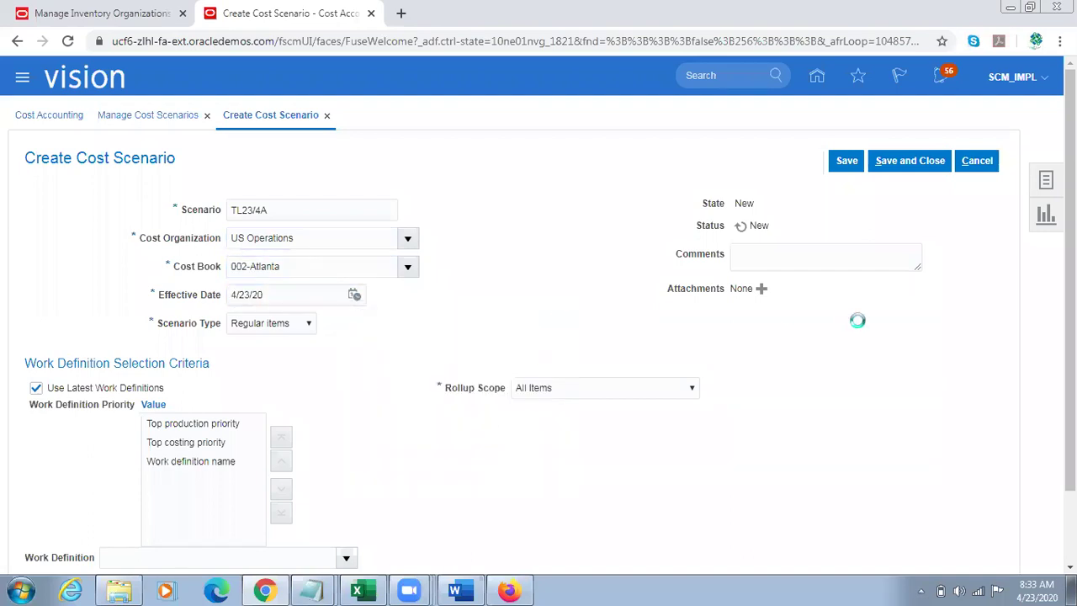
left_click(846, 161)
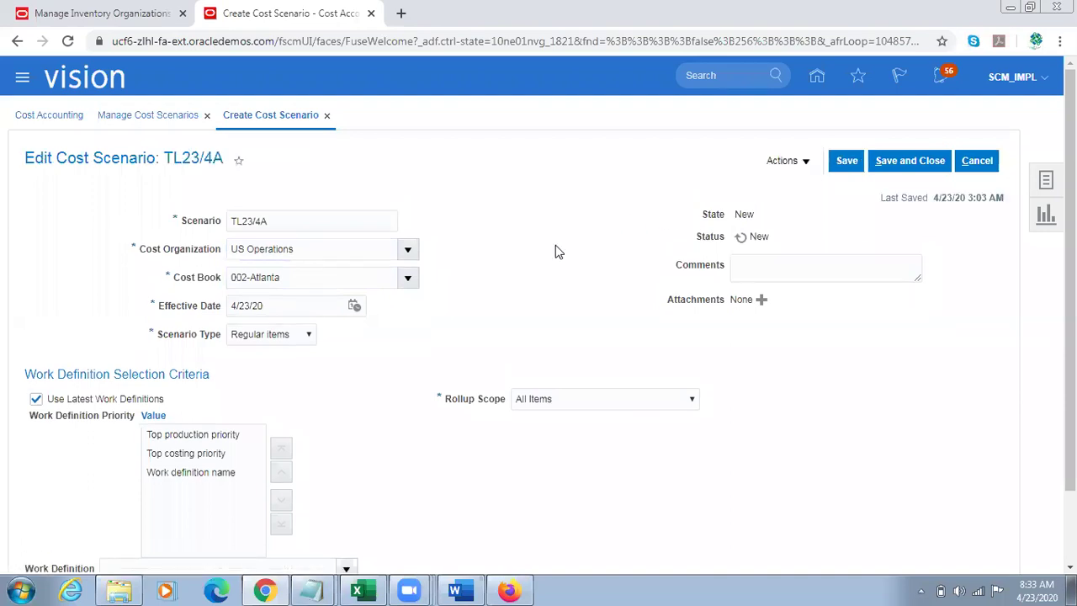
Step: Add a TL23/4A standard cost row for TL Sample Item with the 002 valuation unit
left_click(797, 164)
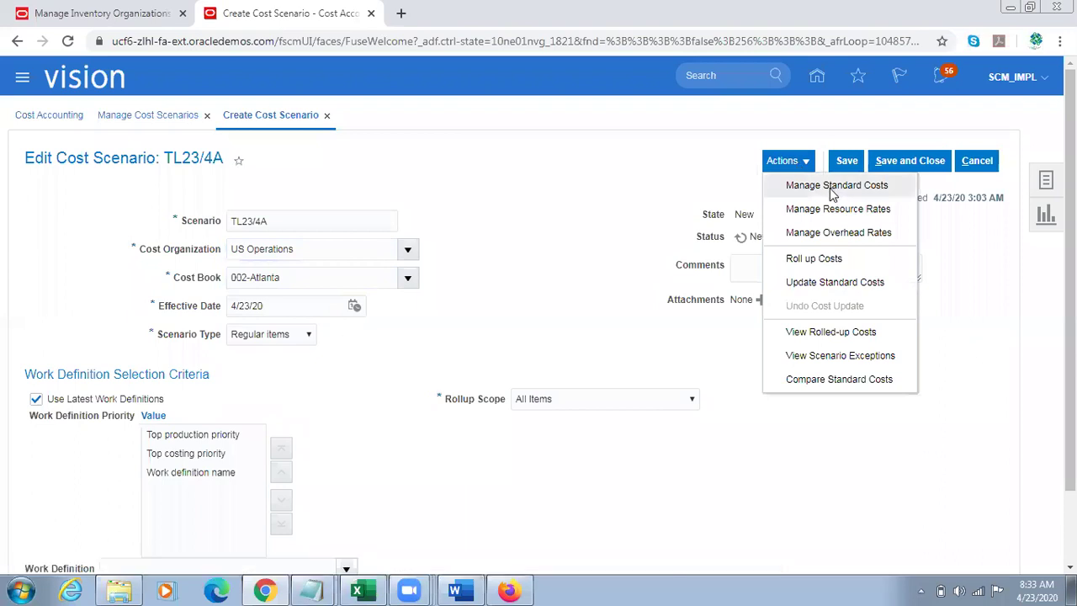
left_click(886, 190)
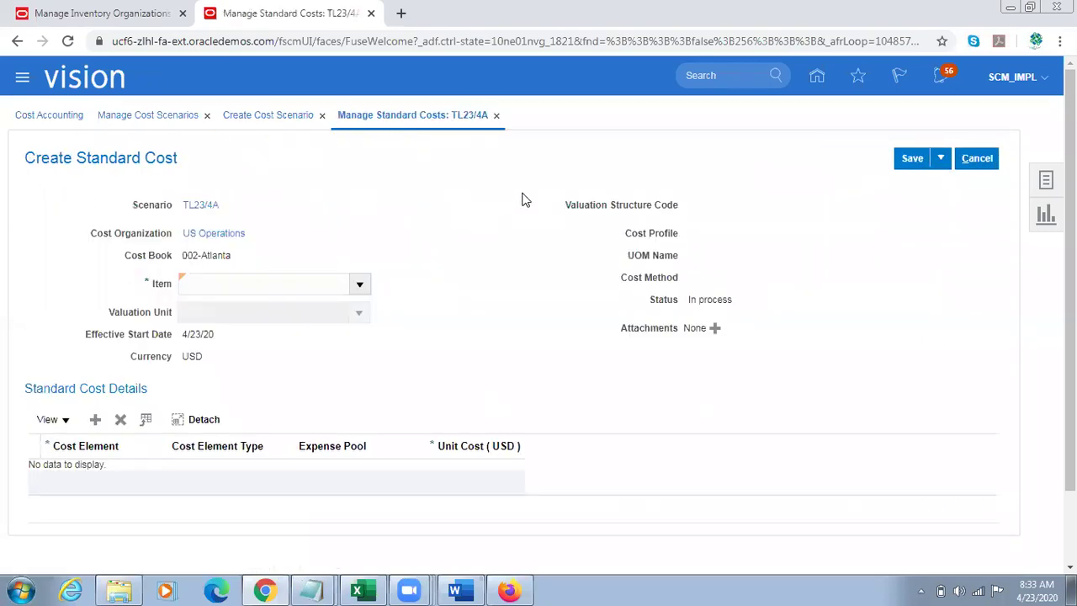
left_click(266, 287)
type("TL Sample Item")
key("Tab")
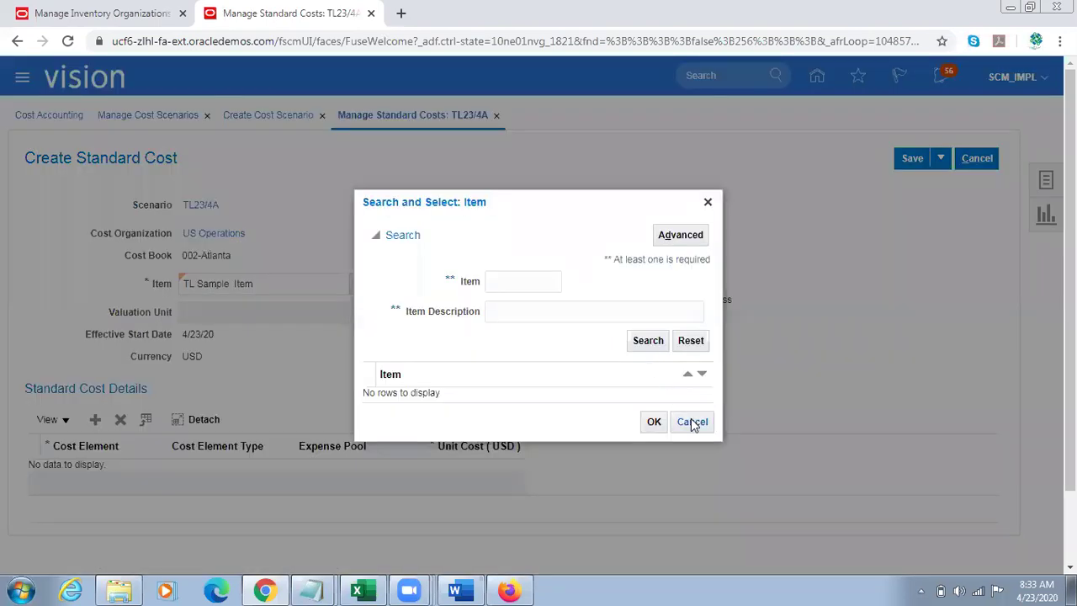
left_click(693, 421)
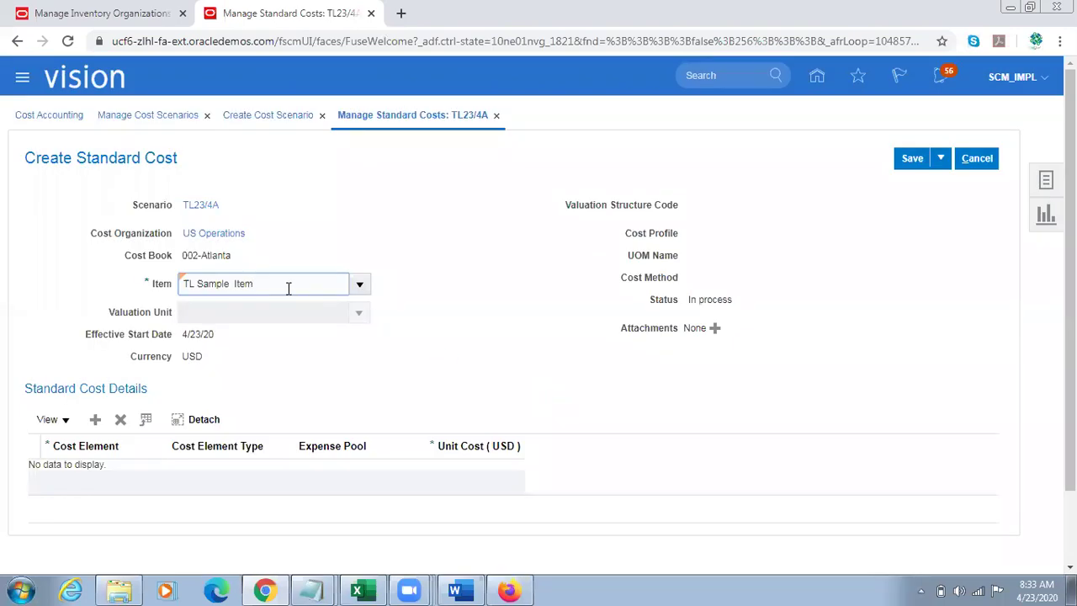
type("Item")
key("Tab")
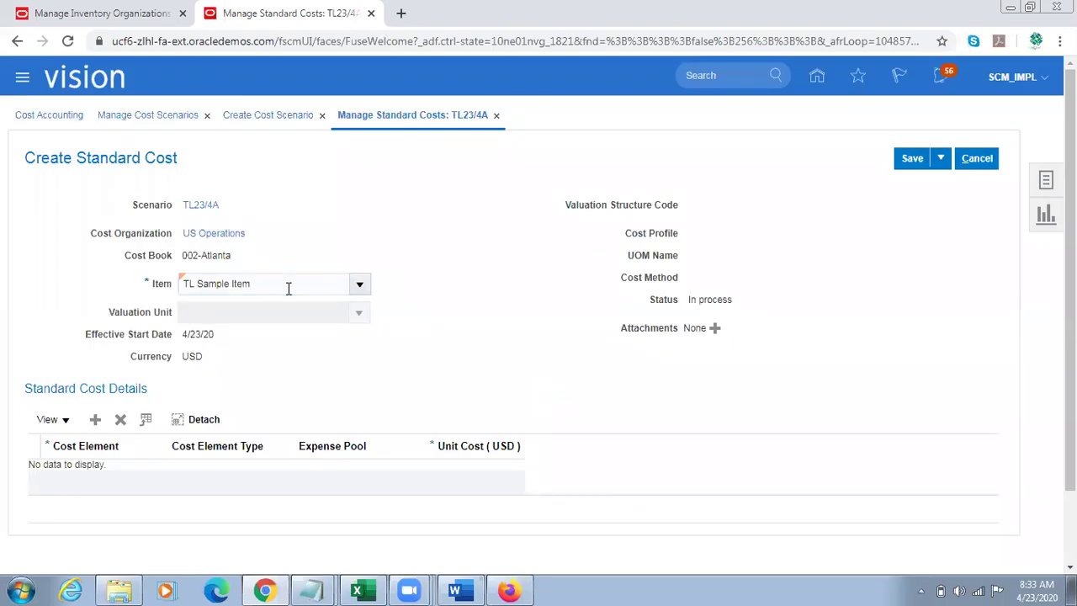
left_click(360, 313)
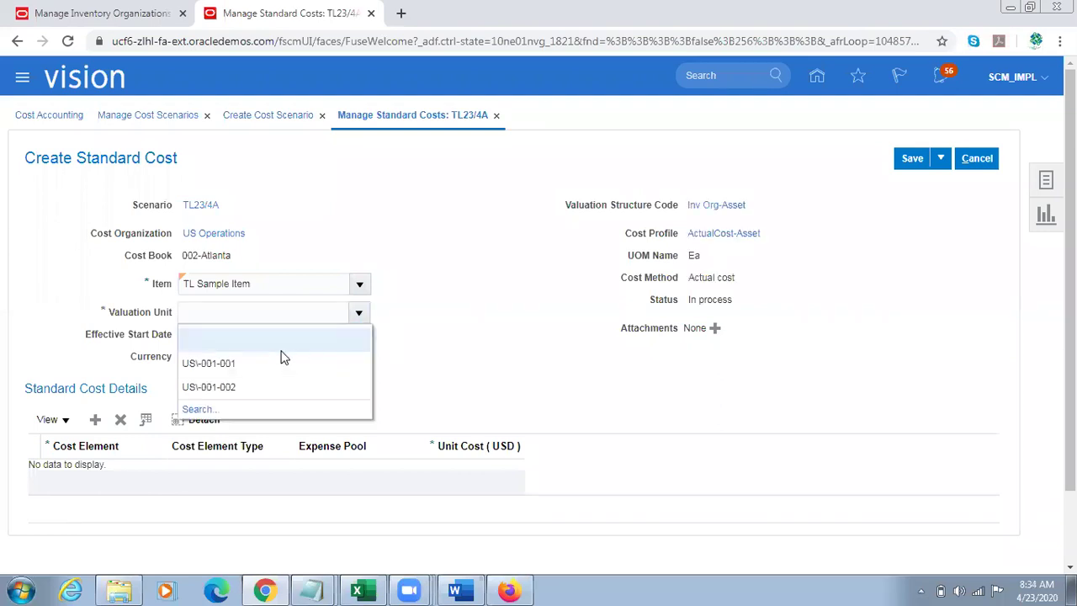
left_click(253, 335)
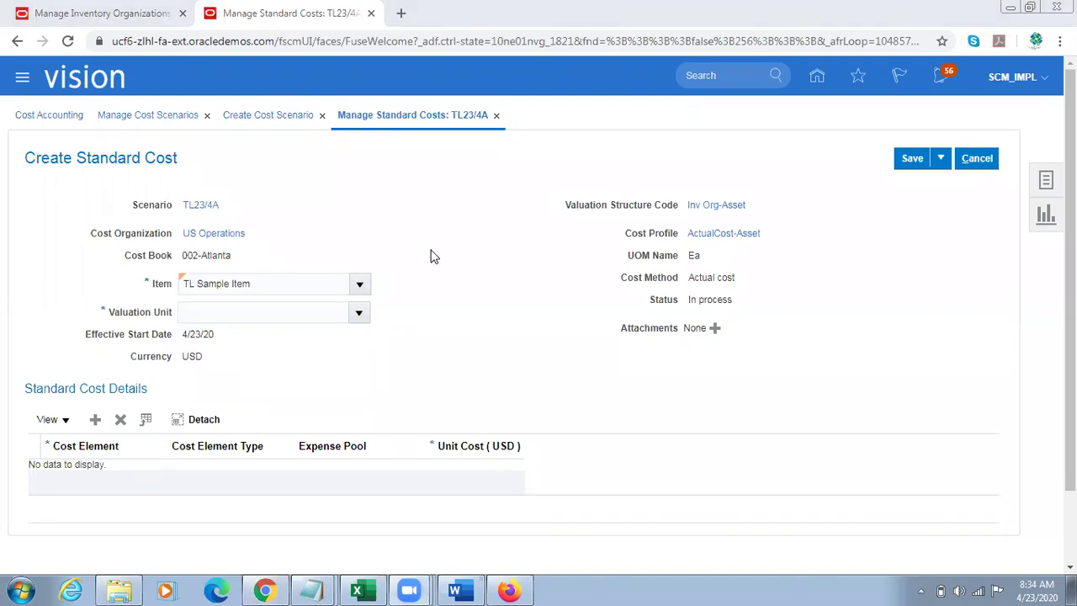
left_click(95, 418)
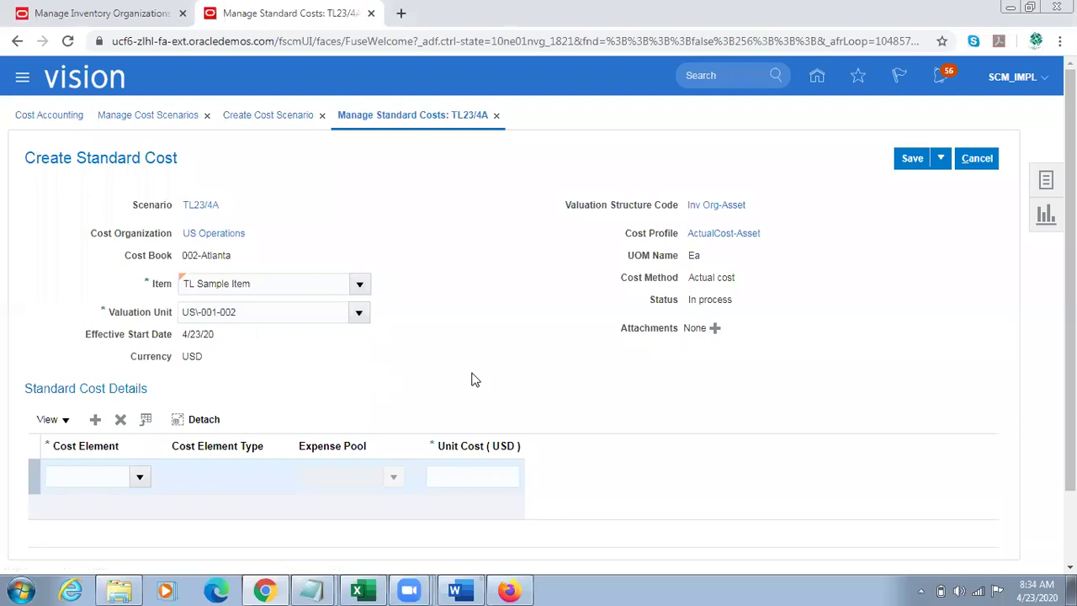
Step: Set the row to Direct Material with unit cost 100, then save and close
left_click(140, 476)
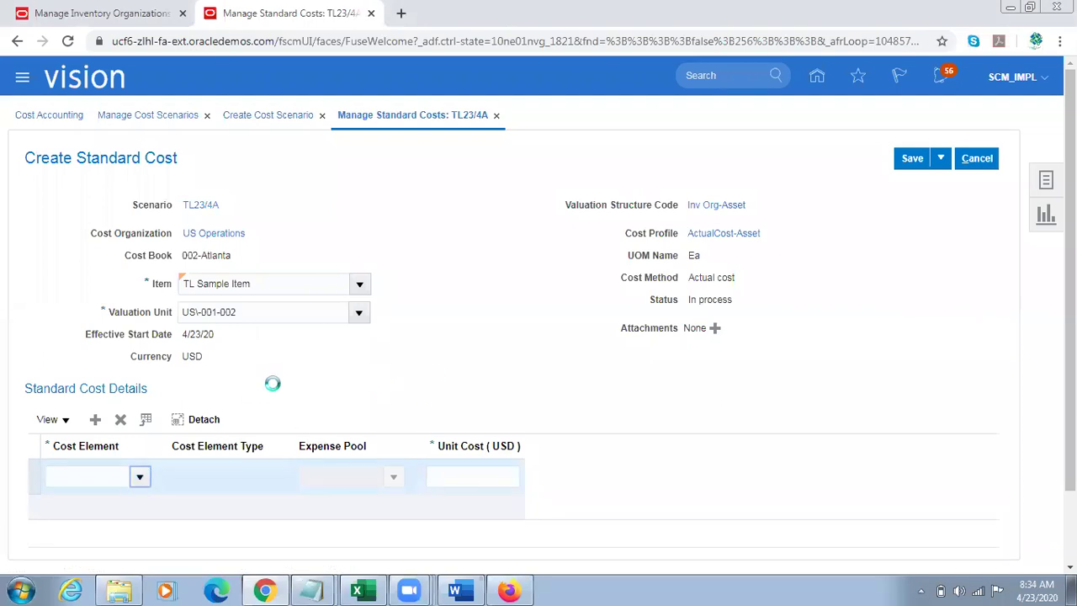
left_click(110, 257)
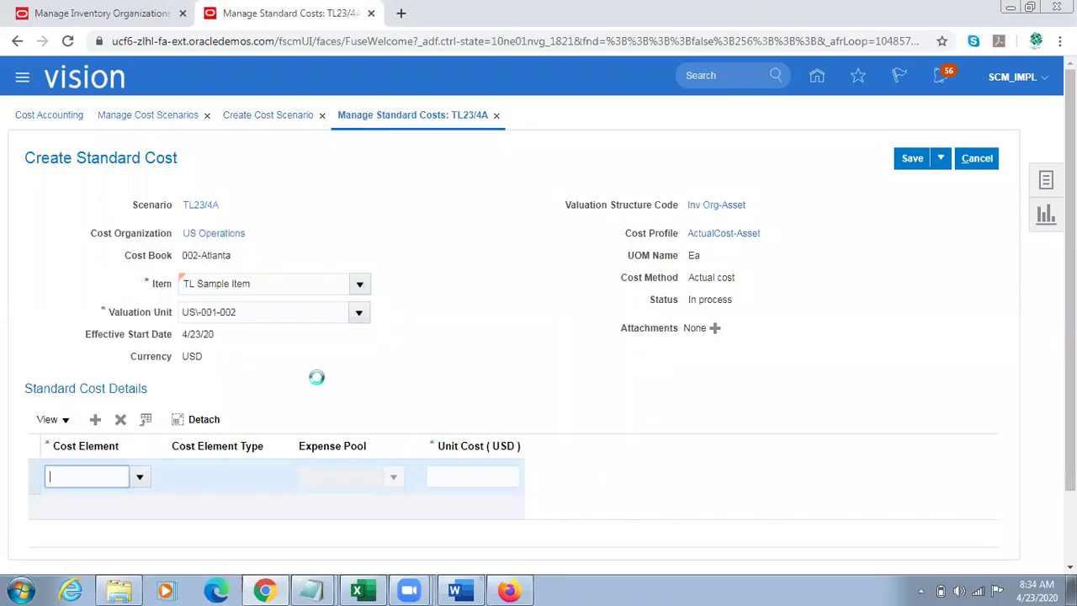
left_click(496, 475)
type("1")
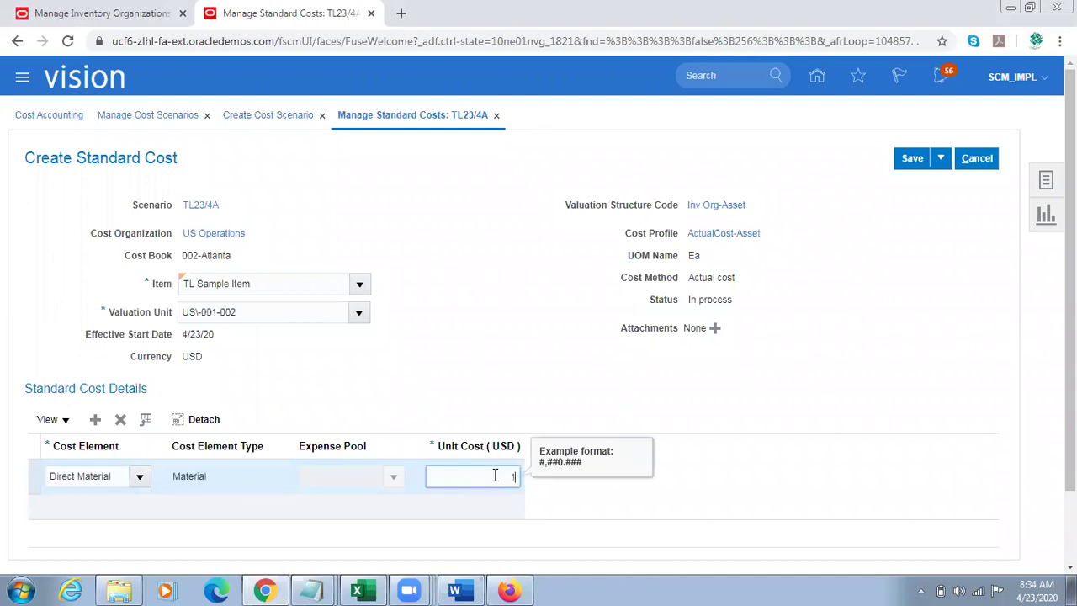
type("00")
key("Tab")
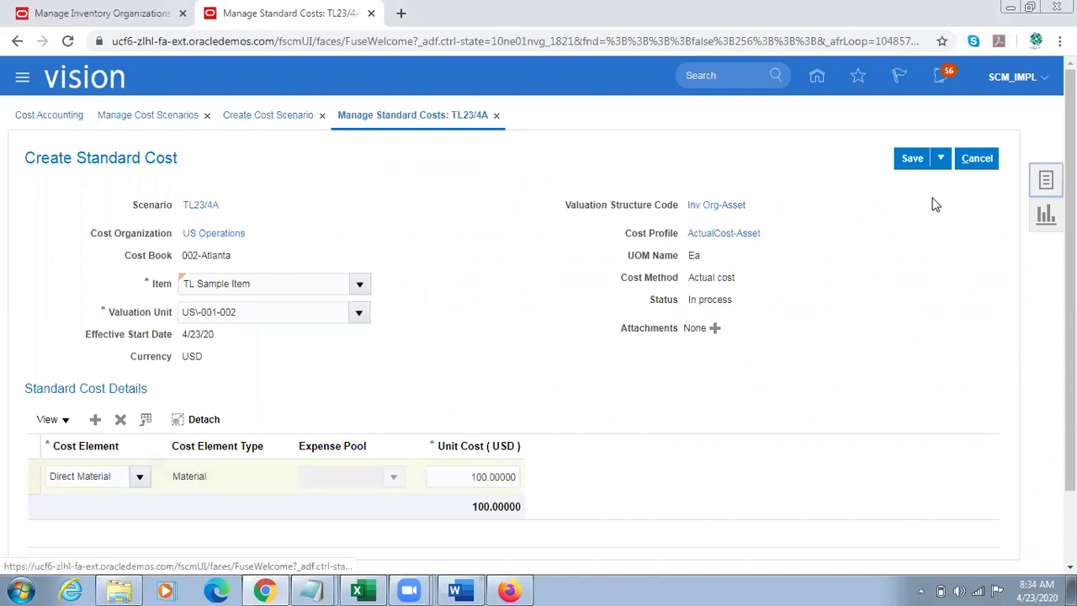
left_click(940, 158)
left_click(927, 180)
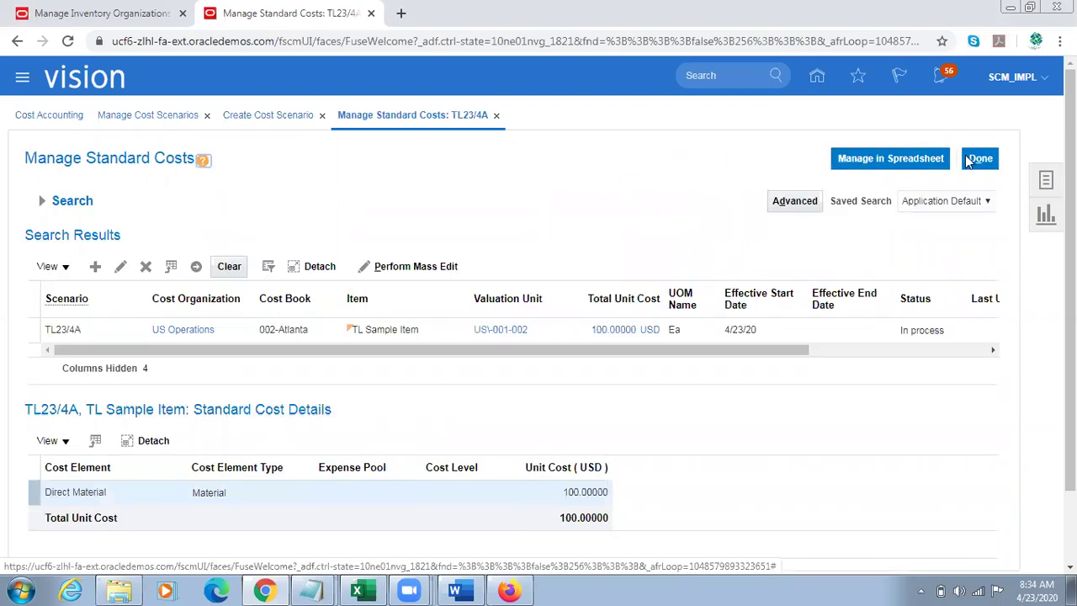
left_click(980, 158)
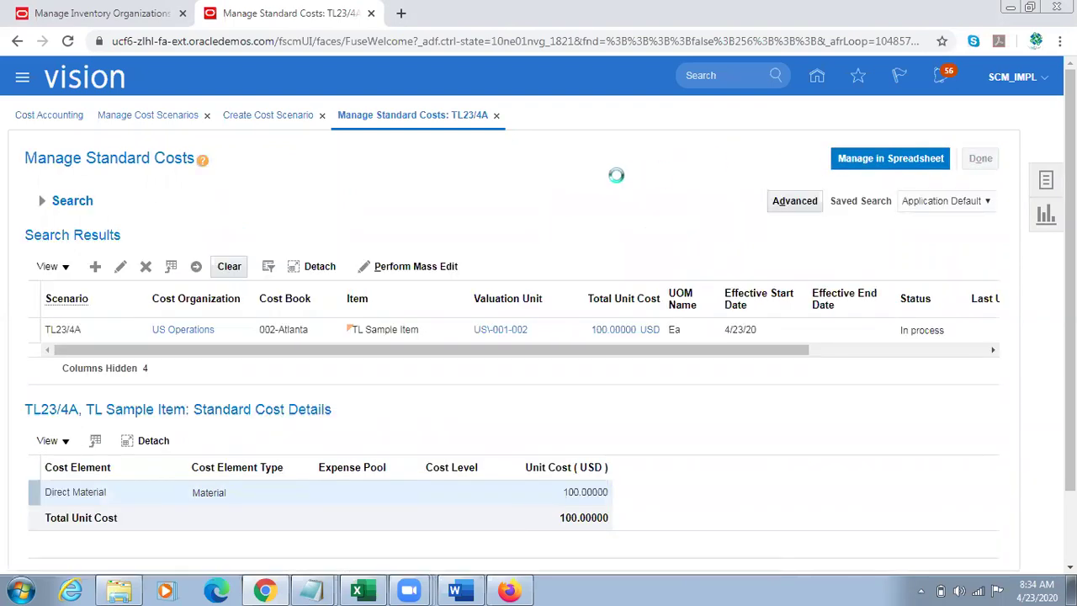
Step: Submit the Update Standard Costs process for TL23/4A and save and close the scenario
left_click(799, 164)
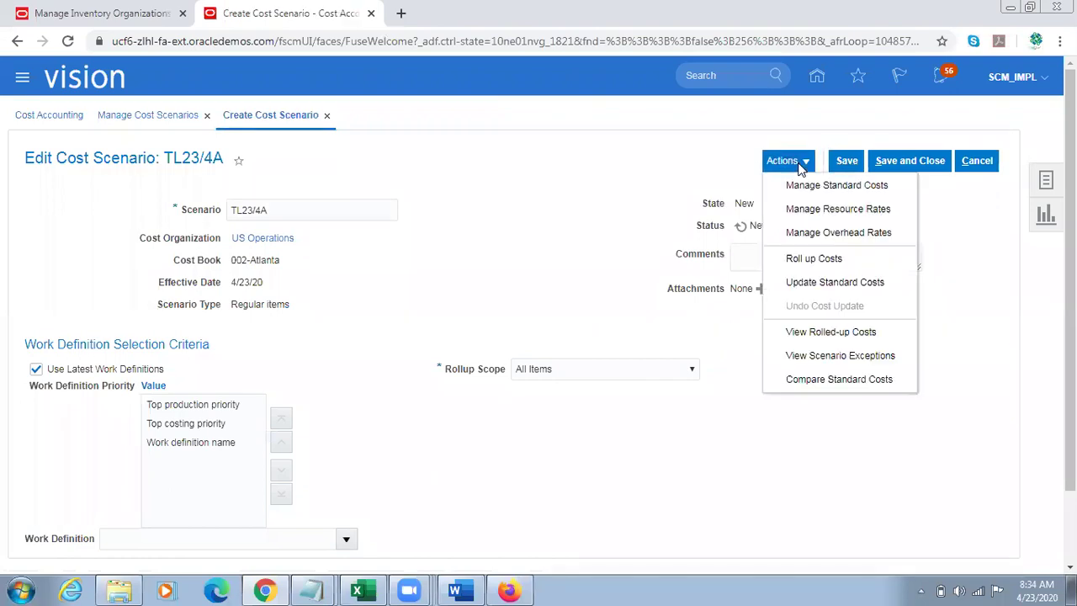
left_click(823, 286)
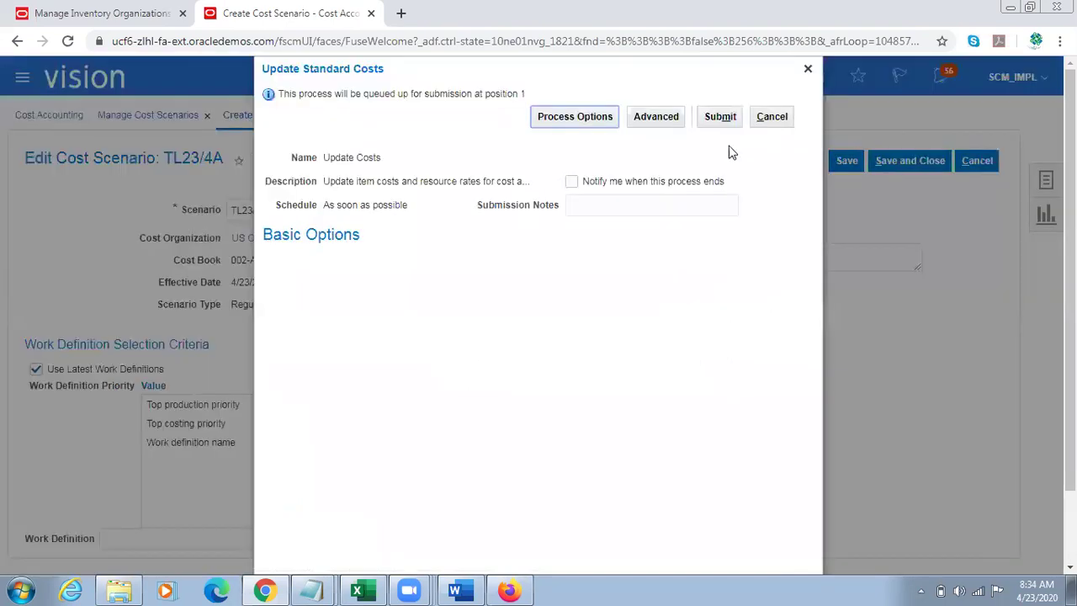
left_click(720, 116)
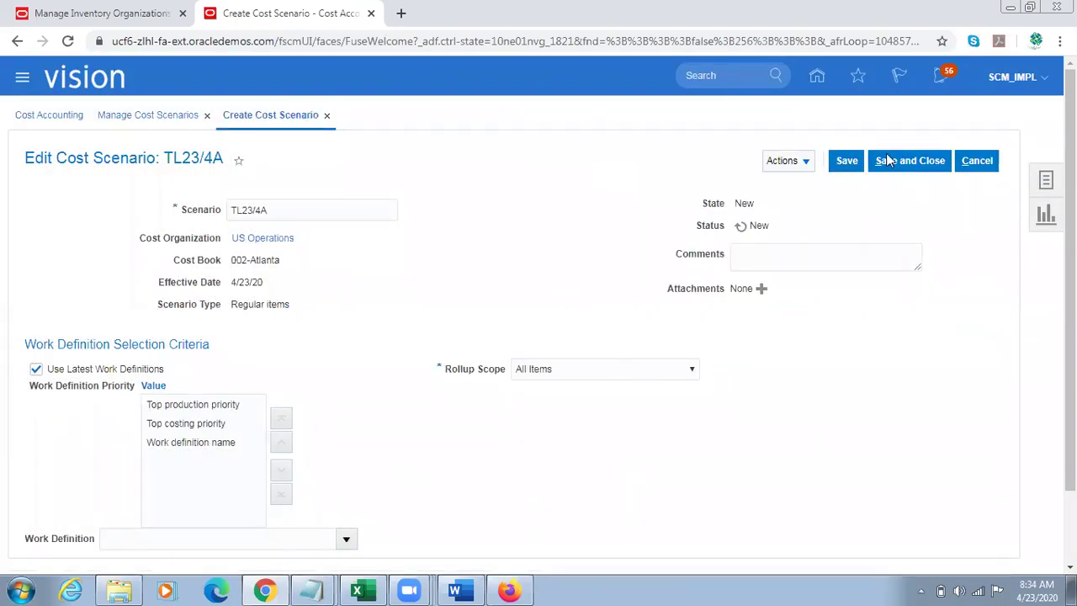
left_click(910, 160)
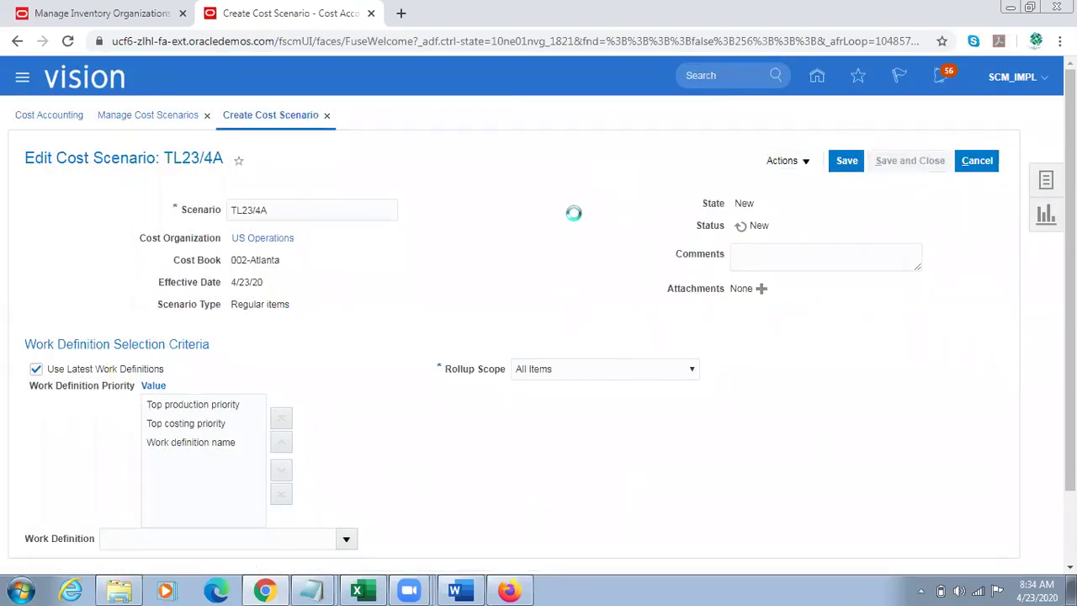
Step: Search Manage Cost Scenarios for TL23/4A, listed with state New
left_click(375, 258)
type("A")
key("Return")
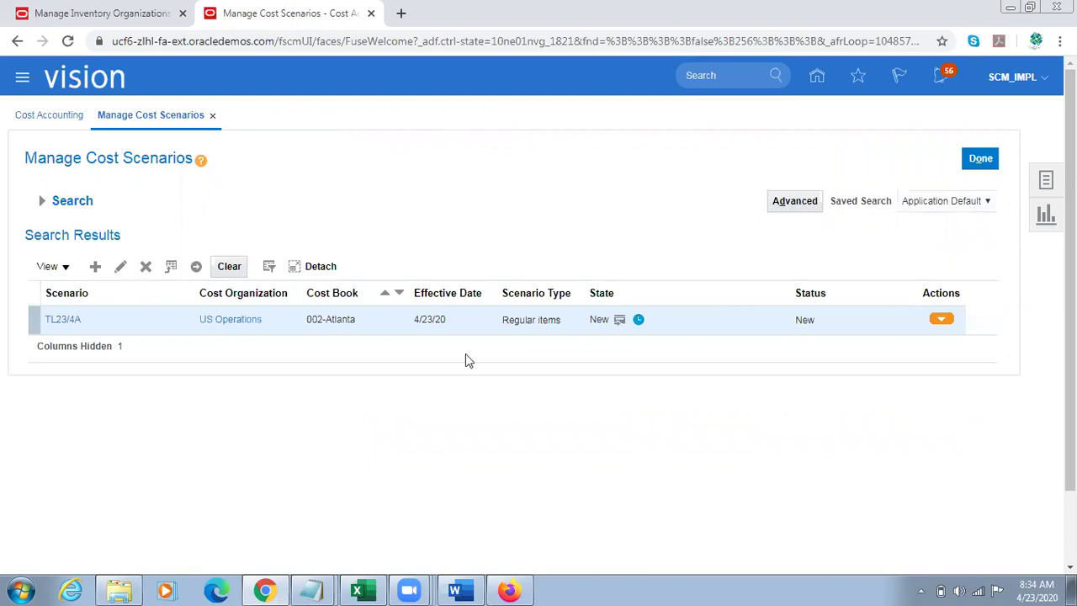
Step: Cancel the Edit Requisition Preferences dialog and return to the Atlanta inventory organization page
double_click(590, 322)
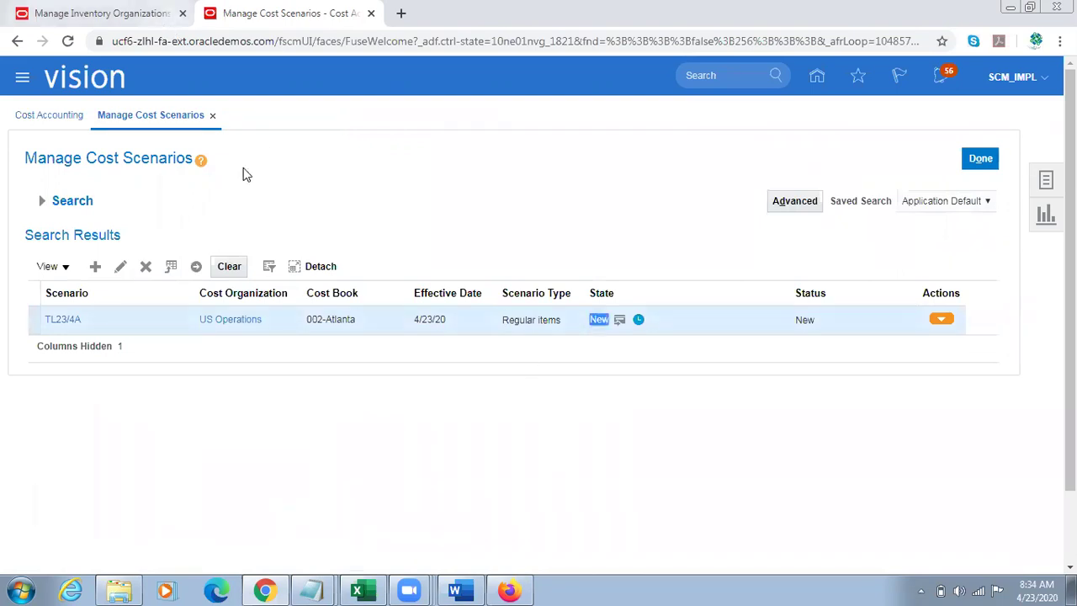
left_click(509, 589)
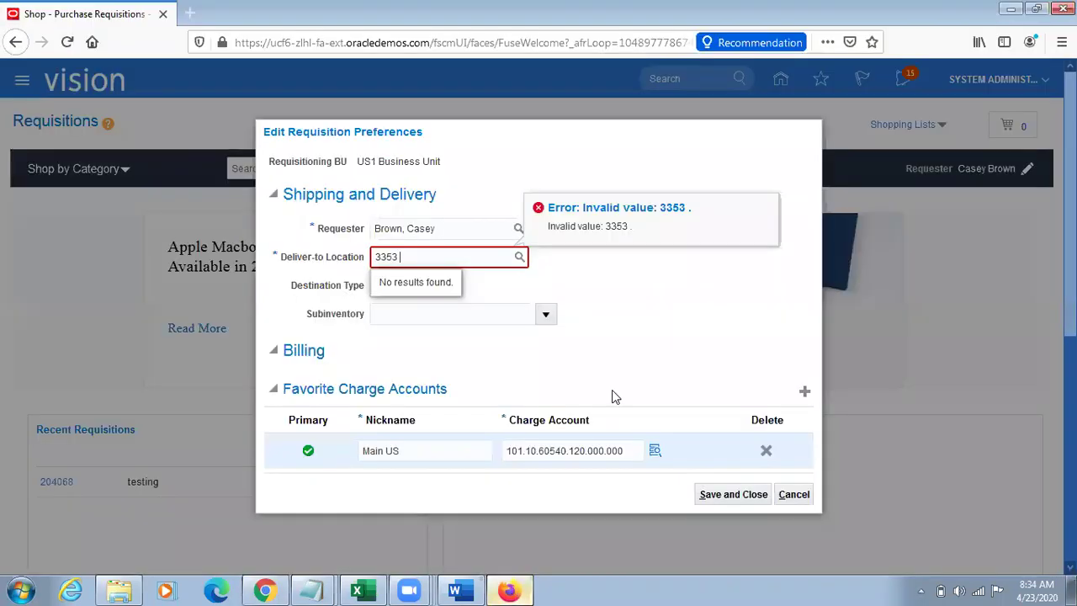
left_click(790, 496)
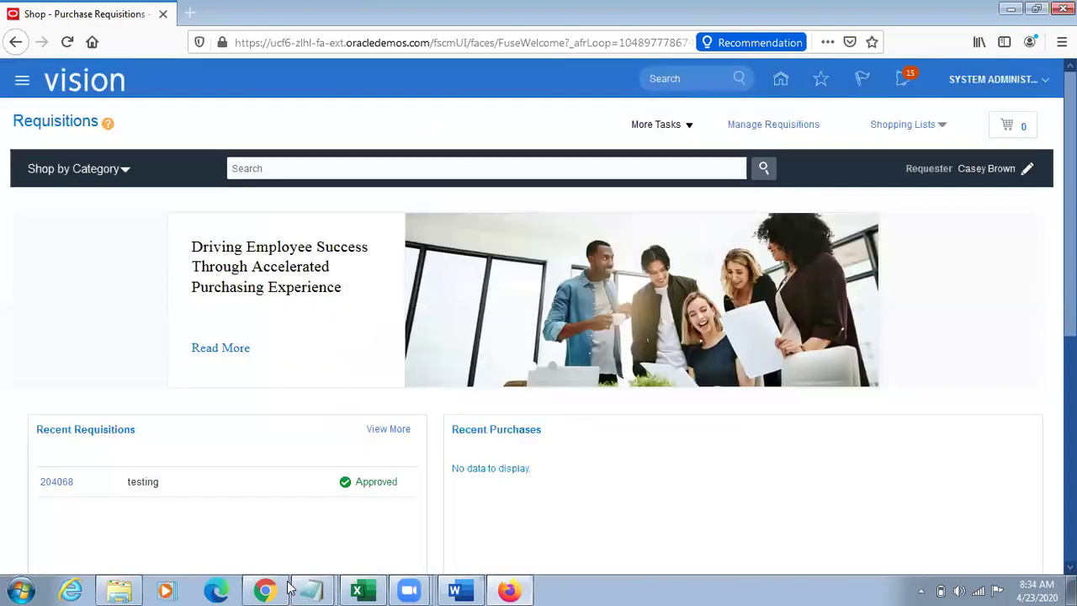
left_click(264, 588)
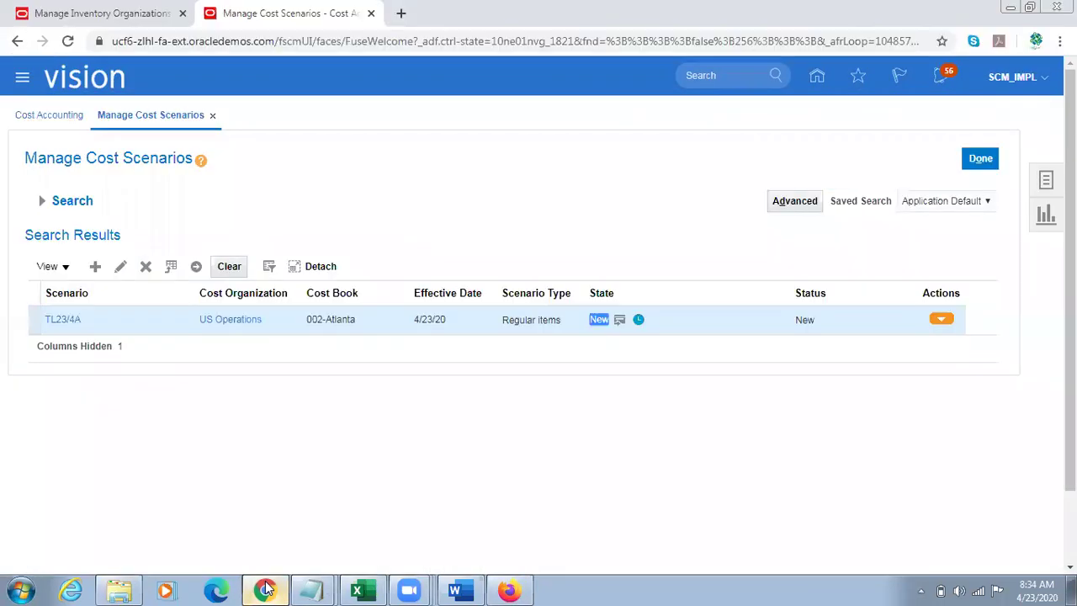
left_click(127, 10)
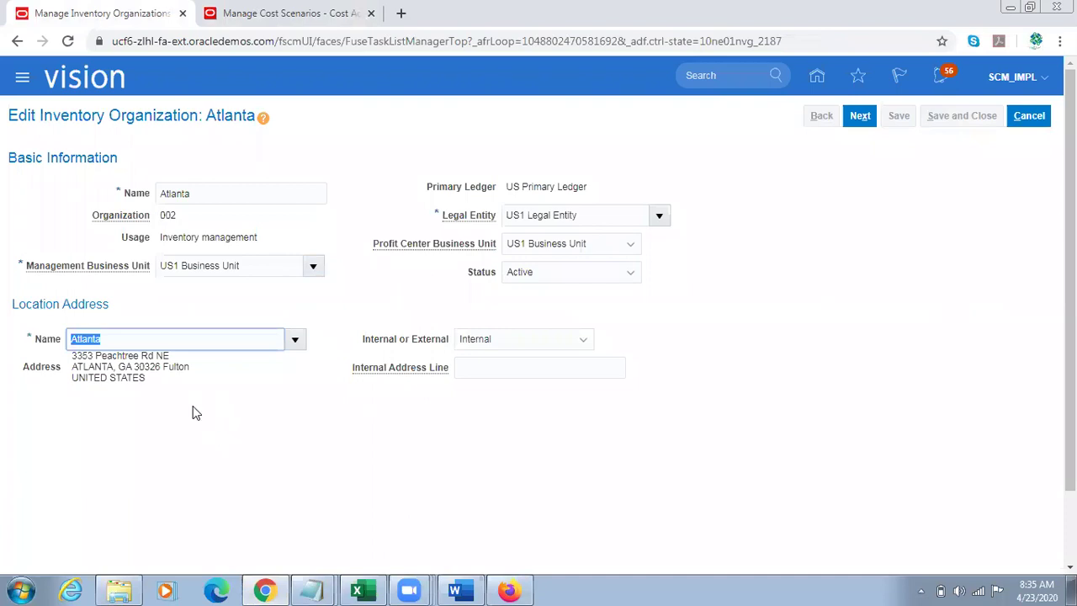
Step: Paste the Atlanta name and its full address into the Notepad notes
left_click(323, 587)
left_click(288, 562)
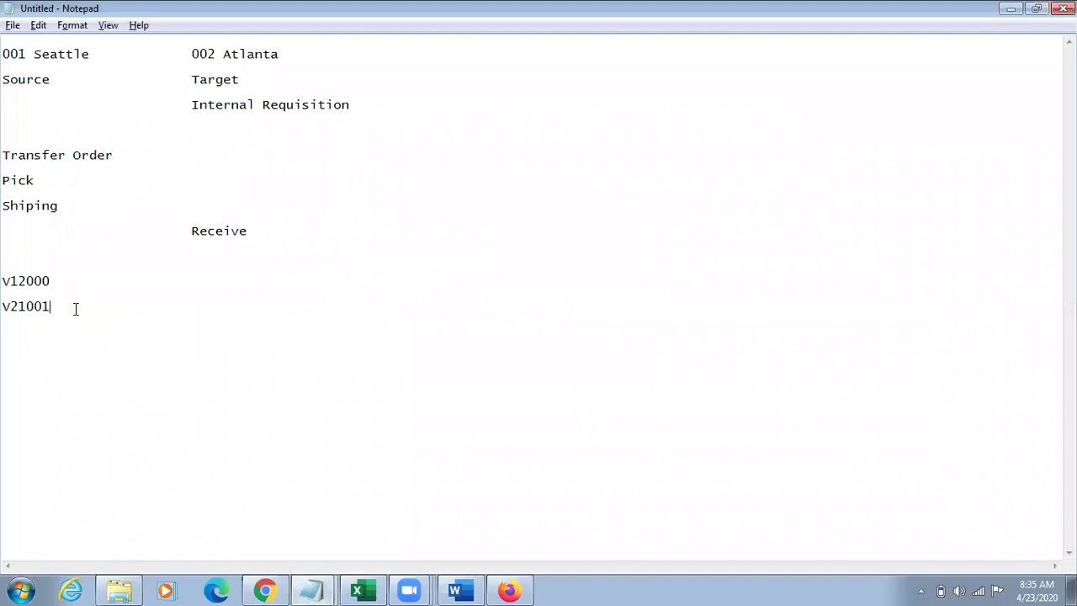
type("Atlanta")
key("Return")
key("alt+Tab")
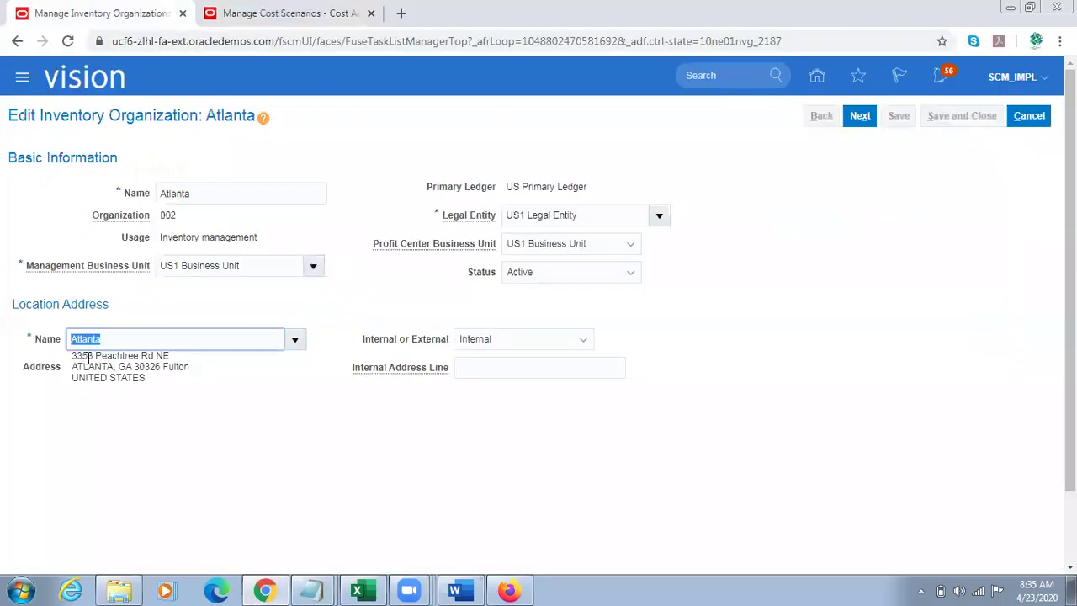
mouse_move(74, 355)
left_mouse_down()
mouse_move(133, 360)
mouse_move(163, 380)
mouse_move(113, 361)
mouse_move(73, 363)
left_mouse_up()
key("ctrl+c")
key("alt+Tab")
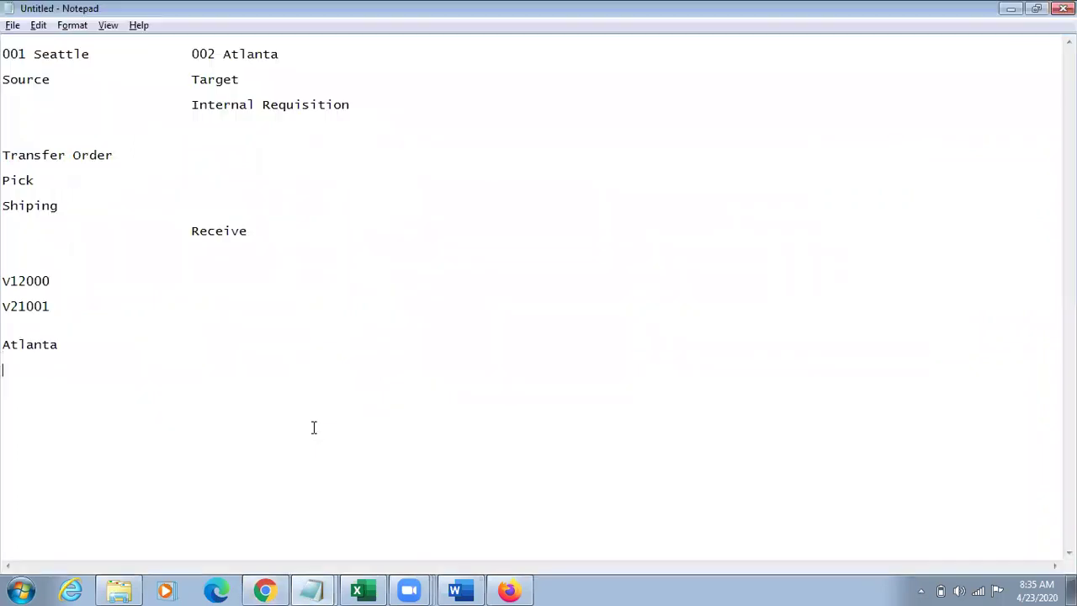
key("ctrl+v")
key("alt+Tab")
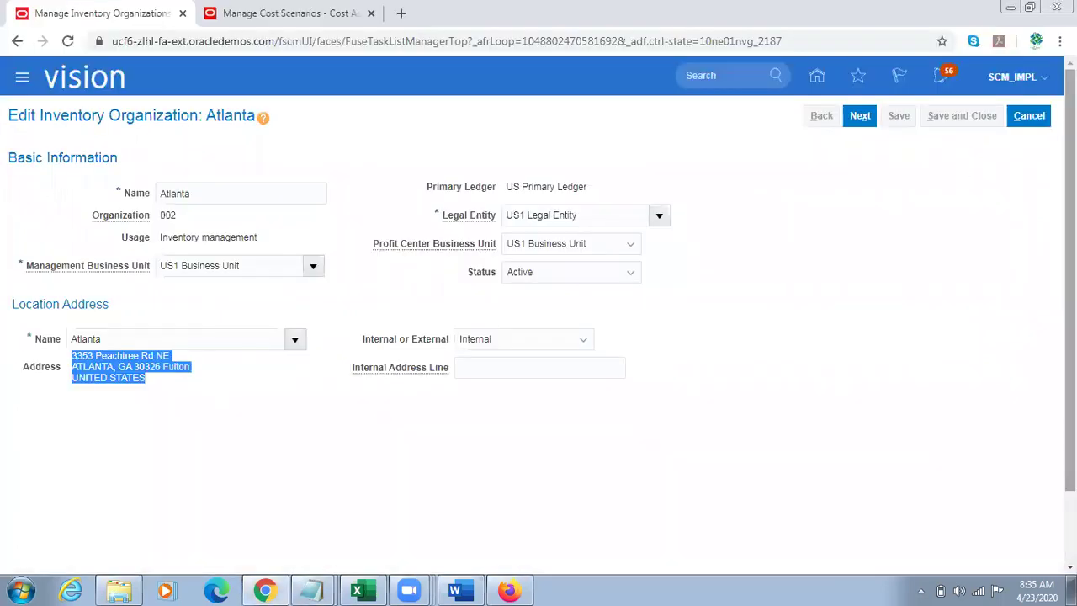
Step: Discard the Atlanta organization edits and open Enterprise Profile's Manage Locations task
left_click(1029, 116)
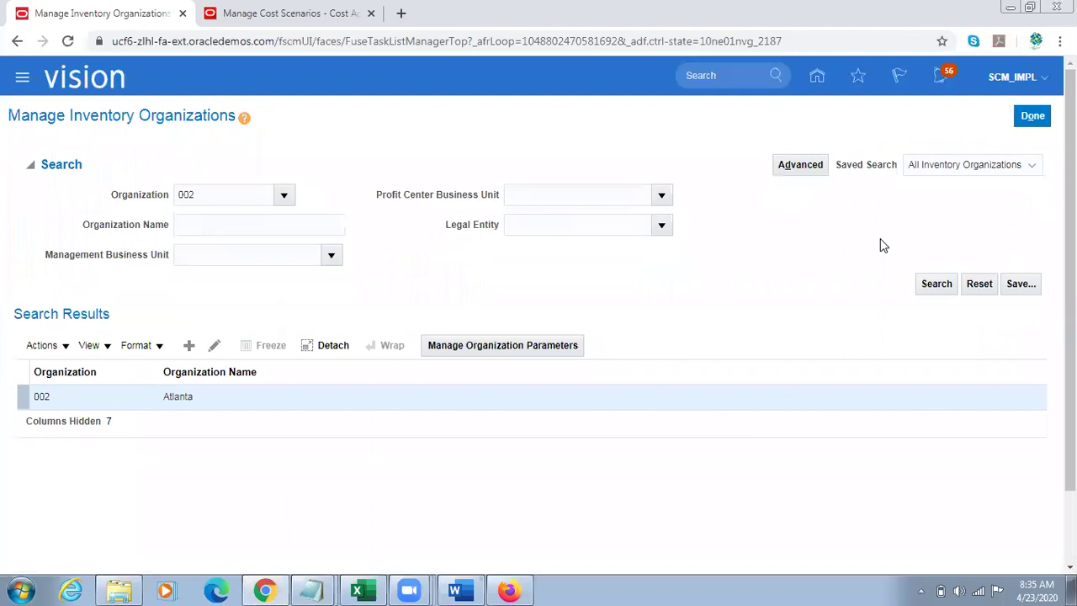
left_click(1032, 115)
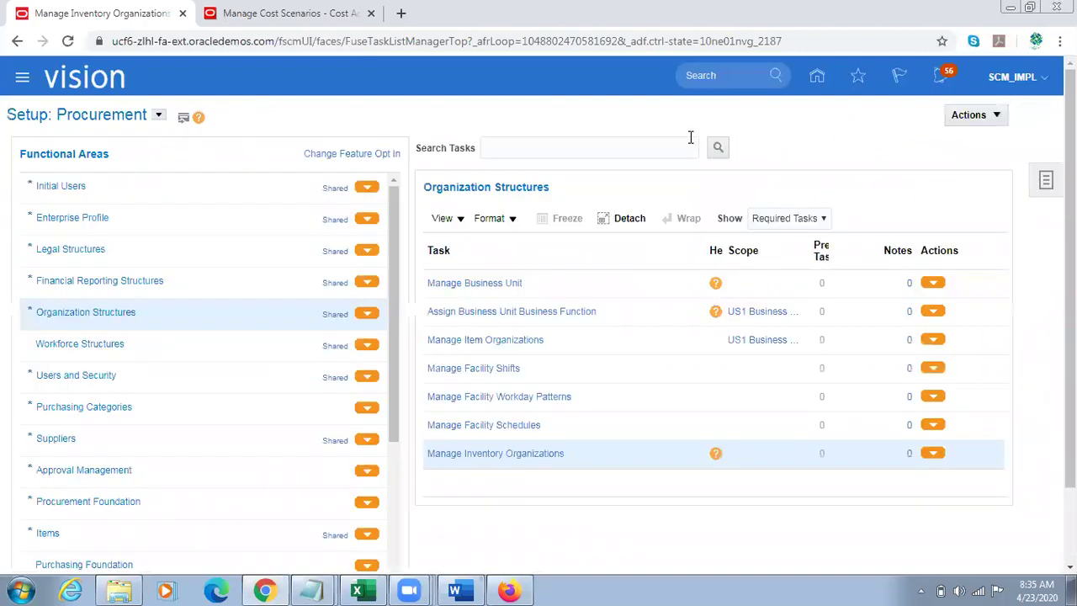
left_click(147, 220)
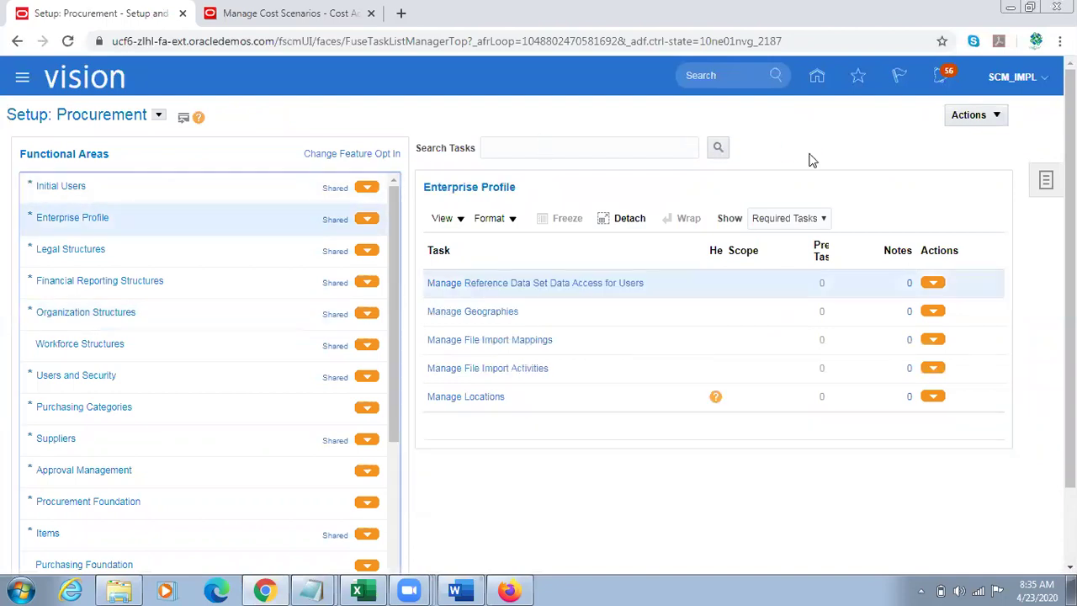
left_click(474, 395)
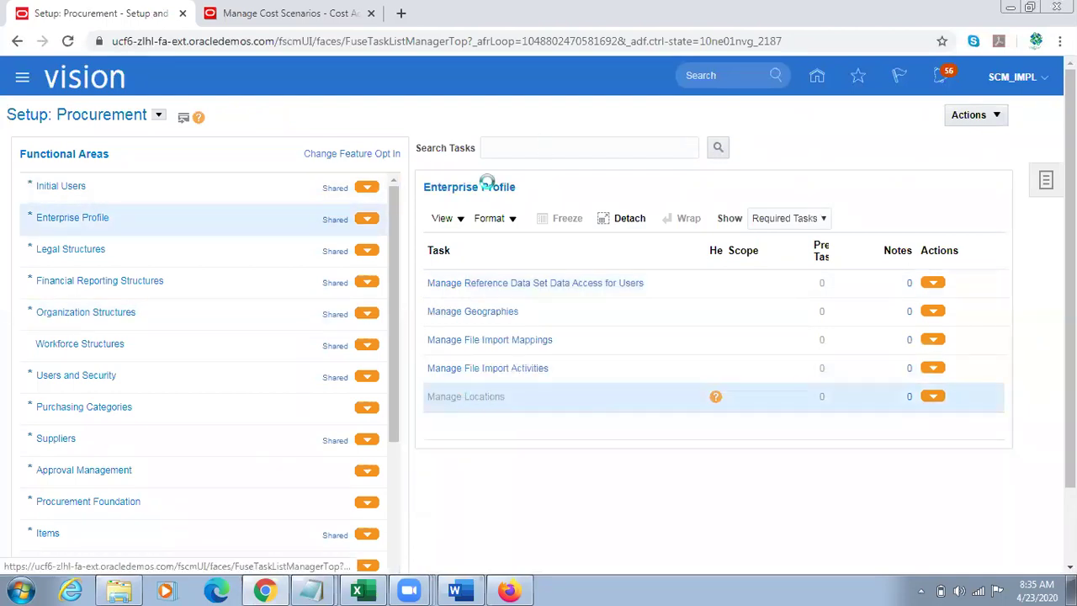
Step: Copy the word Atlanta from the Notepad notes
key("alt+Tab")
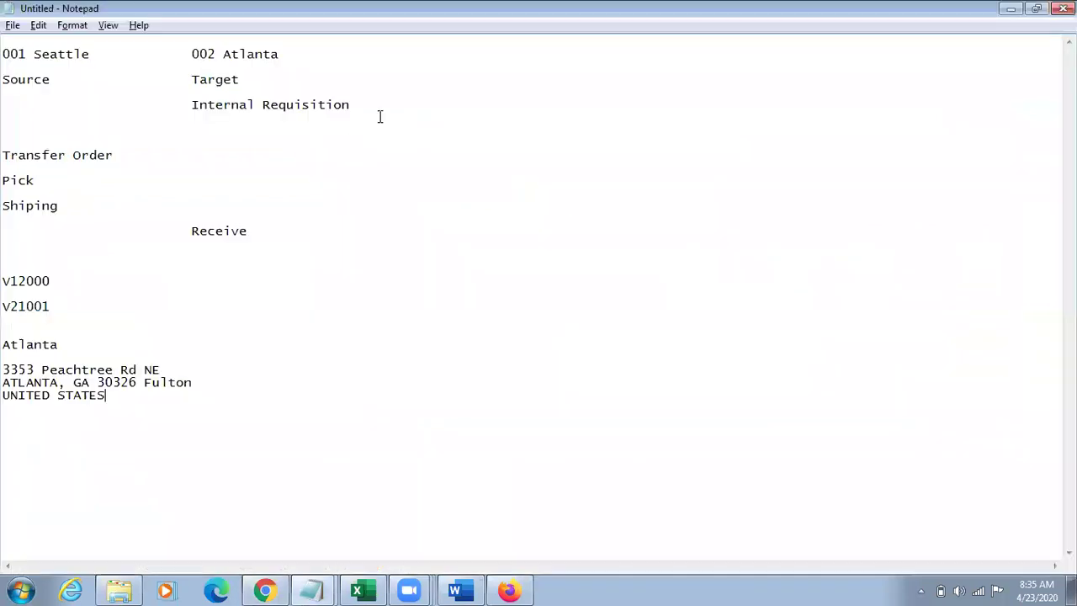
left_click_drag(59, 348, 3, 347)
key("alt+Tab")
Step: Search Manage Locations for locations named Atlanta
left_click(165, 238)
key("ctrl+v")
left_click(939, 356)
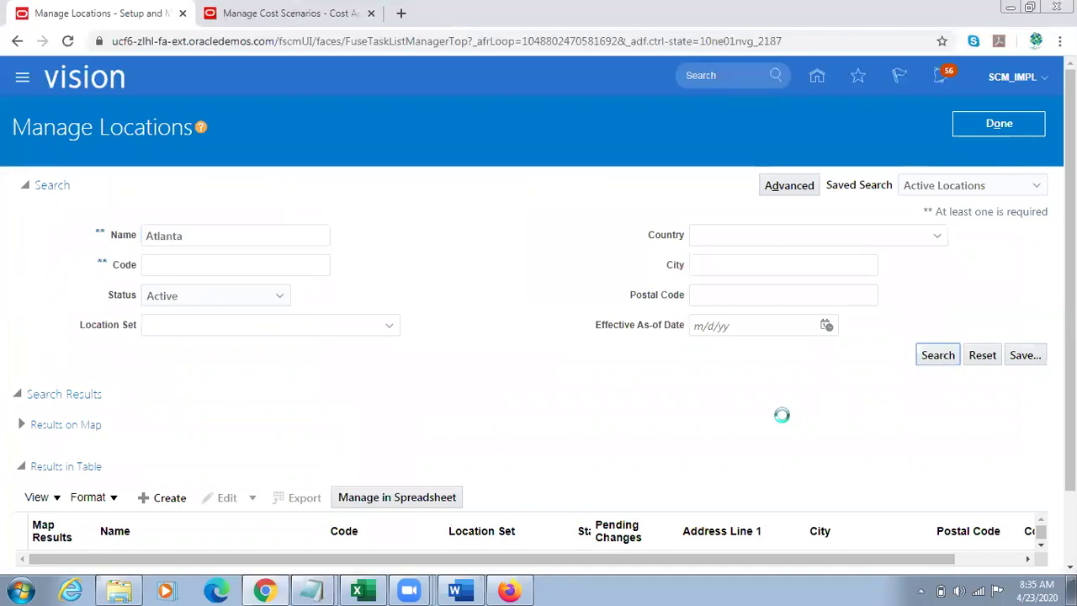
scroll(781, 418, "down", 1)
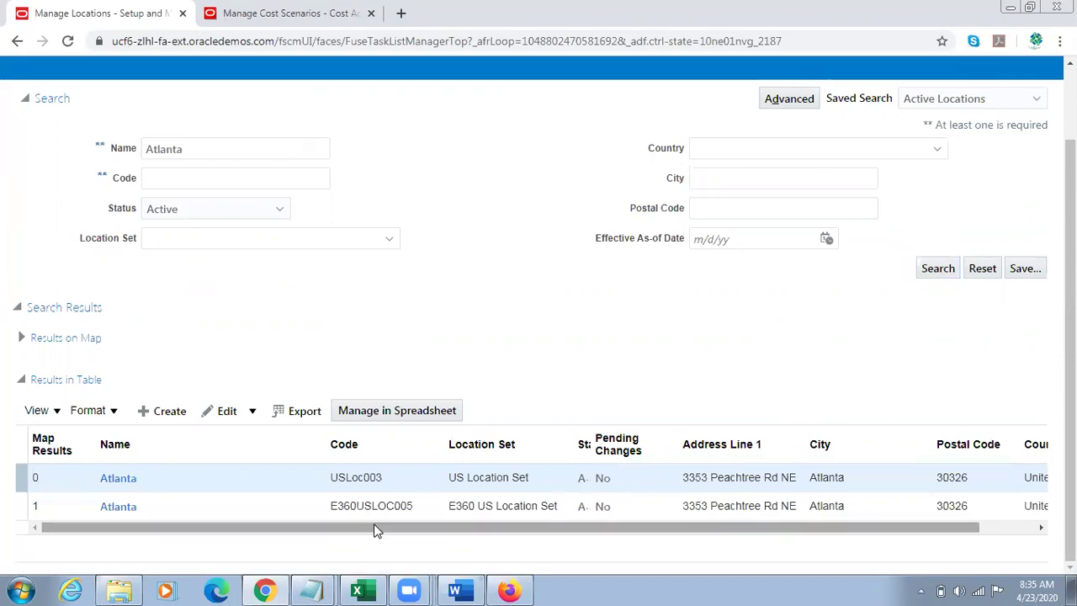
Step: Review the E360USLOC005 Atlanta location's inventory organization and Active status
left_click(119, 508)
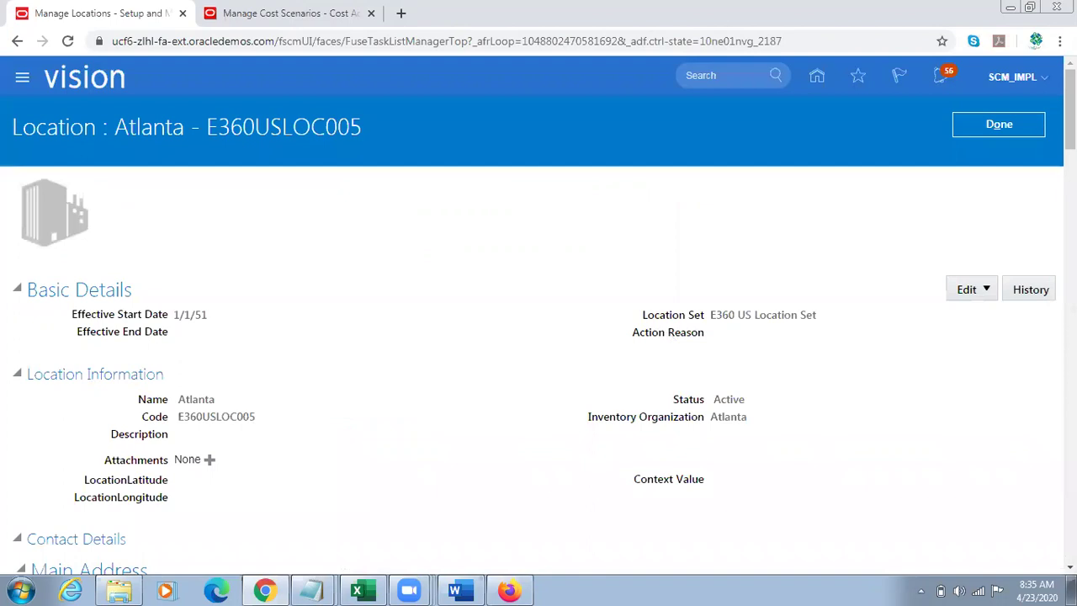
scroll(752, 230, "down", 2)
double_click(728, 232)
left_click_drag(711, 233, 643, 241)
double_click(727, 230)
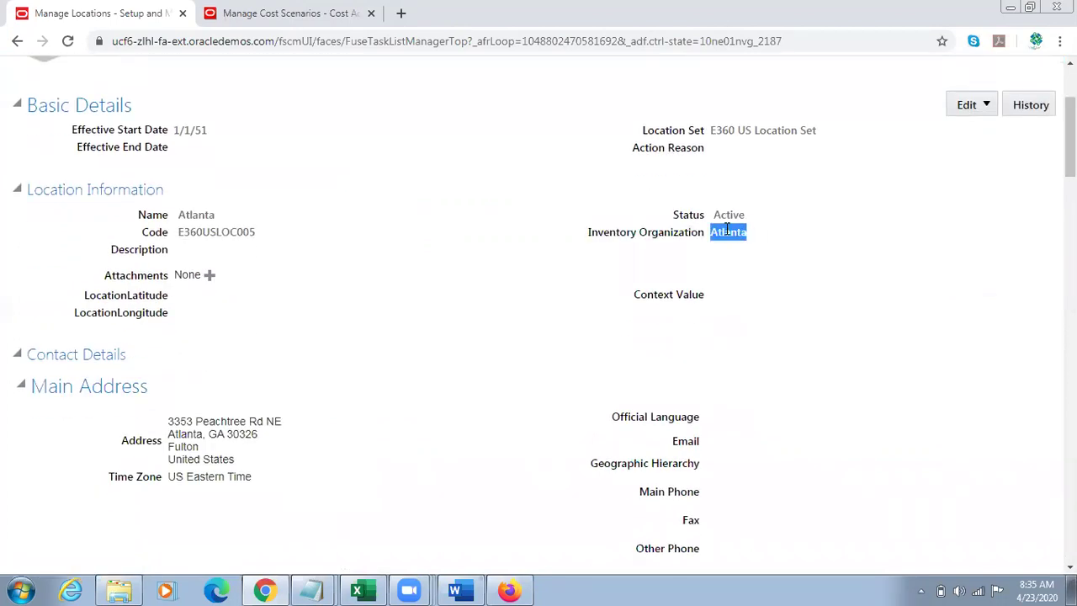
double_click(728, 216)
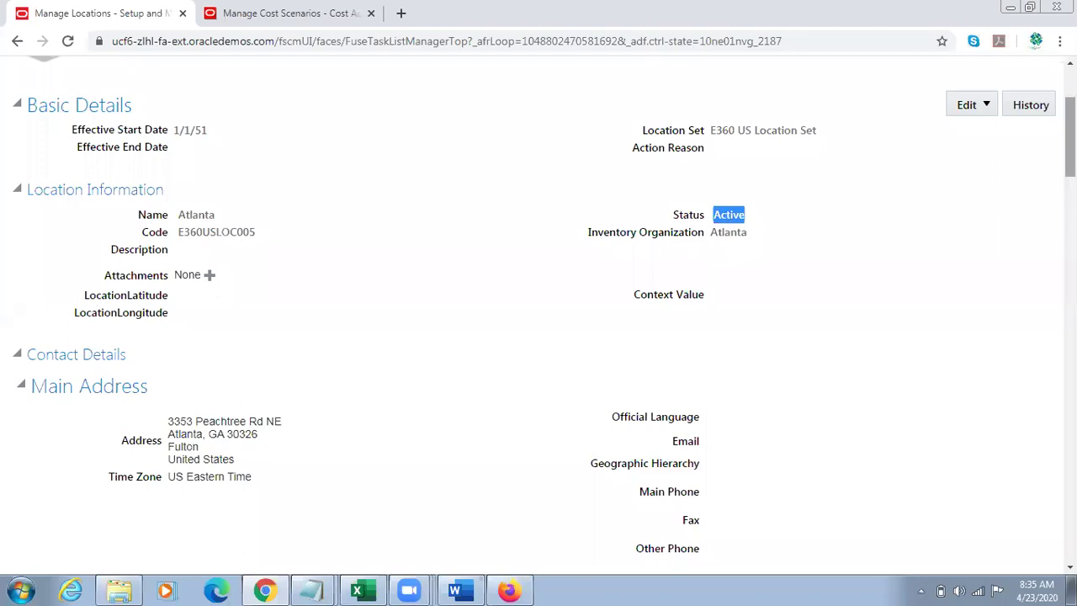
scroll(1015, 193, "up", 2)
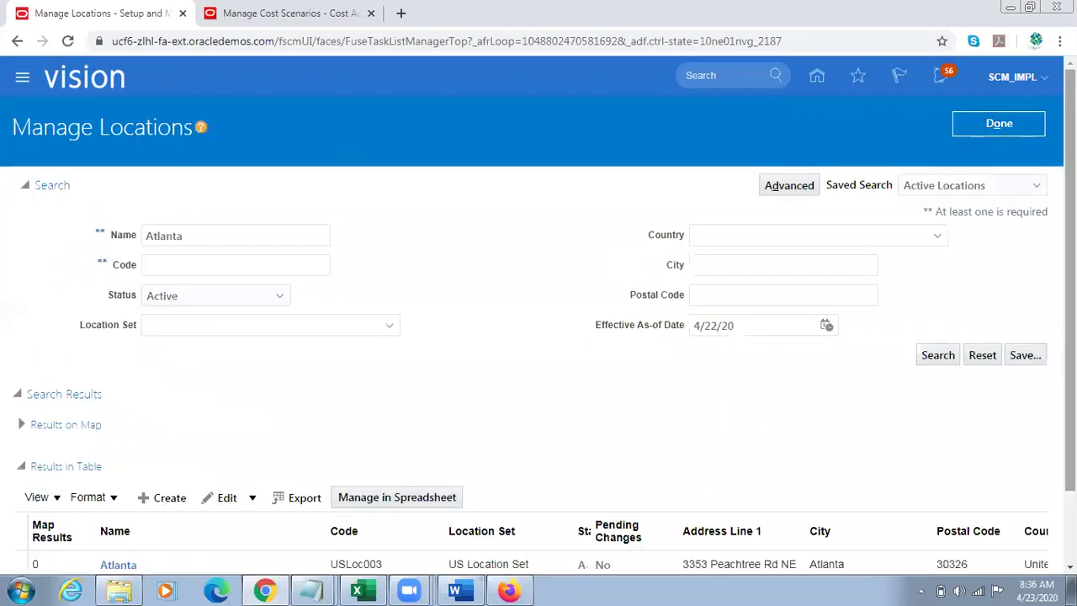
scroll(355, 516, "down", 1)
Step: Review the USLoc003 Atlanta location's inventory organization and Active status
left_click_drag(305, 526, 193, 528)
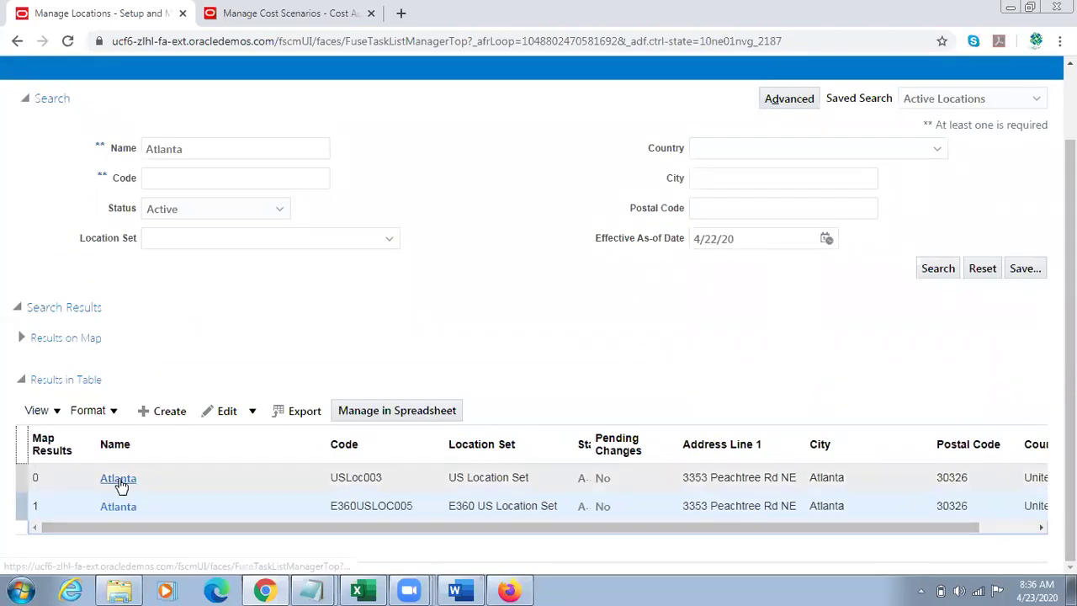
left_click(118, 478)
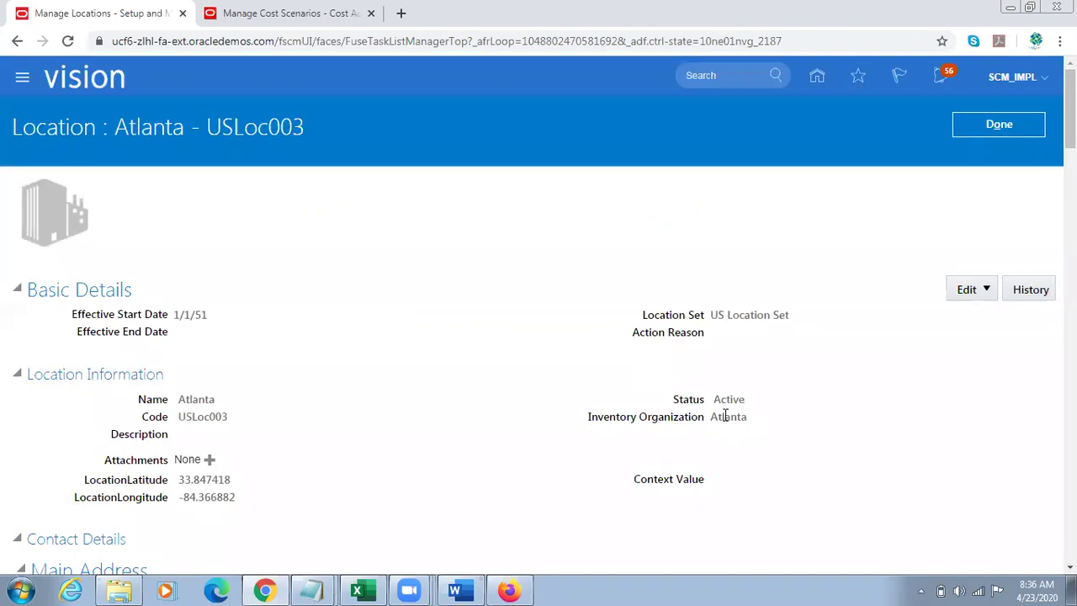
double_click(725, 415)
left_click(452, 381)
double_click(730, 398)
left_click(997, 127)
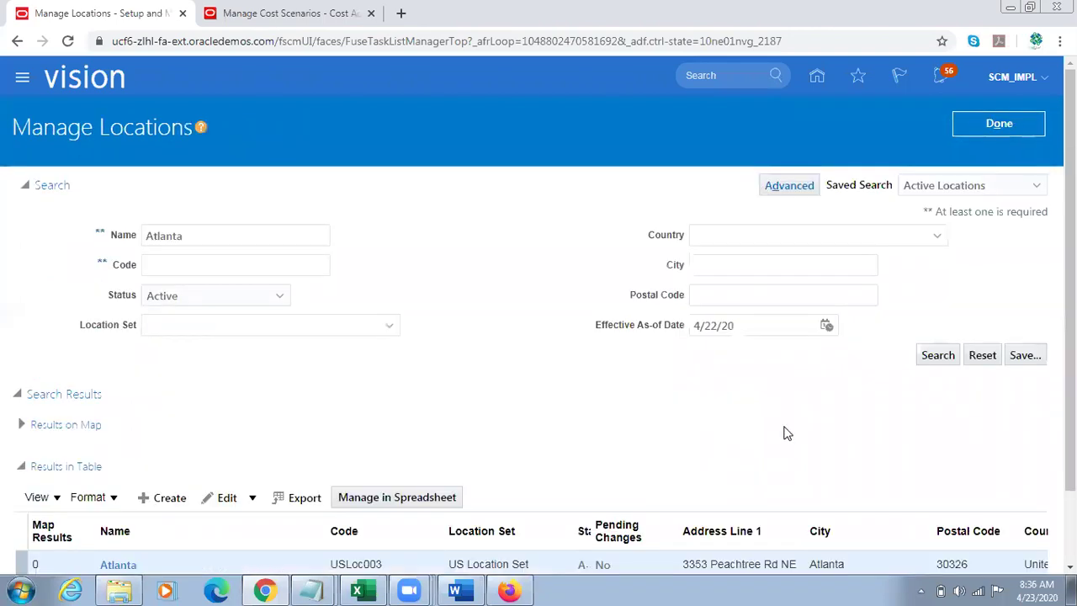
Step: Inspect the Location Set and Code columns of the Atlanta results, then go to Requisitions
scroll(787, 433, "down", 1)
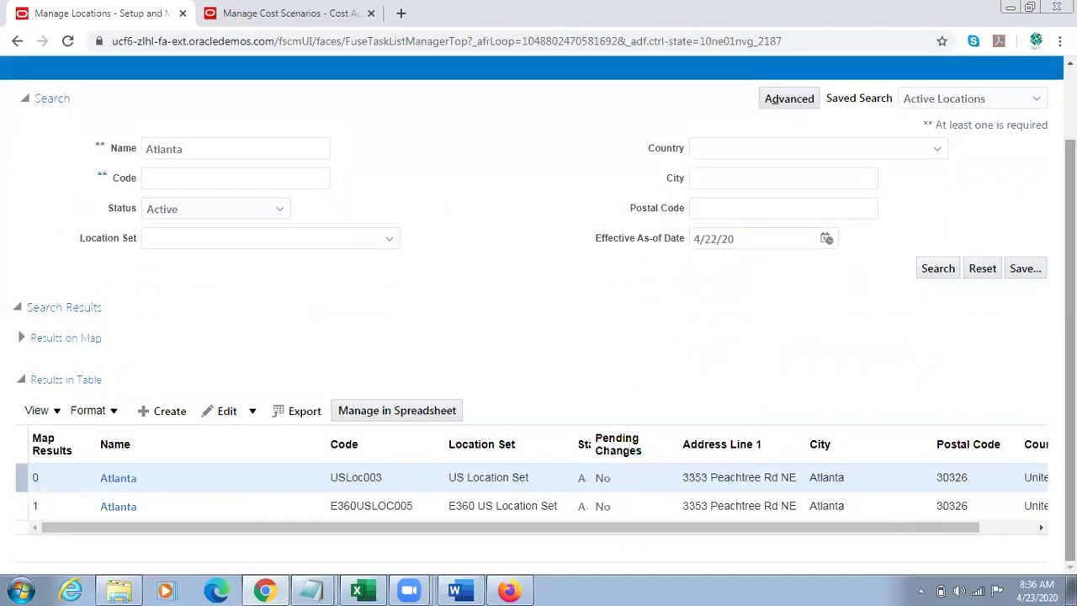
left_click(483, 446)
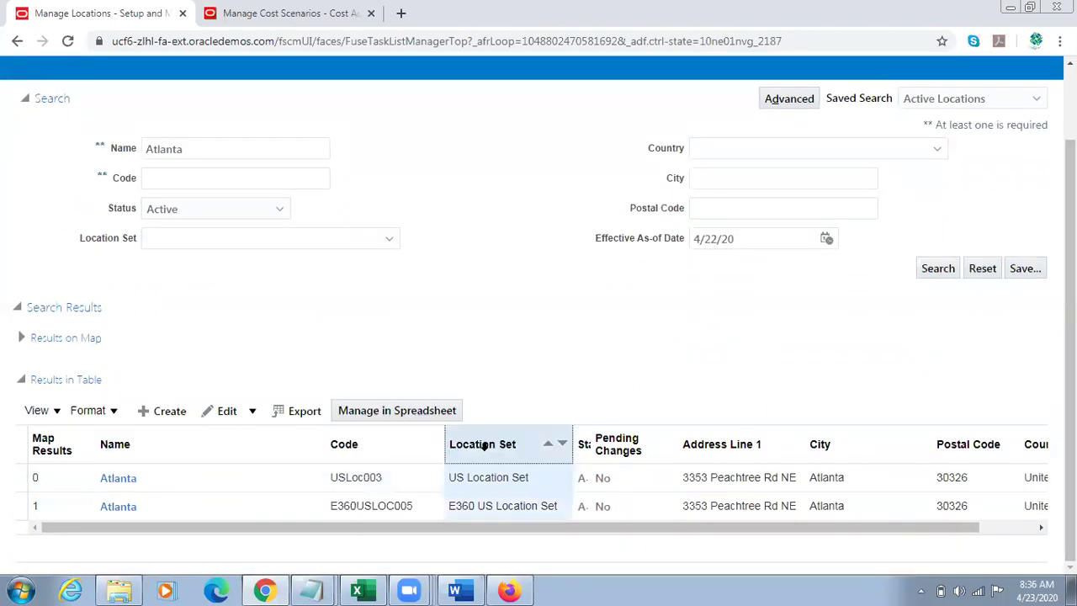
left_click(492, 477)
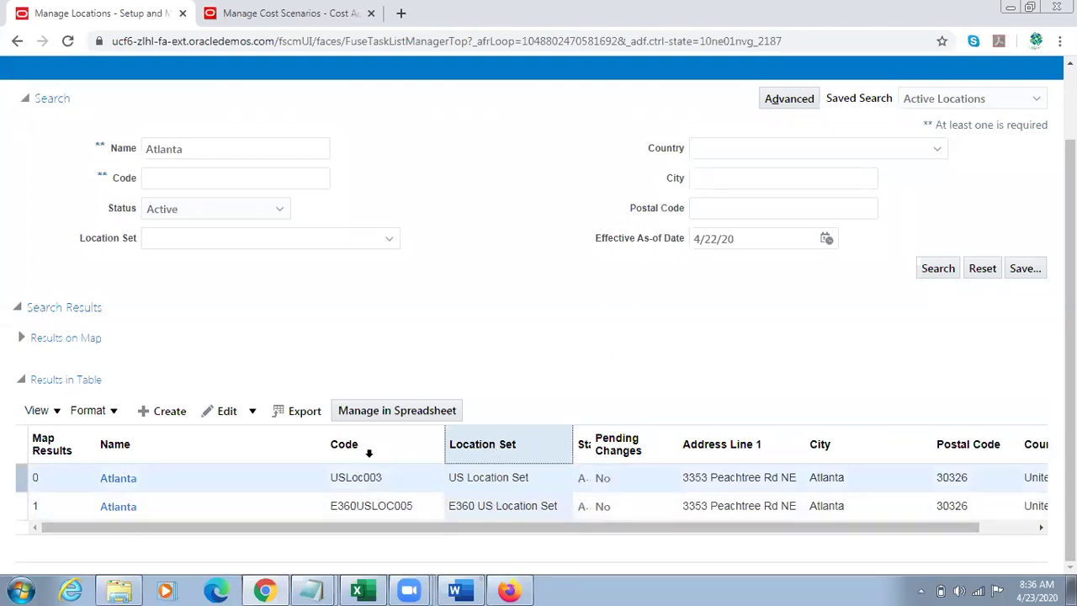
left_click(369, 452)
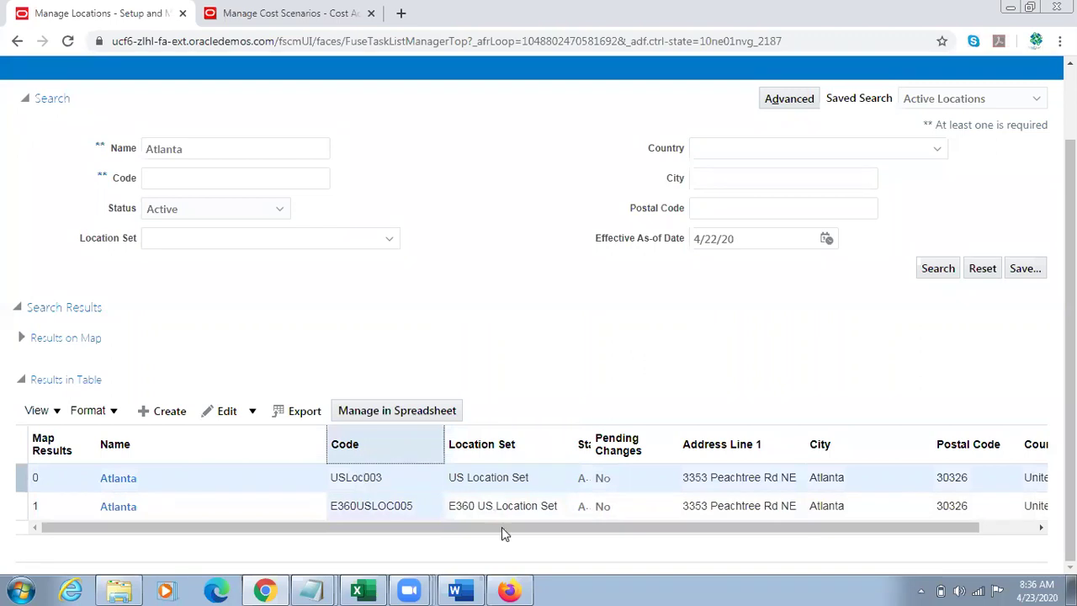
left_click(511, 588)
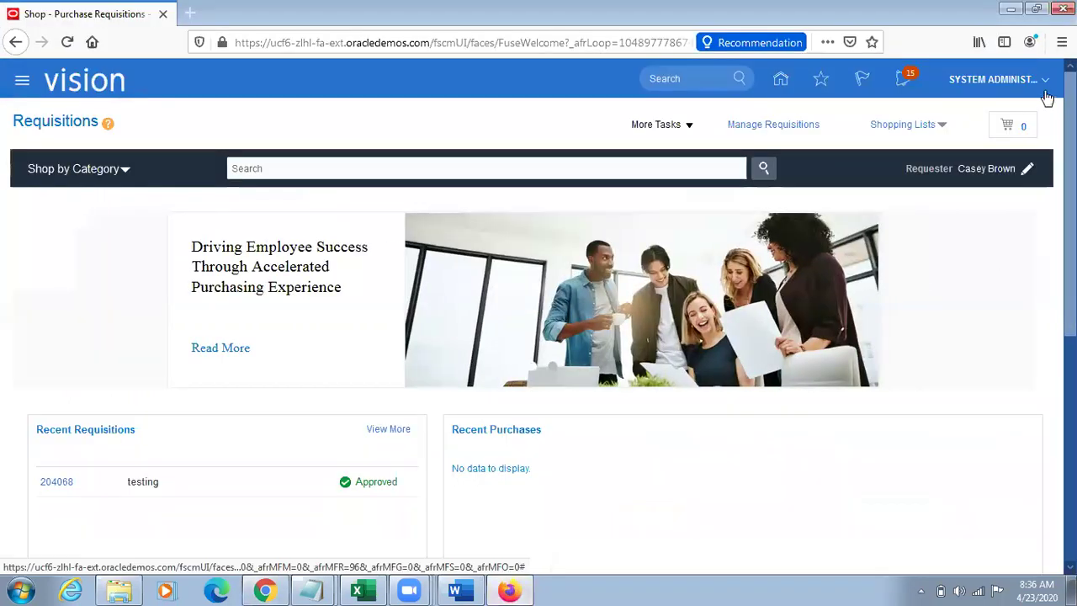
Step: Sign out and sign back in with the procurement manager's username
left_click(992, 79)
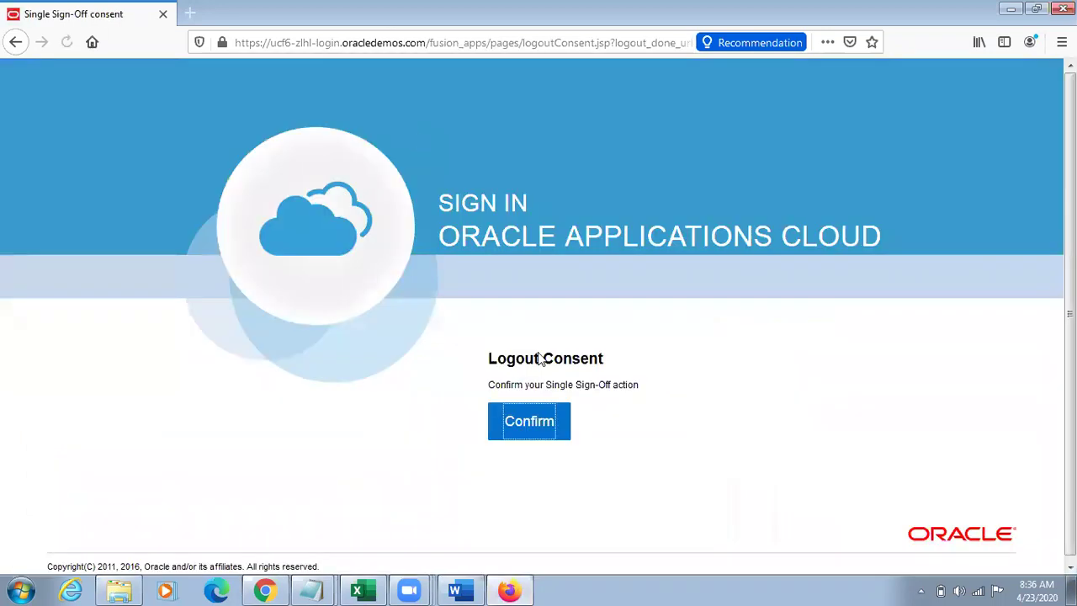
left_click(527, 423)
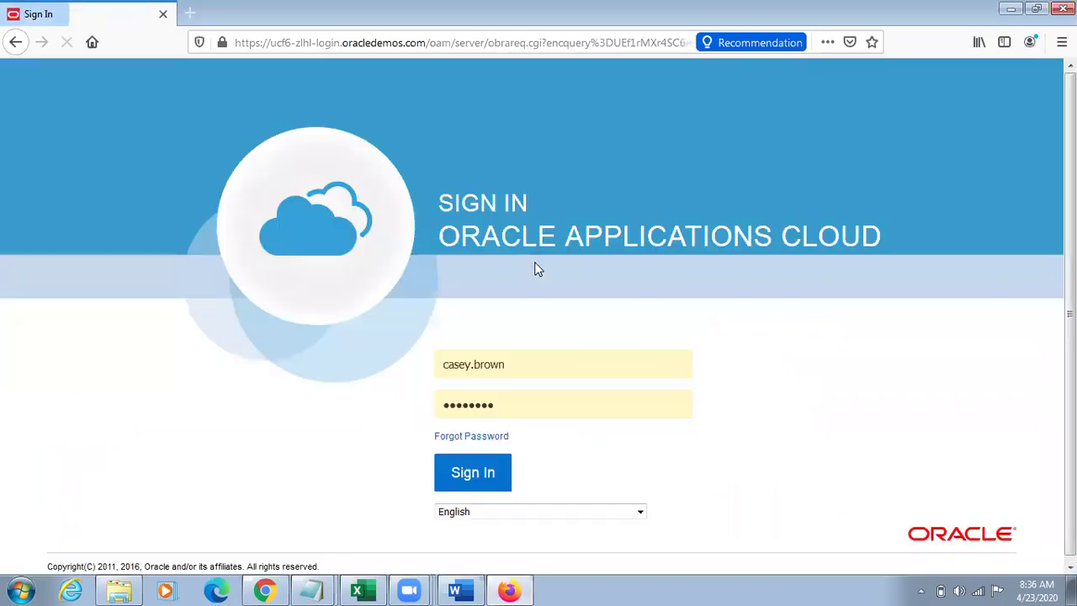
left_click_drag(533, 358, 421, 366)
type("va")
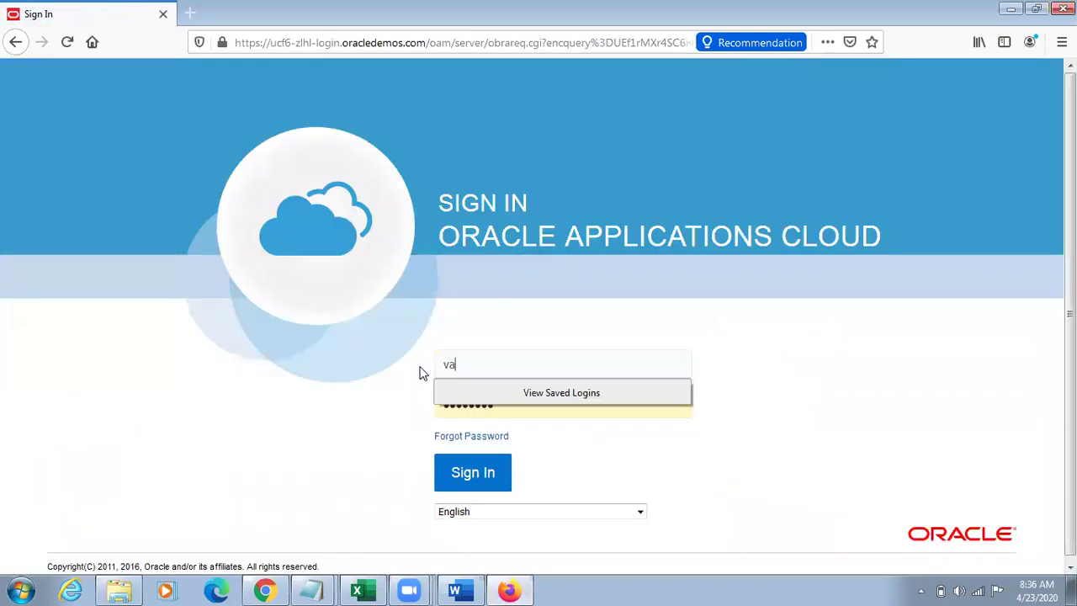
key("BackSpace")
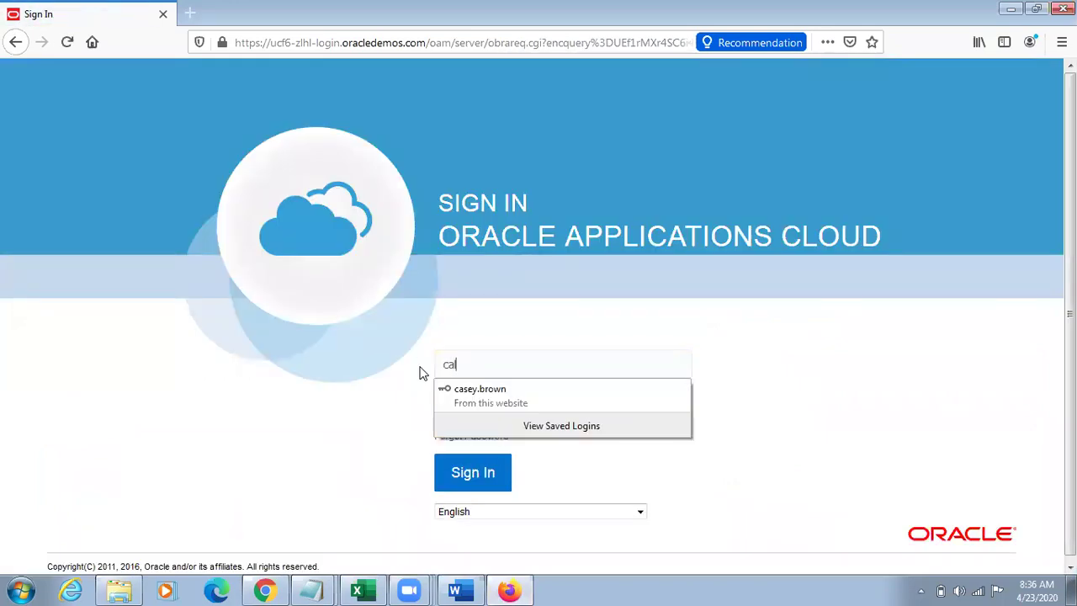
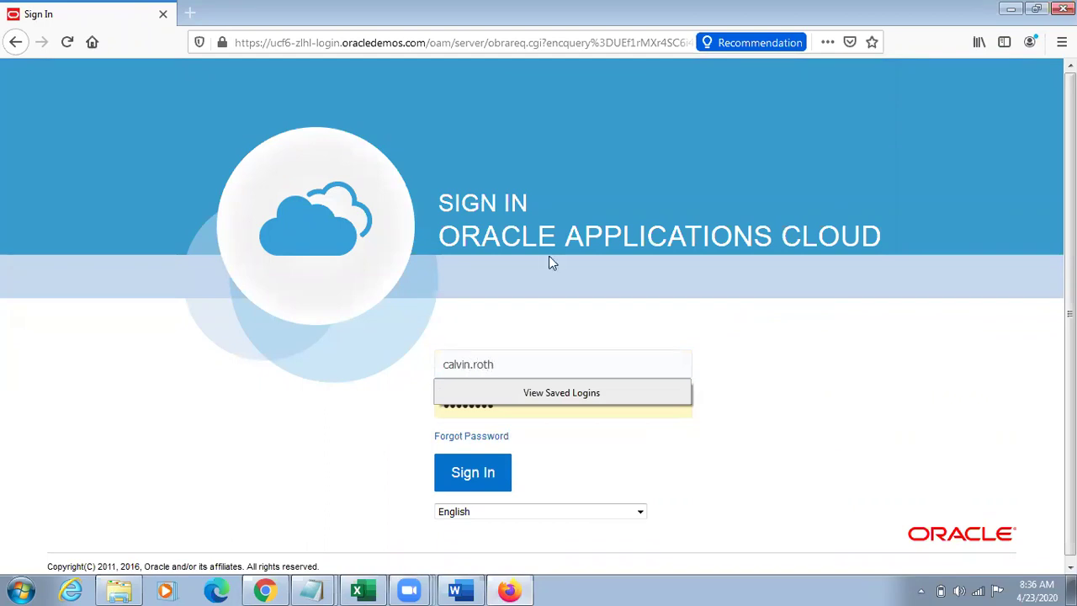
left_click(467, 475)
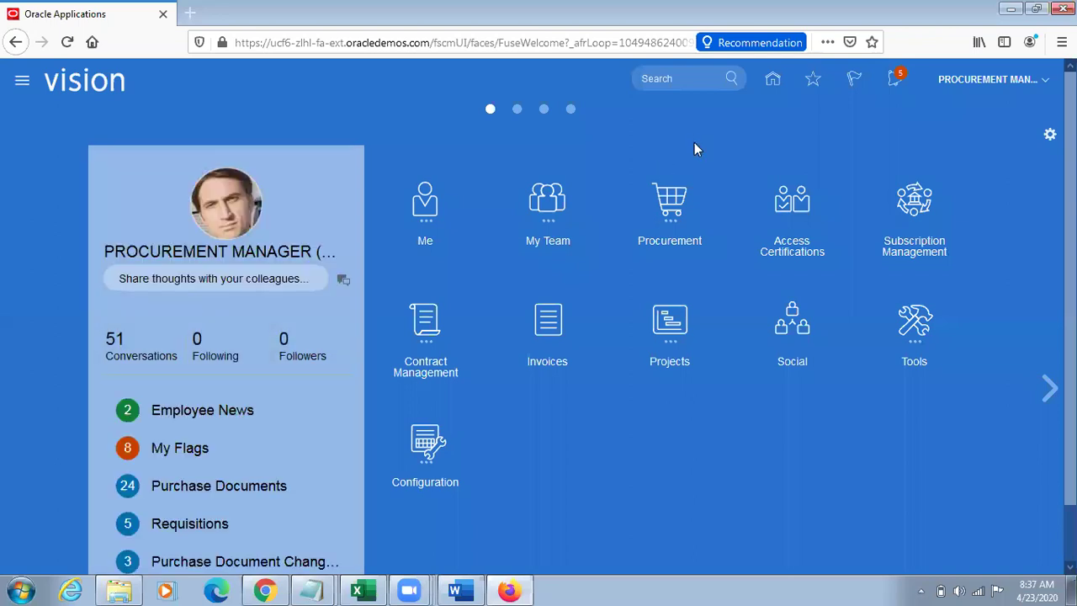
Step: Open Procurement > Purchase Requisitions and view the additional requisition tasks
left_click(670, 202)
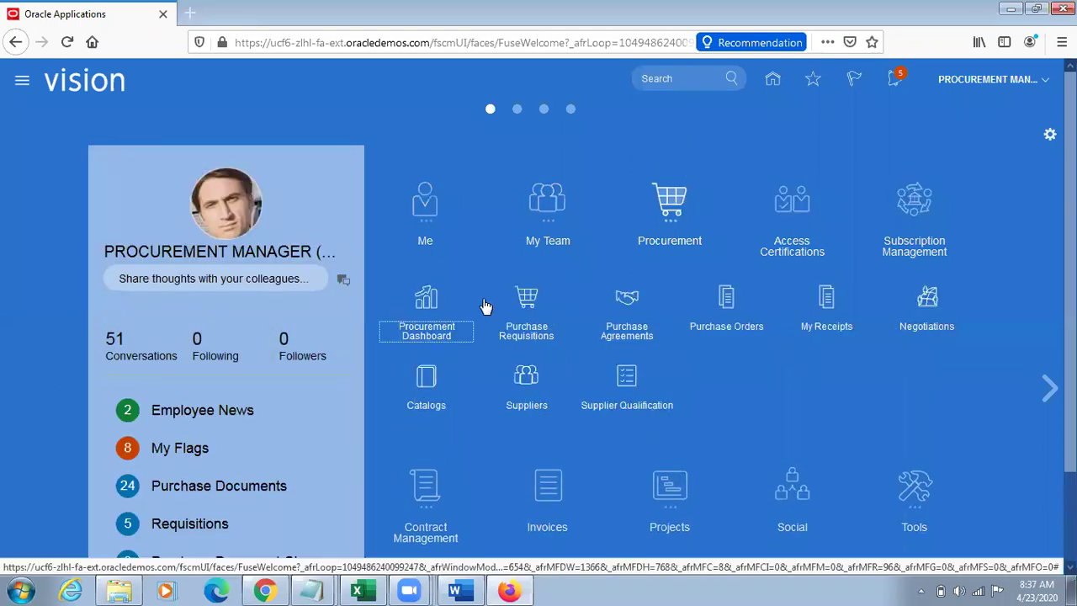
left_click(526, 301)
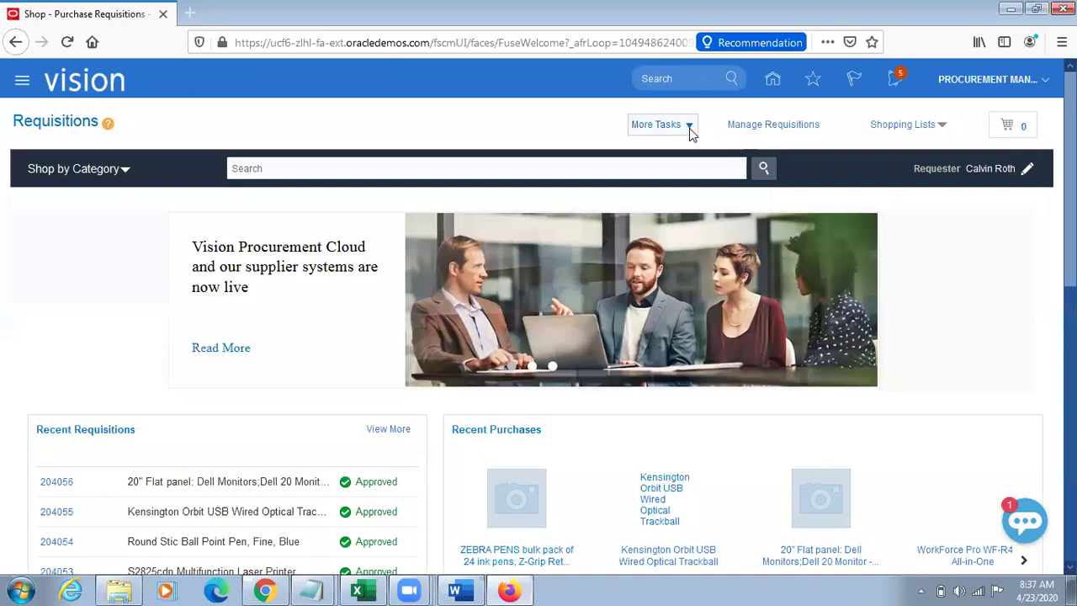
left_click(689, 128)
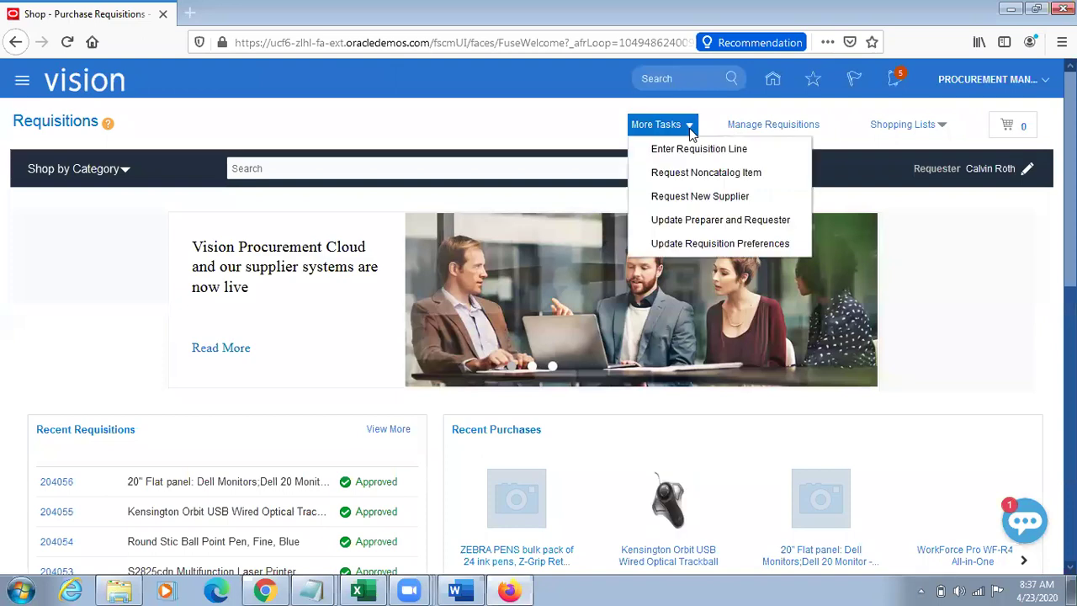
left_click(1026, 169)
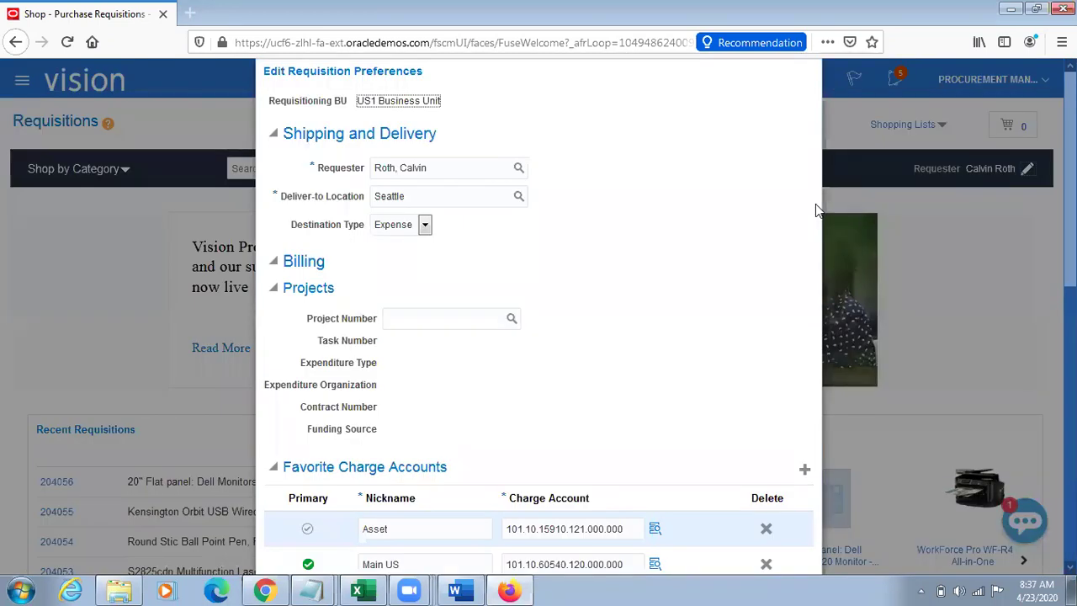
double_click(445, 199)
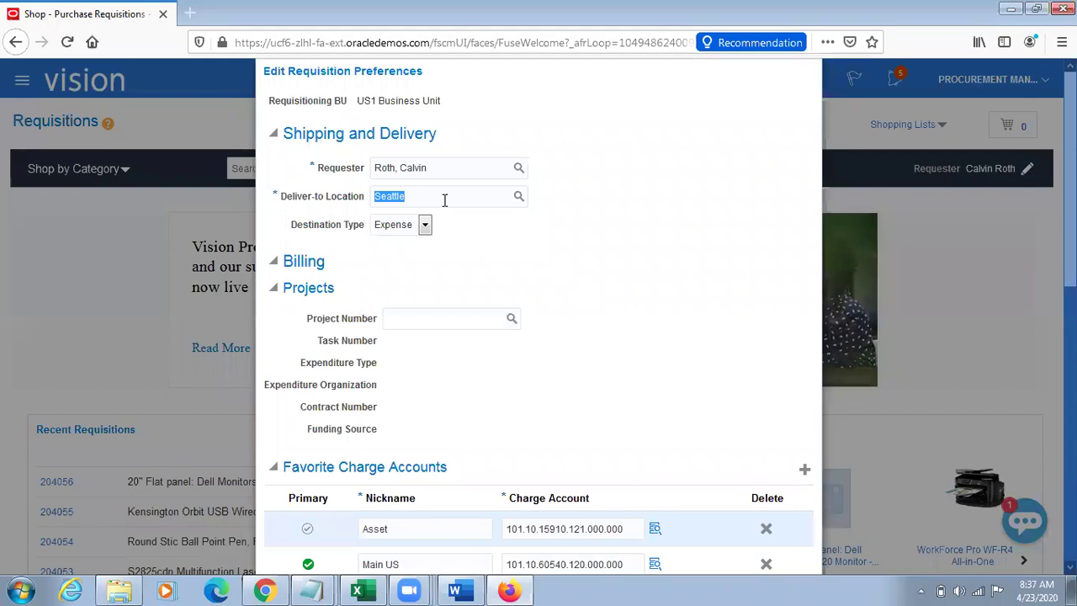
type("Atl")
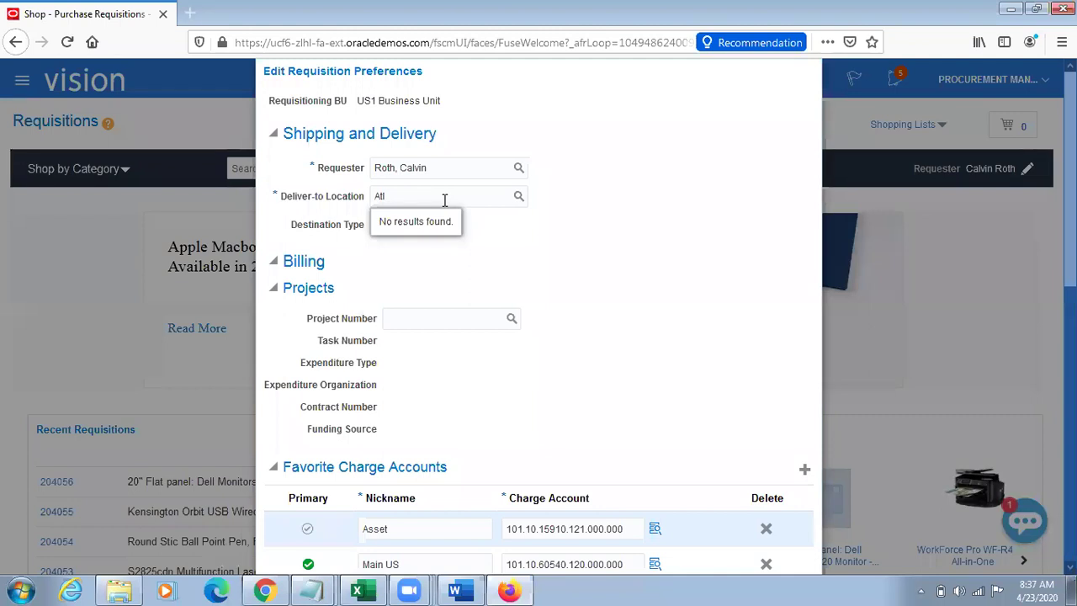
key("BackSpace")
key("BackSpace")
key("BackSpace")
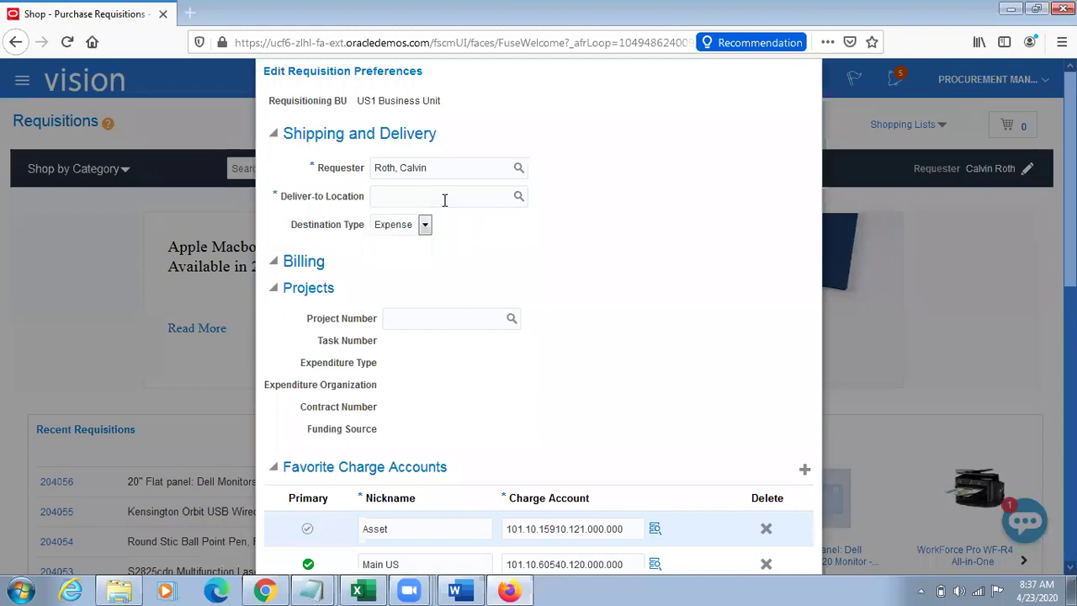
type("At")
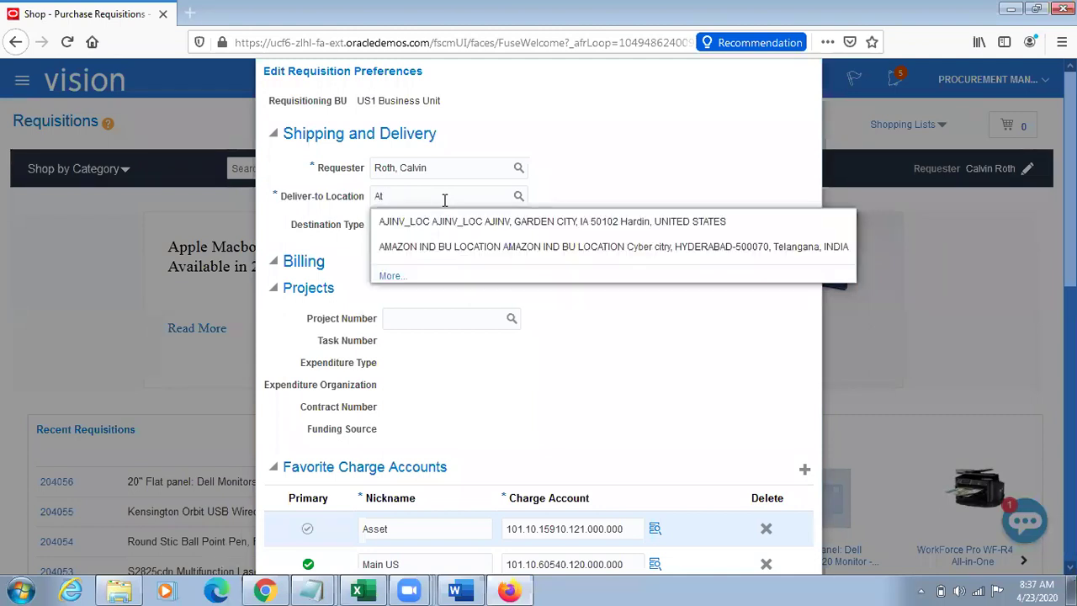
key("BackSpace")
key("BackSpace")
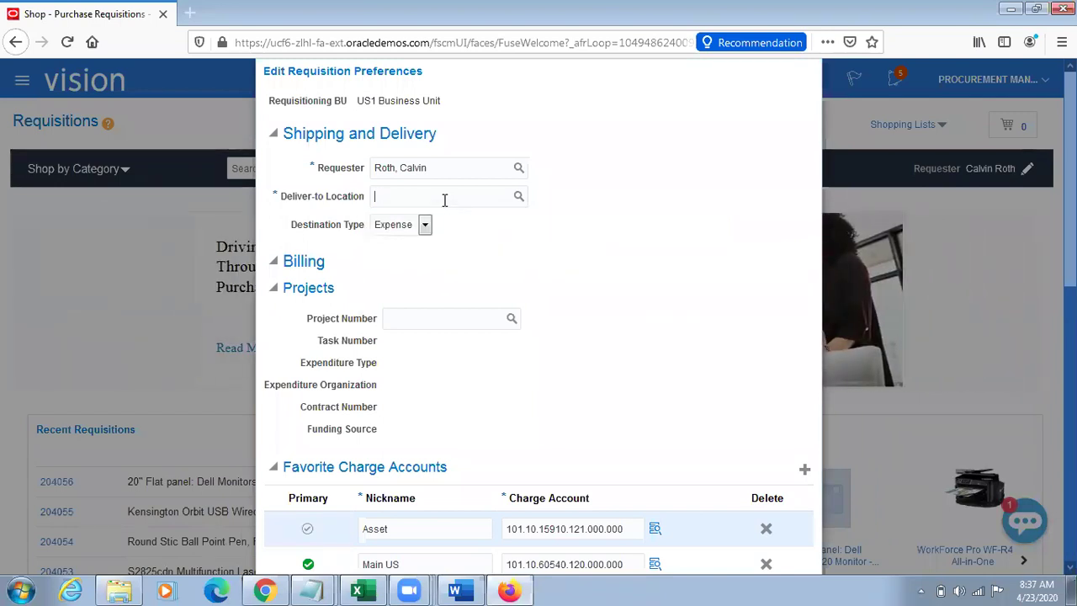
key("alt+Tab")
key("alt+Tab")
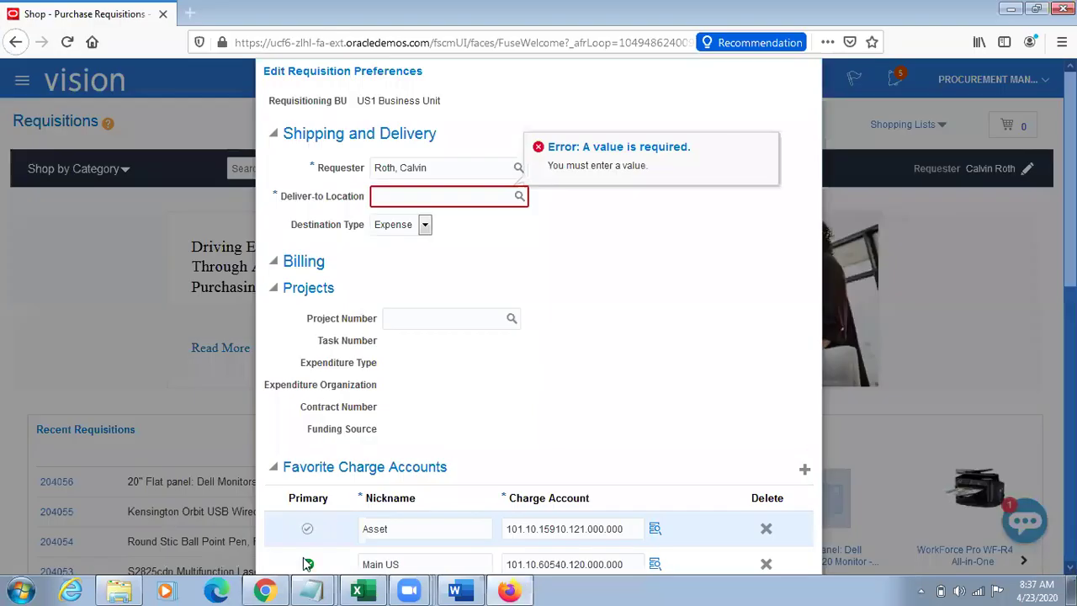
mouse_move(313, 591)
left_click(353, 556)
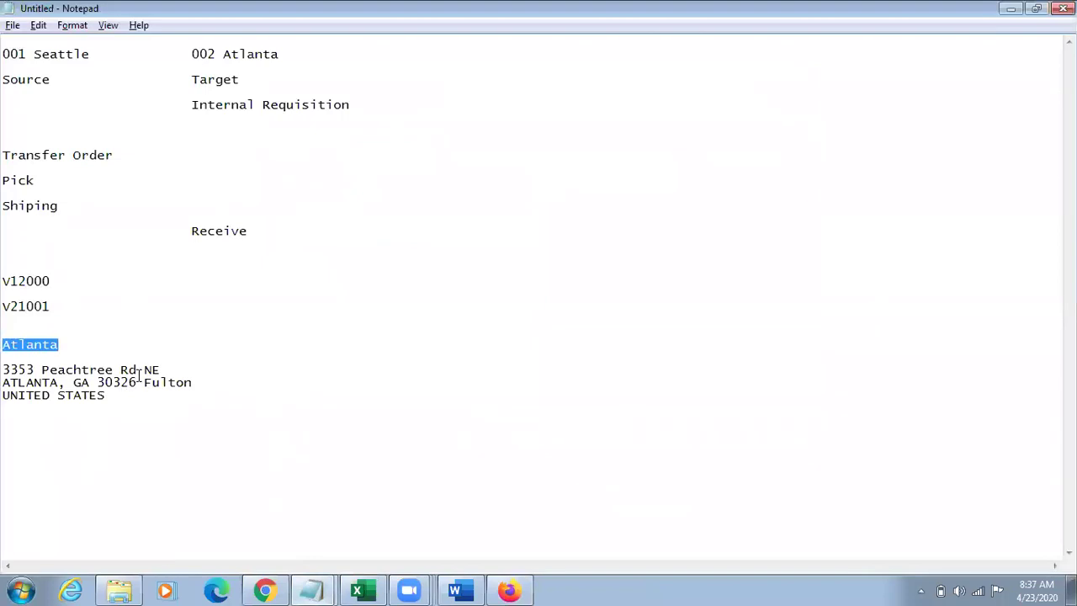
left_click_drag(166, 366, 6, 368)
key("ctrl+c")
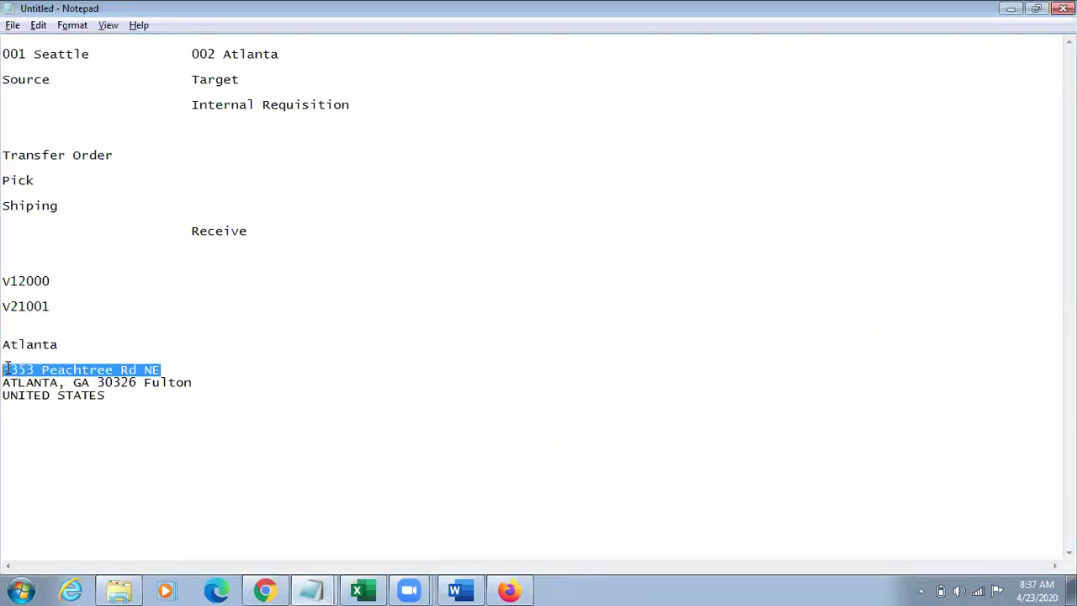
key("alt+Tab")
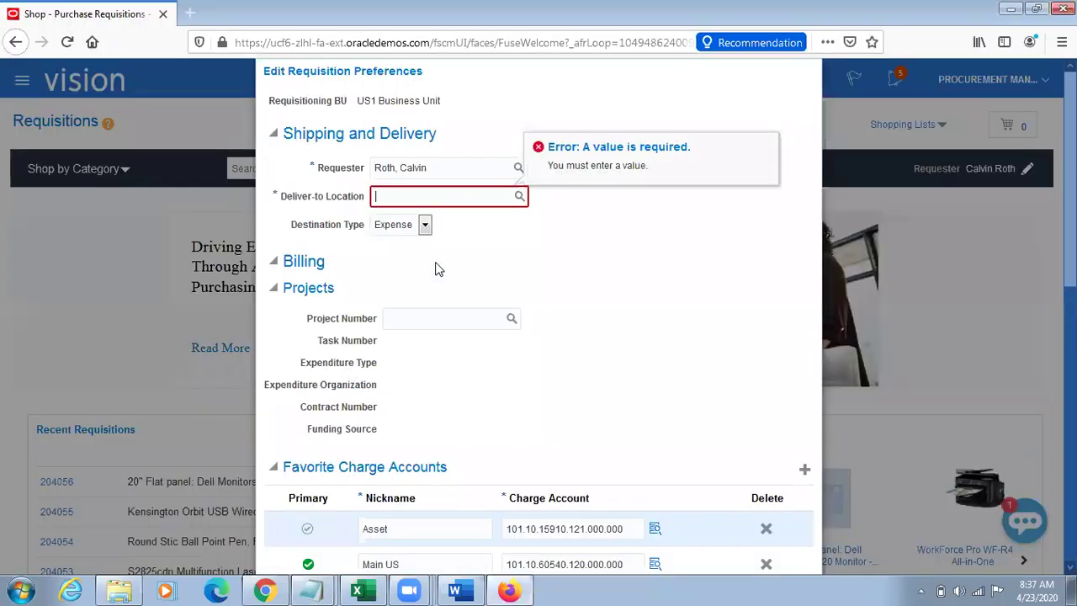
key("ctrl+v")
key("BackSpace")
key("BackSpace")
key("BackSpace")
key("BackSpace")
key("BackSpace")
key("BackSpace")
key("BackSpace")
key("BackSpace")
key("BackSpace")
key("BackSpace")
key("BackSpace")
key("BackSpace")
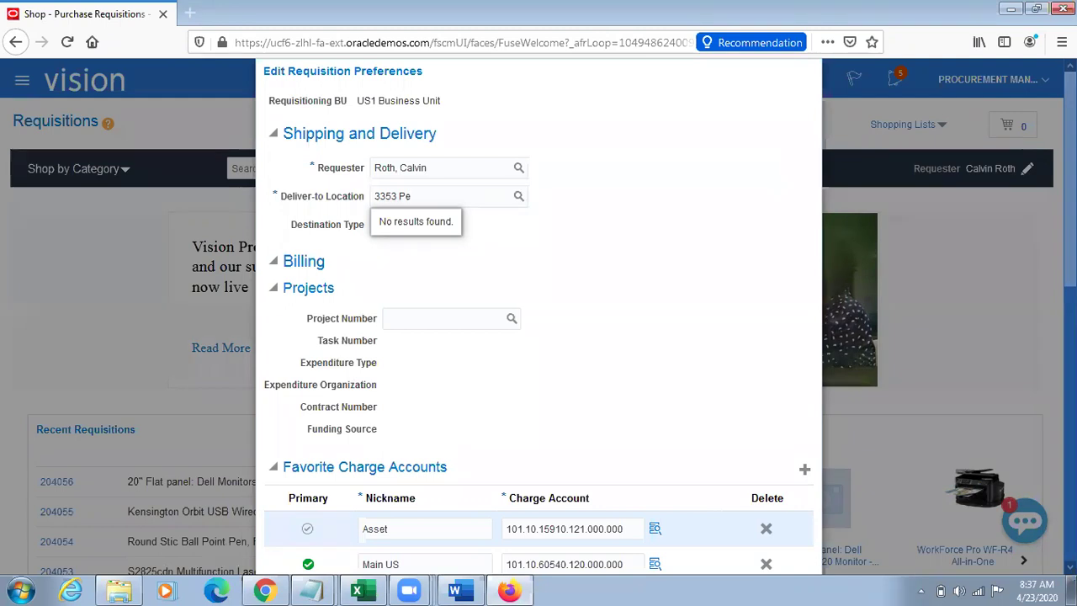
scroll(847, 402, "down", 3)
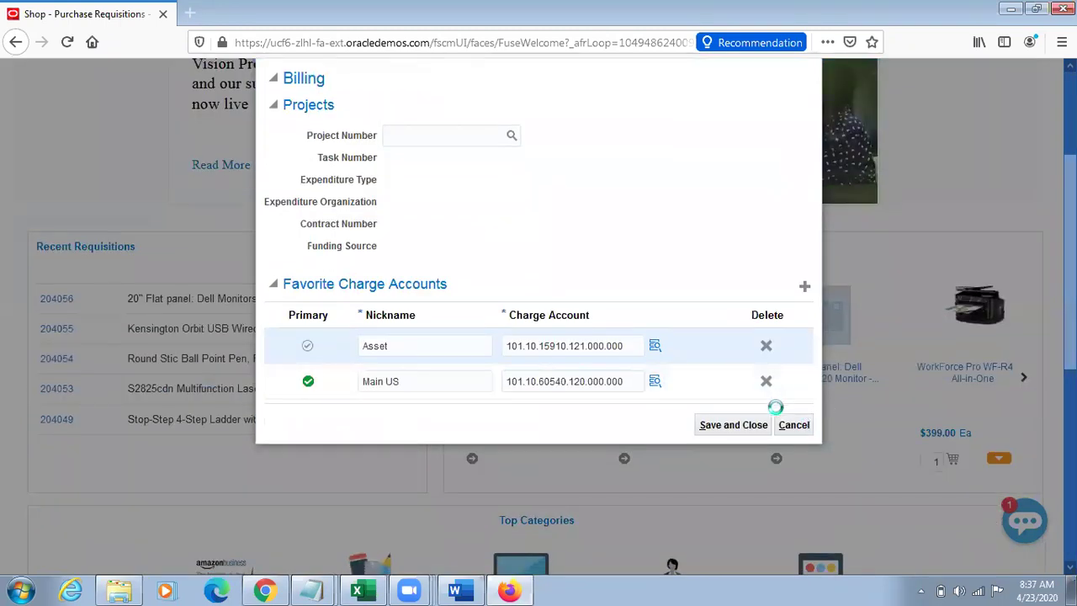
left_click(786, 423)
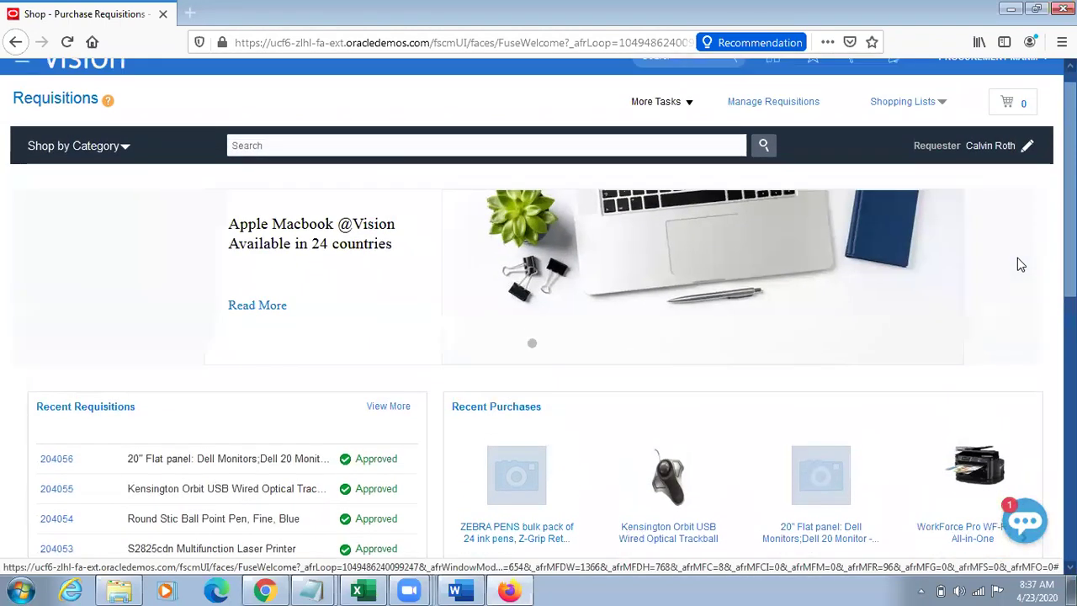
Step: Start Enter Requisition Line from More Tasks and bring up the Notepad notes
left_click(673, 126)
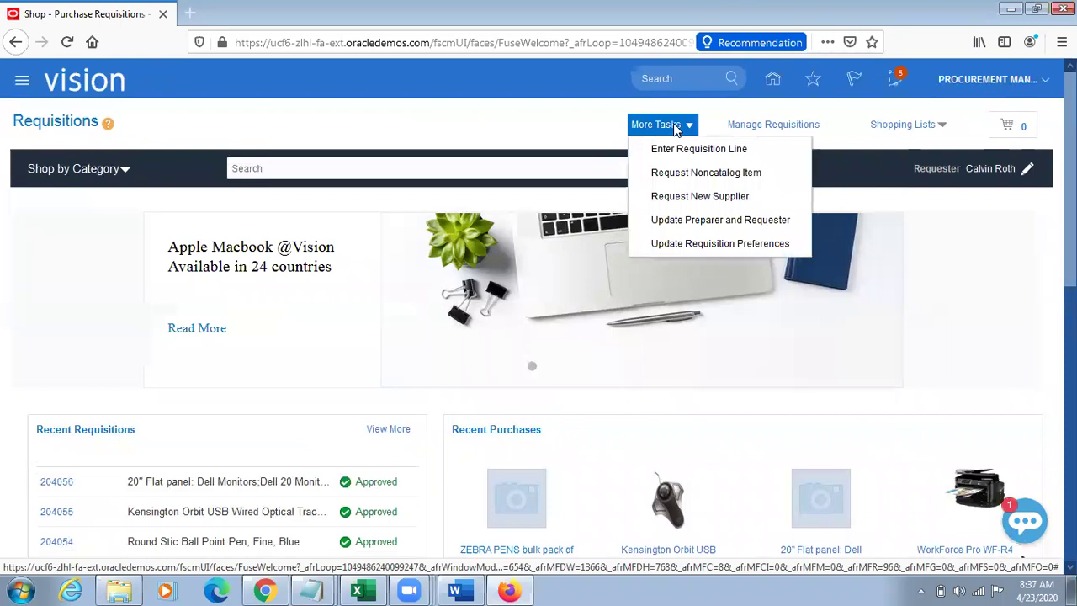
left_click(644, 149)
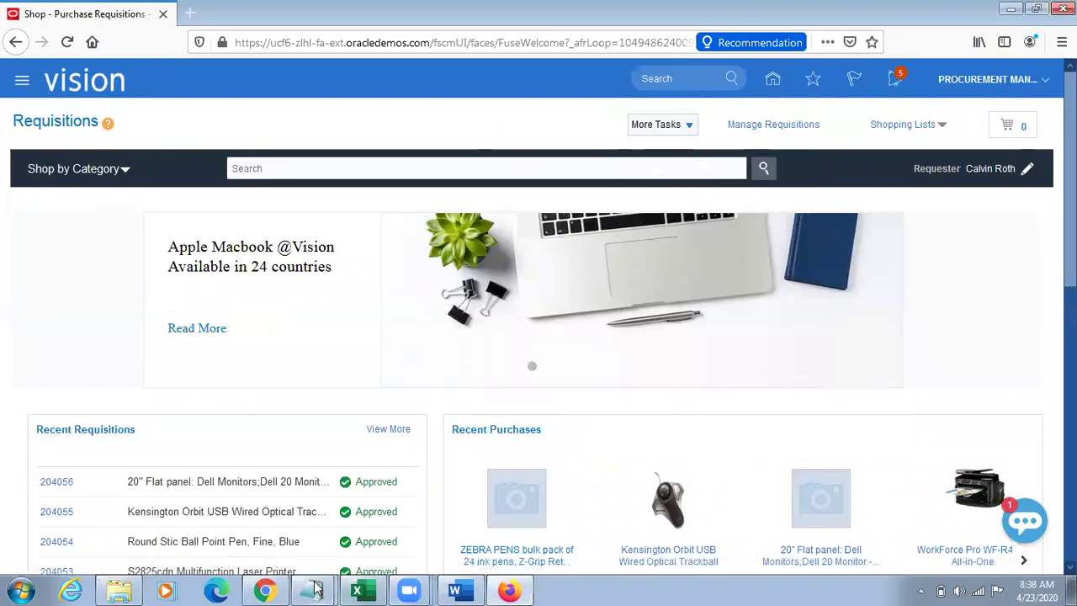
mouse_move(315, 588)
left_click(297, 558)
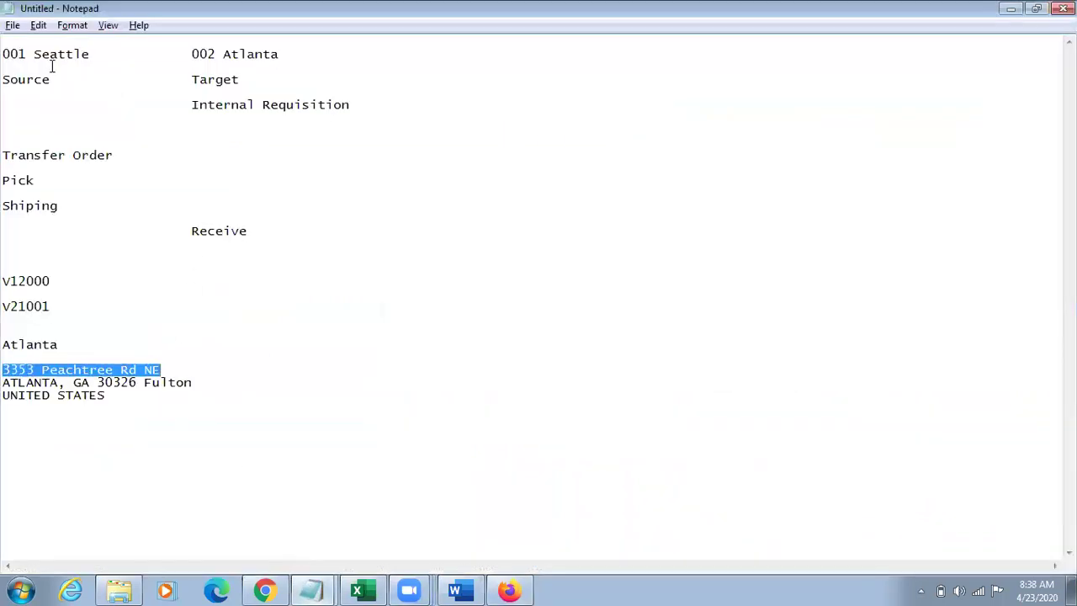
Step: Edit the notes' first line to read source 002 Atlant and target 001 Seattle
left_click(26, 54)
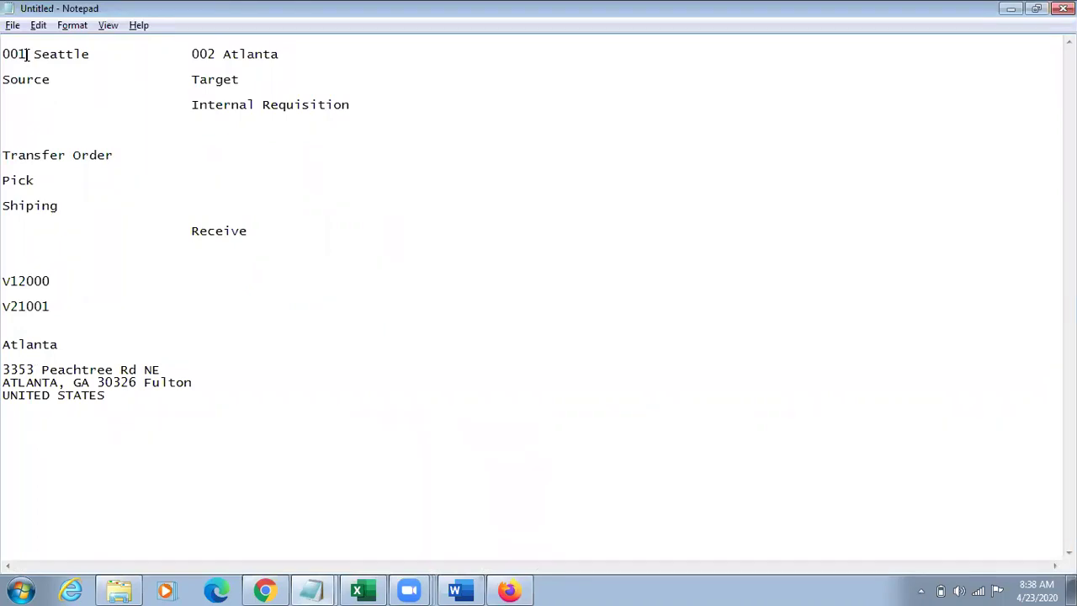
left_click_drag(34, 54, 87, 52)
type("Atlant")
left_click_drag(223, 53, 287, 54)
type("at")
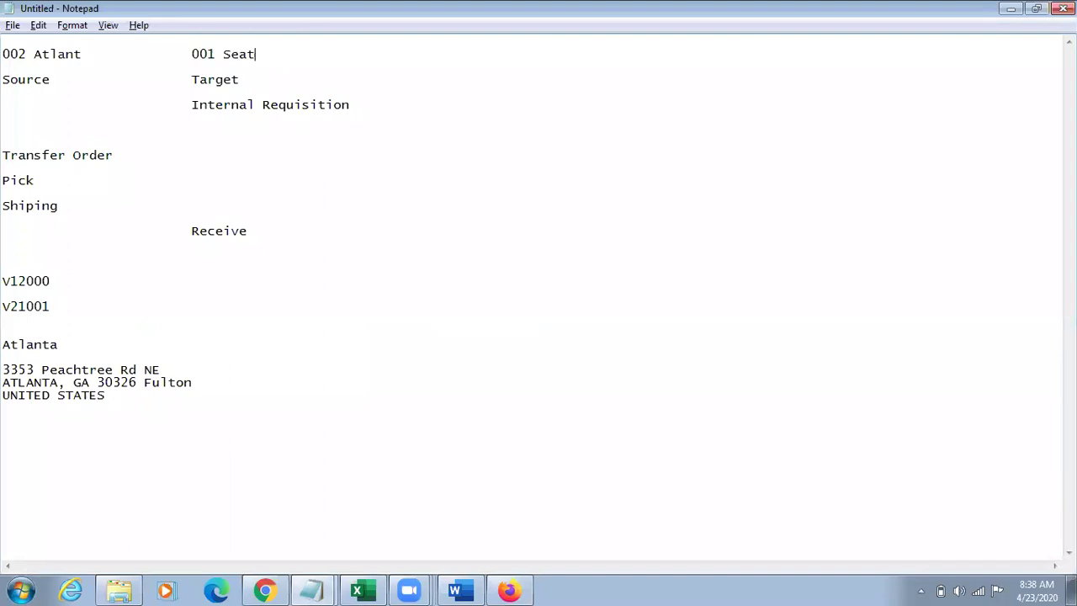
key("BackSpace")
key("BackSpace")
type("attle")
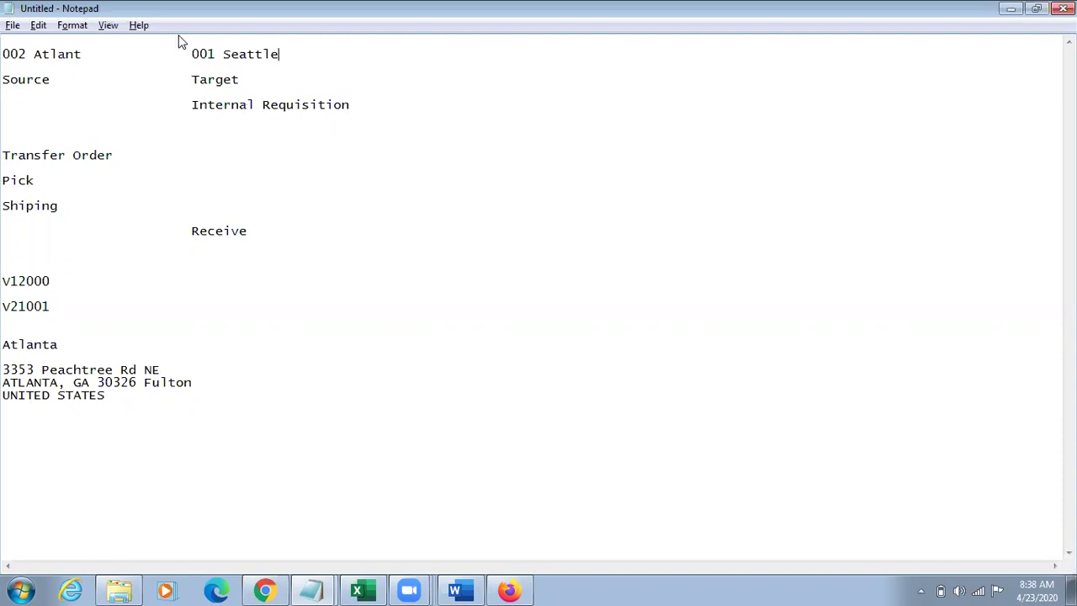
key("alt+Tab")
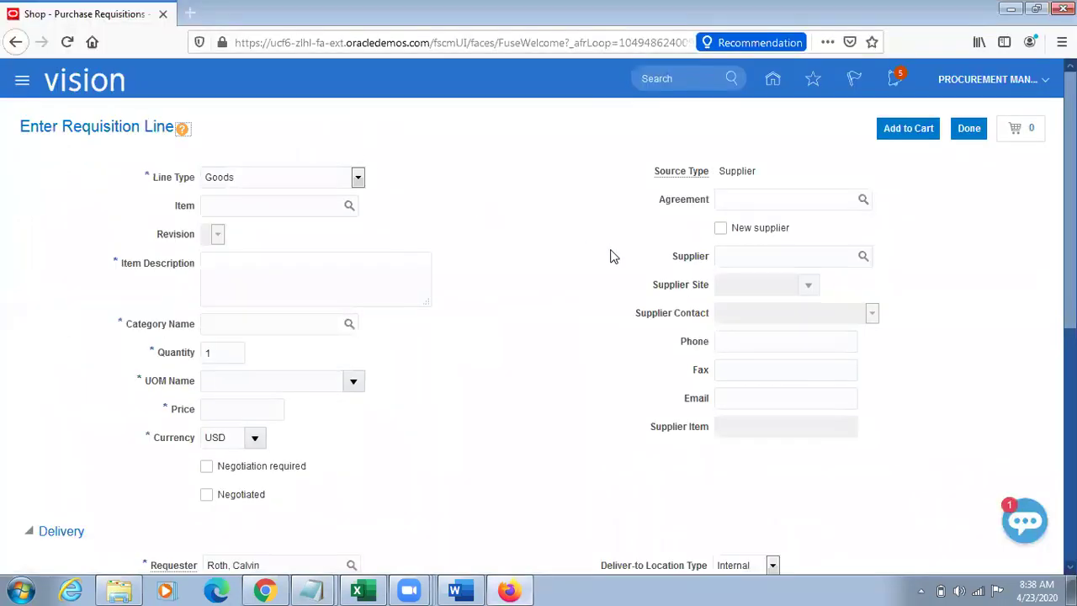
Step: Enter TL Sample Item as the requested item and dismiss the transfer price error
left_click(290, 213)
type("TL Sample Item")
key("Tab")
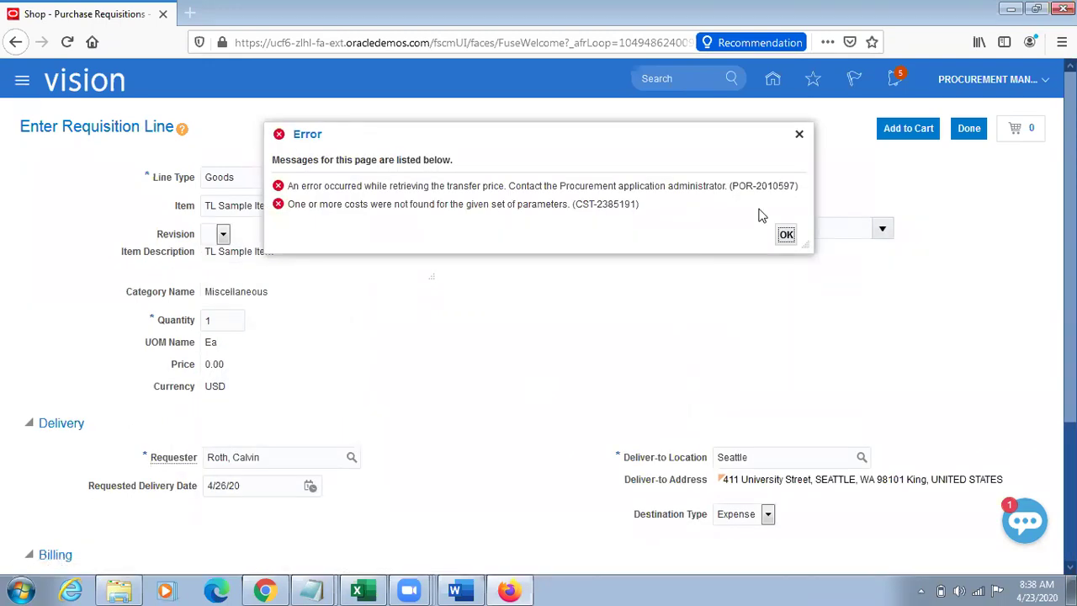
left_click(800, 136)
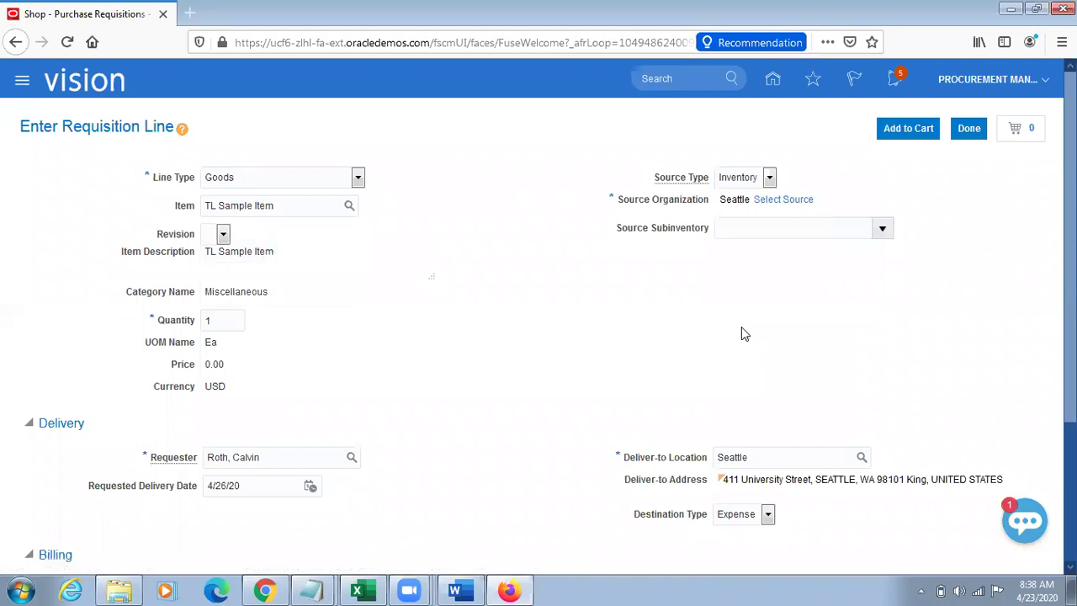
Step: Select Atlanta as the line's supply source
left_click(789, 204)
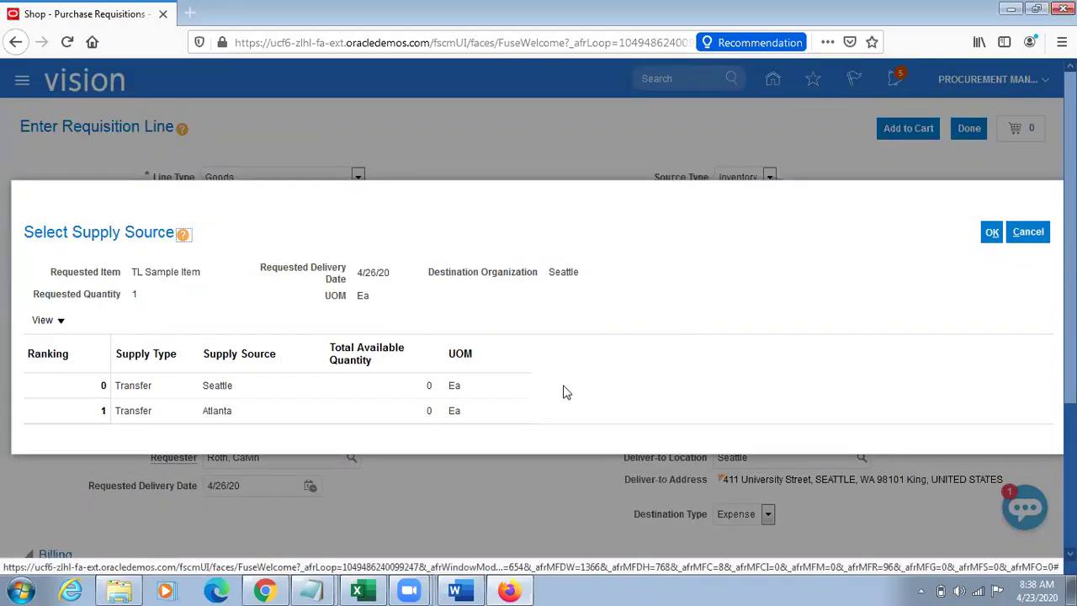
left_click(264, 411)
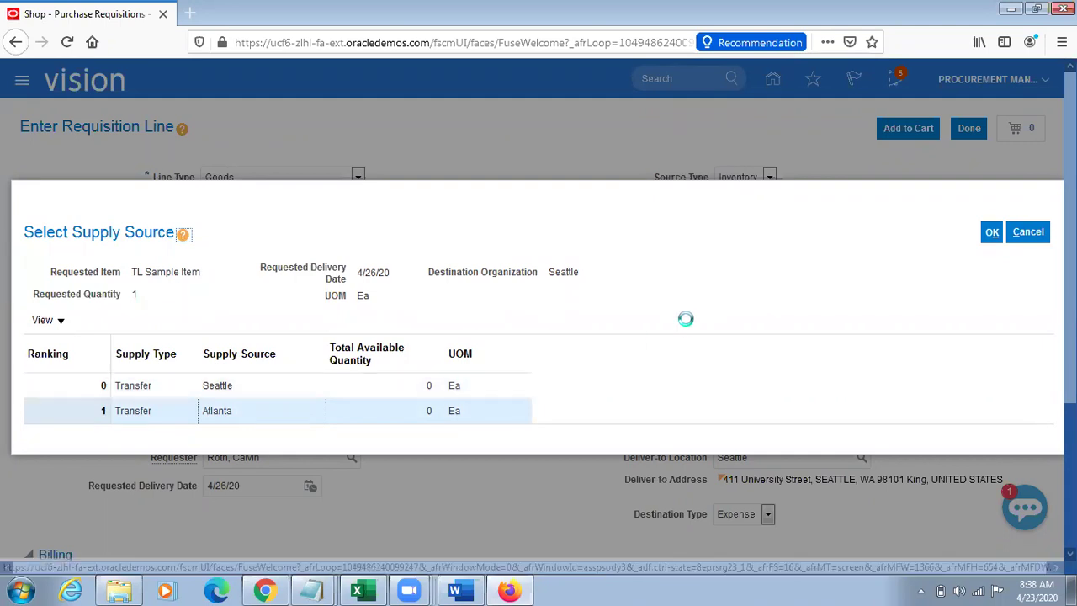
left_click(992, 233)
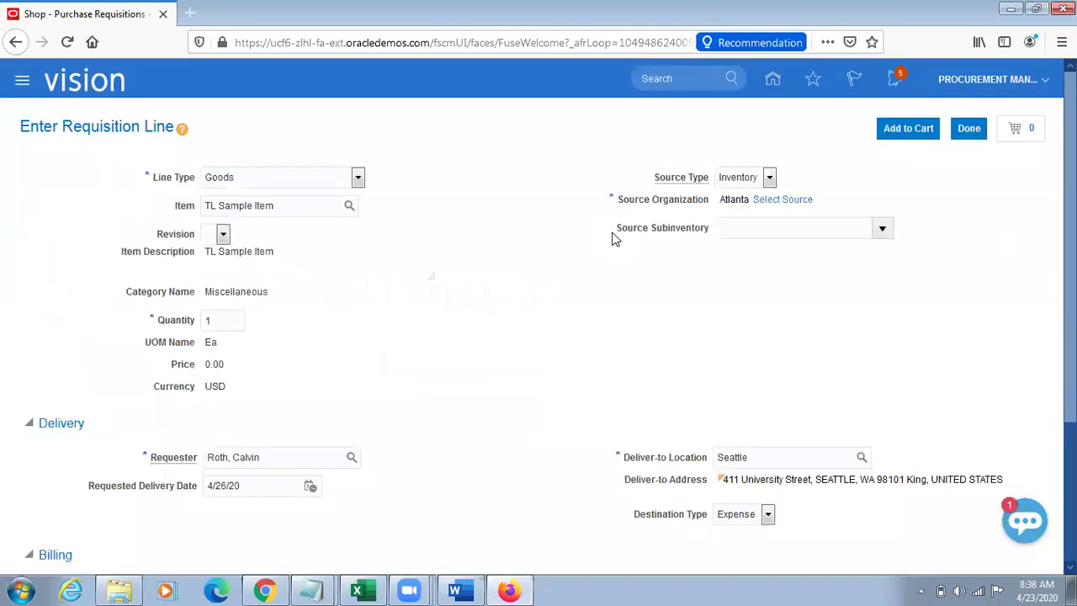
Step: Check that Atlanta is the source organization and Seattle the delivery location
triple_click(743, 202)
left_click(782, 316)
double_click(761, 458)
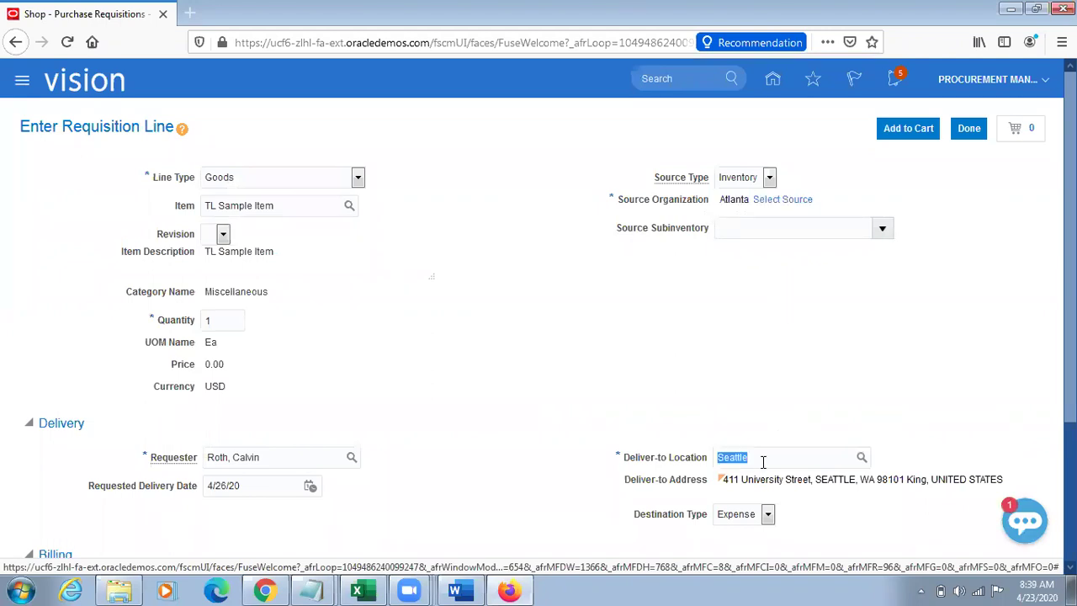
double_click(738, 200)
double_click(773, 463)
double_click(740, 204)
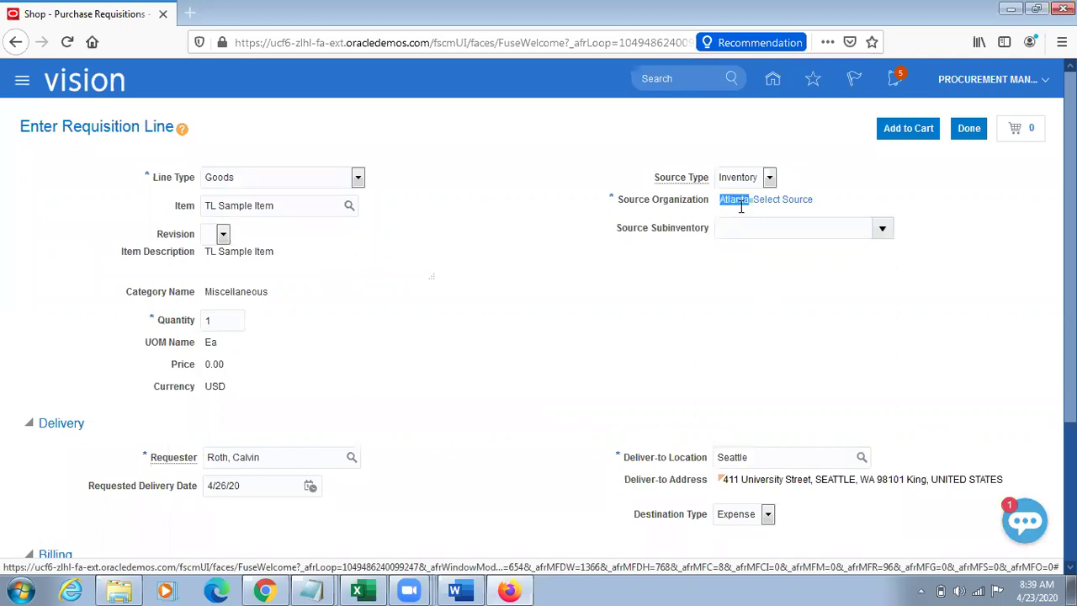
double_click(761, 458)
left_click(651, 392)
scroll(651, 391, "down", 3)
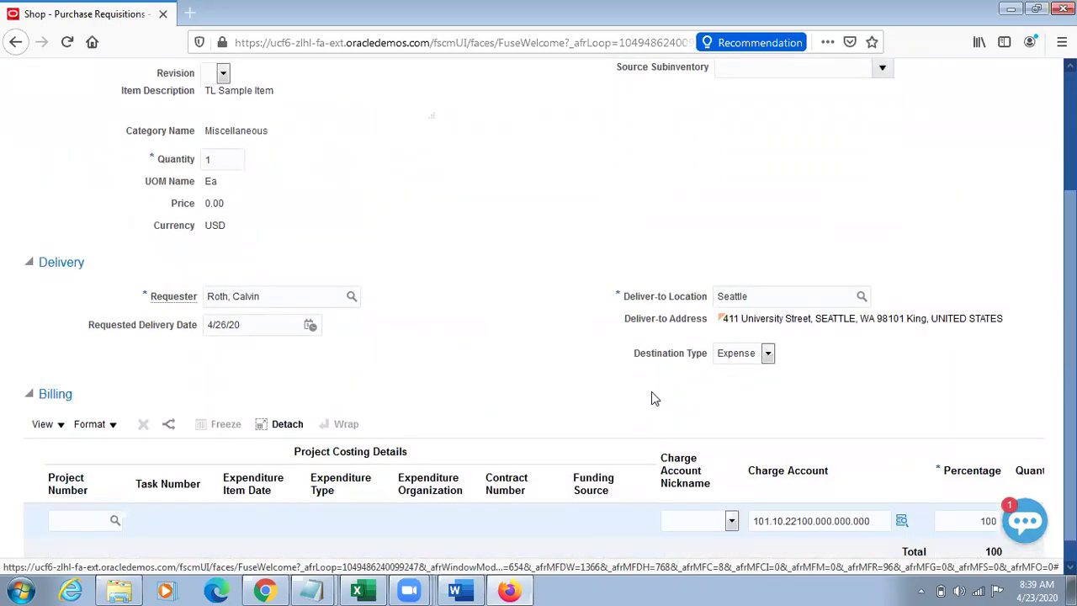
Step: Set destination type to Inventory and attempt Add to Cart despite the transfer price error
left_click(767, 353)
left_click(736, 390)
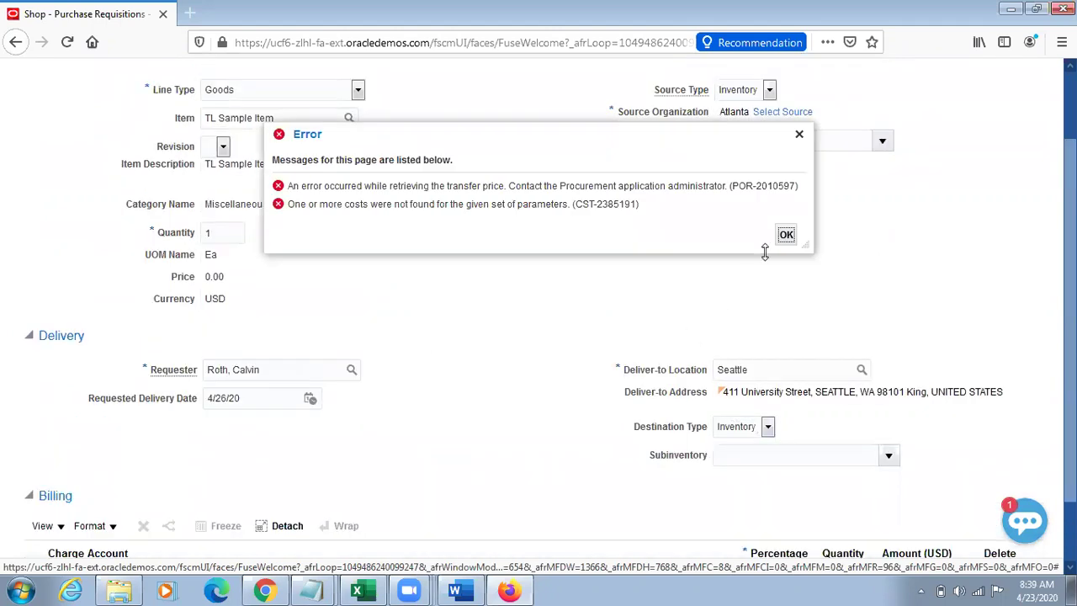
left_click(785, 235)
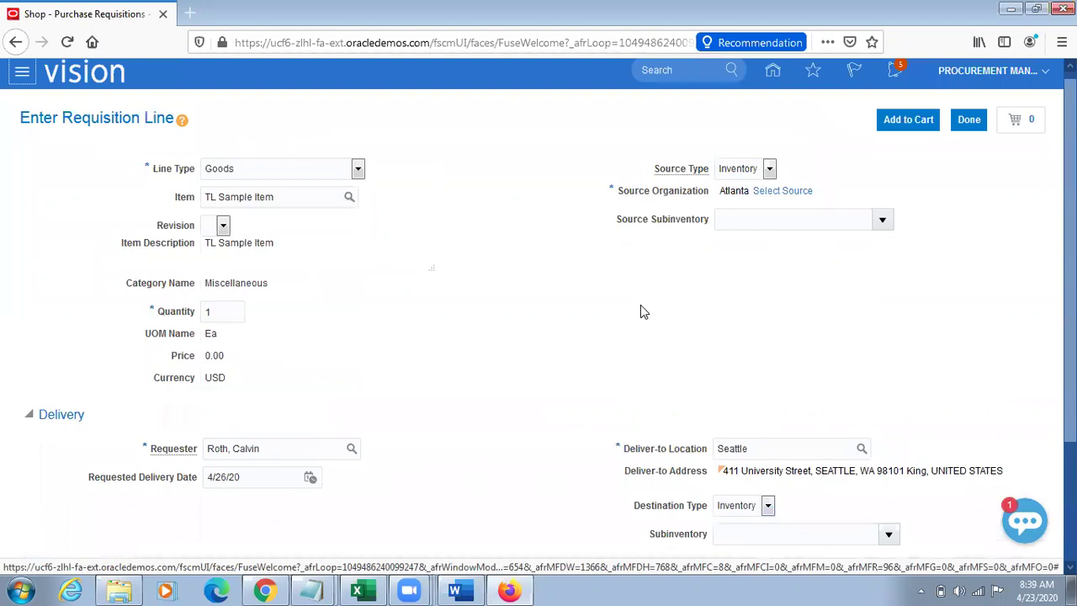
left_click(904, 126)
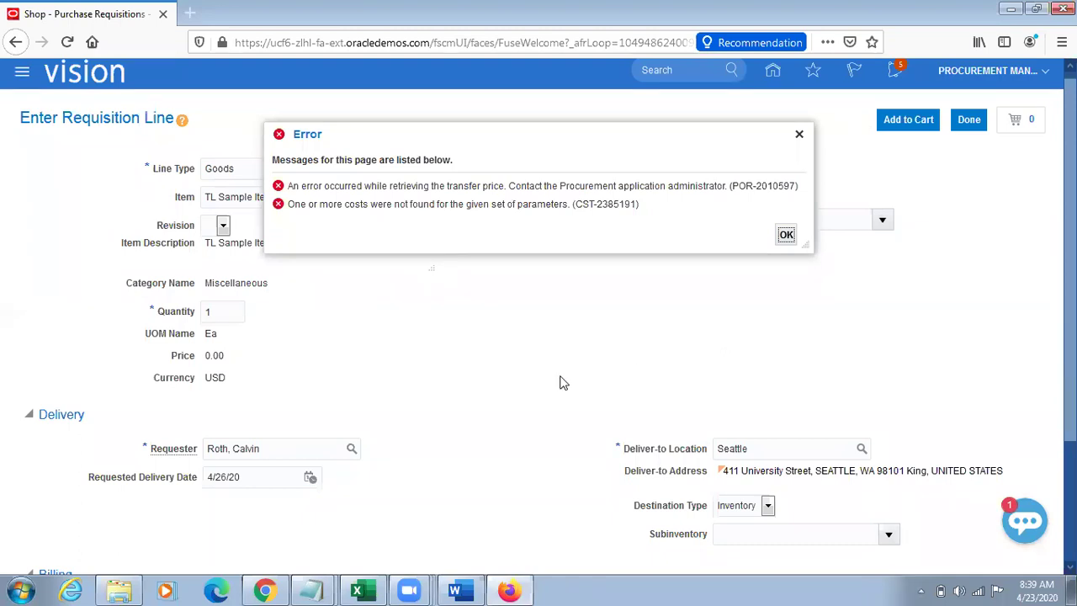
left_click(318, 589)
Step: Copy item code V12000 from the notes and open Manage Standard Costs from Manage Cost Scenarios
left_click(295, 554)
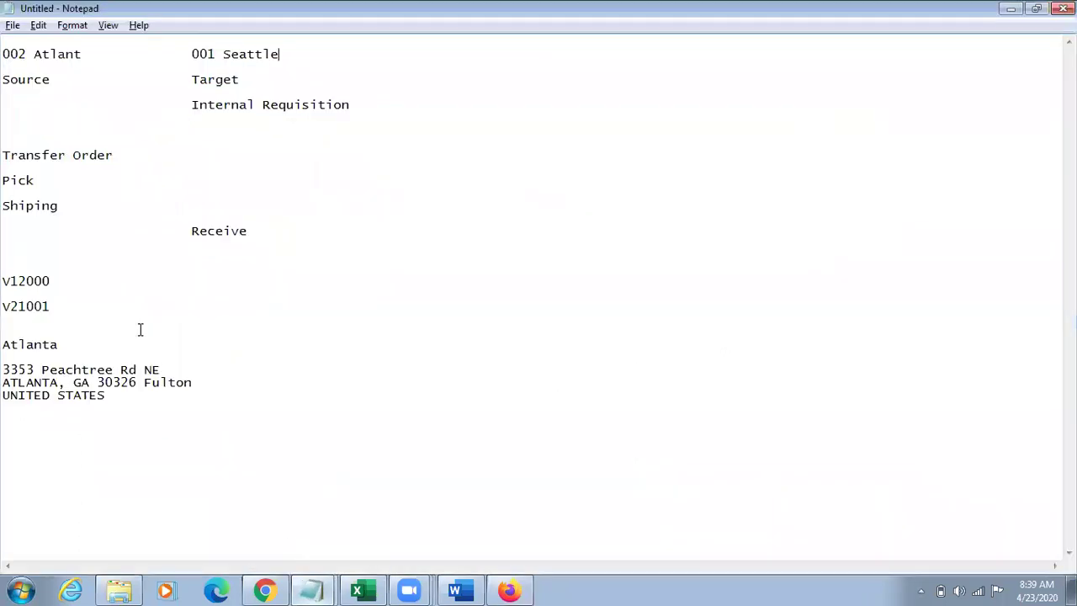
double_click(9, 283)
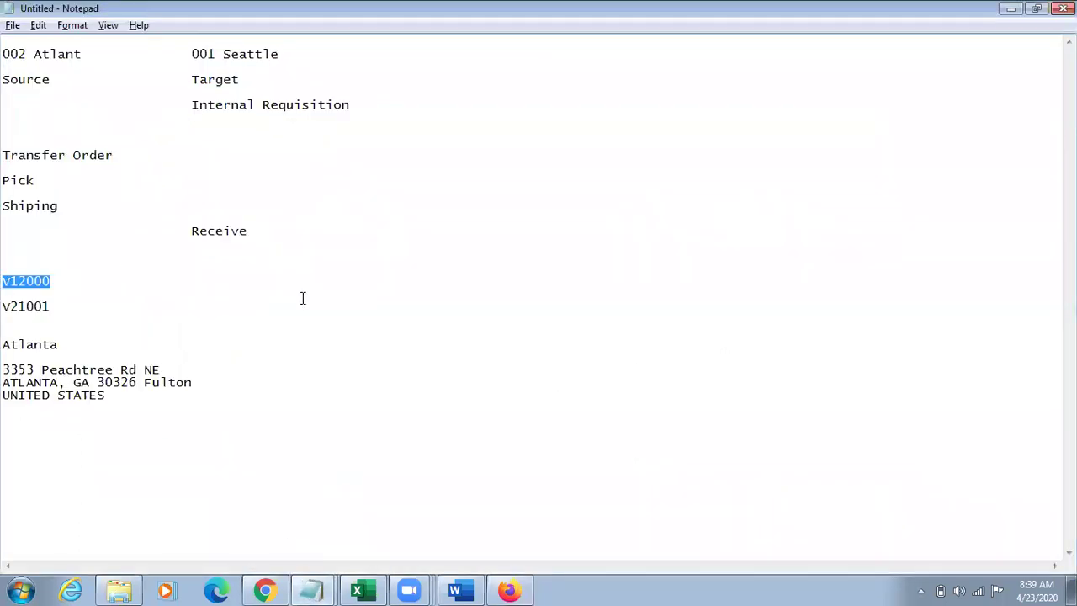
key("alt+Tab")
left_click(266, 589)
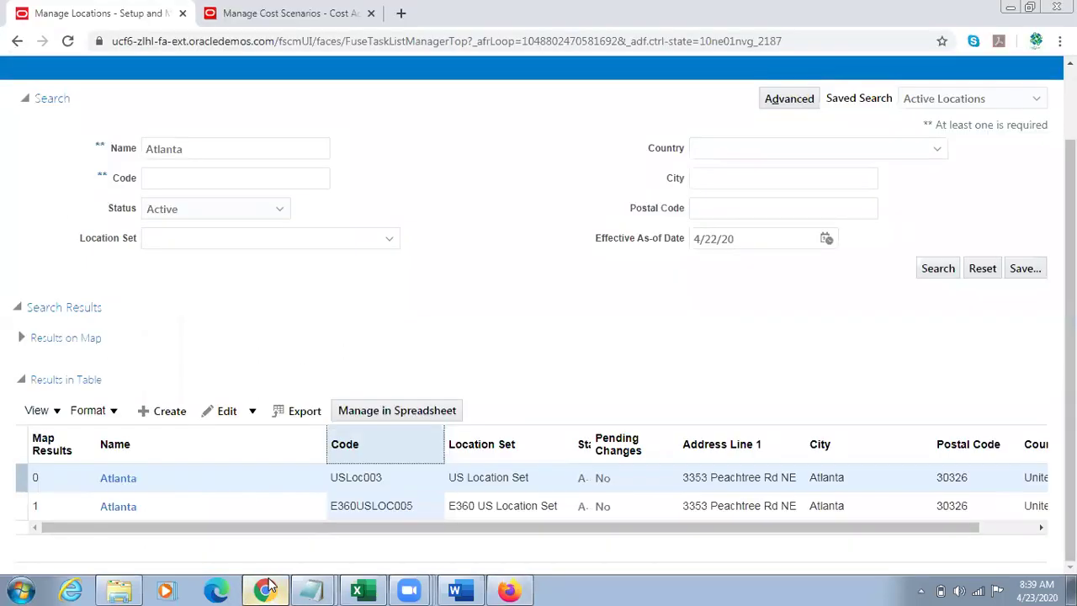
left_click(277, 14)
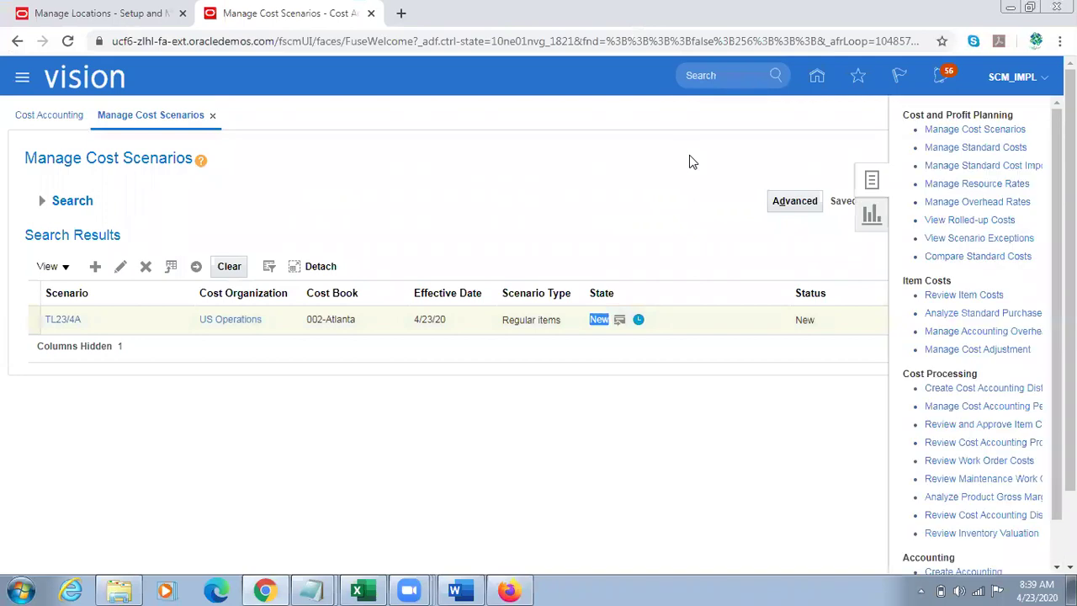
left_click(971, 149)
left_click(284, 332)
Step: Search standard costs for item V12000, which returns no results
type("V12000")
left_click(884, 362)
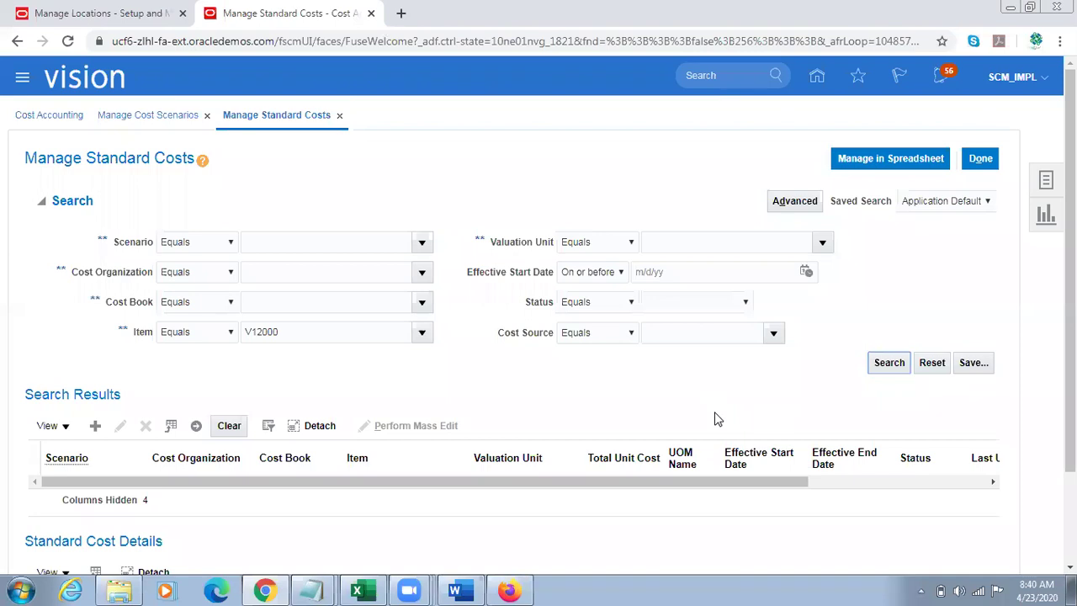
left_click(891, 370)
key("alt+Tab")
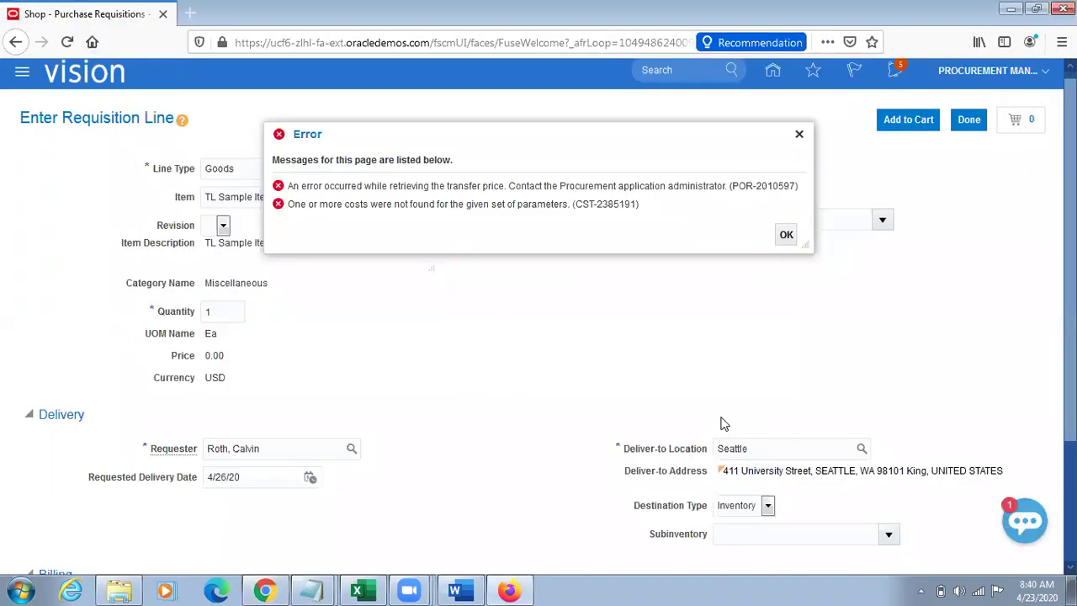
key("alt+Tab")
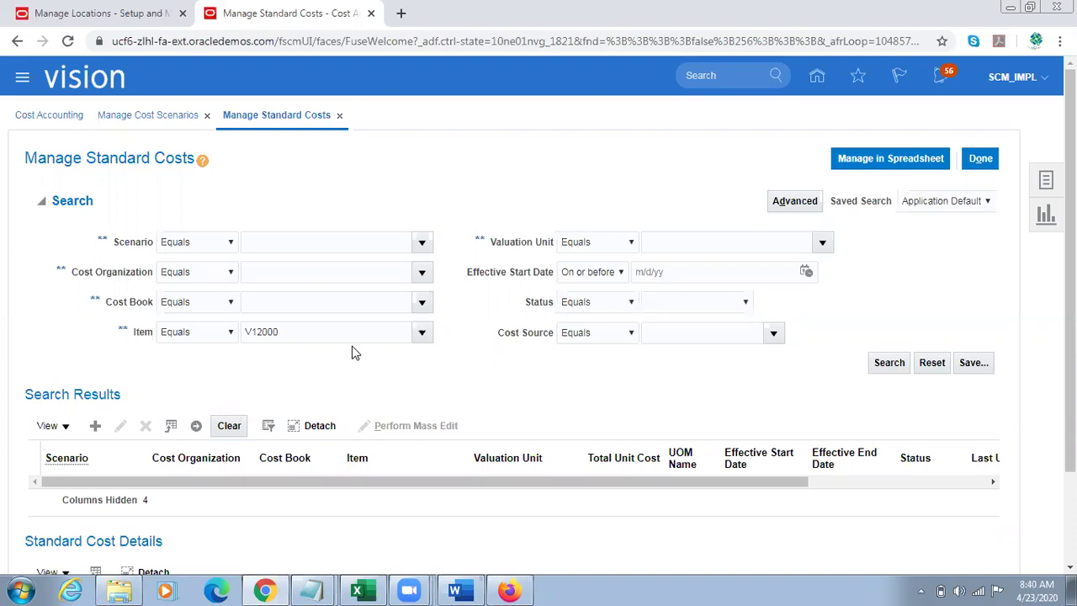
Step: Clear the V12000 item value and close Manage Standard Costs
left_click(326, 339)
double_click(326, 339)
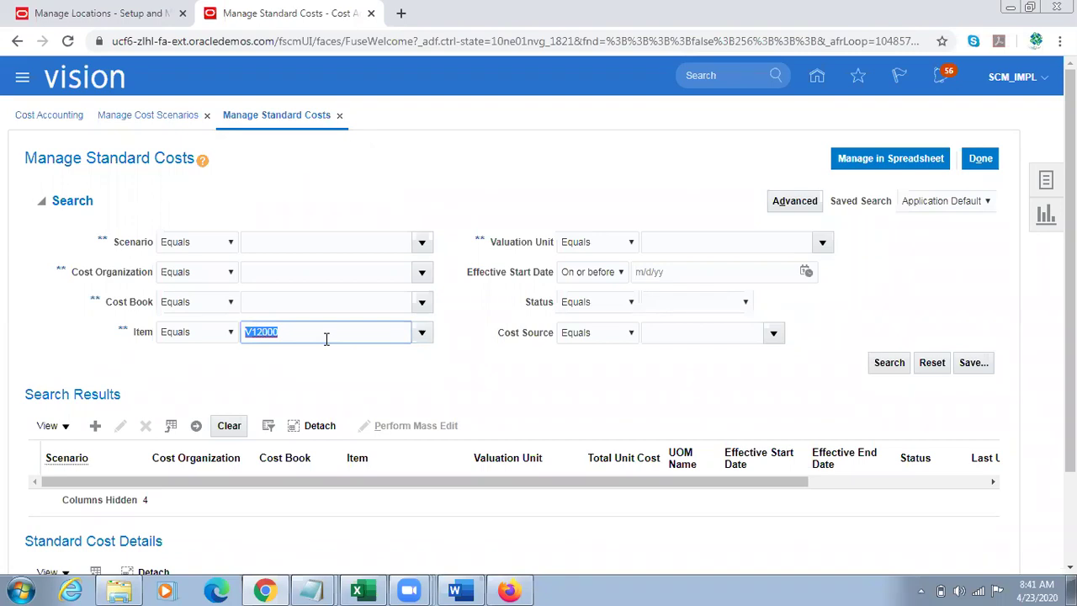
key("BackSpace")
left_click(978, 160)
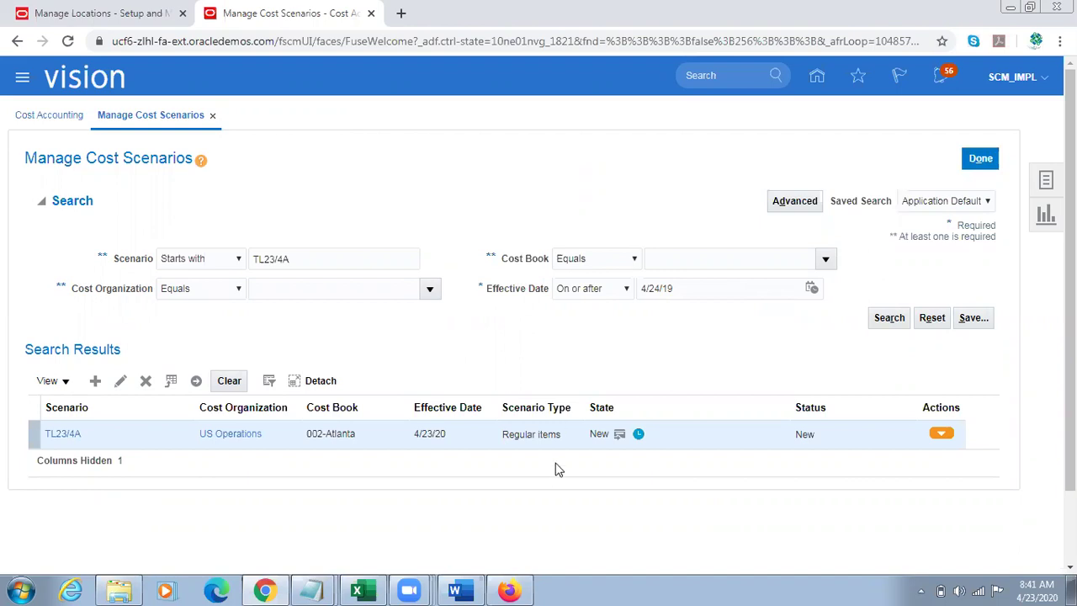
Step: Dismiss the transfer price error in the requisition window and return to the cost pages
left_click(509, 590)
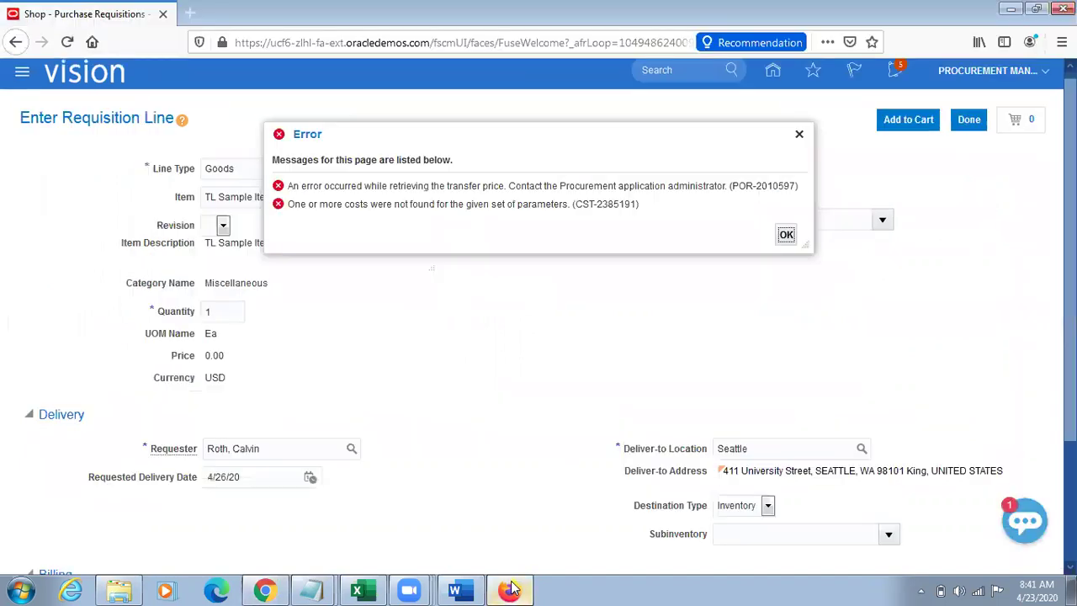
left_click(799, 134)
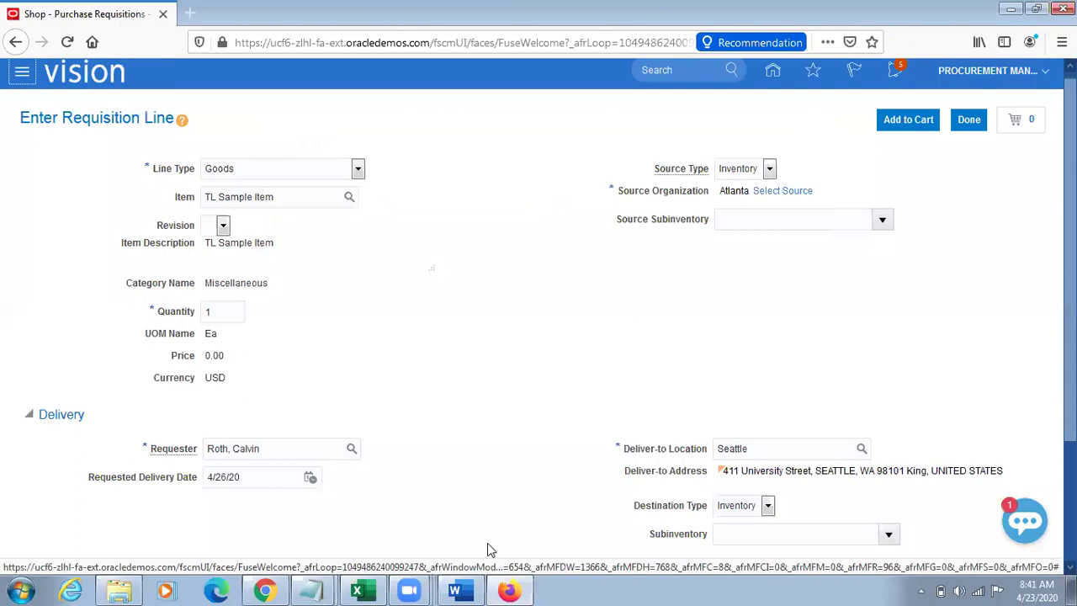
left_click(265, 590)
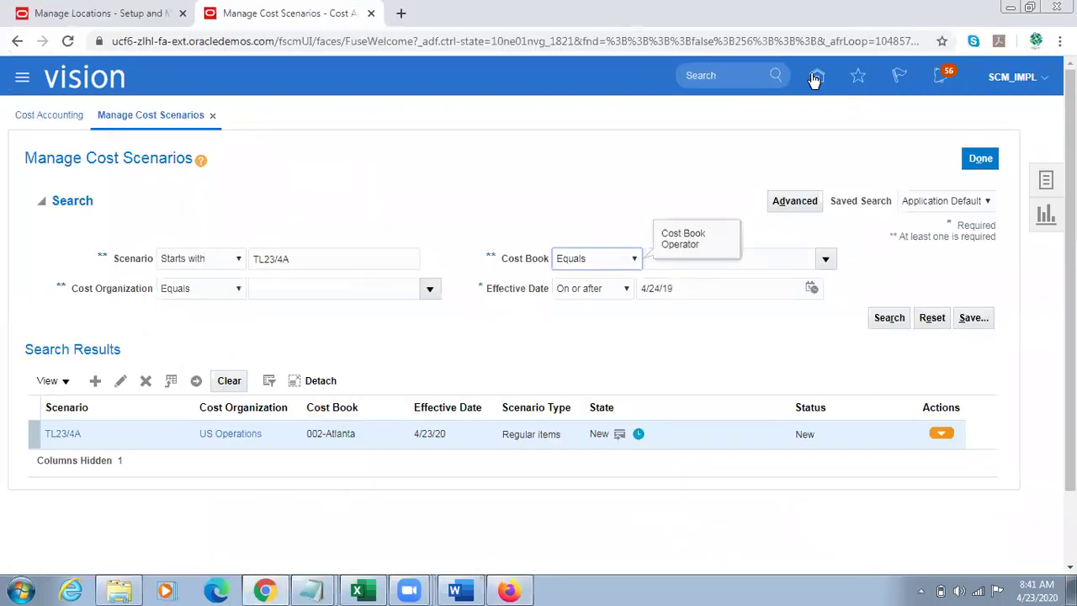
Step: Open Supply Chain Execution > Inventory Management from home and show its task list
left_click(815, 76)
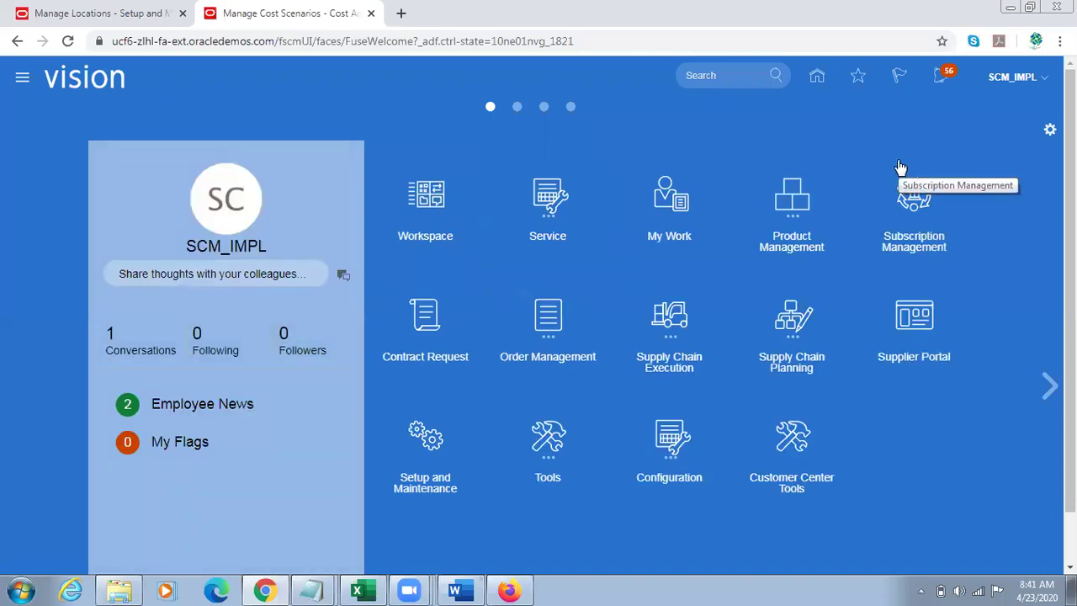
left_click(664, 334)
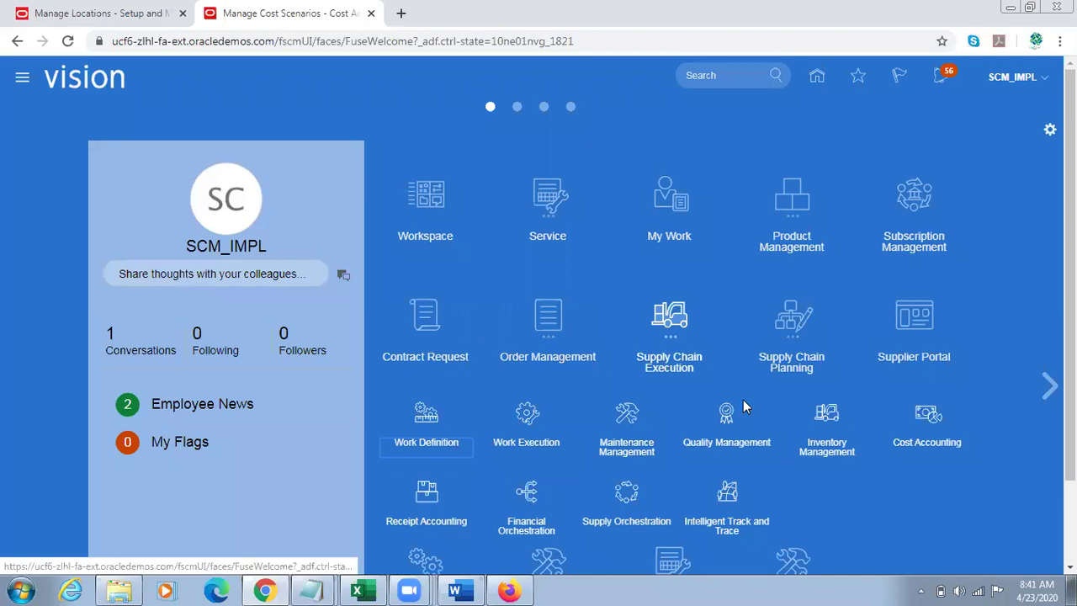
left_click(823, 432)
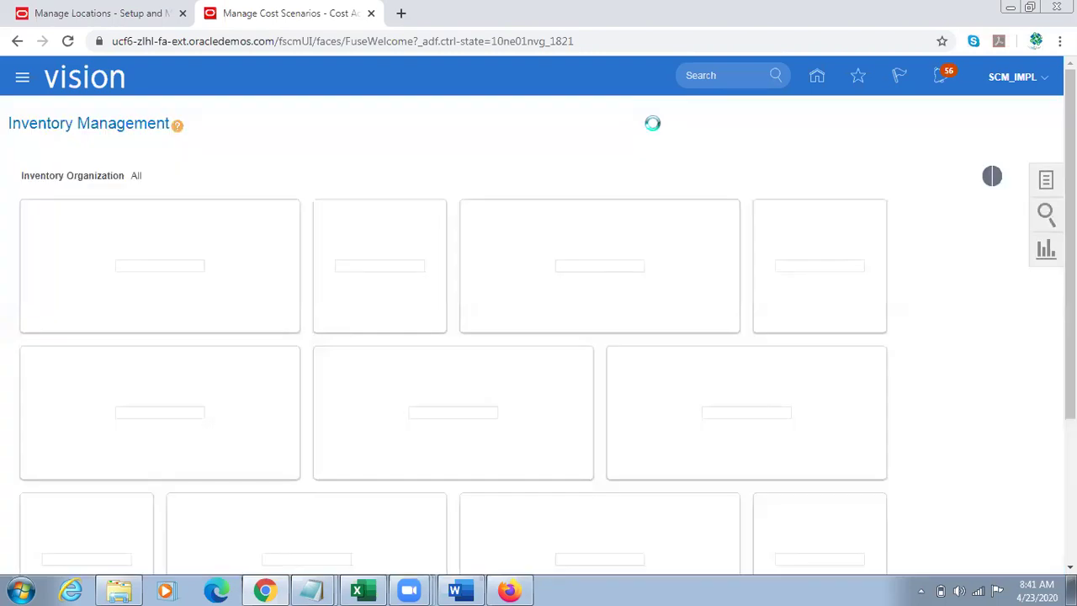
left_click(1045, 184)
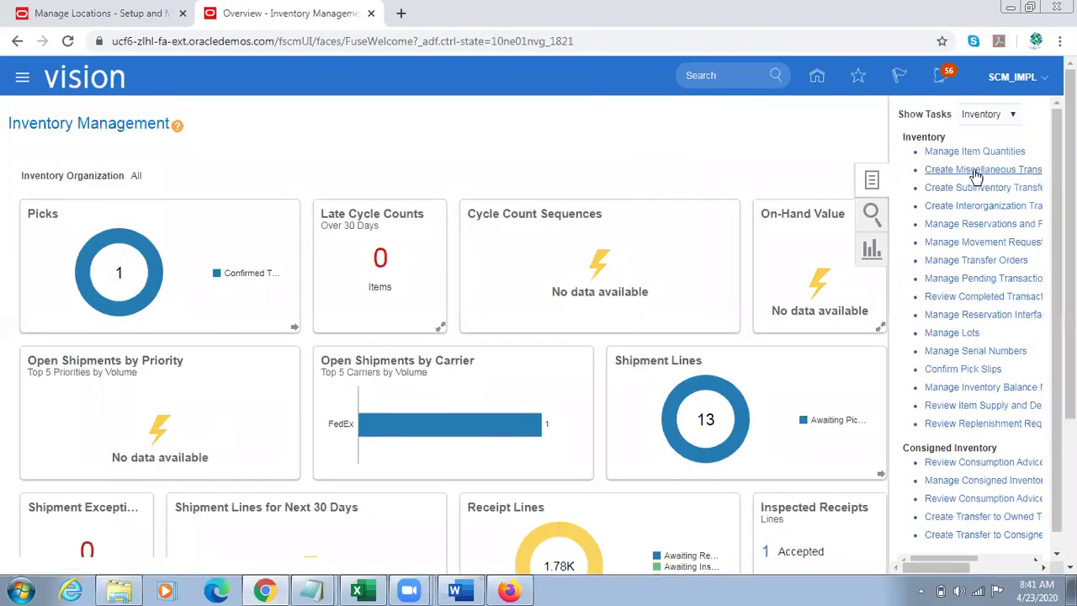
Step: Start a miscellaneous transaction in organization 002
left_click(969, 170)
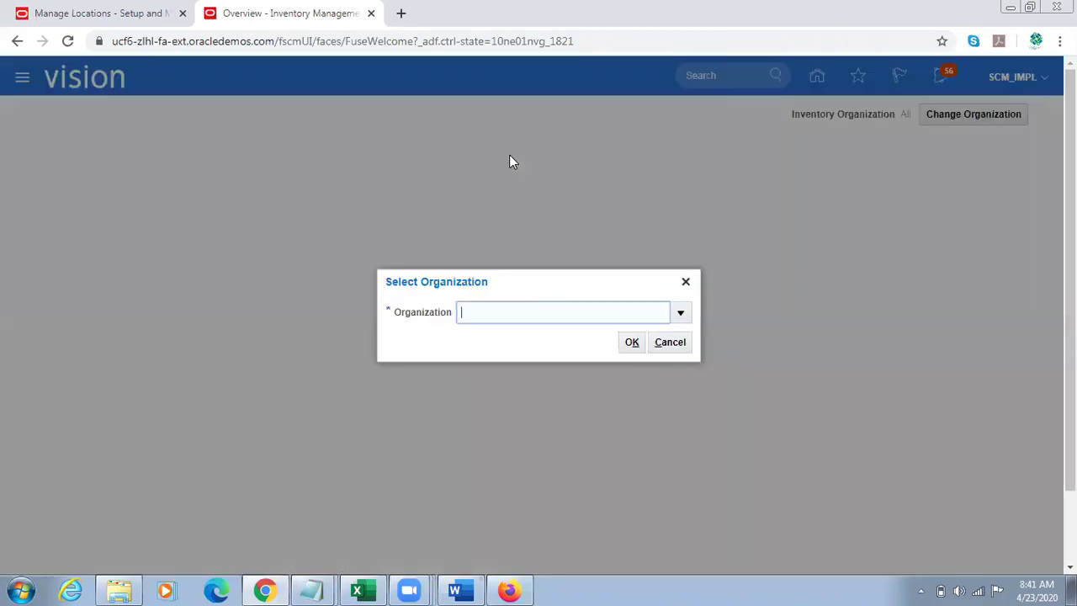
type("001")
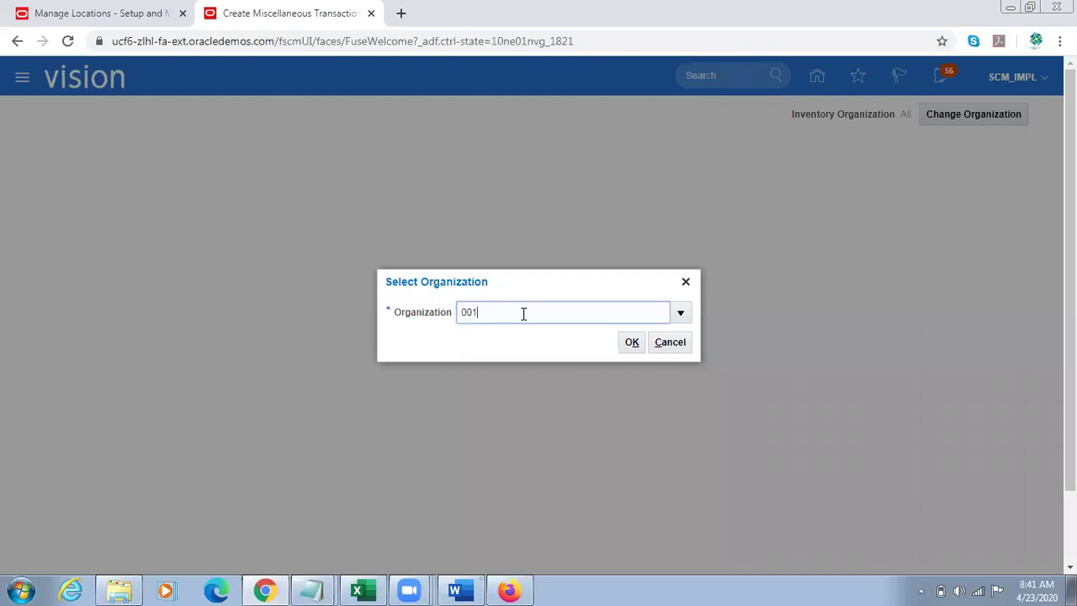
key("BackSpace")
type("2")
left_click(630, 341)
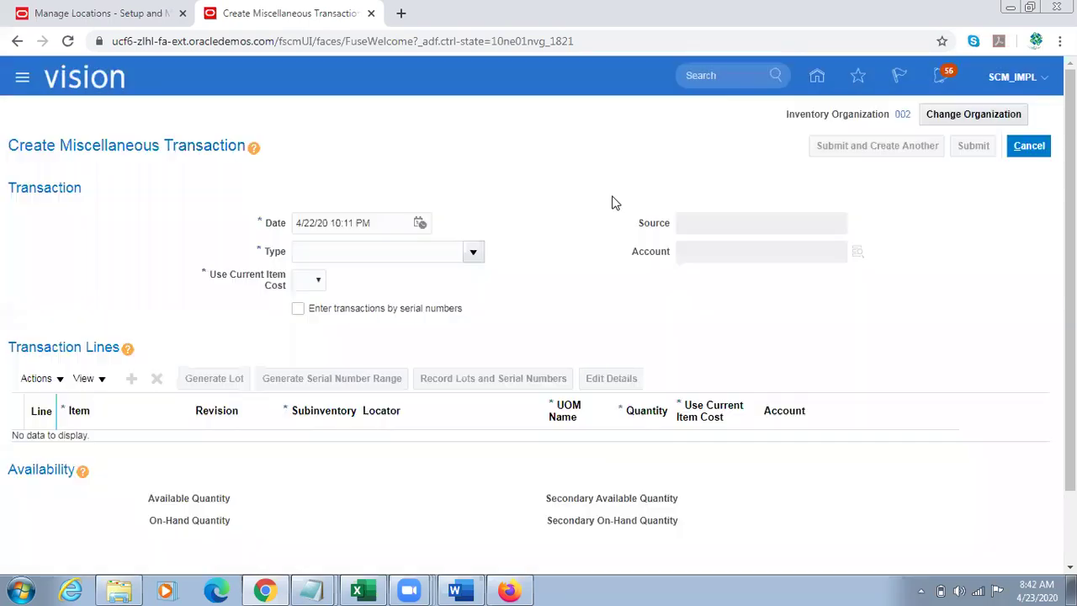
Step: Set type Miscellaneous Receipt with Use Current Item Cost No, and add a blank line
left_click(472, 251)
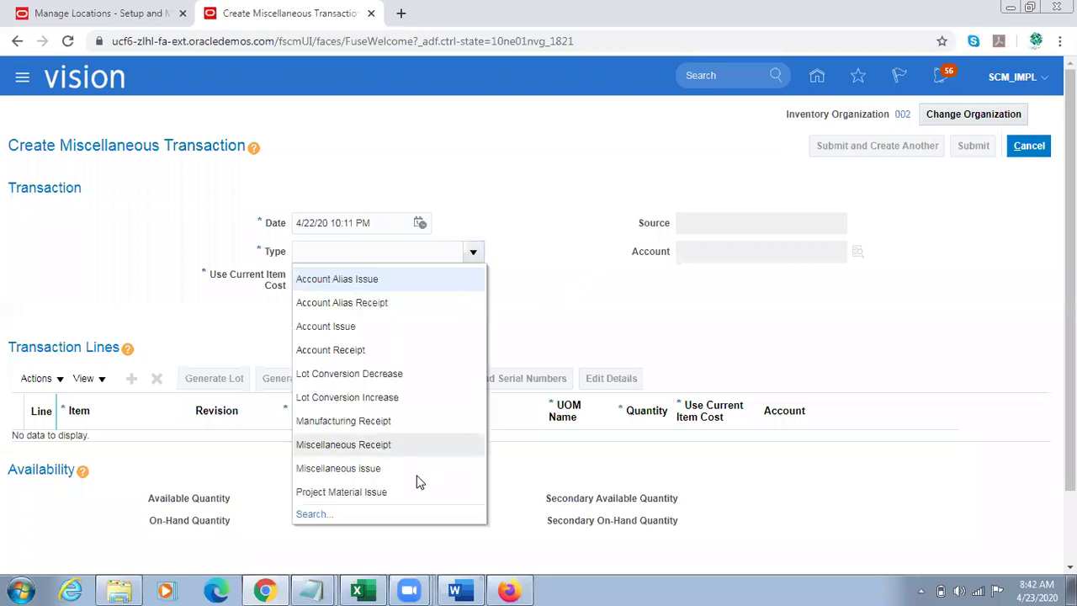
left_click(373, 444)
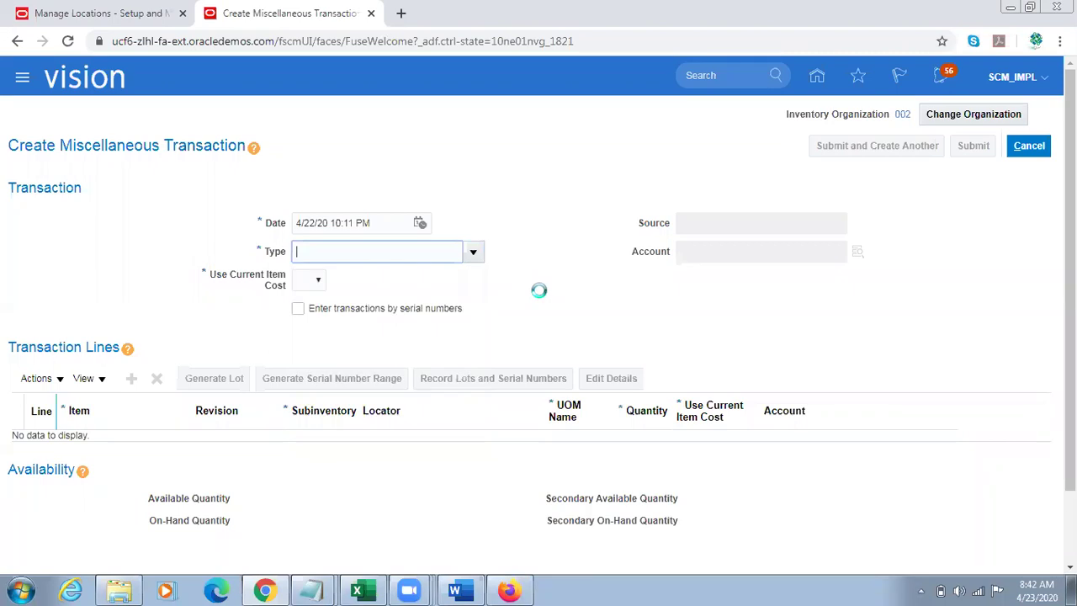
left_click(319, 280)
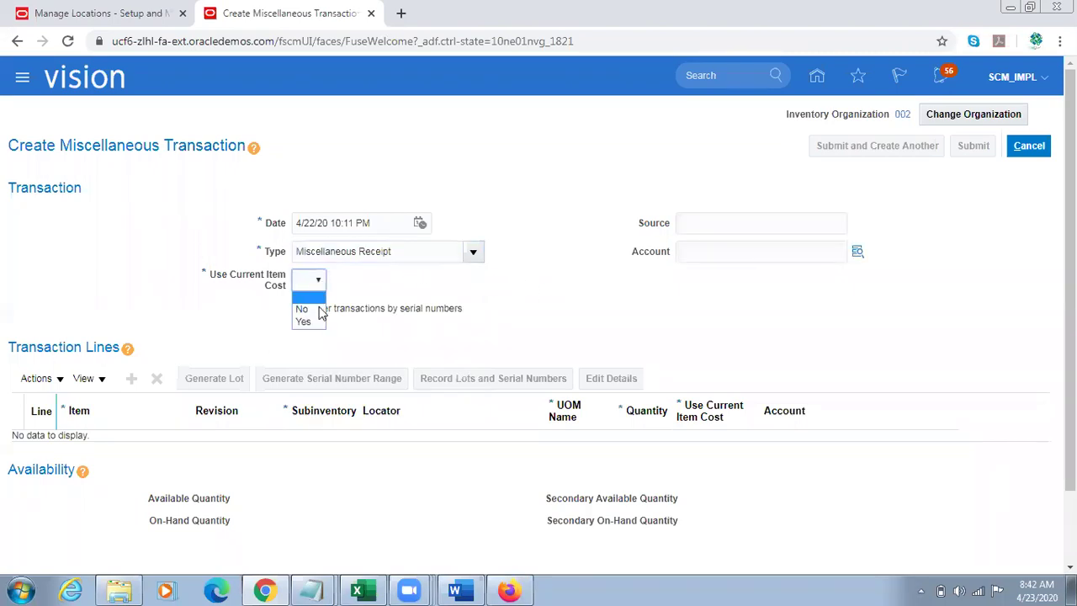
left_click(305, 309)
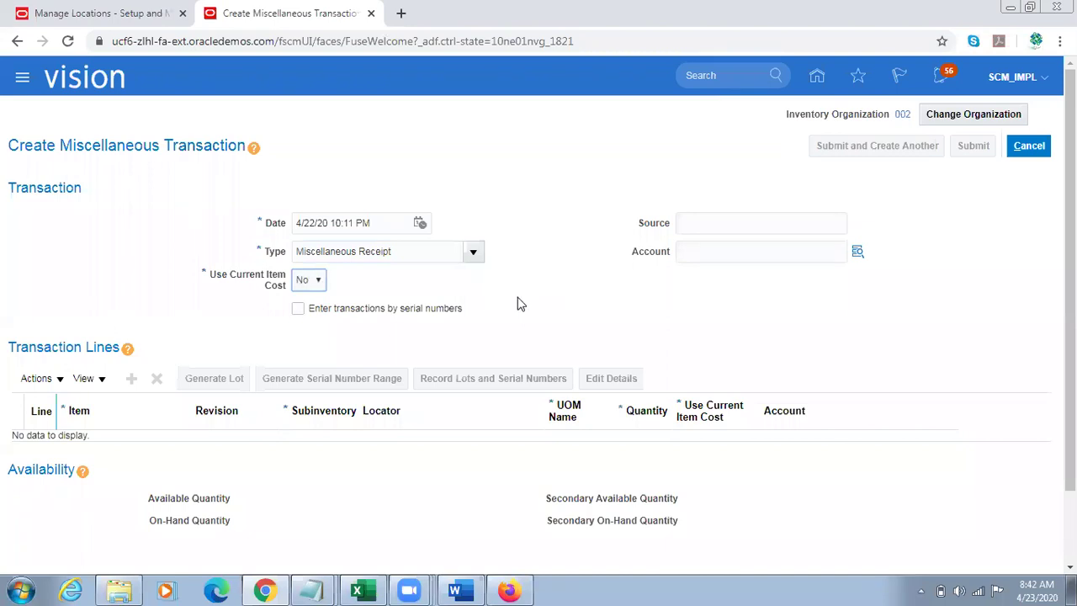
left_click(132, 380)
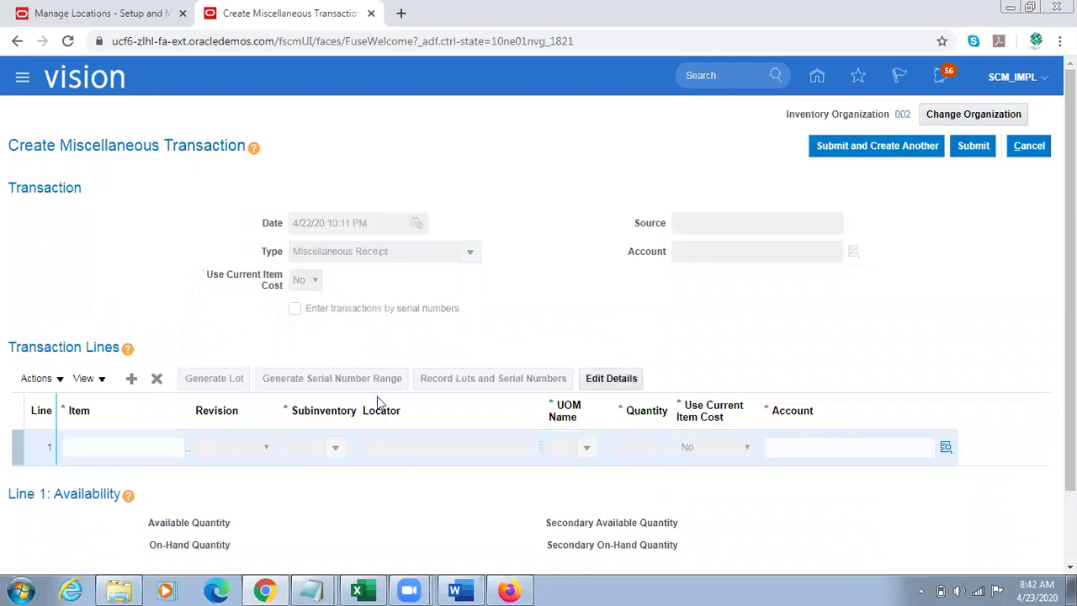
Step: Fill line 1 with item TL Sample Item, subinventory Stores and quantity 500
left_click(108, 454)
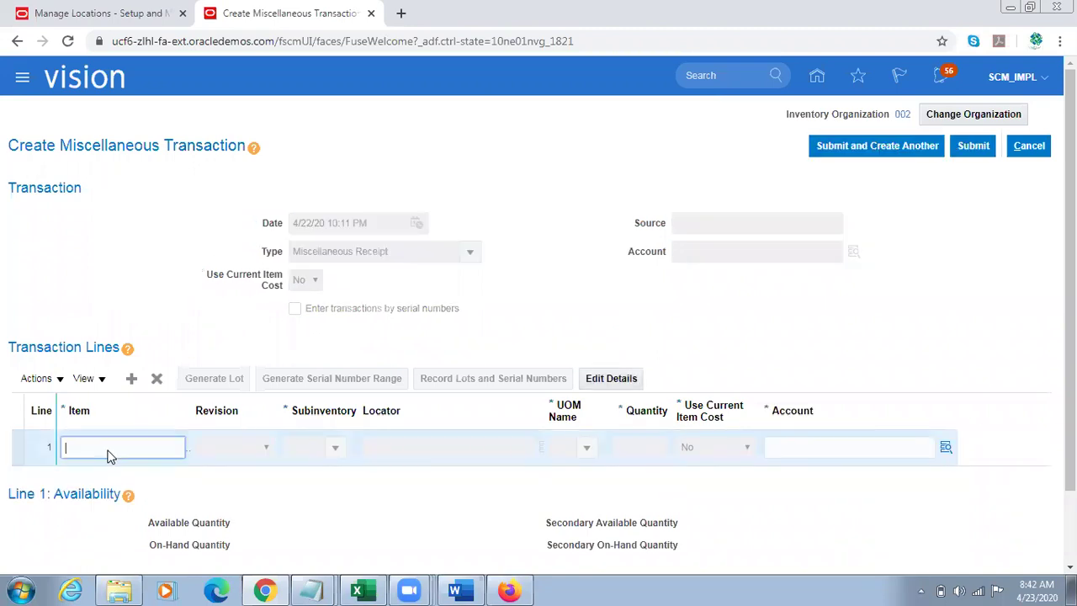
type("TL Sample Item")
key("Tab")
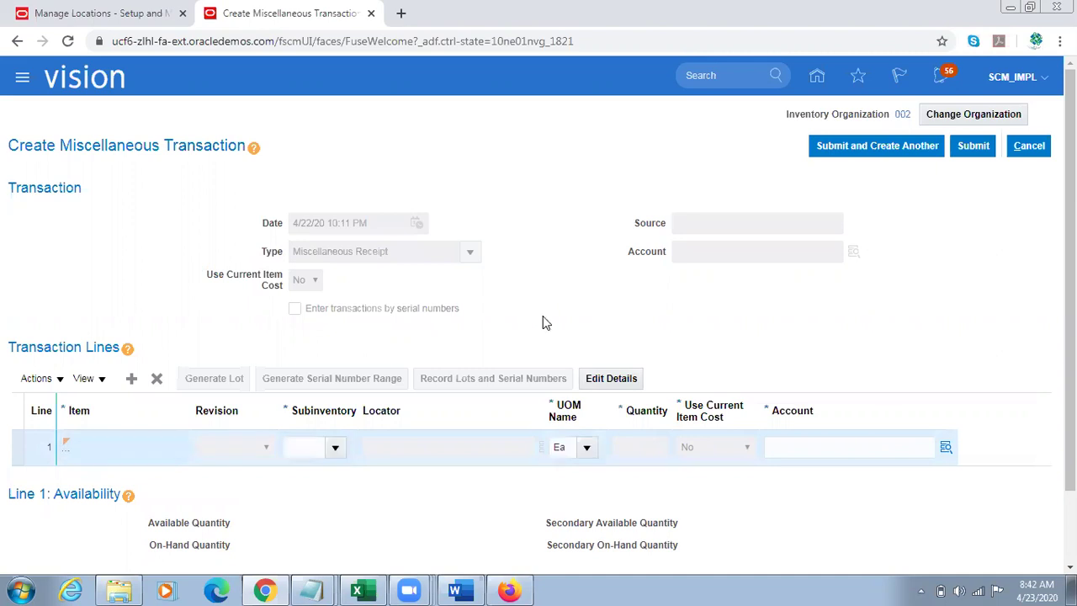
left_click(309, 446)
type("Stores")
key("Tab")
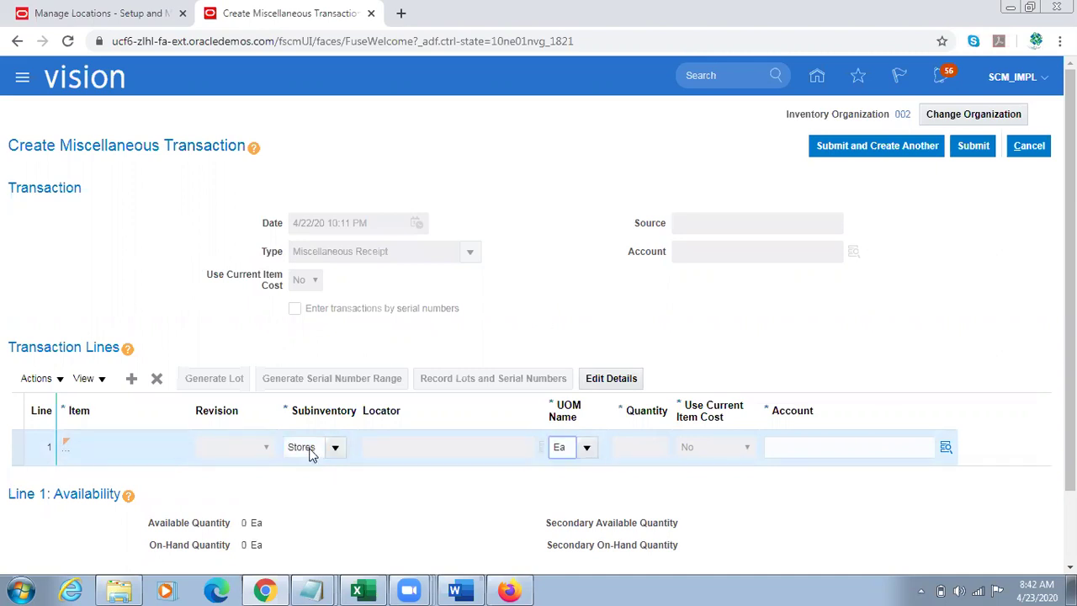
key("Tab")
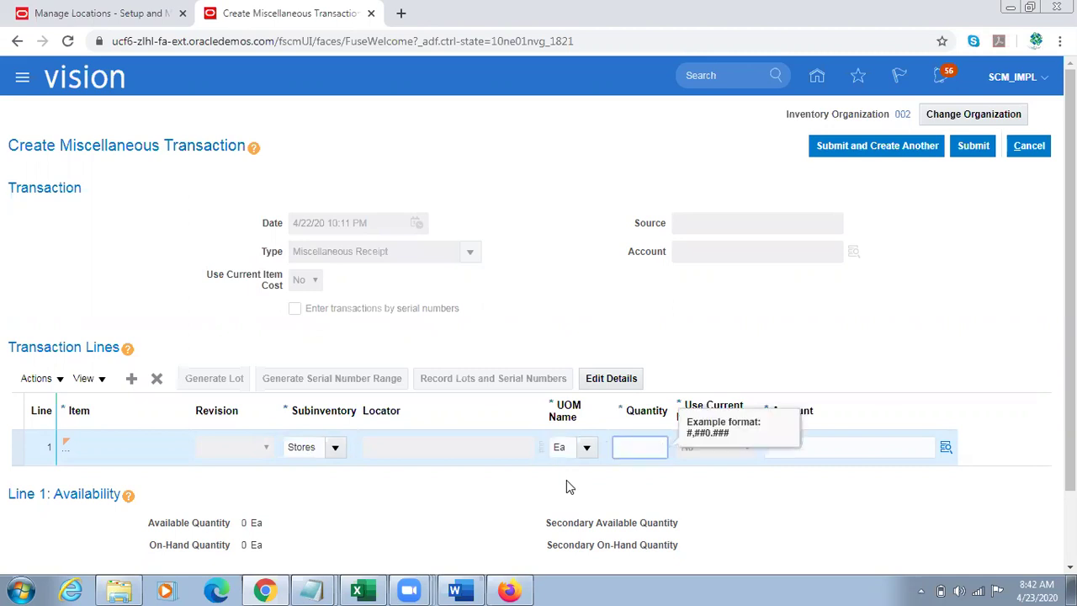
type("500")
key("Tab")
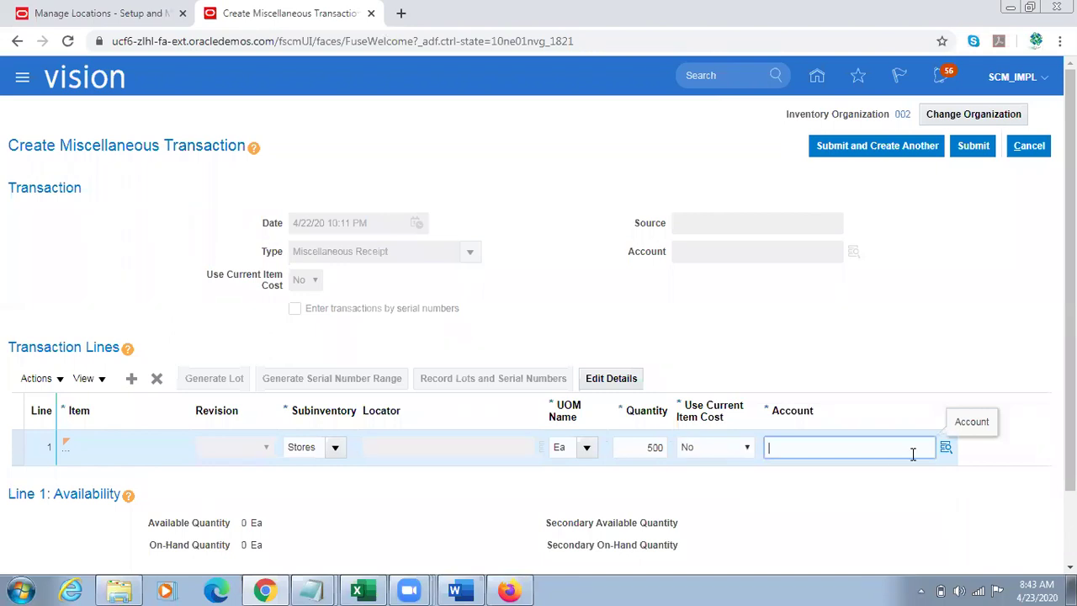
Step: Set the line's account to 101.10.11501.000.000.000 through the account search
left_click(945, 447)
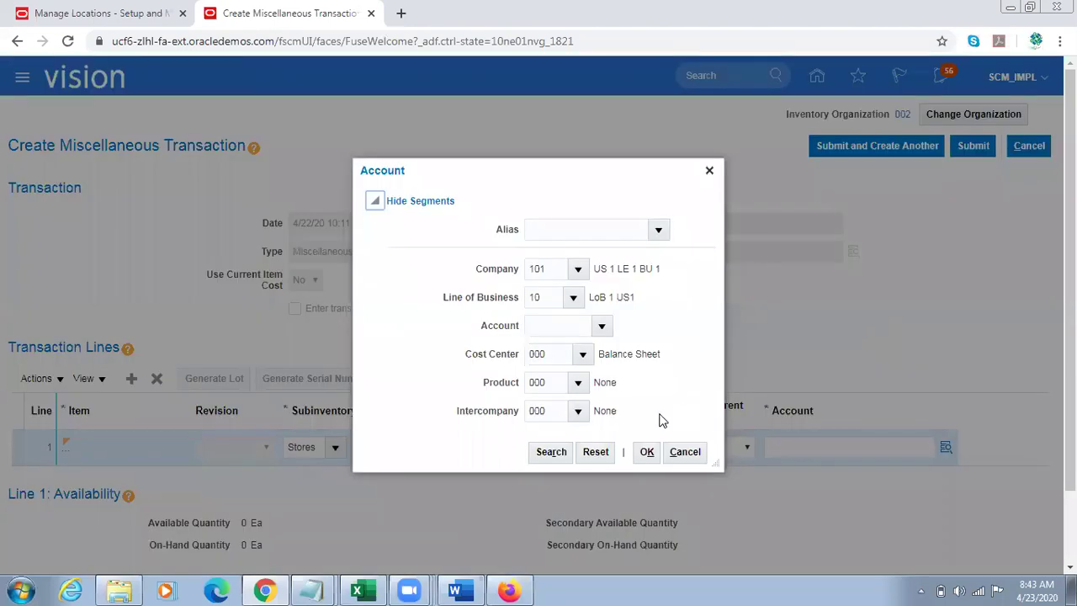
left_click(553, 453)
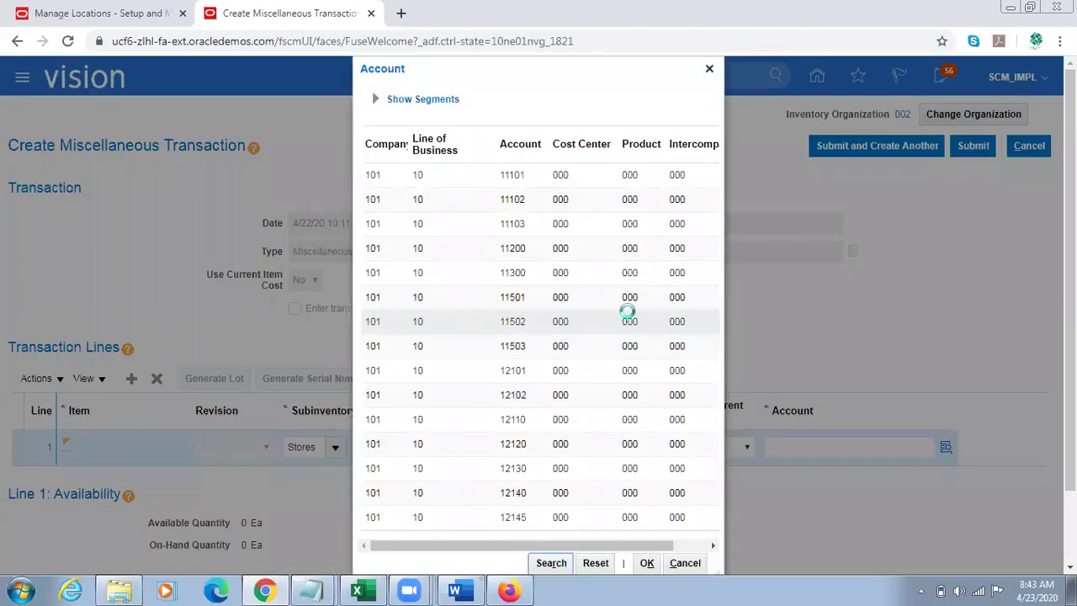
left_click(603, 300)
left_click(646, 563)
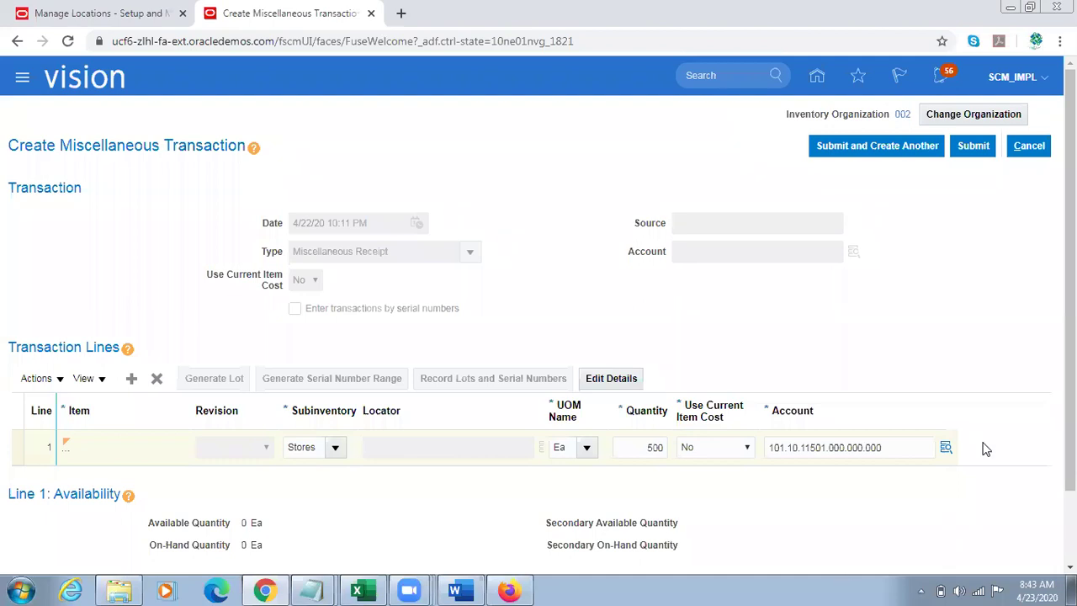
left_click_drag(1070, 294, 1070, 326)
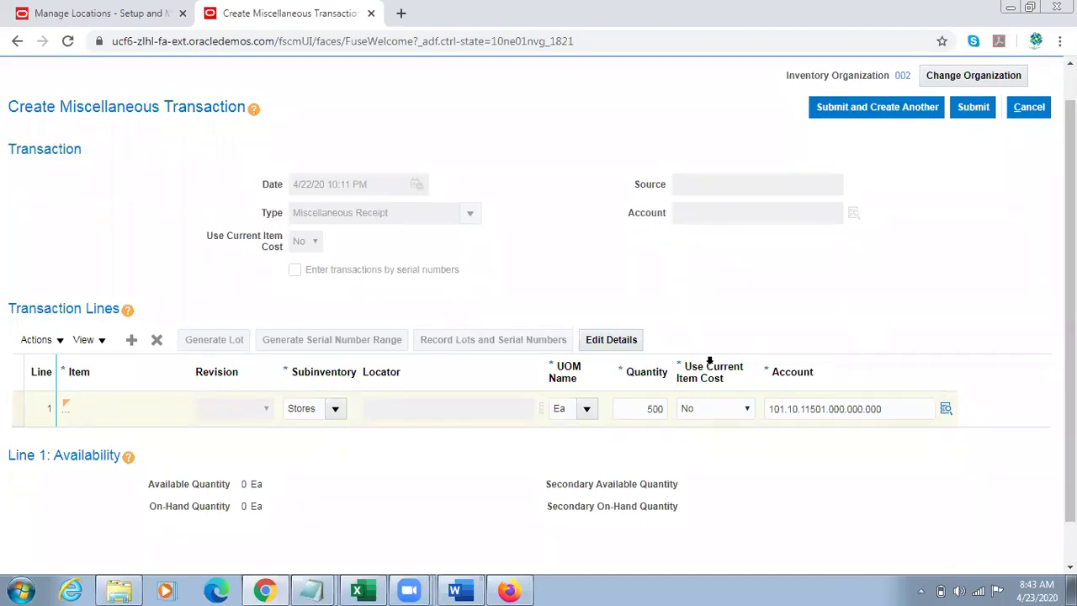
Step: Show the Unit Cost(USD) column on the transaction lines and bring up line 1's cost details
left_click(99, 340)
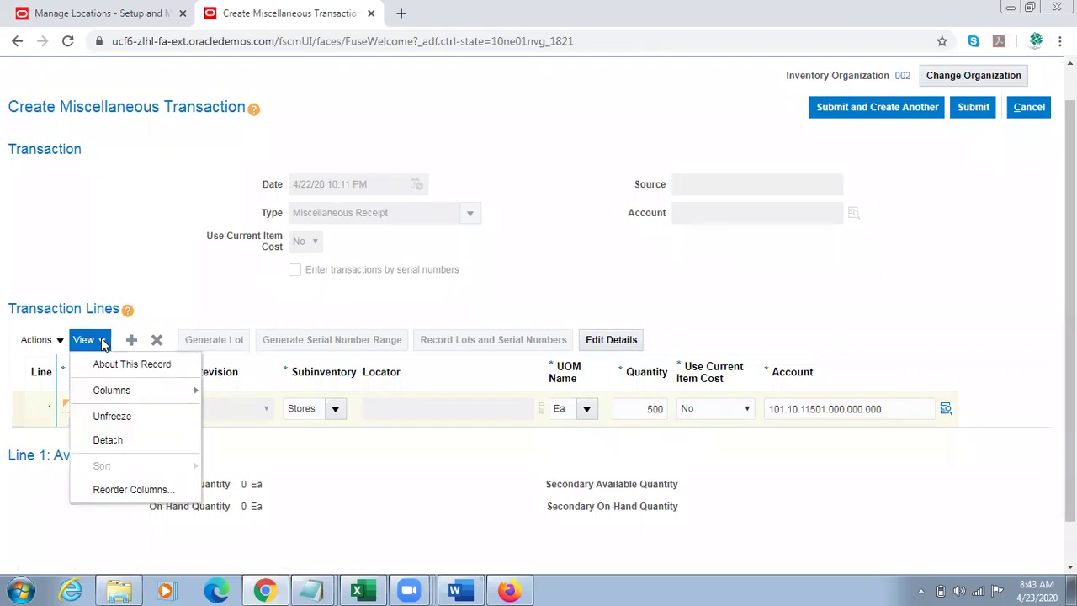
mouse_move(144, 395)
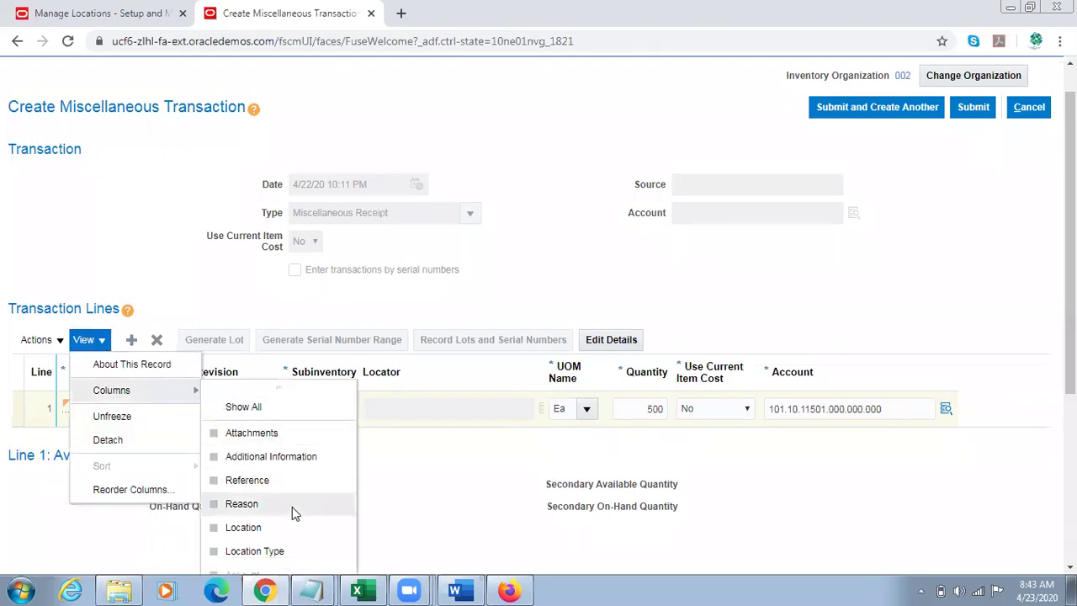
scroll(292, 506, "down", 3)
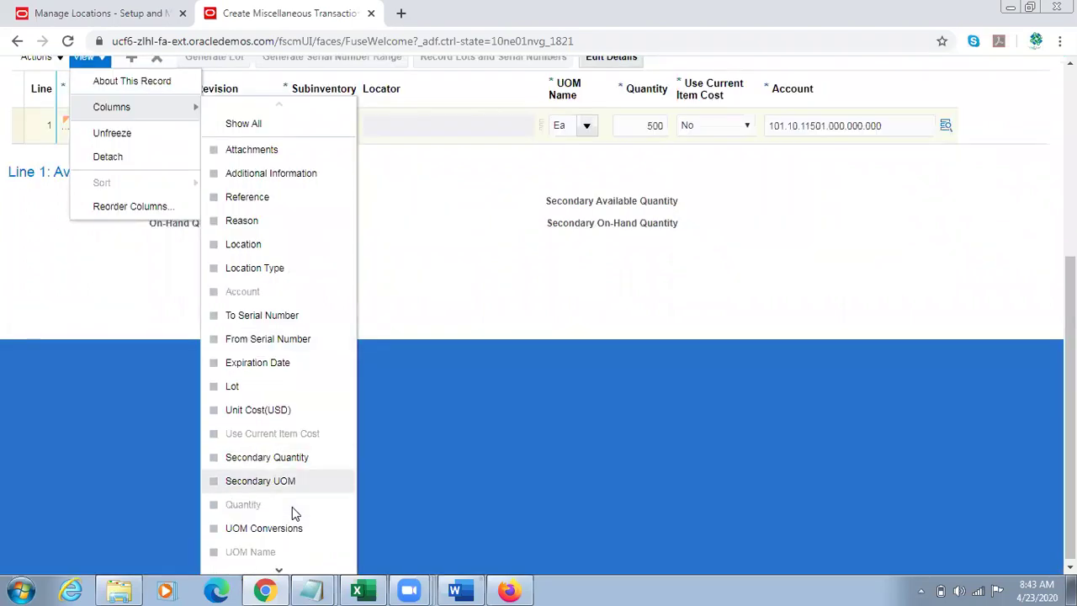
scroll(292, 506, "down", 3)
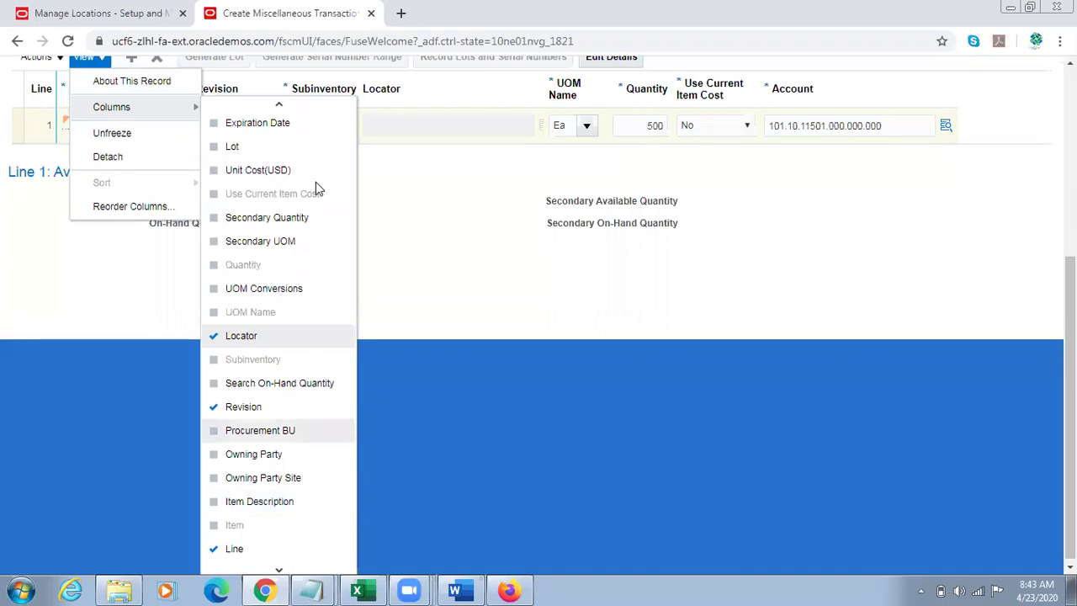
scroll(266, 168, "up", 3)
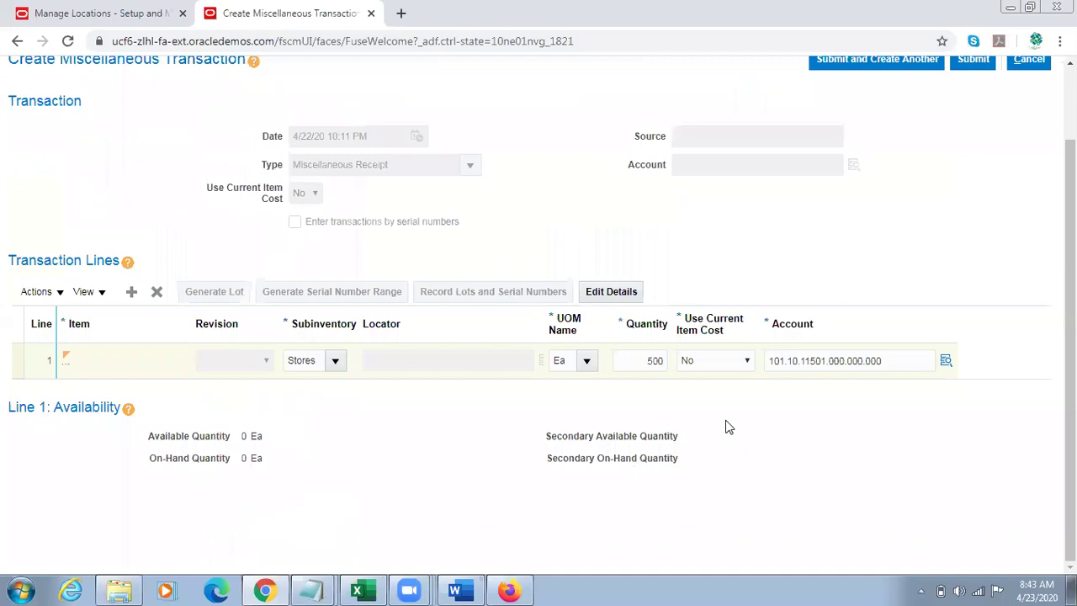
left_click(808, 362)
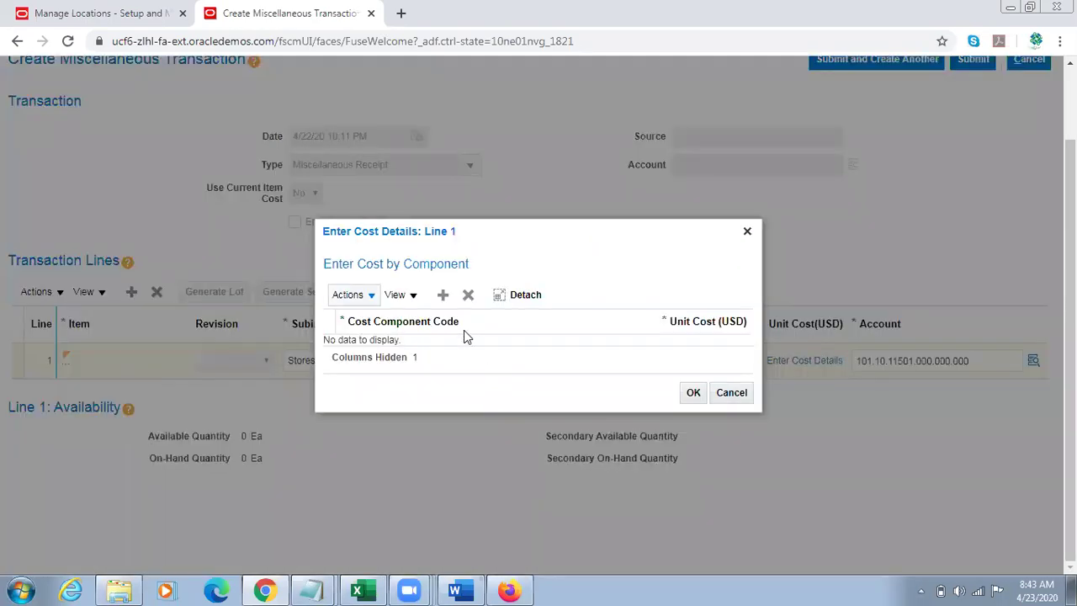
Step: Add an Item price cost component of 100 USD for line 1
left_click(442, 294)
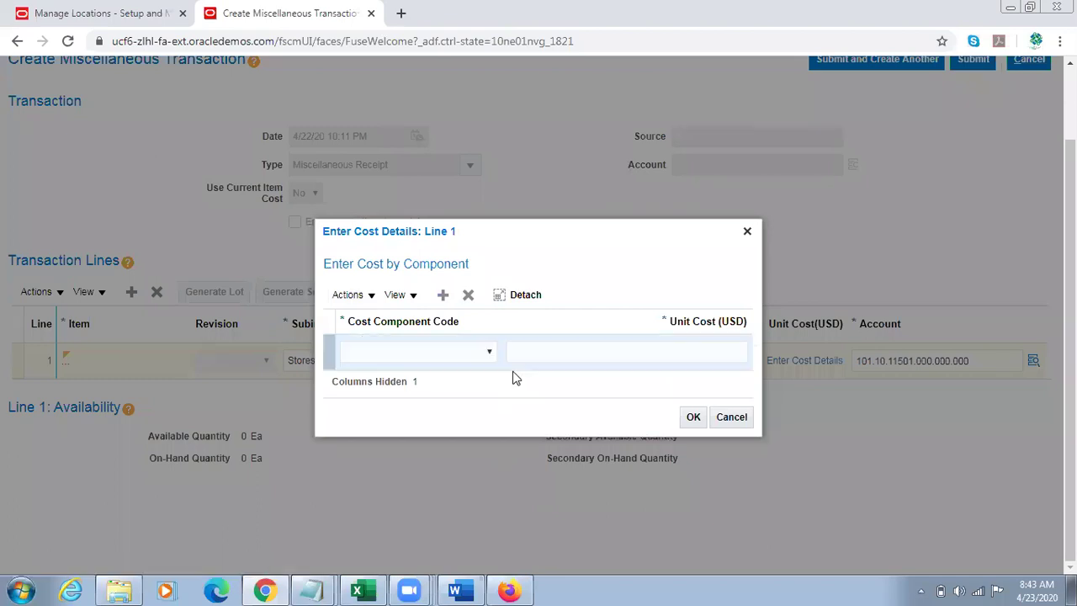
left_click(486, 340)
left_click(432, 358)
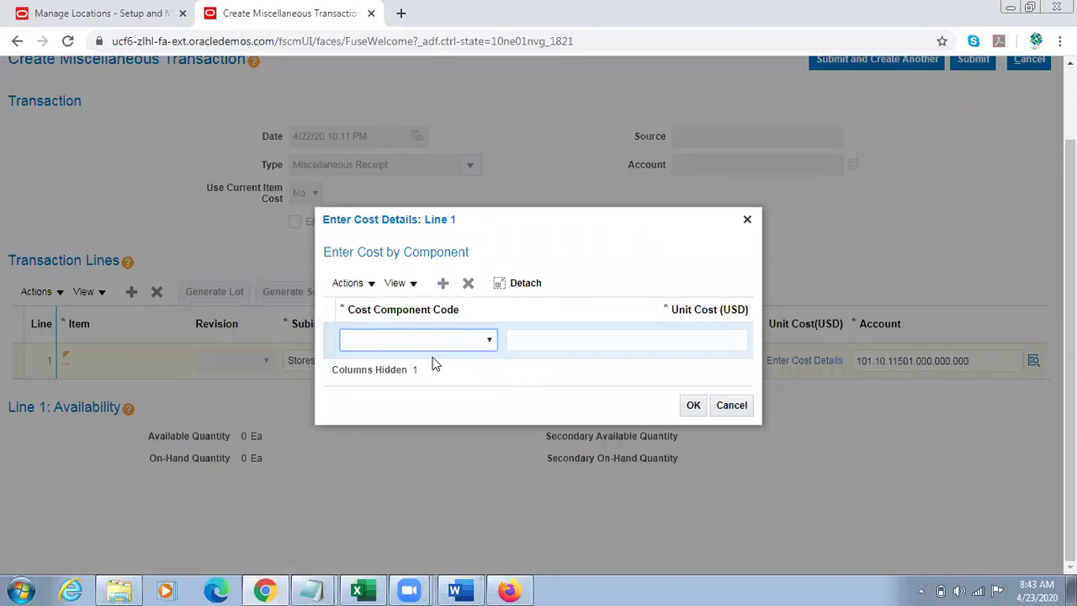
left_click(428, 363)
left_click(566, 348)
type("100")
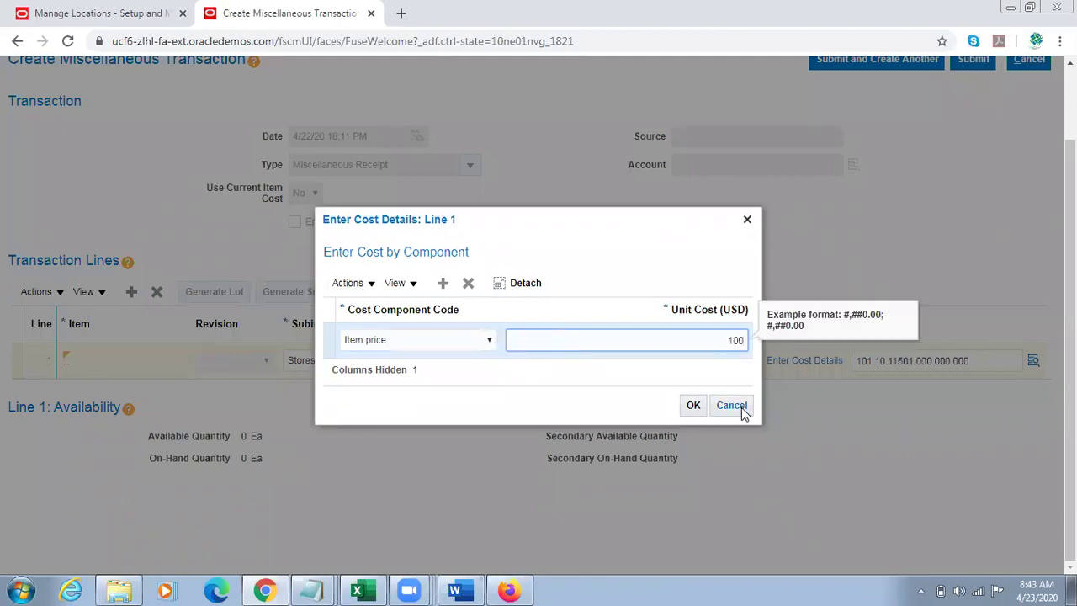
left_click(693, 405)
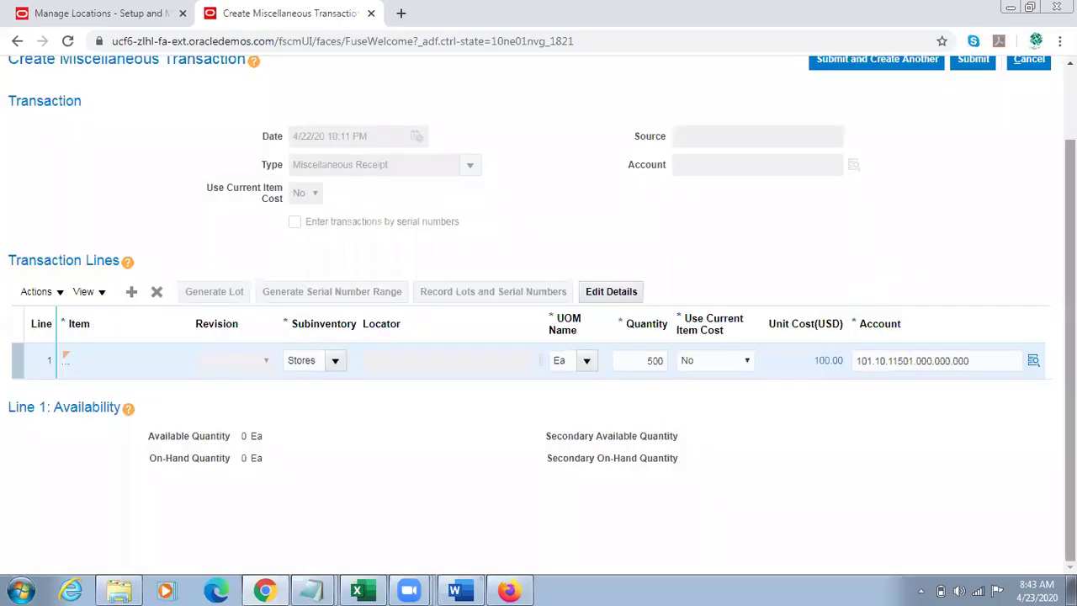
left_click_drag(1070, 286, 1070, 212)
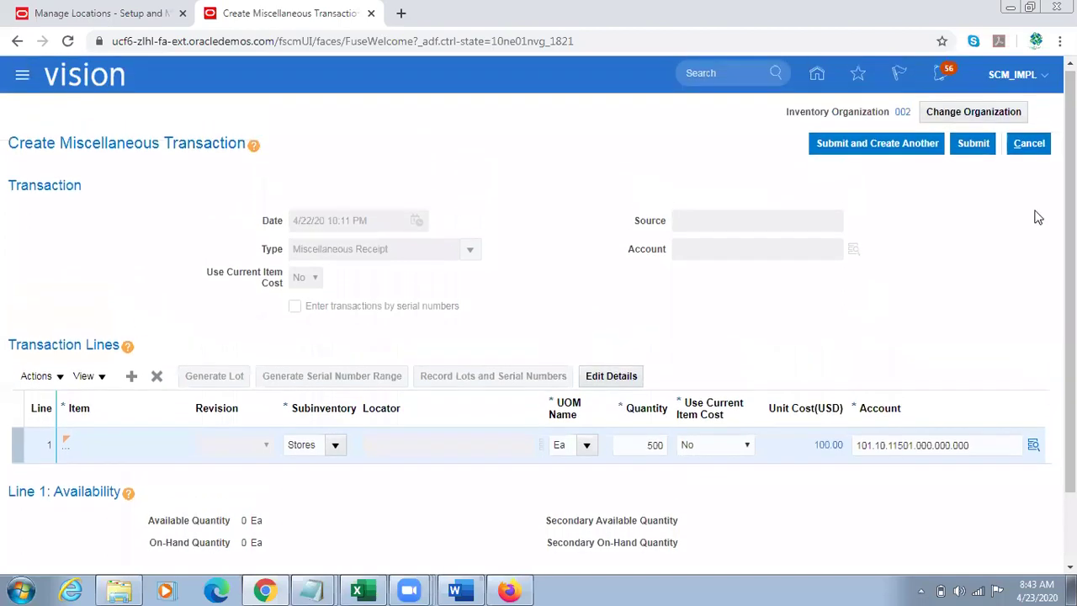
Step: Submit the 500-unit miscellaneous receipt, acknowledge the confirmation, and return to the requisition window
left_click(974, 148)
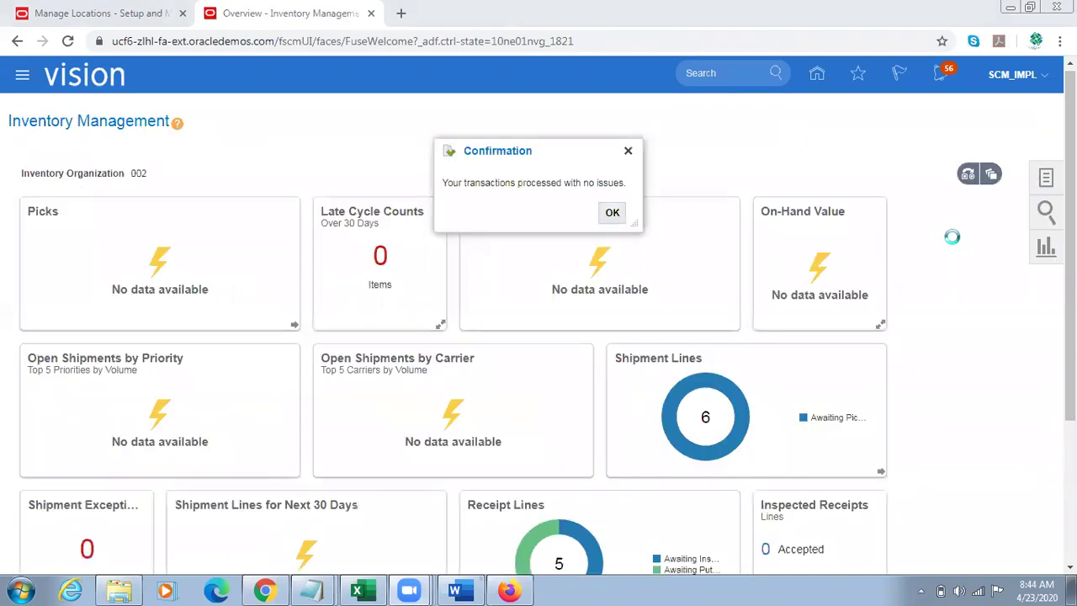
left_click(613, 212)
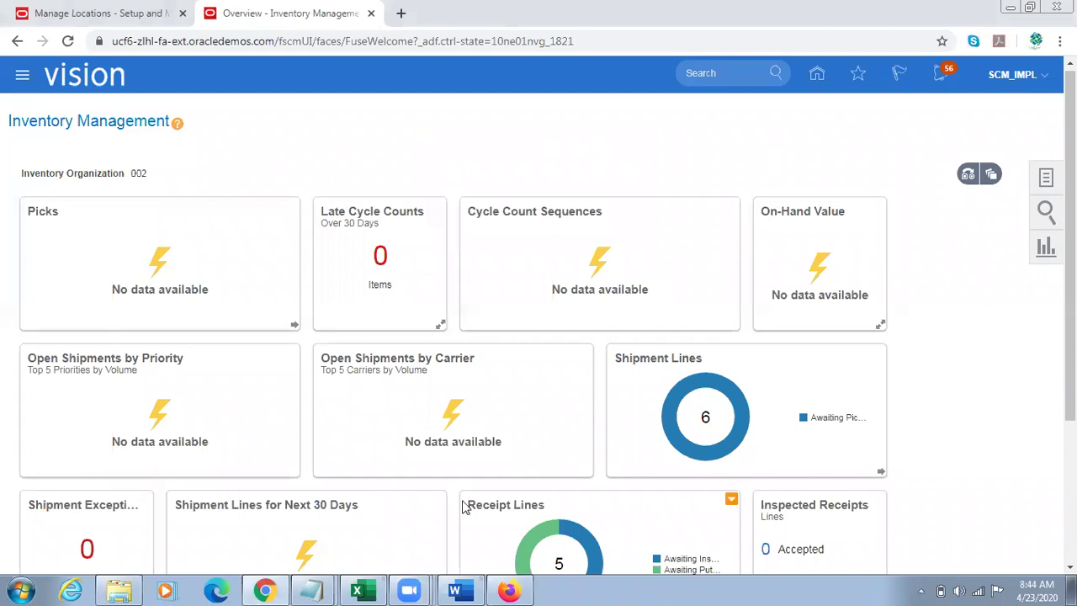
left_click(508, 589)
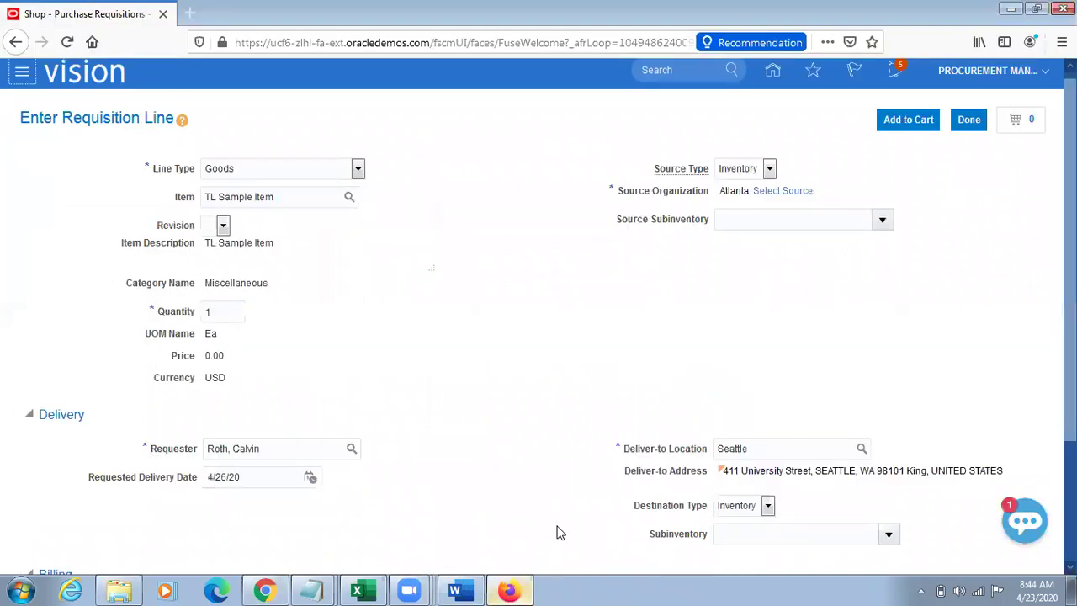
Step: Start a new requisition line for TL Sample Item and dismiss the transfer-price error
left_click(967, 119)
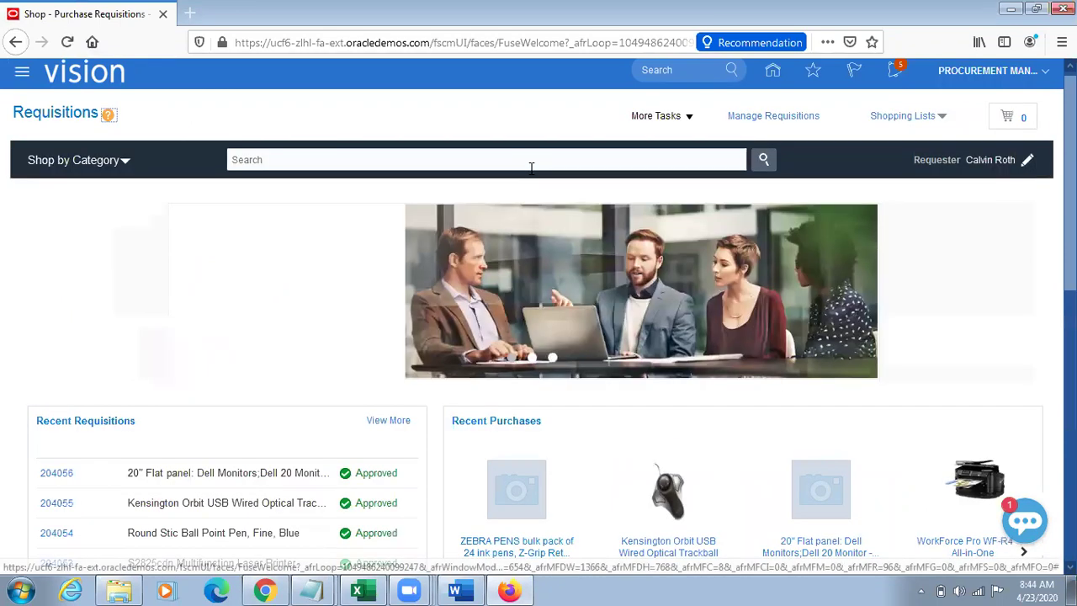
left_click(683, 117)
left_click(679, 142)
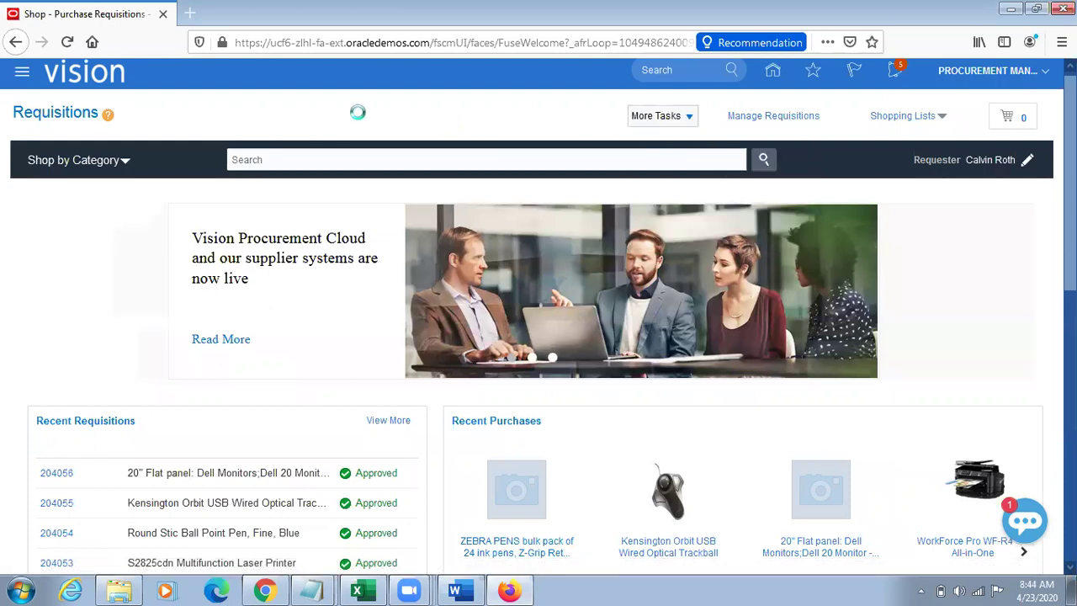
left_click(259, 193)
type("TL Sample Item")
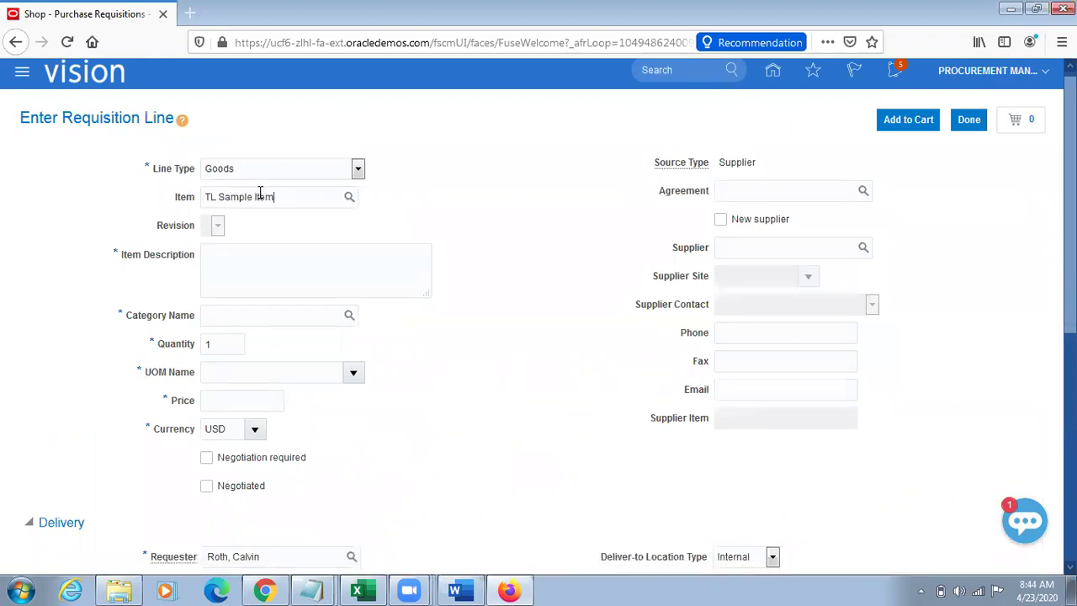
key("Tab")
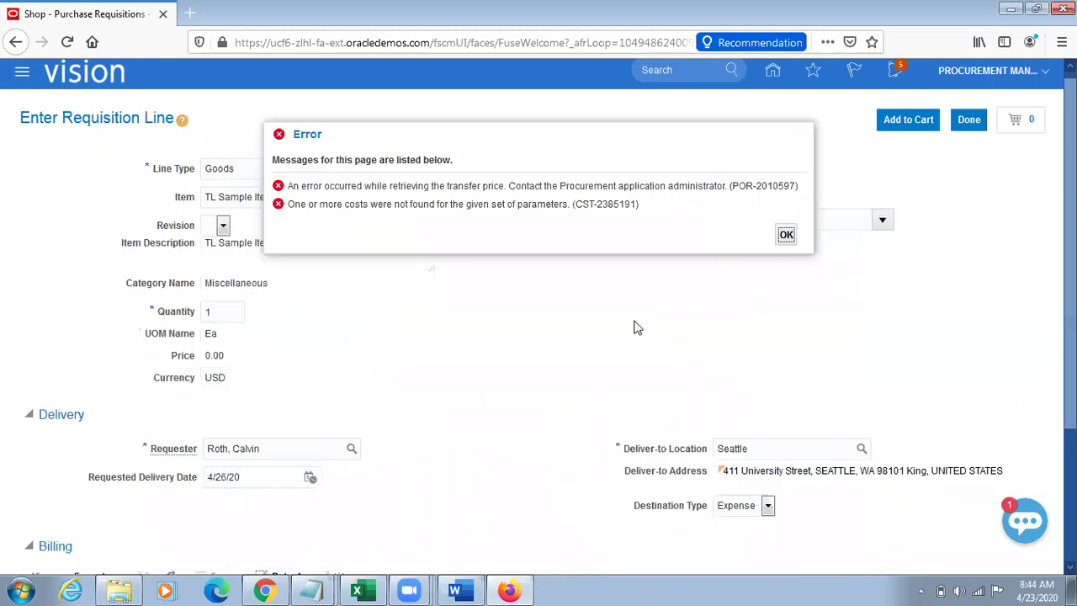
left_click(787, 235)
Step: Select Atlanta as the supply source organization, confirming it twice
left_click(783, 190)
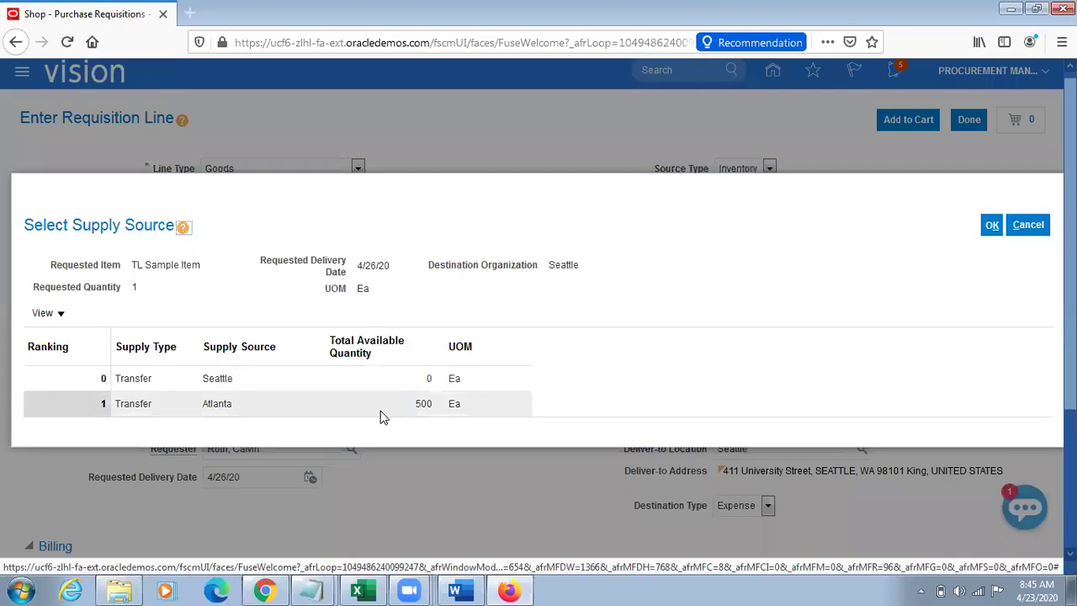
left_click(388, 408)
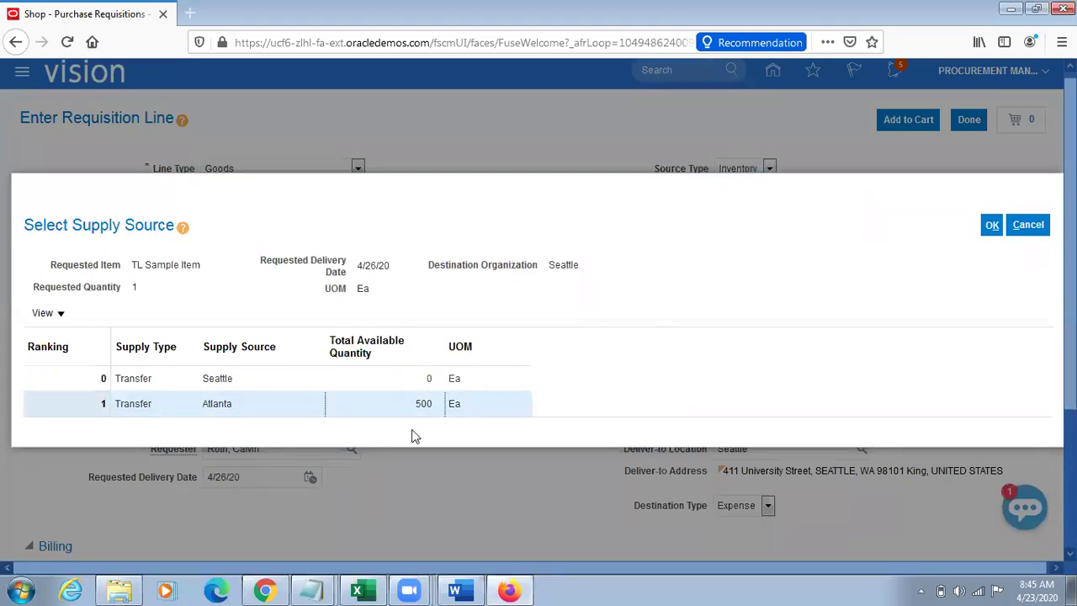
left_click(990, 225)
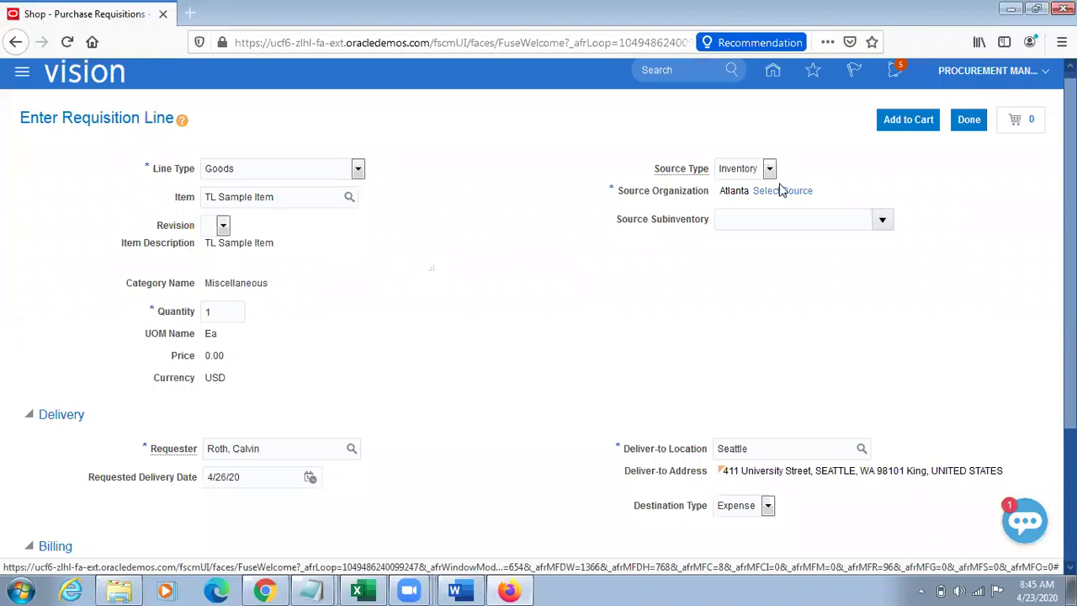
left_click(782, 192)
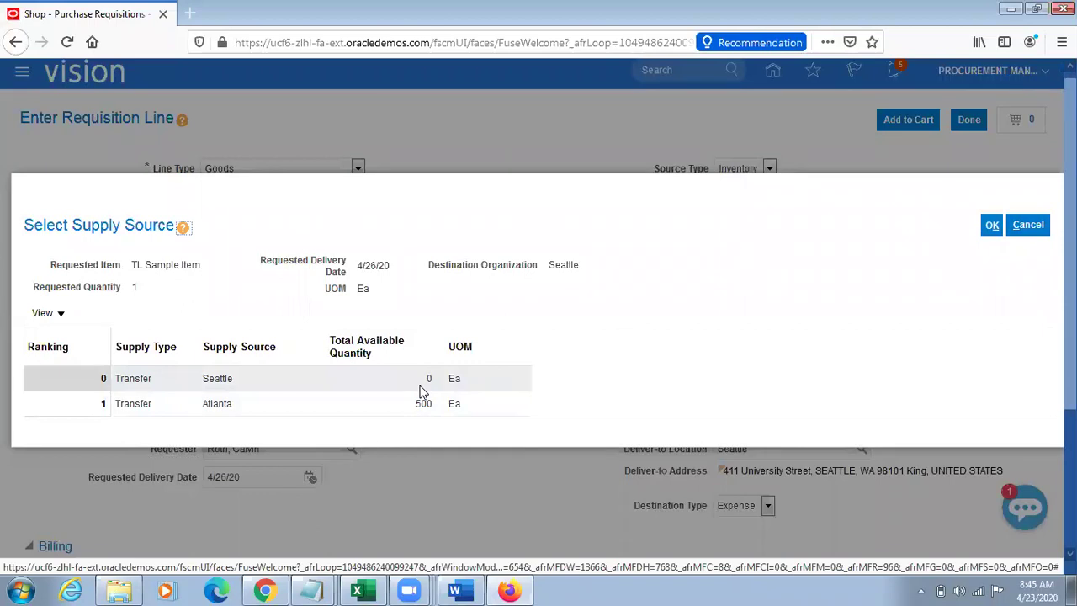
left_click(296, 408)
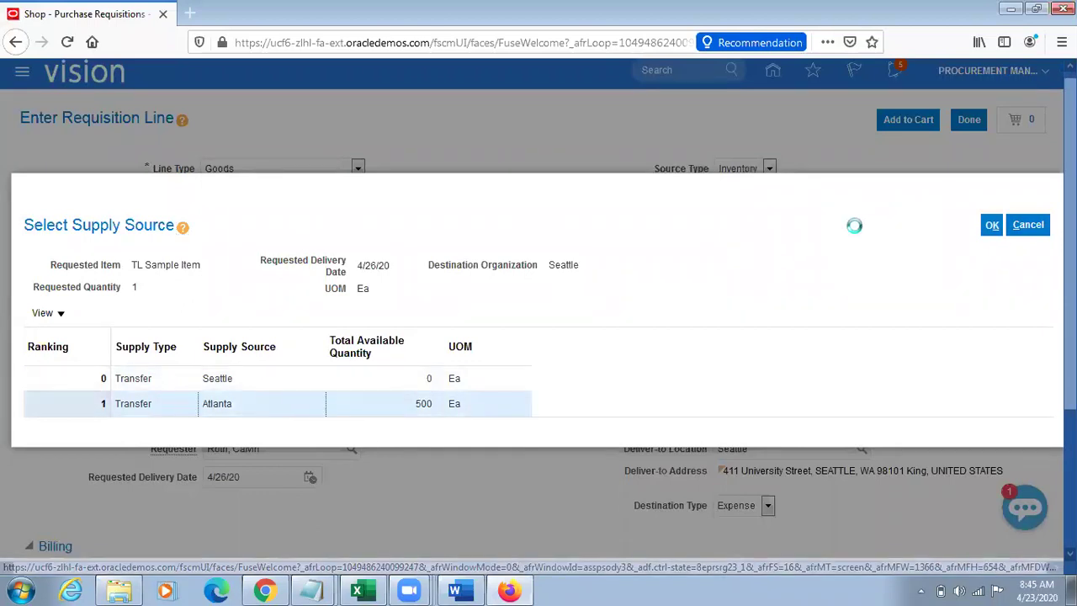
left_click(991, 225)
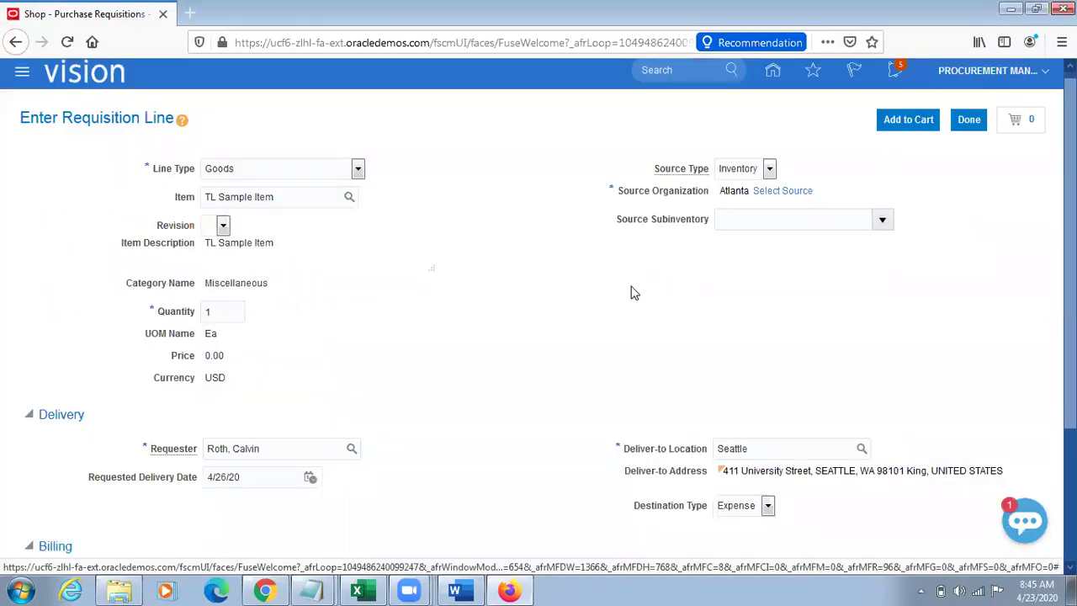
Step: Try adding the TL Sample Item line to the cart, close the transfer-price error, and return to Inventory Management
left_click(921, 124)
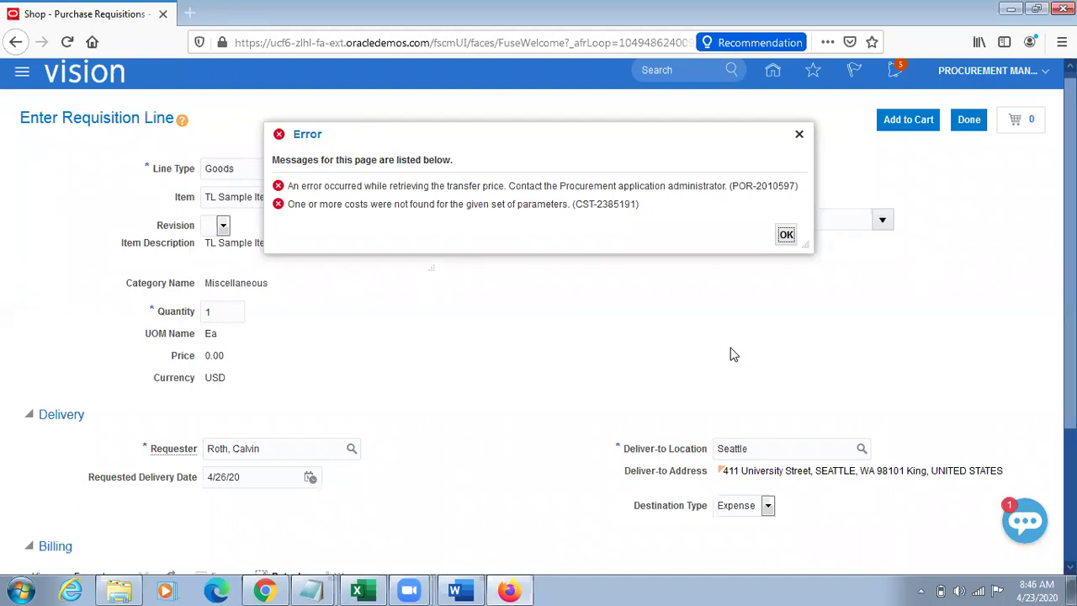
left_click(799, 134)
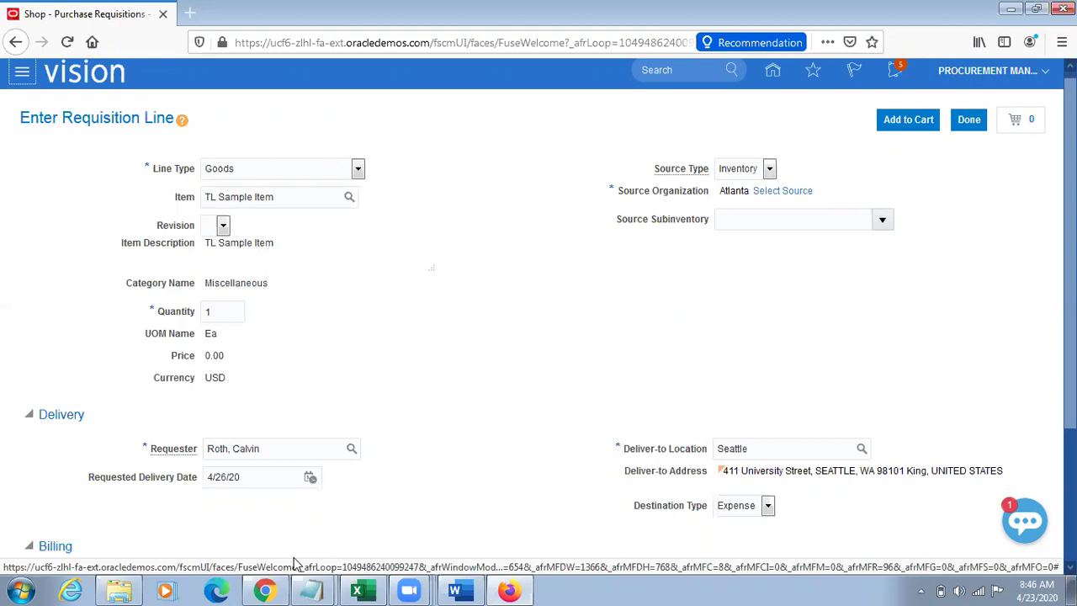
left_click(264, 591)
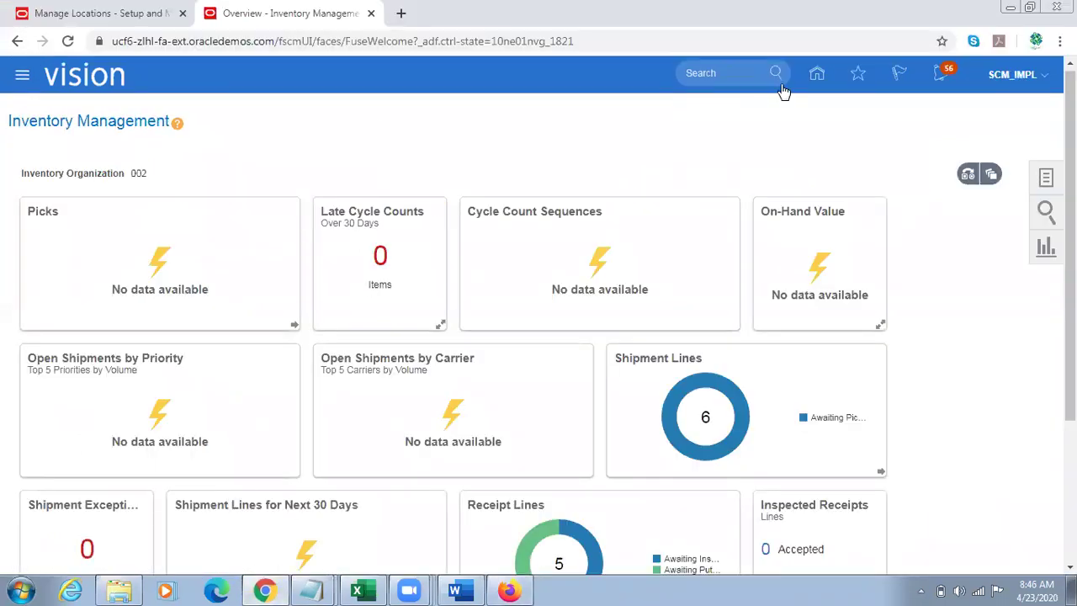
Step: Search Review Item Costs under Cost Accounting for item V12000
left_click(816, 74)
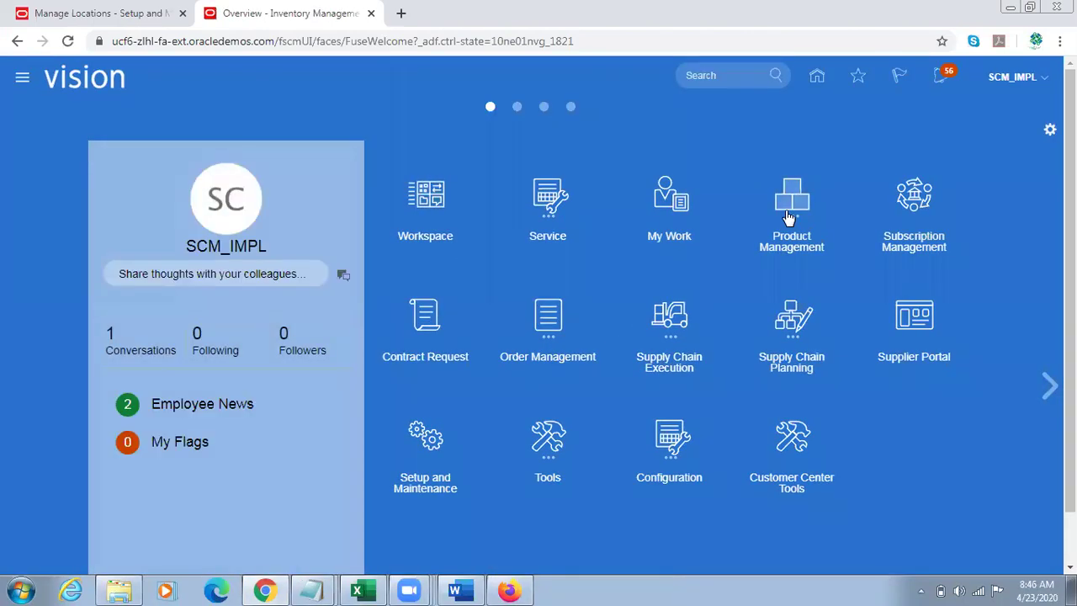
left_click(686, 326)
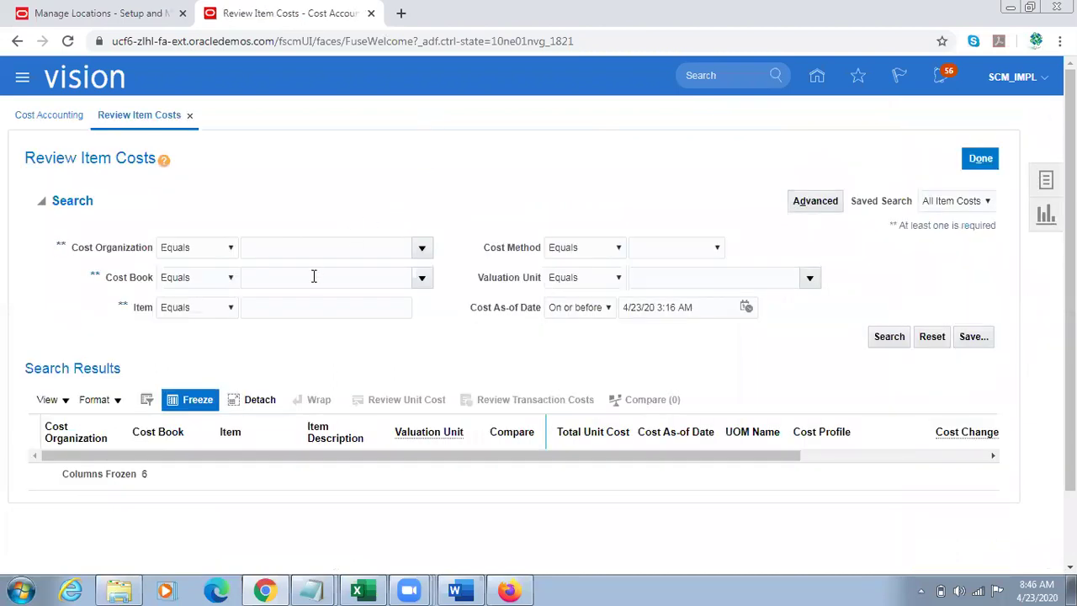
left_click(272, 308)
type("V12000")
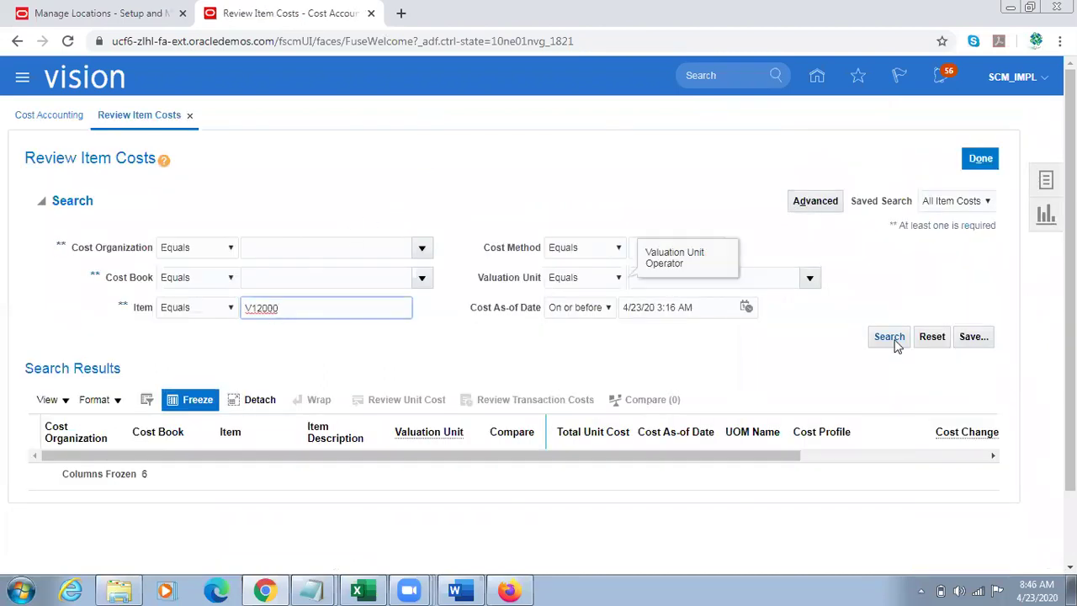
left_click(891, 339)
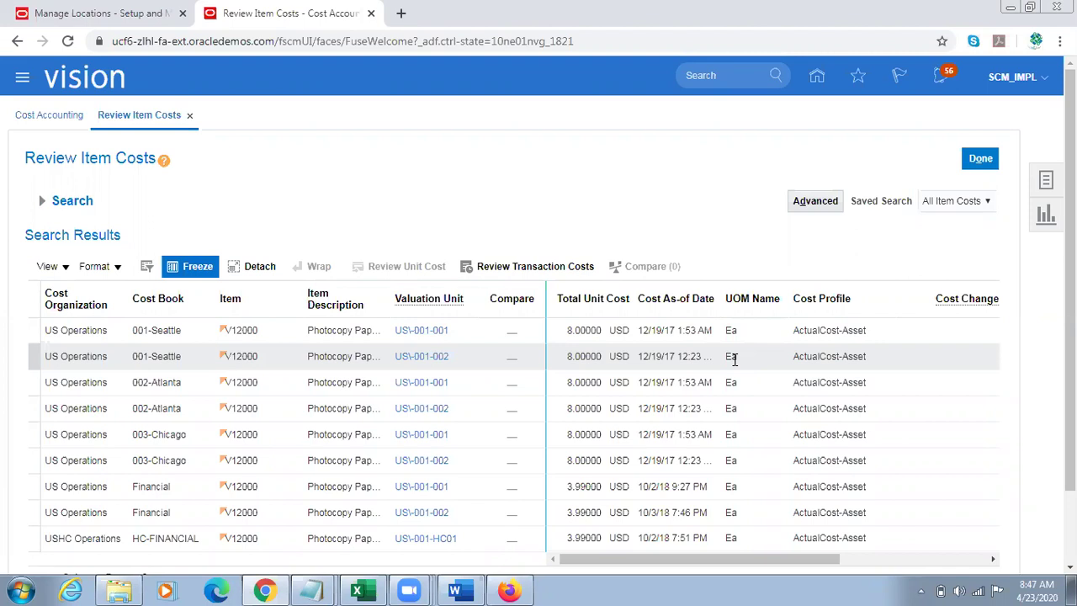
Step: Inspect the V12000 Seattle and USHC Operations cost rows' cost method and valuation structure, then expand search
left_click(370, 335)
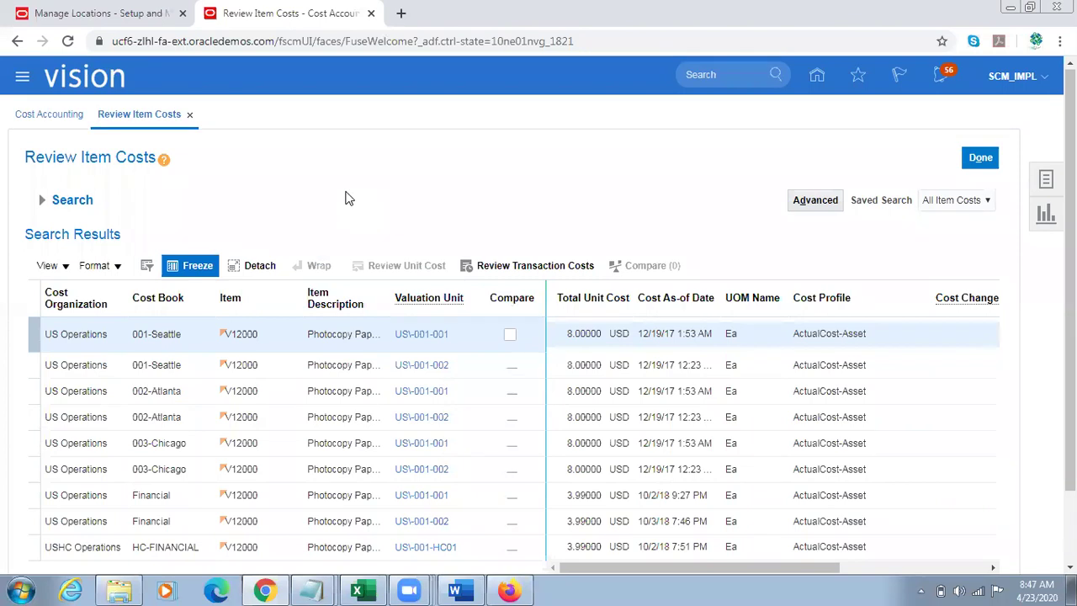
scroll(1000, 438, "down", 2)
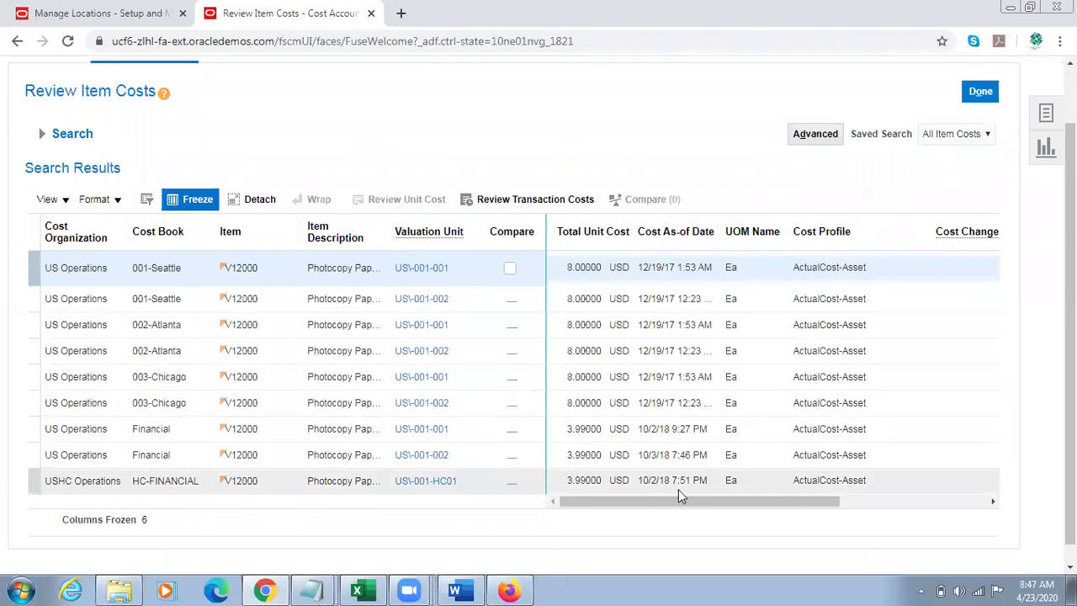
left_click_drag(634, 501, 601, 451)
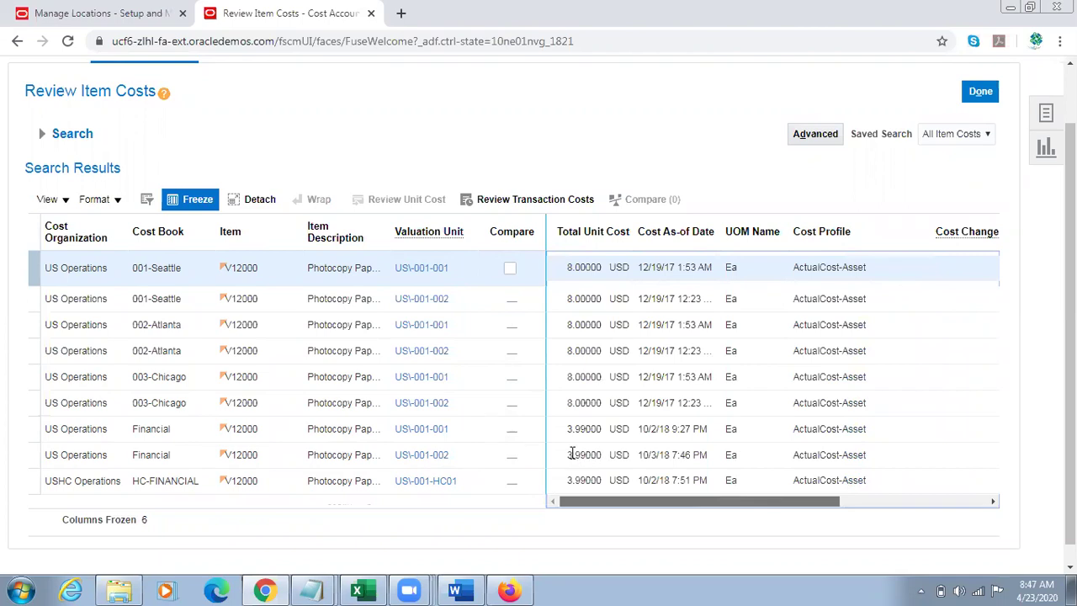
left_click(679, 492)
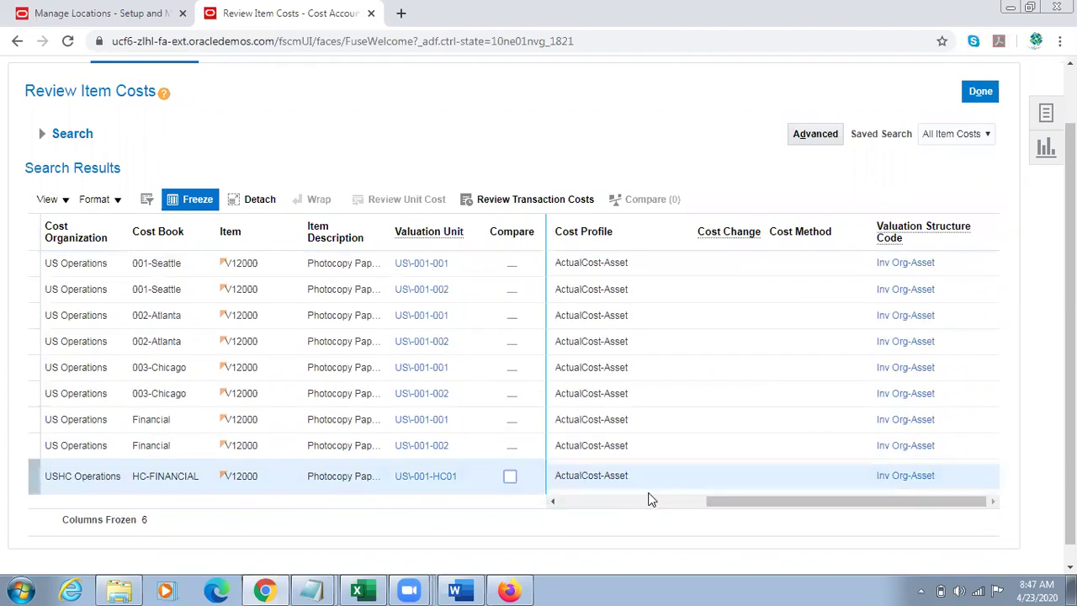
left_click(40, 133)
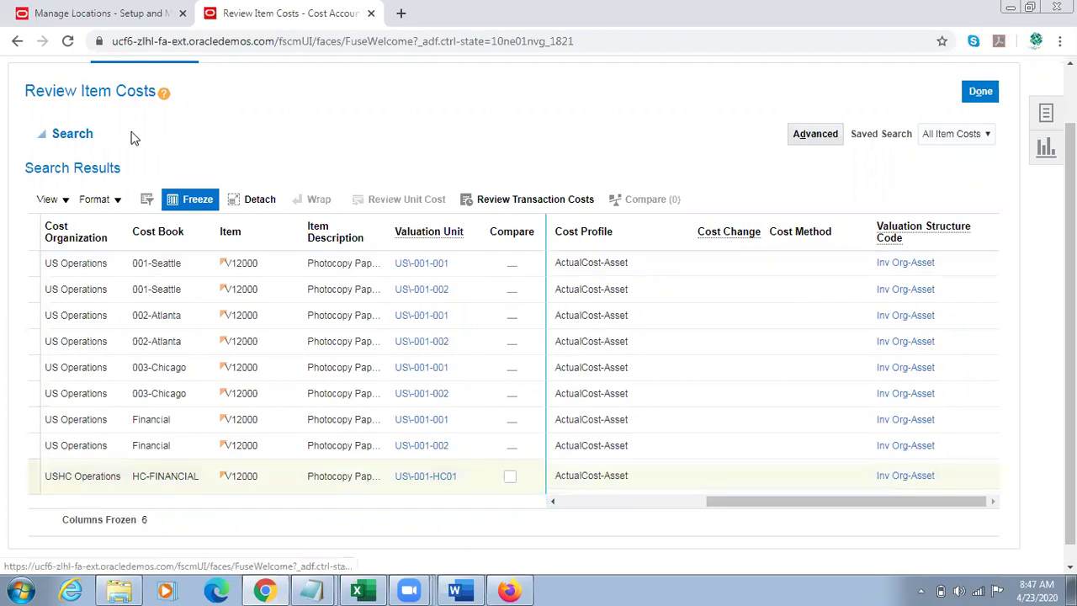
Step: Copy V21001 from the notes into the Item field and search its item costs
key("alt+Tab")
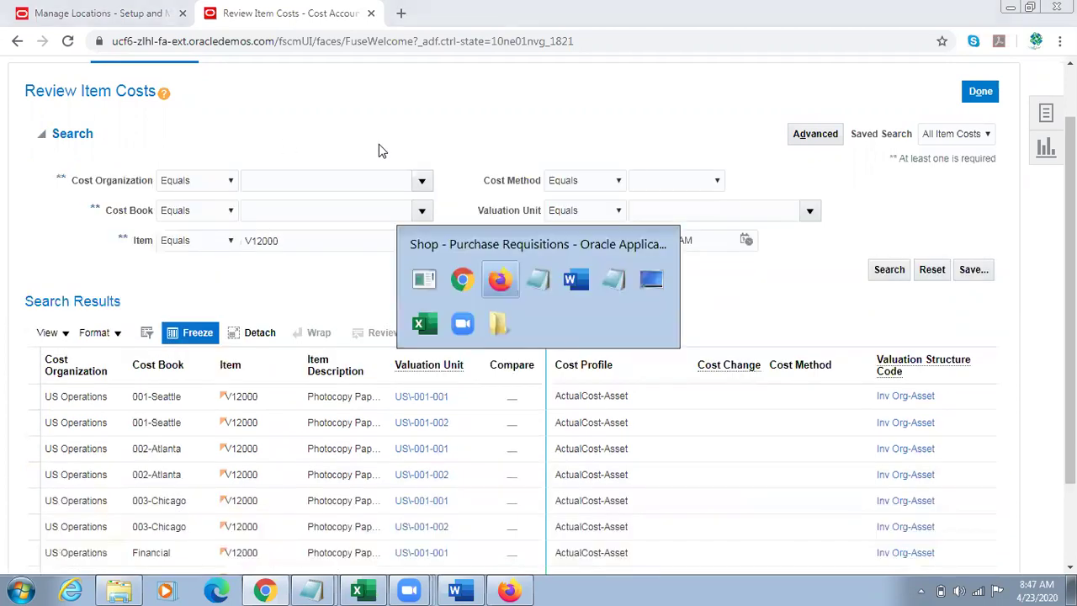
key("alt+Tab")
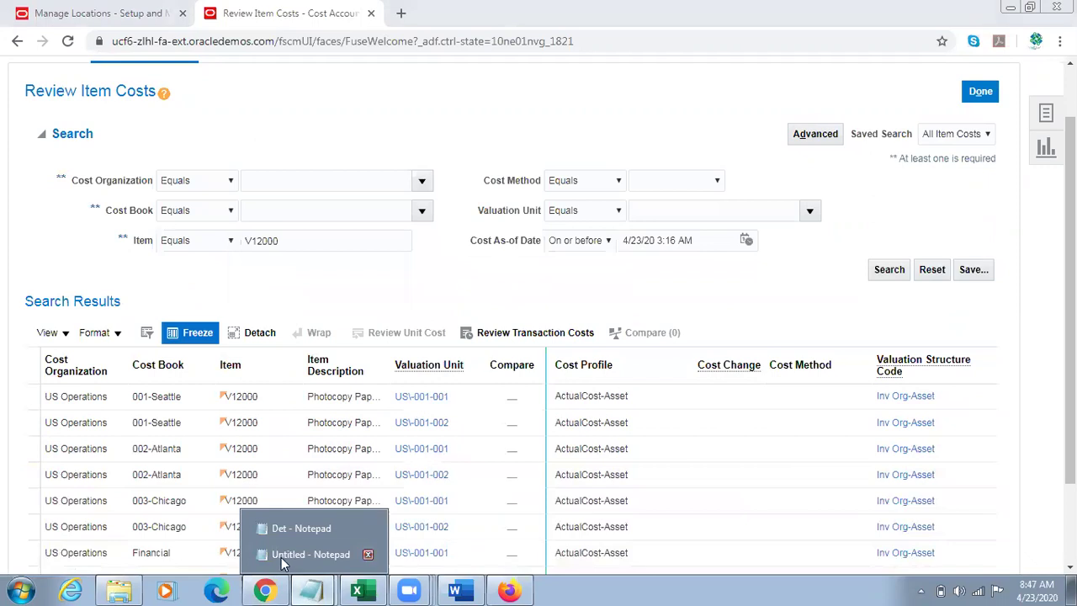
left_click(303, 558)
left_click_drag(77, 308, 2, 308)
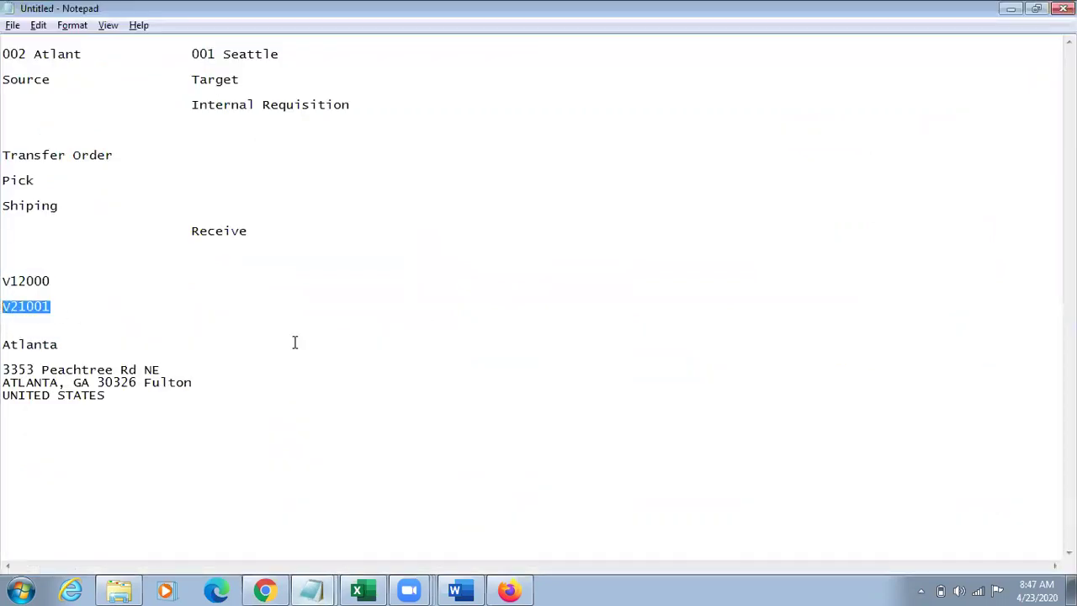
left_click(265, 591)
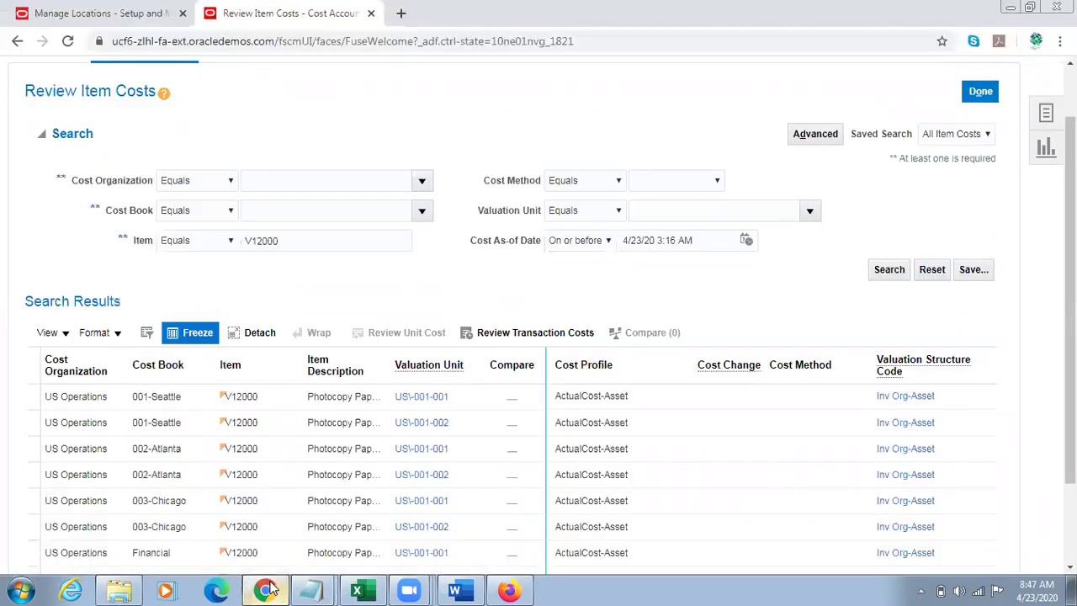
double_click(311, 243)
type("V21001")
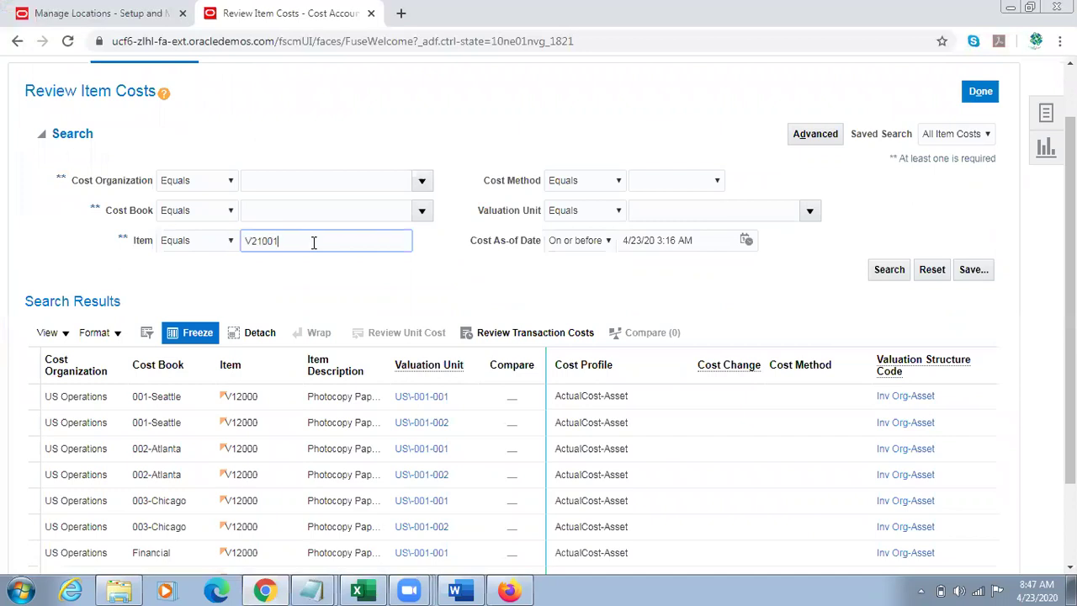
left_click(877, 269)
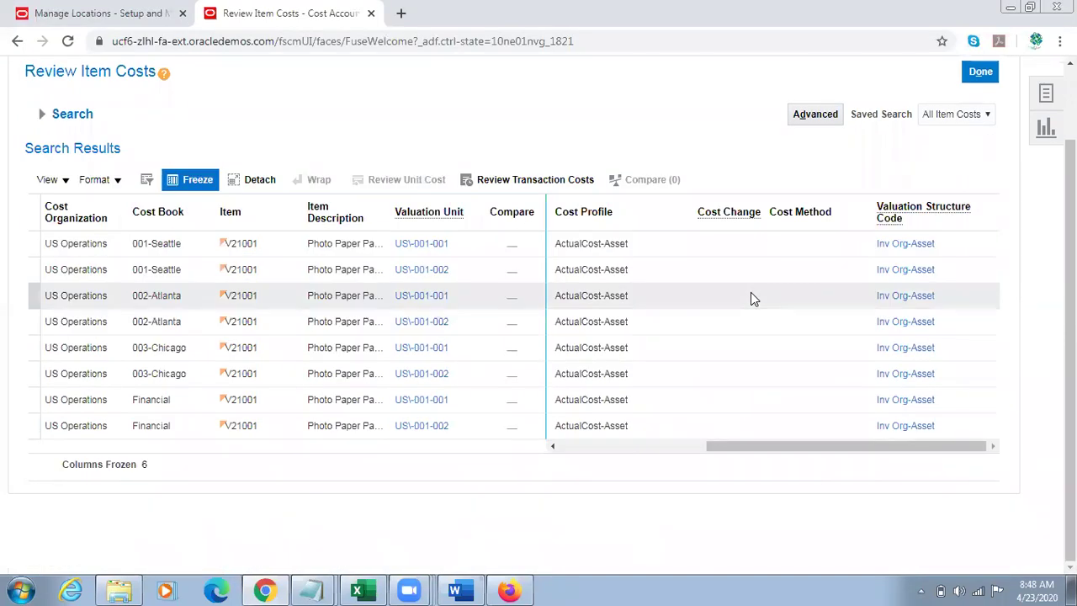
Step: Review the V21001 cost profile results, close Tasks, and switch to the requisition line window
left_click(593, 212)
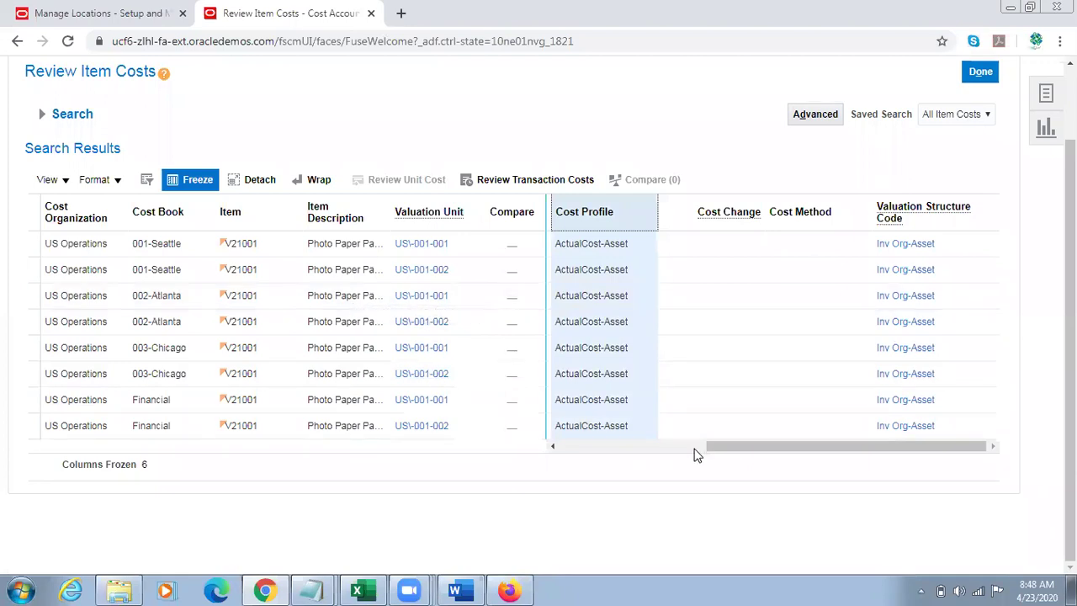
left_click_drag(738, 451, 587, 450)
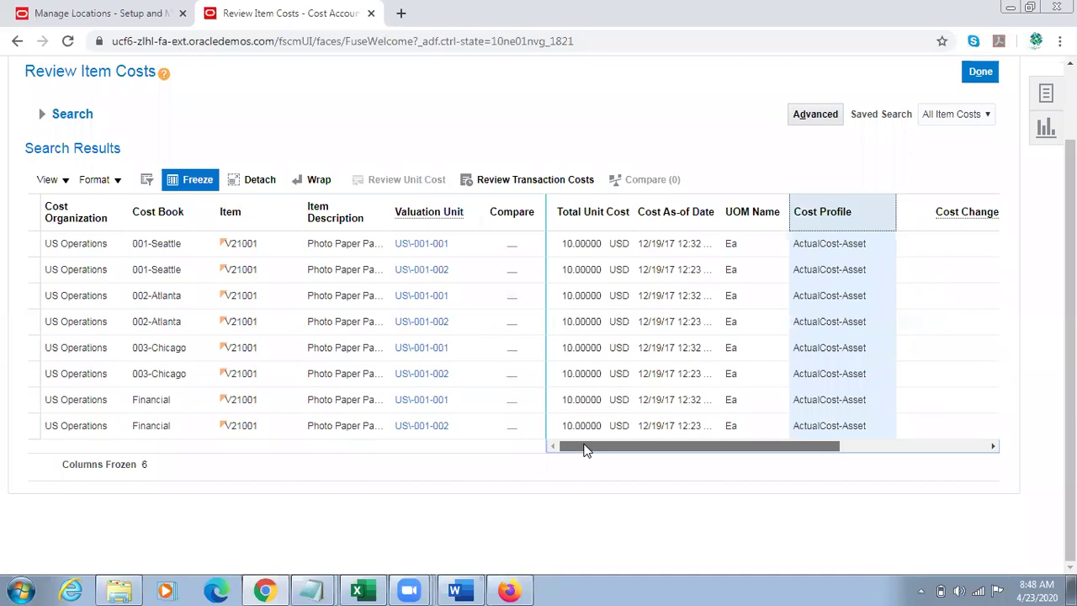
left_click_drag(587, 450, 683, 453)
left_click_drag(1069, 279, 1069, 208)
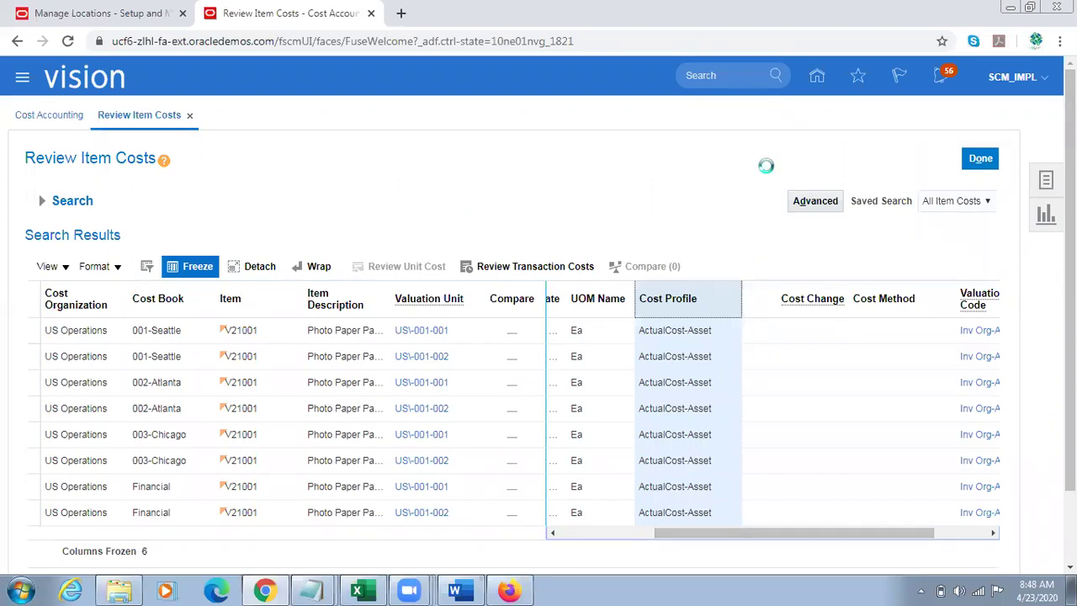
left_click(642, 180)
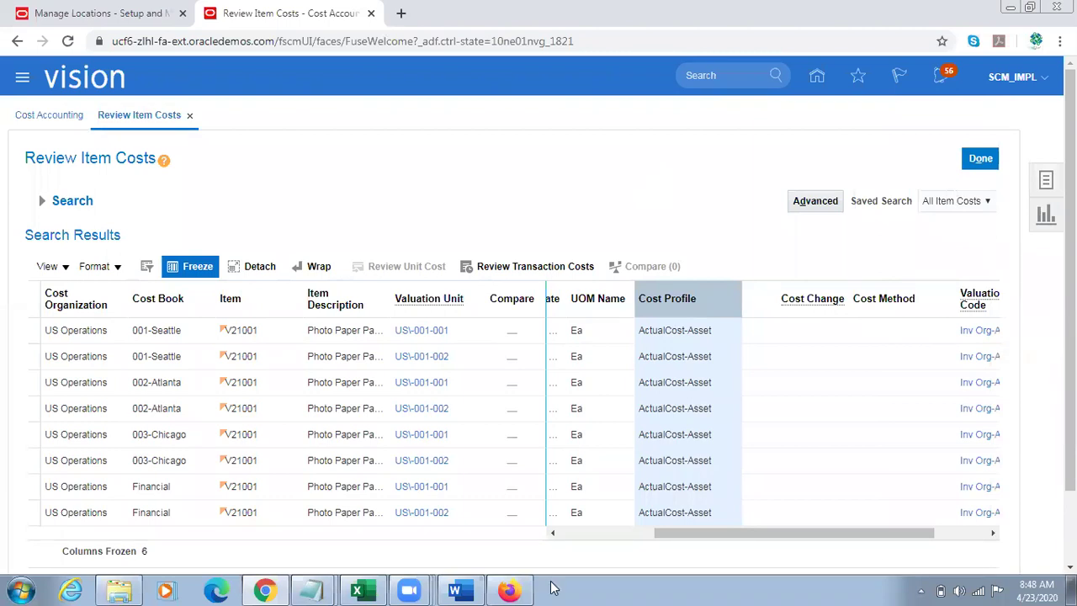
left_click(523, 589)
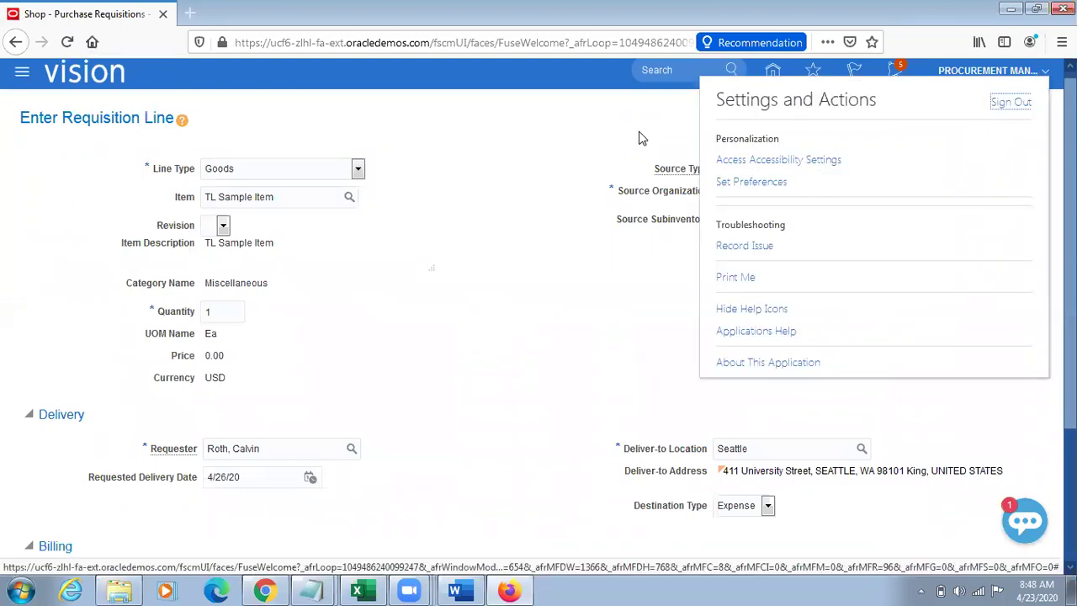
Step: Sign out with single sign-off confirmed and open the saved User ID logins
left_click(1014, 101)
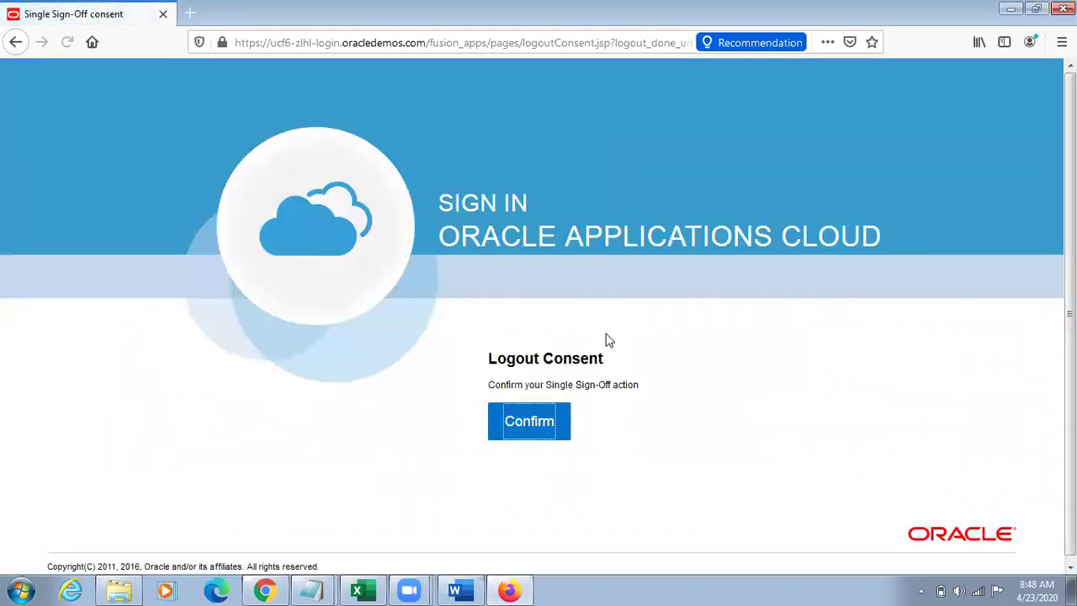
left_click(528, 420)
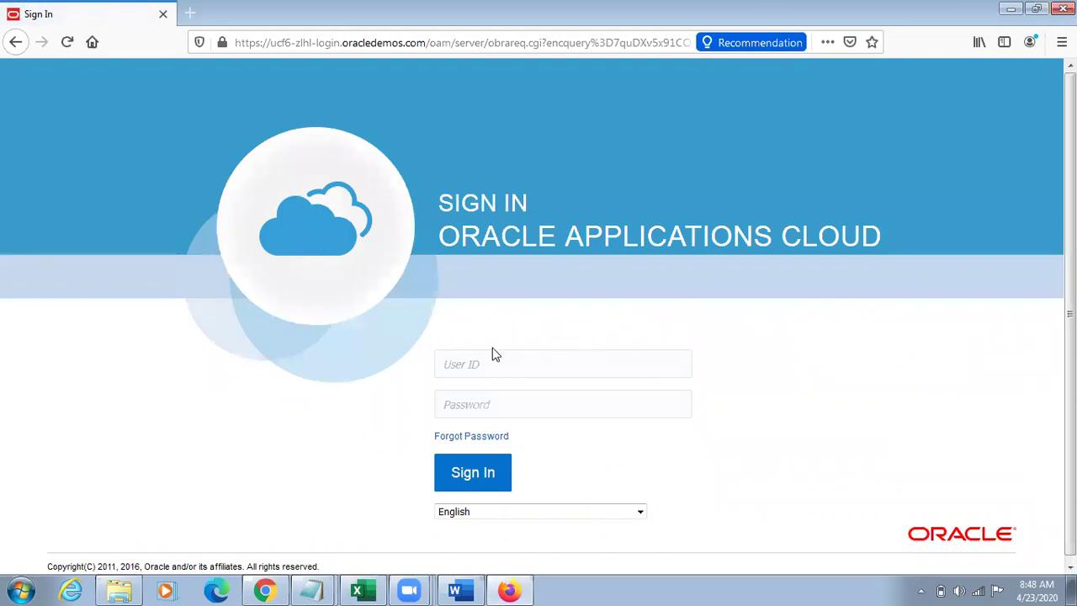
left_click(469, 360)
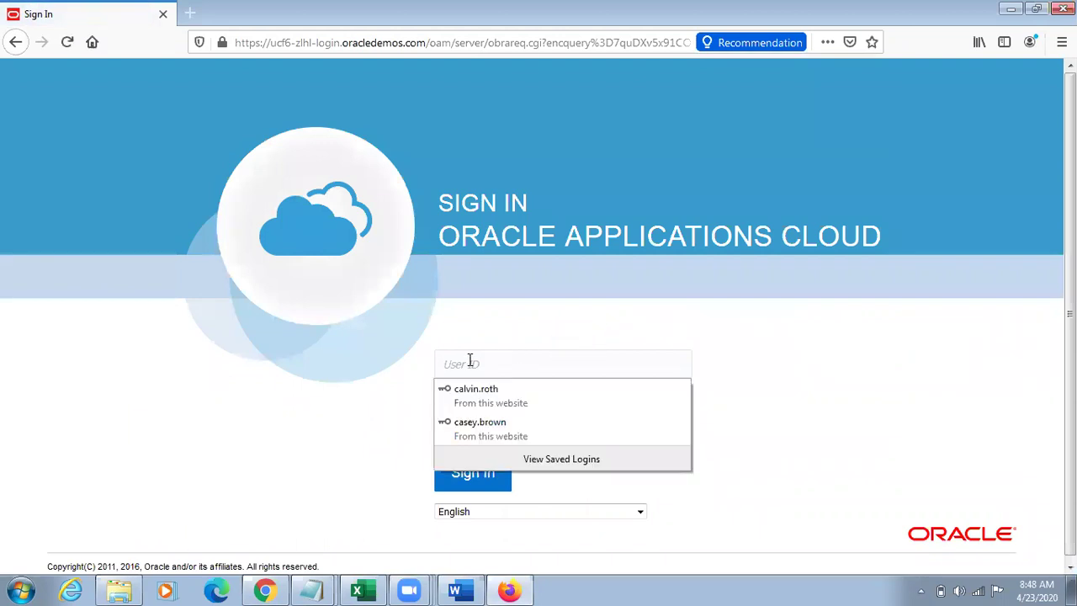
Step: Sign in as another saved user and open the cost accounting tasks list
left_click(499, 444)
left_click(469, 458)
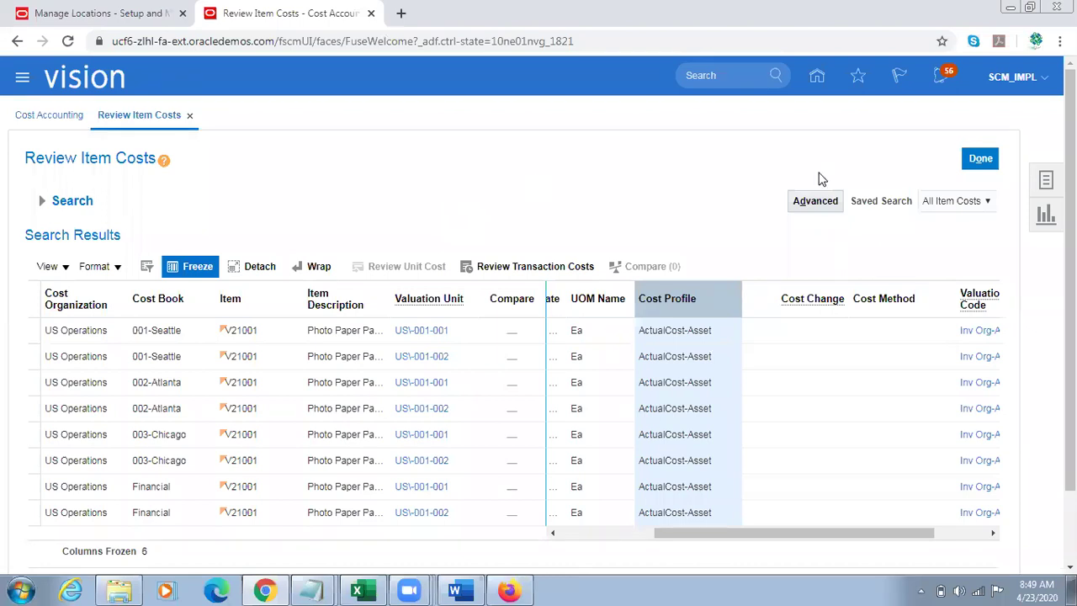
left_click(1045, 180)
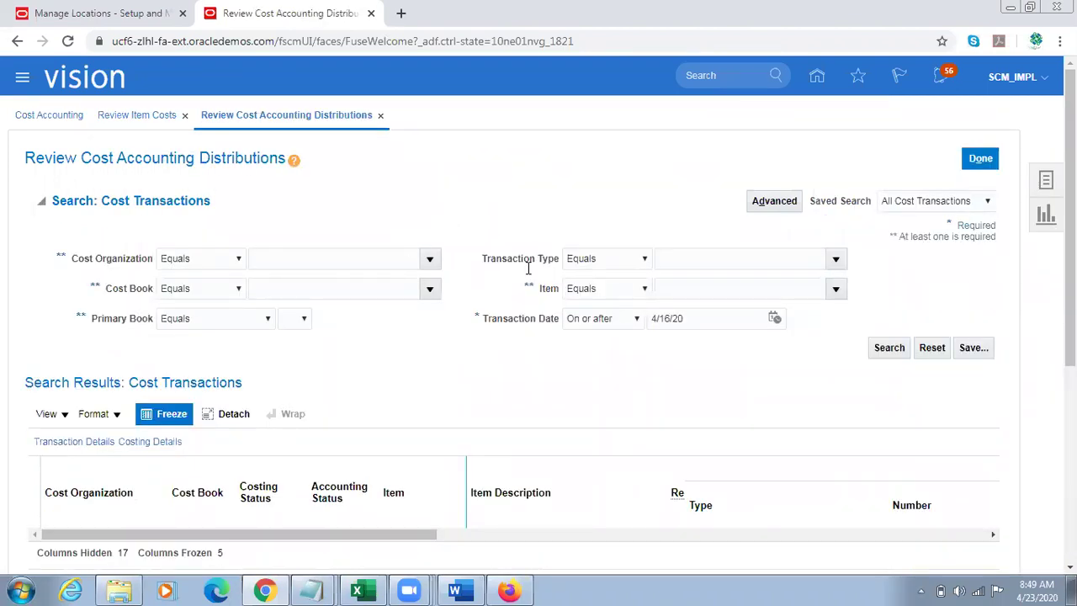
Step: Search cost transactions for item V21001
left_click(702, 288)
type("V21001")
left_click(888, 348)
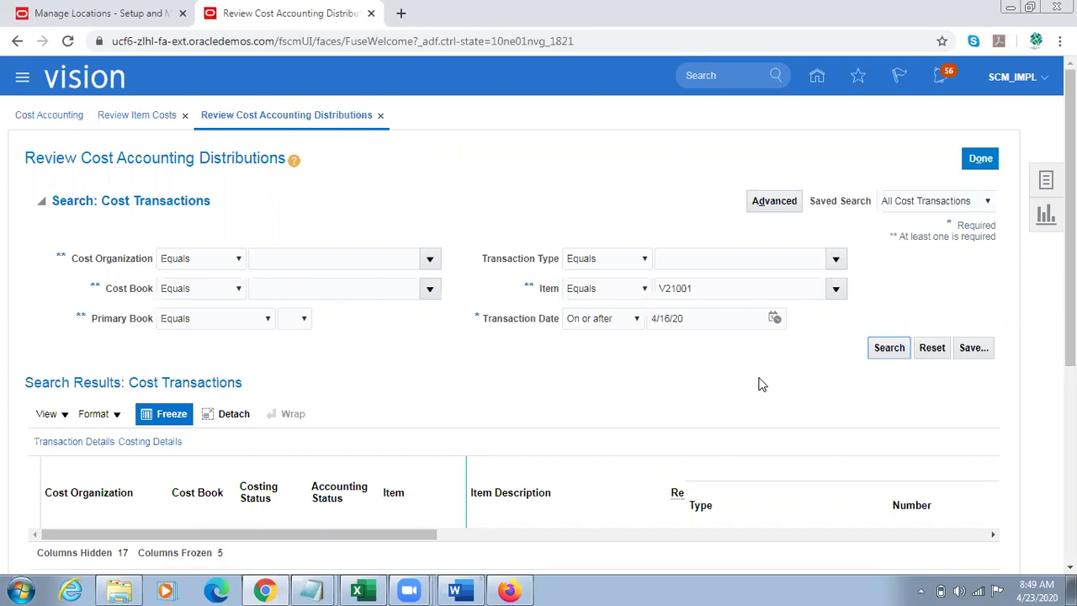
Step: Set the transaction date to April 16, 1995 and rerun the search
left_click(774, 318)
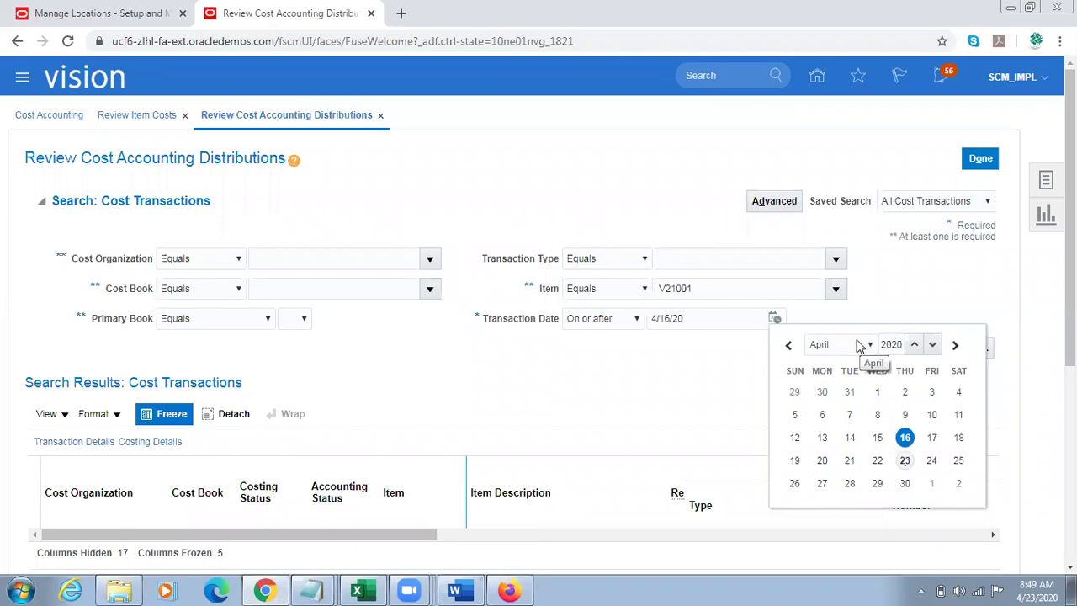
left_click(914, 345)
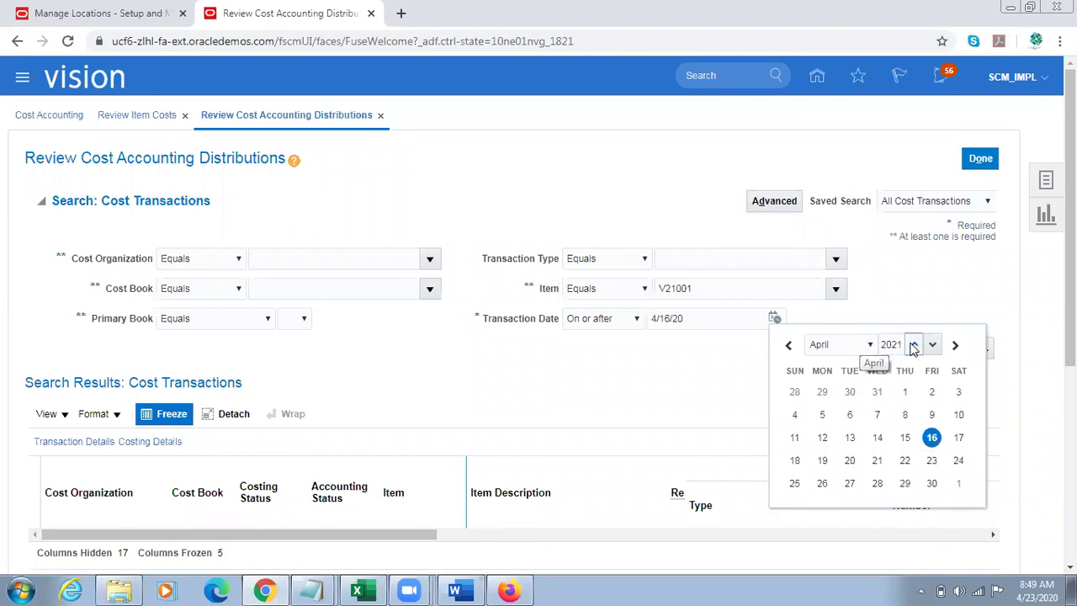
left_click(936, 344)
left_click(936, 343)
left_click(936, 343)
left_click(937, 343)
left_click(936, 344)
left_click(936, 343)
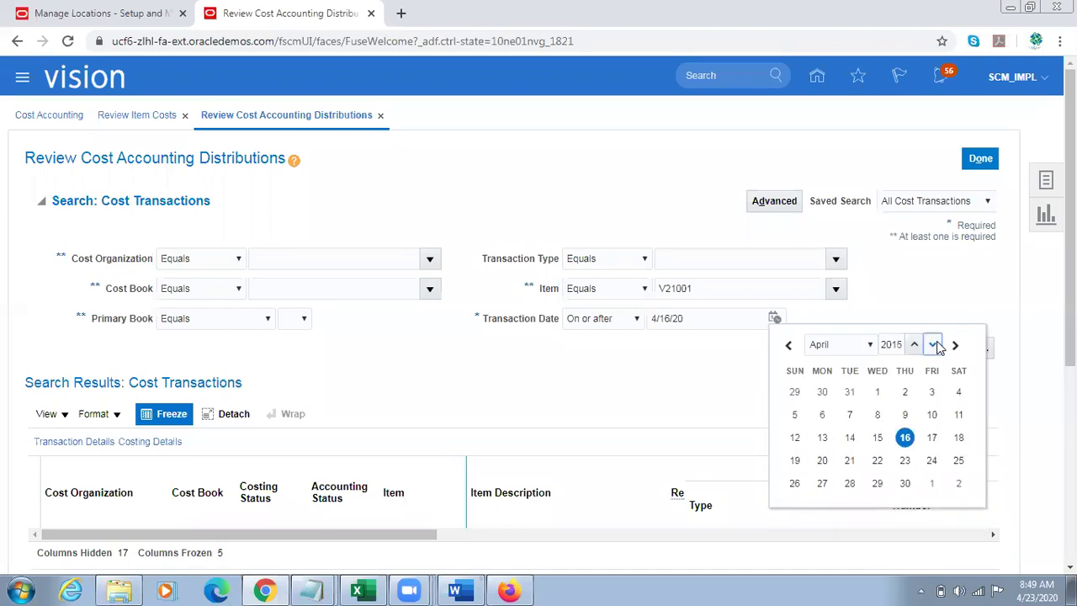
left_click(936, 343)
double_click(936, 343)
left_click(936, 344)
left_click(936, 344)
left_click(936, 344)
double_click(936, 344)
left_click(936, 344)
double_click(936, 344)
left_click(936, 344)
double_click(937, 344)
left_click(936, 344)
double_click(936, 344)
double_click(936, 344)
left_click(936, 344)
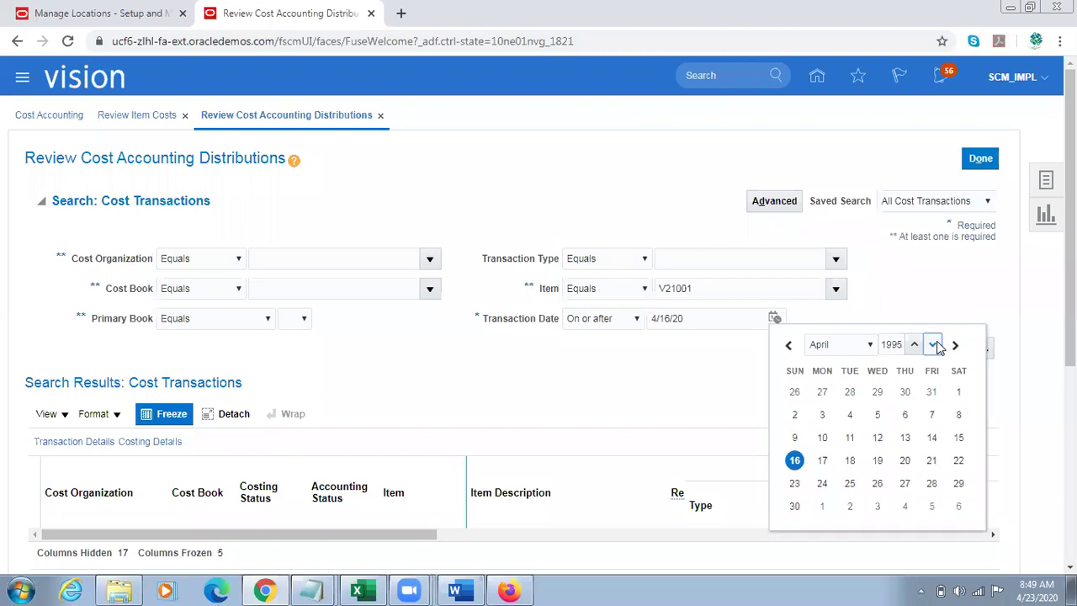
left_click(795, 459)
left_click(884, 349)
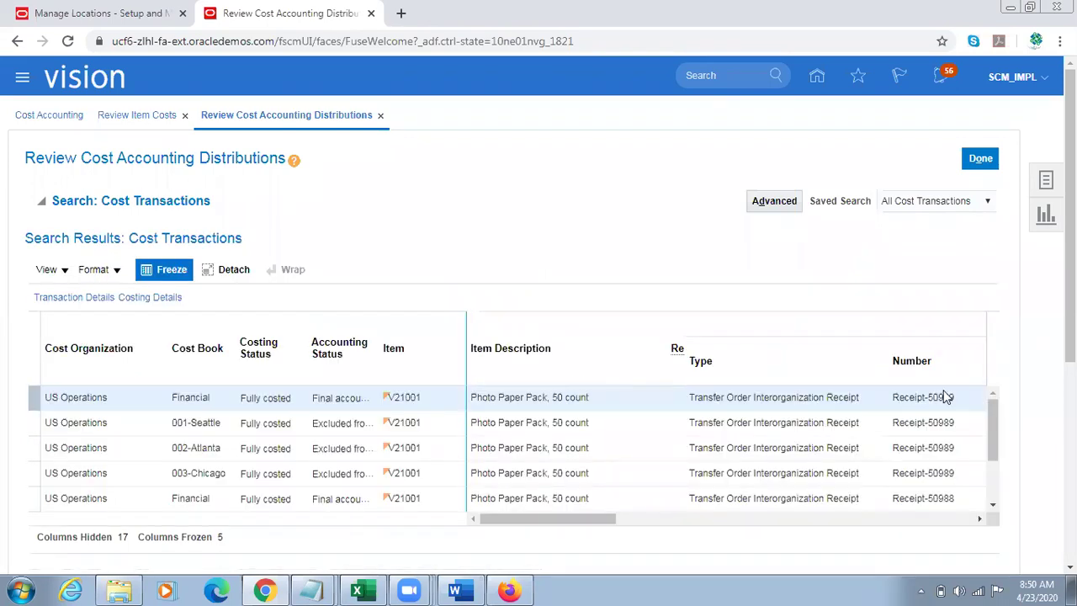
Step: Check Receipt Layer 1's transfer-price unit cost of 10.00000 USD
scroll(538, 336, "down", 3)
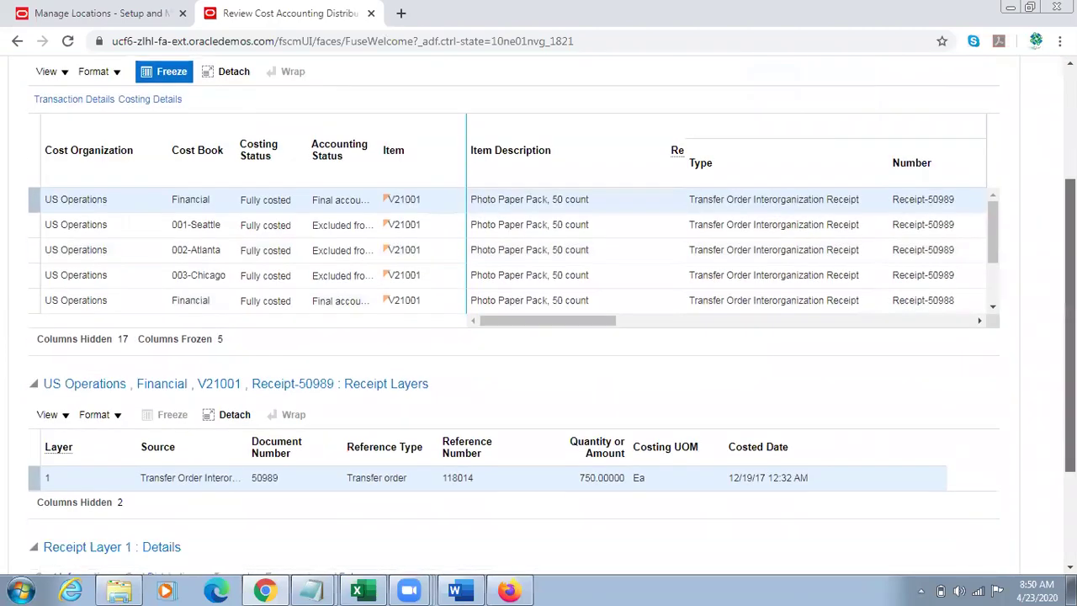
scroll(614, 454, "down", 3)
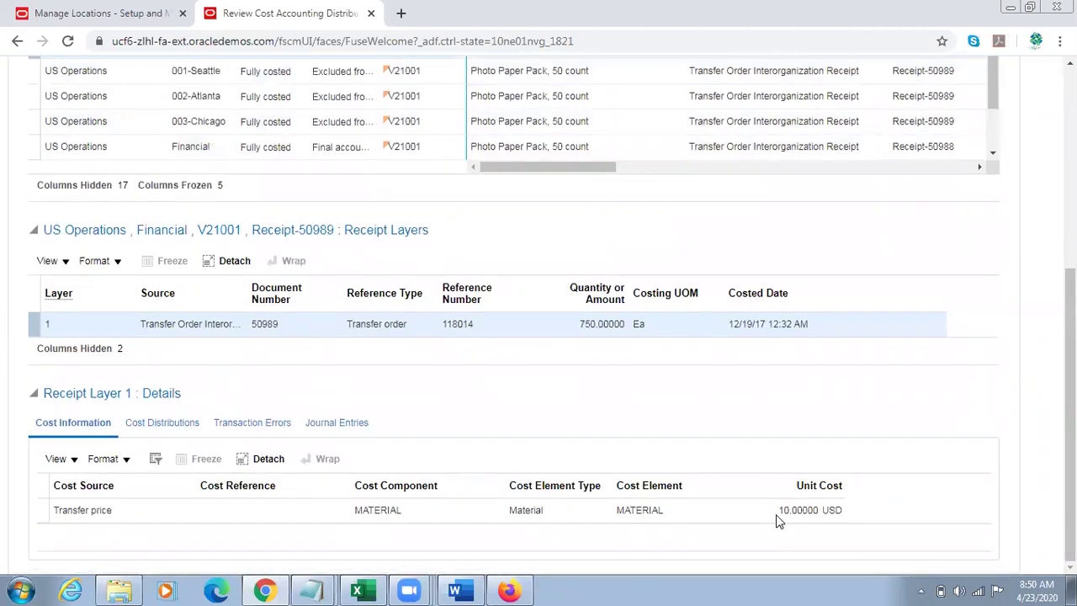
left_click_drag(780, 510, 843, 510)
triple_click(96, 509)
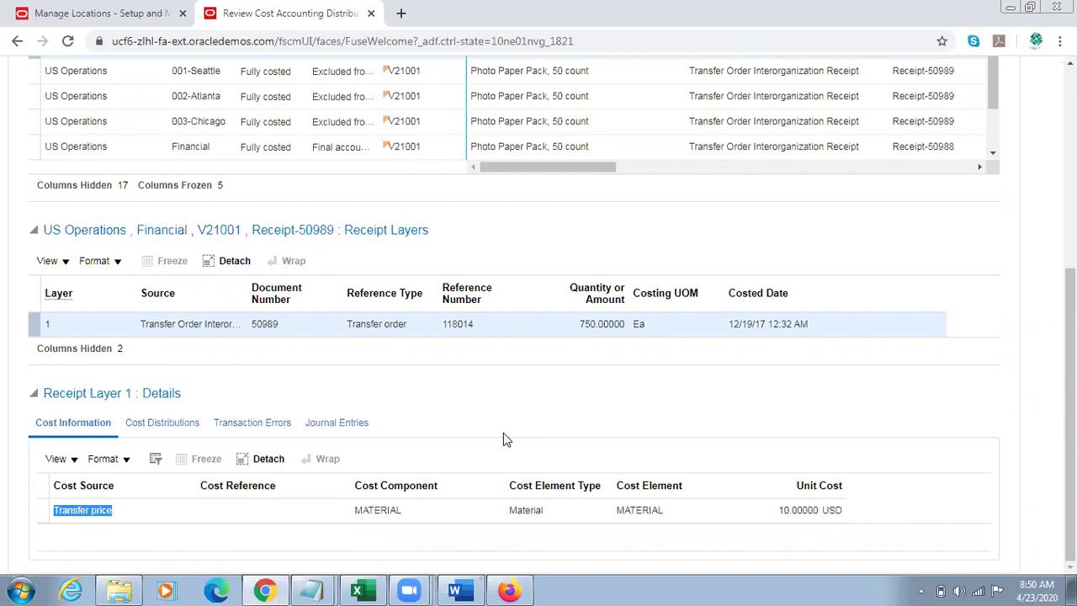
Step: Show the receipt layer's cost distributions and scroll the results table right
left_click(168, 428)
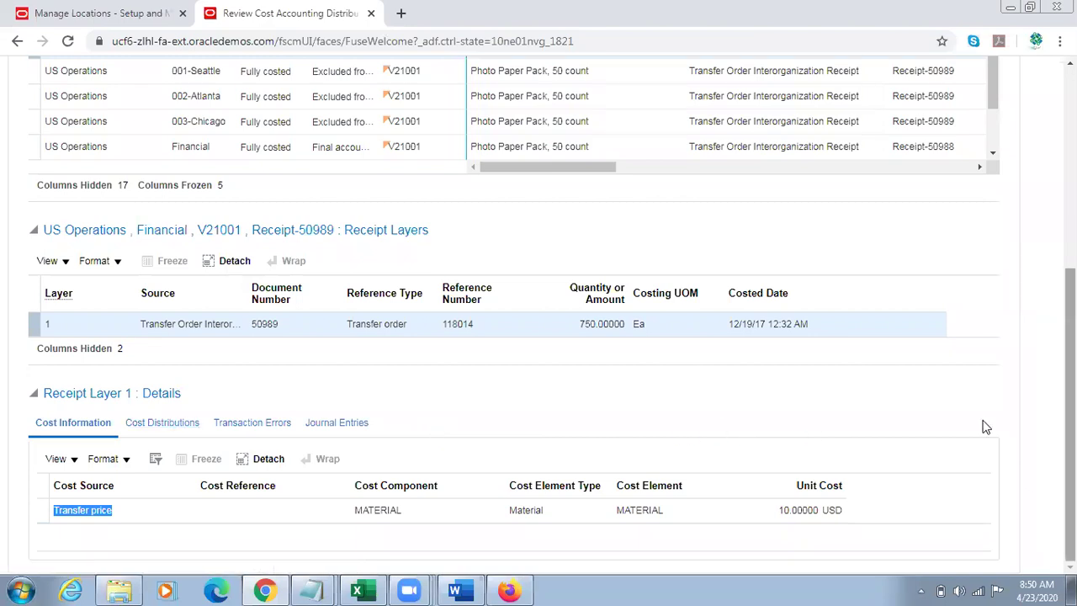
left_click_drag(1070, 485, 1070, 414)
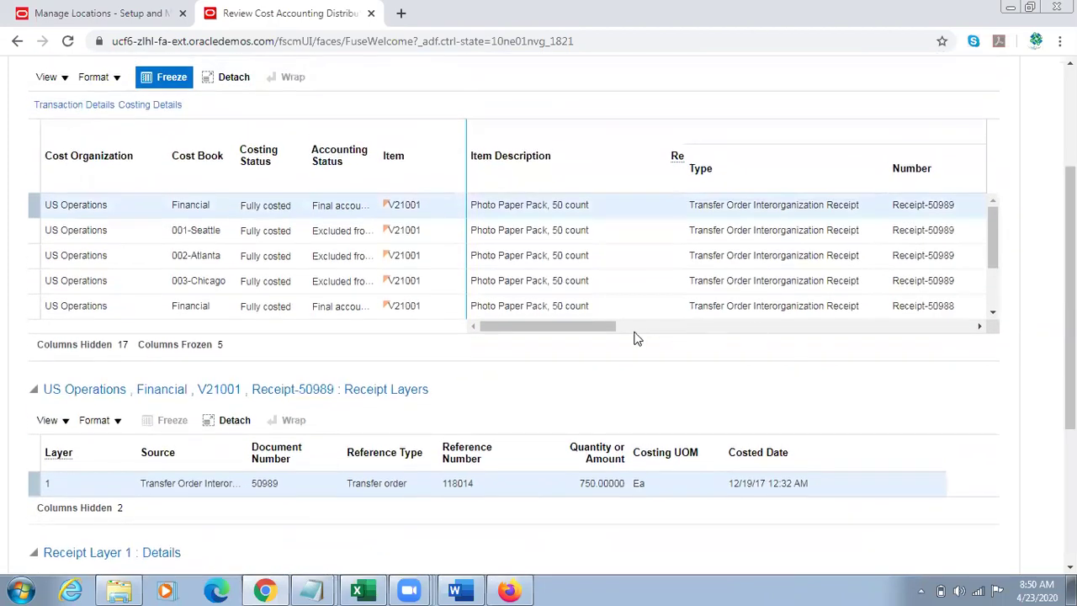
left_click_drag(564, 328, 707, 335)
Step: Return to Review Item Costs from the Cost Accounting tasks list
left_click_drag(1070, 328, 1070, 248)
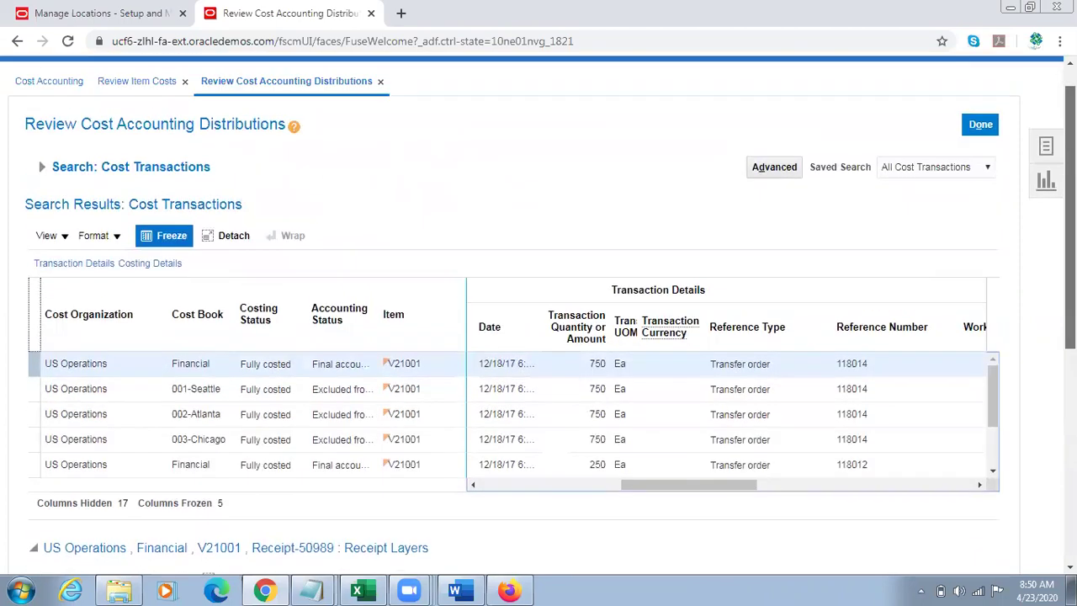
left_click(1048, 149)
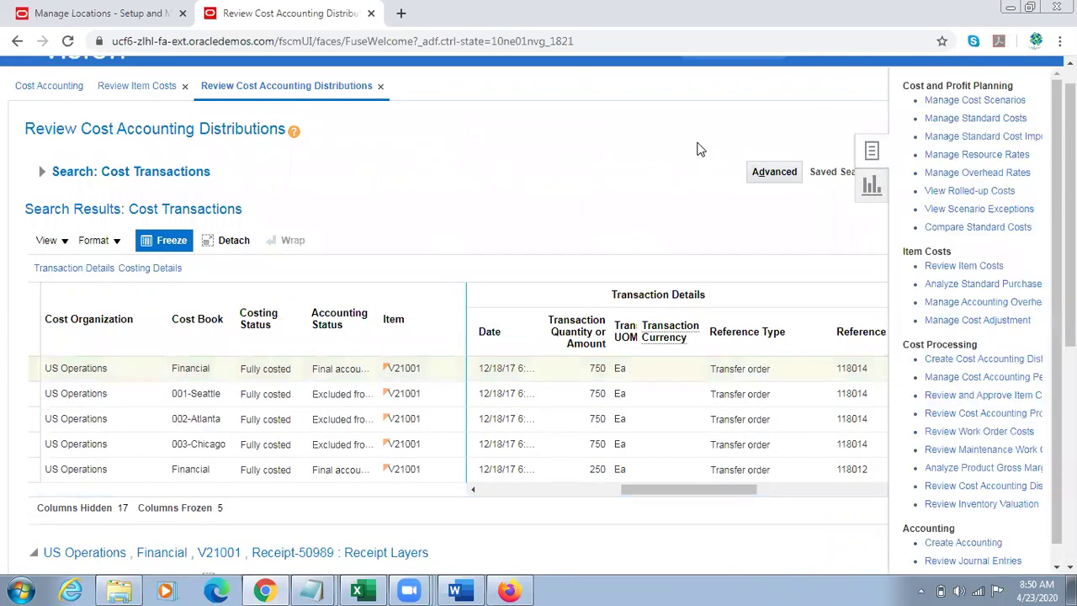
left_click(976, 267)
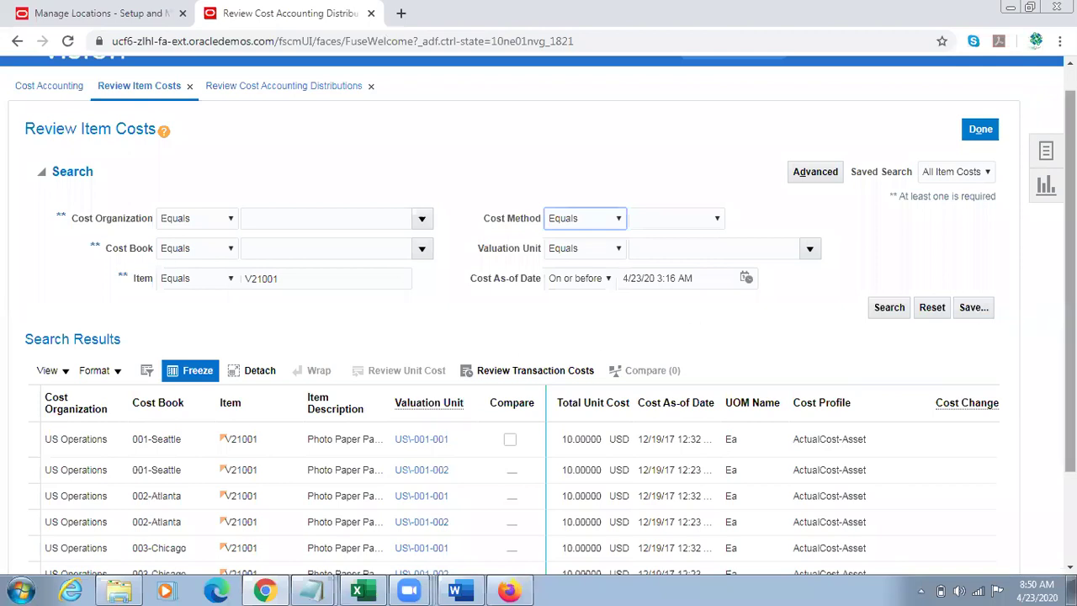
Step: Open valuation unit US-001-001 on the 001-Seattle row
scroll(539, 315, "down", 2)
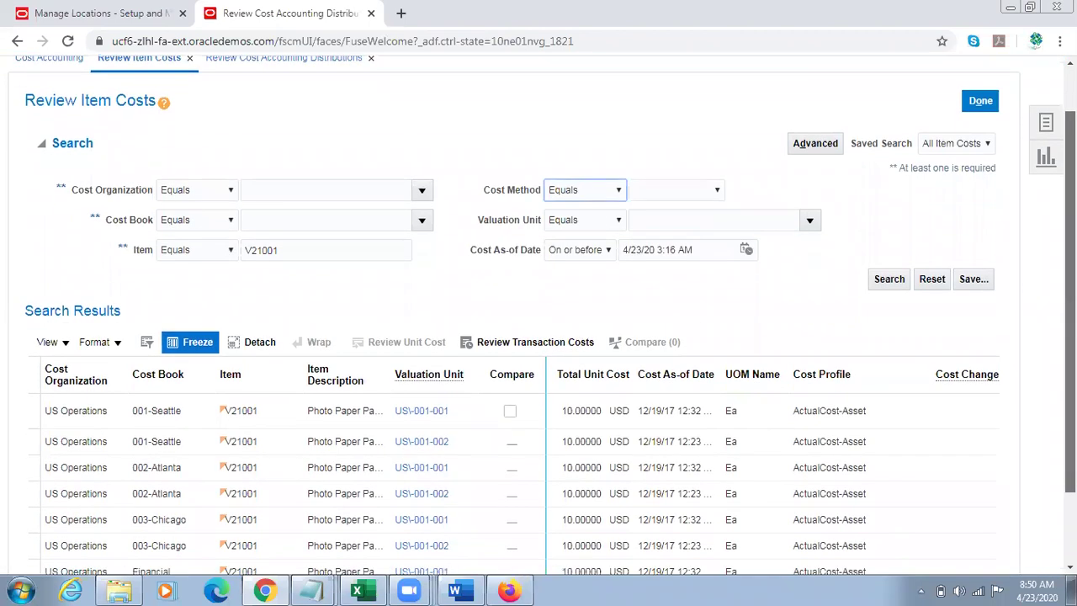
left_click_drag(1069, 360, 1069, 370)
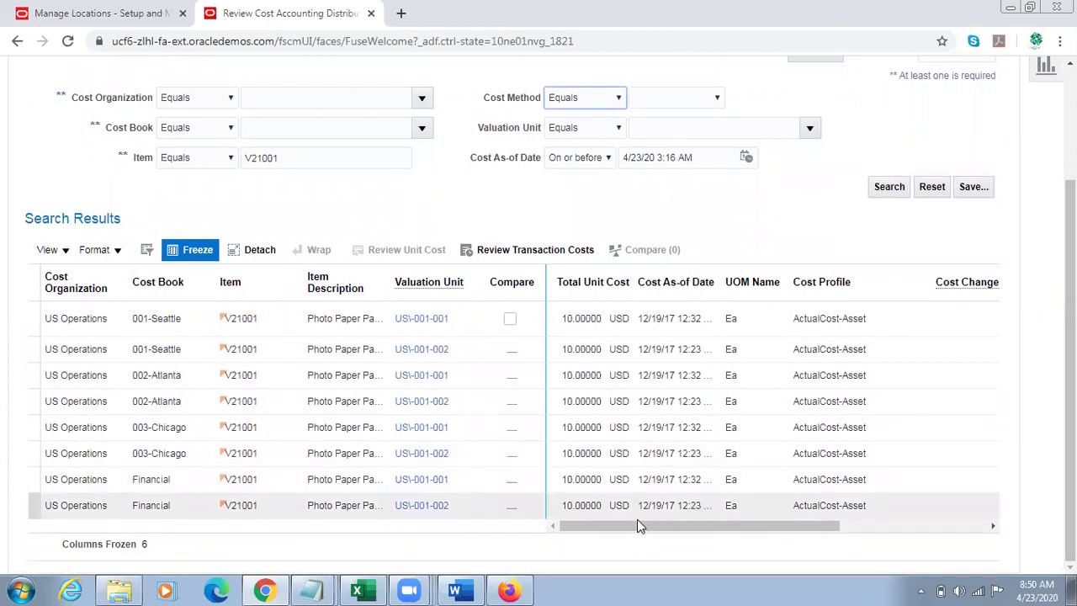
mouse_move(625, 526)
left_mouse_down()
mouse_move(694, 526)
mouse_move(630, 529)
left_mouse_up()
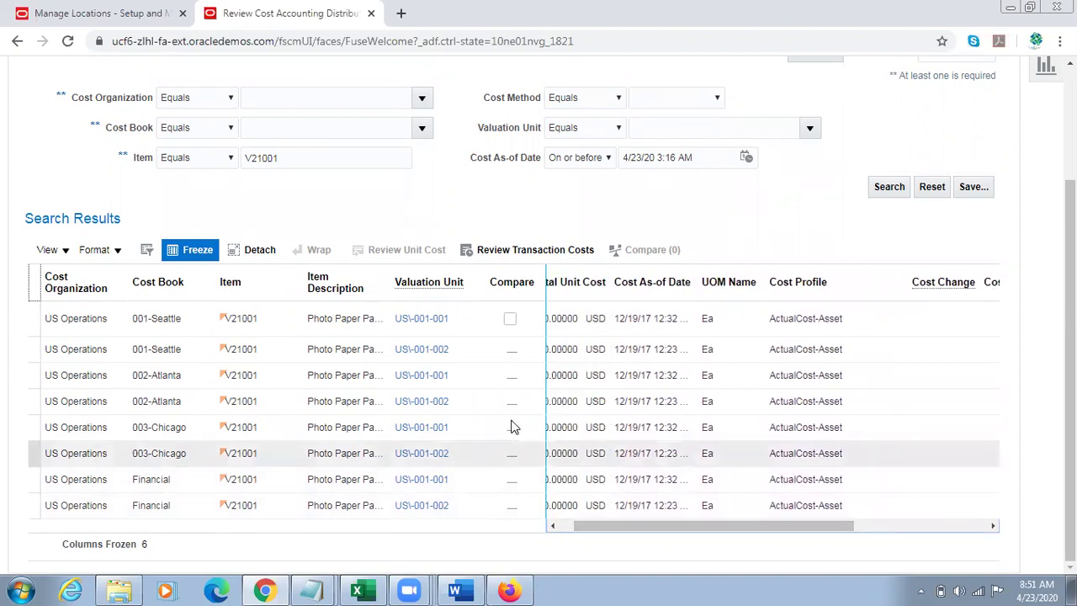
left_click(403, 319)
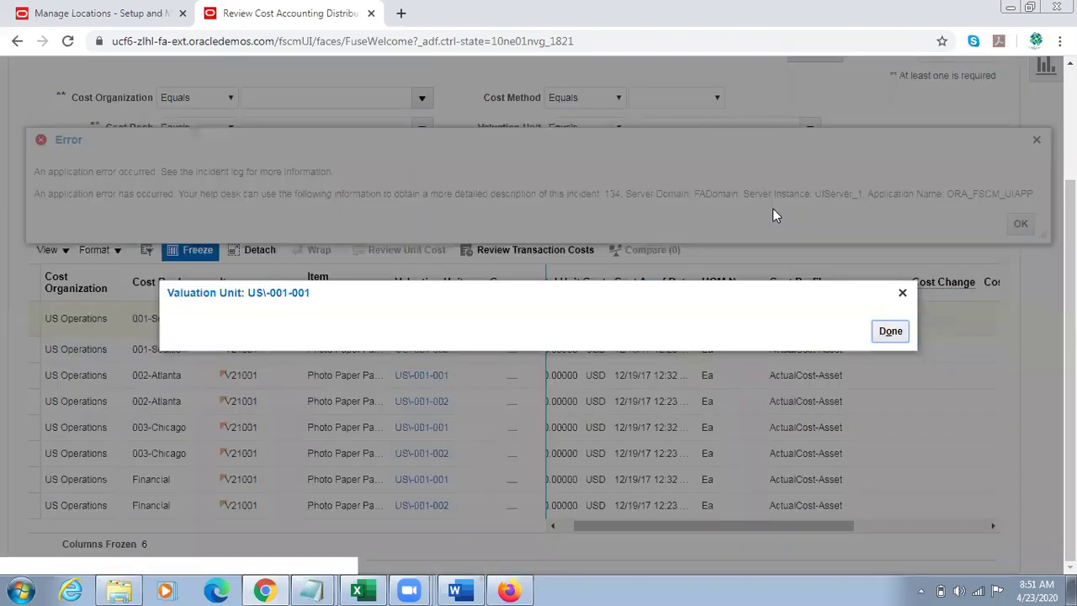
Step: Close the valuation unit popup and dismiss the application error
left_click(900, 294)
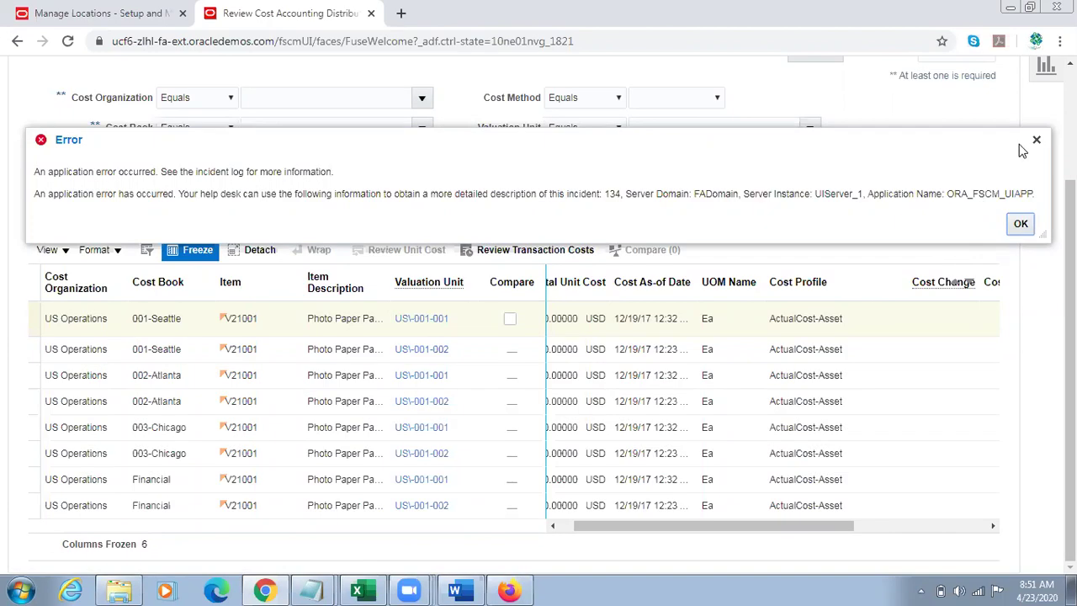
left_click(1019, 224)
left_click_drag(814, 525, 660, 535)
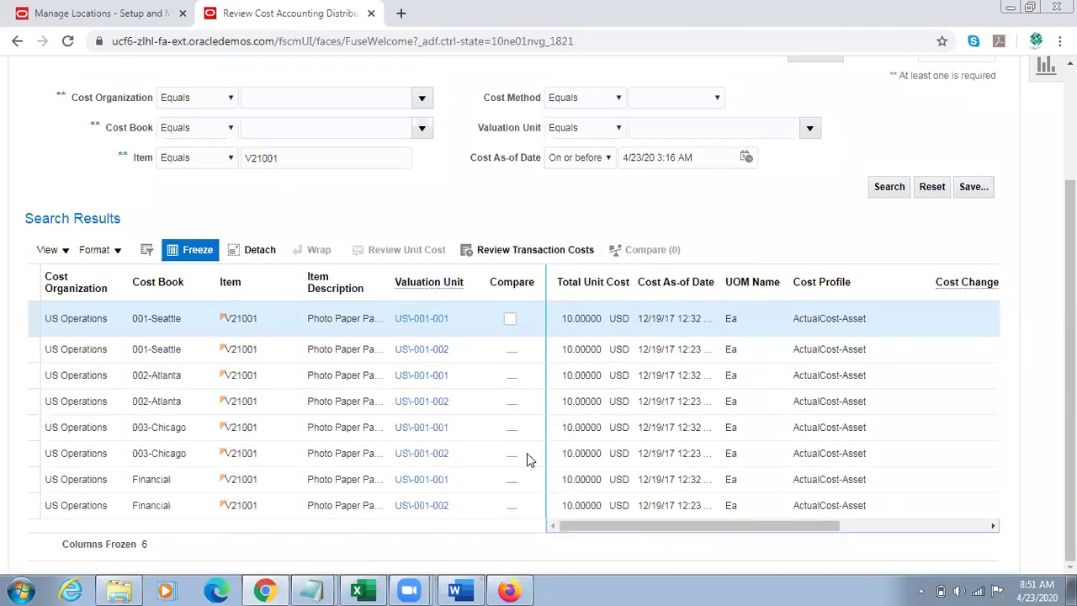
Step: Show all columns in the V21001 item cost results
left_click(66, 250)
mouse_move(112, 354)
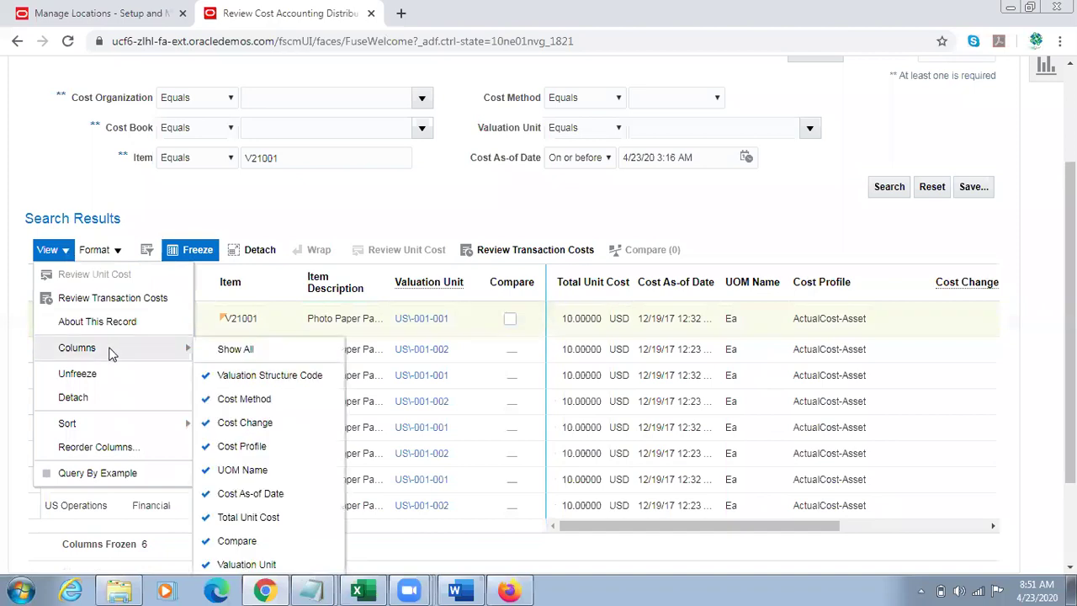
left_click(258, 439)
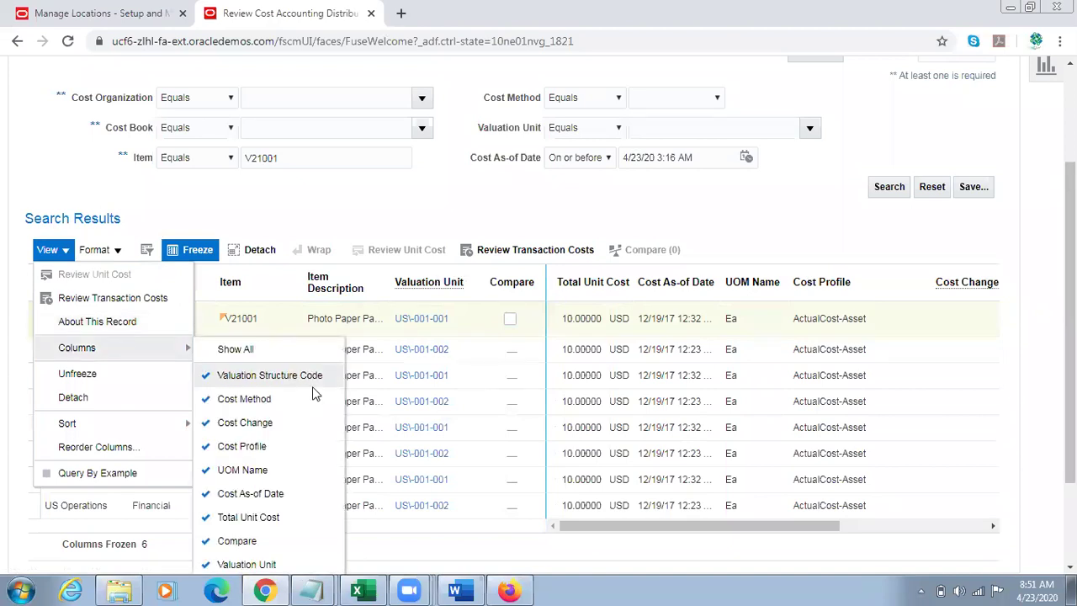
left_click(252, 350)
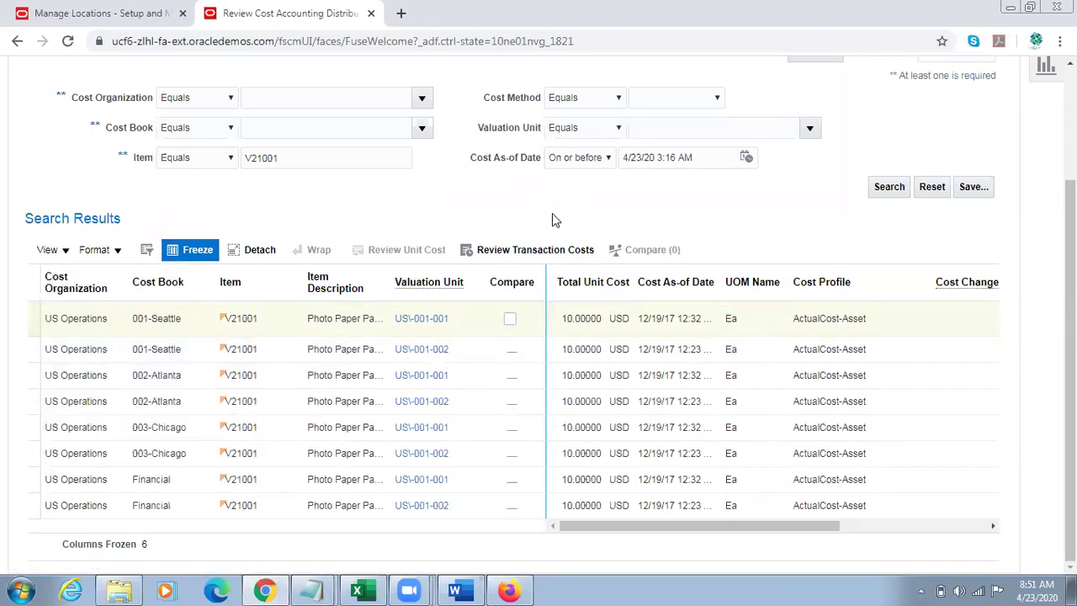
Step: Select the first 001-Seattle cost row and bring up the cost accounting tasks
left_click(602, 319)
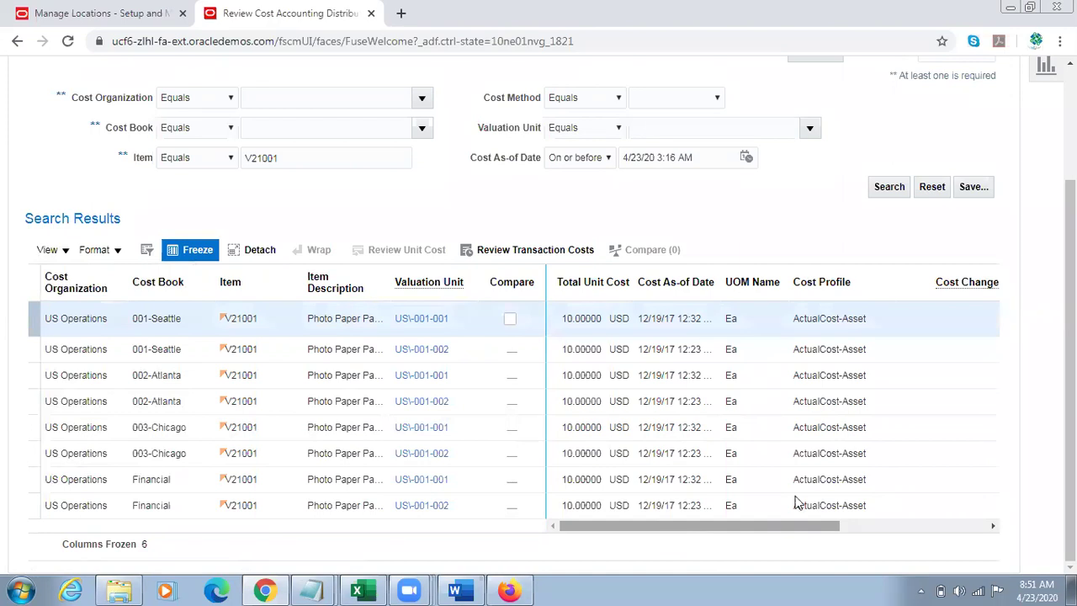
scroll(539, 336, "up", 3)
left_click(1046, 180)
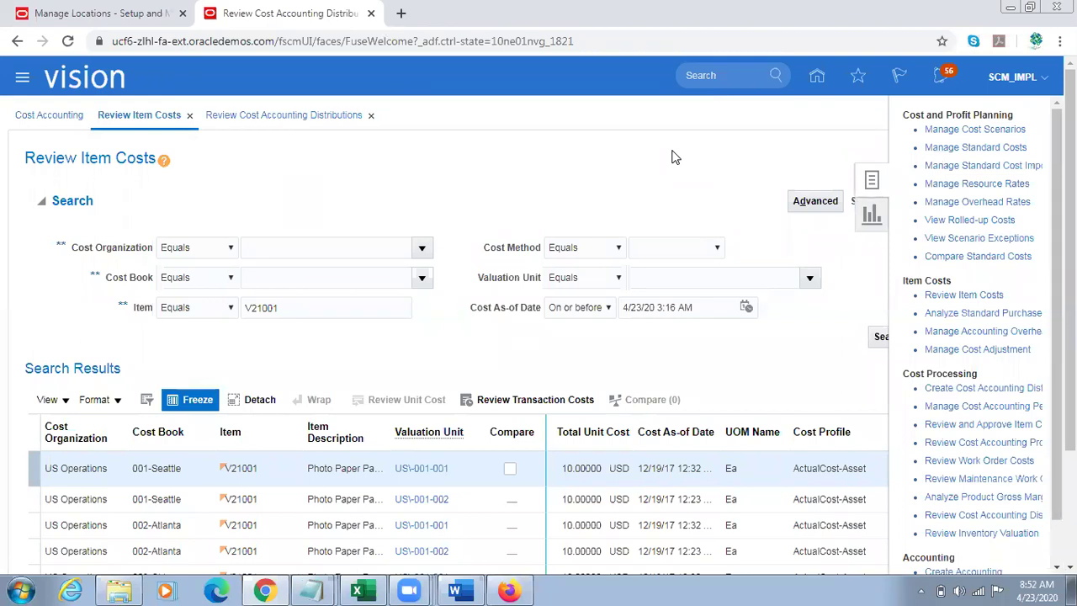
Step: Open Review Transaction Costs for the selected 001-Seattle V21001 row
left_click(624, 171)
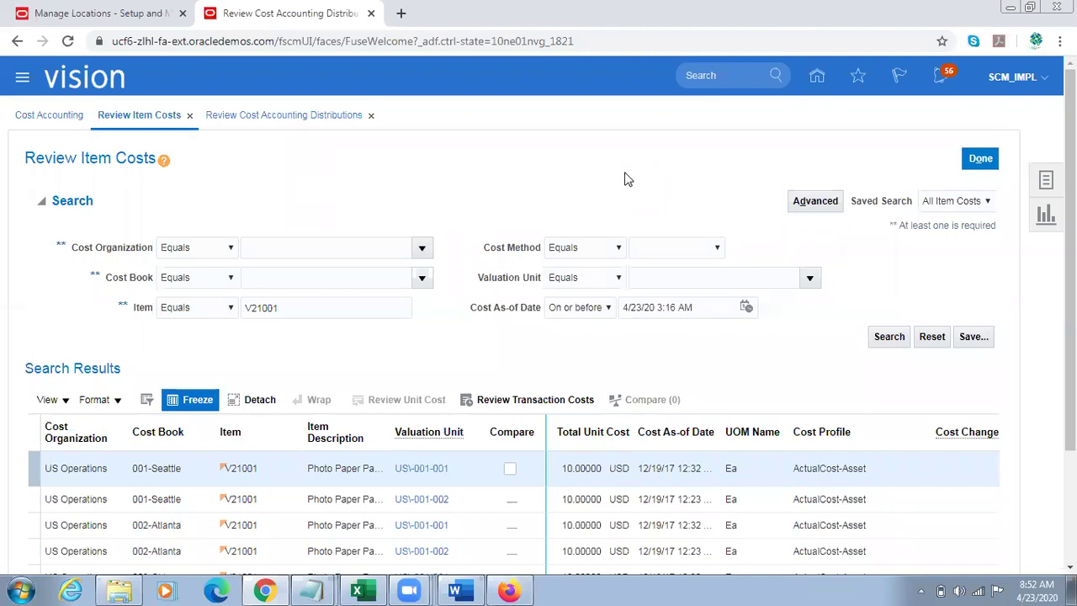
left_click(509, 400)
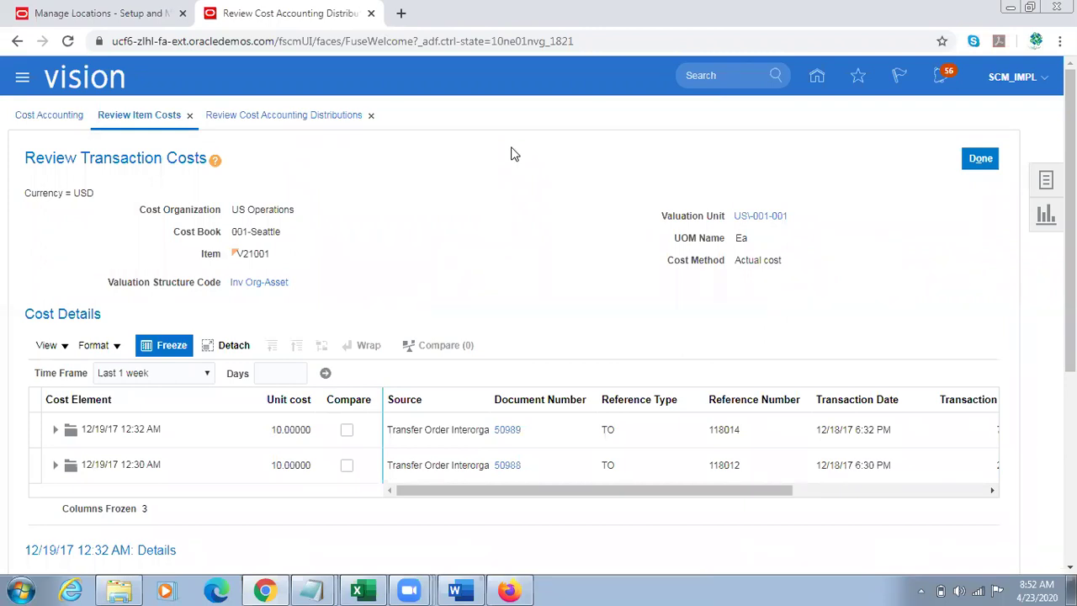
Step: Confirm the 12/19/17 V21001 cost is 100% MATERIAL at 10.00000, then finish
scroll(514, 154, "down", 2)
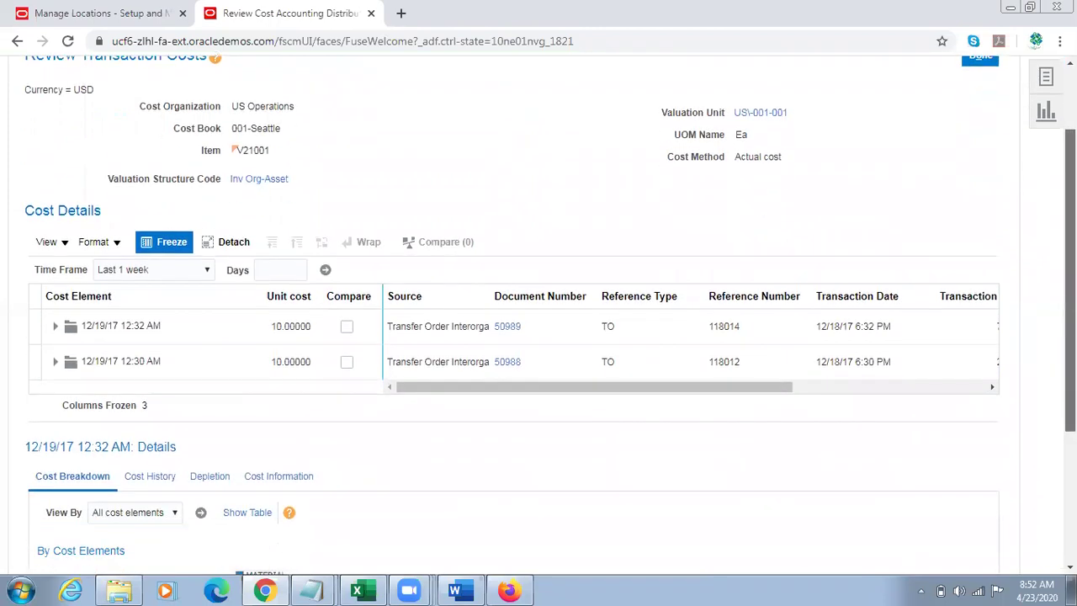
scroll(514, 320, "up", 1)
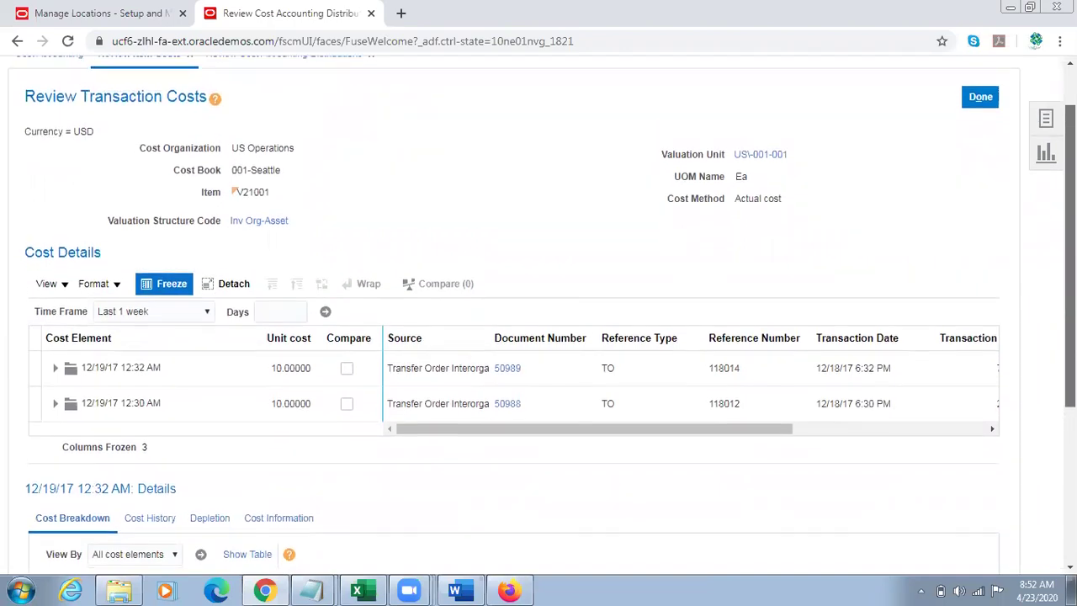
scroll(786, 377, "down", 1)
left_click_drag(632, 416, 516, 394)
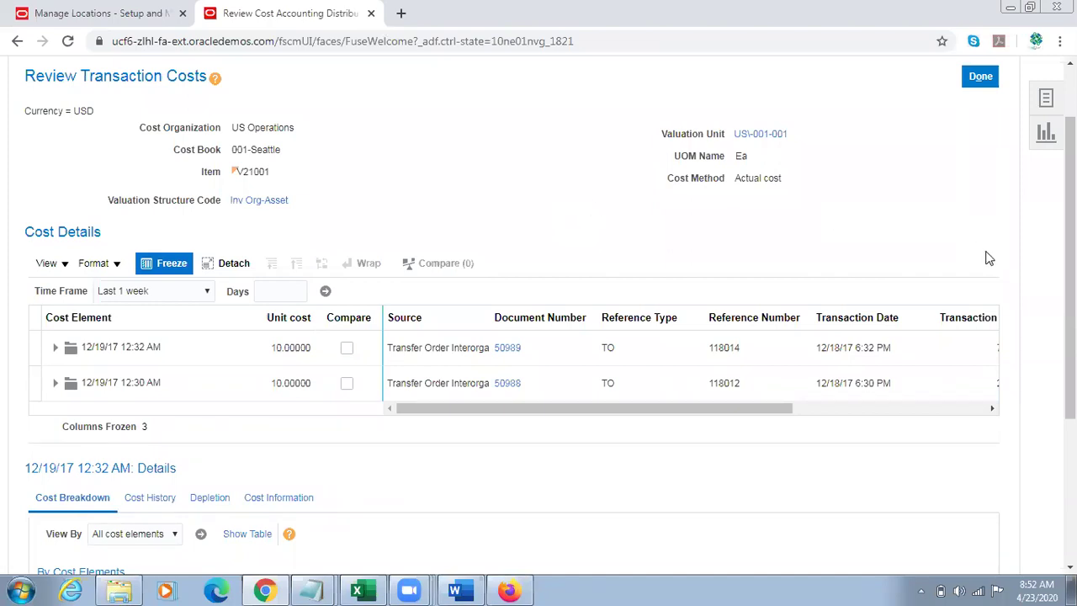
scroll(1068, 261, "down", 3)
scroll(1068, 336, "down", 1)
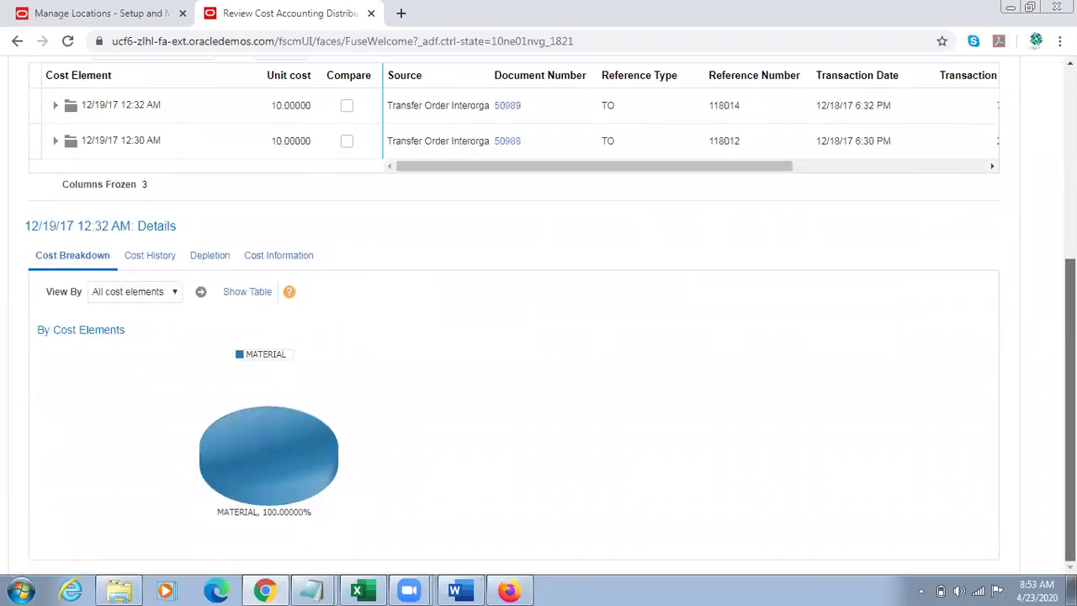
mouse_move(308, 442)
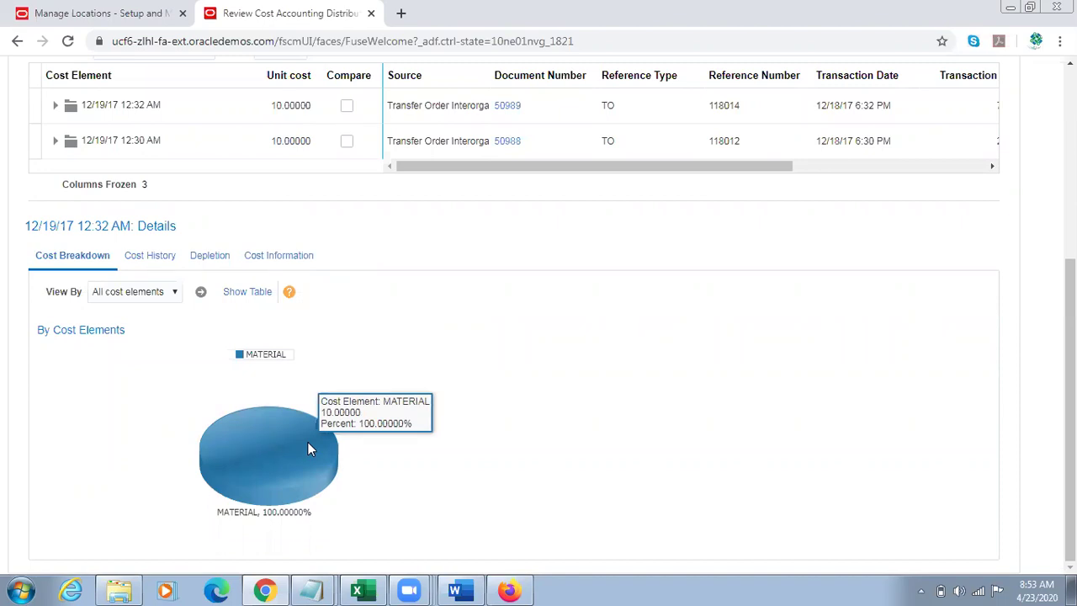
scroll(886, 396, "up", 1)
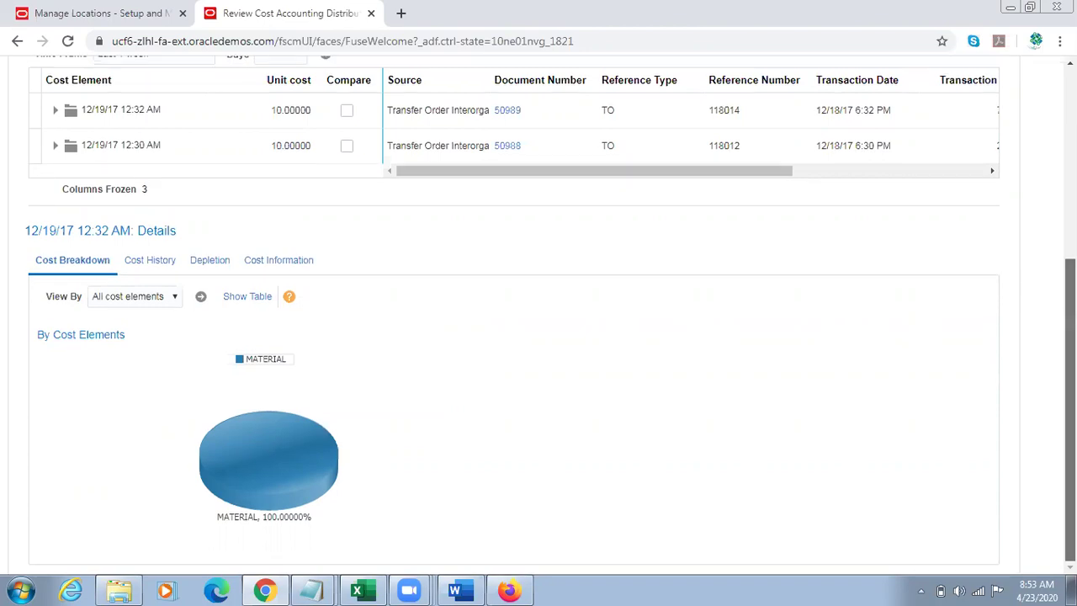
left_click_drag(1070, 353, 1070, 199)
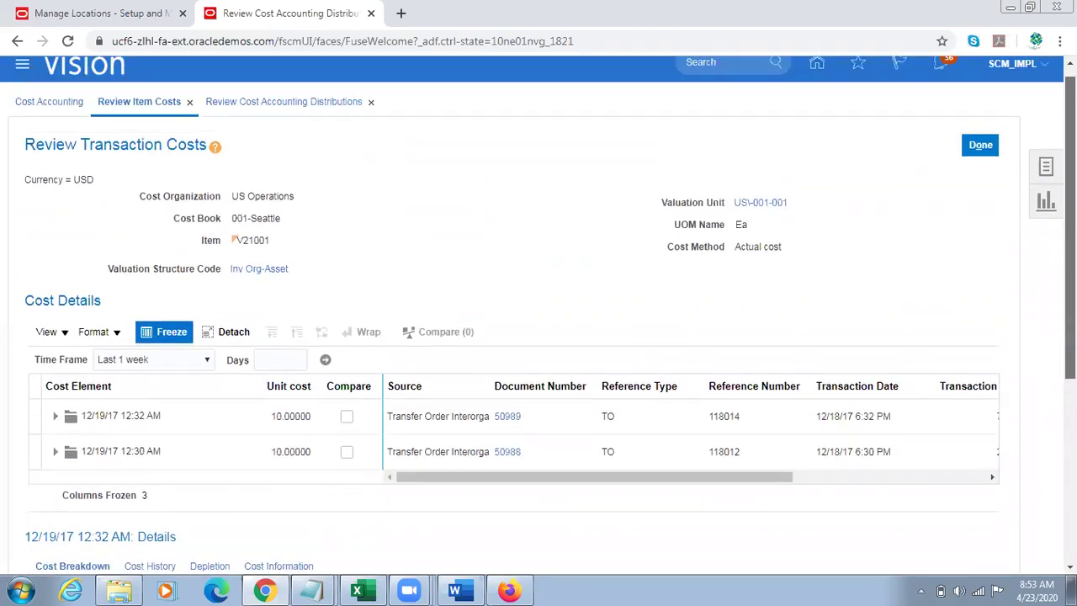
left_click(996, 148)
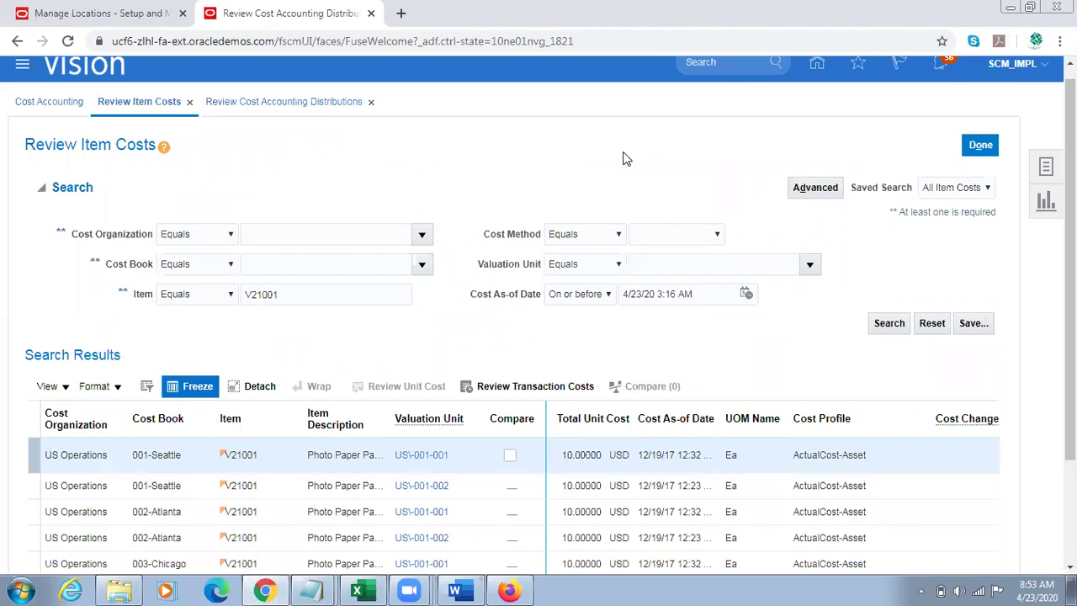
Step: Leave Review Item Costs for the Cost Accounting dashboard
left_click(979, 146)
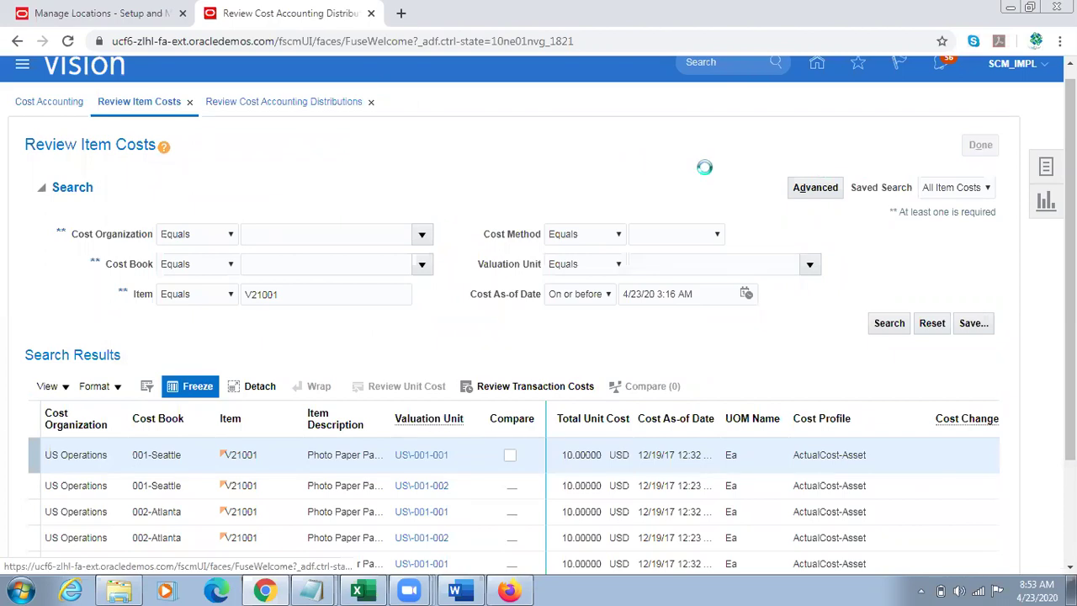
left_click(979, 145)
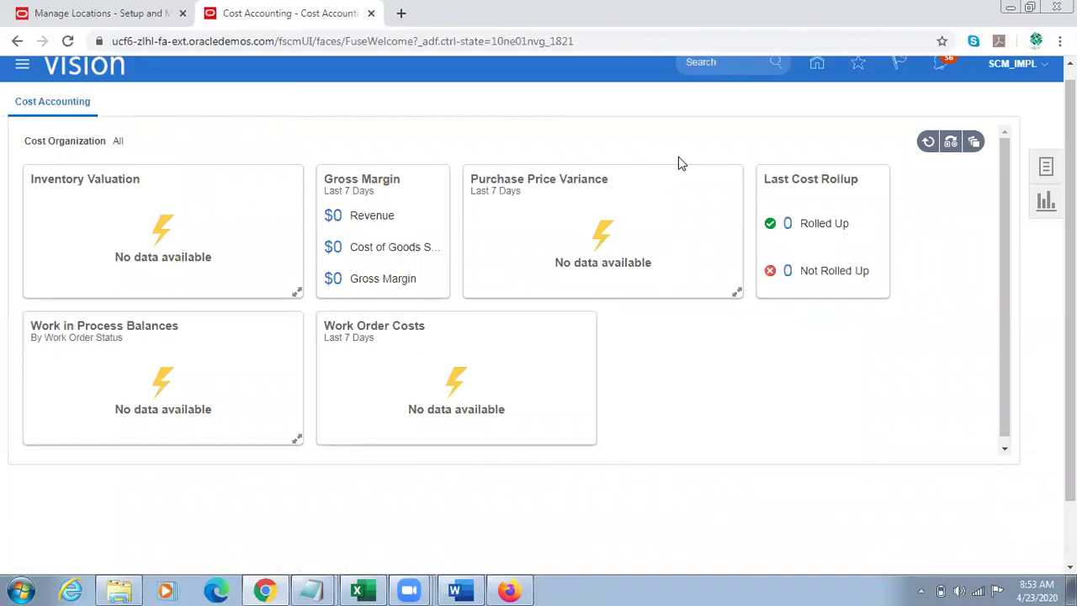
scroll(682, 163, "up", 1)
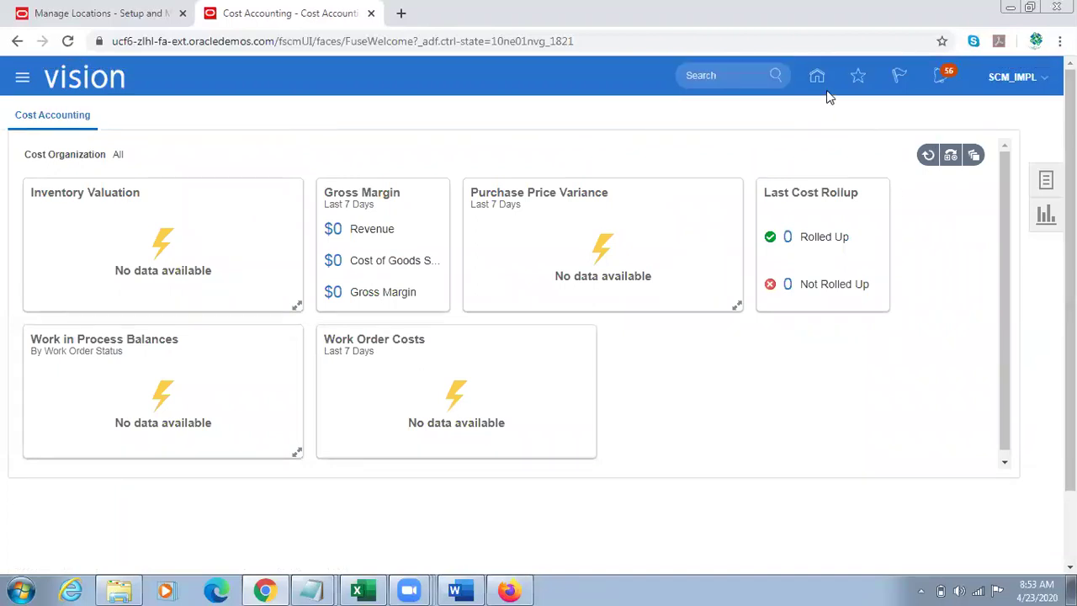
Step: Minimize Chrome to reveal the Oracle Applications home page in Firefox
left_click(268, 587)
left_click(268, 587)
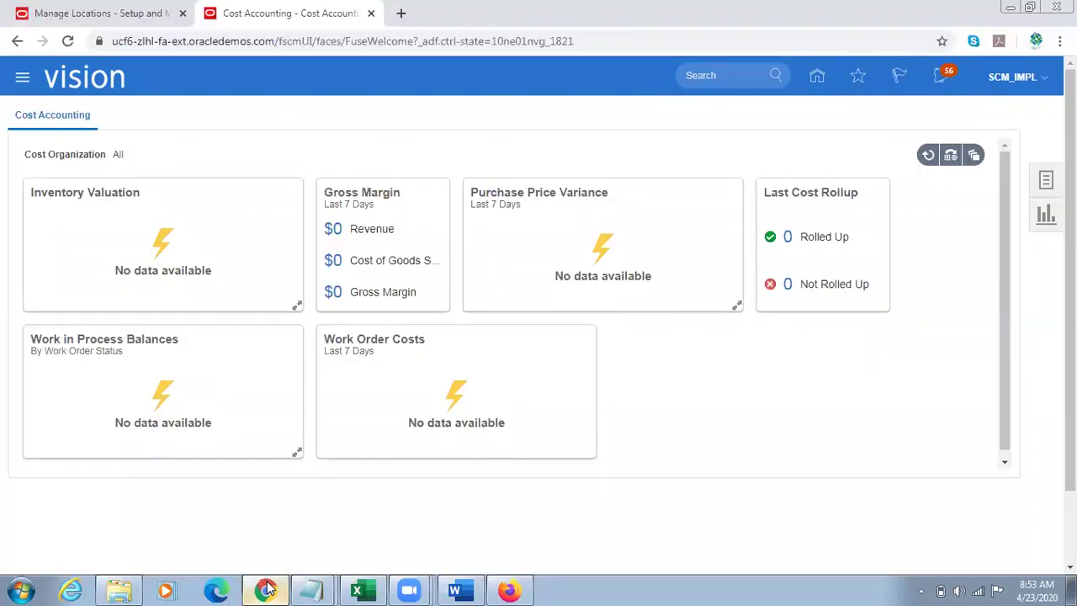
left_click(269, 587)
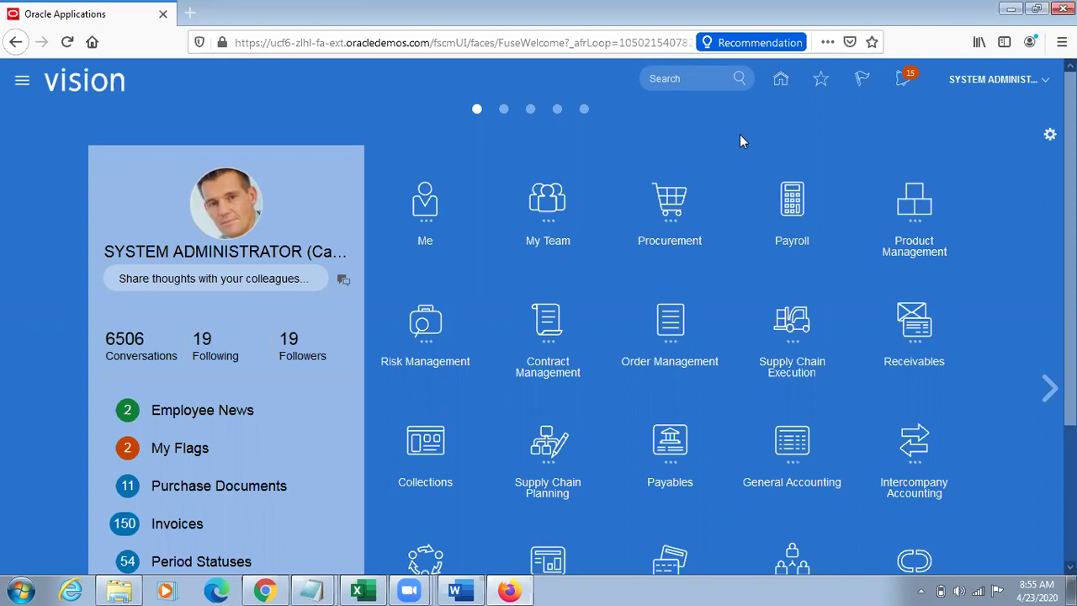
Step: Search Manage Standard Costs for item V21001, find no costs, and return to Cost Accounting
left_click(265, 590)
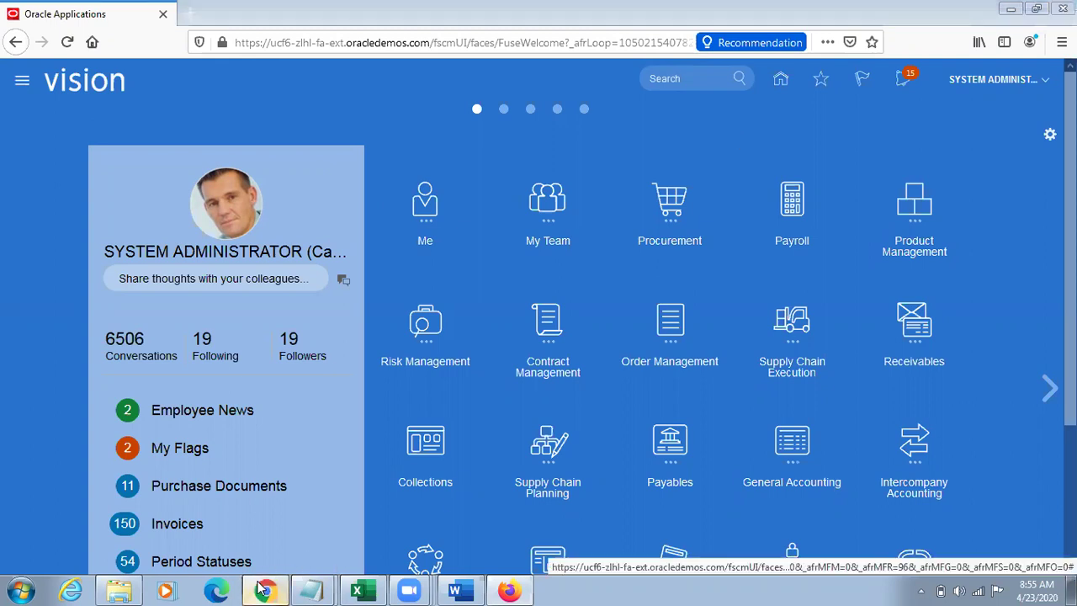
left_click(1043, 180)
left_click(992, 149)
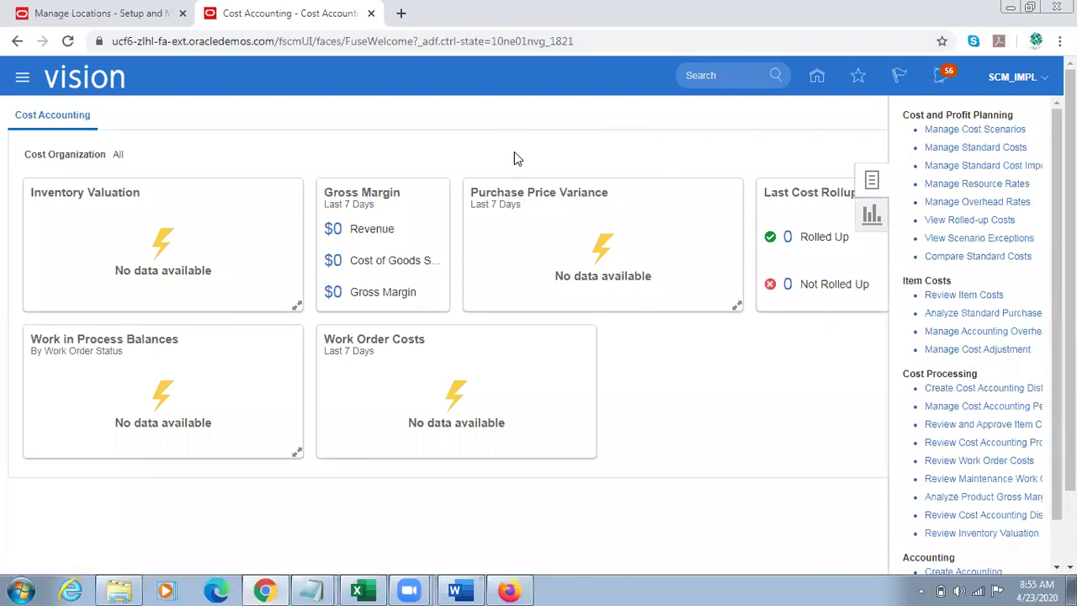
left_click(266, 333)
type("V21001")
left_click(889, 362)
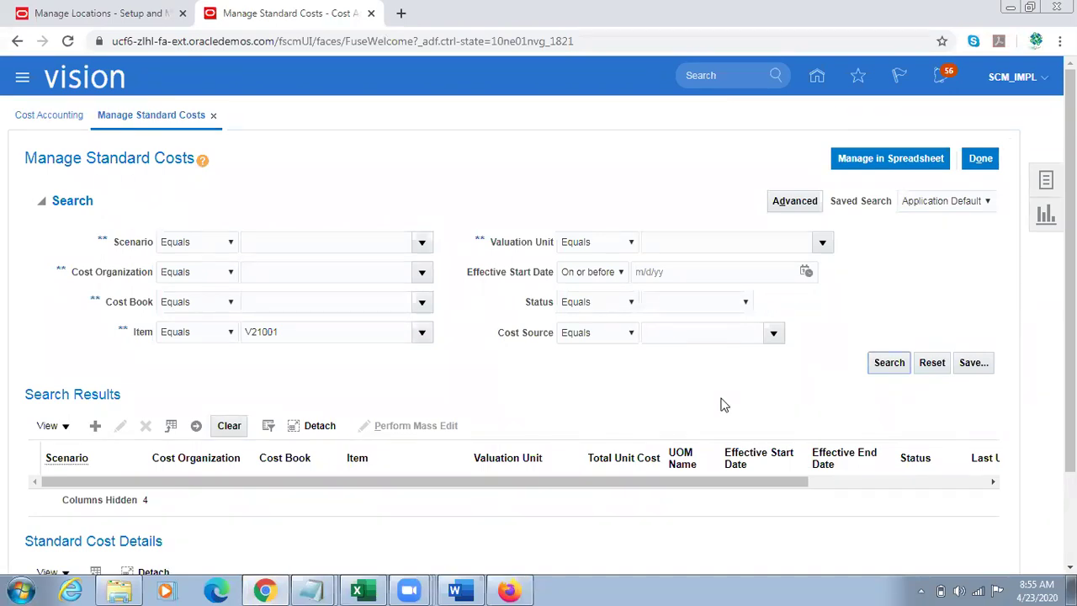
left_click(977, 156)
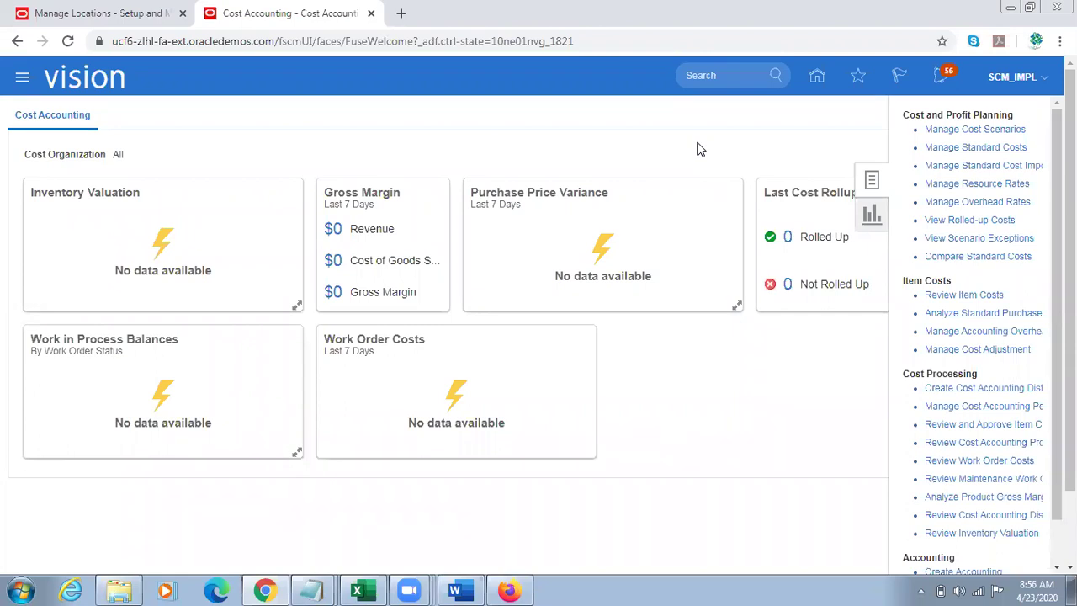
Step: Select item number v12000 in the Notepad notes and go back to Chrome
mouse_move(304, 589)
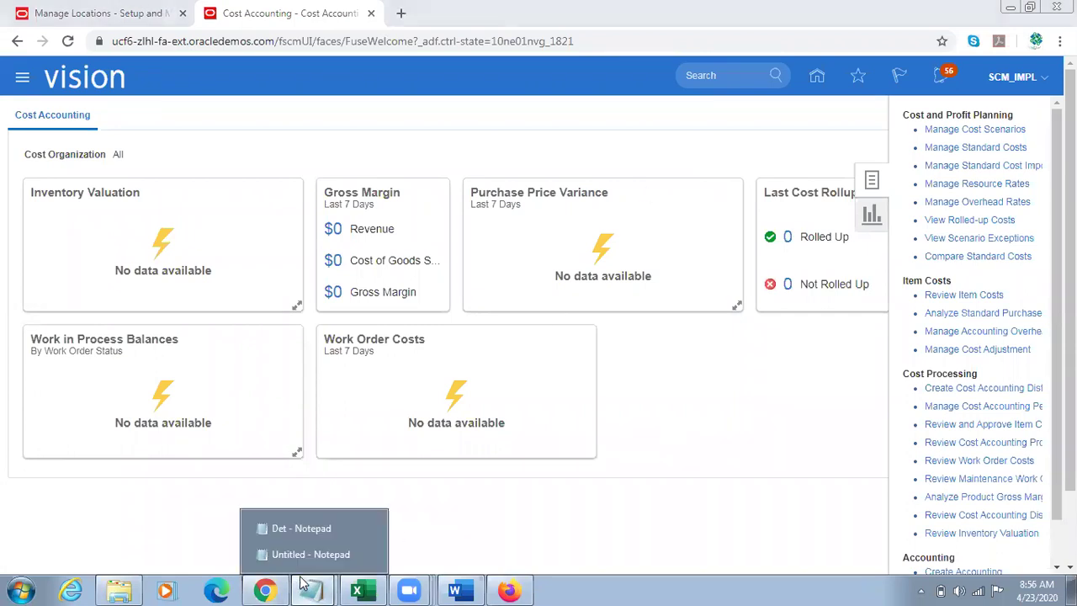
left_click(292, 550)
left_click(79, 294)
left_click_drag(60, 304, 6, 279)
left_click_drag(122, 284, 3, 289)
left_click(101, 296)
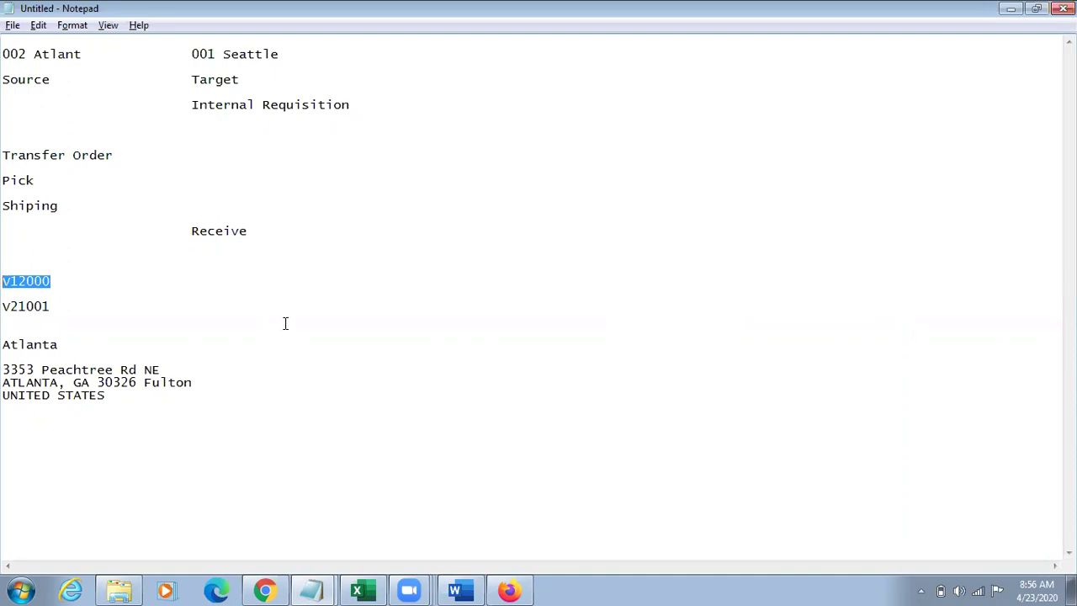
key("alt+Tab")
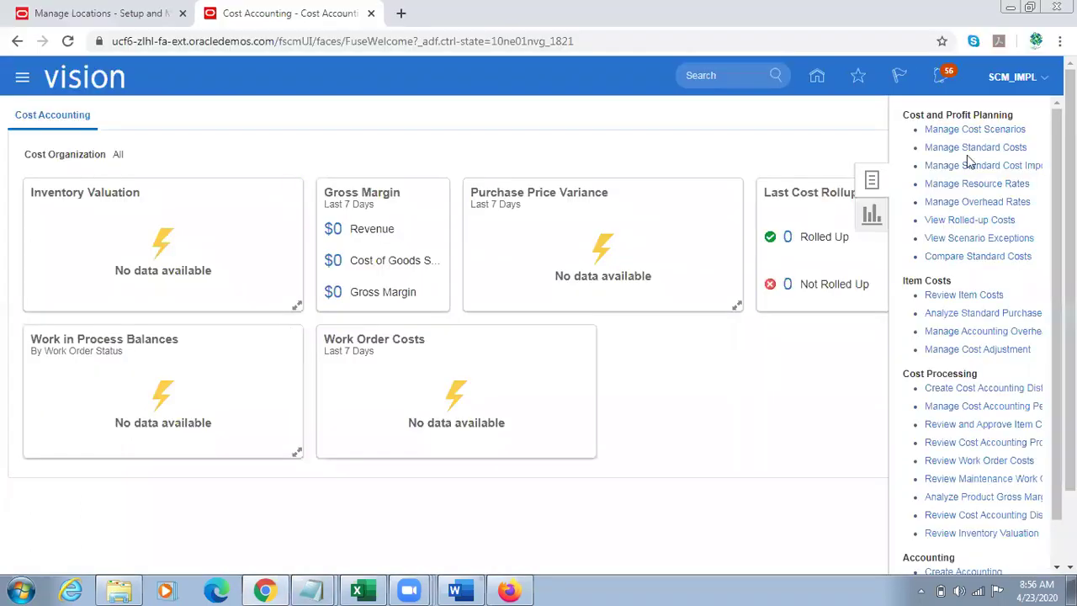
Step: Search Manage Standard Costs for the pasted item V12000, then clear the item value
left_click(978, 149)
left_click(261, 331)
type("V12000")
left_click(891, 365)
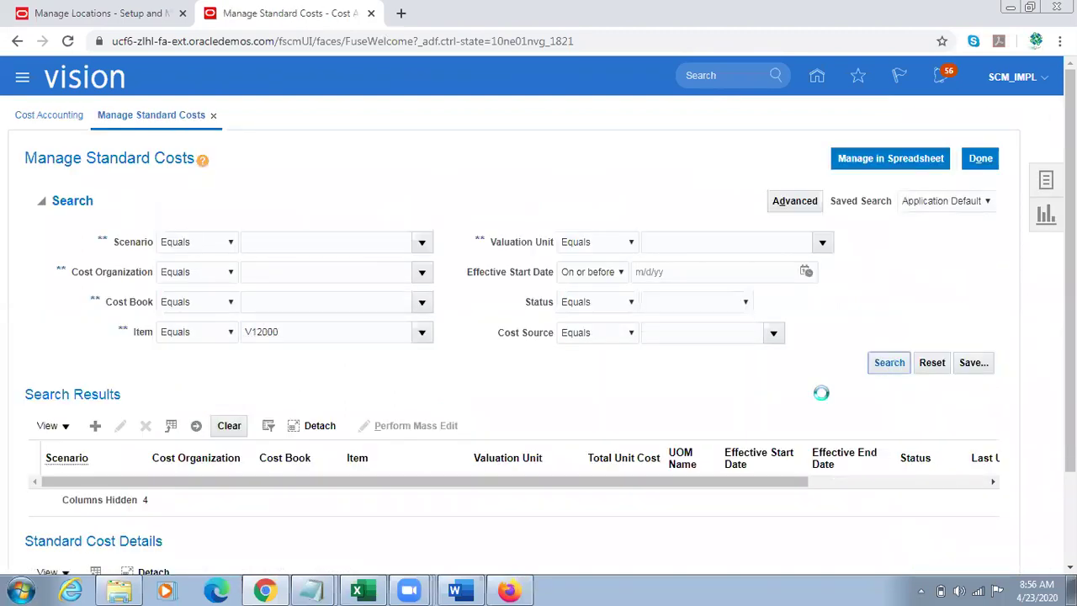
double_click(325, 332)
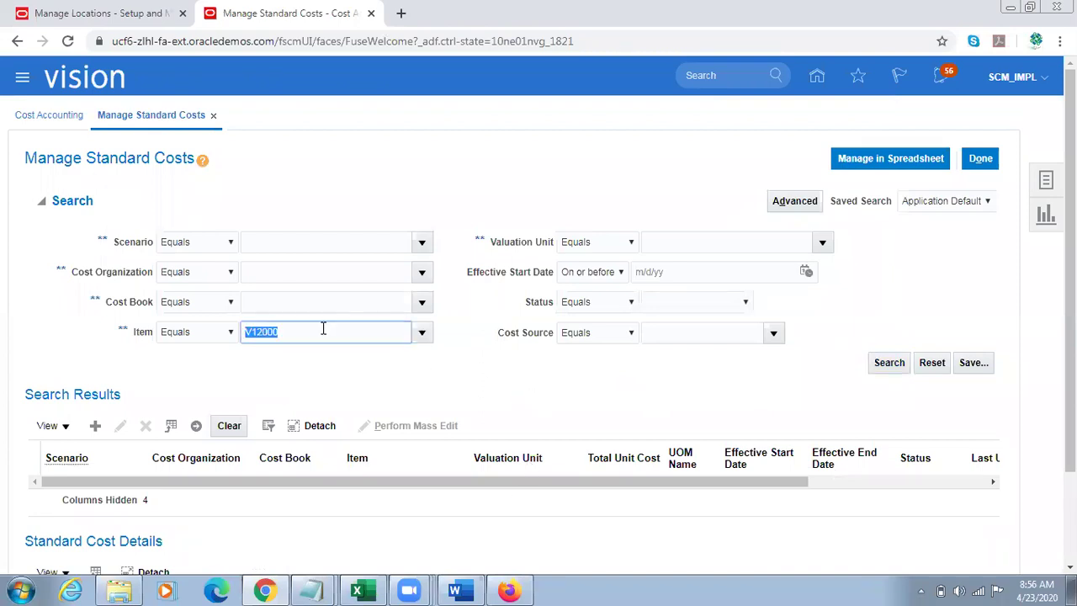
left_click(905, 367)
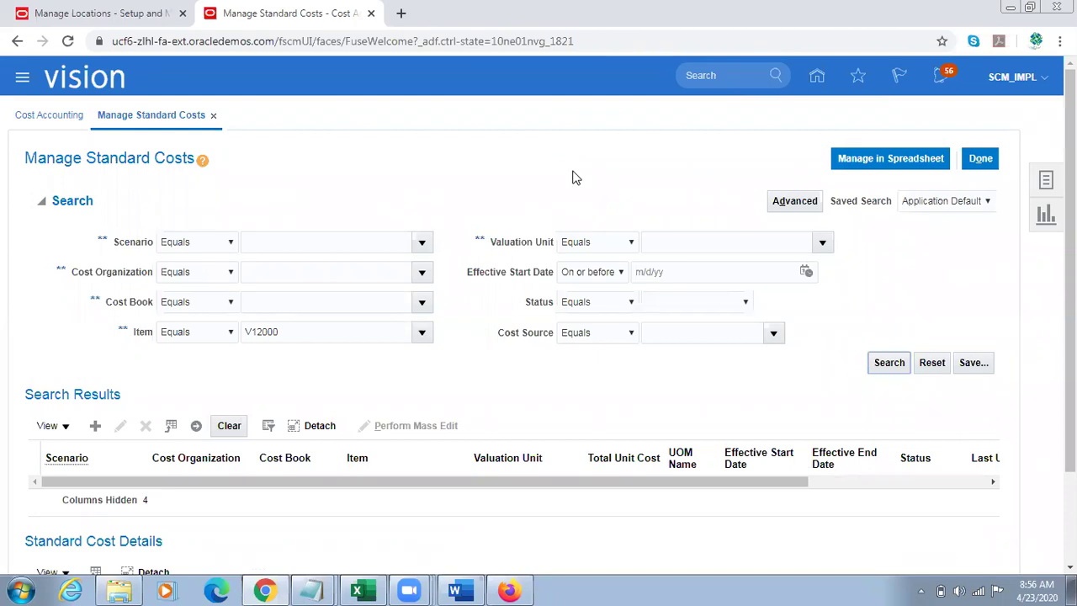
double_click(270, 337)
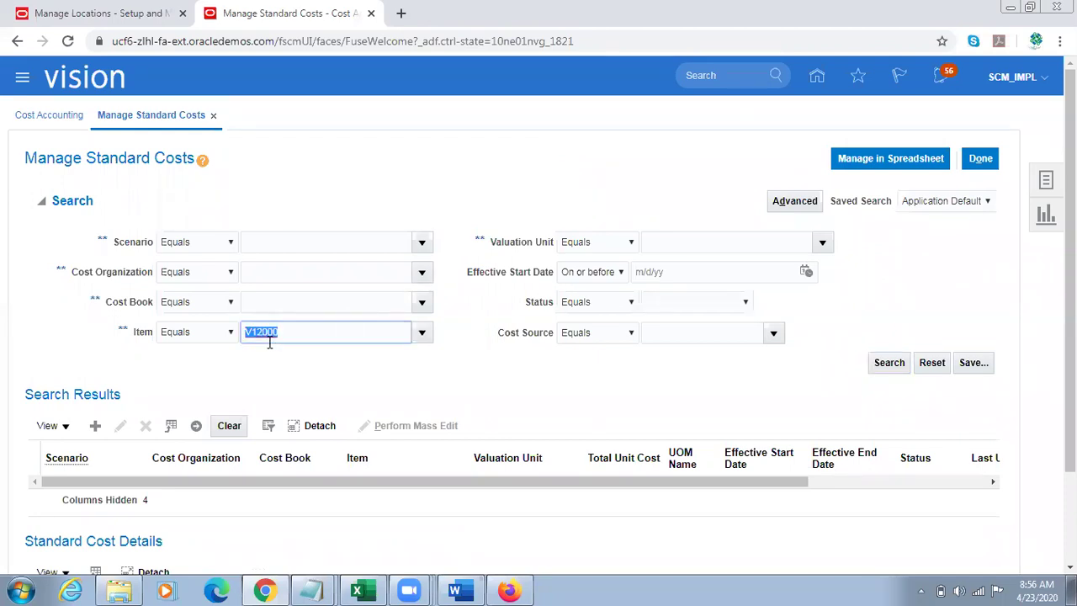
key("Delete")
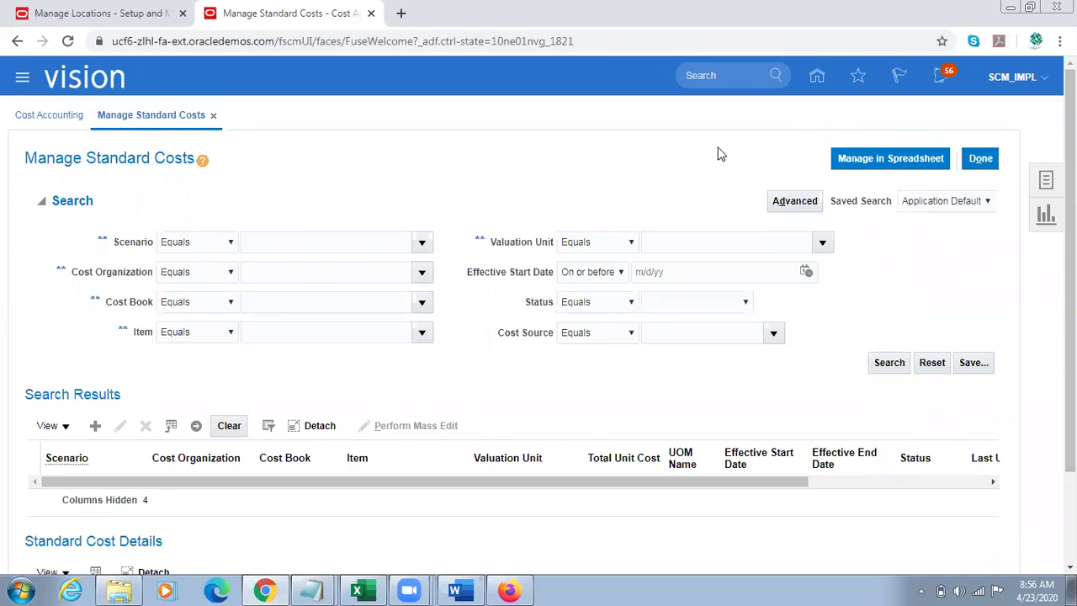
Step: Search standard costs for TL Sample Item, review its 100 USD Seattle and Atlanta costs, and finish
left_click(1045, 179)
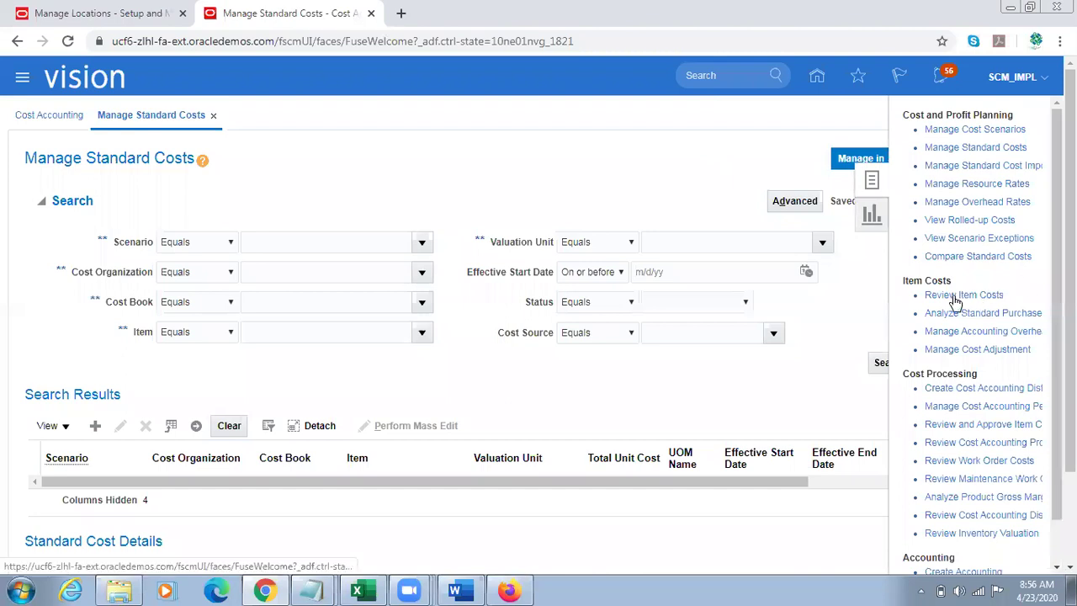
left_click(329, 340)
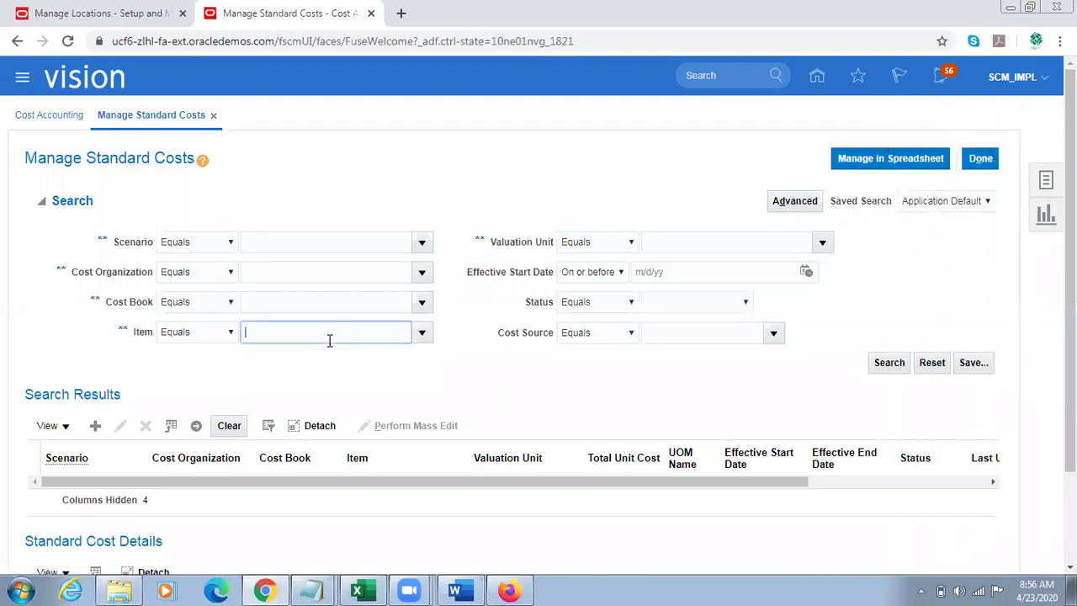
type("TL Sample Item")
key("Tab")
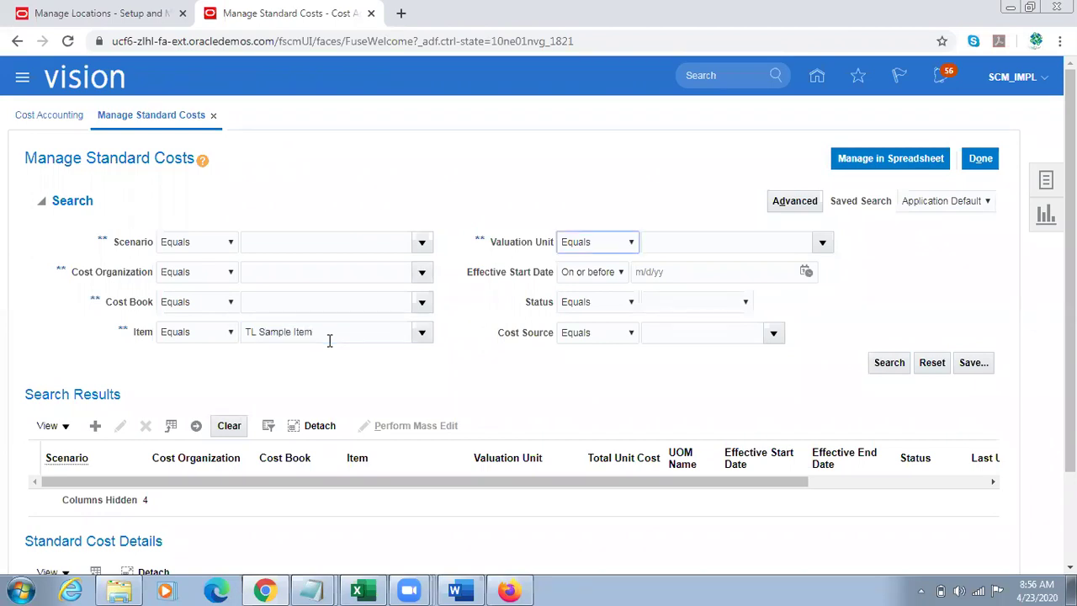
left_click(875, 363)
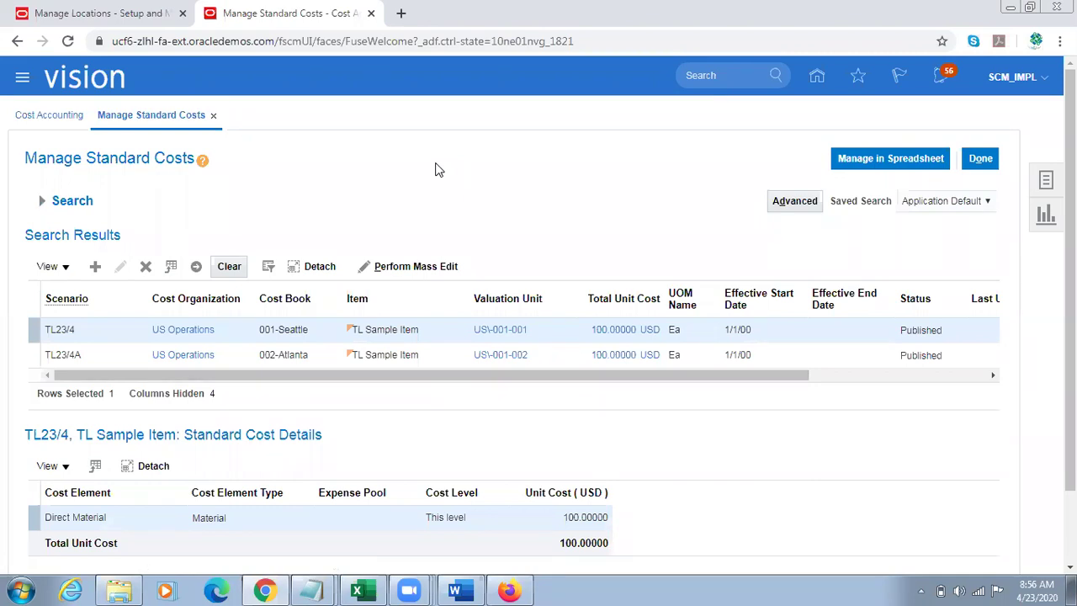
left_click(50, 200)
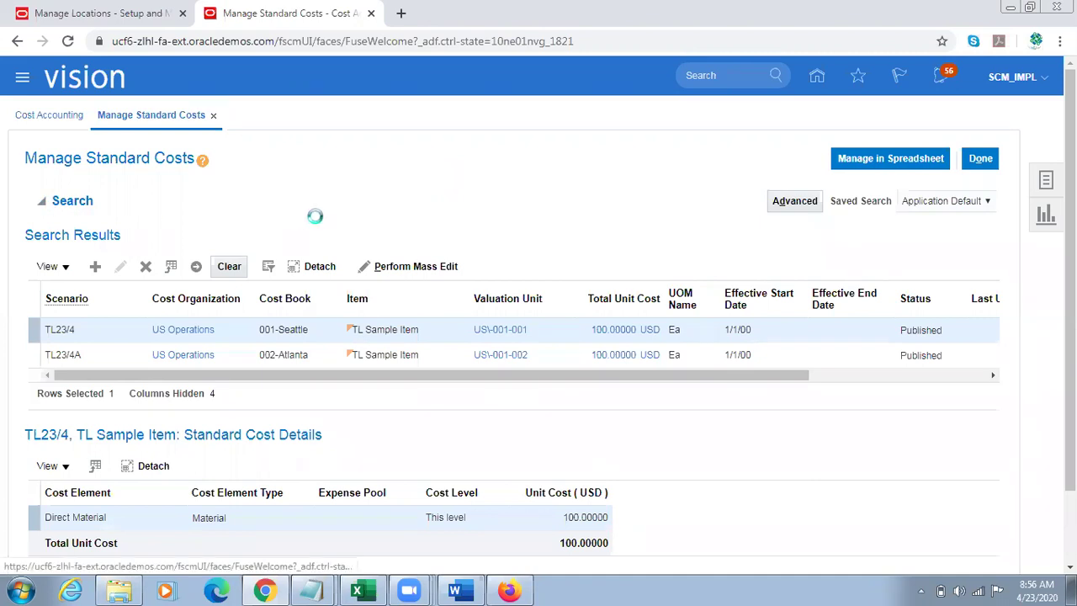
triple_click(343, 337)
left_click(541, 379)
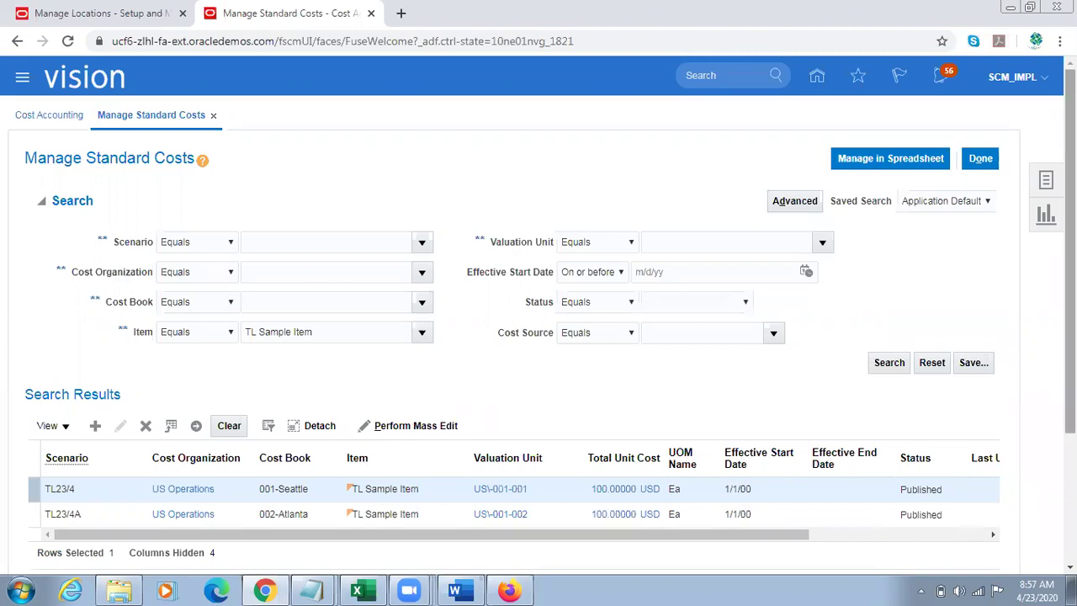
scroll(799, 496, "down", 1)
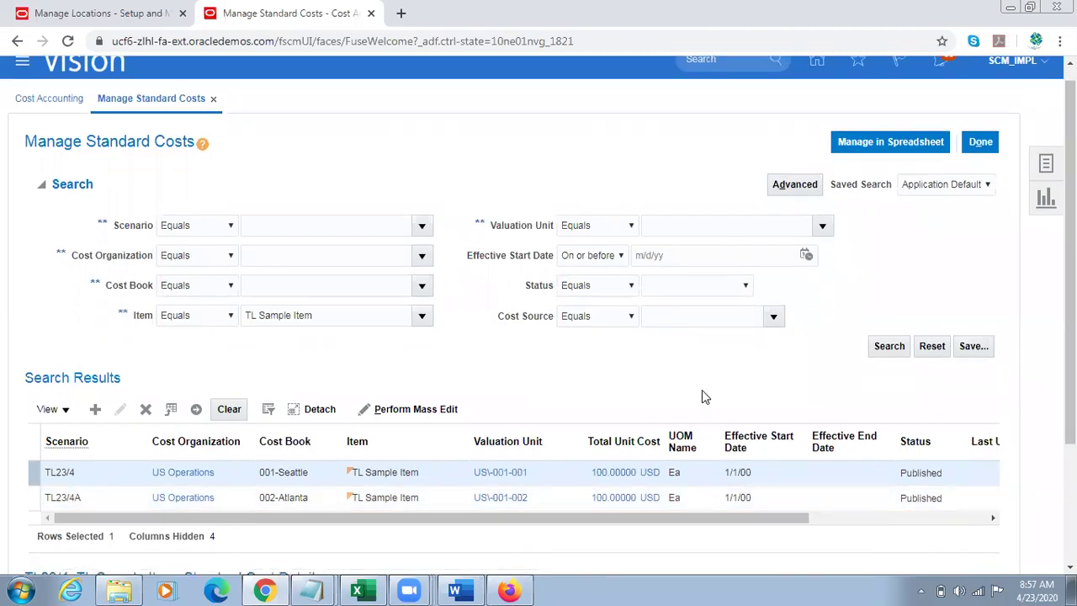
left_click(980, 143)
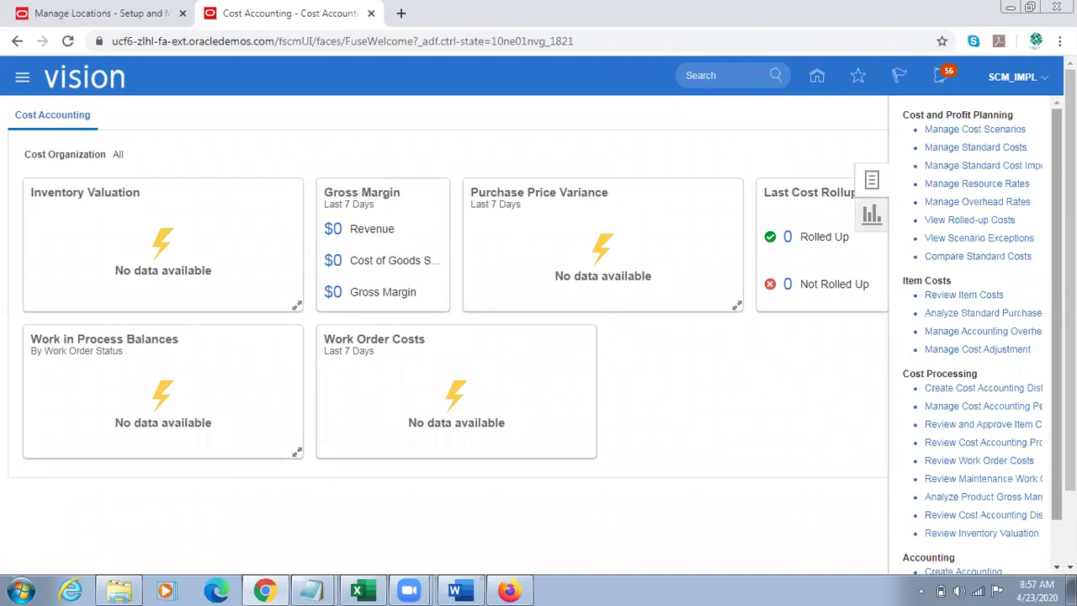
Step: Close the Cost Accounting task panel and return to the home page
scroll(976, 336, "down", 1)
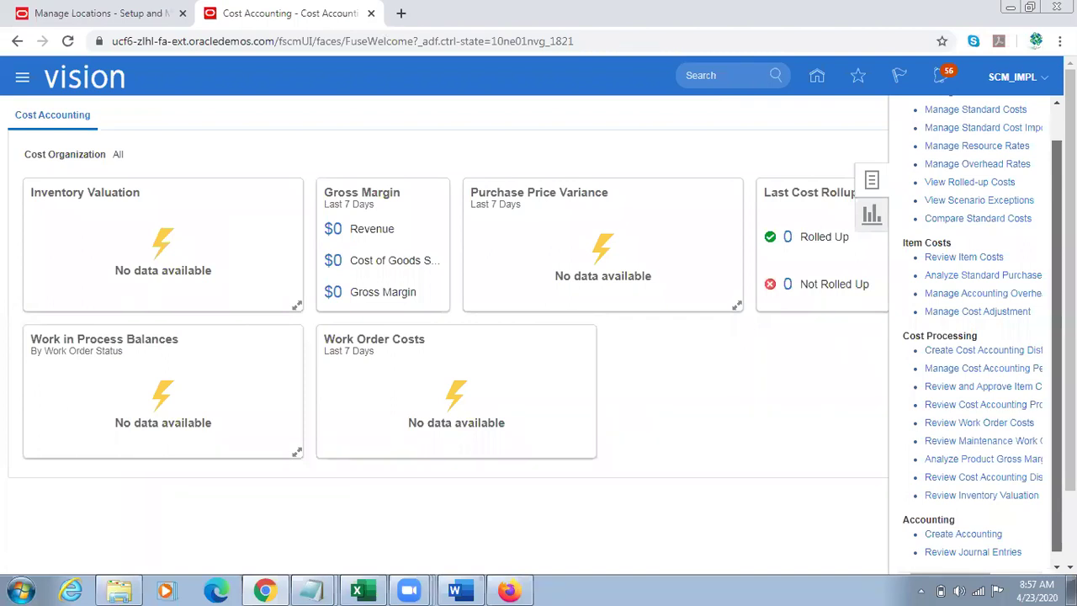
scroll(539, 316, "down", 1)
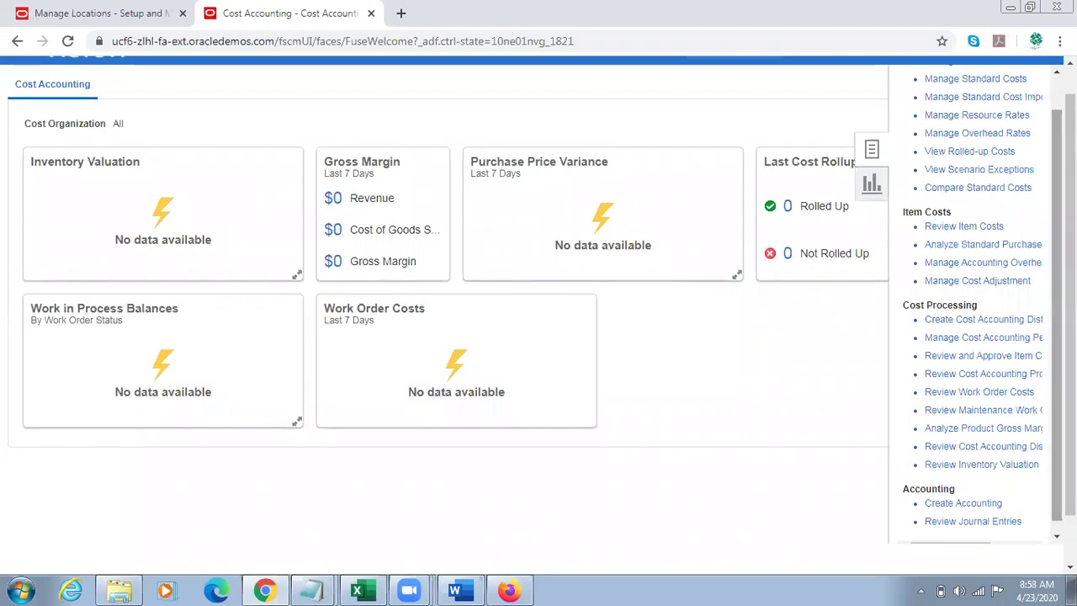
left_click_drag(1057, 316, 1056, 326)
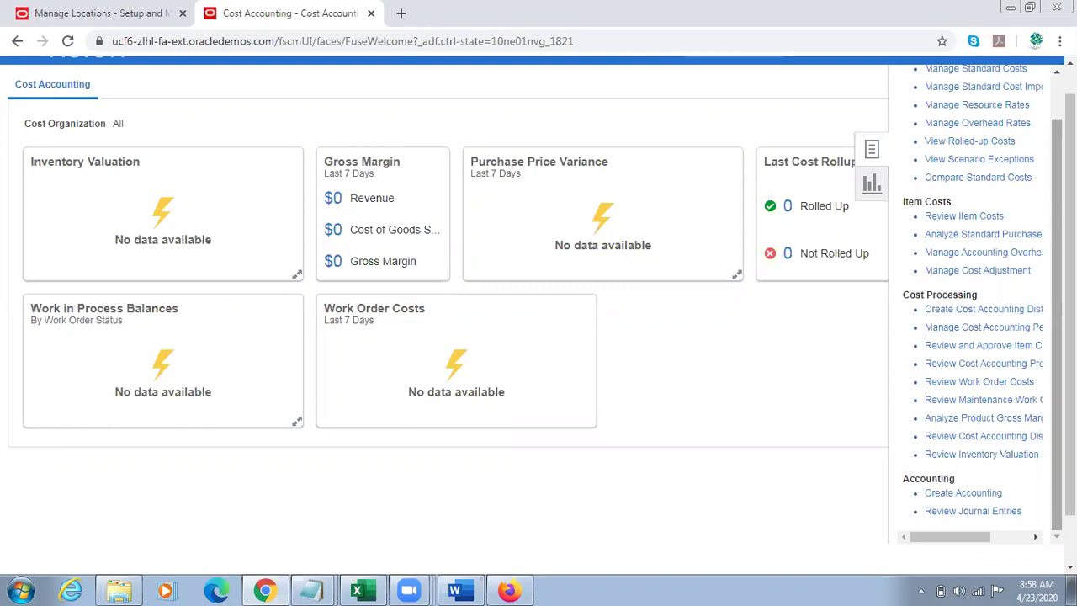
left_click(728, 110)
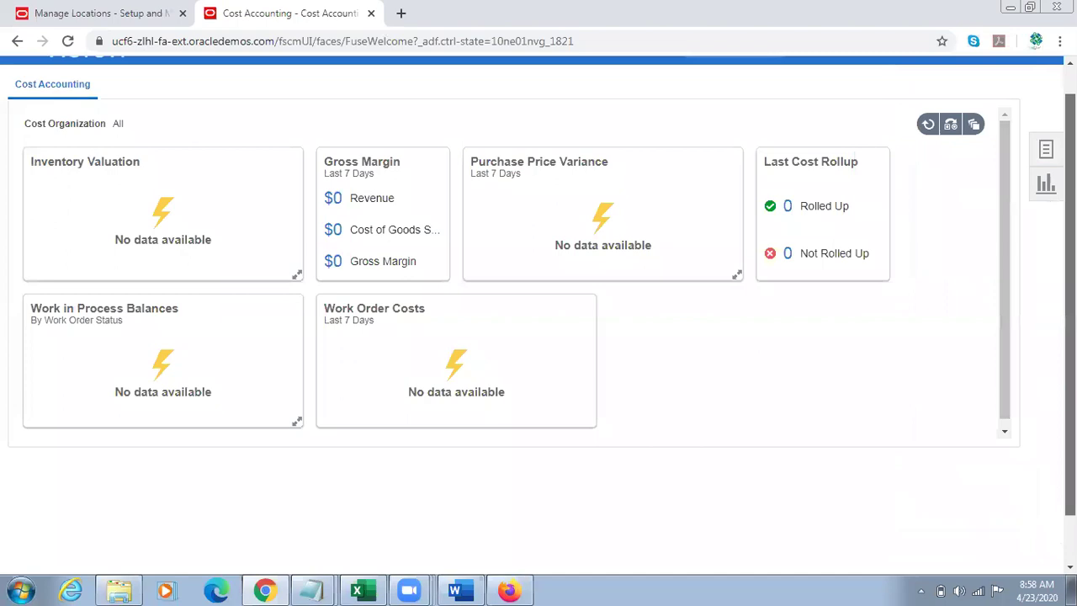
left_click_drag(1069, 156, 1069, 126)
left_click(817, 77)
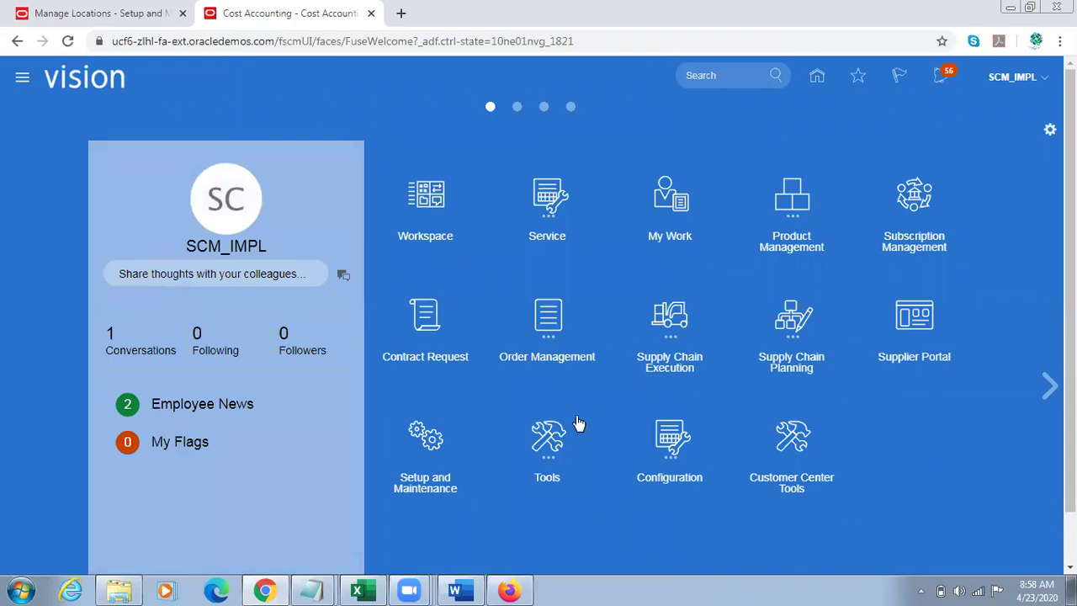
Step: In Scheduled Processes, pick the Transfer Transactions from Inventory to Costing job via Transfer%Transaction%from%Inv%Costing
scroll(572, 417, "down", 1)
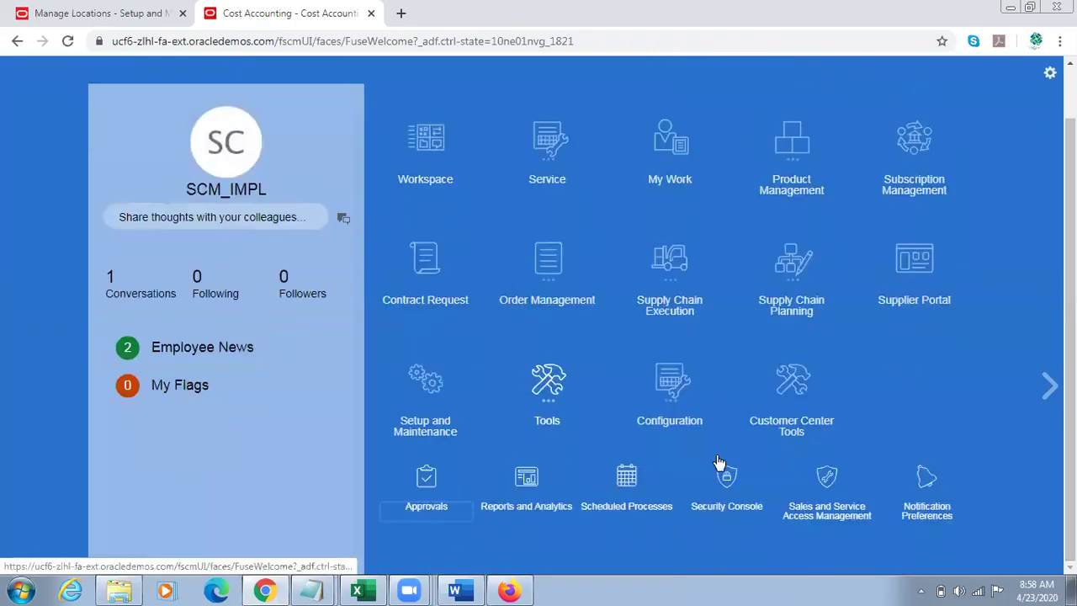
left_click(807, 423)
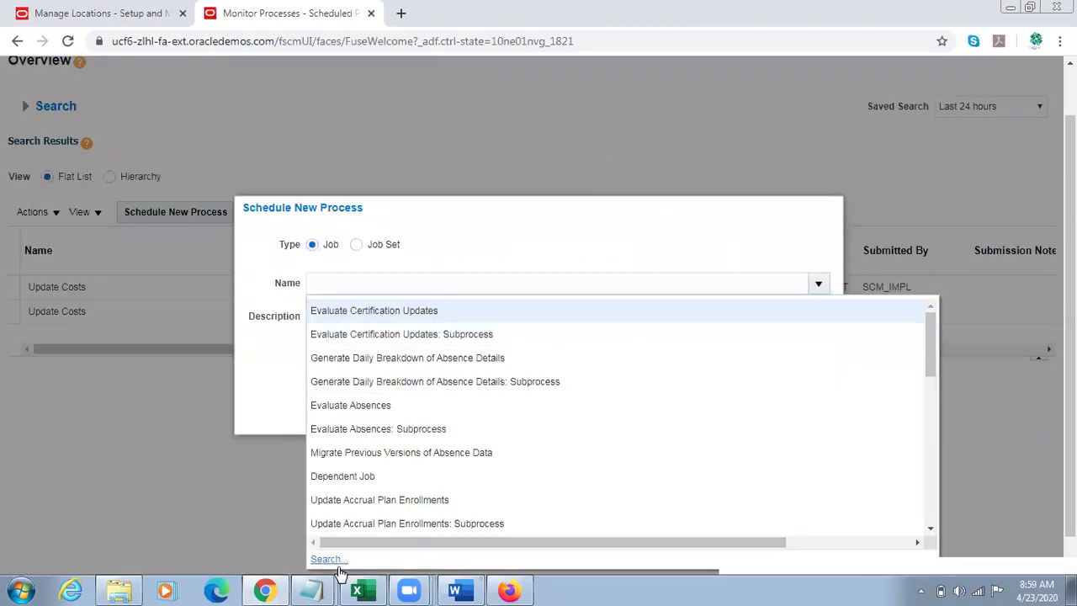
left_click(335, 562)
left_click(233, 291)
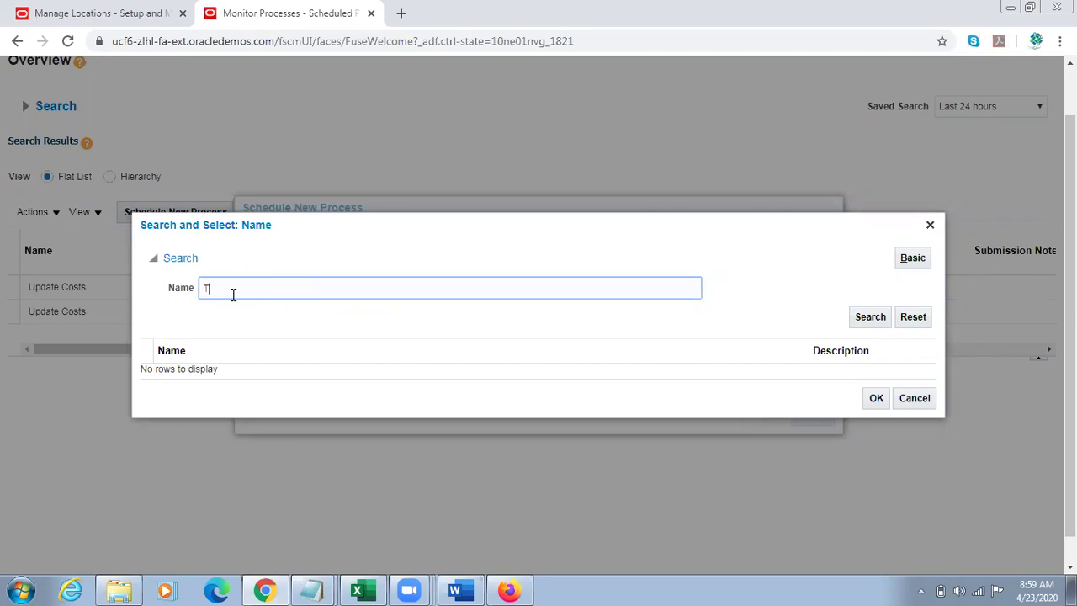
type("Transfer%Transaction%from%")
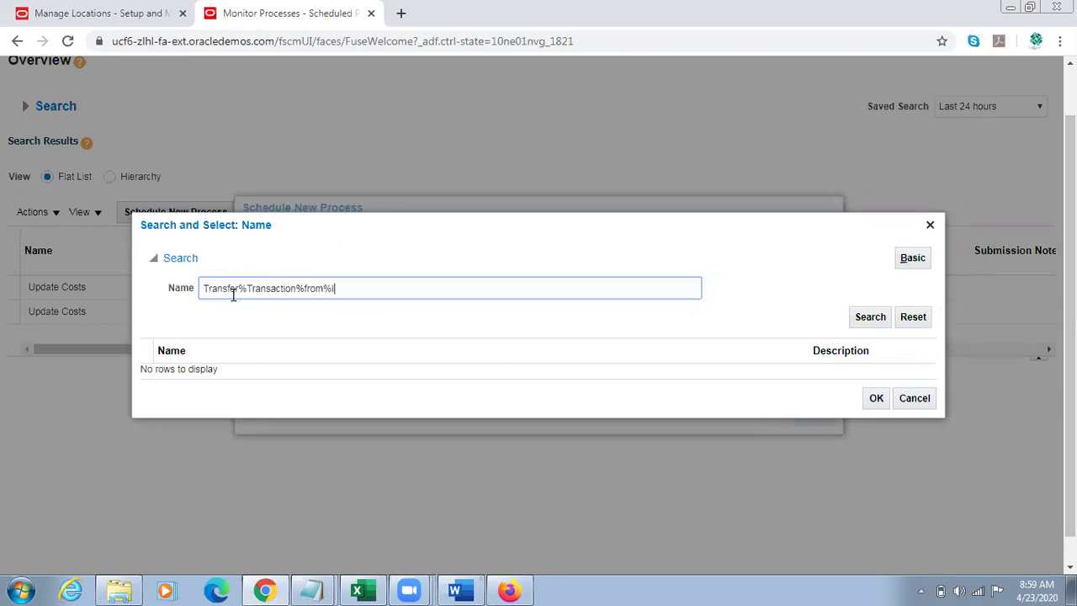
type("Inv%Cst")
key("BackSpace")
key("BackSpace")
type("osting")
left_click(269, 367)
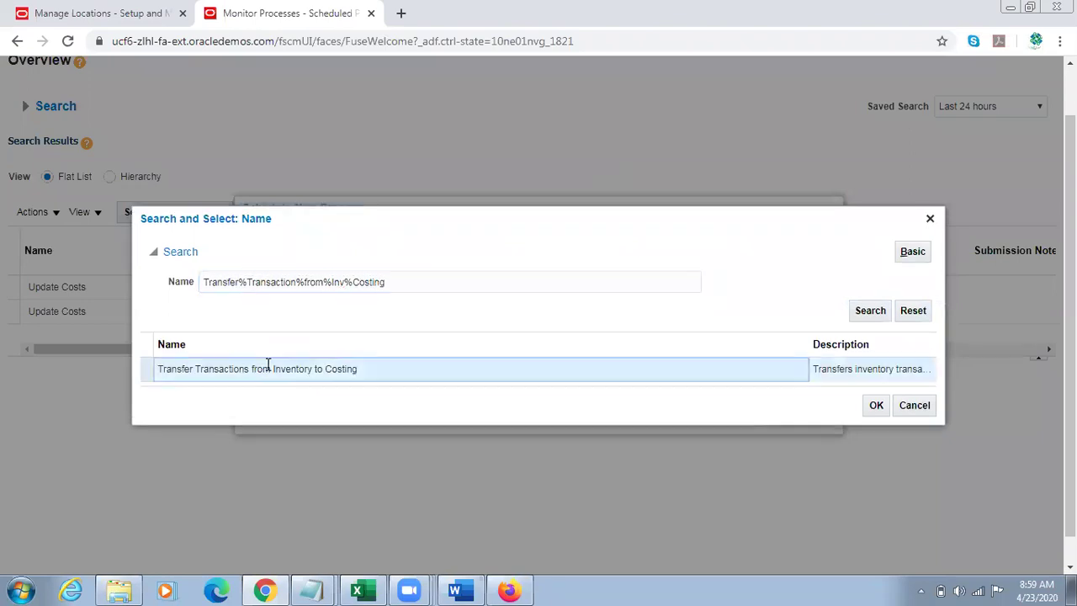
left_click(873, 407)
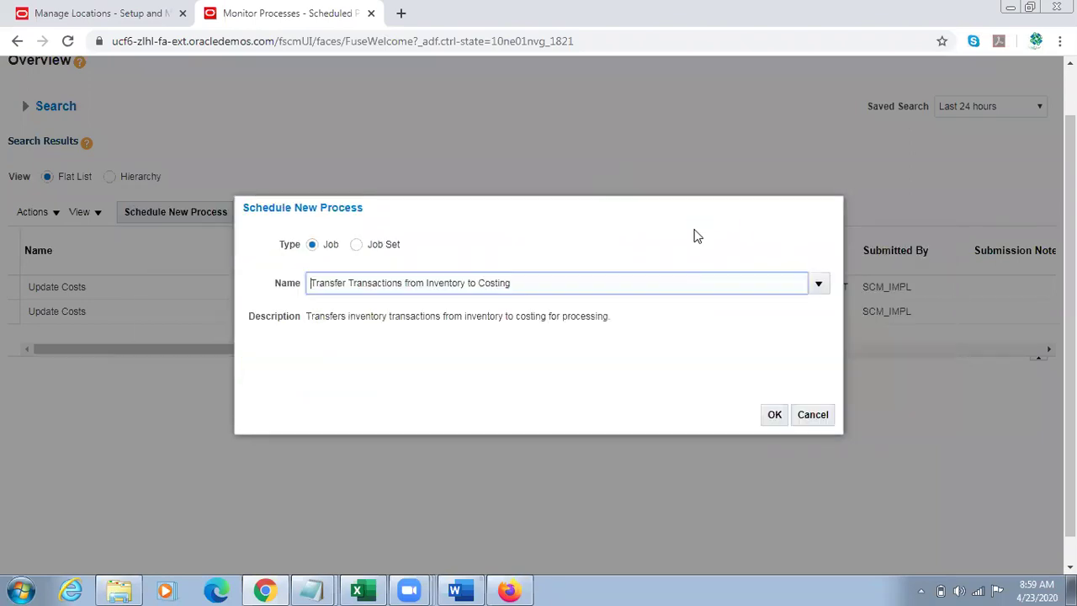
left_click(774, 417)
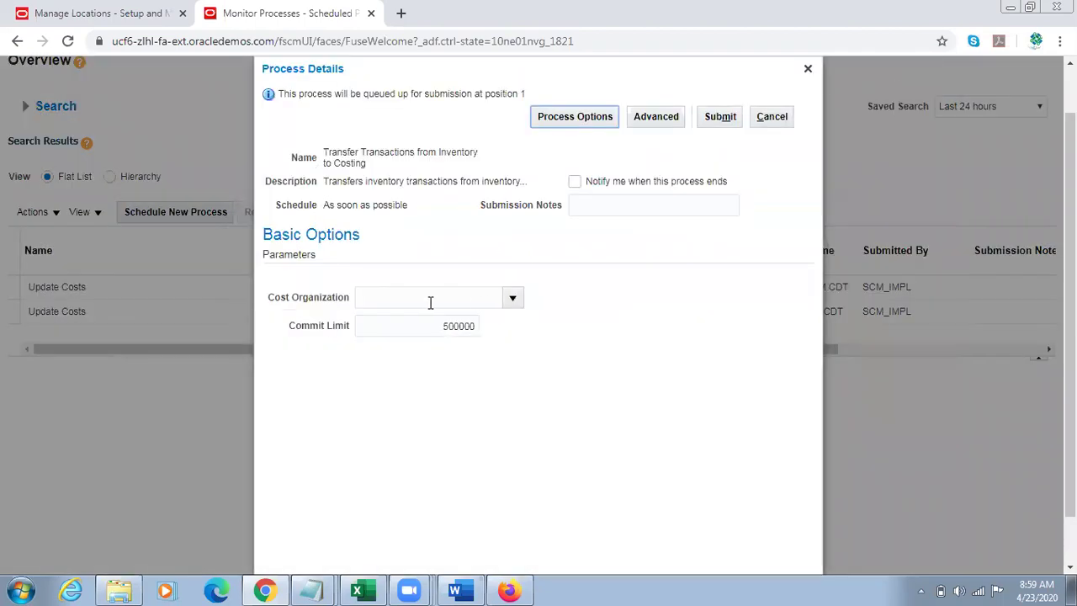
Step: Set Cost Organization to US Operations and submit the job as process 1812546
left_click(428, 301)
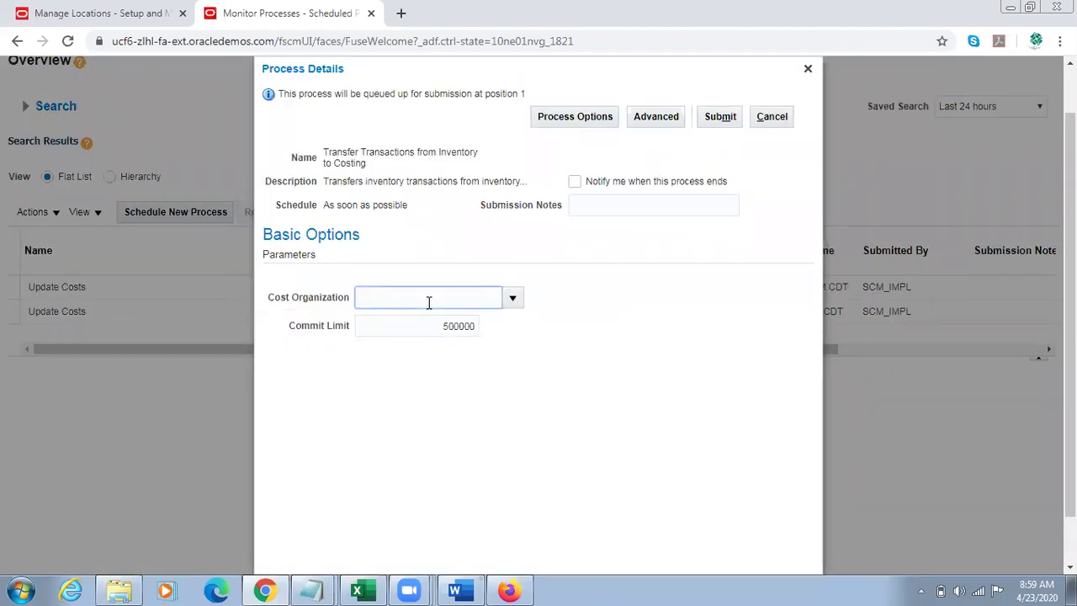
type("002")
key("Tab")
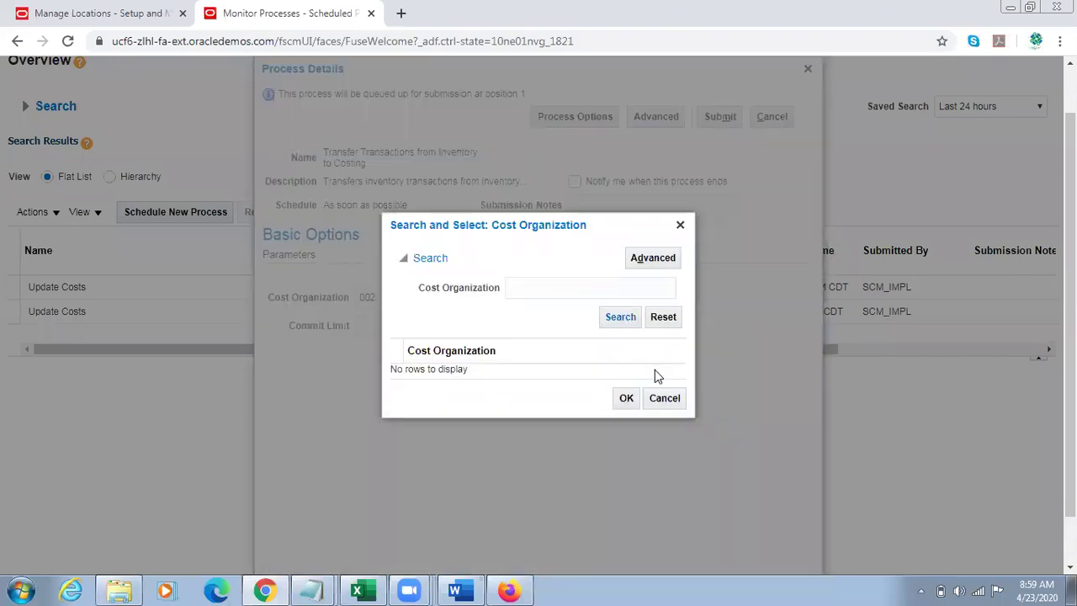
left_click(664, 400)
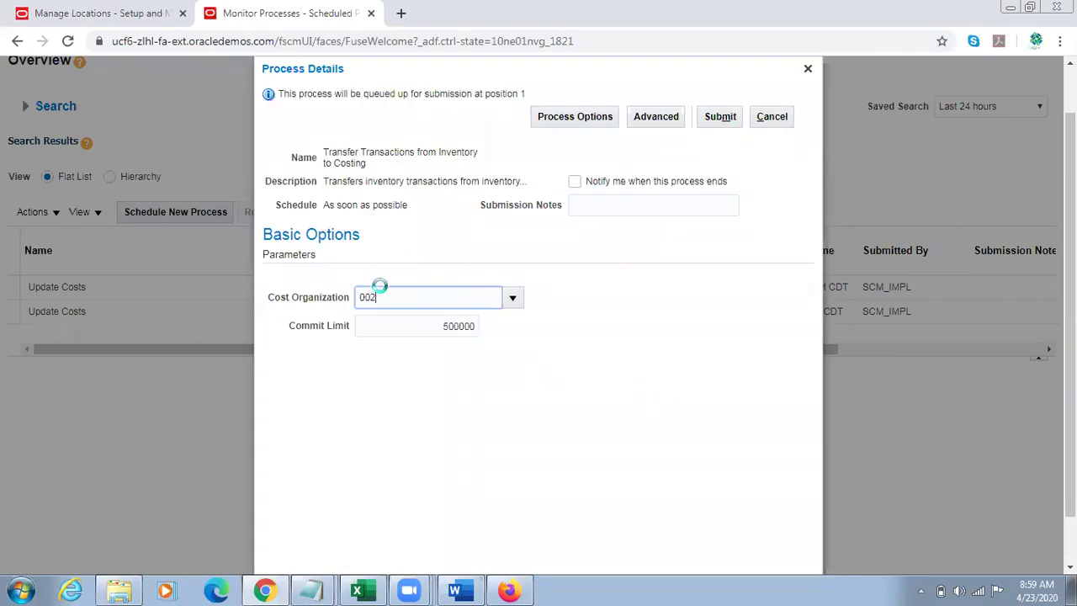
scroll(380, 292, "down", 1)
left_click(399, 240)
double_click(399, 240)
type("US Operatoi")
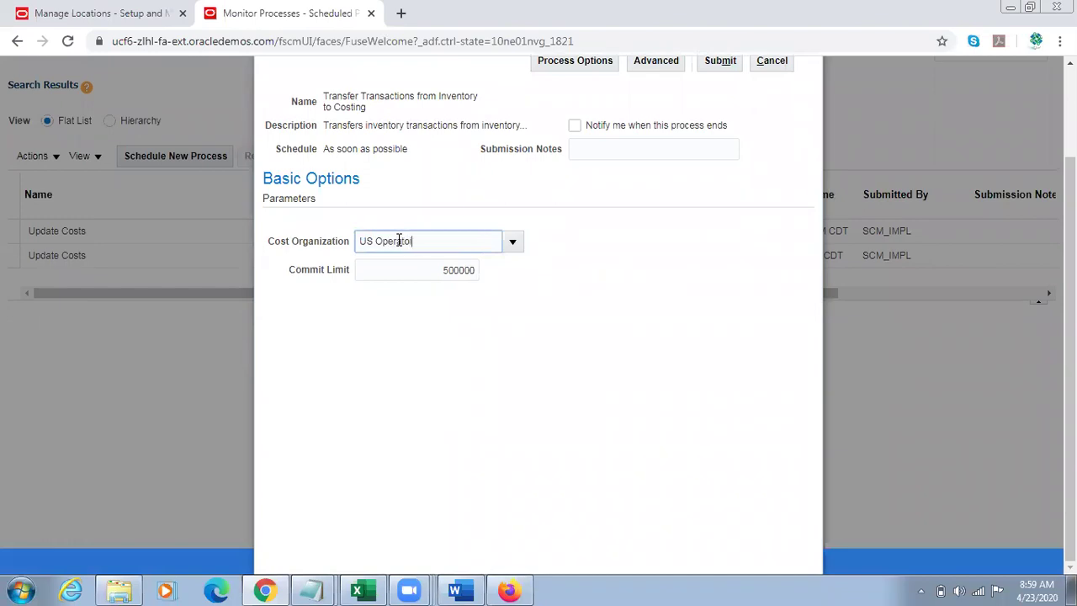
type("nsons")
key("Tab")
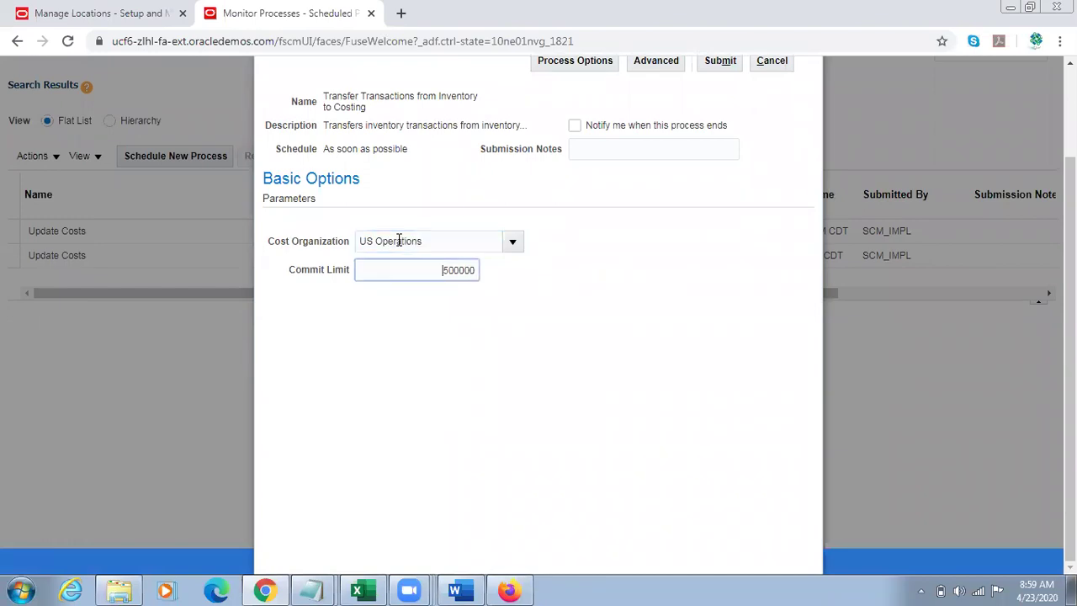
left_click(719, 60)
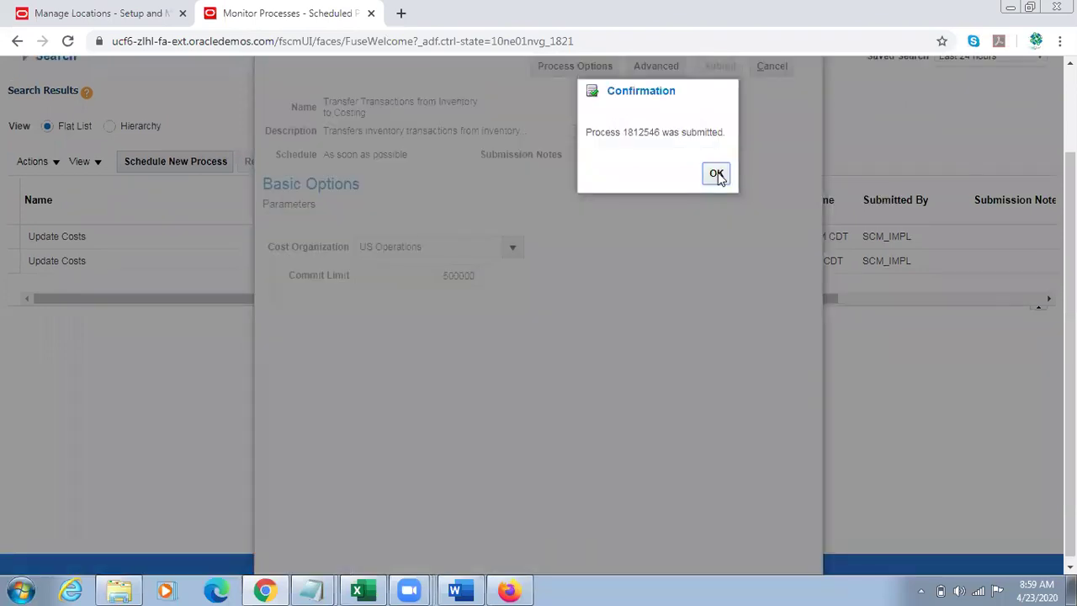
left_click(716, 175)
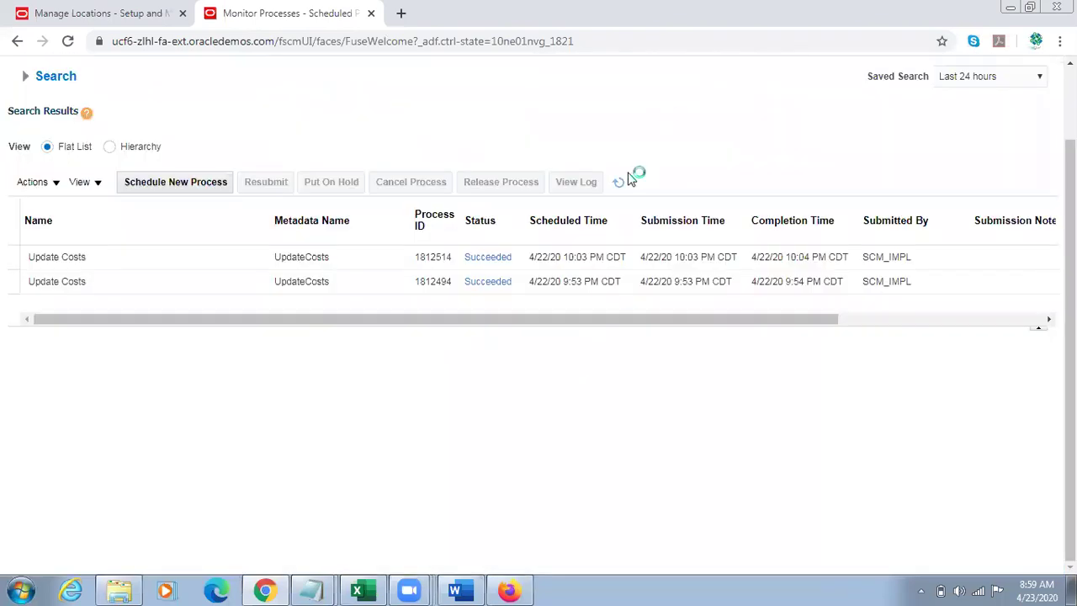
Step: Refresh until process 1812546 shows Completed, then return to the home springboard
left_click(625, 181)
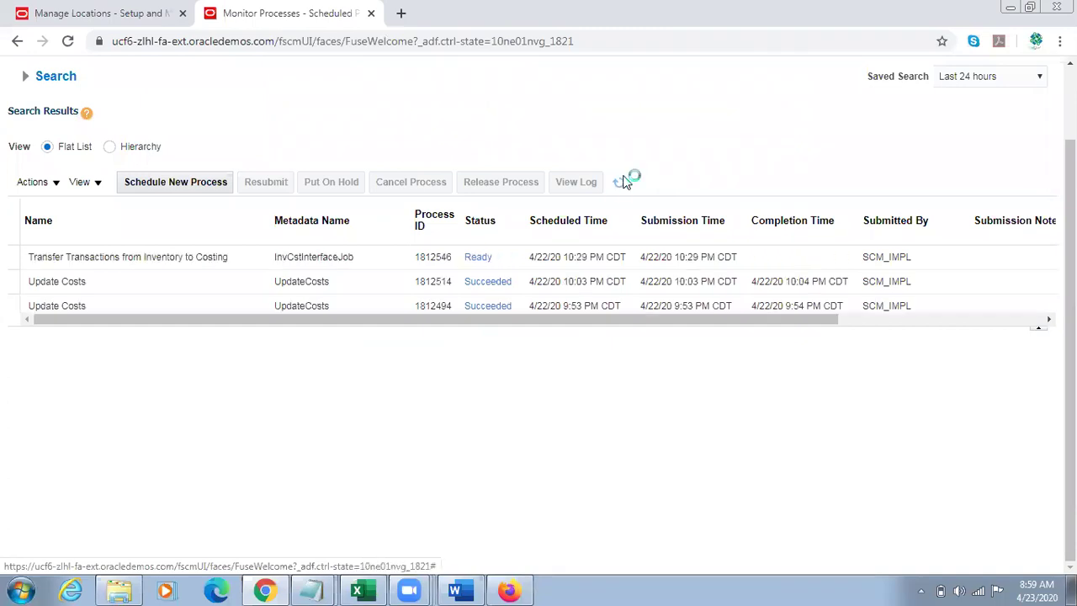
left_click(623, 183)
left_click(623, 184)
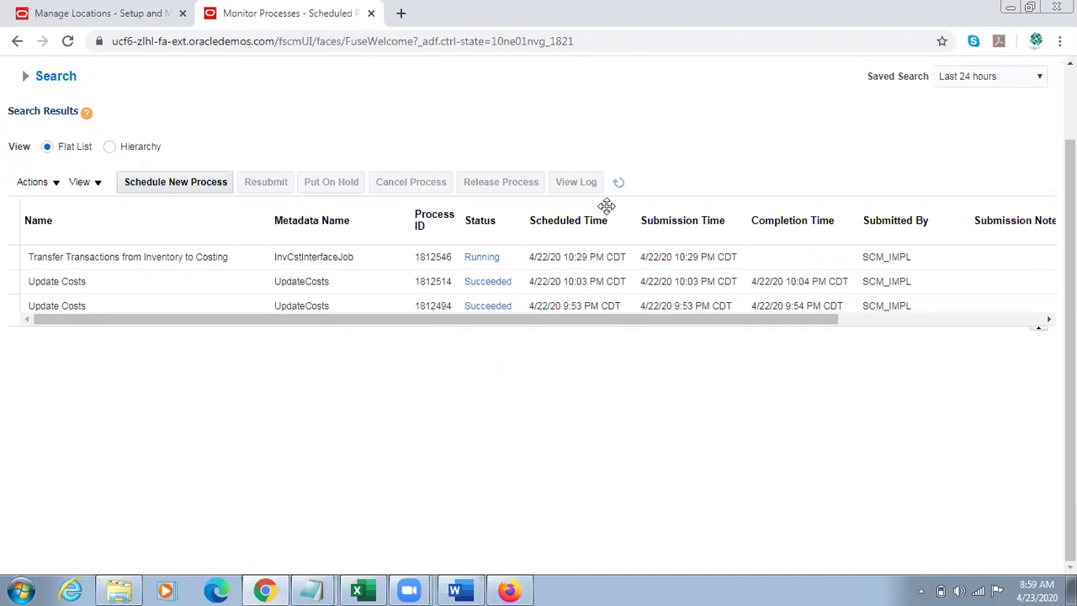
left_click(620, 183)
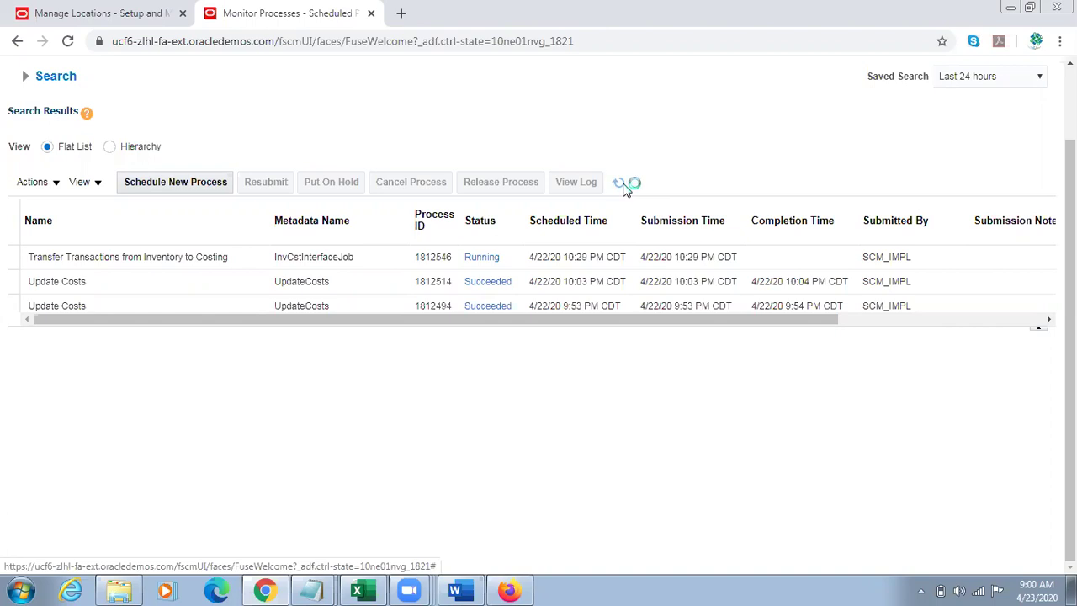
left_click_drag(1069, 270, 1069, 220)
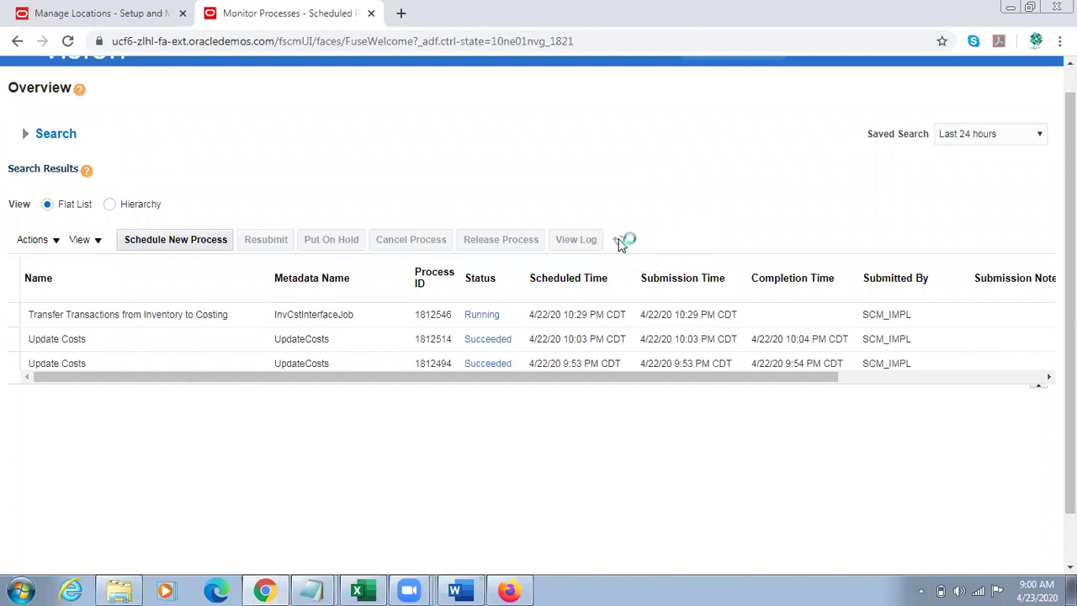
left_click(614, 245)
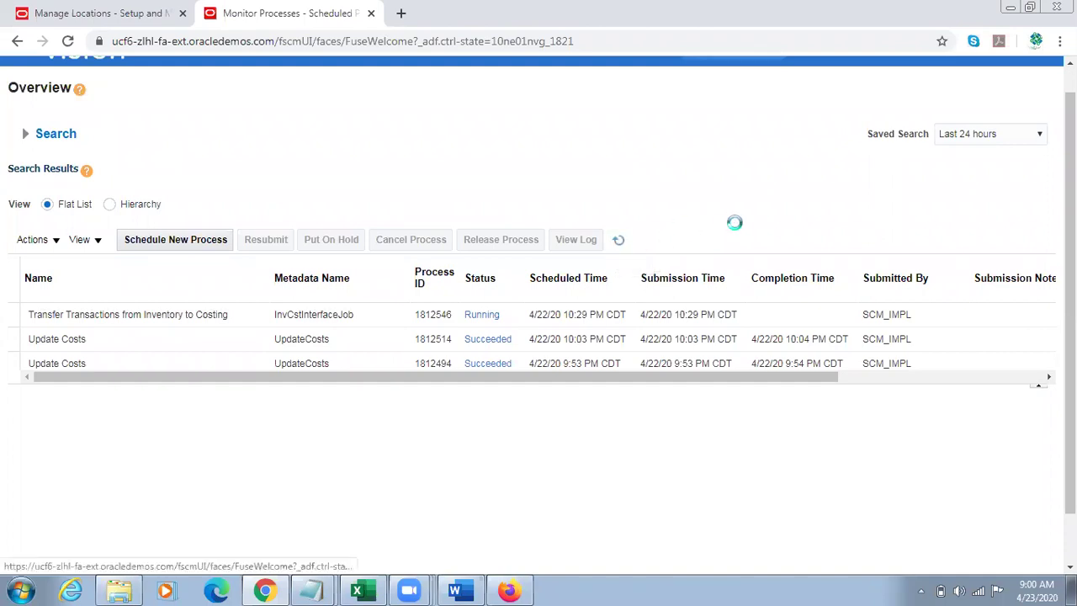
left_click(622, 242)
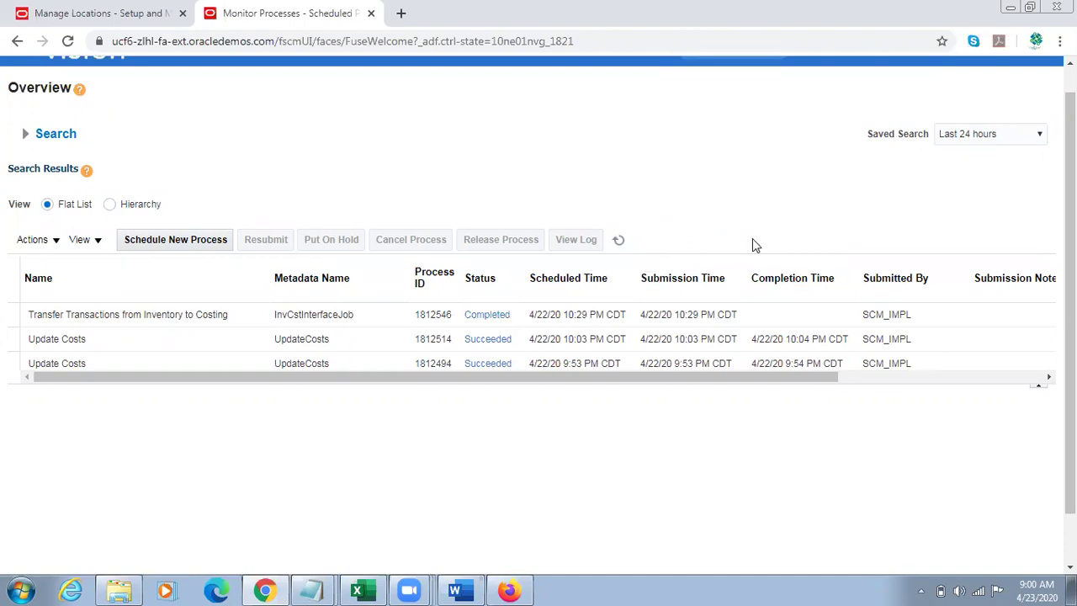
scroll(753, 241, "up", 1)
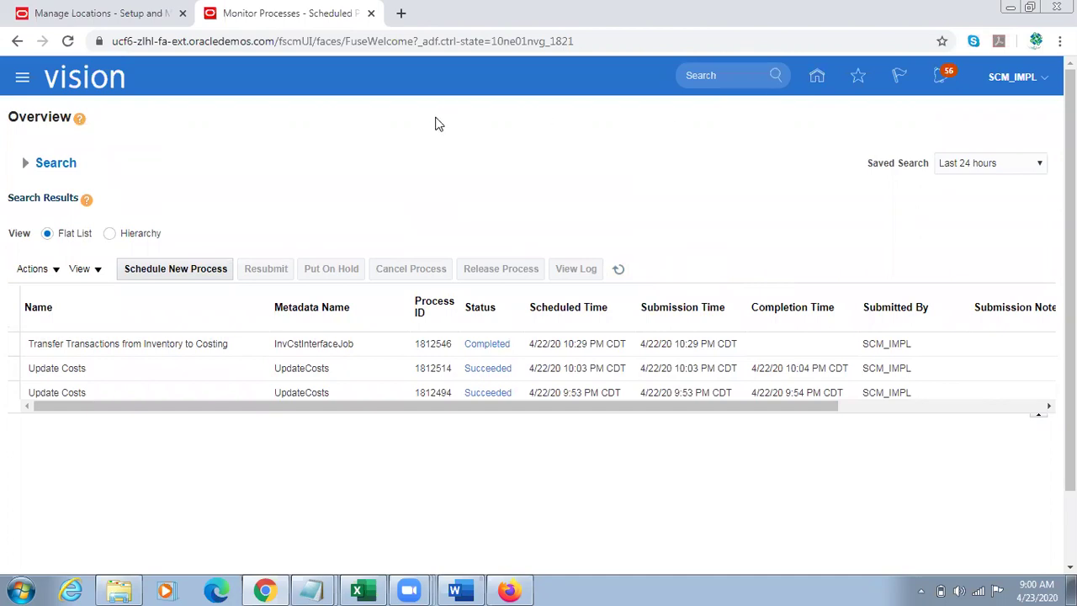
left_click(826, 74)
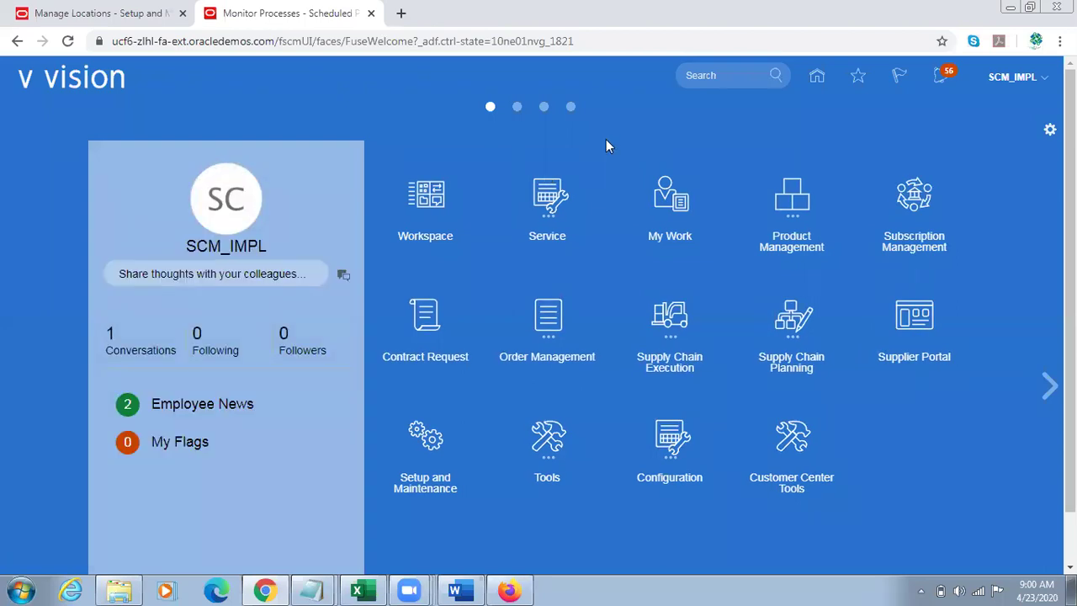
Step: Switch to the Chrome window and open Cost Accounting under Supply Chain Execution
left_click(509, 590)
left_click(509, 589)
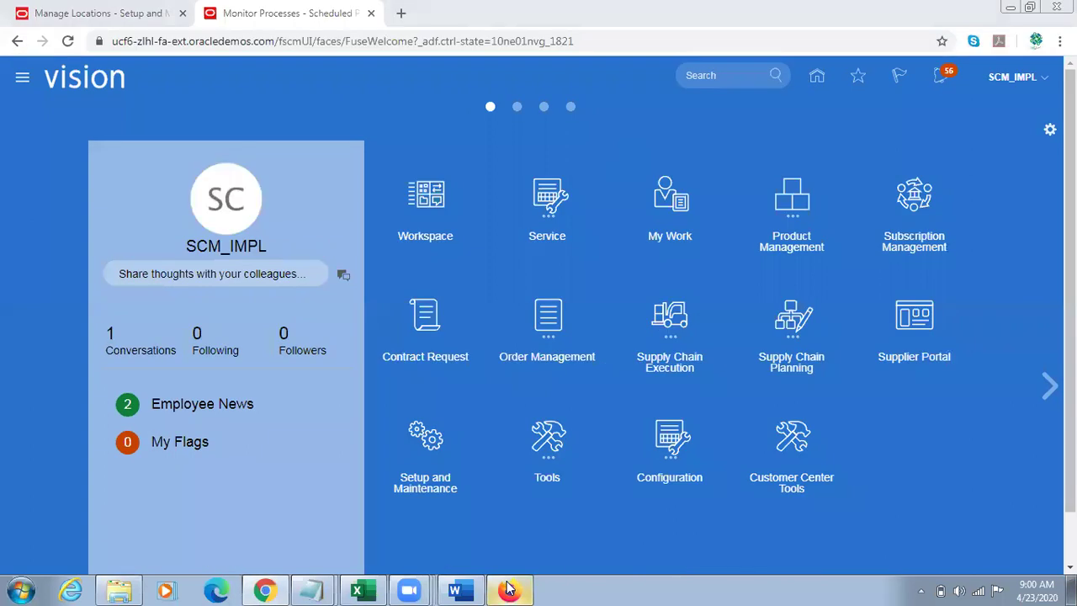
left_click(509, 589)
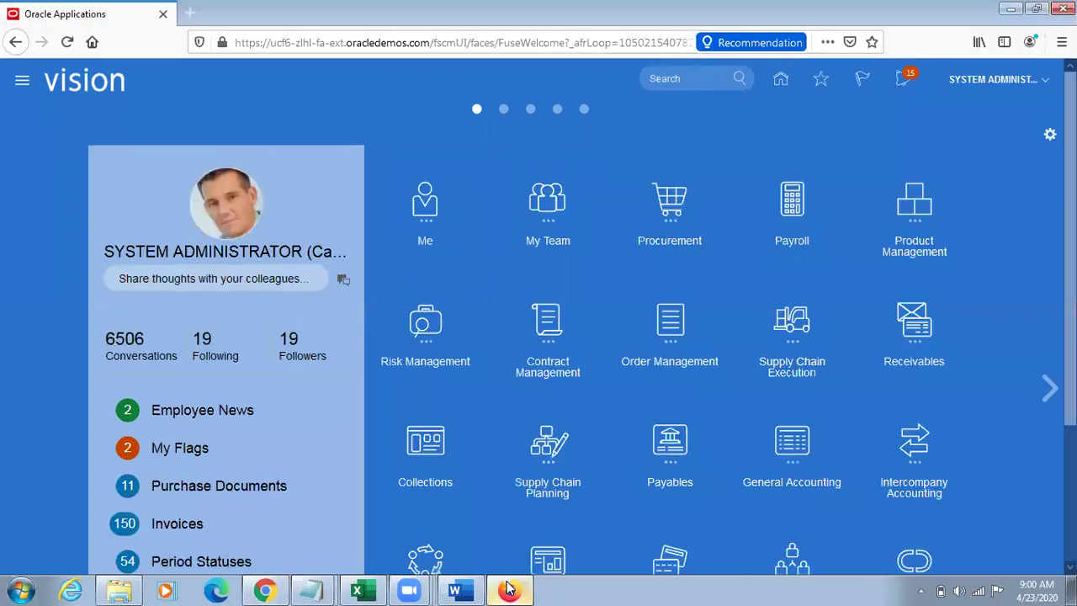
left_click(509, 590)
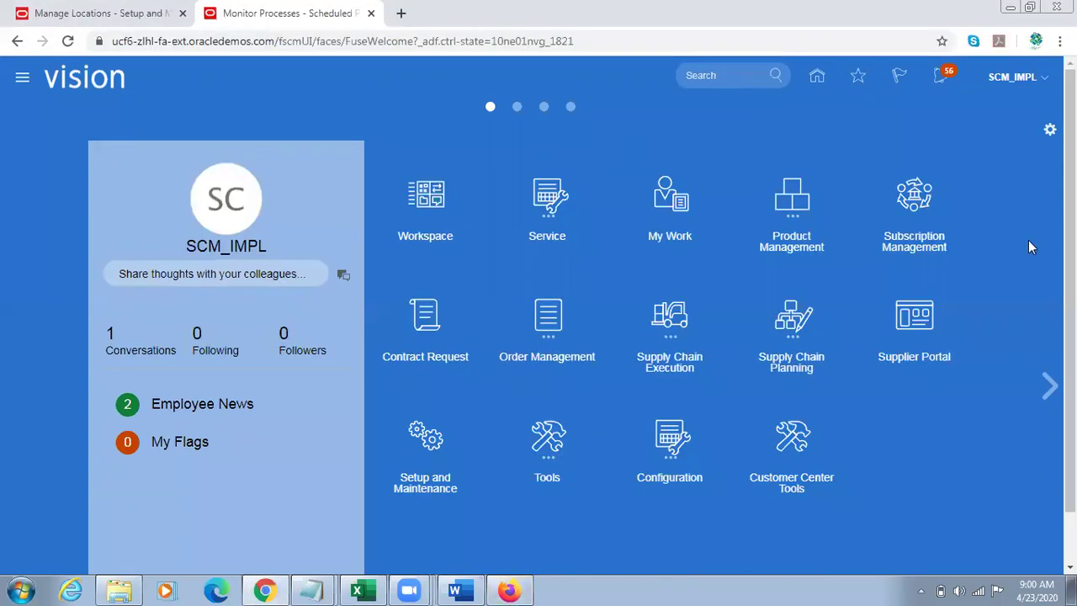
left_click(689, 341)
left_click(926, 430)
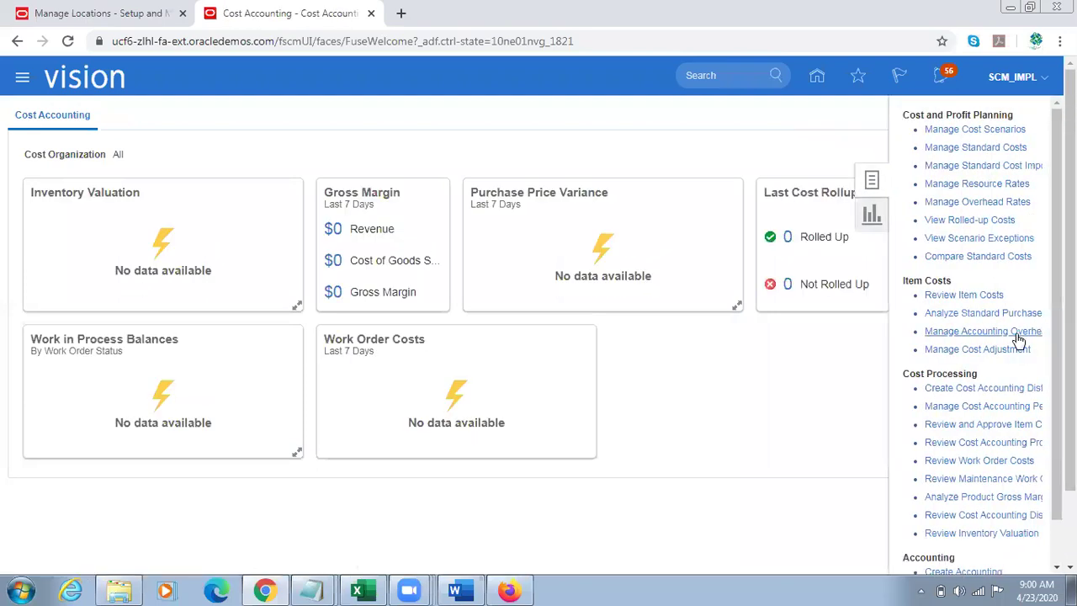
Step: Review item costs for TL Sample Item with a cost as-of date of 4/22/20
left_click(963, 296)
left_click(284, 304)
type("TL Sample Item")
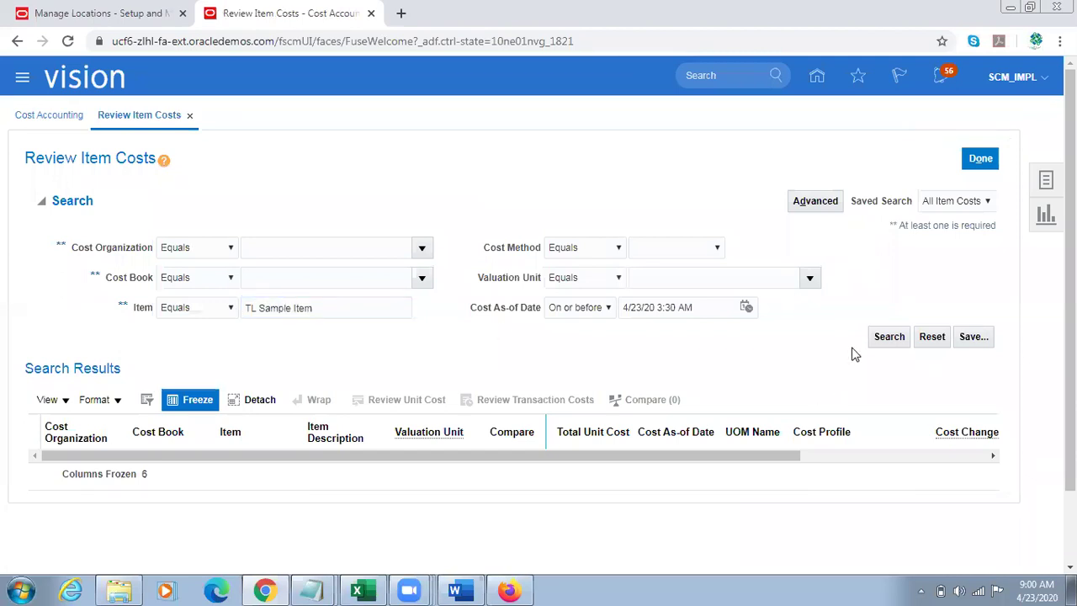
left_click(884, 340)
left_click(746, 310)
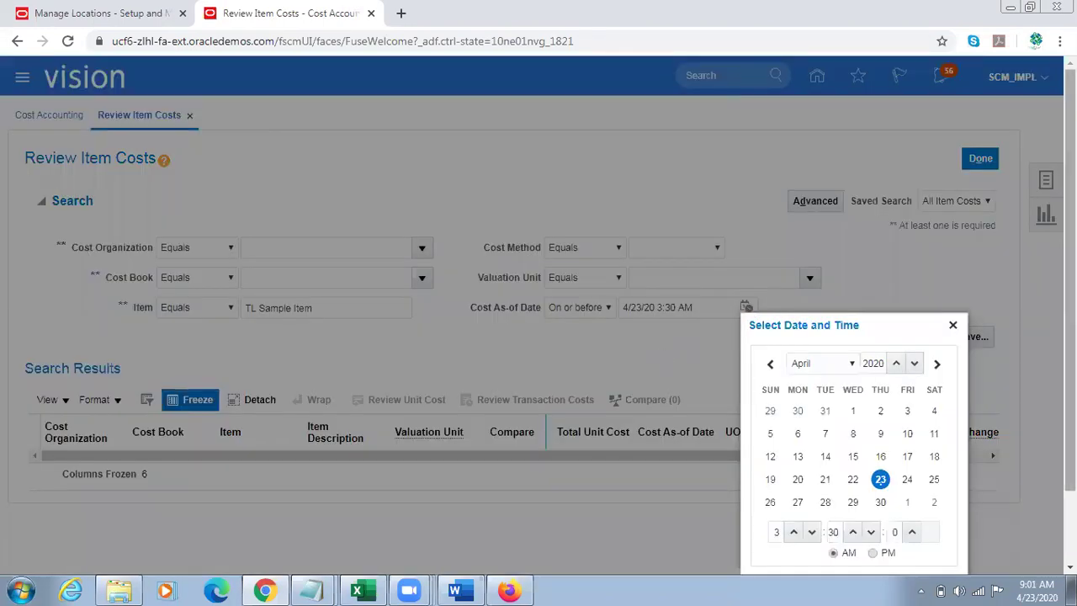
left_click_drag(1069, 349, 1069, 407)
left_click(852, 410)
left_click(898, 516)
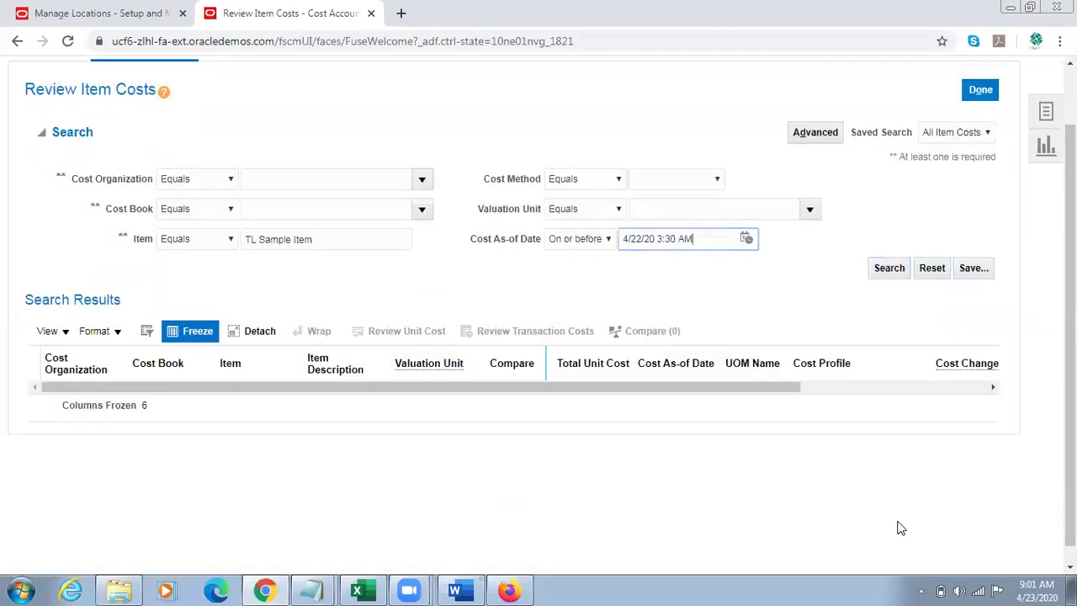
left_click(885, 269)
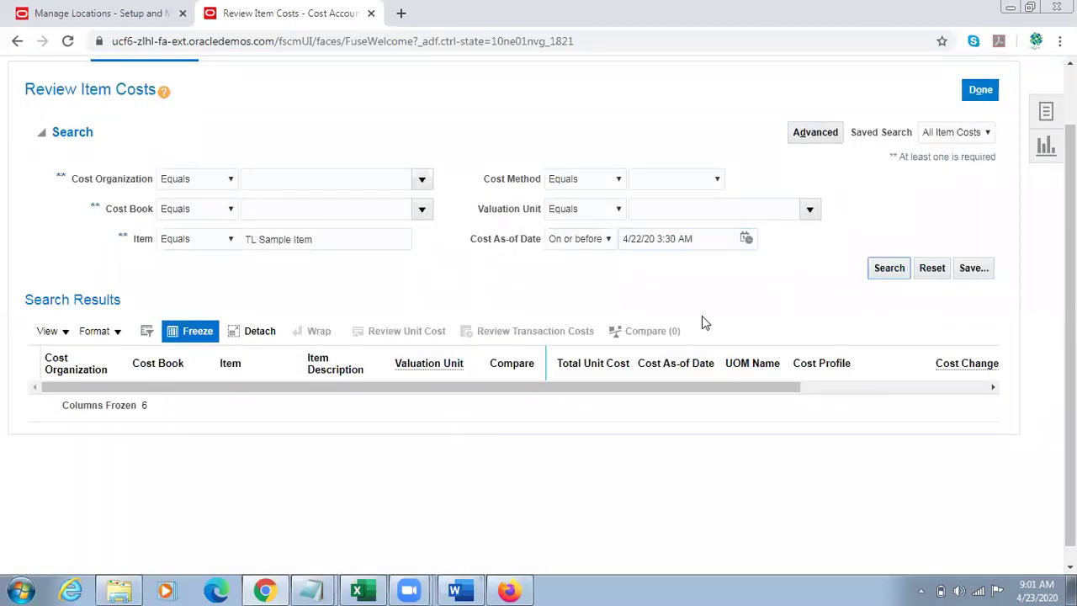
Step: Open the Create Cost Accounting Distributions task from the Tasks list
left_click_drag(1069, 290, 1067, 234)
left_click(1046, 180)
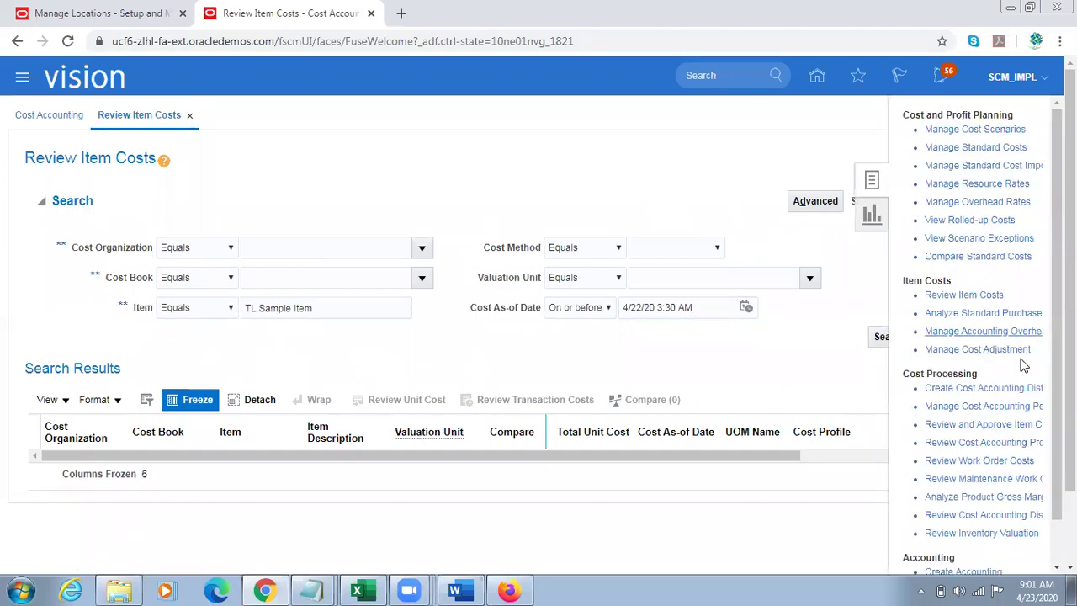
left_click(973, 393)
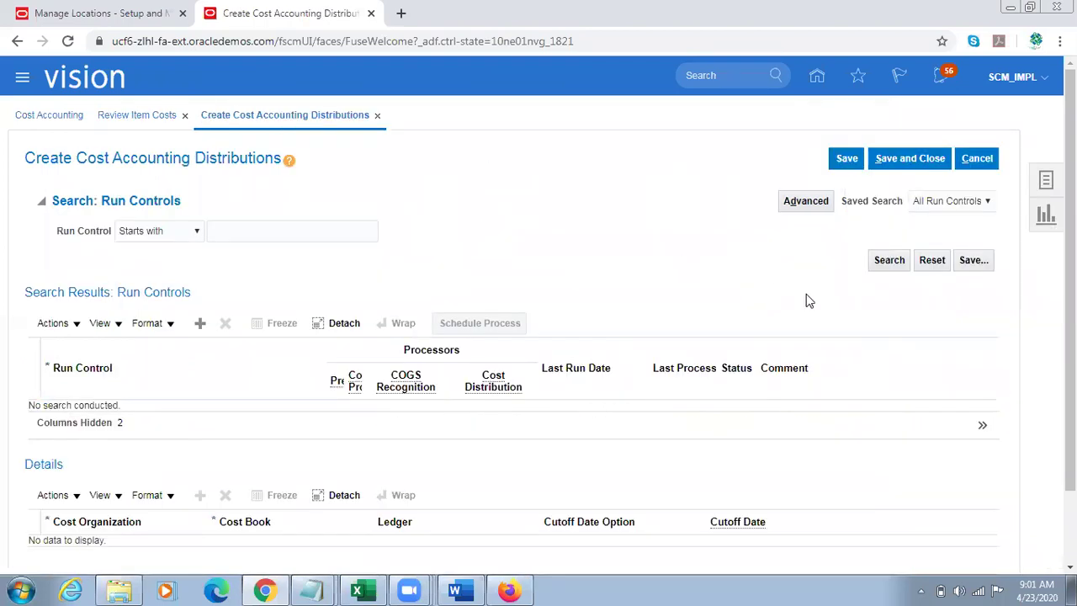
Step: List all run controls and select the US_OPERATIONS run control
left_click(887, 260)
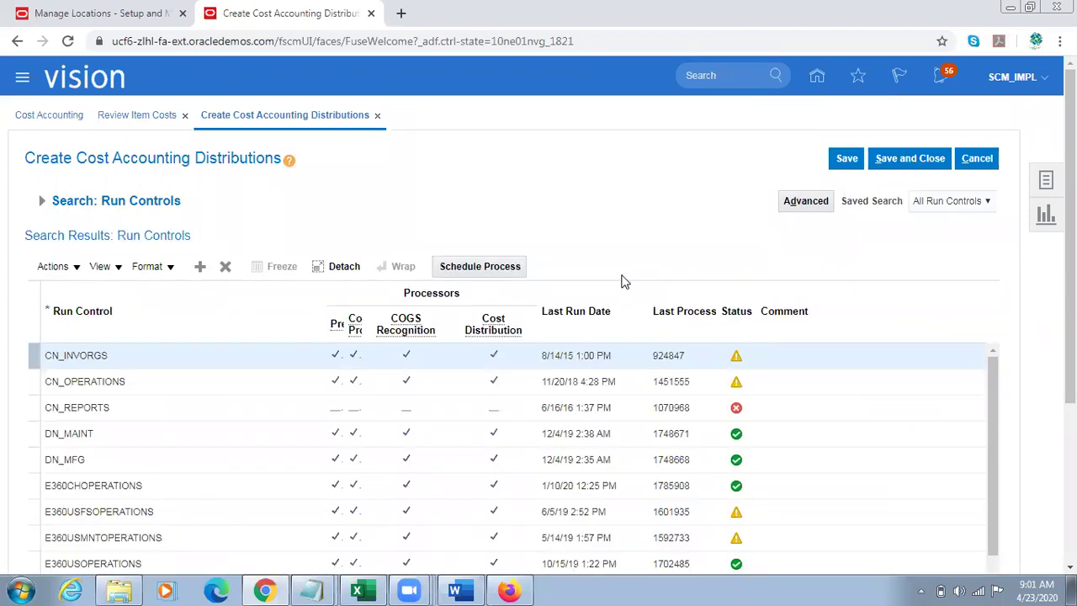
scroll(1023, 309, "down", 1)
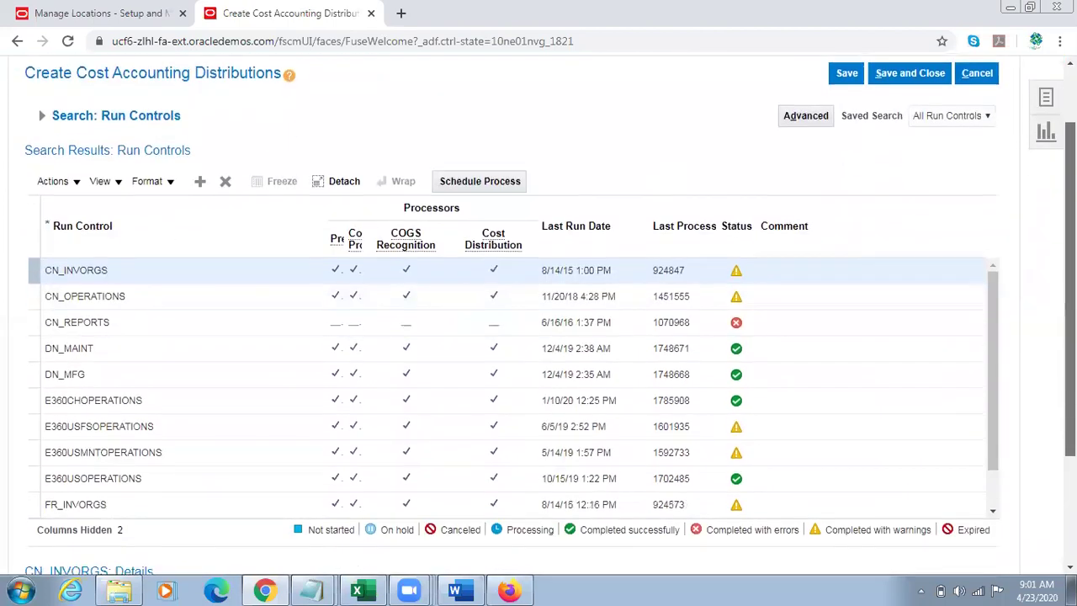
scroll(538, 336, "down", 1)
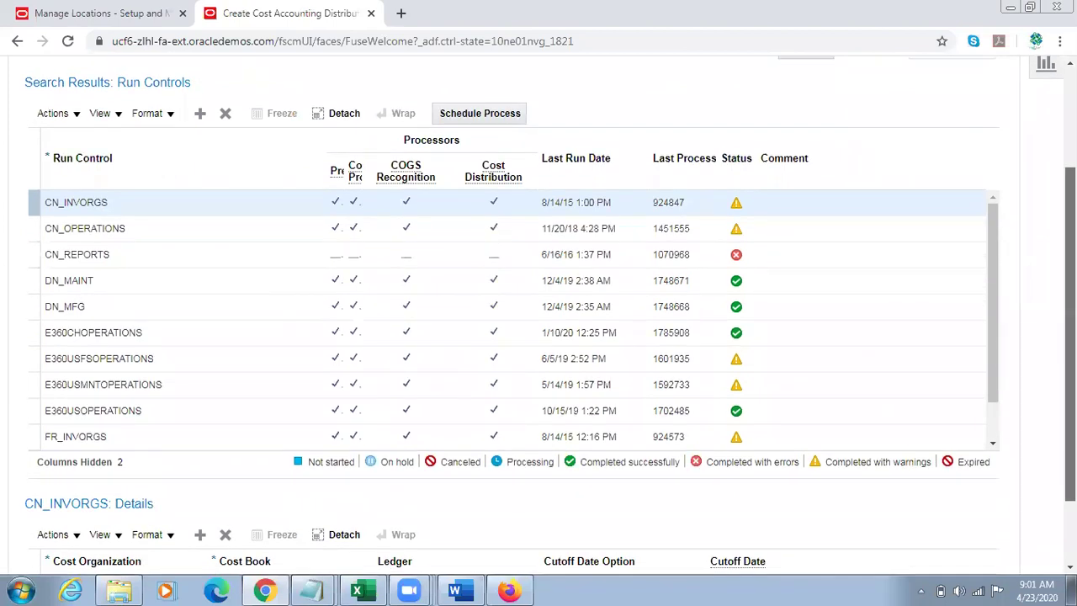
scroll(455, 181, "up", 2)
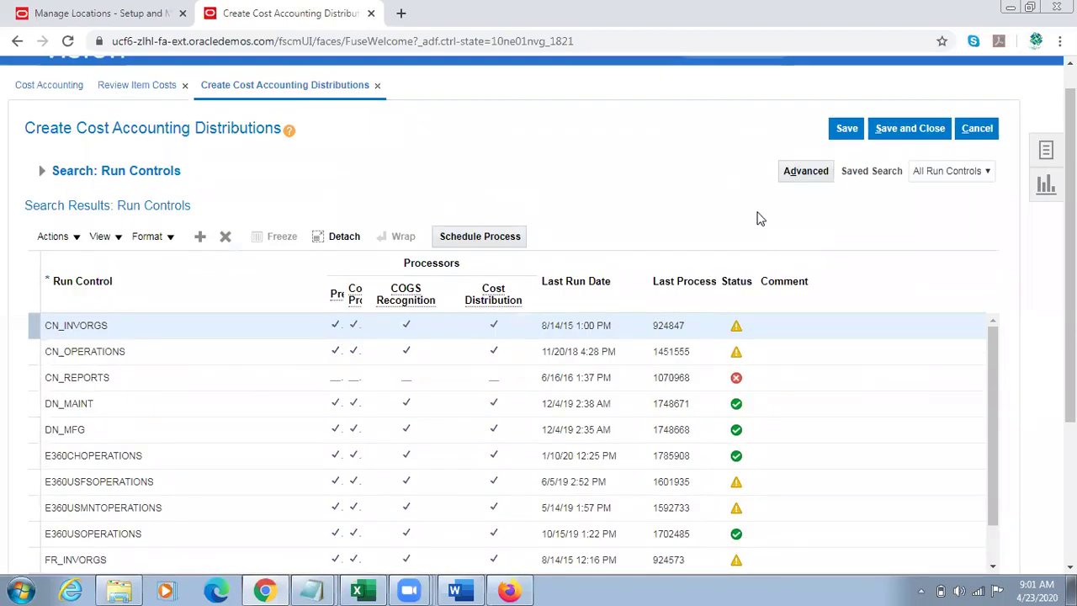
scroll(757, 219, "down", 1)
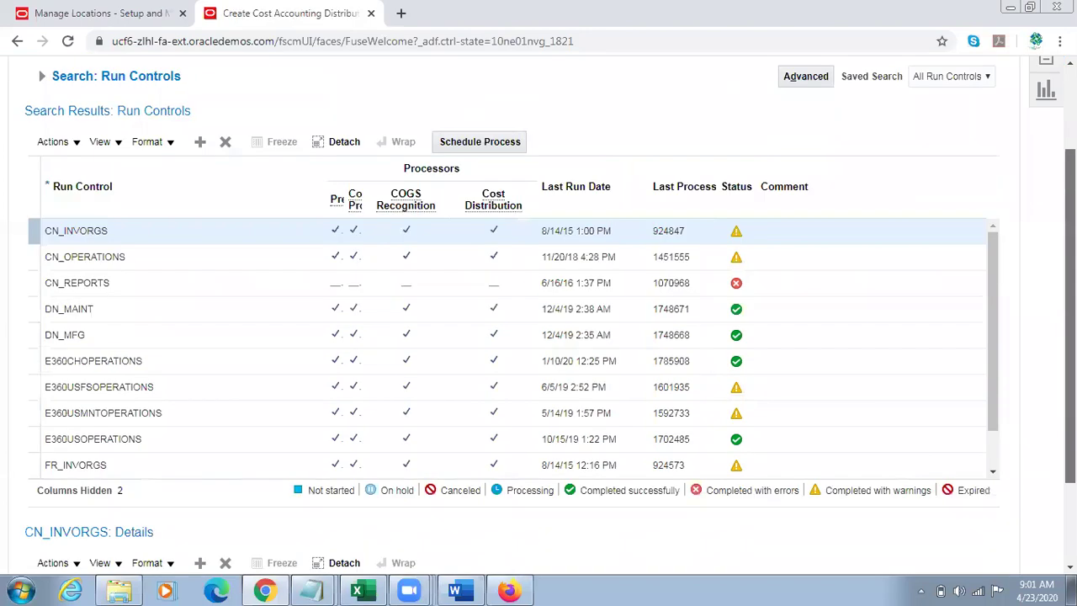
scroll(538, 316, "down", 1)
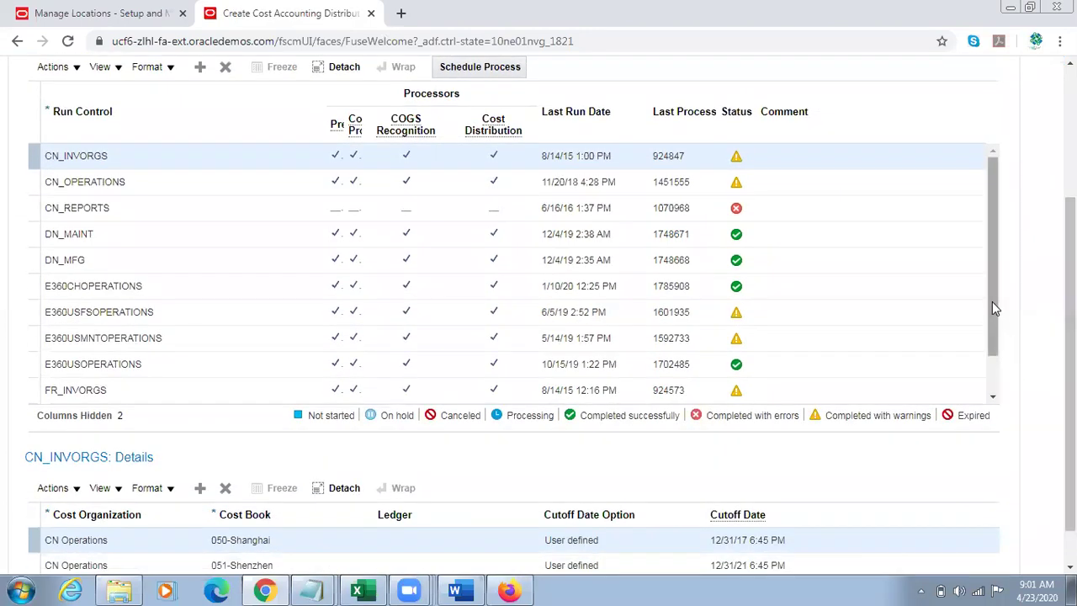
left_click(992, 301)
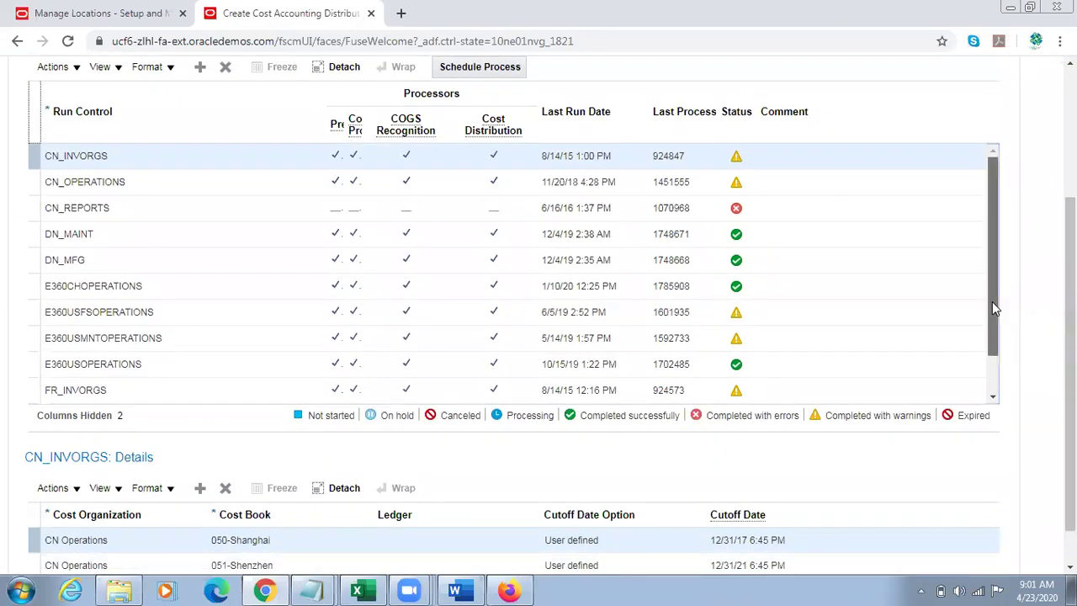
scroll(1001, 286, "down", 1)
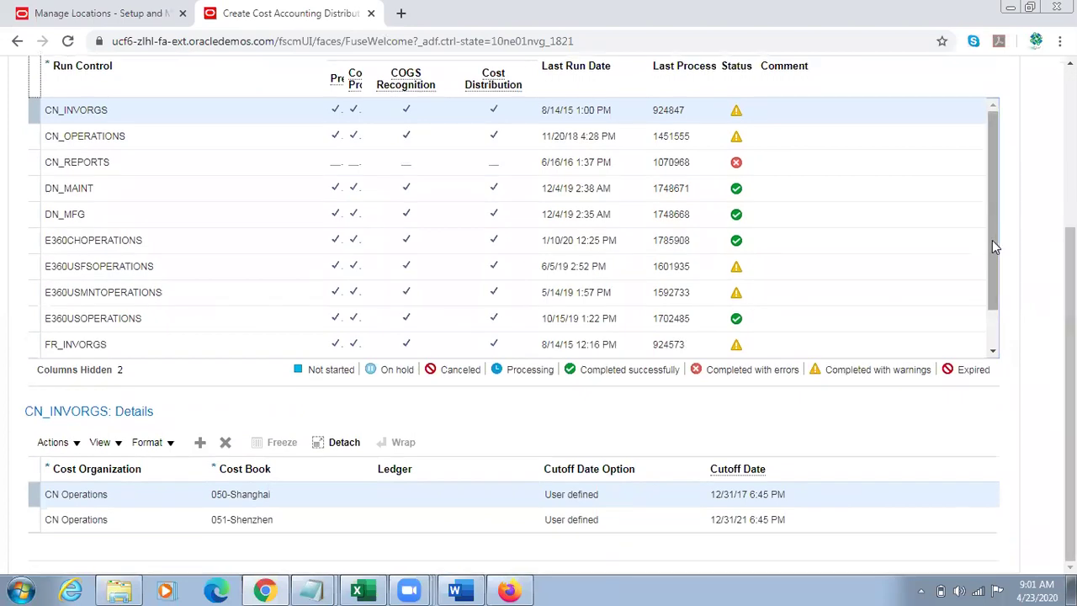
left_click_drag(991, 246, 992, 259)
left_click_drag(992, 253, 996, 277)
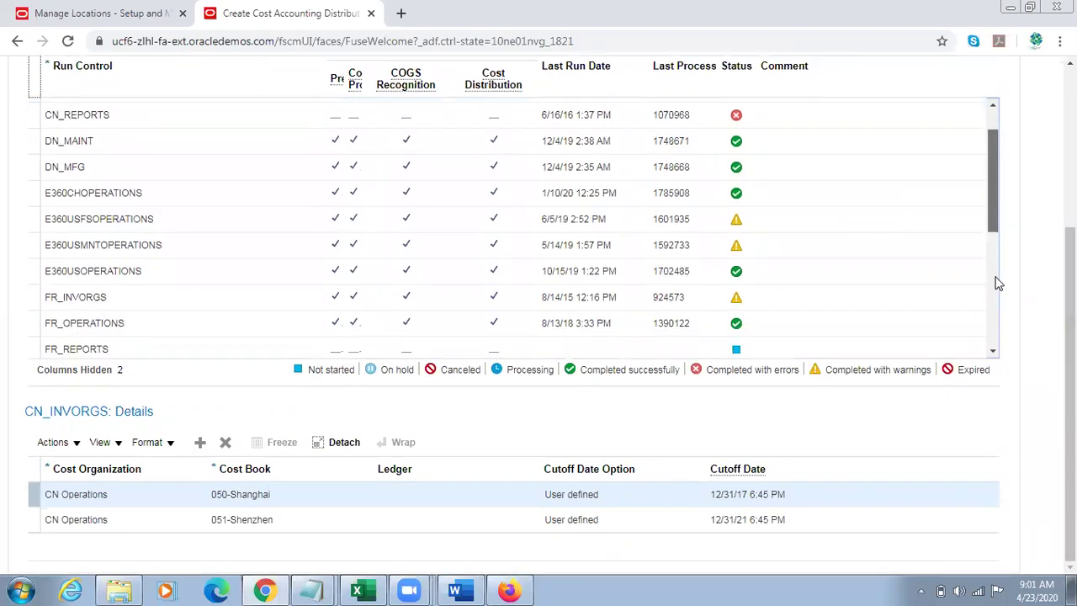
left_click_drag(993, 206, 994, 313)
left_click(136, 327)
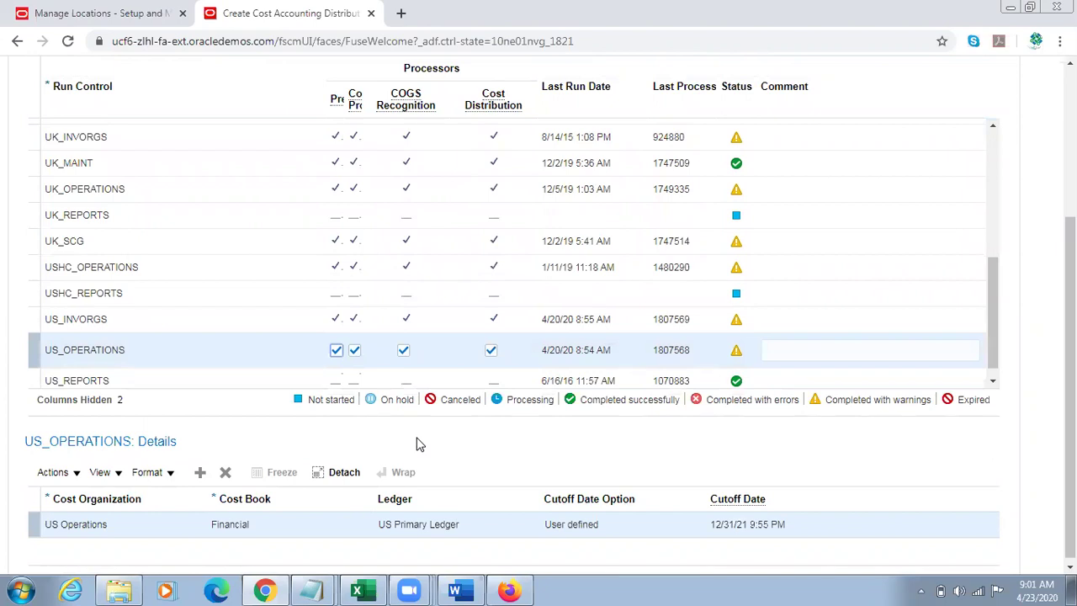
Step: Schedule and submit the distributions process for US_OPERATIONS as process 1812551
left_click_drag(1069, 460, 1070, 336)
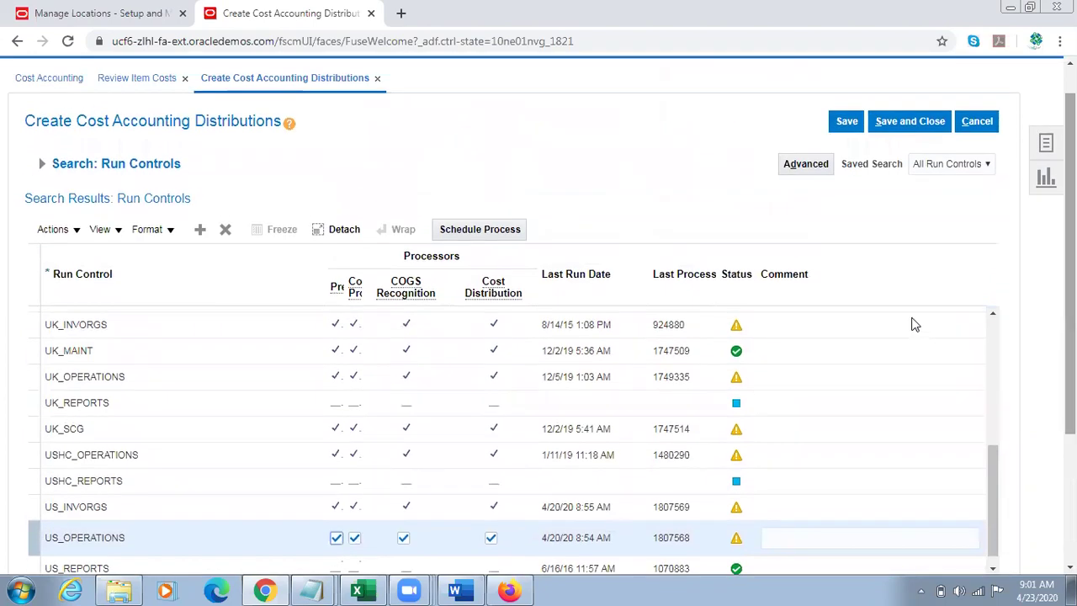
left_click(503, 230)
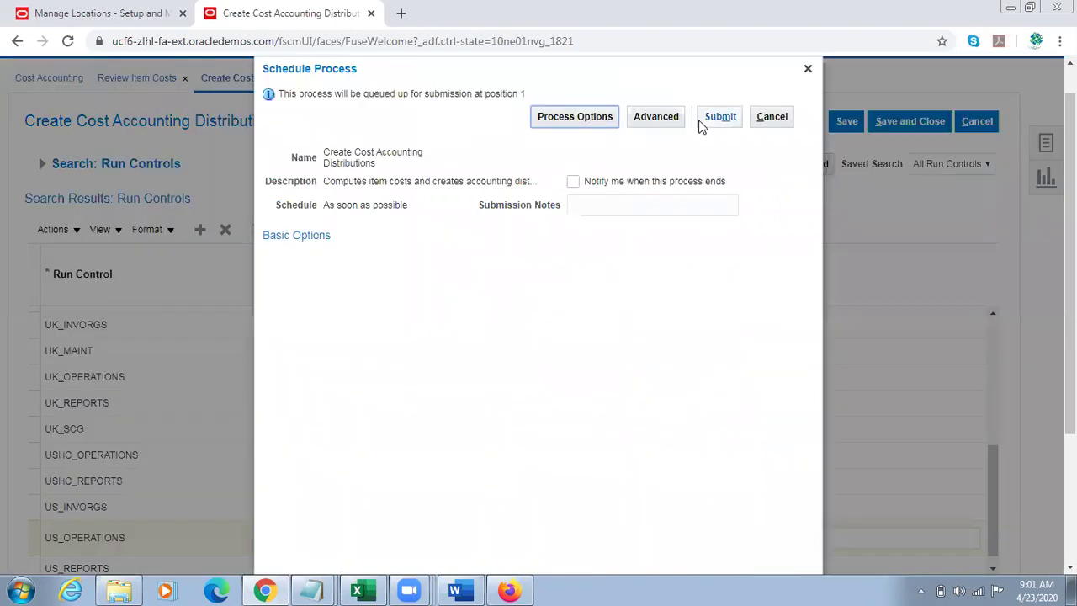
left_click(720, 116)
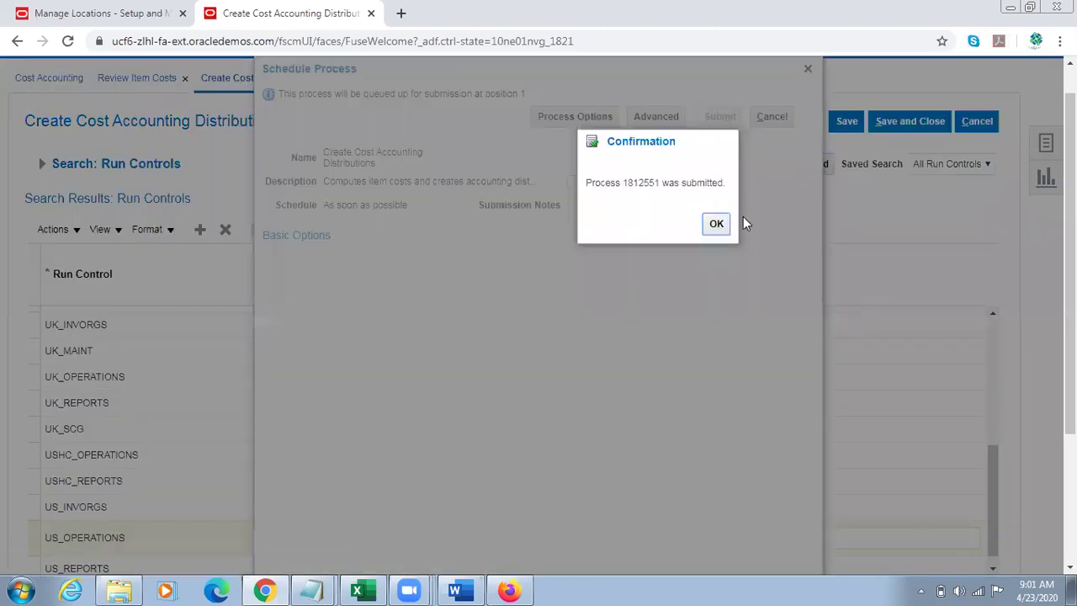
key("Return")
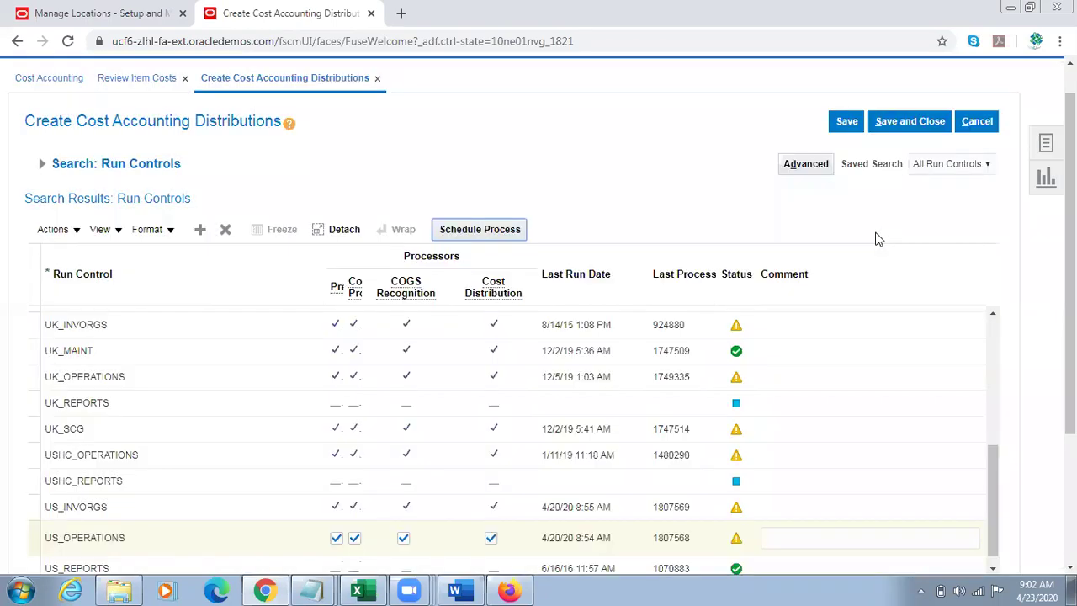
Step: Cancel Create Cost Accounting Distributions, close Review Item Costs with Done, and return to the home springboard
left_click(978, 126)
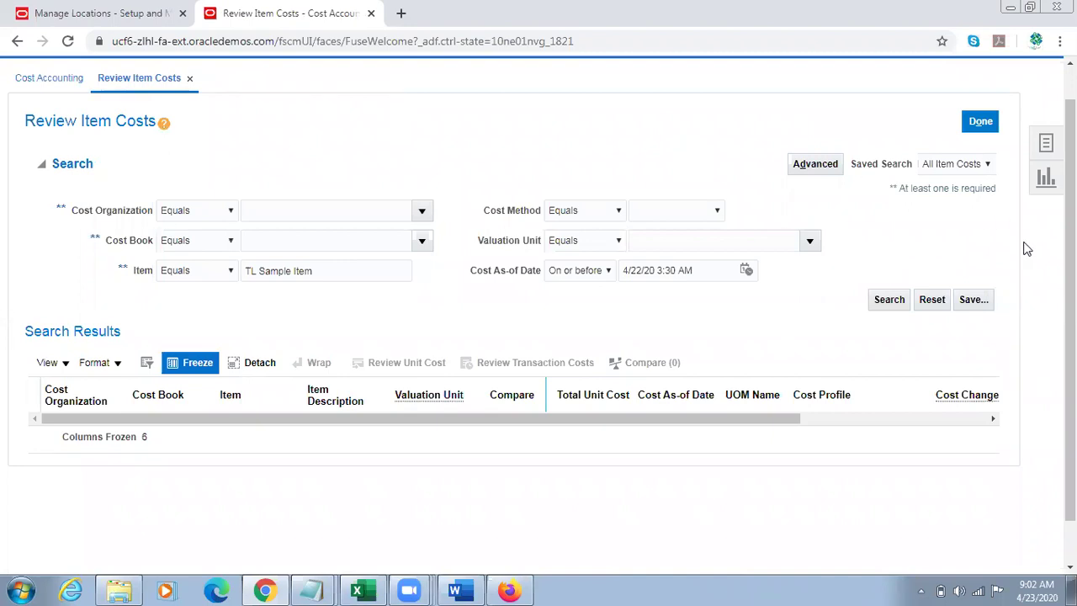
scroll(1068, 252, "up", 1)
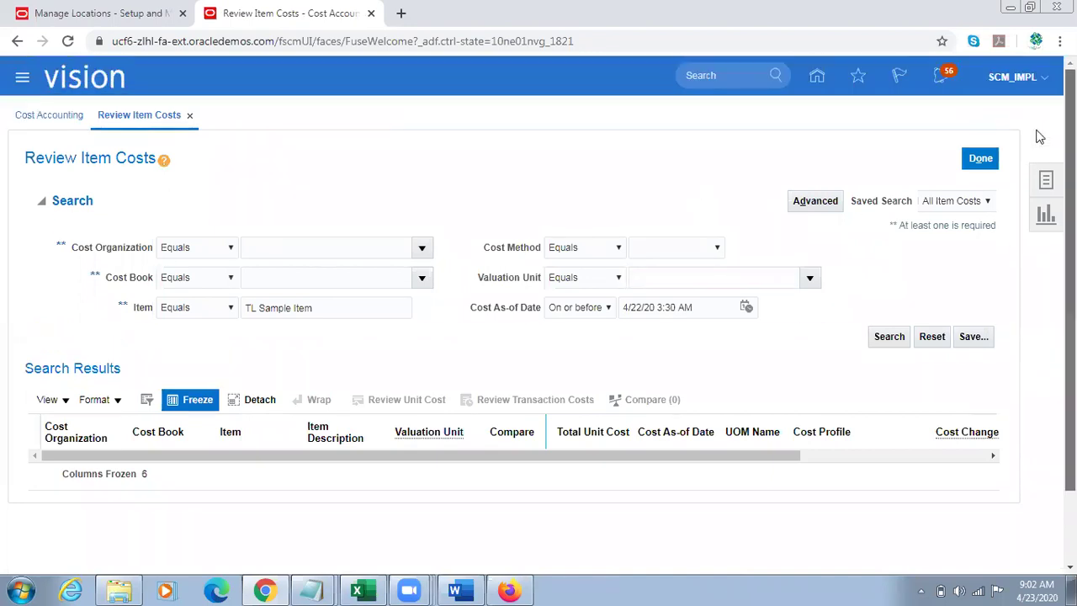
left_click(980, 158)
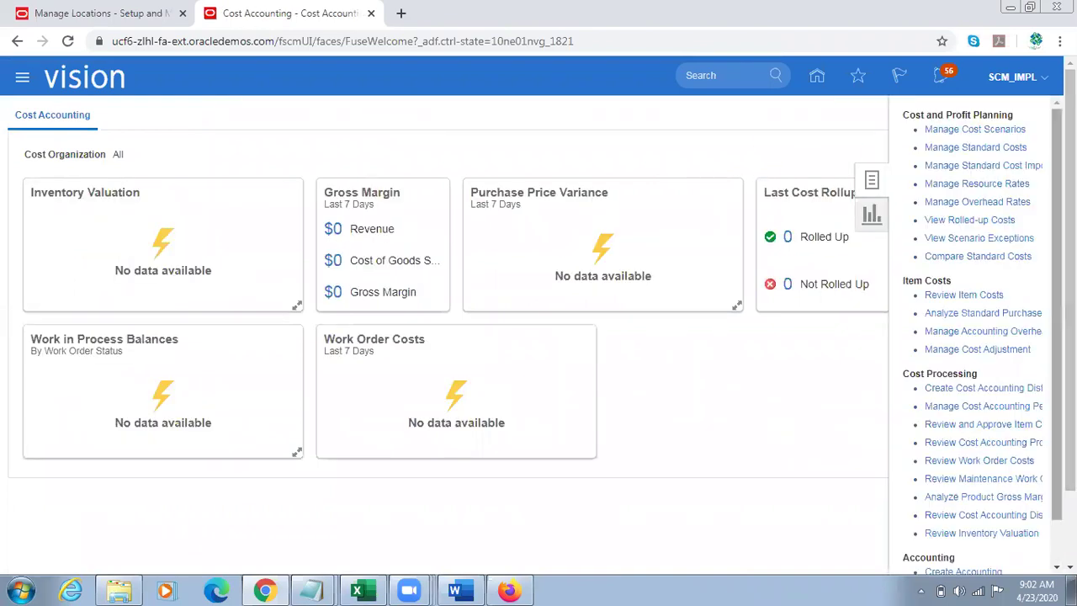
left_click_drag(1057, 314, 1056, 355)
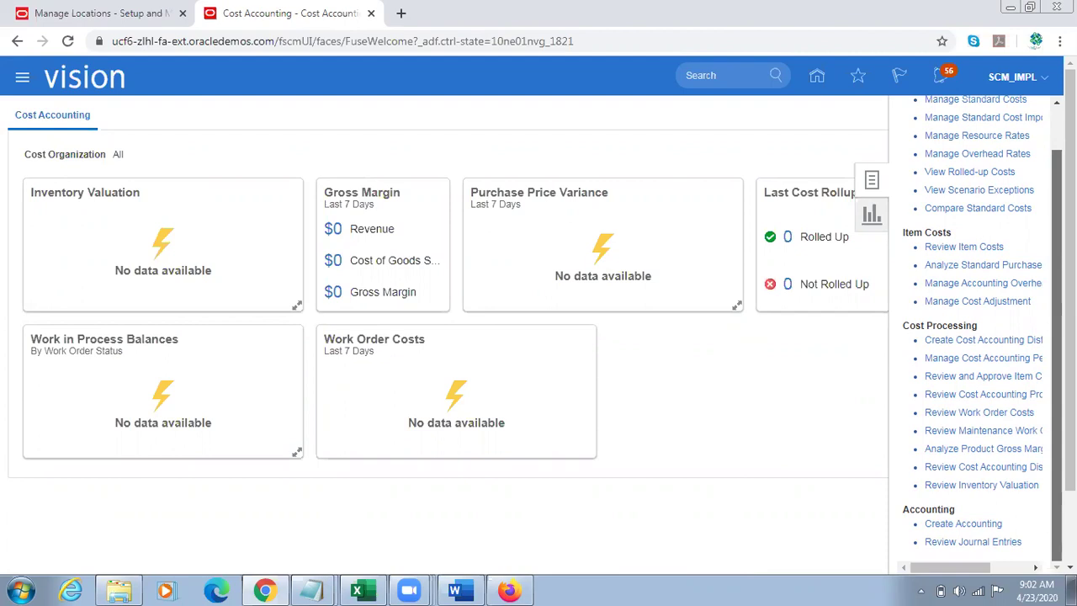
mouse_move(925, 569)
left_mouse_down()
mouse_move(965, 577)
mouse_move(944, 577)
left_mouse_up()
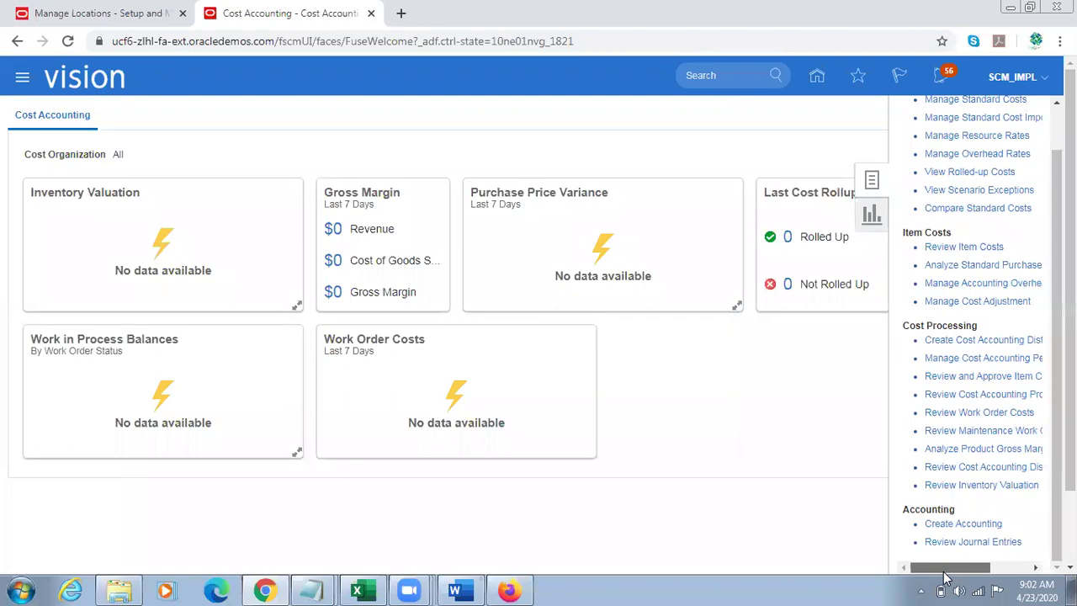
mouse_move(944, 577)
left_mouse_down()
mouse_move(997, 575)
mouse_move(942, 572)
left_mouse_up()
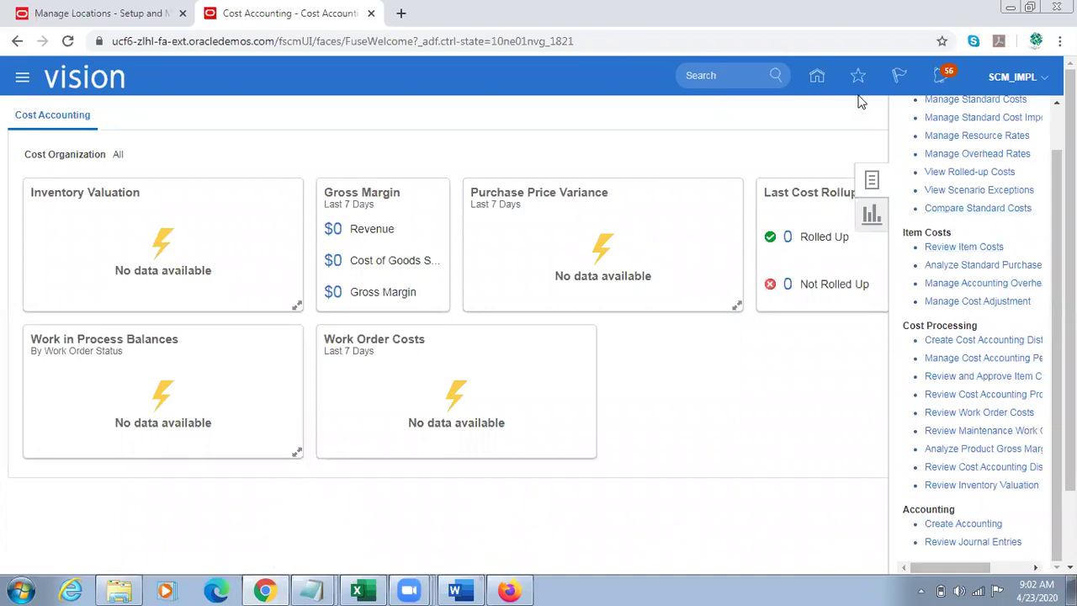
left_click(815, 84)
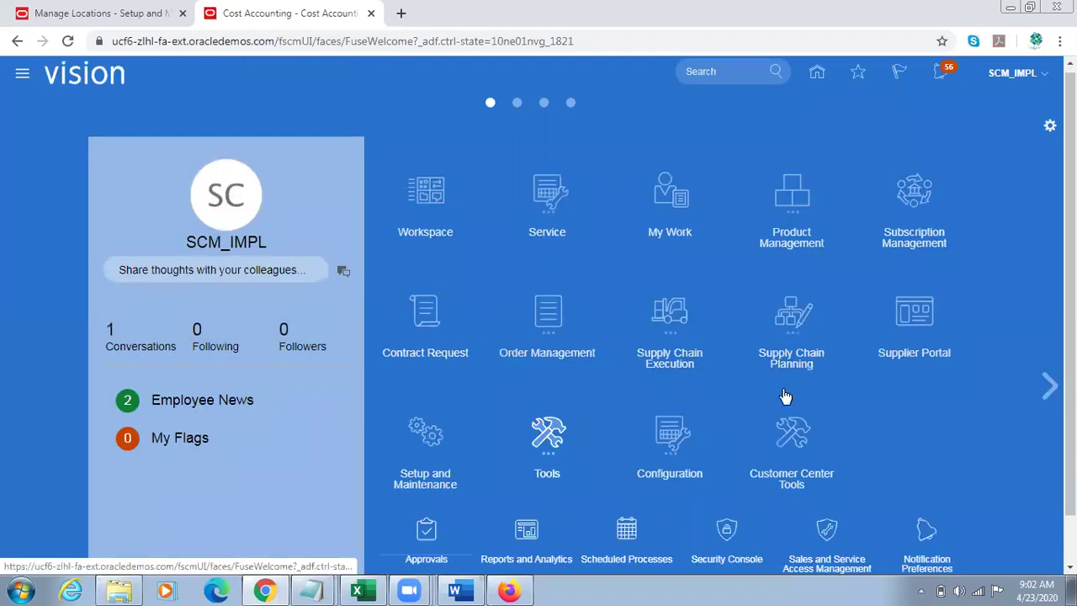
Step: Refresh the Scheduled Processes list repeatedly to track distributions process 1812551, which stays Running
scroll(827, 433, "down", 1)
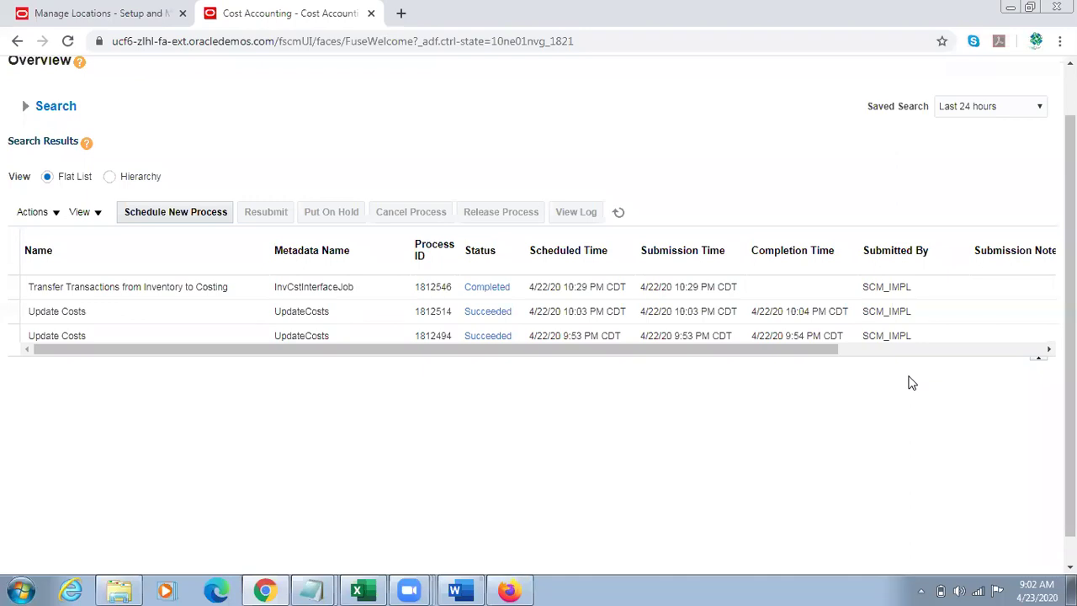
left_click(621, 213)
left_click(621, 213)
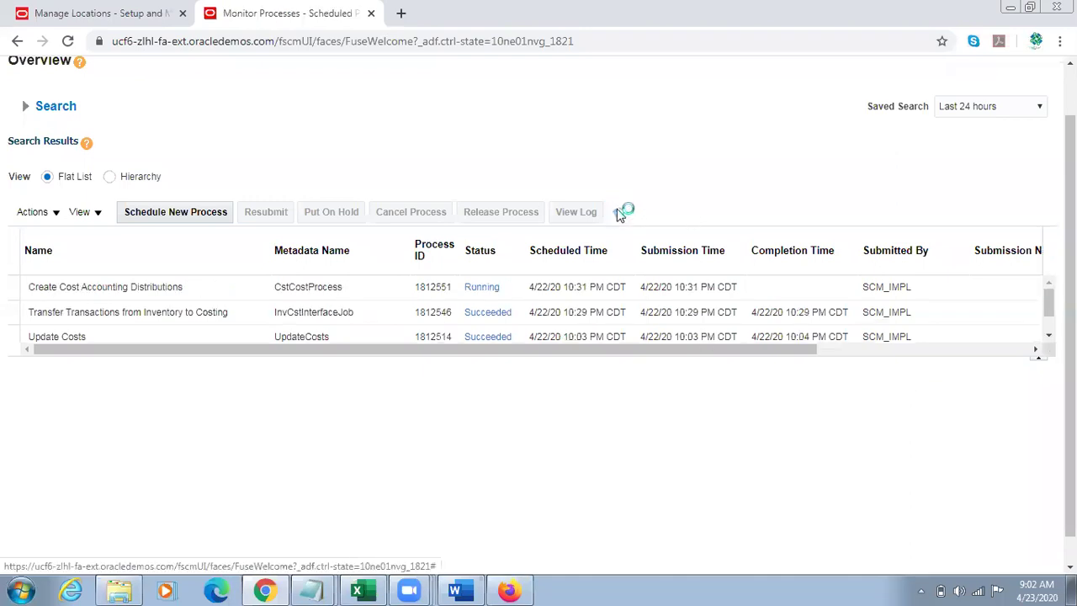
left_click(620, 214)
left_click(620, 213)
left_click(622, 214)
left_click(622, 214)
Step: In the administrator session, open Purchase Requisitions and start a new requisition line
left_click(510, 589)
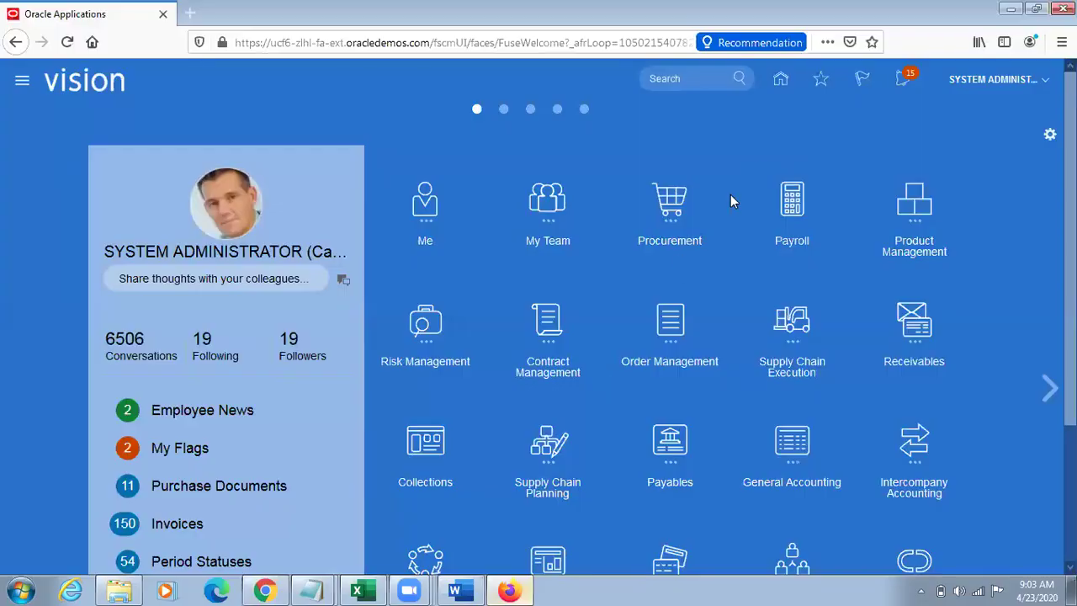
left_click(679, 223)
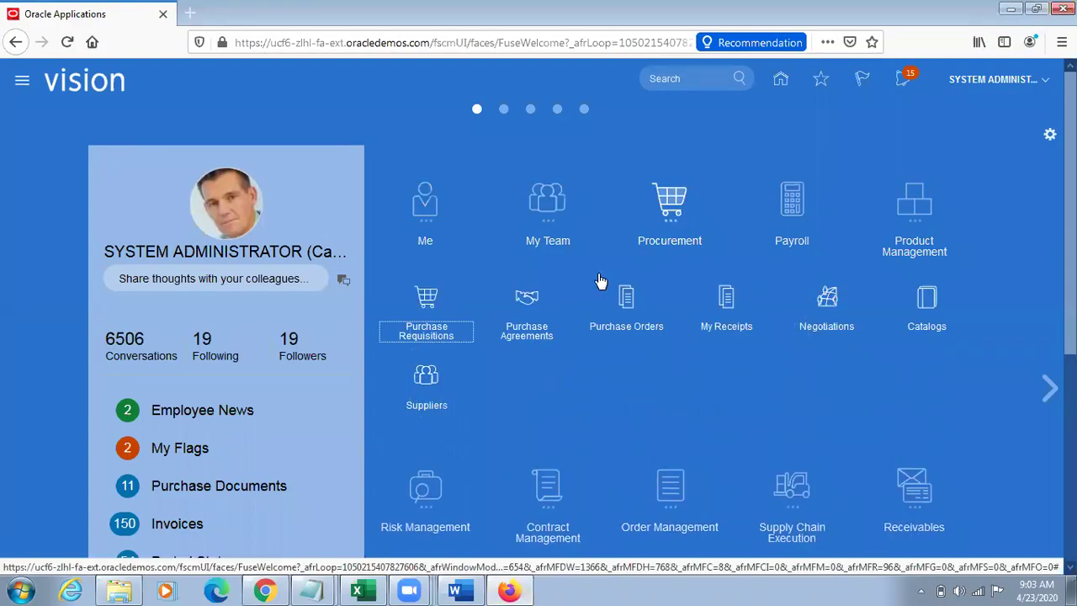
left_click(429, 312)
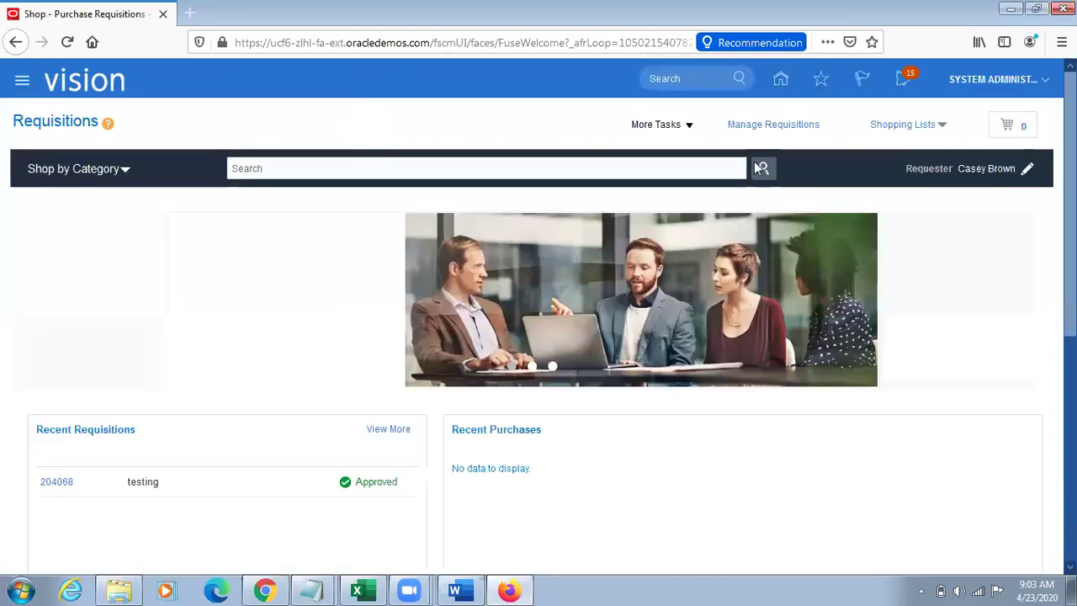
left_click(685, 126)
left_click(693, 150)
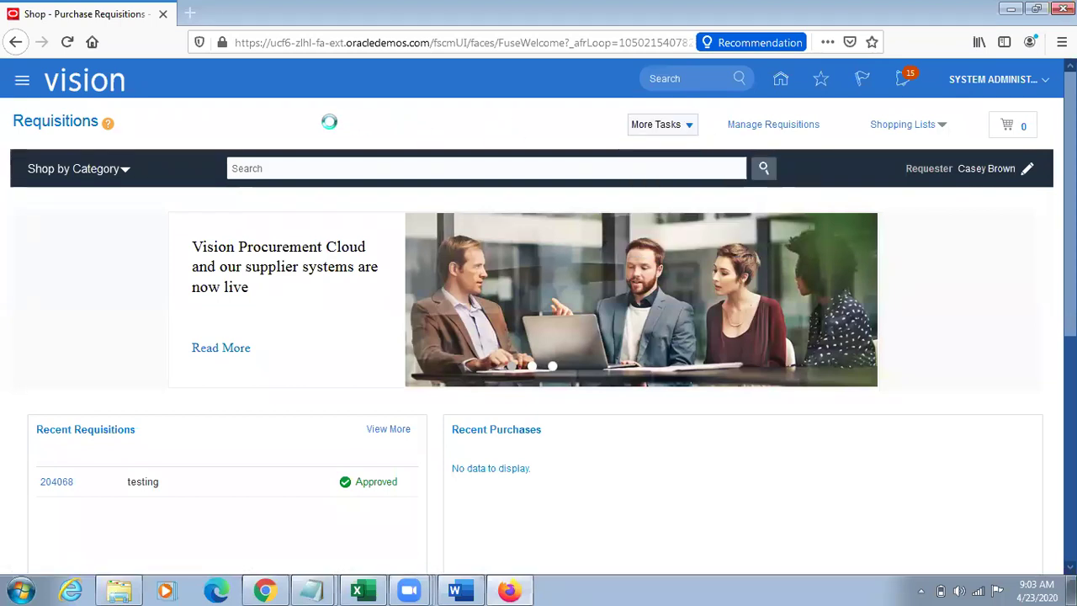
Step: Enter item TL Sample Item, source it from Atlanta, and add the line to the cart
left_click(260, 202)
type("TL Sampl")
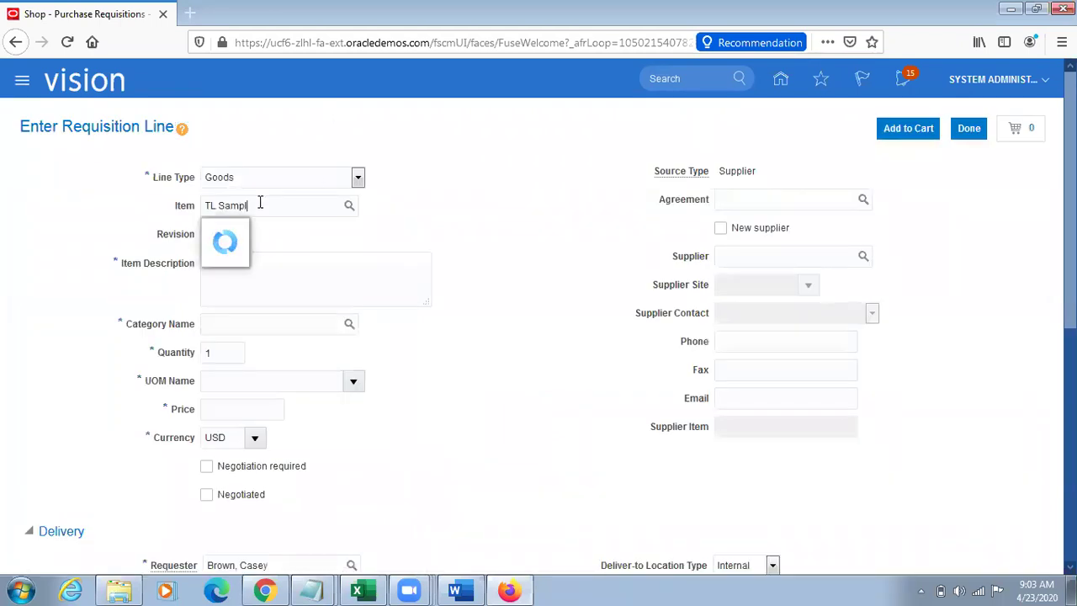
type("e Item")
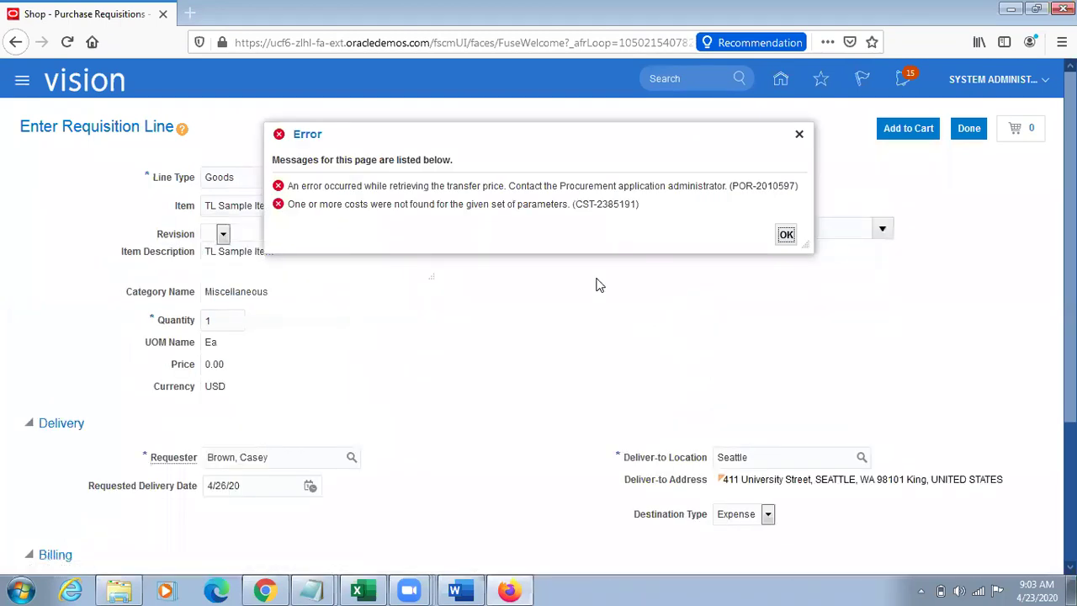
left_click(799, 135)
left_click(786, 199)
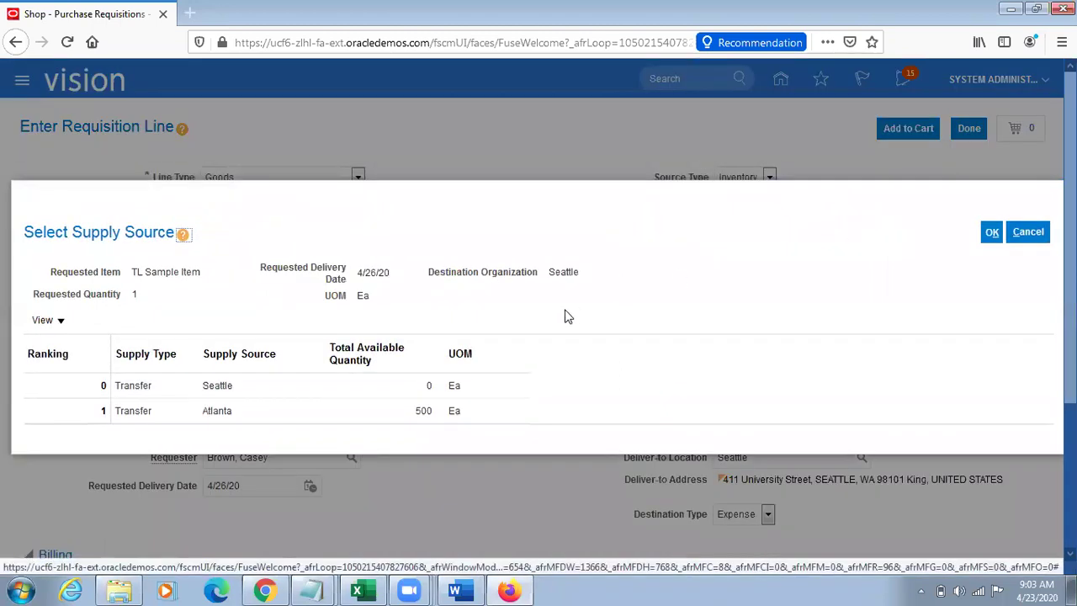
left_click(241, 412)
left_click(992, 232)
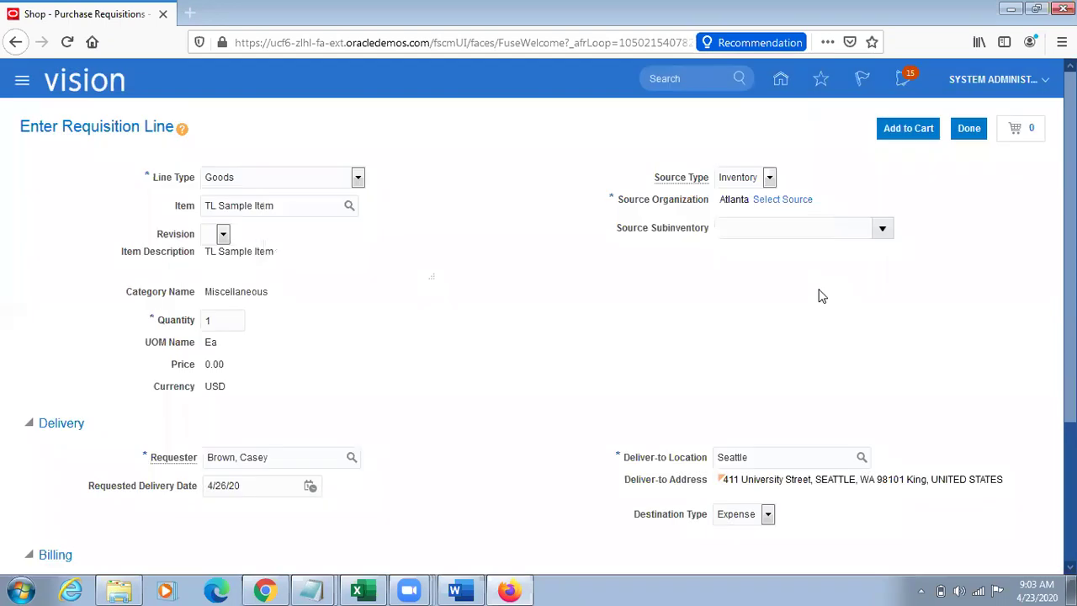
left_click(922, 132)
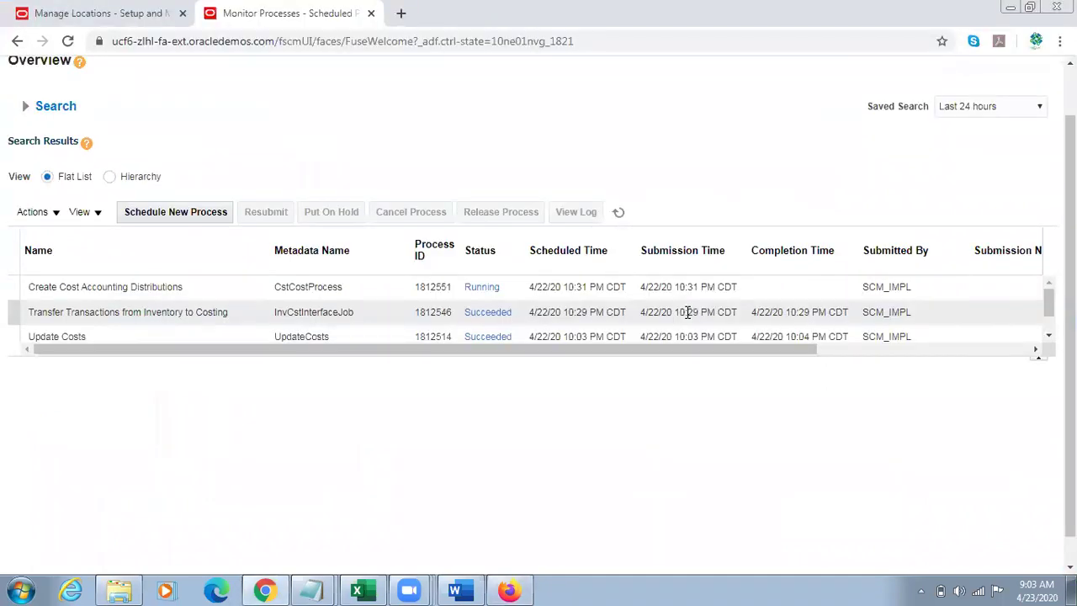
left_click(619, 212)
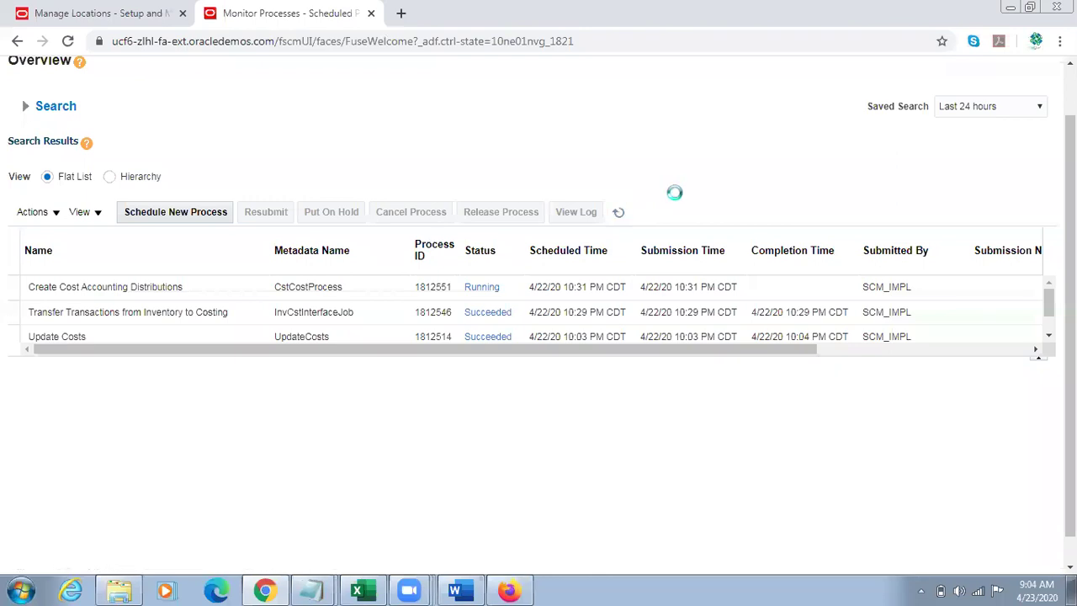
left_click(621, 211)
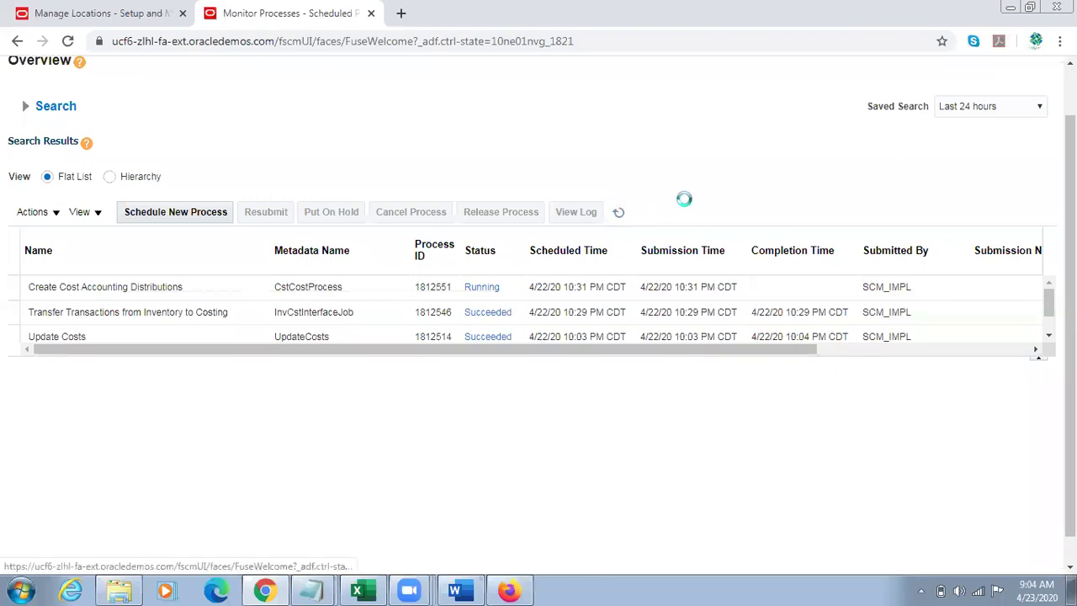
left_click(621, 213)
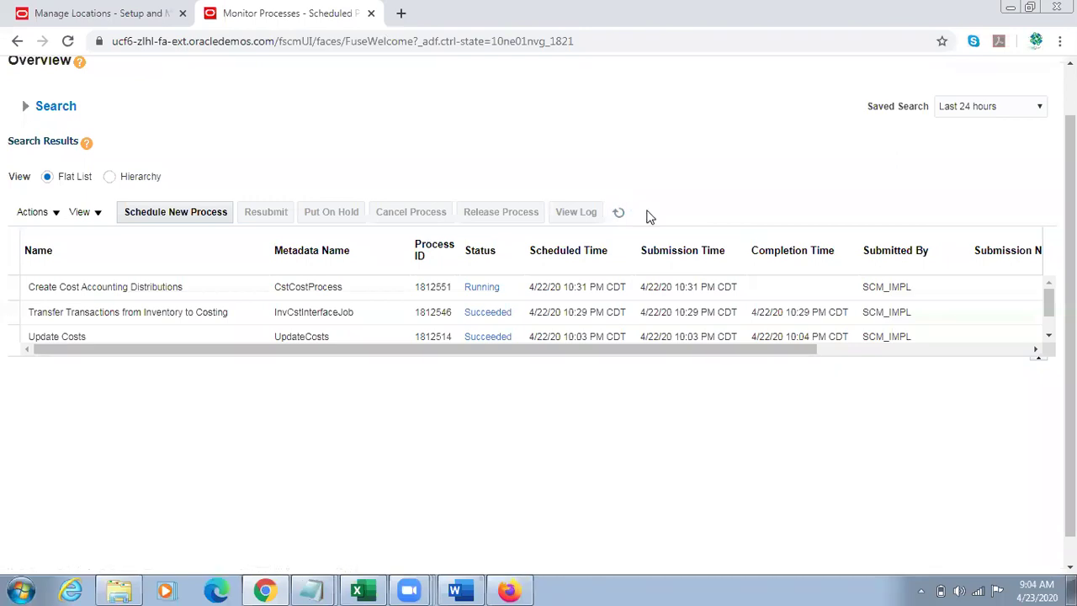
left_click(620, 212)
left_click(621, 212)
left_click(618, 212)
left_click(619, 212)
left_click(619, 212)
left_click(305, 290)
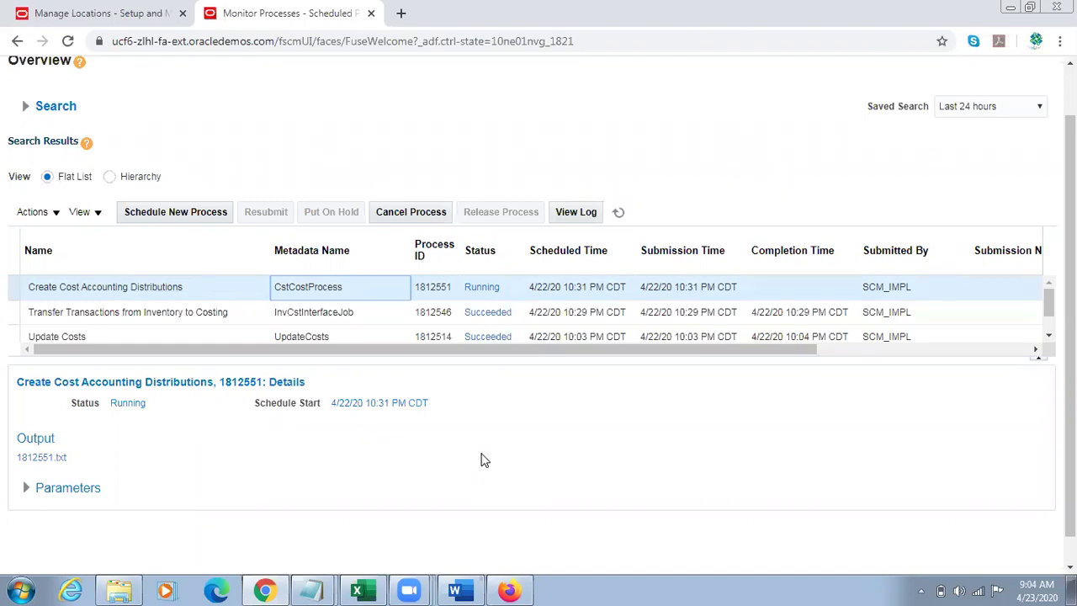
left_click(618, 212)
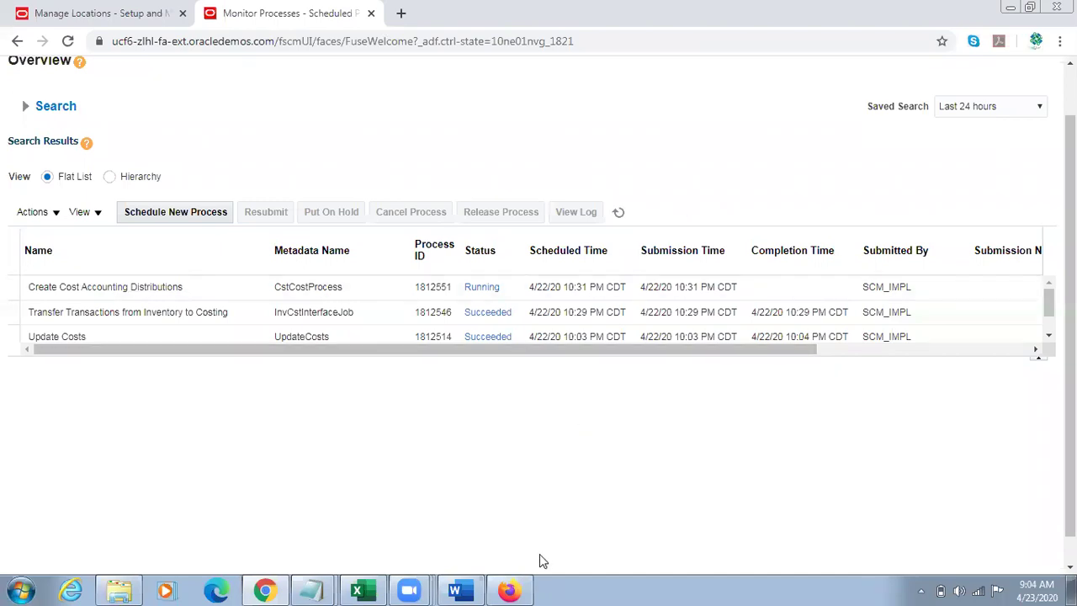
Step: Dismiss the error, leave the requisition line page, and copy item number V12000 from Notepad
left_click(508, 591)
left_click(785, 236)
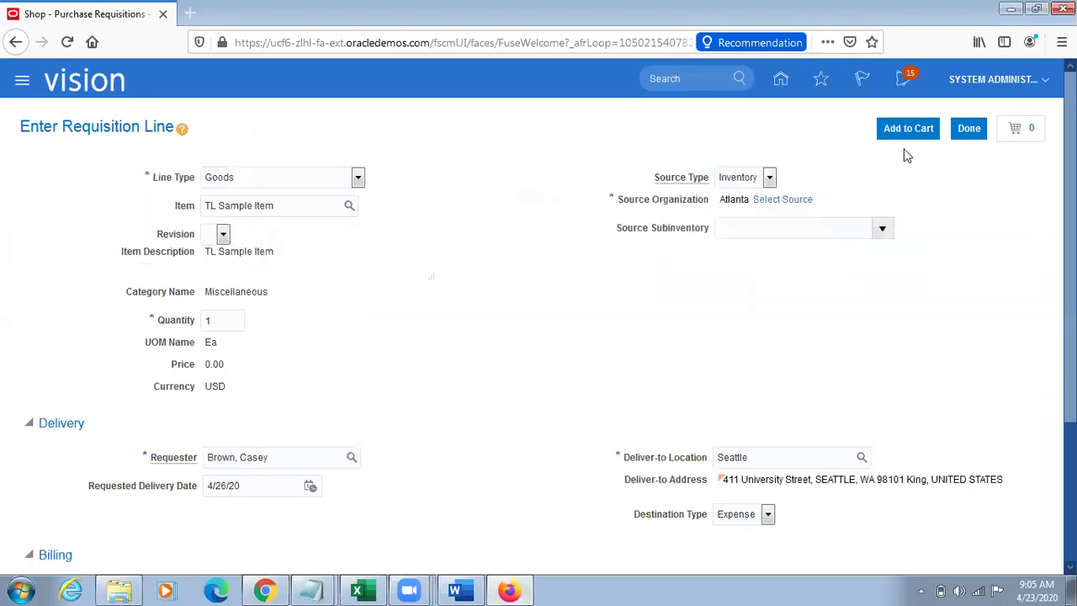
left_click(968, 128)
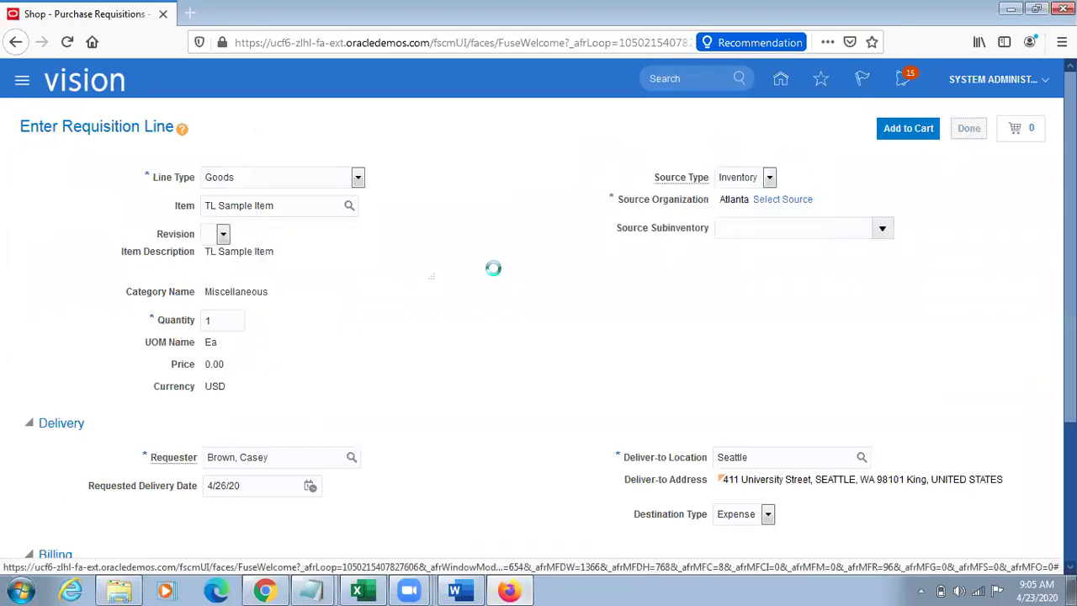
mouse_move(312, 590)
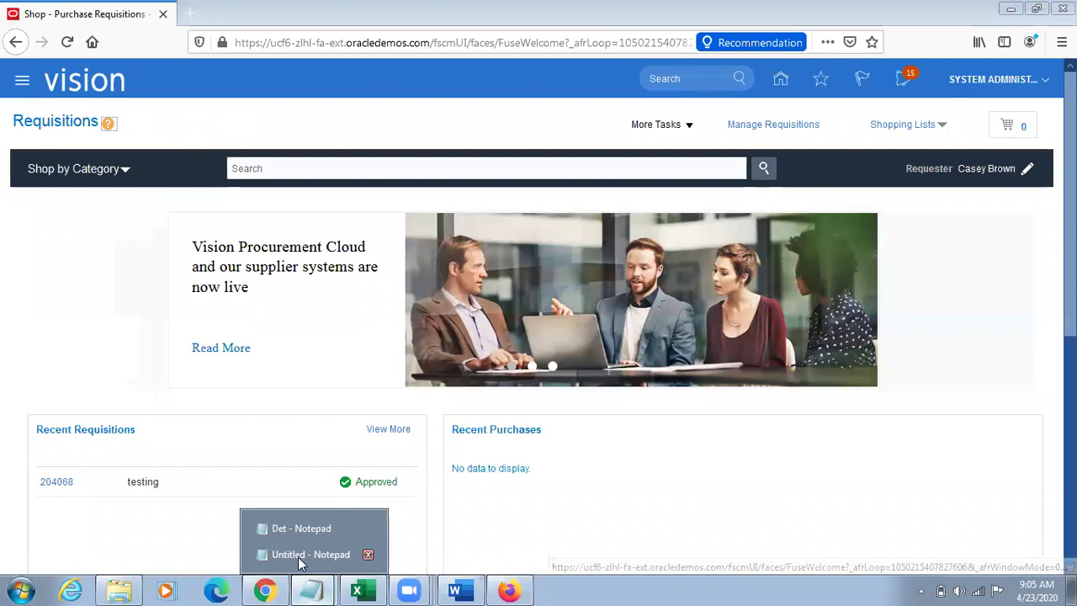
left_click(312, 552)
left_click(62, 304)
left_click_drag(99, 279, 2, 281)
key("ctrl+c")
key("alt+Tab")
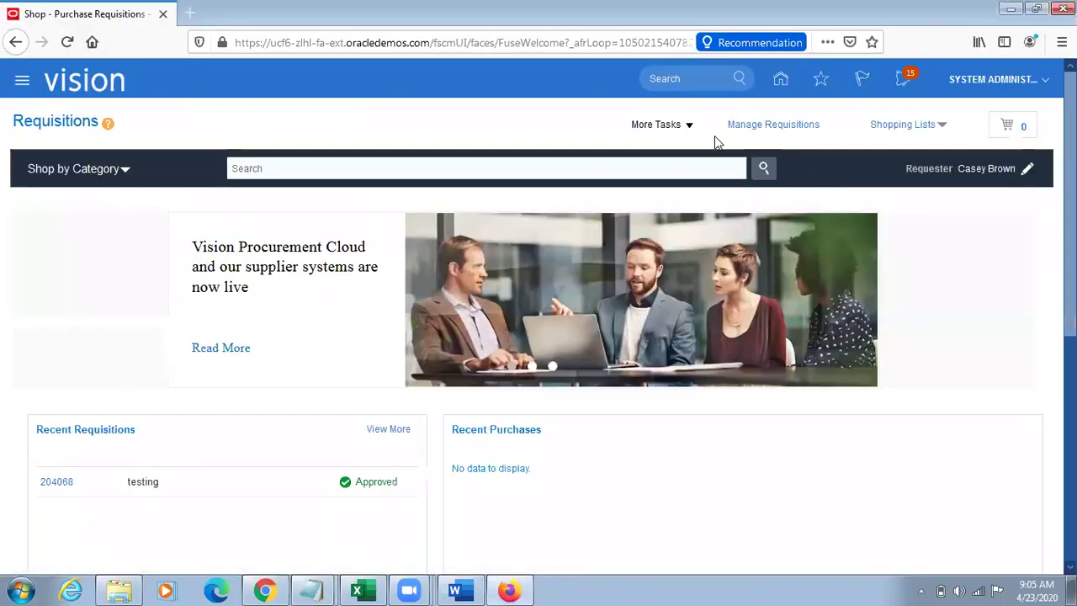
Step: Start a new requisition line with item V12000 sourced from Atlanta
left_click(656, 124)
left_click(694, 149)
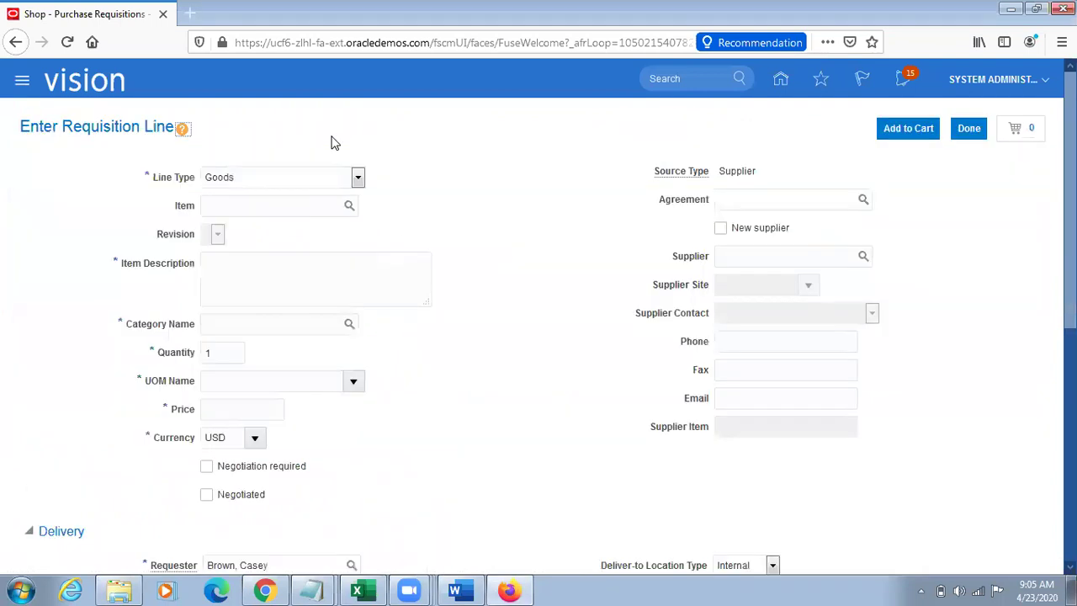
left_click(214, 206)
key("ctrl+v")
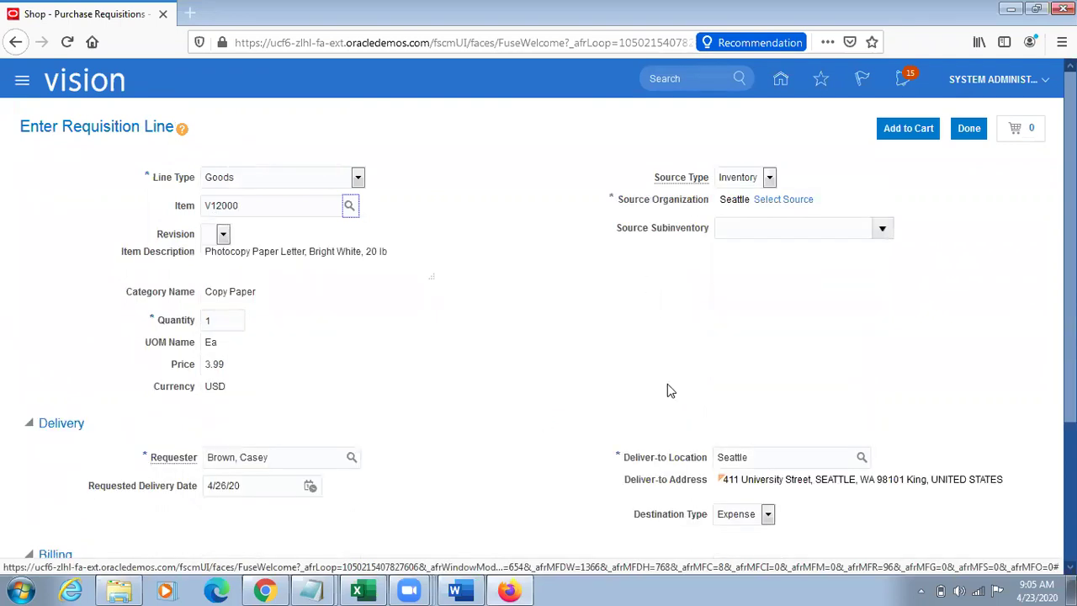
double_click(762, 448)
left_click(786, 200)
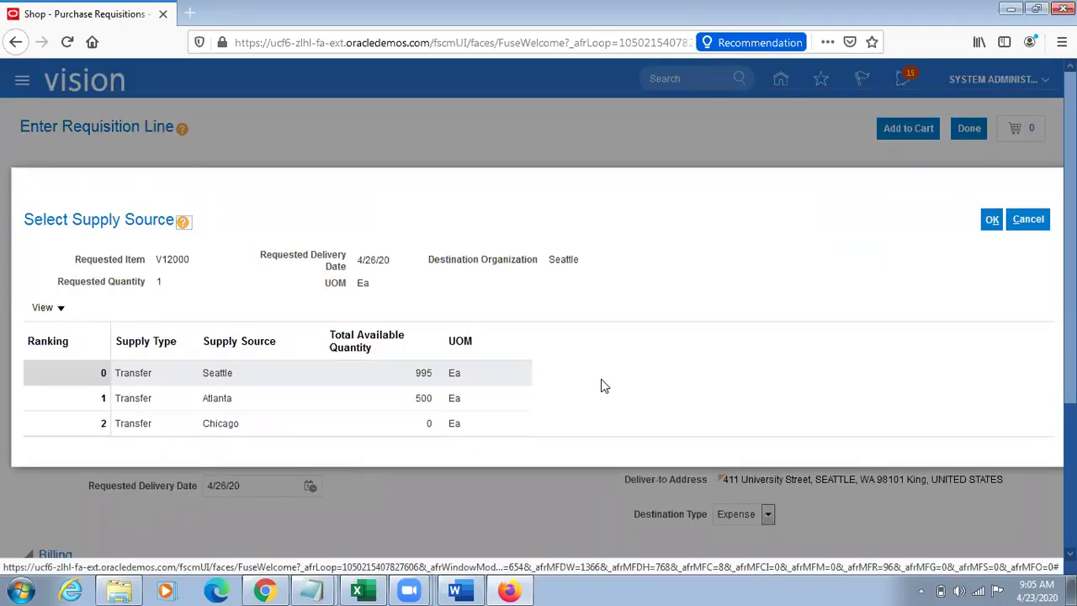
left_click(286, 400)
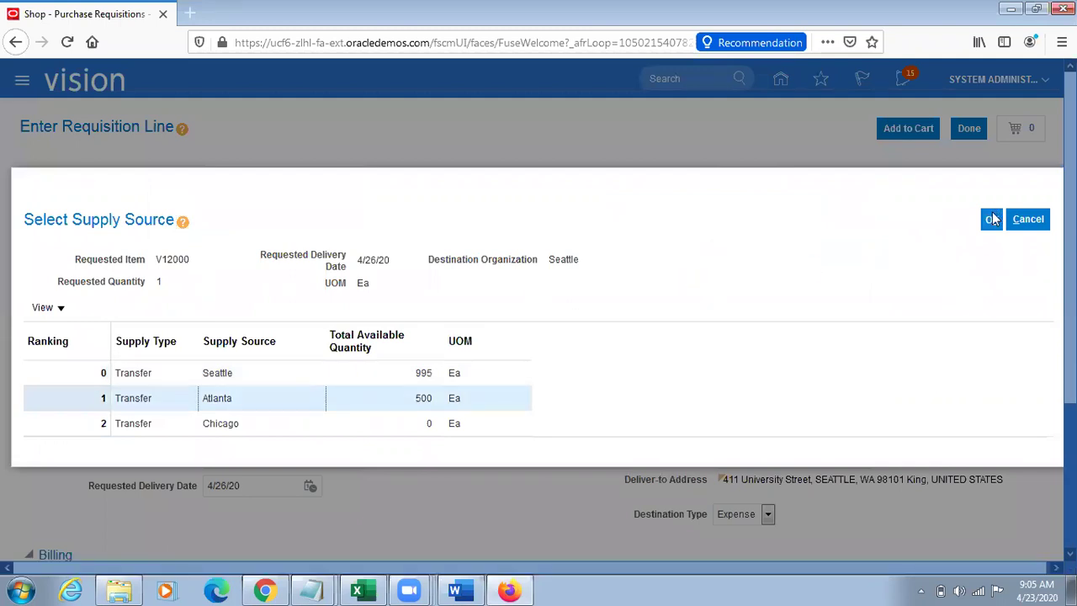
left_click(992, 219)
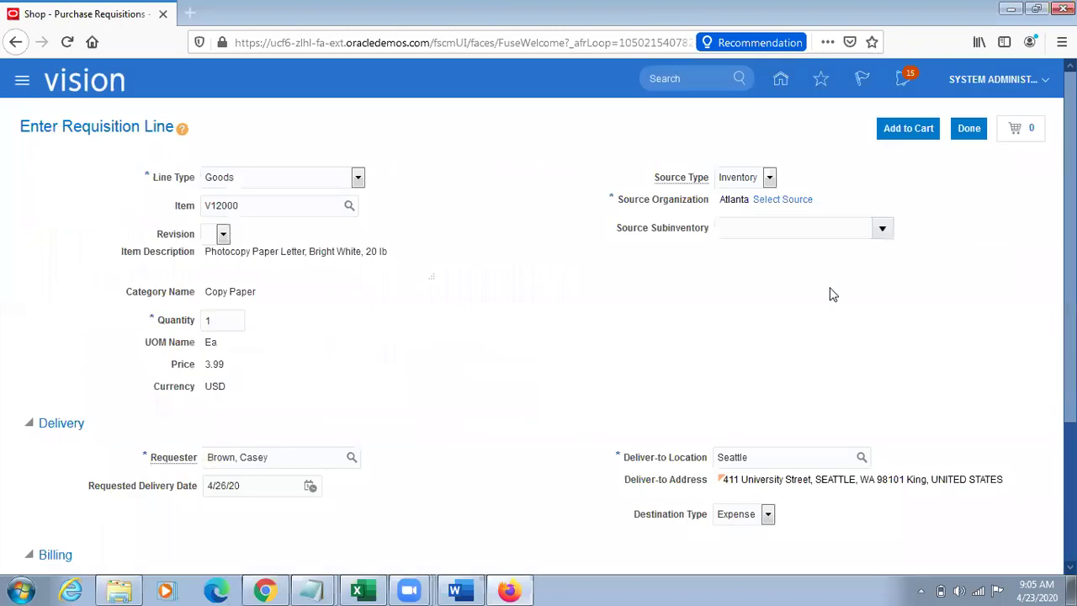
Step: Check the V12000 line's Atlanta source and Seattle deliver-to, then add it to the cart
double_click(280, 204)
triple_click(738, 200)
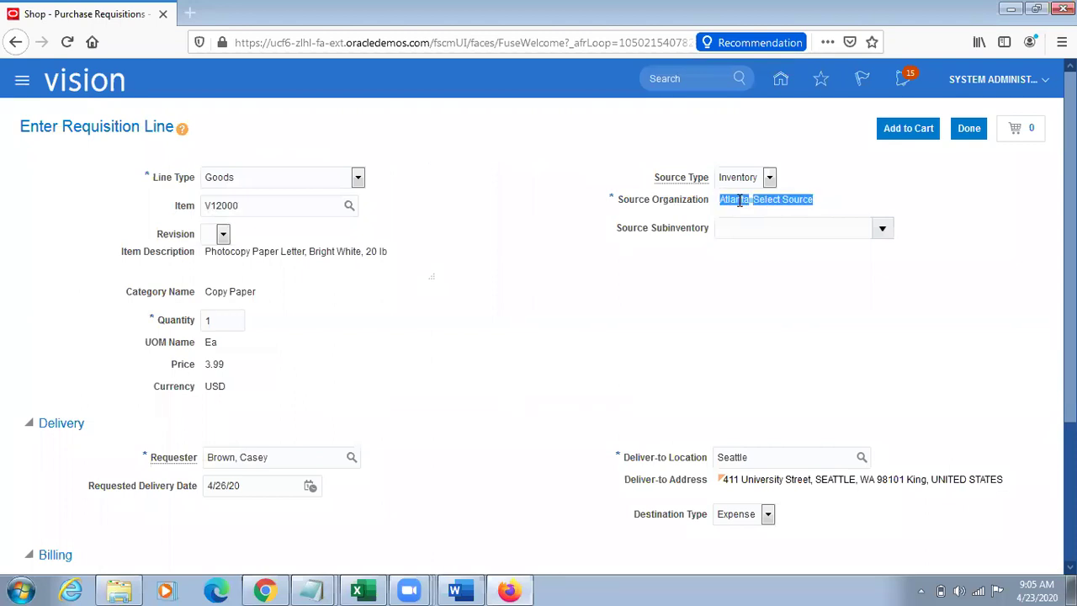
triple_click(662, 461)
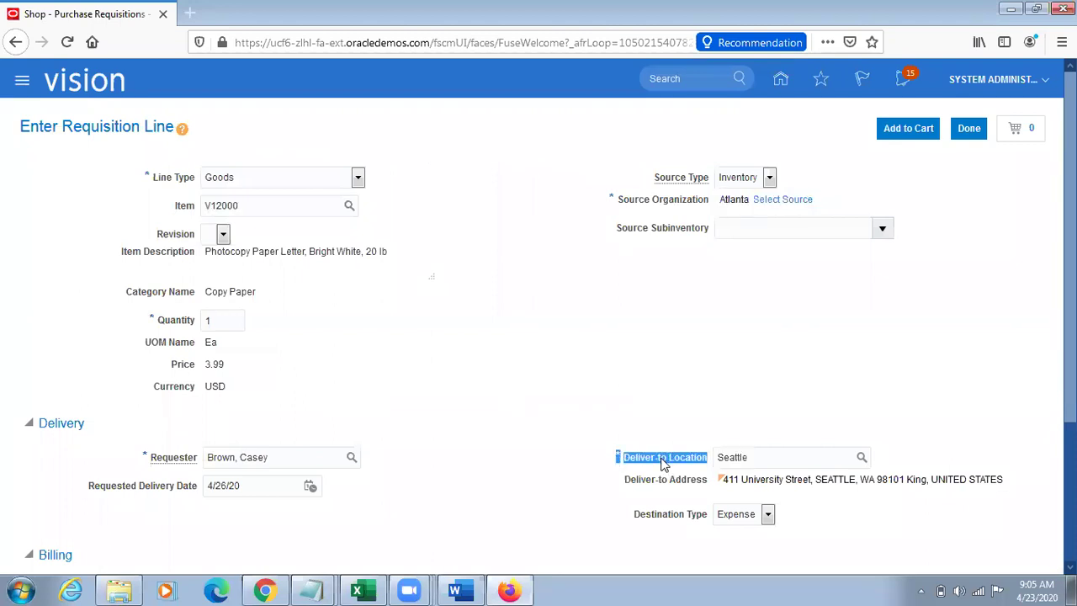
double_click(769, 456)
left_click(941, 168)
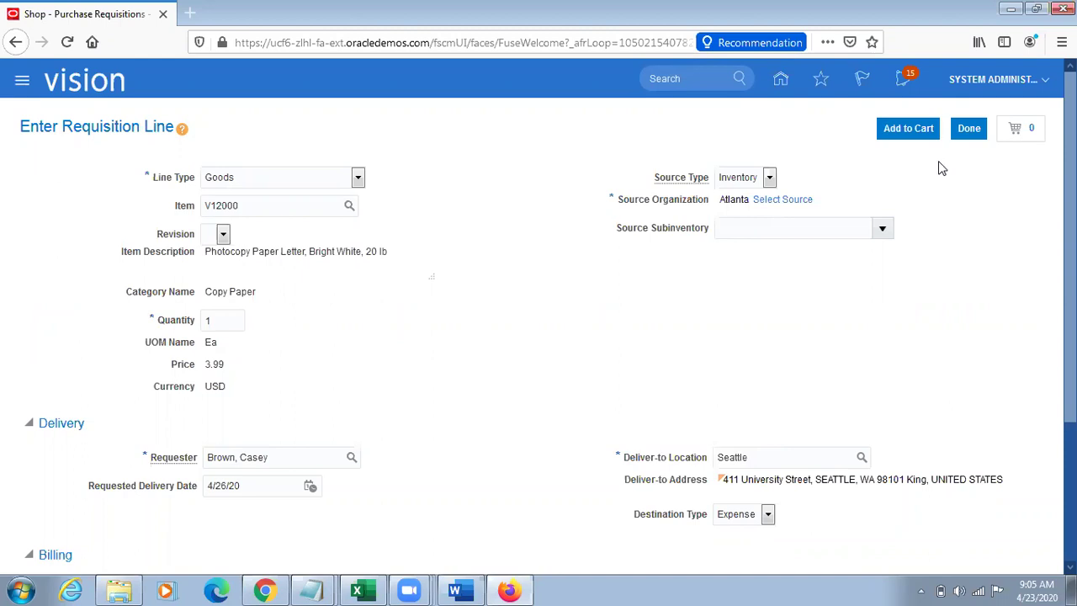
left_click(908, 127)
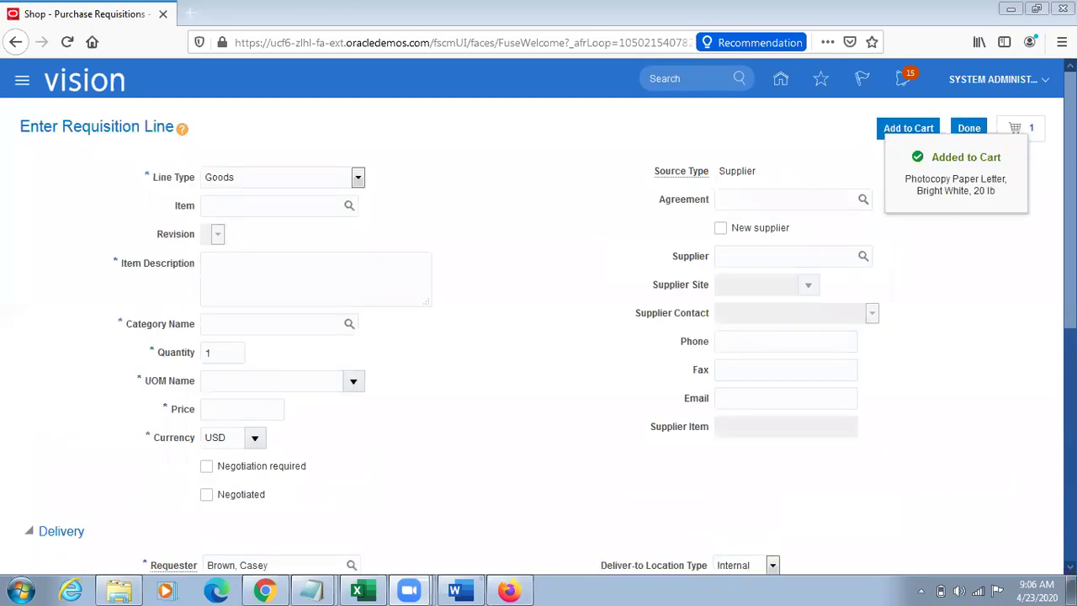
Step: Review requisition 204083 from the cart, open Manage Approvals, and switch back to the process monitor
left_click(1028, 129)
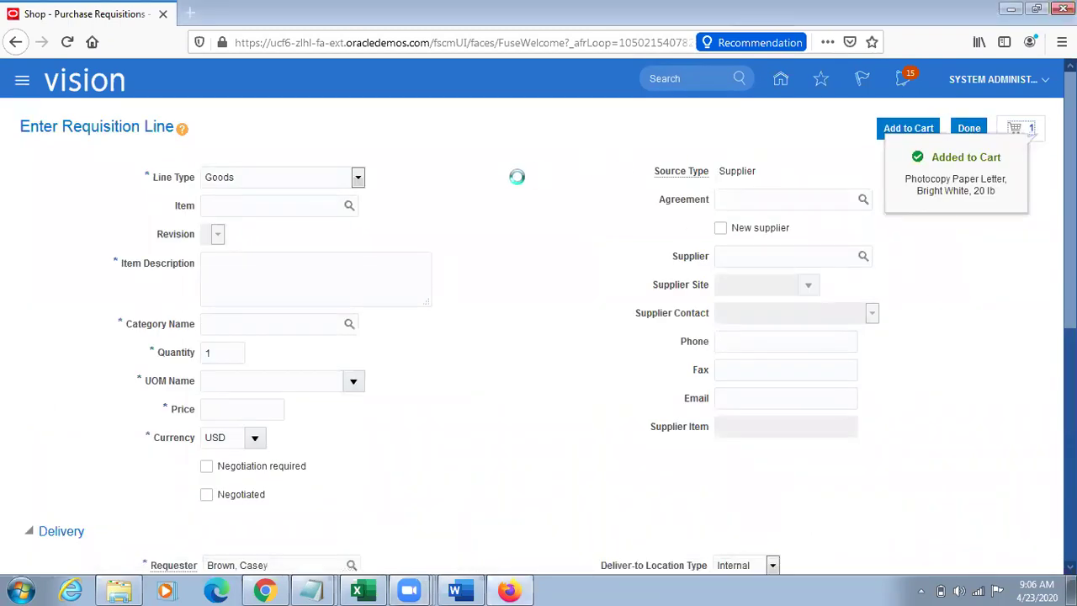
left_click(860, 233)
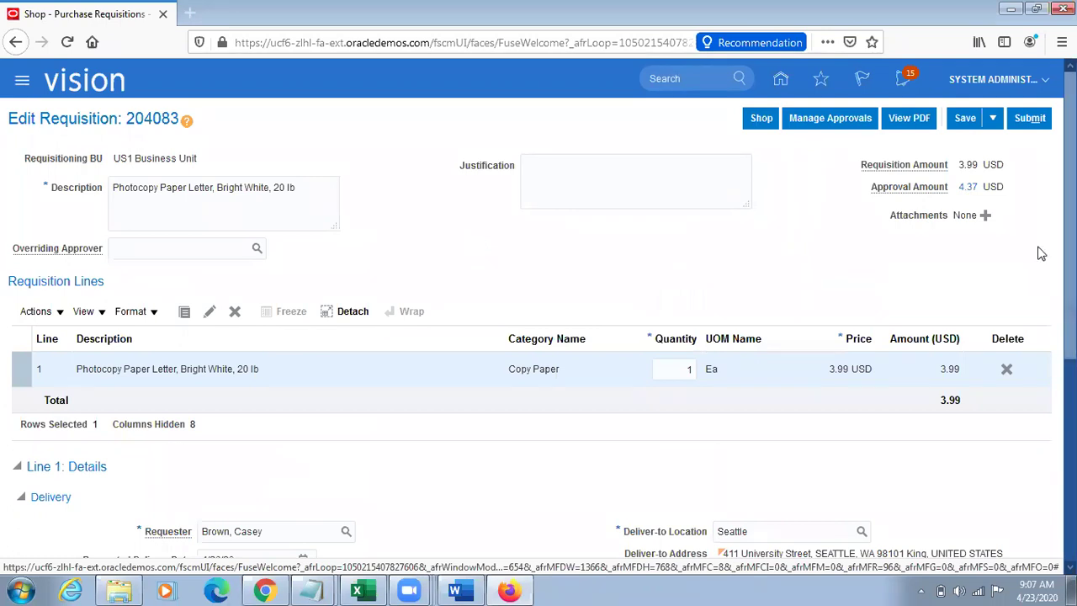
mouse_move(1070, 235)
left_mouse_down()
mouse_move(1070, 262)
mouse_move(1070, 236)
left_mouse_up()
scroll(854, 284, "down", 5)
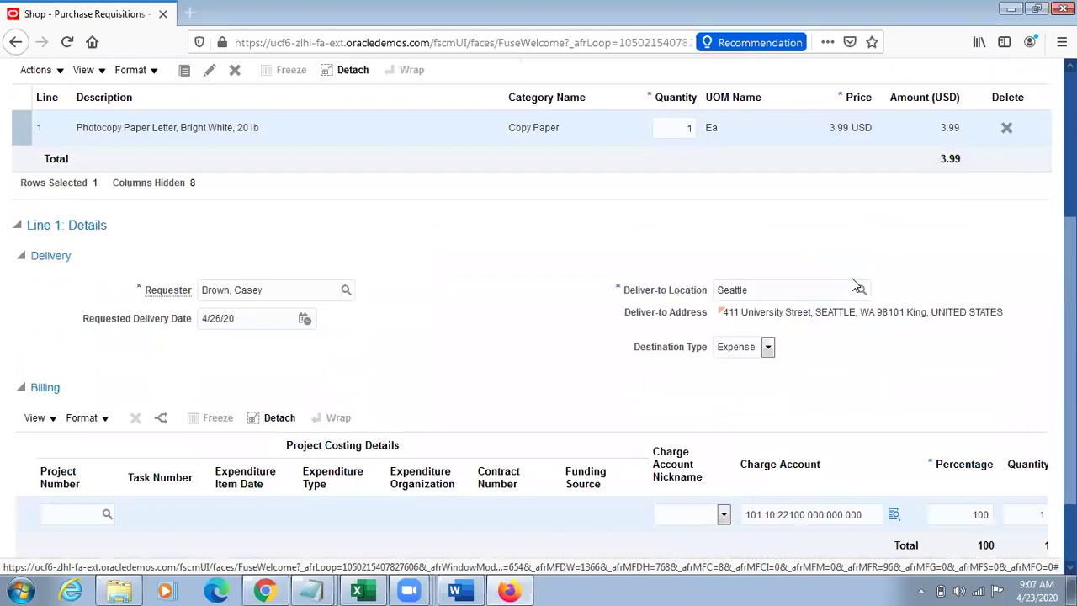
scroll(851, 281, "up", 5)
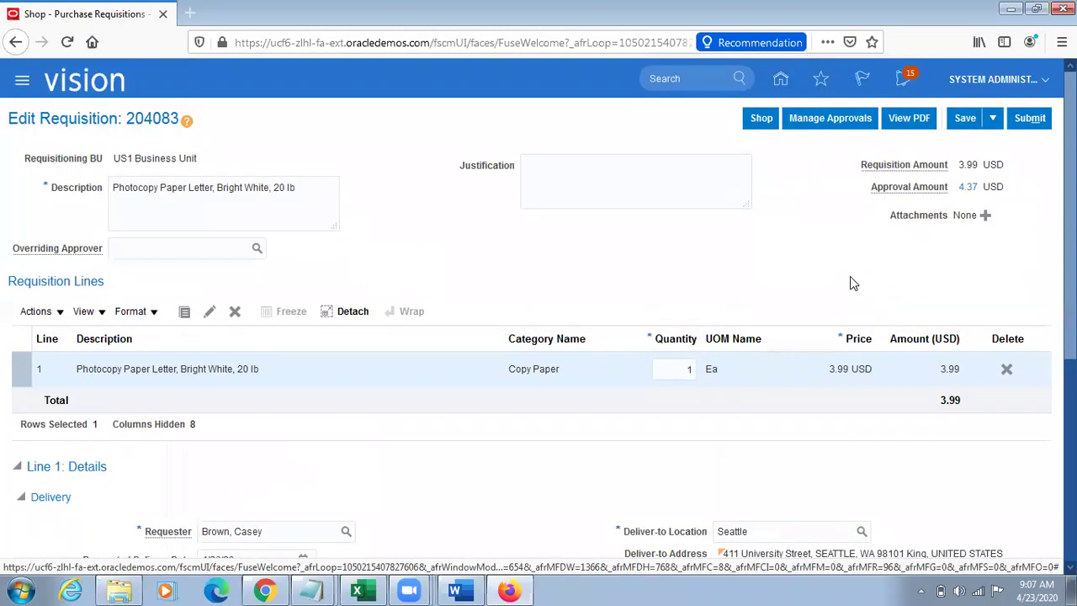
left_click(827, 117)
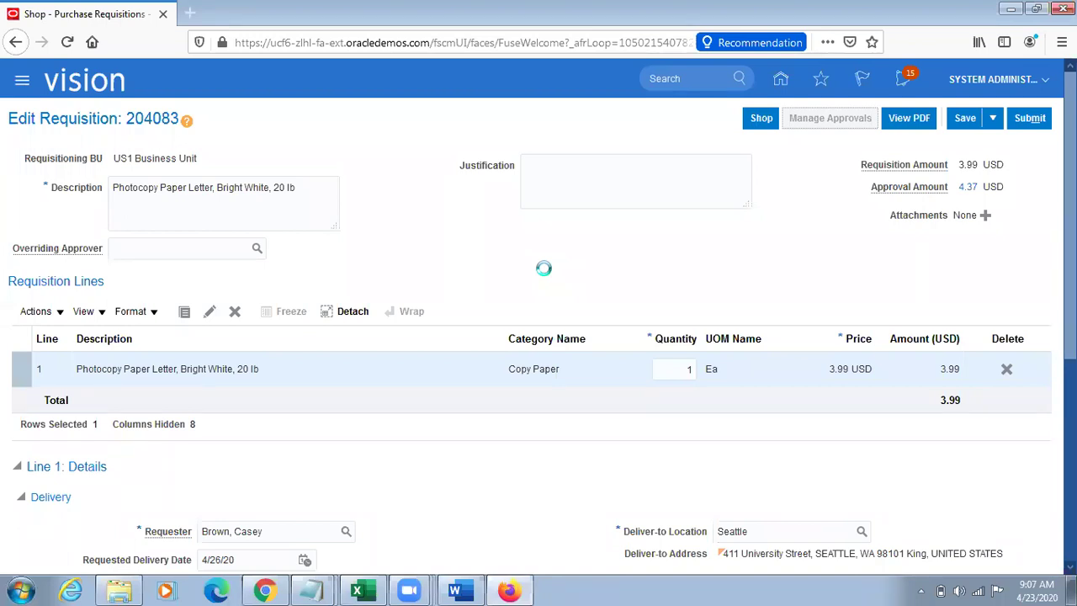
left_click(266, 588)
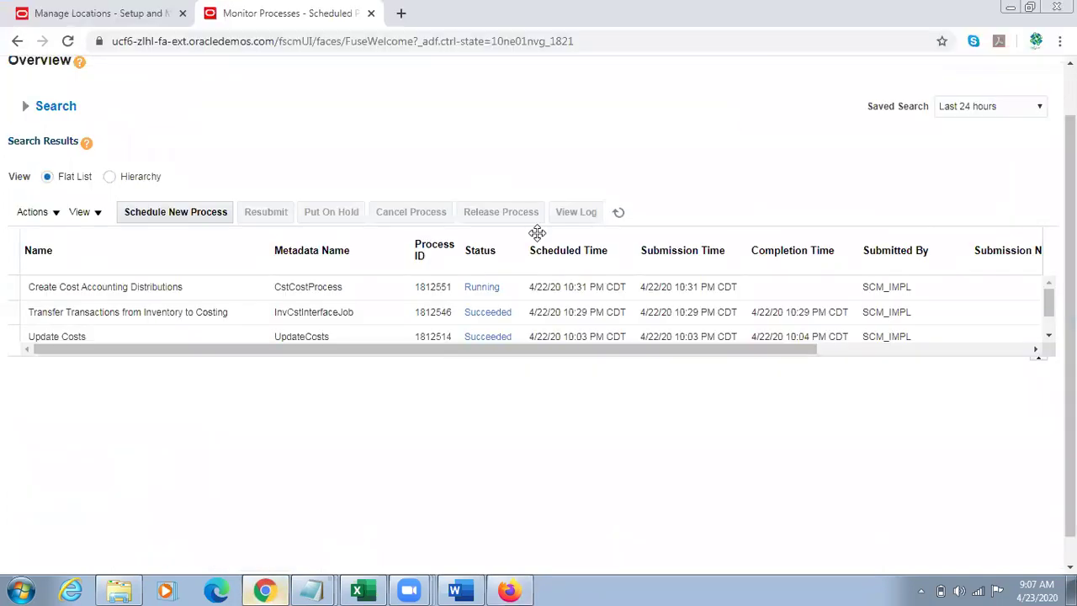
Step: Refresh the process list and view run 1812551, which ended with Warning status
left_click(619, 212)
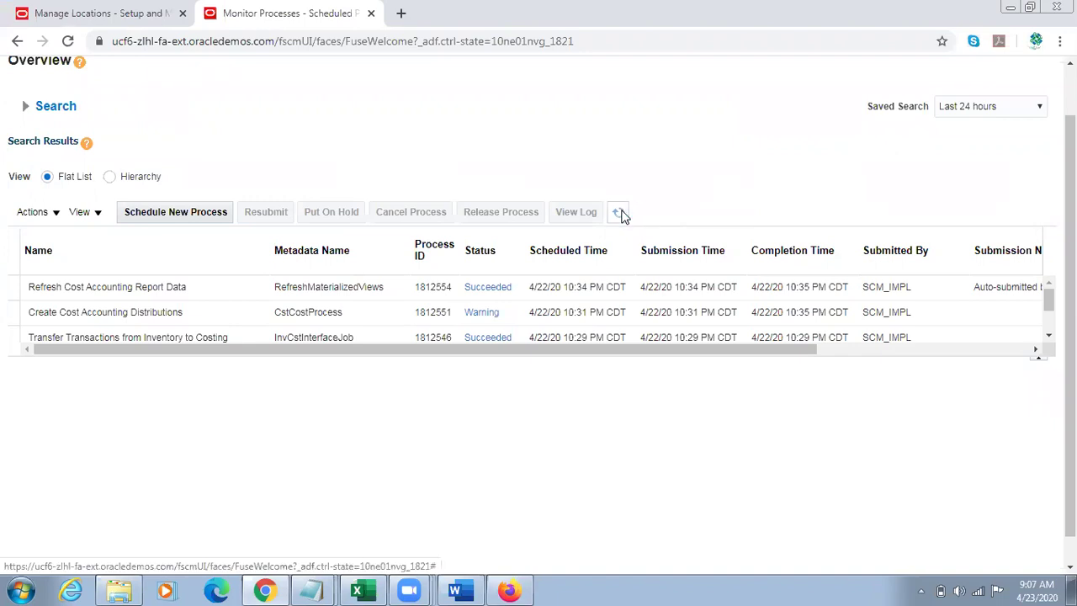
left_click(336, 313)
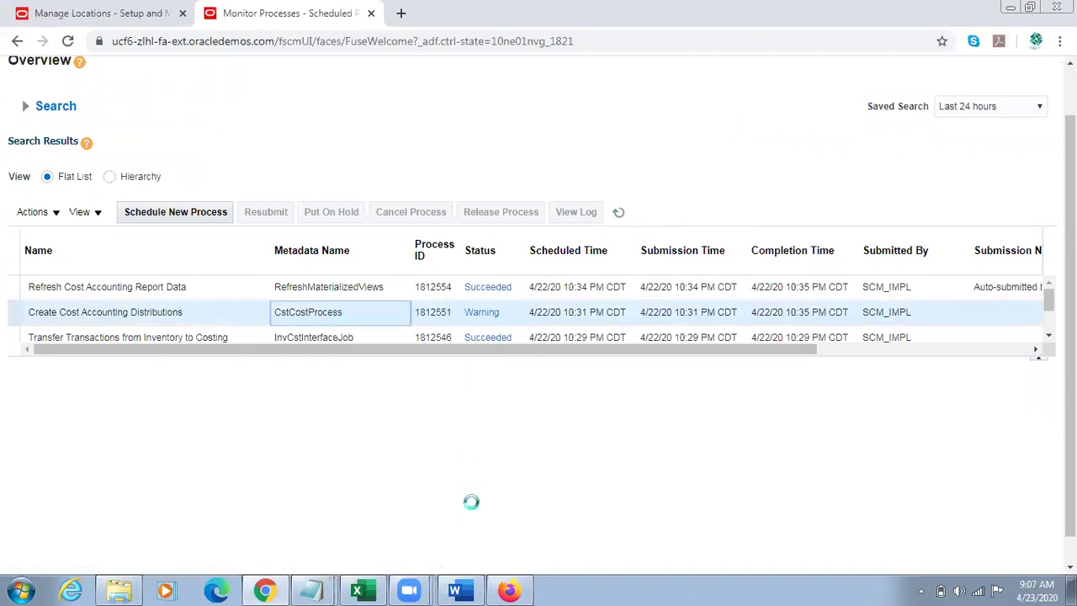
left_click(508, 590)
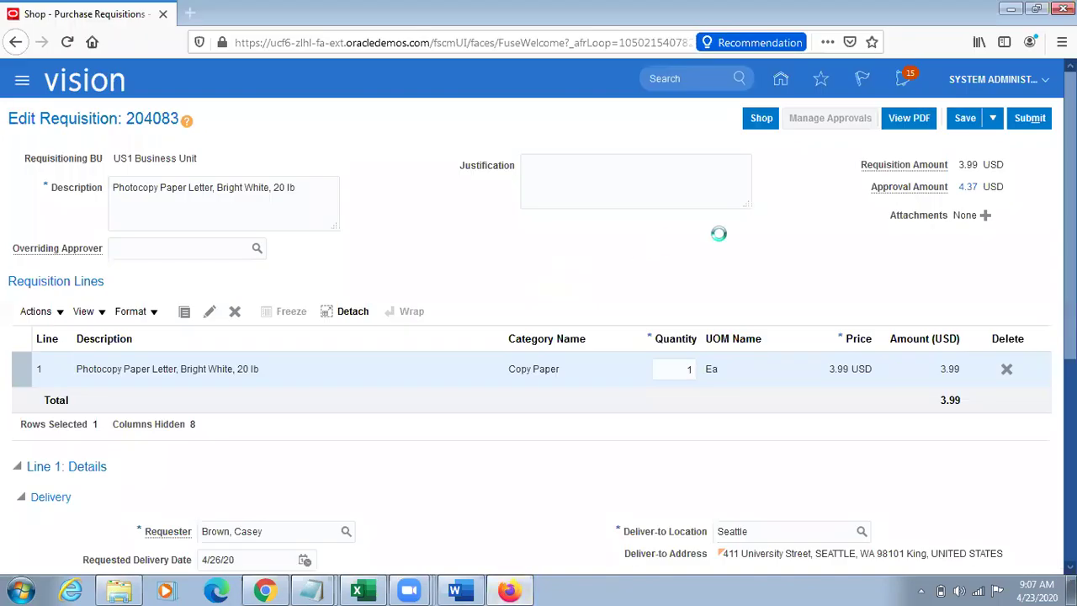
left_click(267, 591)
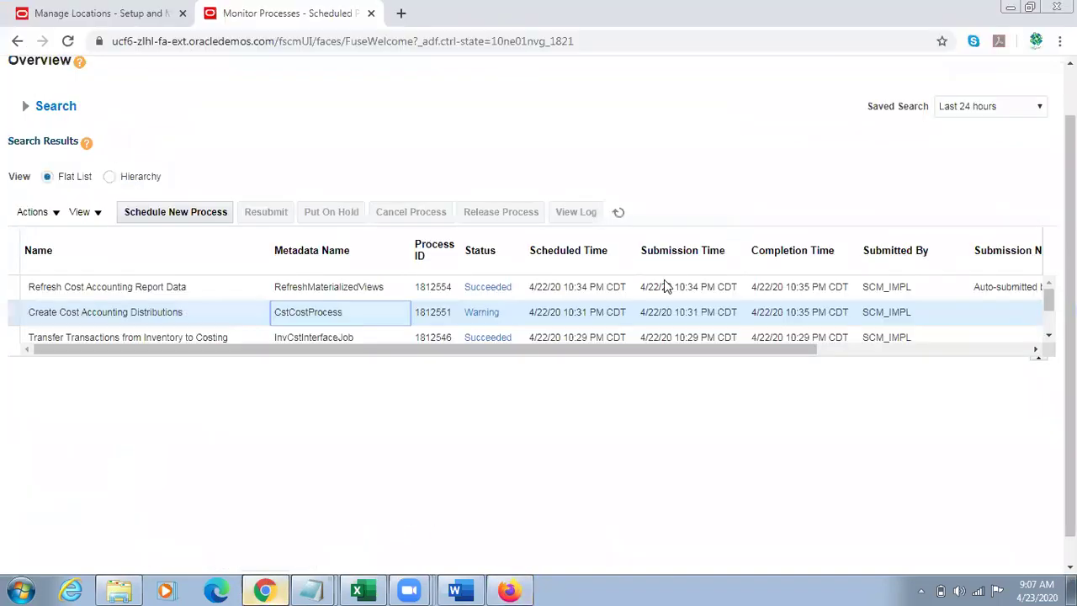
Step: Go home, expand the Supply Chain Execution apps, and return to Edit Requisition 204083
left_click_drag(1069, 244, 1041, 189)
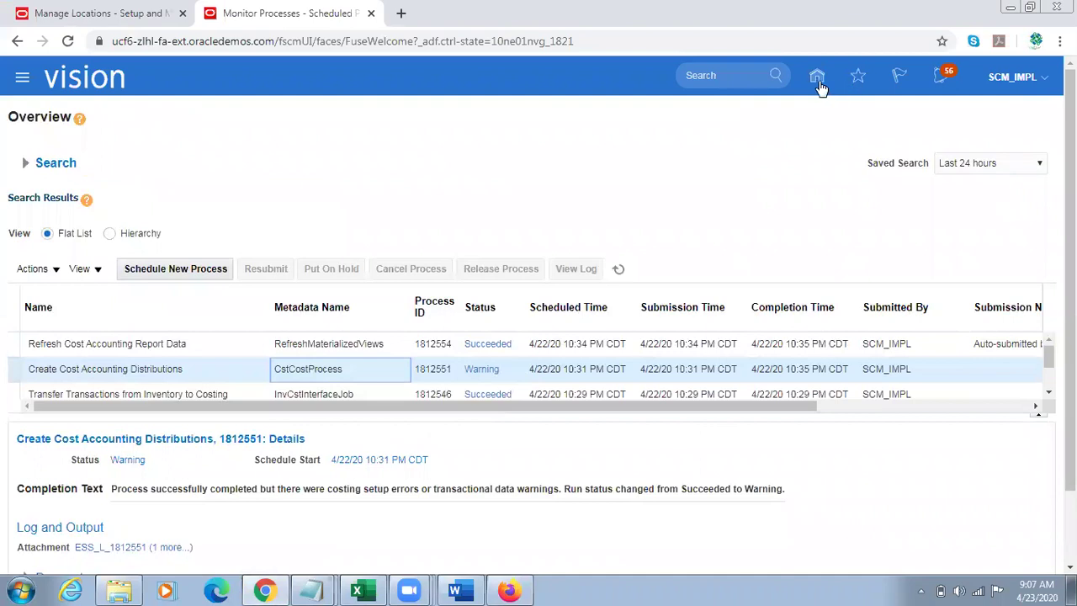
left_click(817, 80)
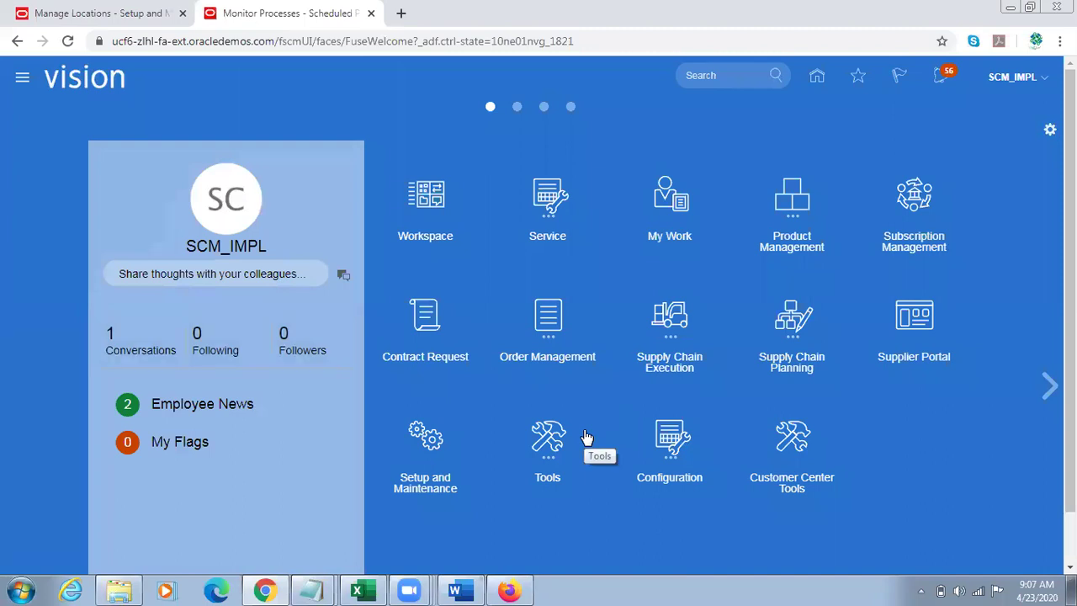
left_click(696, 348)
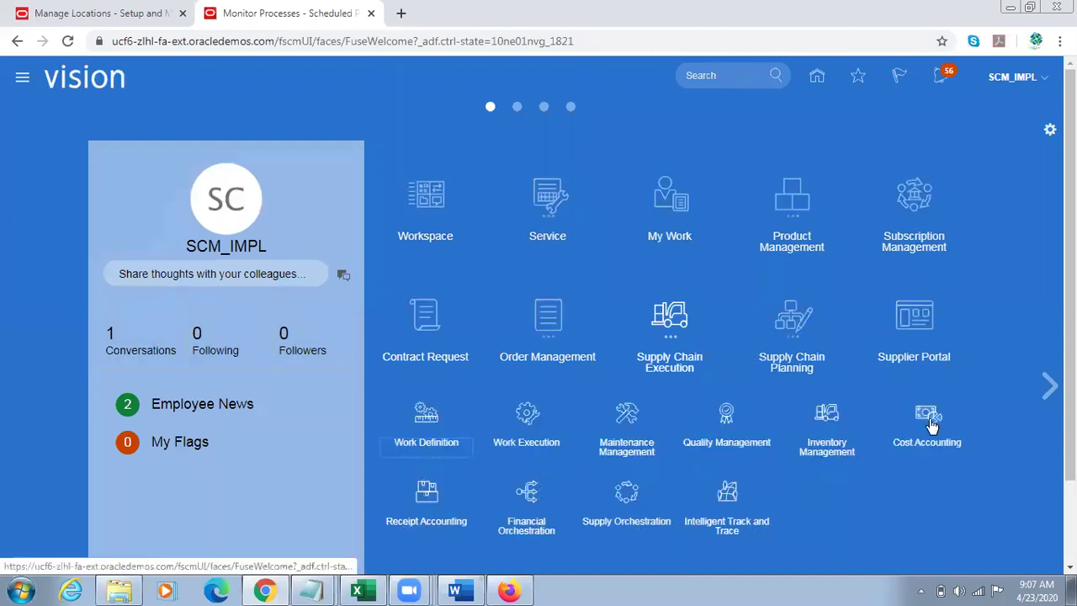
left_click(509, 589)
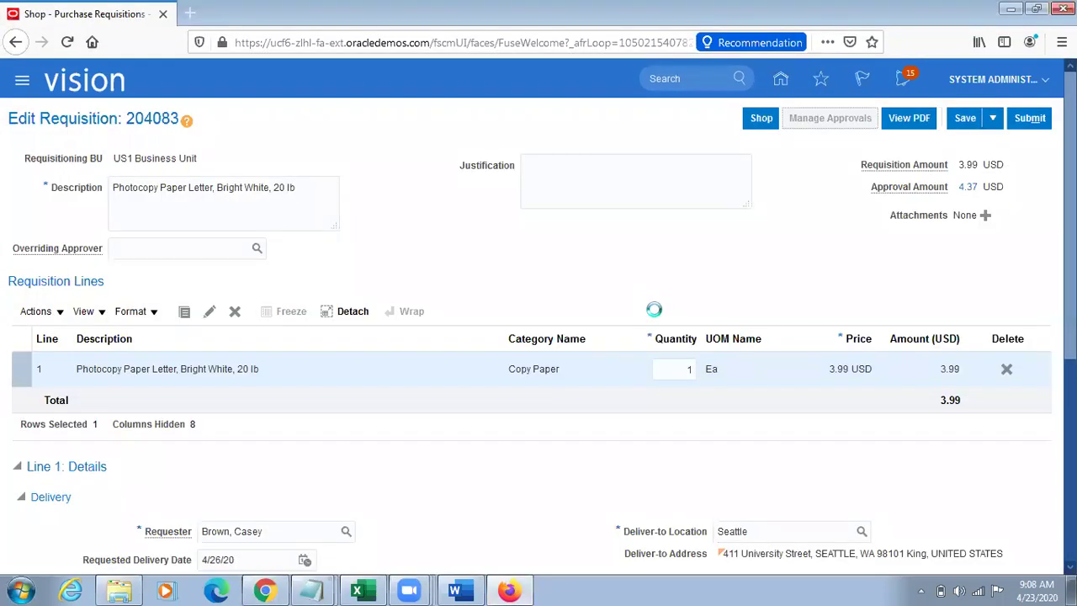
Step: Search Review Item Costs for TL Sample Item, confirm 100.00000 USD total unit cost, then close
left_click(265, 590)
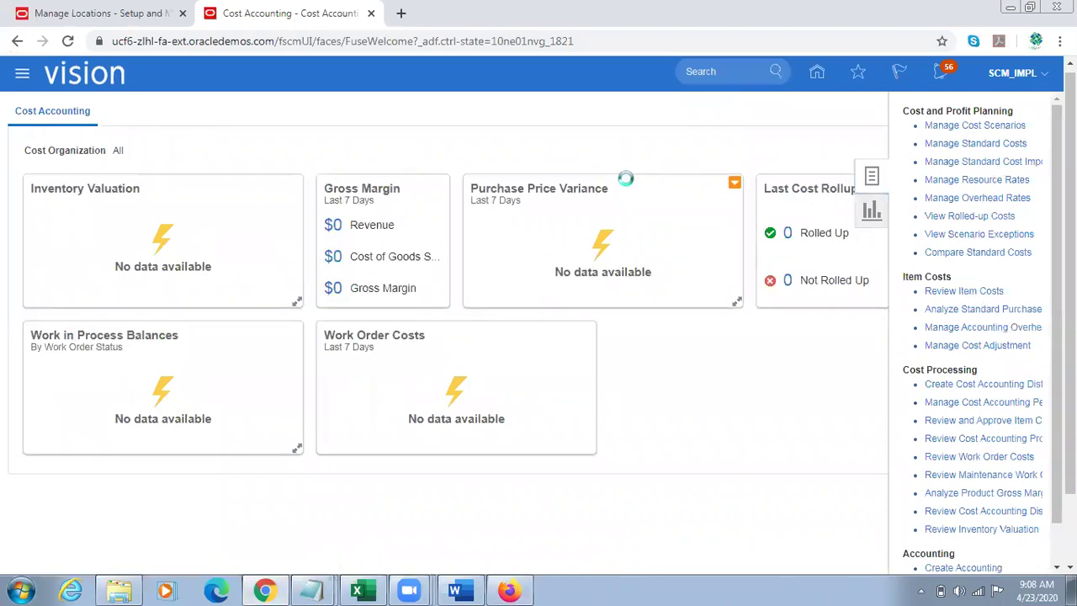
left_click(329, 305)
type("TL Sample Item")
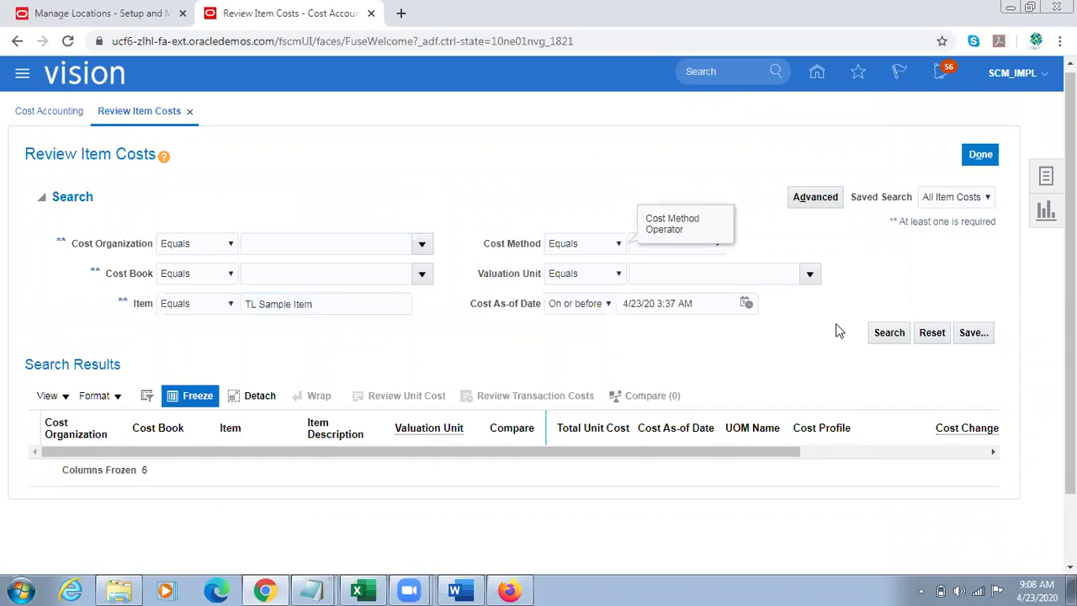
left_click(879, 340)
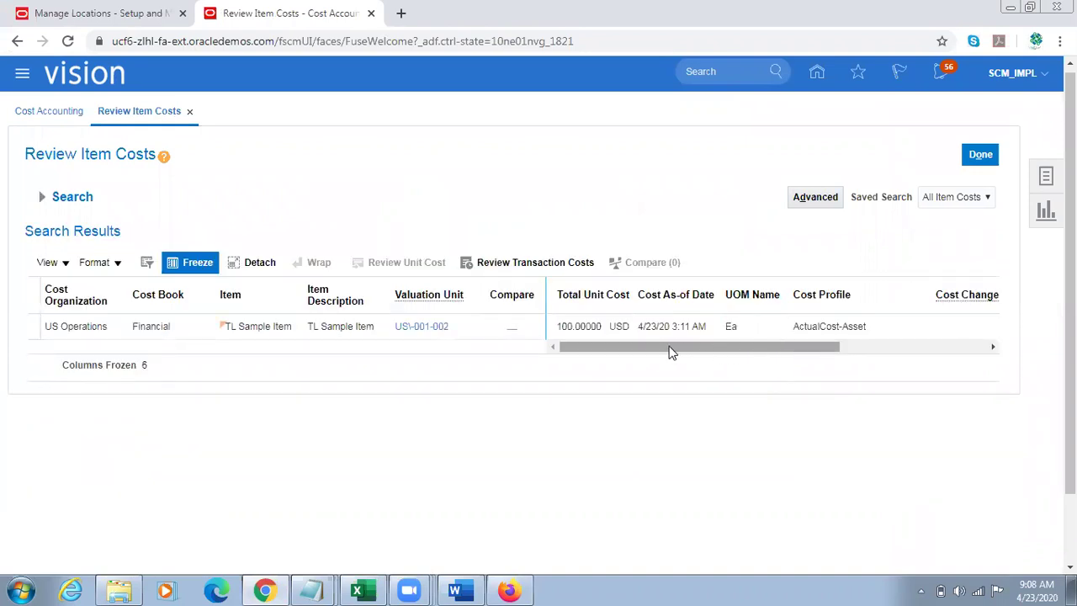
double_click(572, 330)
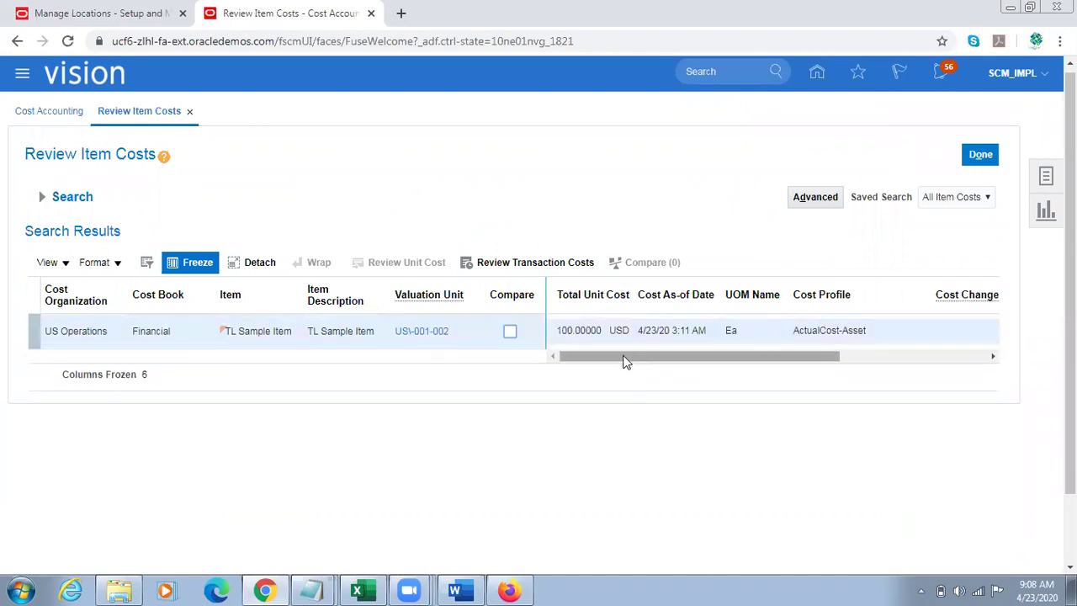
triple_click(575, 330)
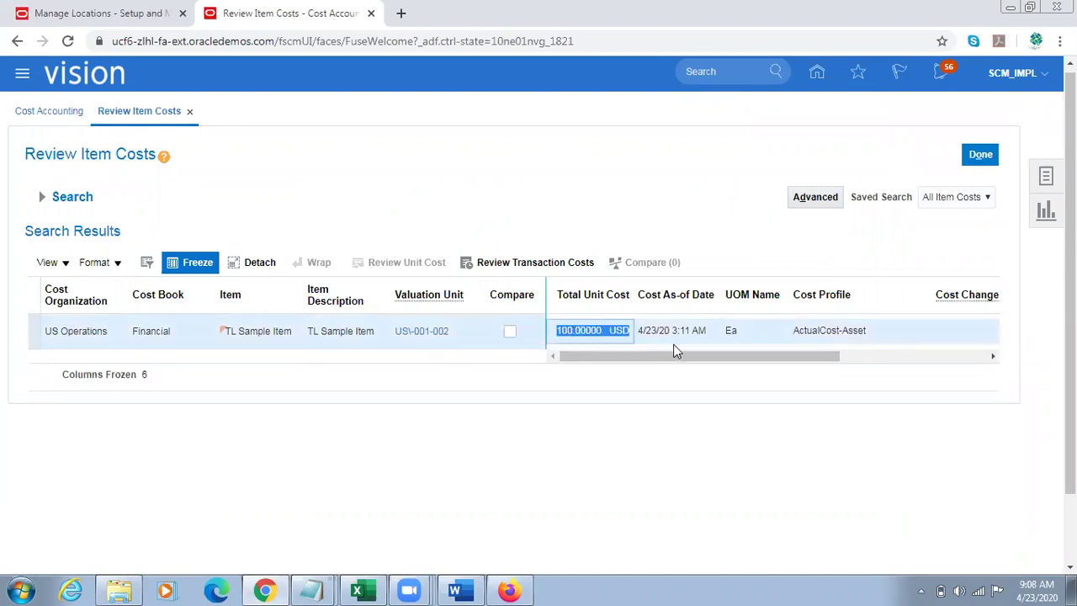
mouse_move(611, 353)
left_mouse_down()
mouse_move(665, 349)
mouse_move(612, 353)
left_mouse_up()
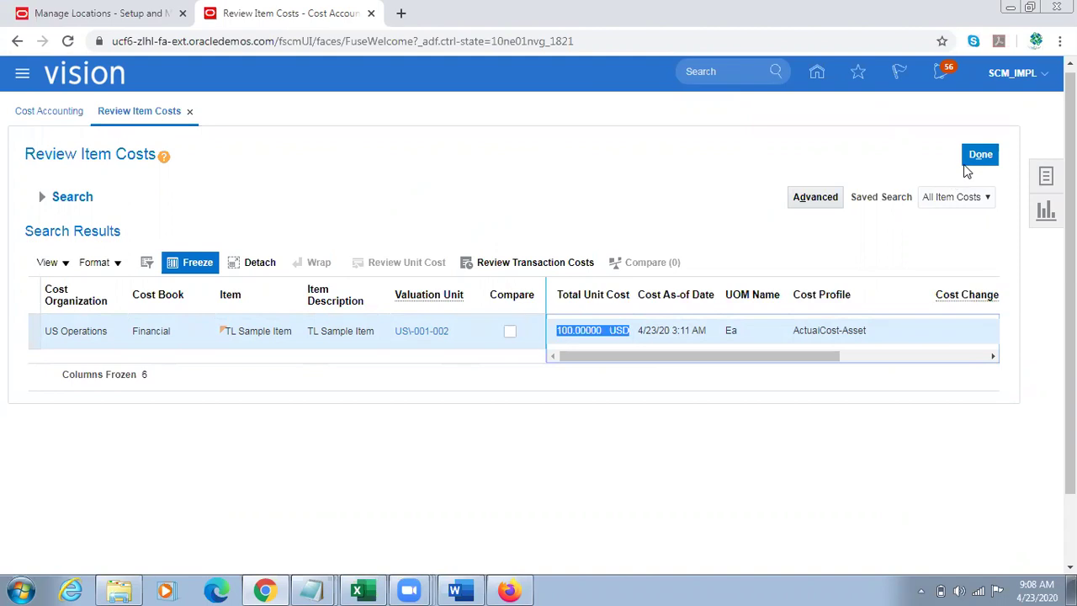
left_click(975, 158)
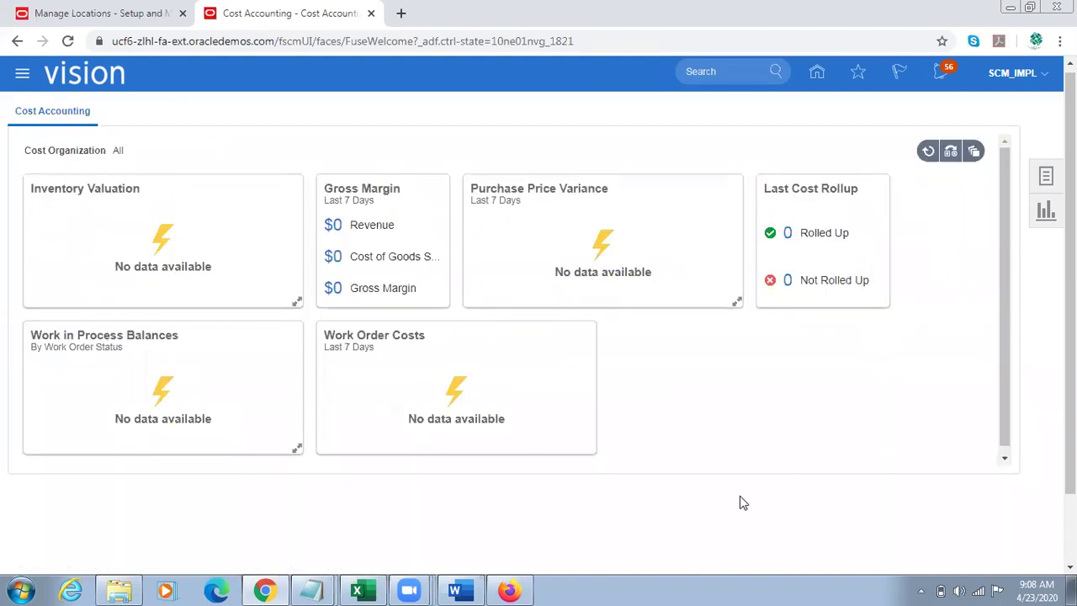
Step: Submit requisition 204083 and paste its number into Notepad
left_click(509, 590)
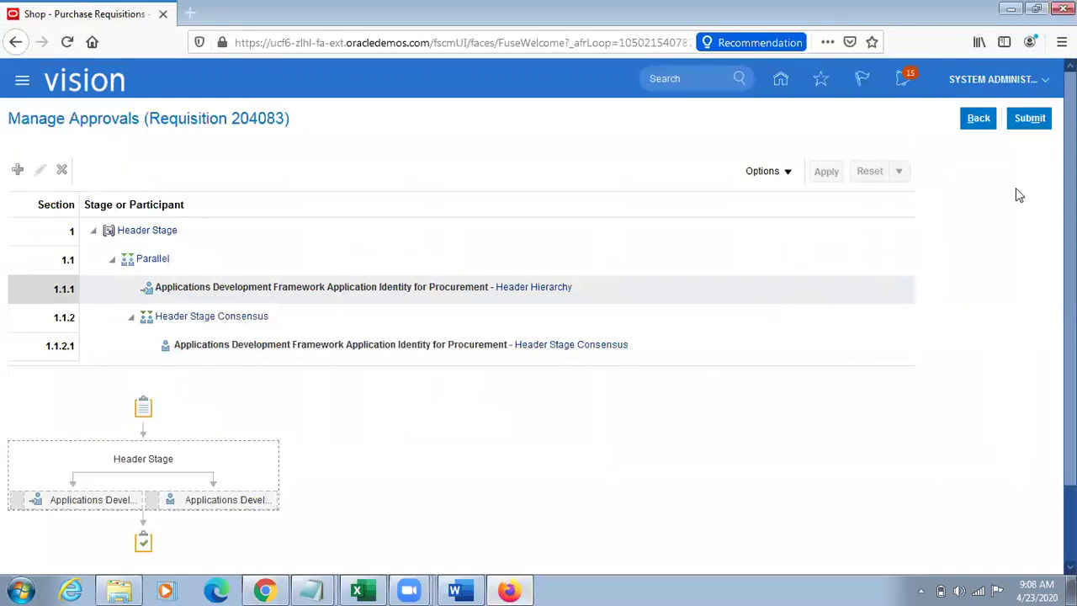
left_click(1029, 119)
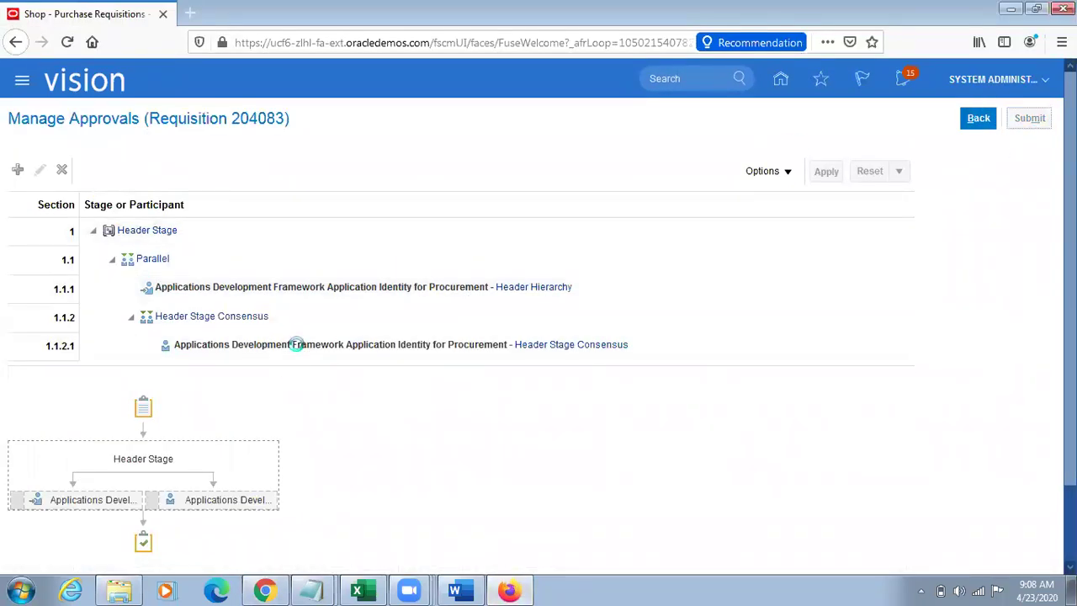
double_click(262, 119)
key("ctrl+c")
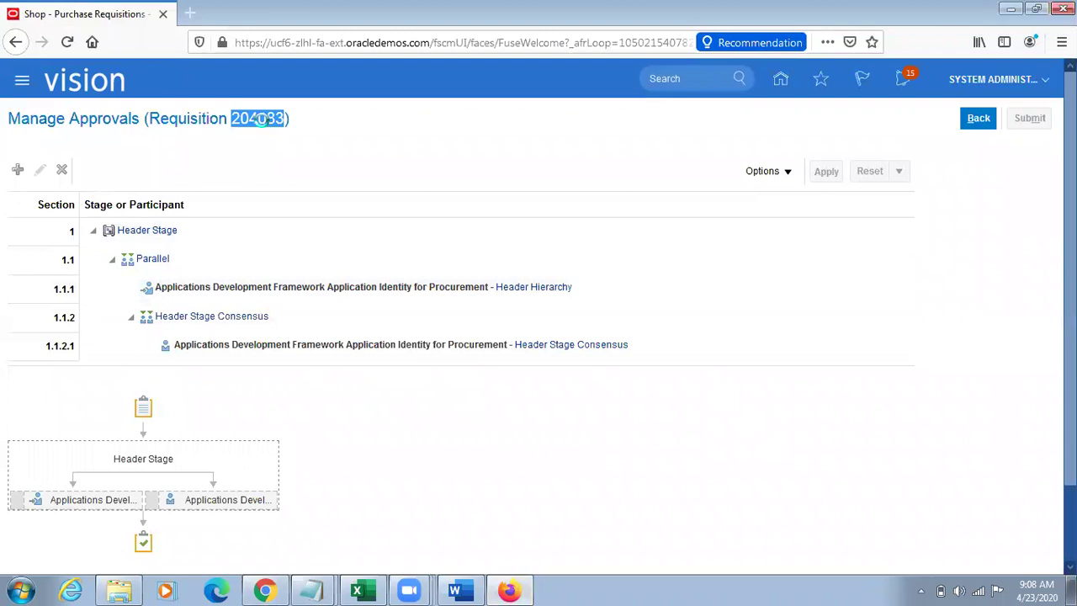
mouse_move(311, 588)
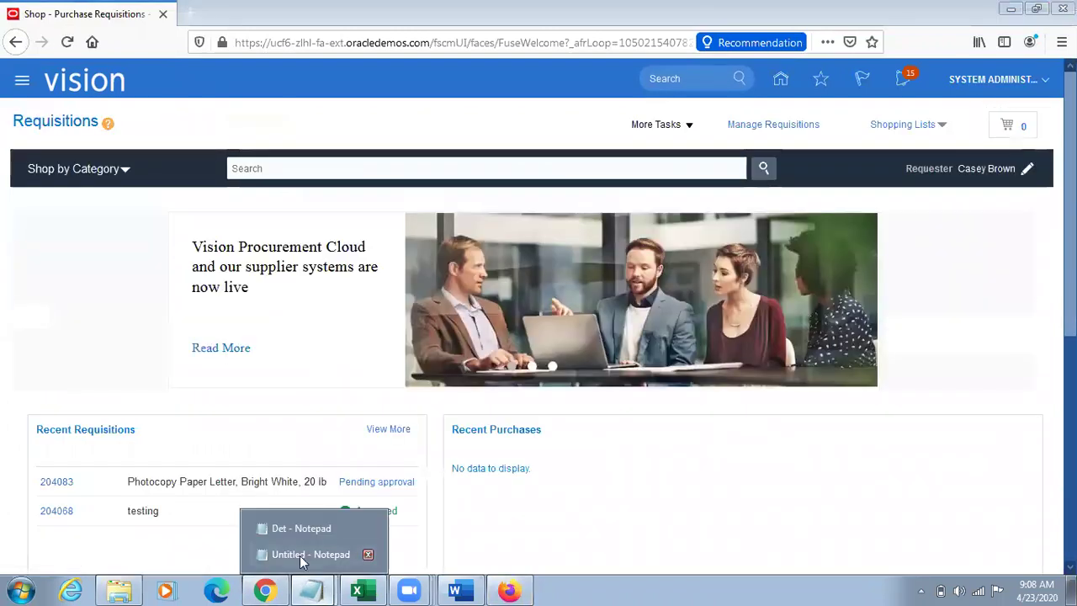
left_click(301, 553)
left_click(153, 395)
key("Return")
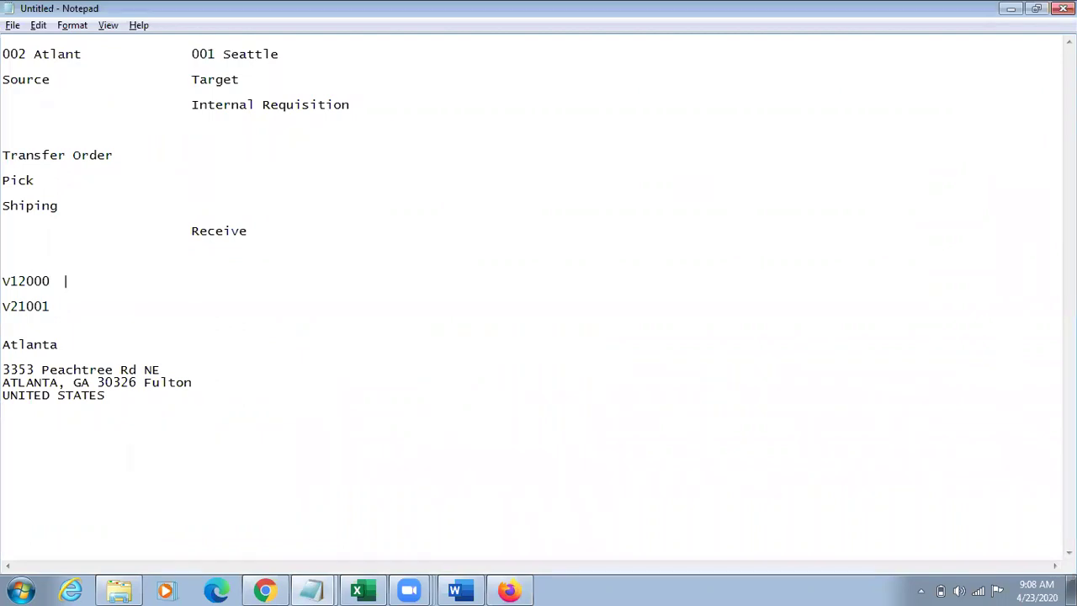
key("ctrl+v")
Step: Begin a new requisition line via More Tasks > Enter Requisition Line
key("alt+Tab")
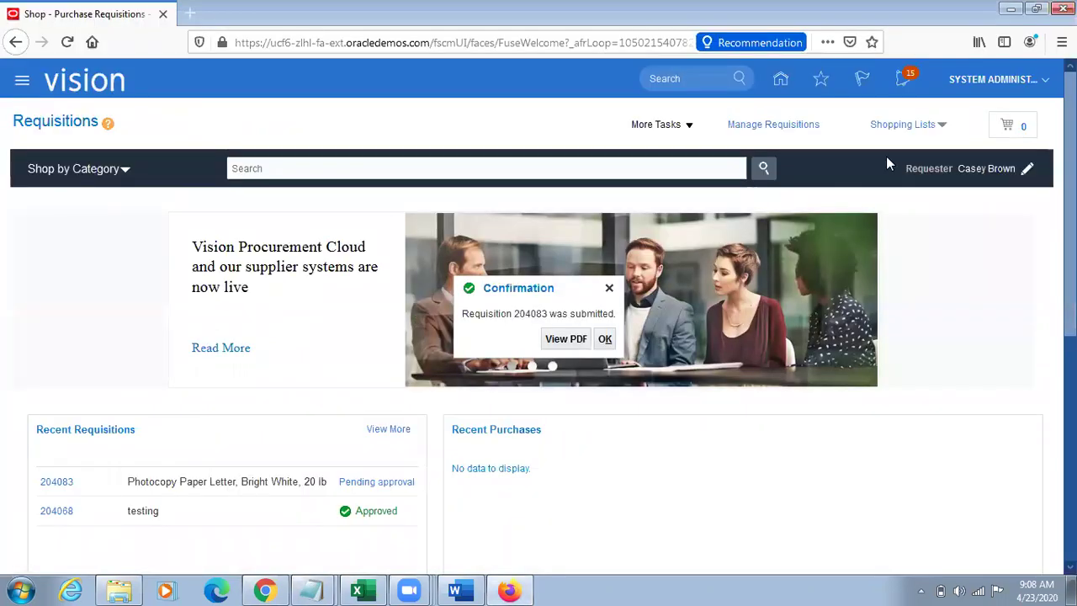
left_click(661, 125)
left_click(697, 146)
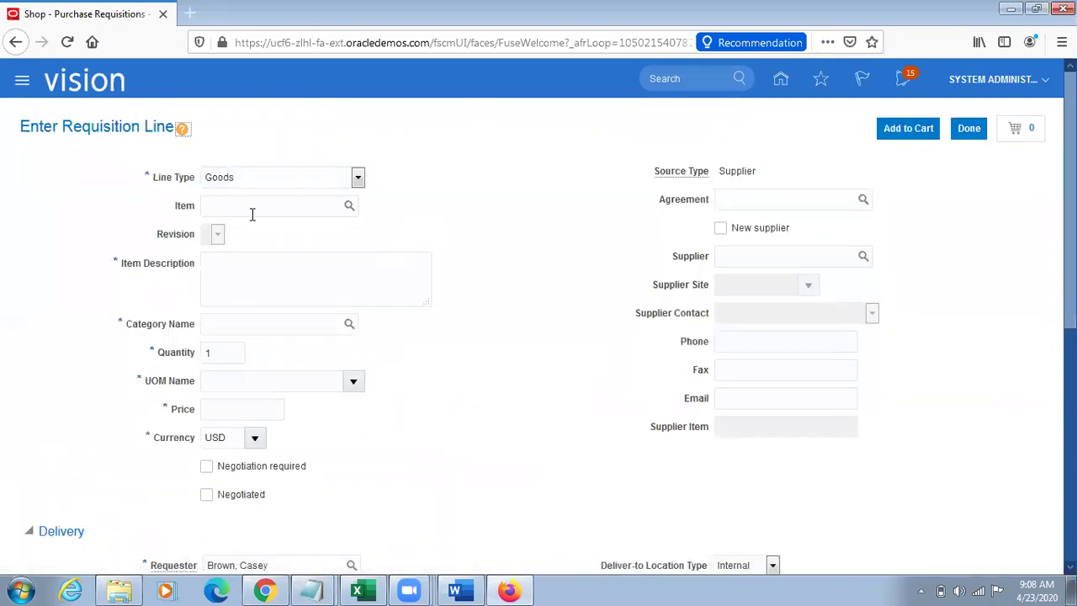
Step: Enter TL Sample Item sourced from Atlanta and add the line to the cart
left_click(251, 214)
type("TL Sample Item")
key("Tab")
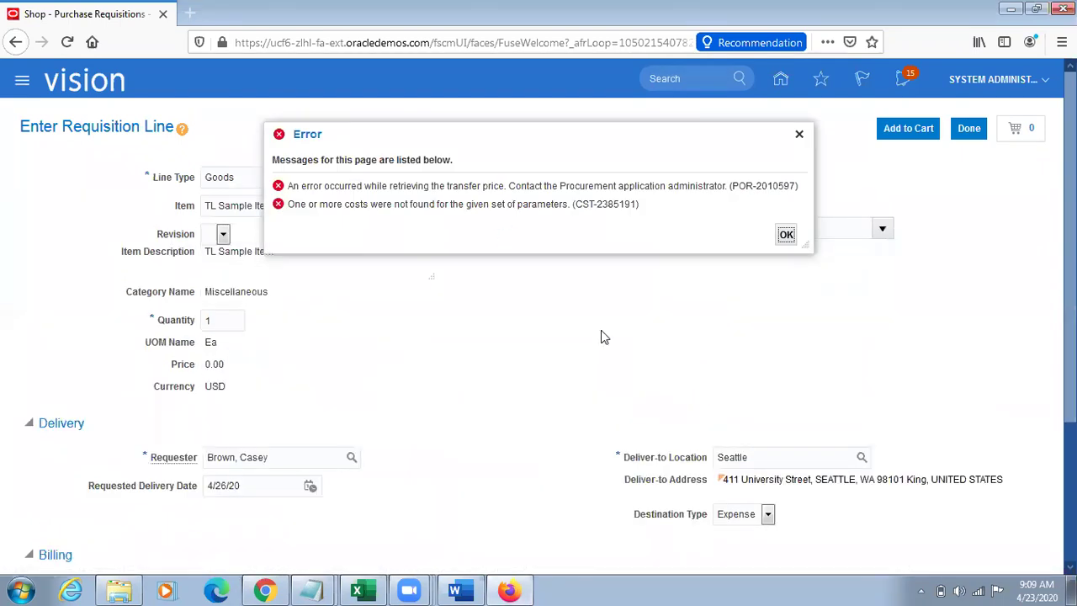
left_click(799, 135)
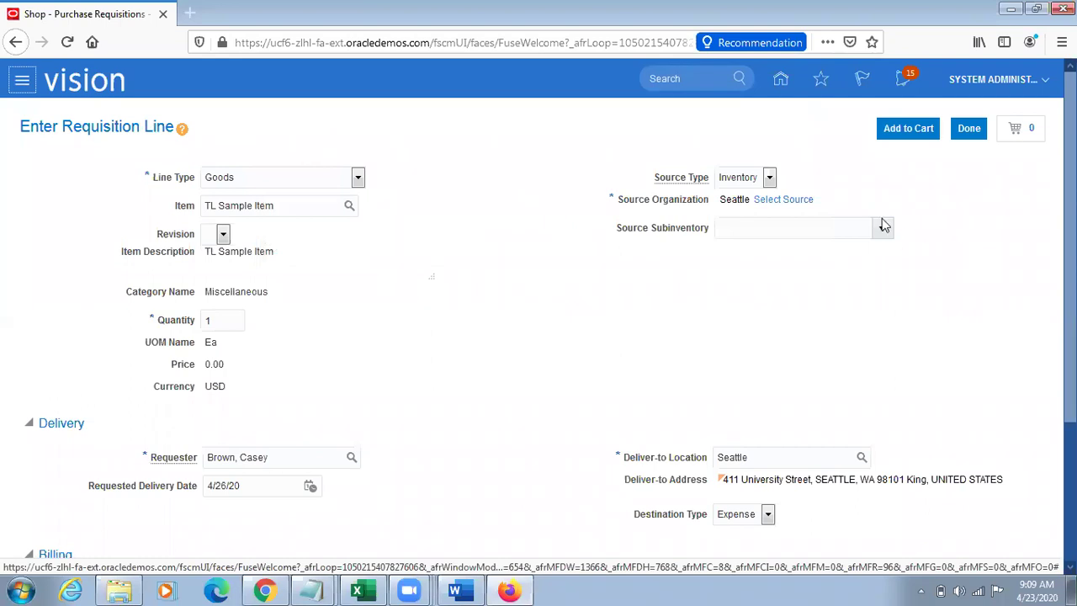
left_click(809, 199)
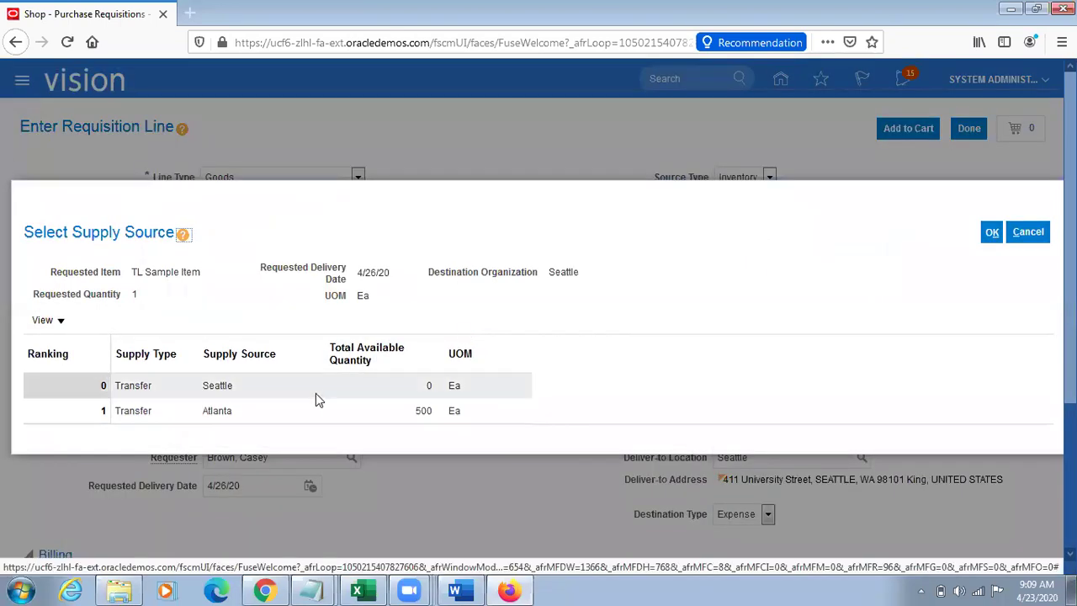
left_click(261, 411)
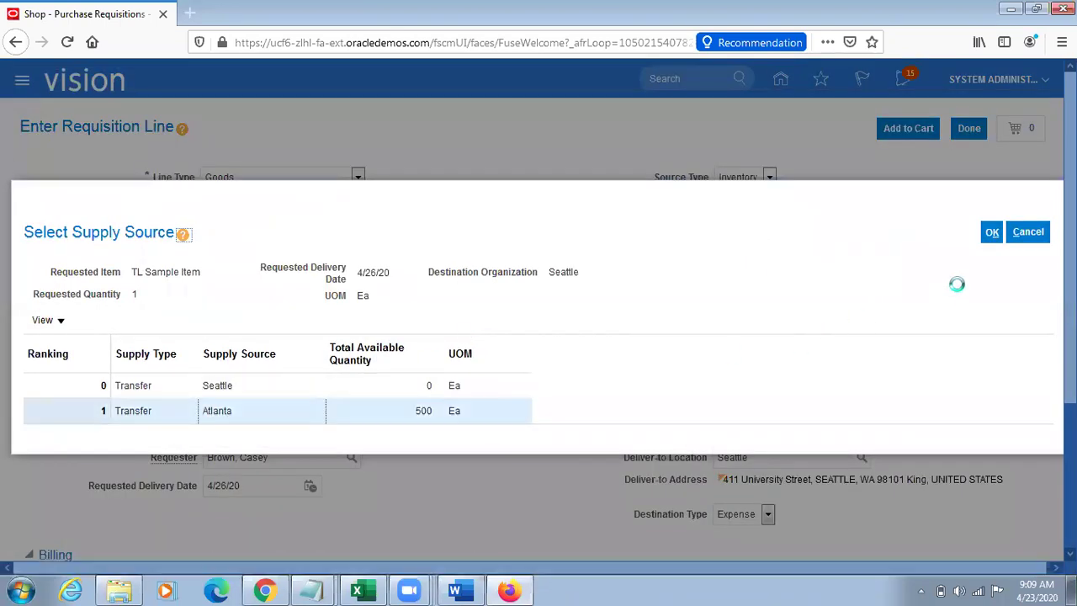
left_click(991, 232)
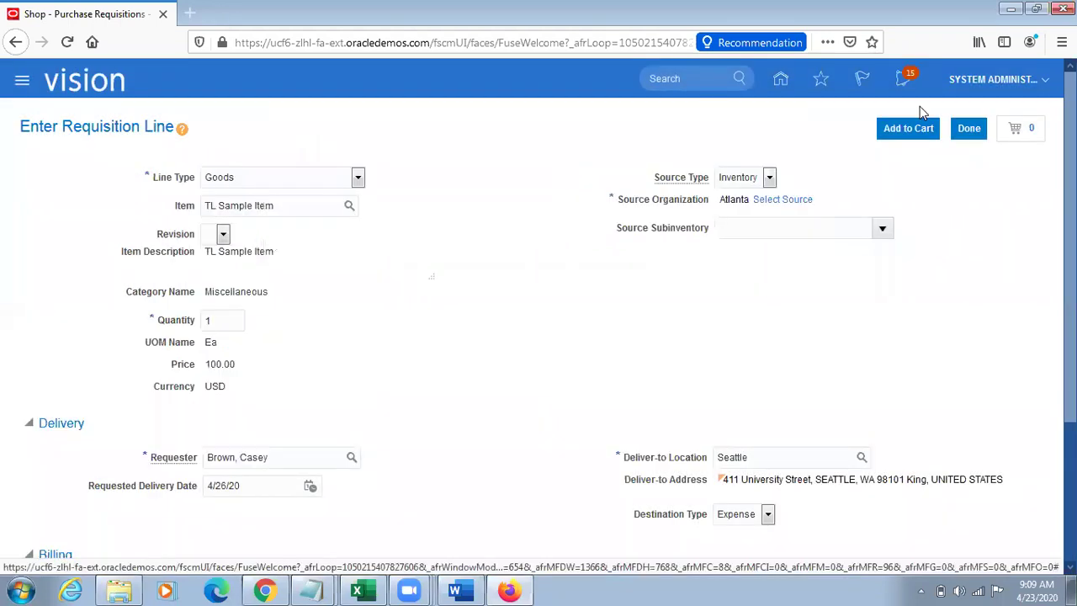
left_click(907, 131)
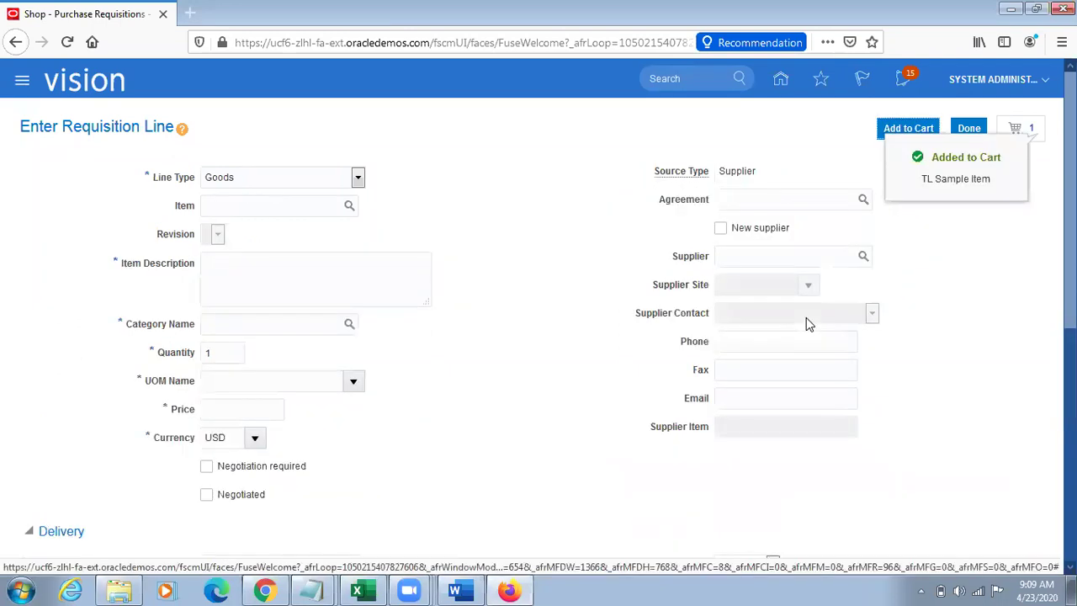
Step: Review the cart and submit requisition 204084 for approval
left_click(1033, 139)
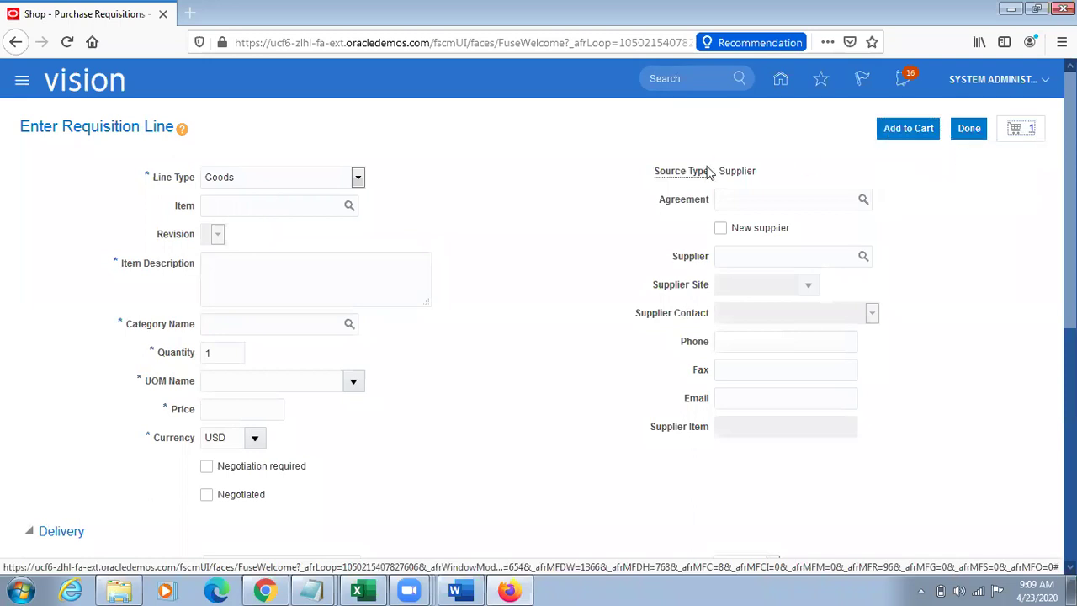
left_click(865, 235)
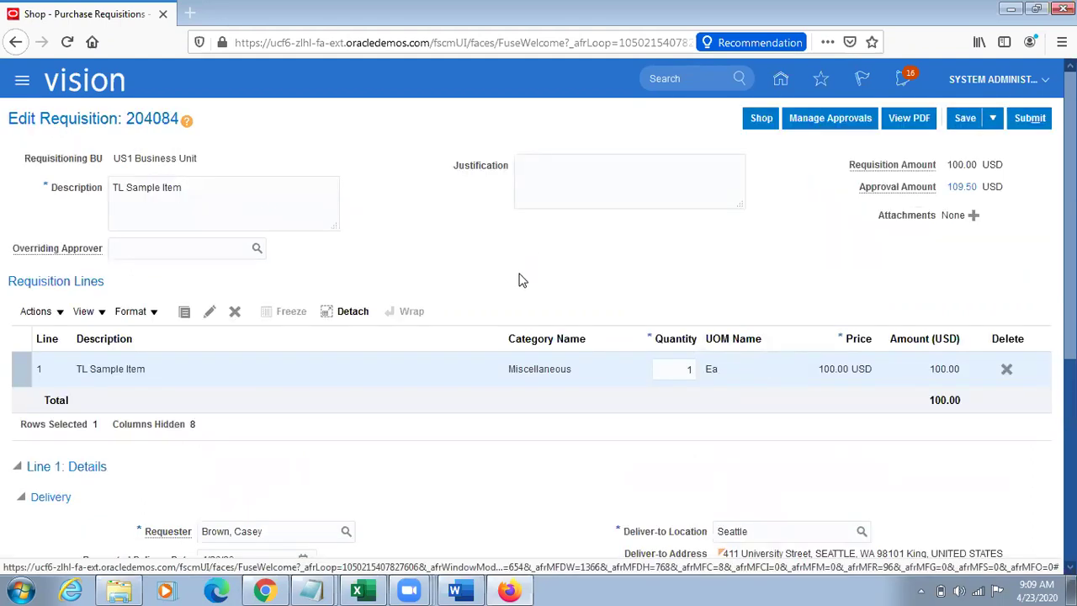
scroll(980, 295, "down", 2)
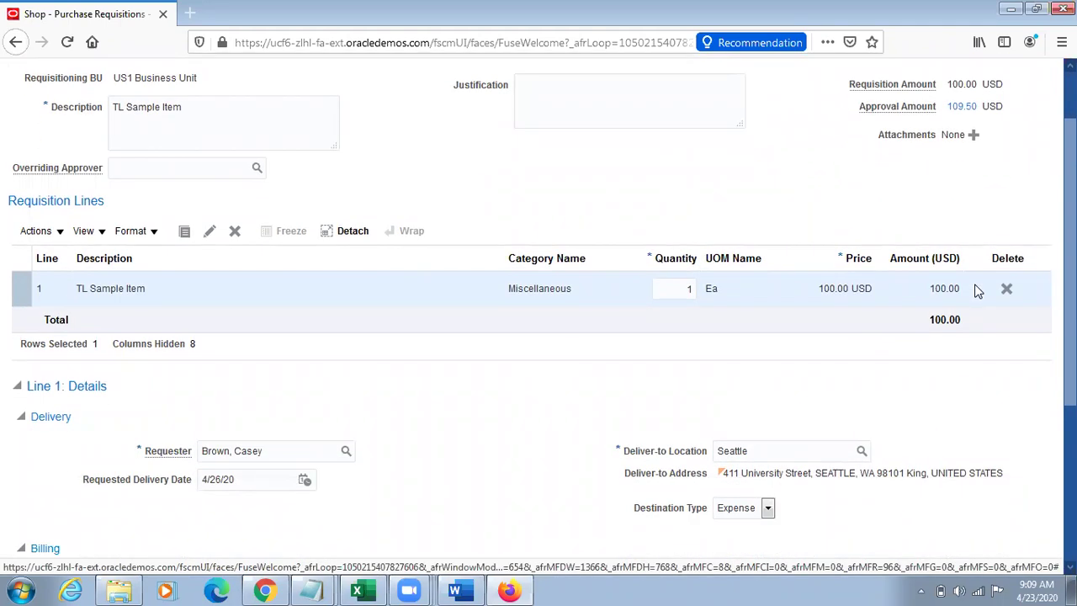
scroll(976, 290, "up", 2)
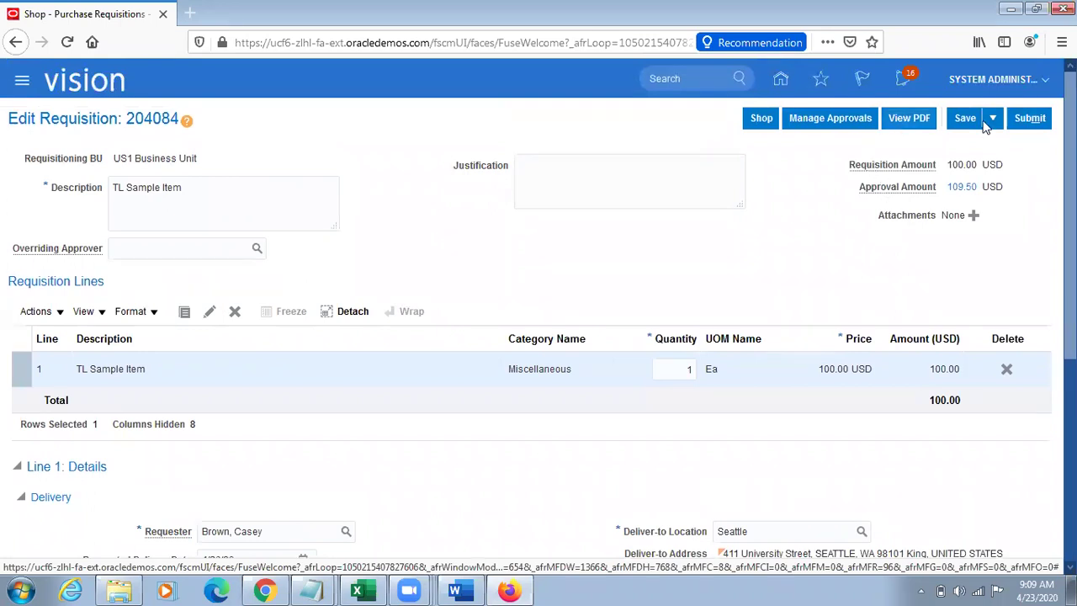
left_click(1031, 118)
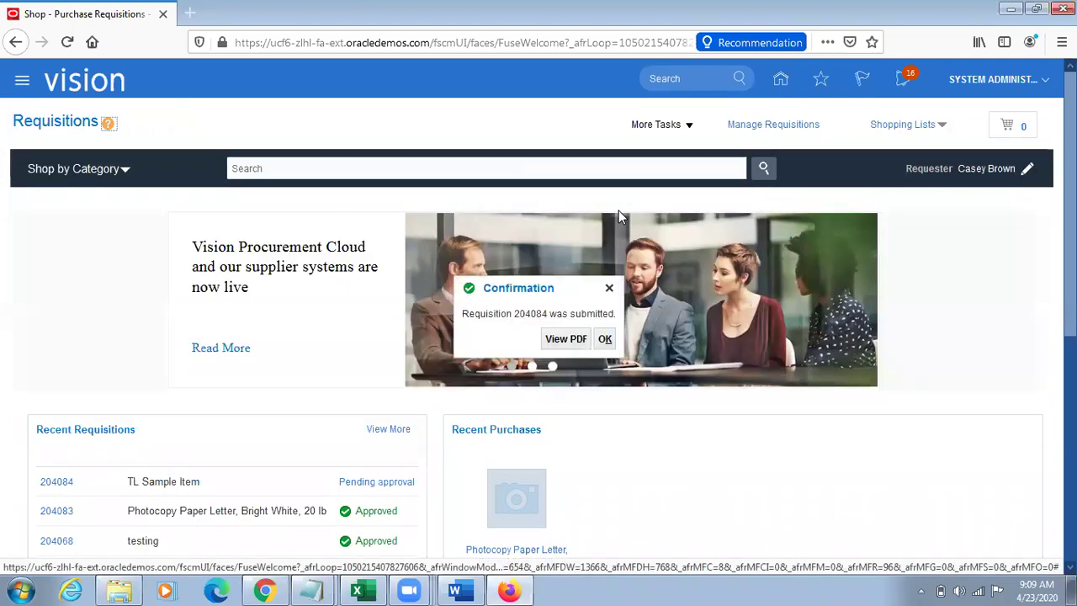
Step: Acknowledge the submission confirmation and open Manage Requisitions to find requisition 204084
left_click(604, 338)
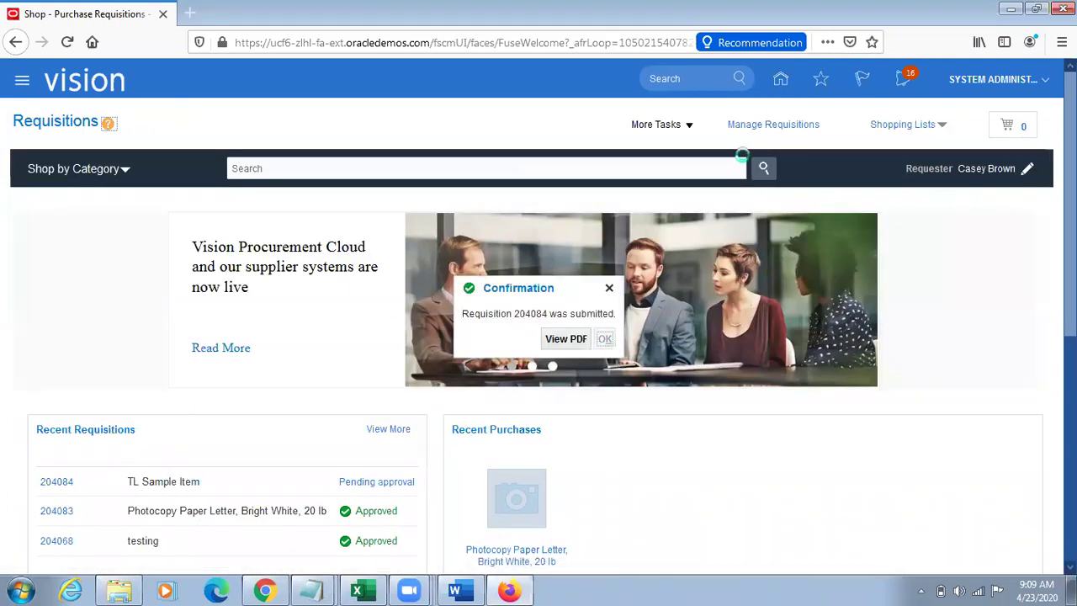
left_click(676, 124)
left_click(688, 145)
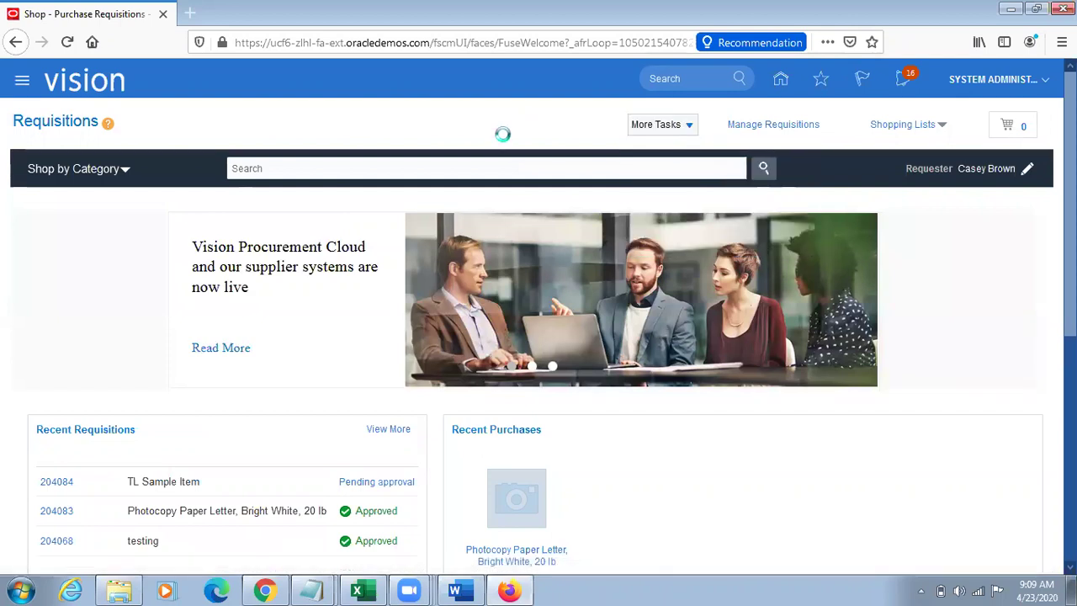
left_click(969, 130)
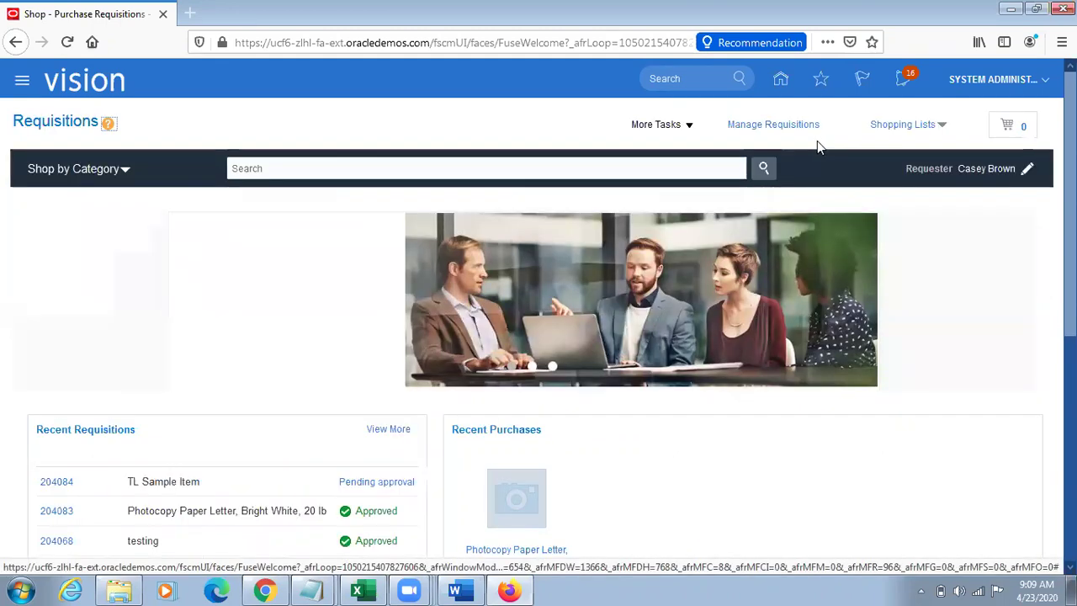
left_click(795, 125)
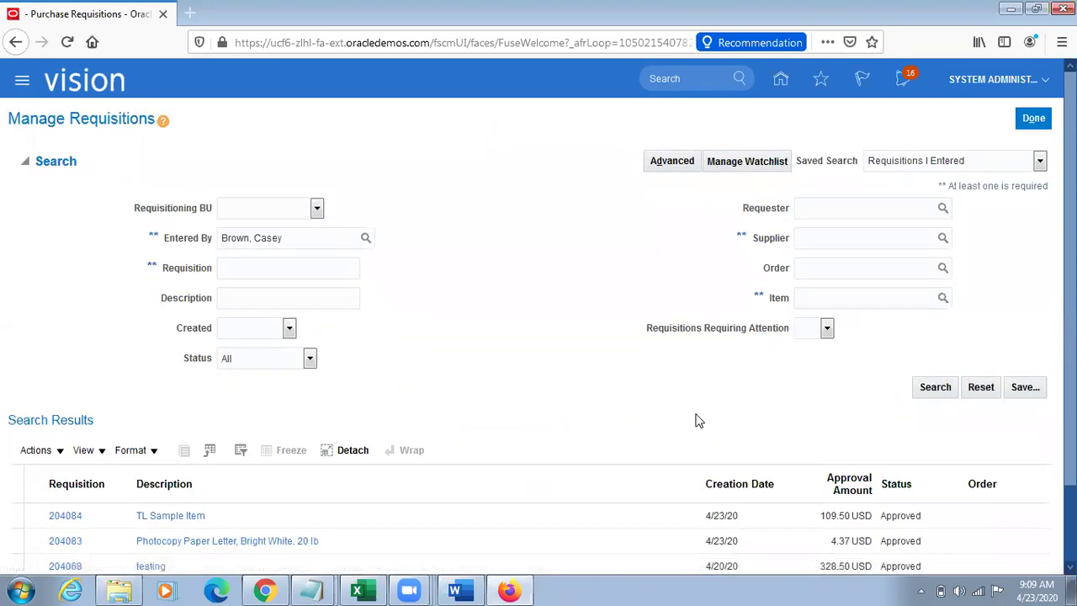
Step: Return the second Oracle session's Manage Locations tab to the home page
scroll(695, 421, "down", 2)
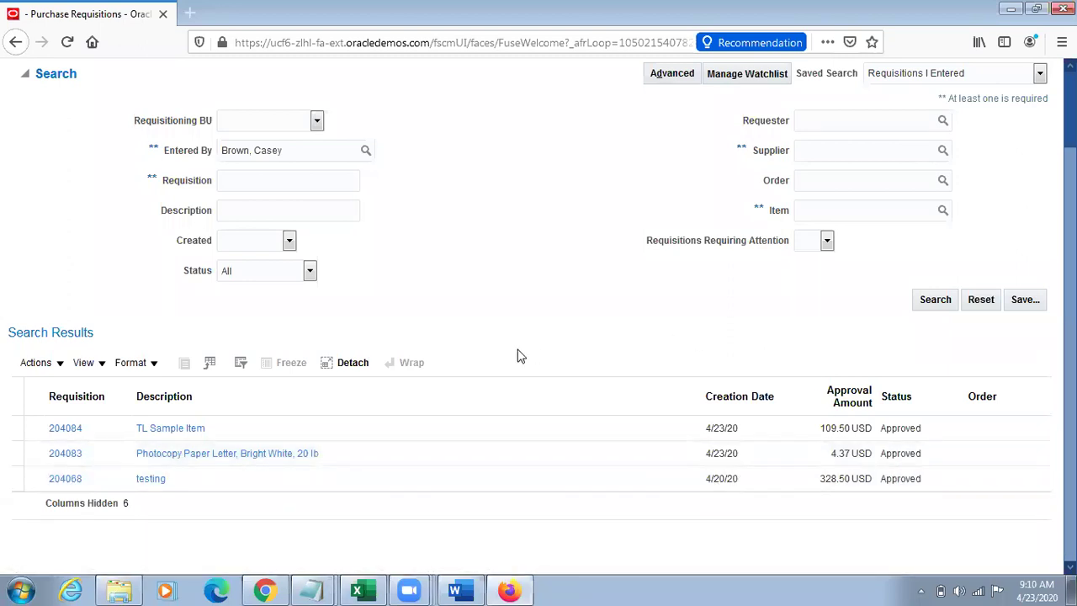
left_click(457, 591)
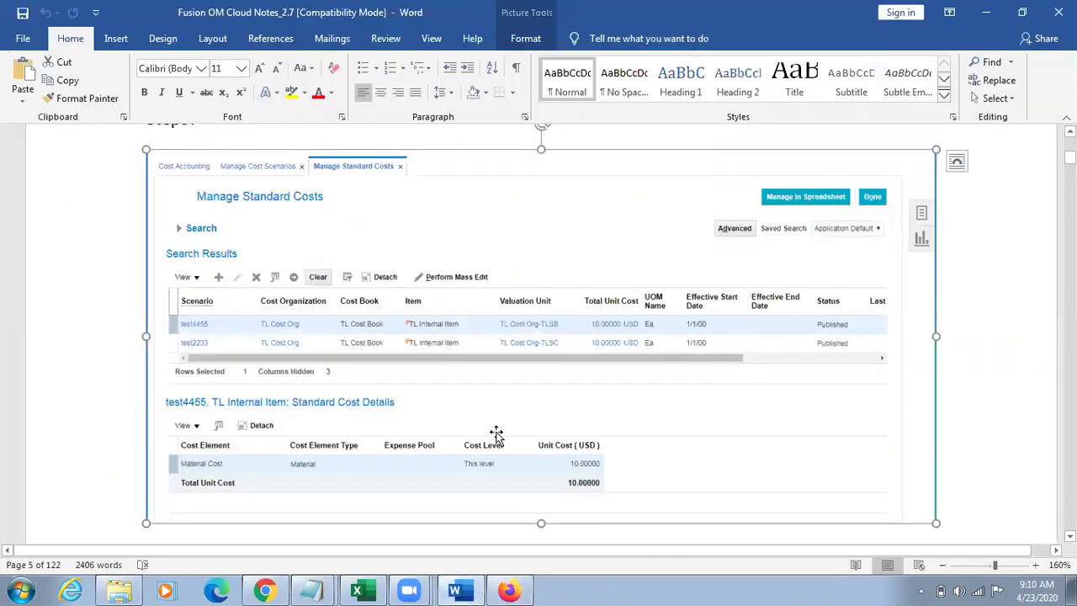
left_click(265, 590)
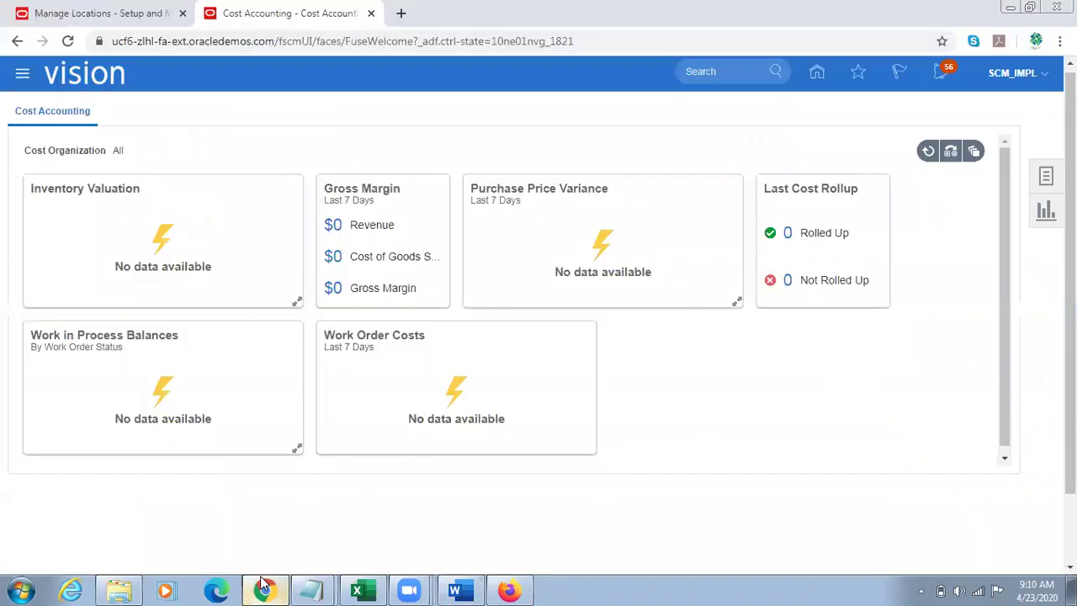
left_click(118, 12)
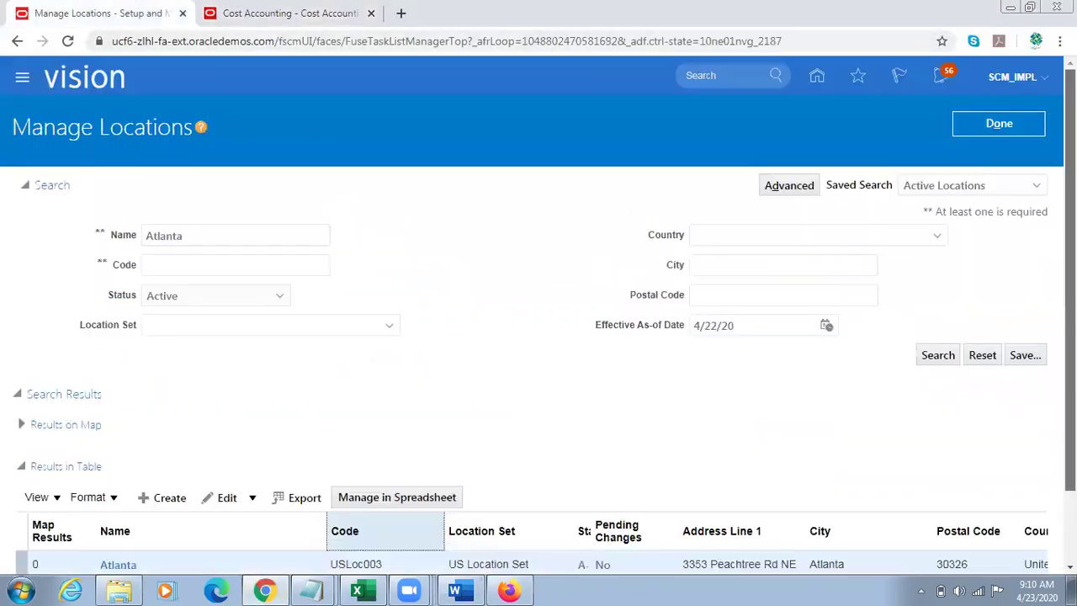
left_click(818, 78)
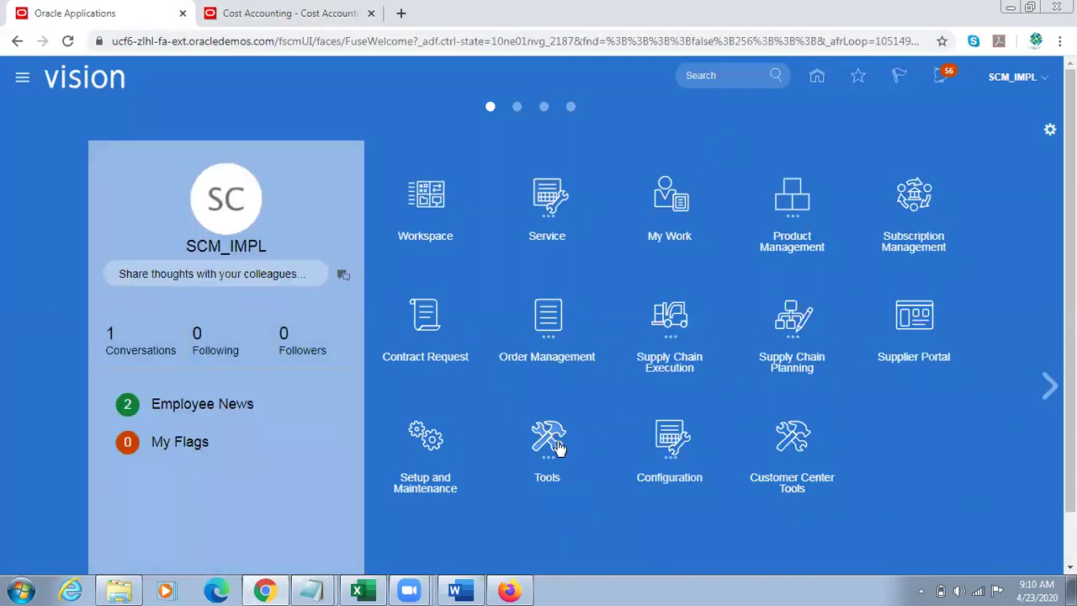
Step: Go back to the requisitions list and select requisition 204084
key("alt+Tab")
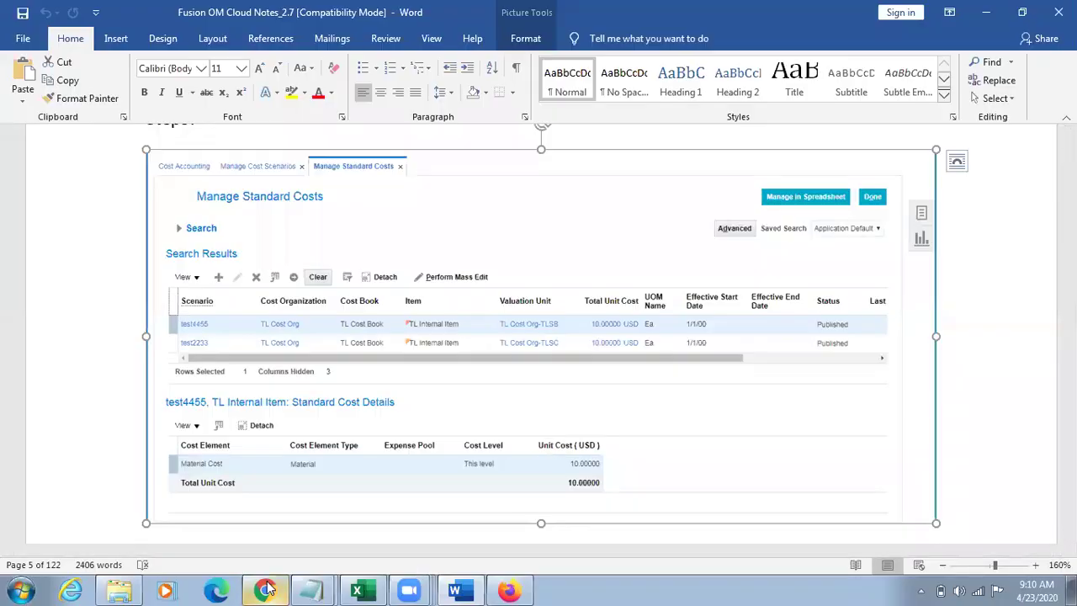
left_click(266, 588)
left_click(509, 589)
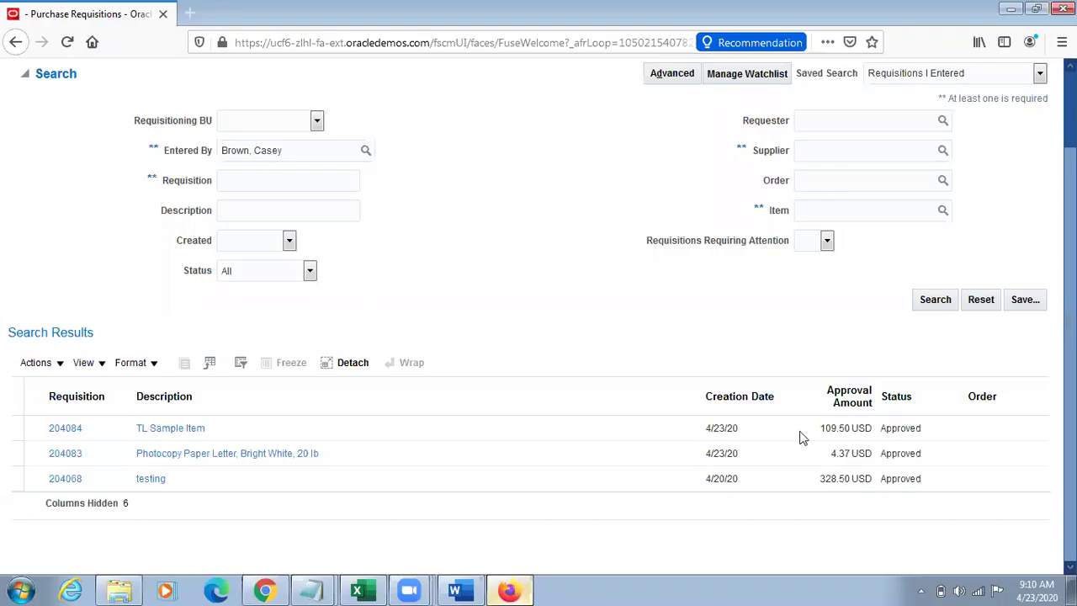
left_click(843, 434)
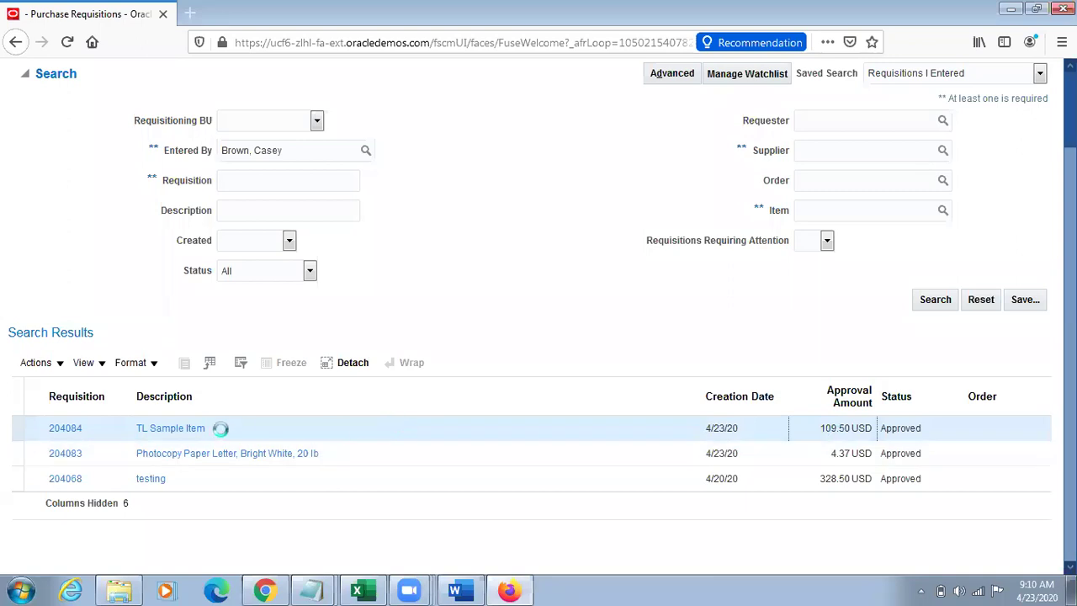
Step: Open requisition 204084's details, and open Scheduled Processes in the other session
left_click(64, 428)
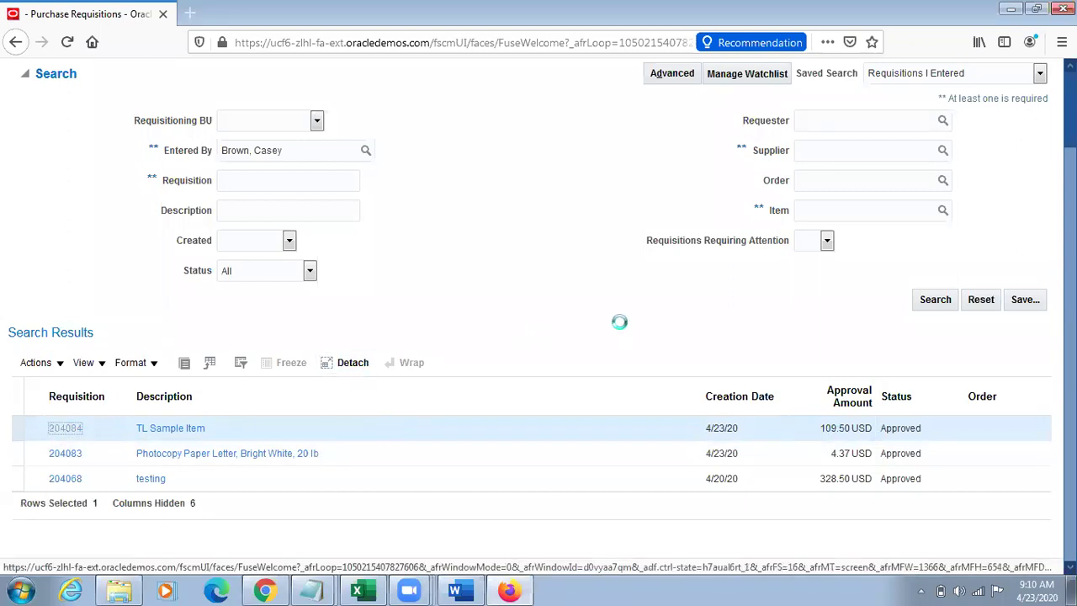
key("alt+Tab")
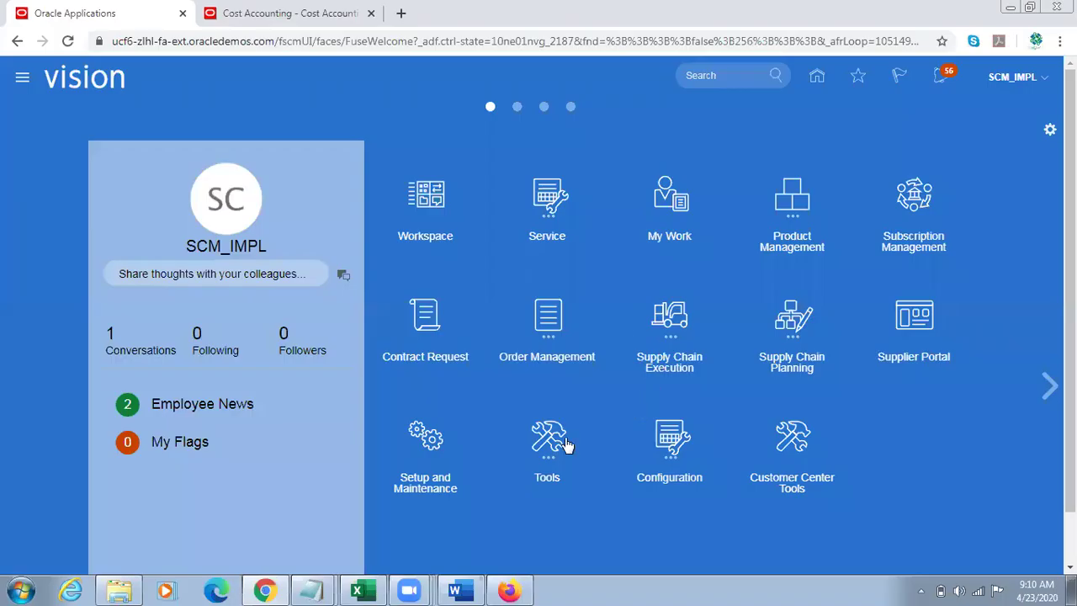
scroll(581, 440, "down", 2)
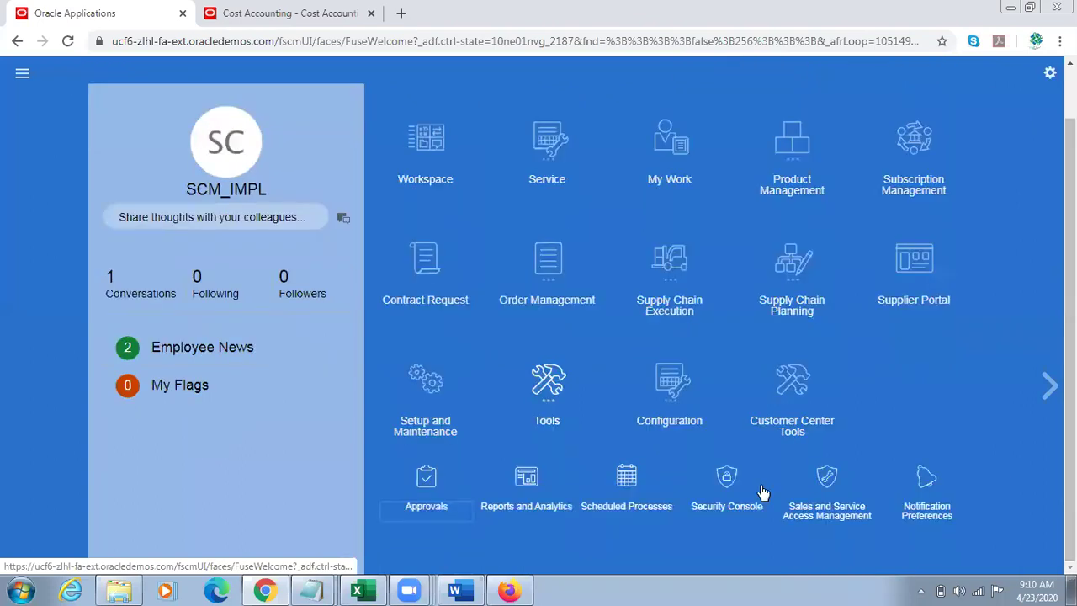
left_click(618, 488)
Step: Review requisition 204084's 109.50 approval amount breakdown, then return to the scheduled processes list
key("alt+Tab")
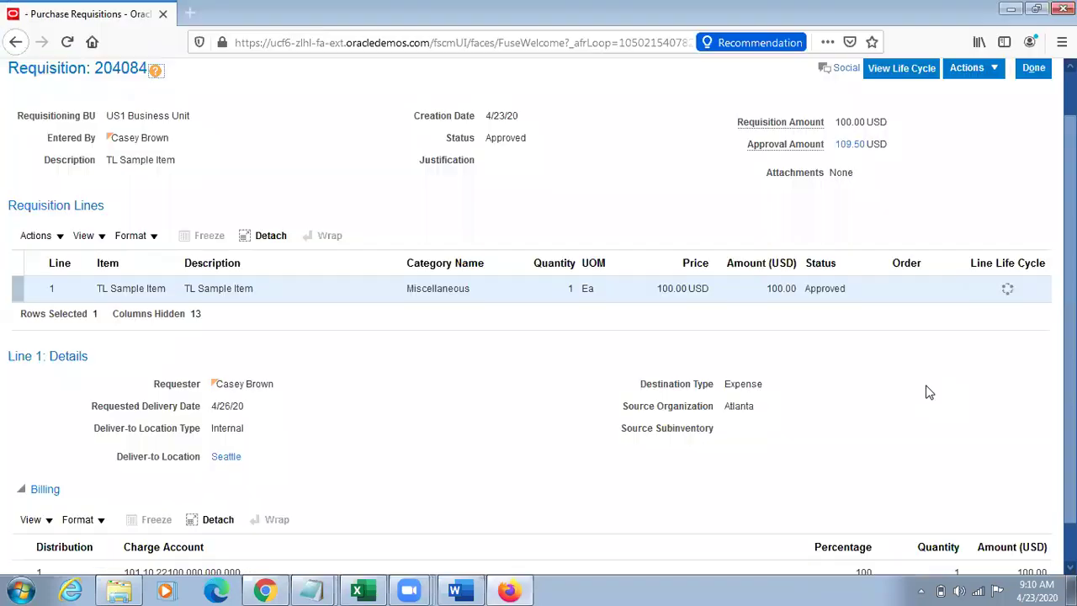
left_click(850, 144)
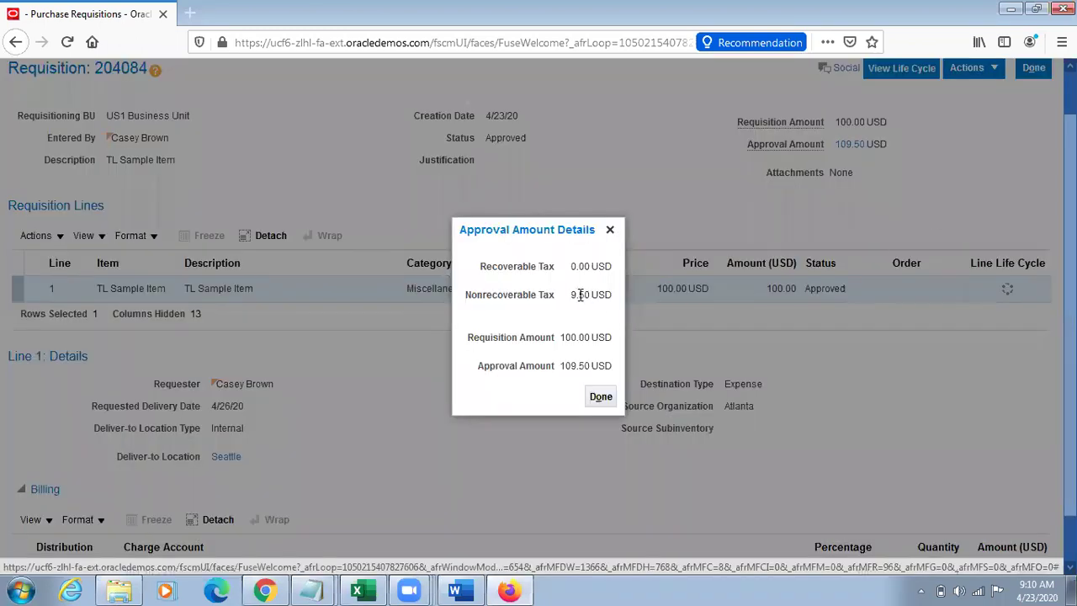
double_click(579, 295)
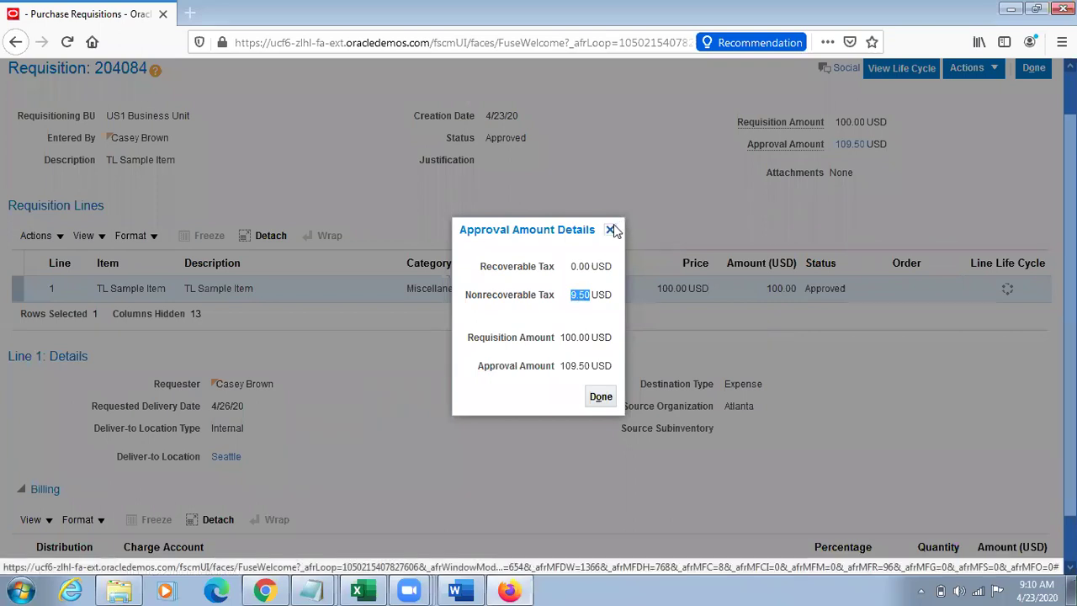
left_click(610, 228)
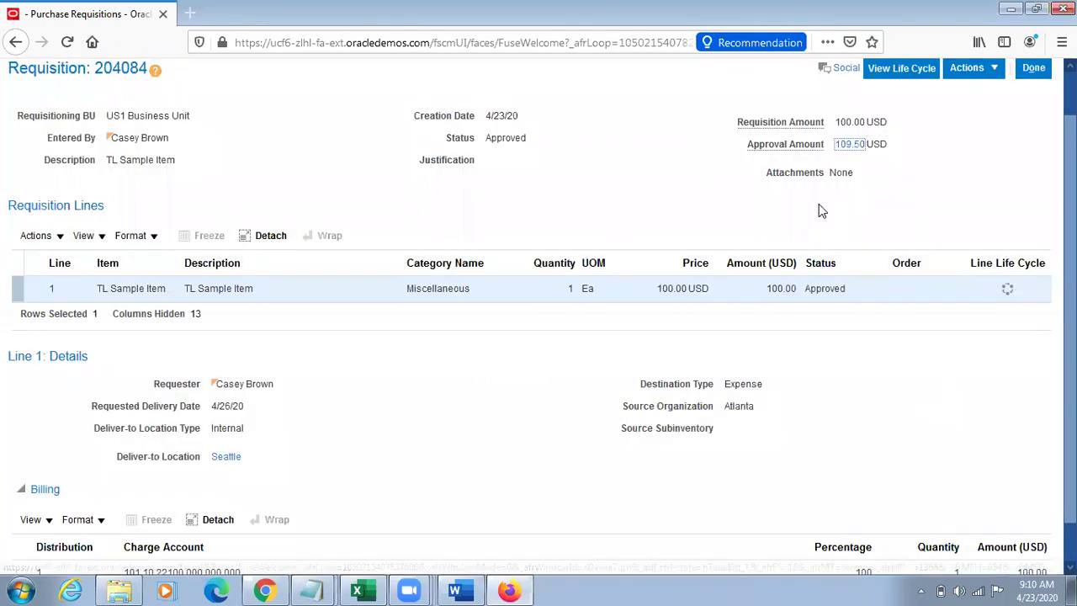
key("alt+Tab")
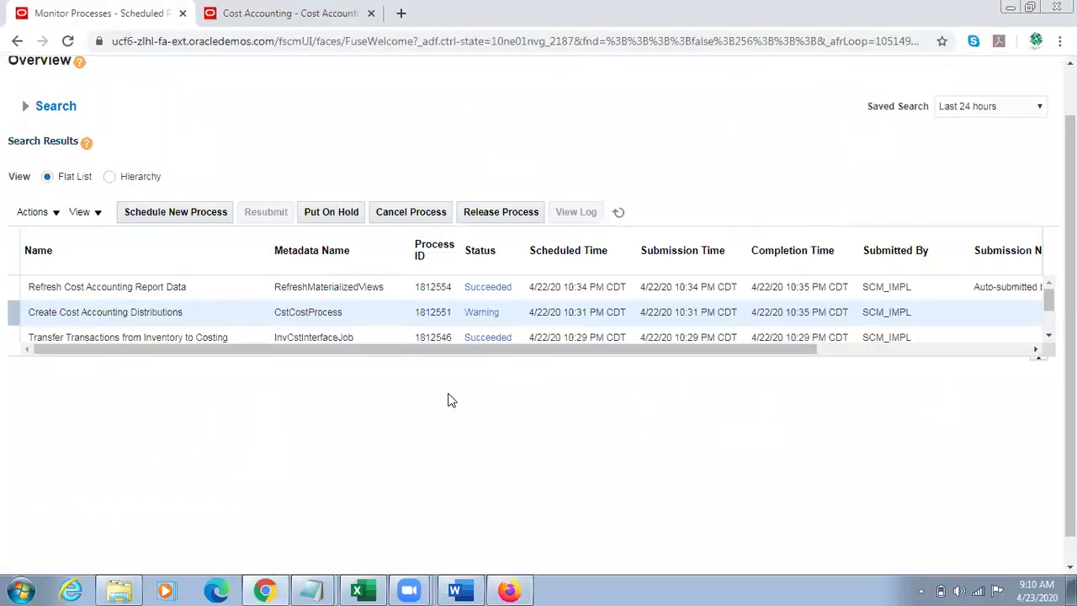
left_click(279, 590)
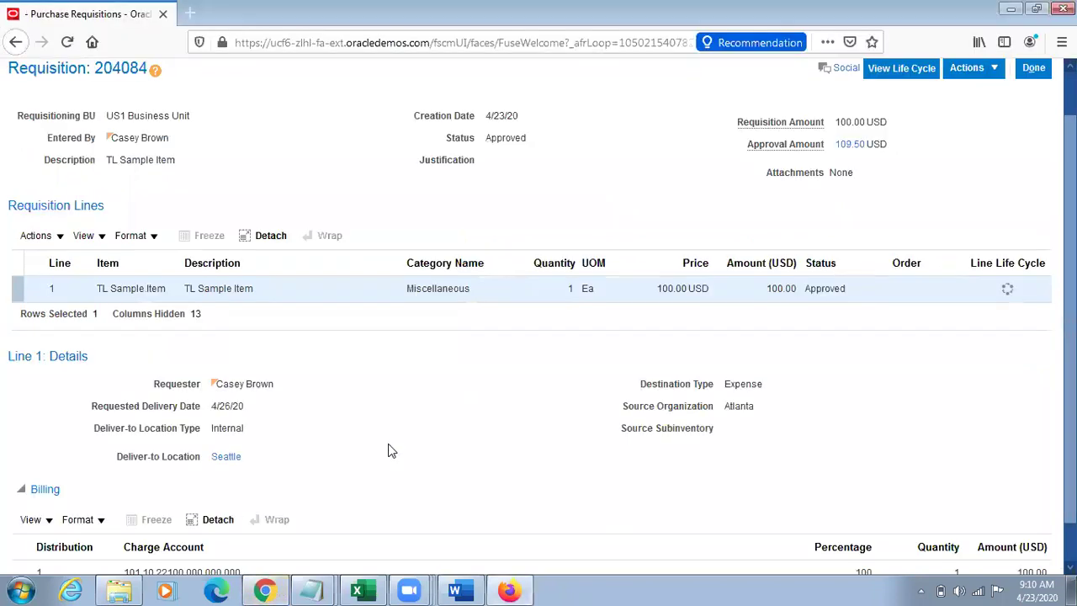
left_click(264, 590)
Step: Schedule a new process, finding Process Supply Chain Orchestration Interface by searching Process%Supply%Chain%
left_click(173, 211)
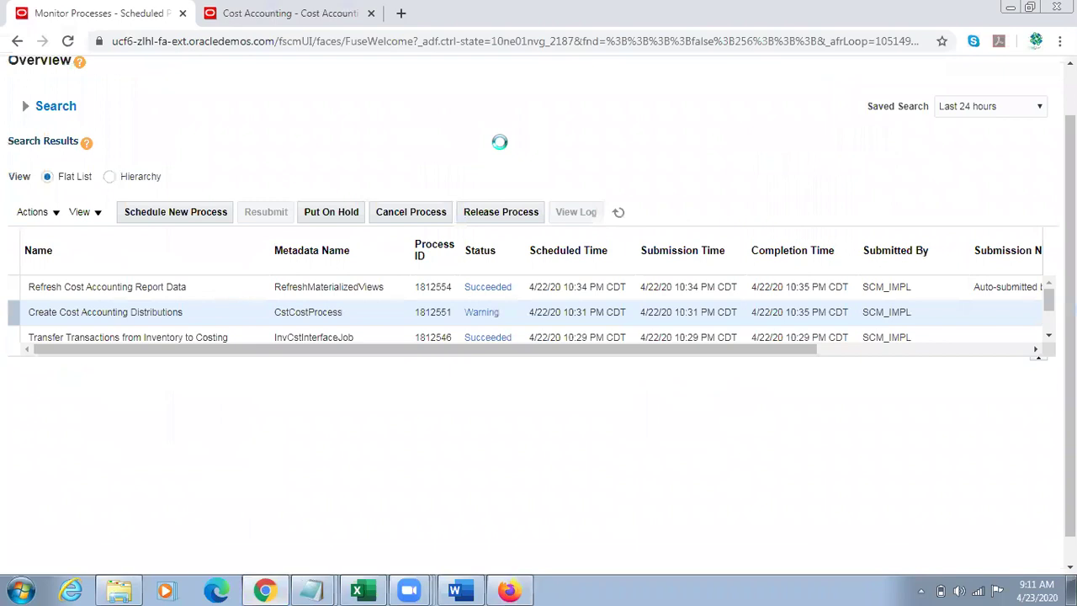
left_click(454, 589)
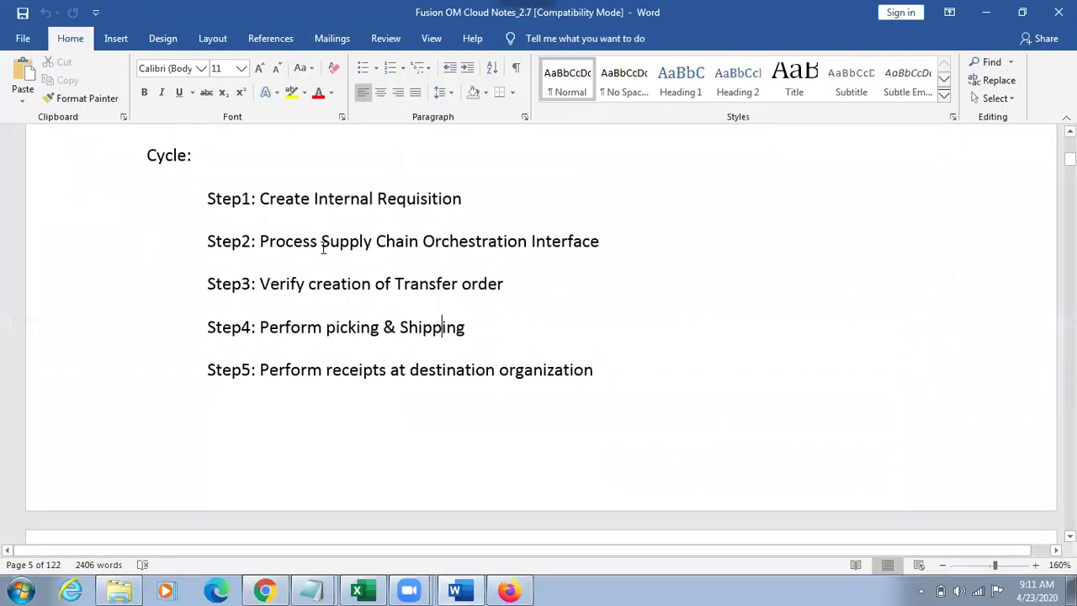
left_click(273, 590)
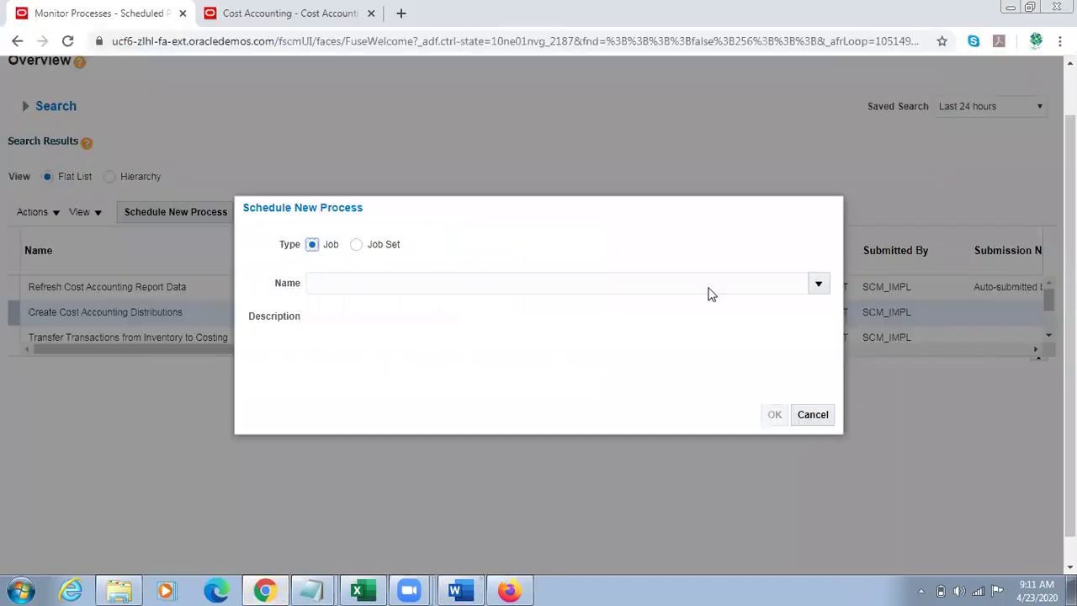
left_click(817, 283)
left_click(325, 559)
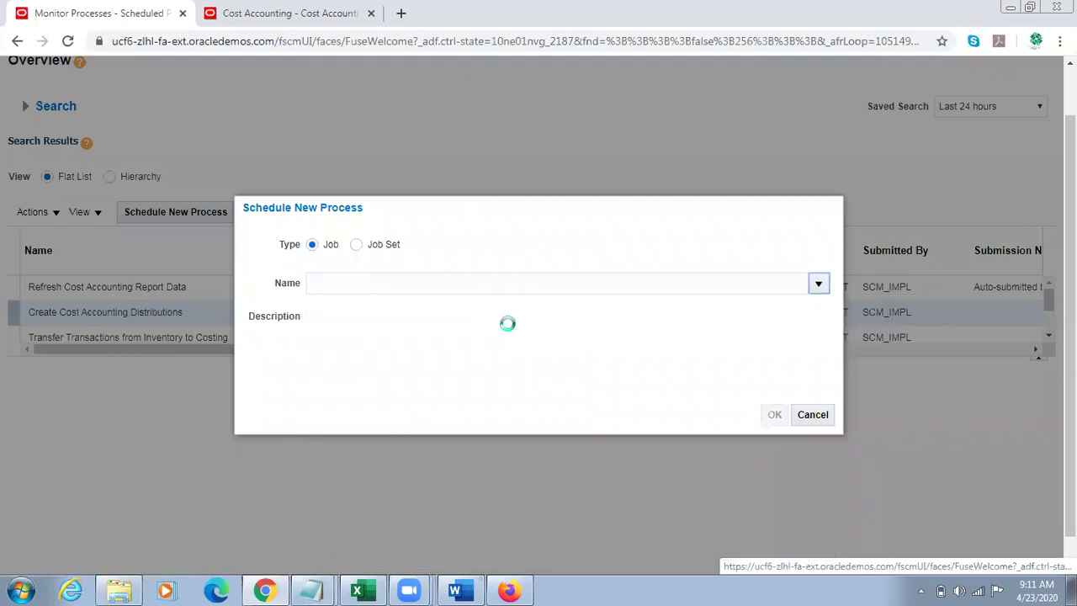
left_click(257, 286)
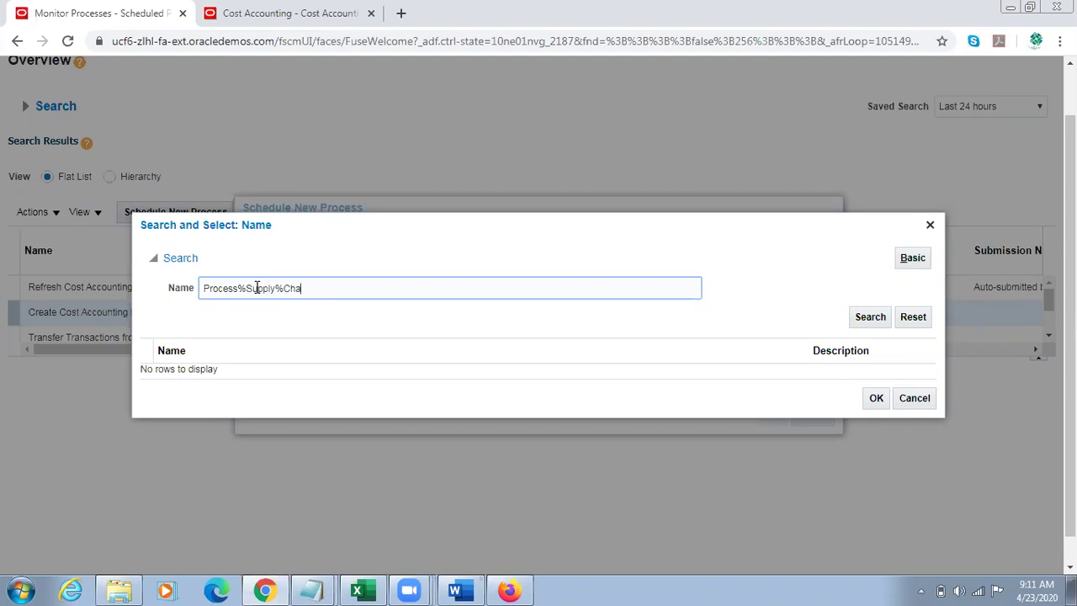
left_click(875, 319)
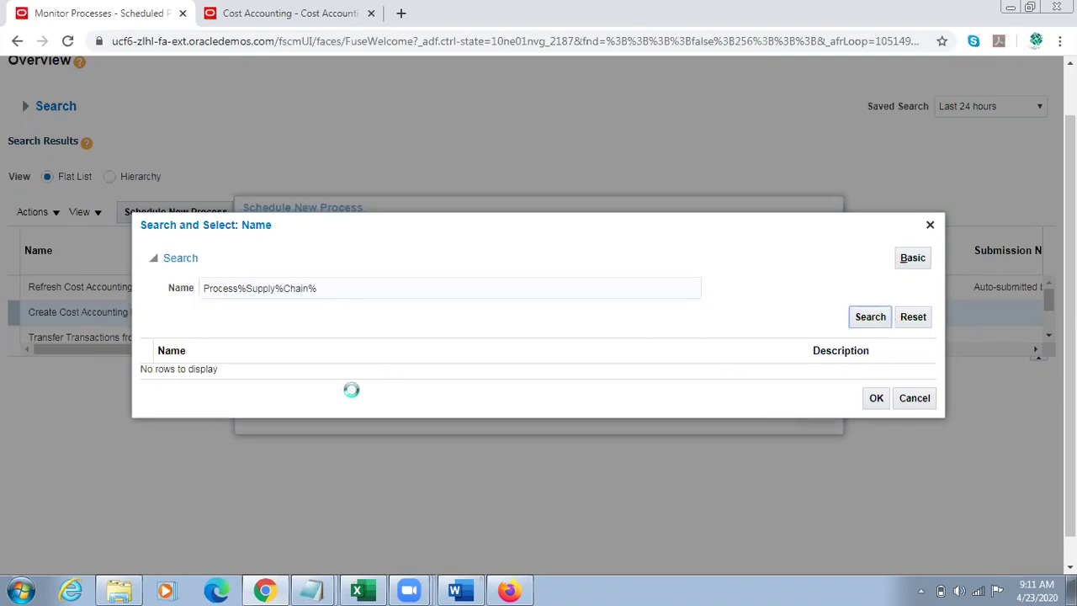
left_click(299, 370)
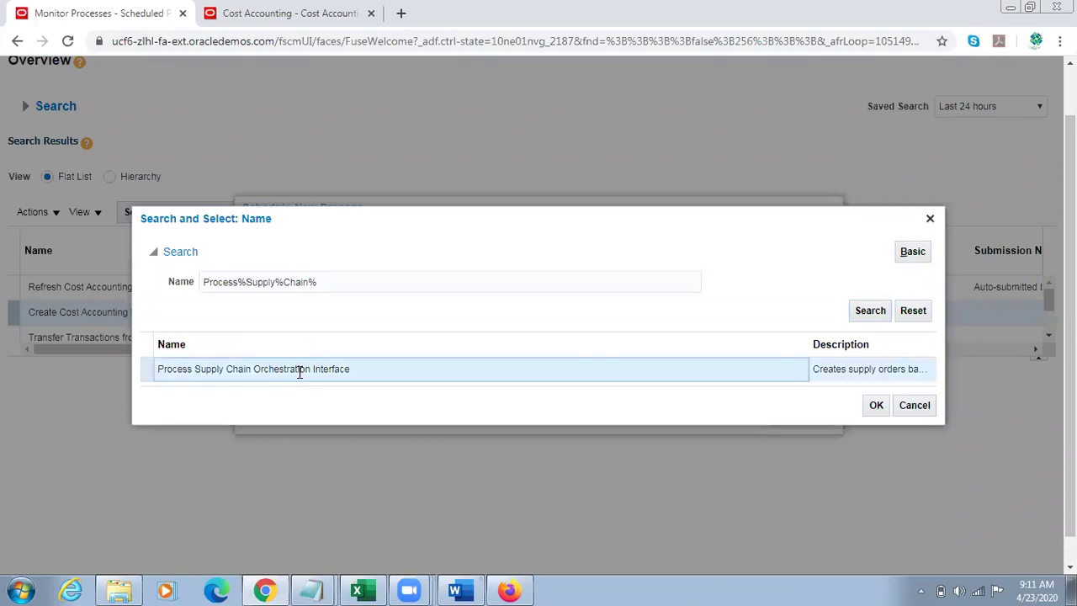
left_click(879, 408)
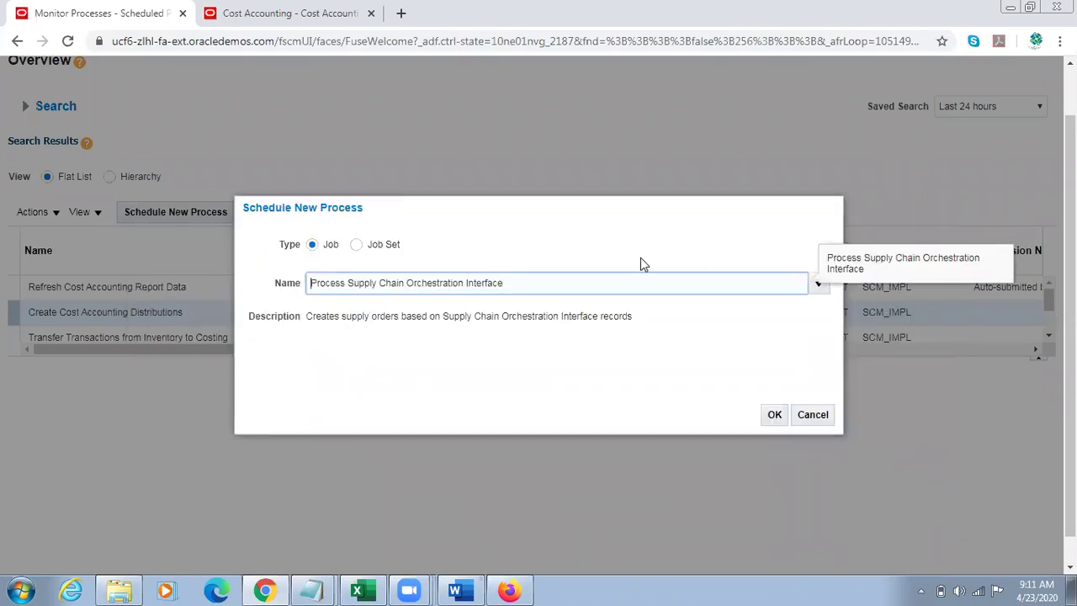
triple_click(529, 288)
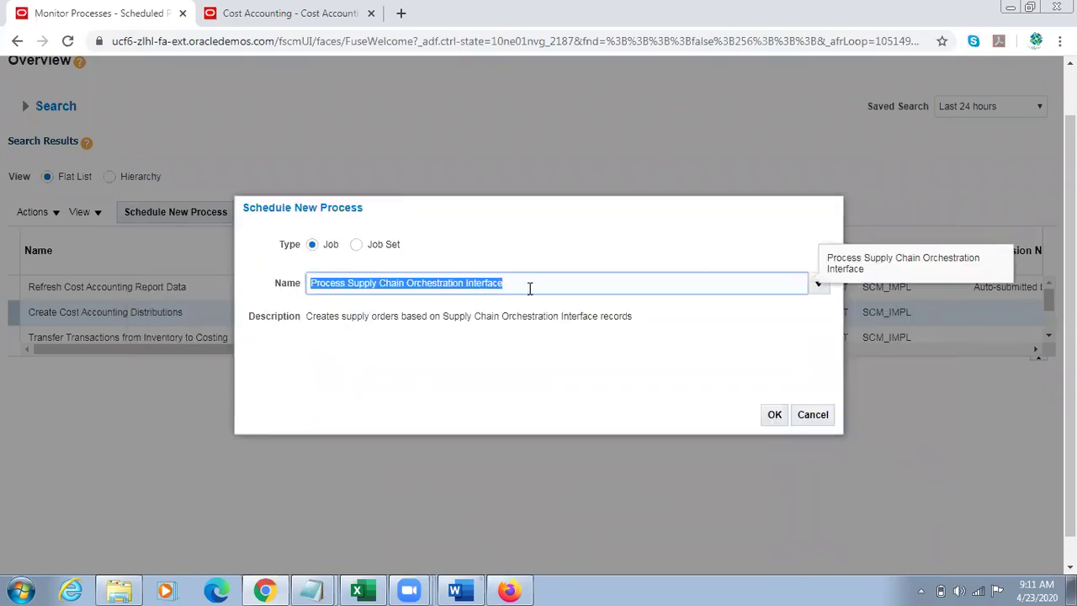
left_click(775, 415)
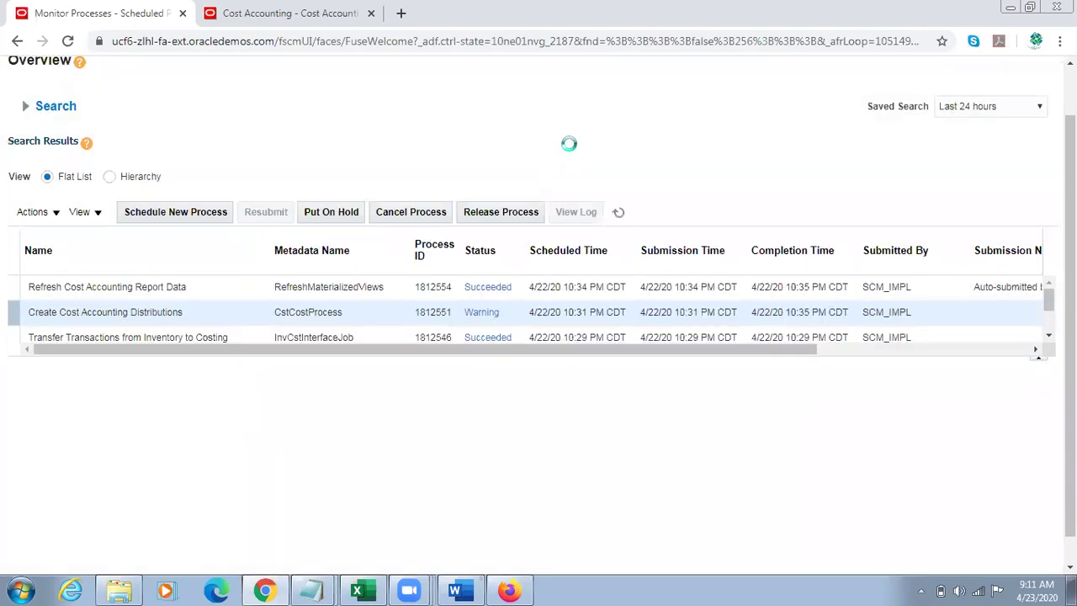
Step: Set Supply Request System to Oracle Fusion Self Service Procurement and submit the process
left_click(517, 292)
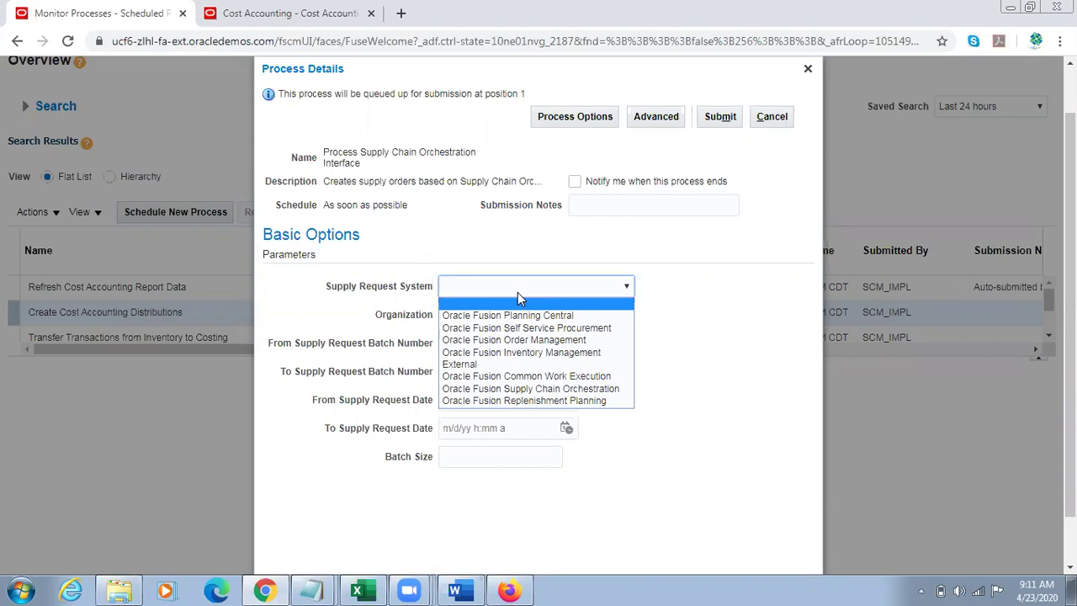
left_click(493, 328)
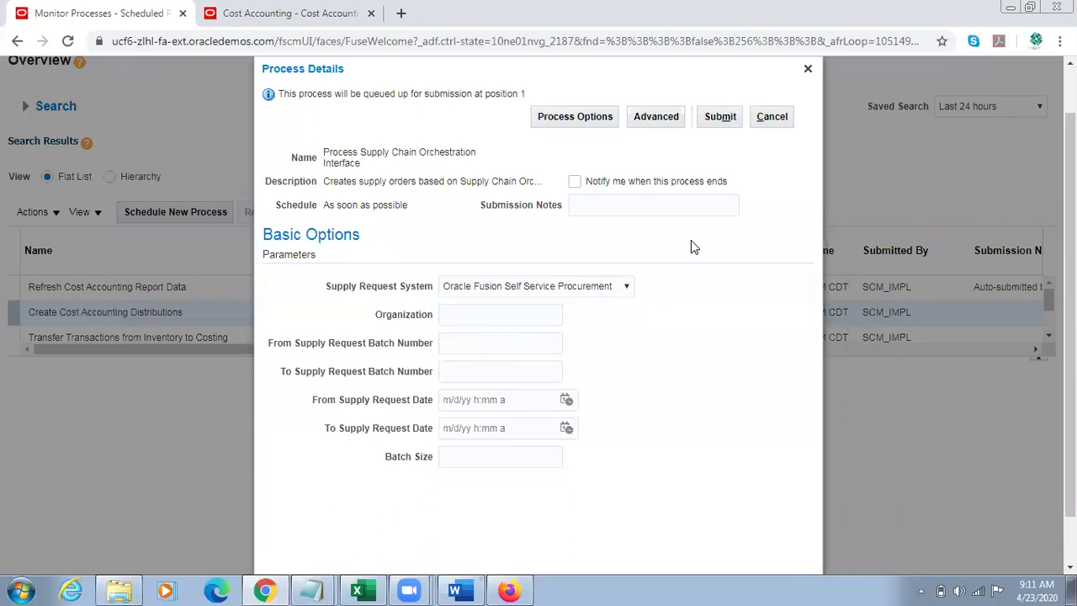
left_click_drag(328, 286, 397, 287)
left_click(711, 297)
key("alt+Tab")
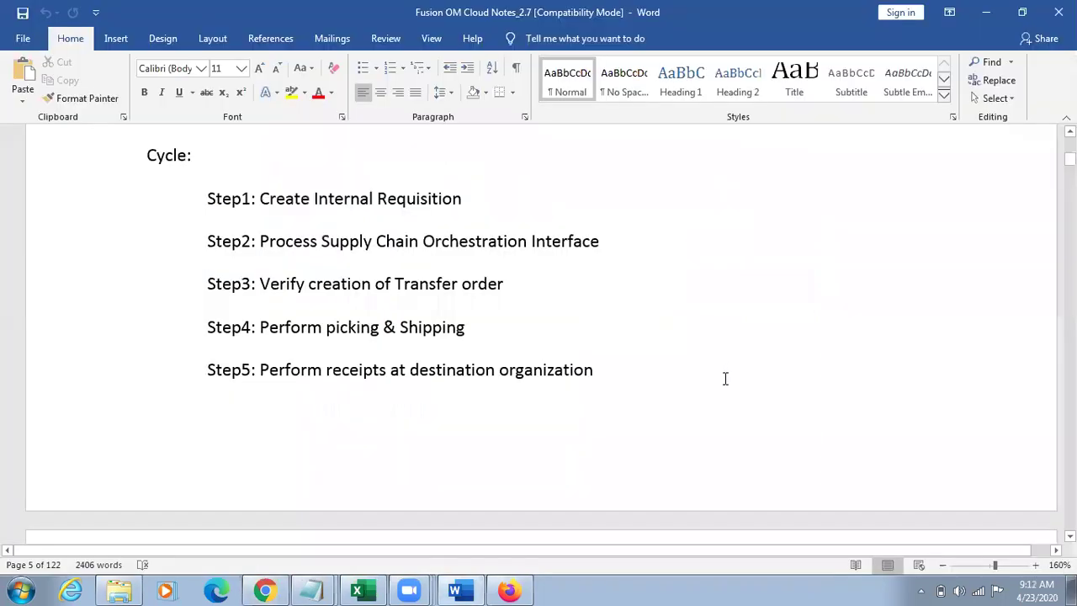
key("Down")
key("Down")
key("Down")
key("Down")
key("Down")
key("Down")
key("Down")
key("Down")
key("Down")
key("Down")
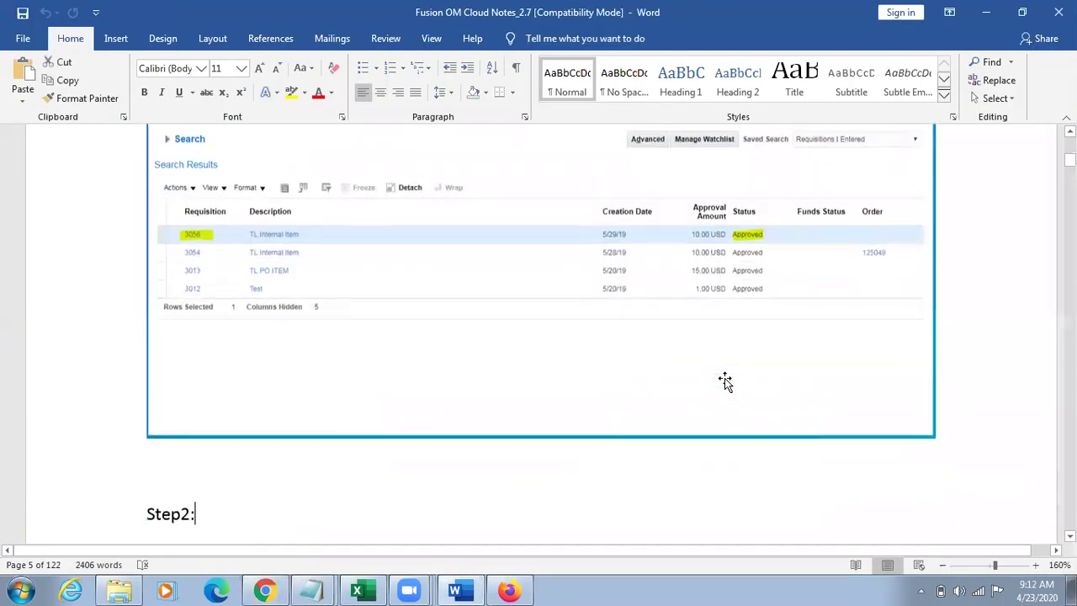
key("Down")
key("Down")
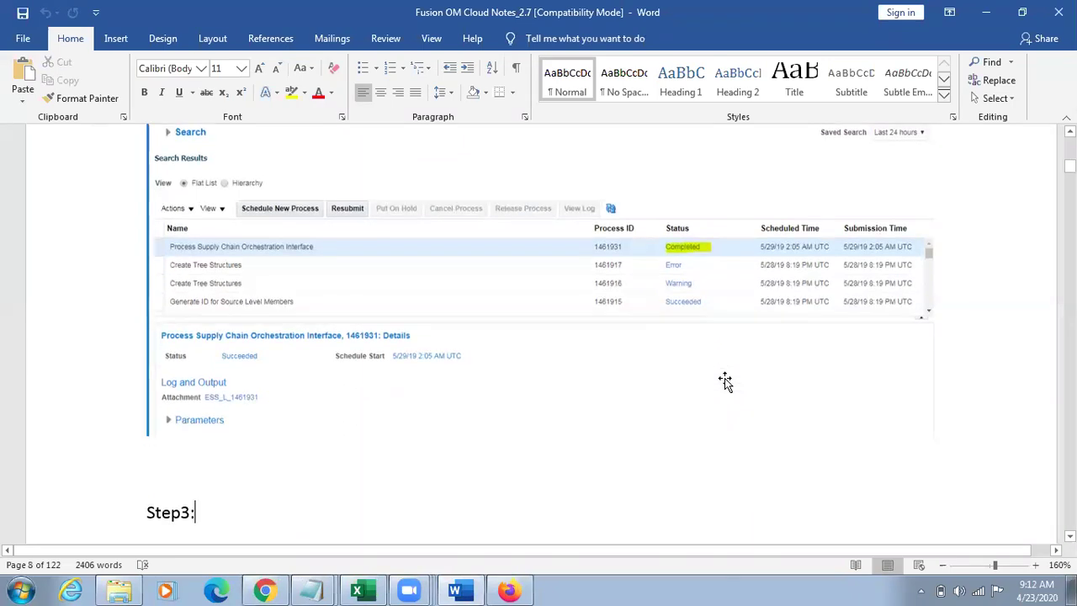
key("Down")
key("Down")
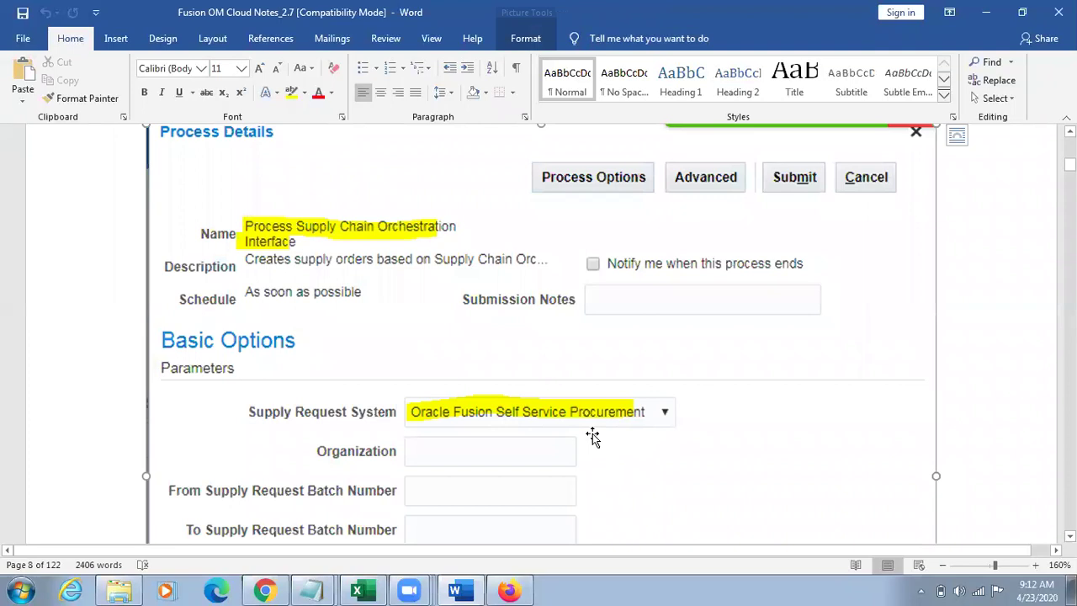
key("alt+Tab")
left_click_drag(360, 287, 421, 289)
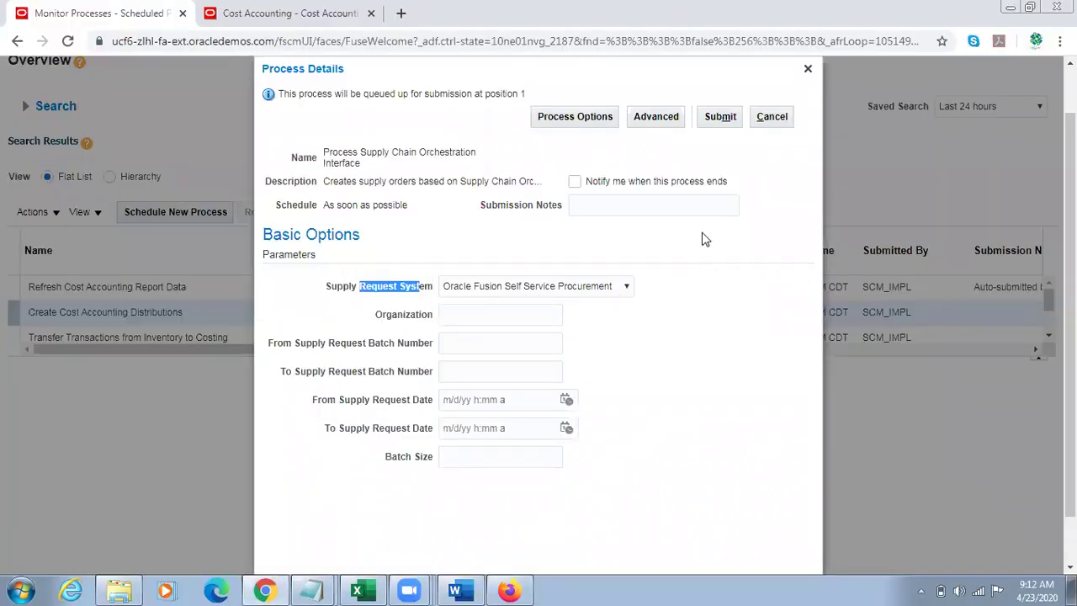
left_click(721, 117)
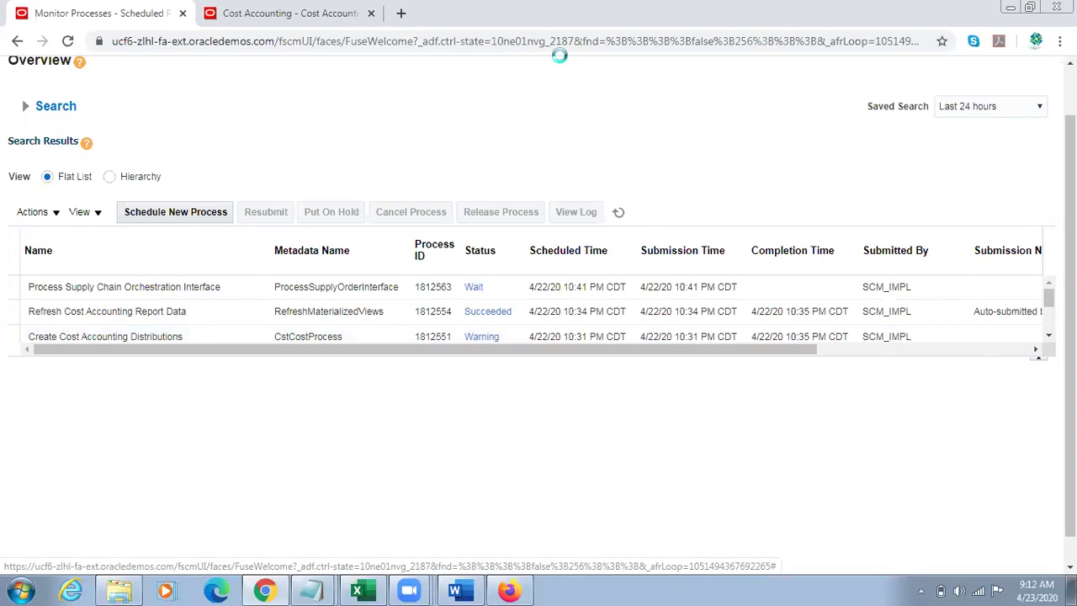
Step: Refresh the process list until run 1812563 shows Succeeded
left_click(620, 212)
left_click(620, 212)
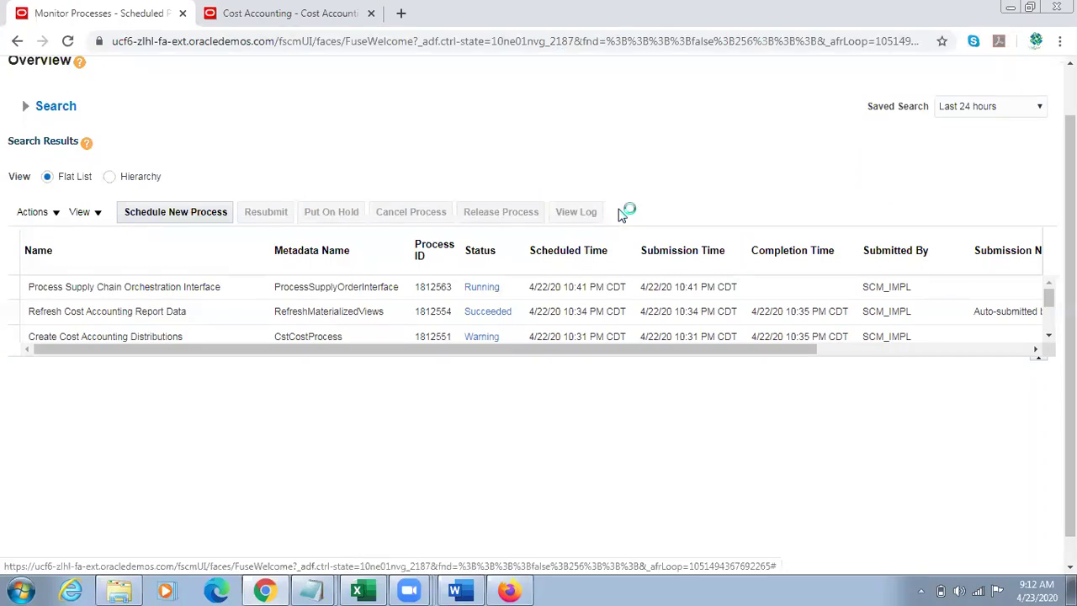
left_click(620, 213)
scroll(710, 182, "up", 2)
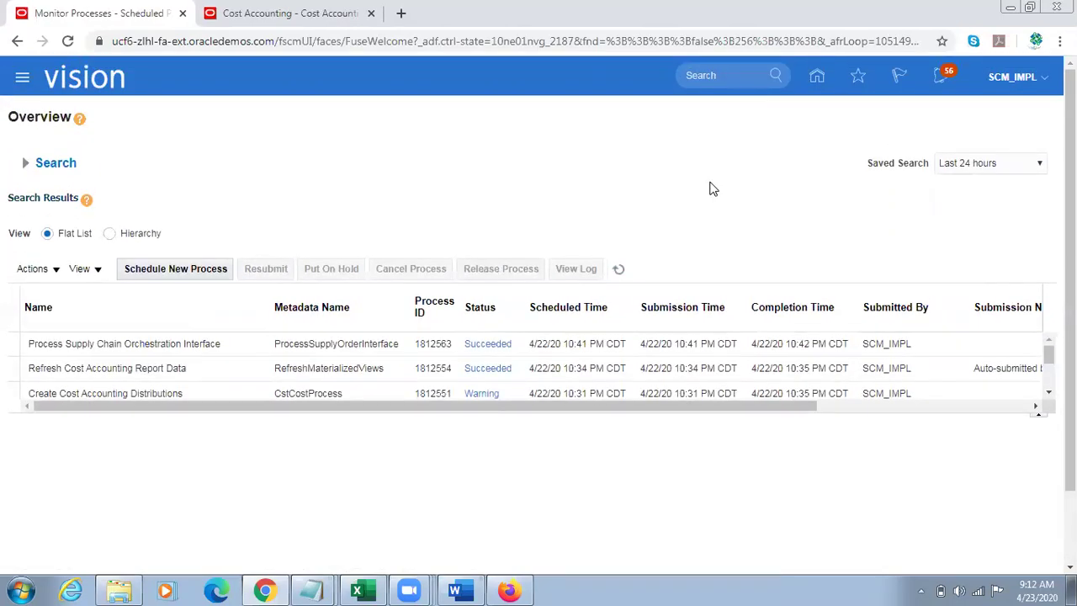
left_click(618, 268)
left_click(618, 269)
Step: Go Home > Supply Chain Execution > Inventory Management > Manage Transfer Orders
left_click(817, 77)
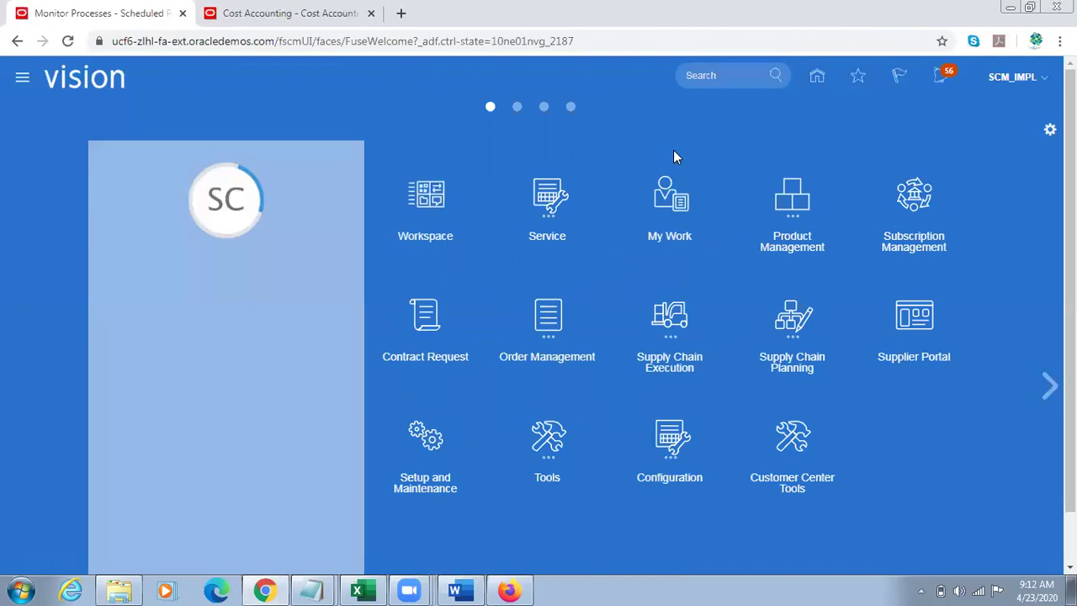
left_click(664, 323)
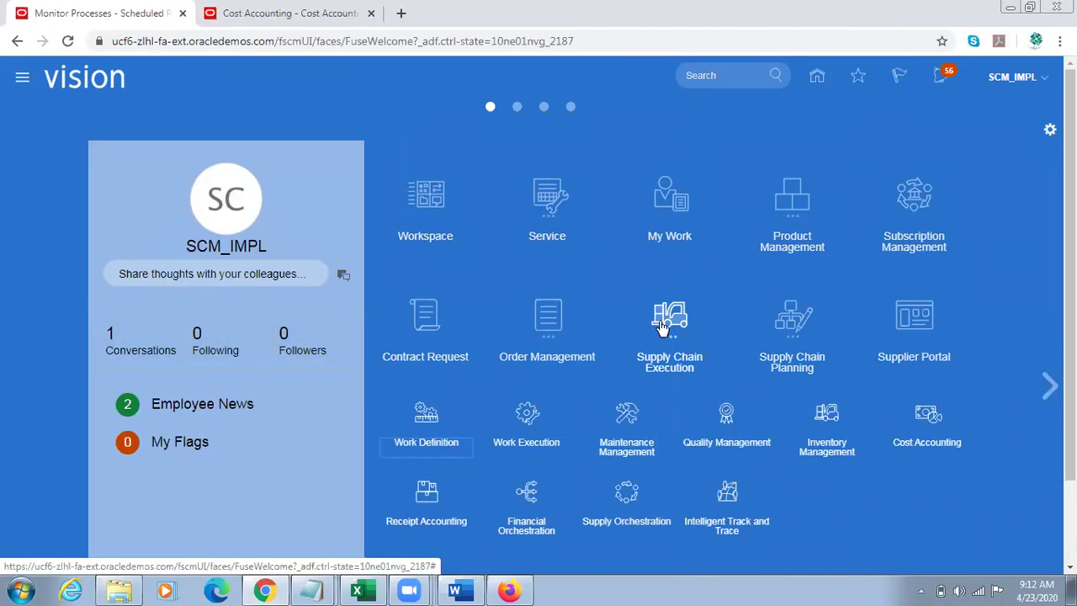
left_click(827, 425)
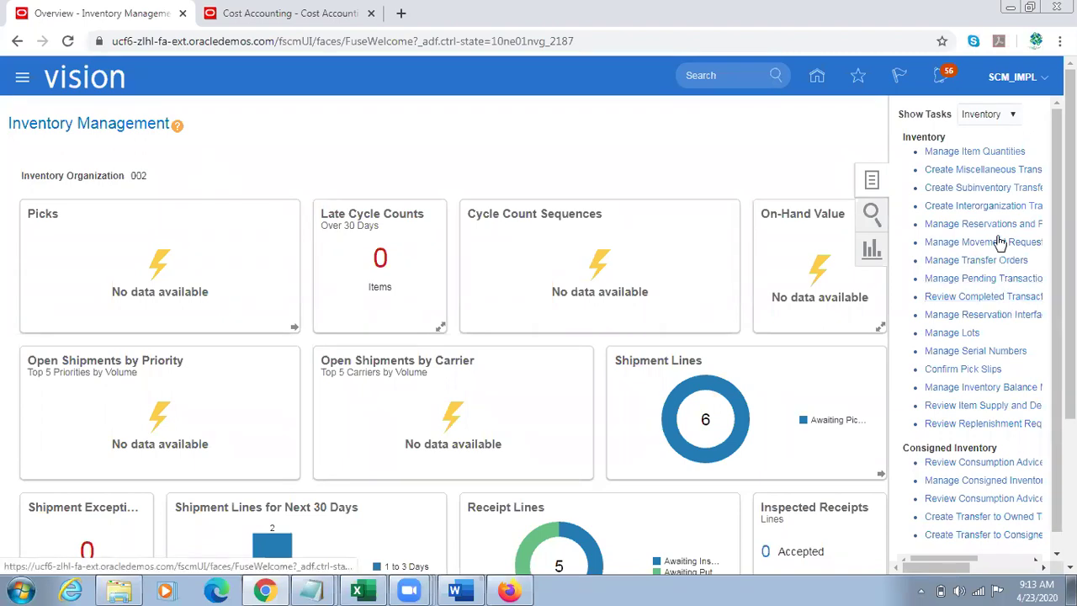
left_click(967, 263)
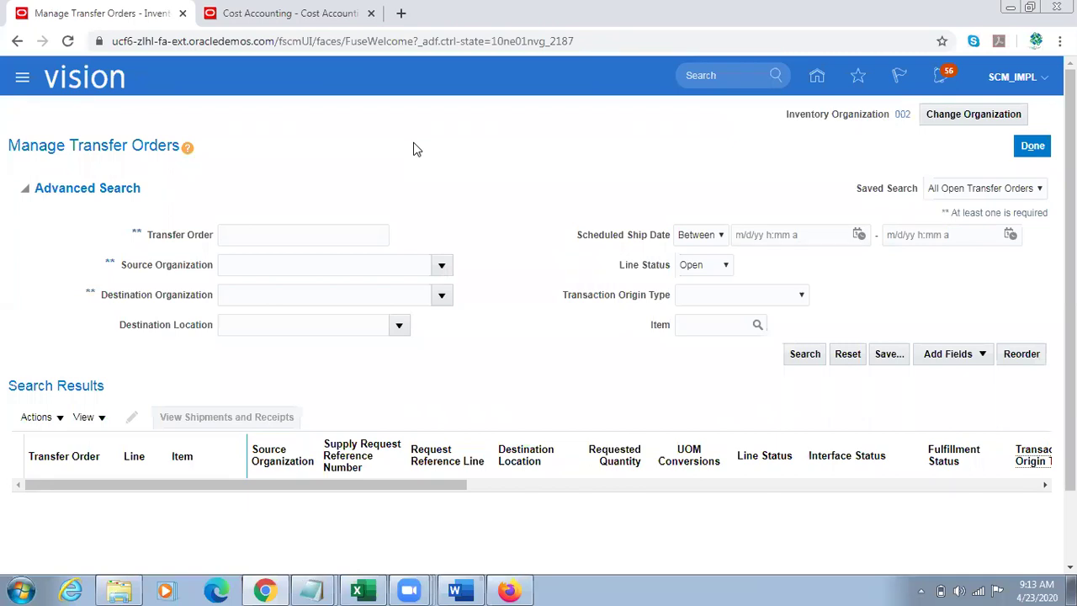
Step: Search open transfer orders with source organization 002, correcting the mistyped 001
left_click(284, 263)
type("001")
key("Tab")
key("shift+Tab")
double_click(284, 263)
type("002")
key("Tab")
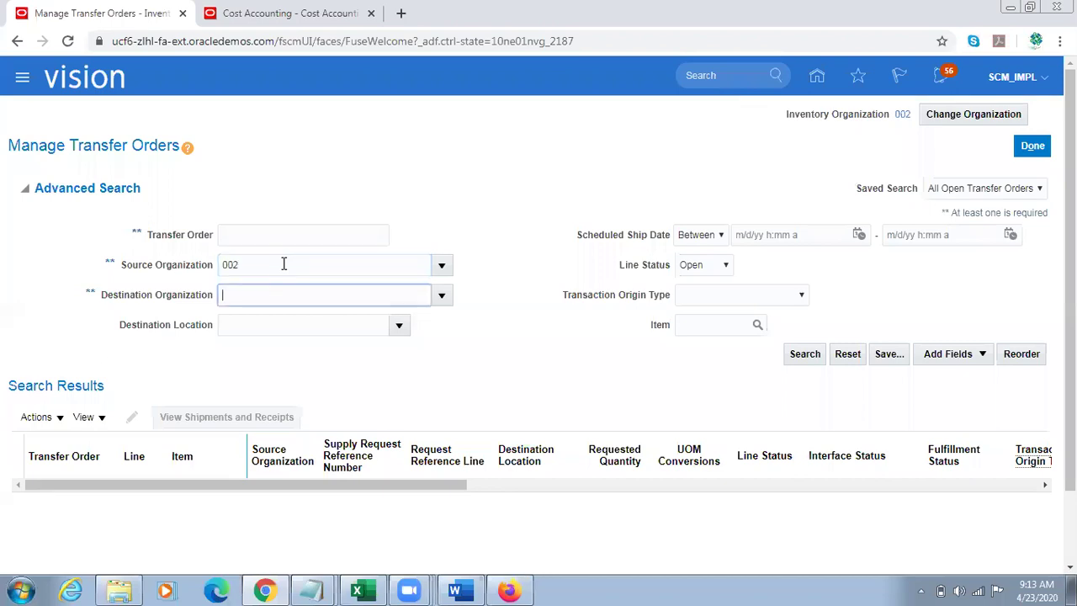
left_click(814, 357)
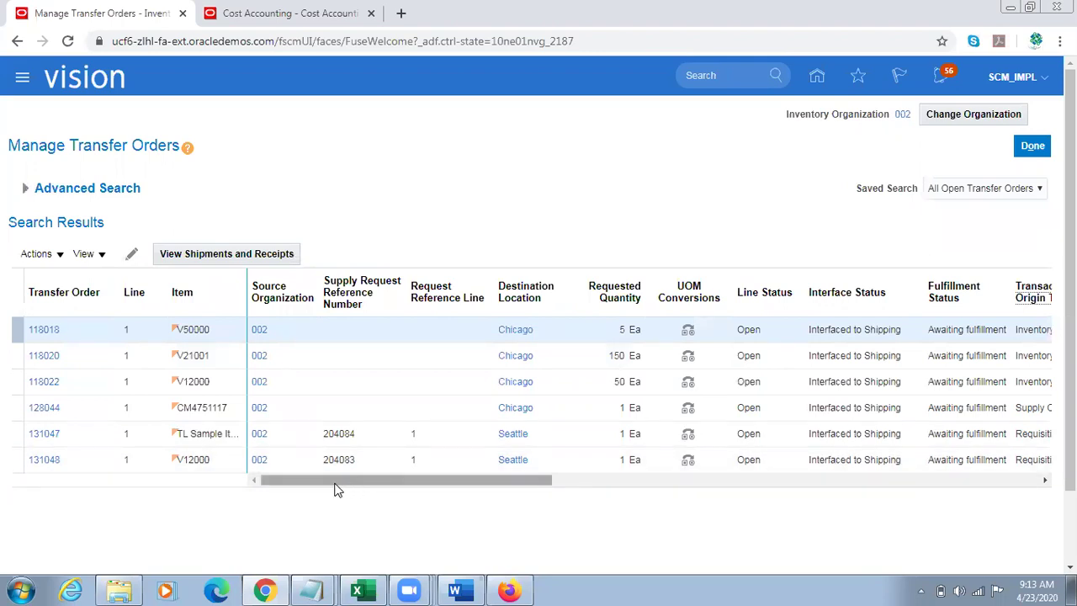
Step: Widen the Item column to show order 131047's full item name
left_click(217, 435)
triple_click(217, 434)
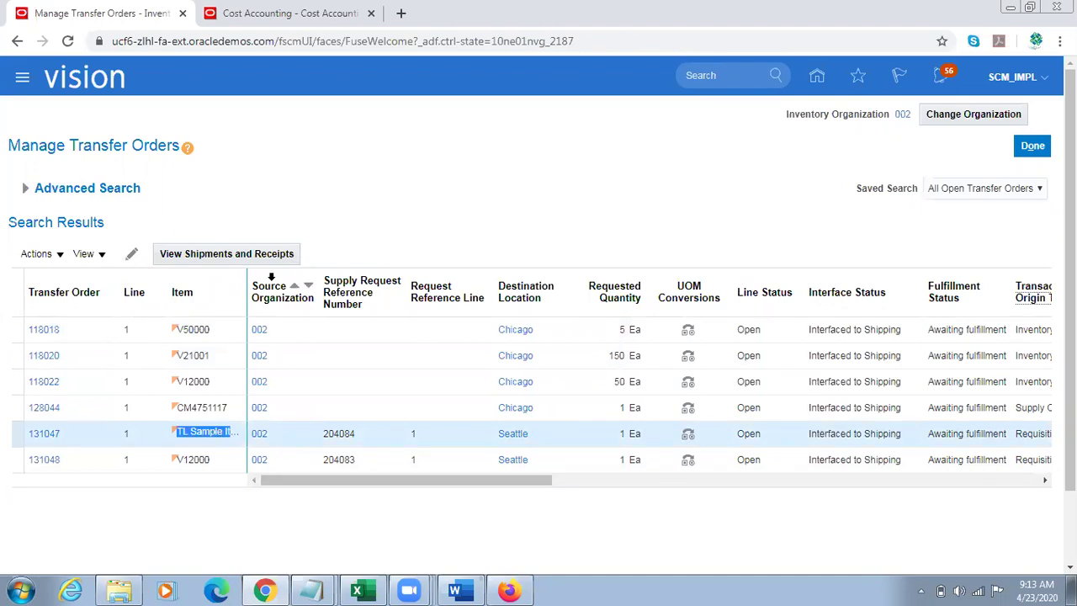
left_click_drag(249, 273, 288, 274)
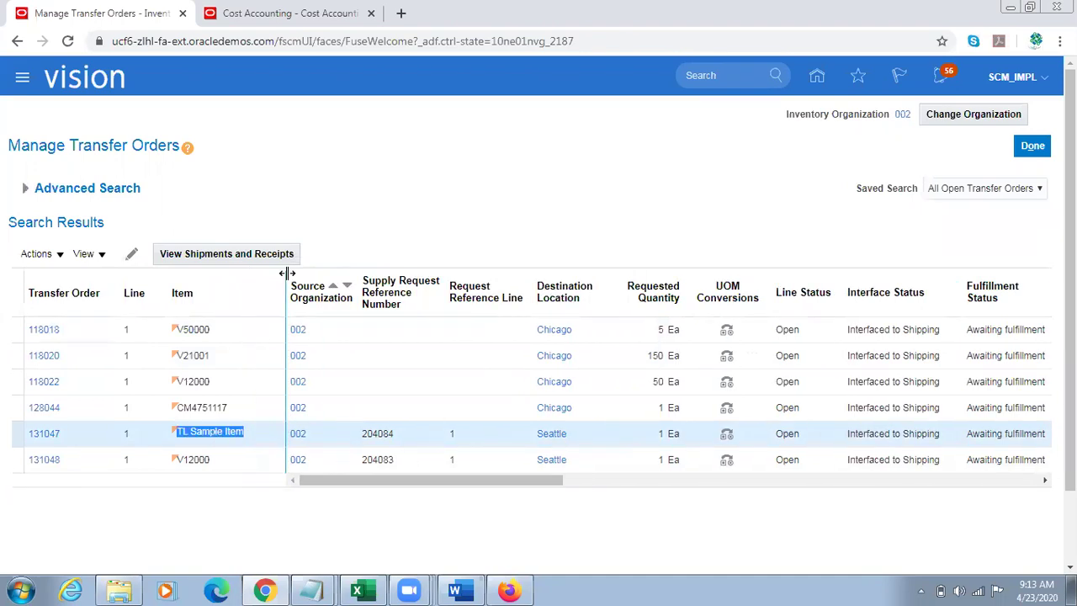
Step: Open transfer order 131047 and check that line 1's requested quantity is 1
left_click(48, 443)
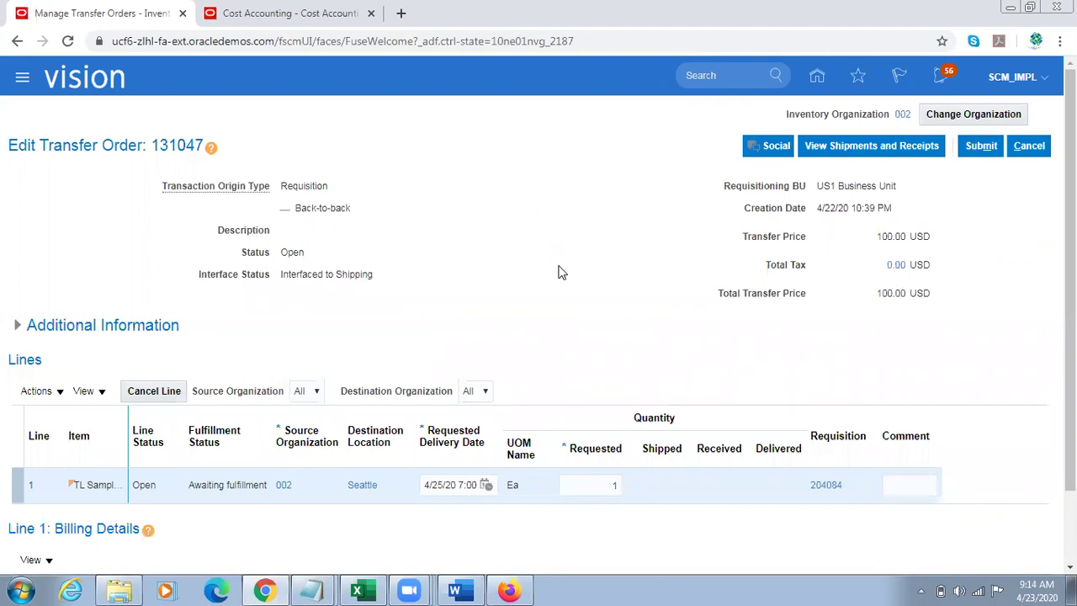
scroll(562, 273, "down", 1)
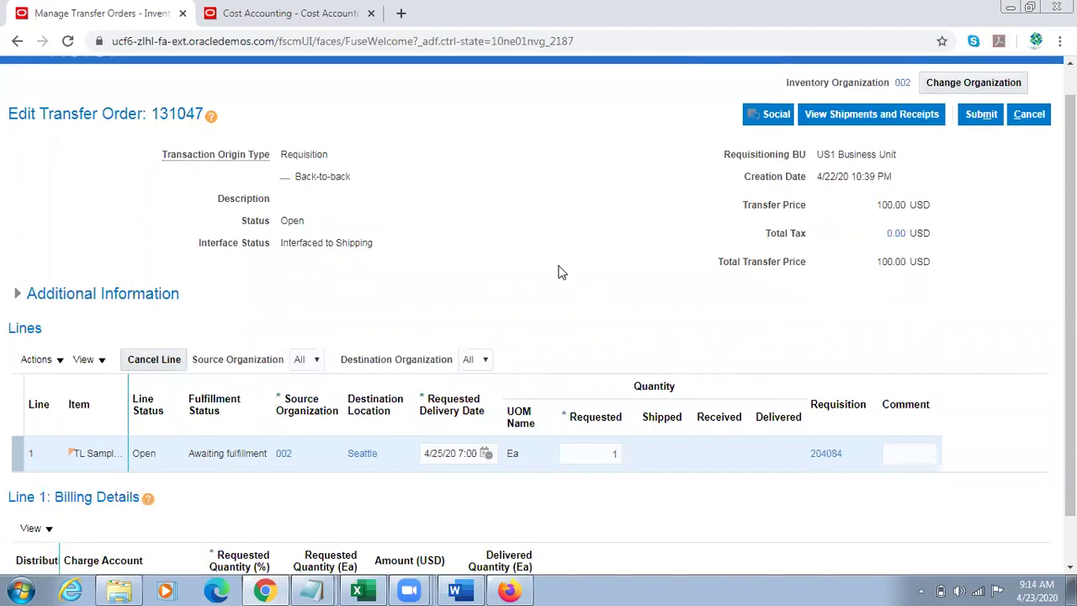
scroll(562, 272, "down", 2)
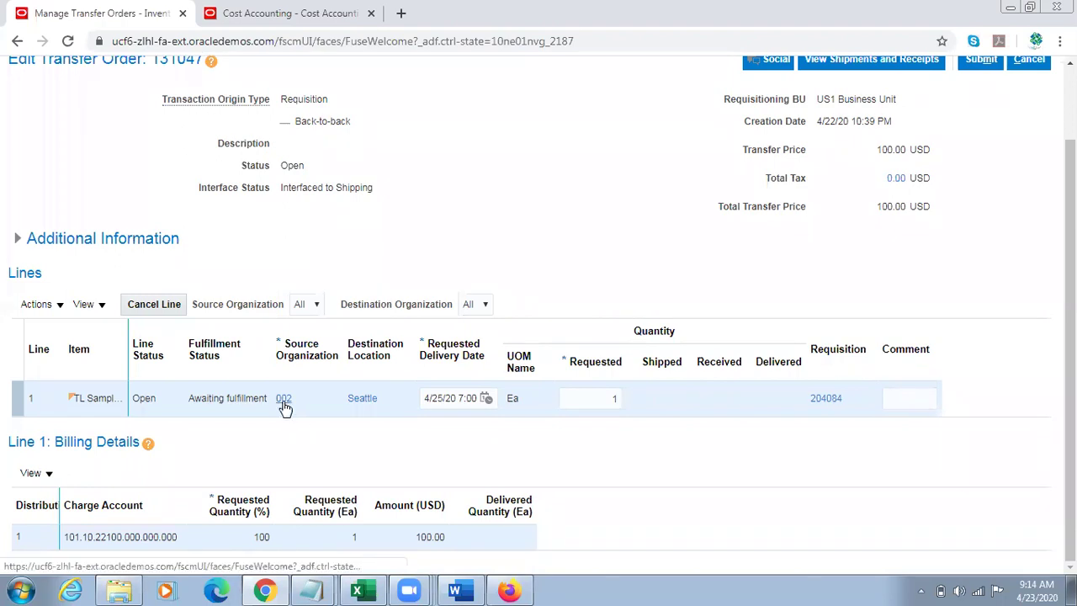
mouse_move(284, 407)
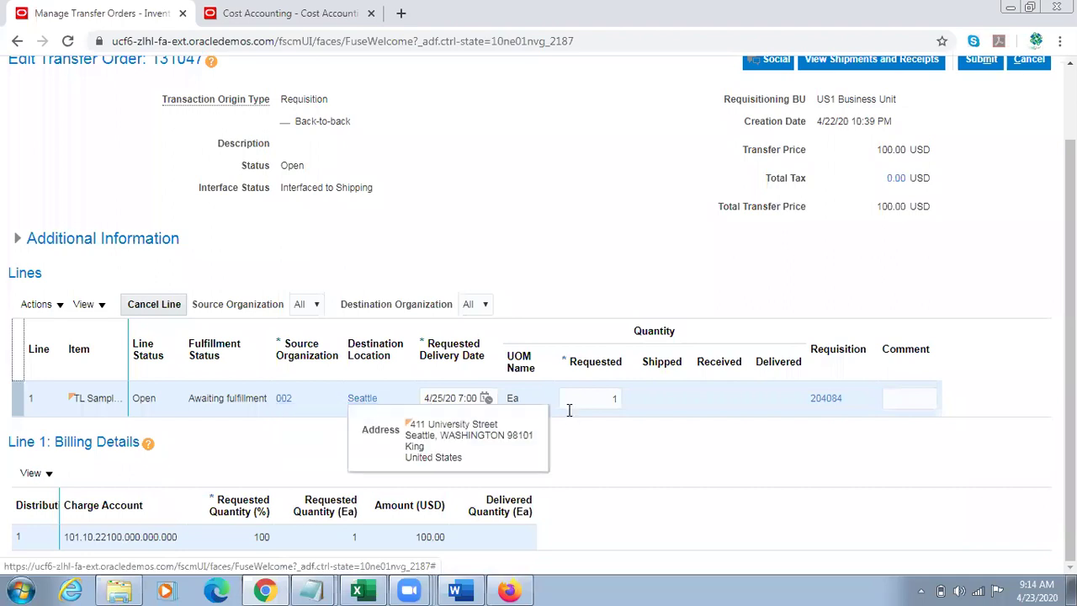
left_click(604, 400)
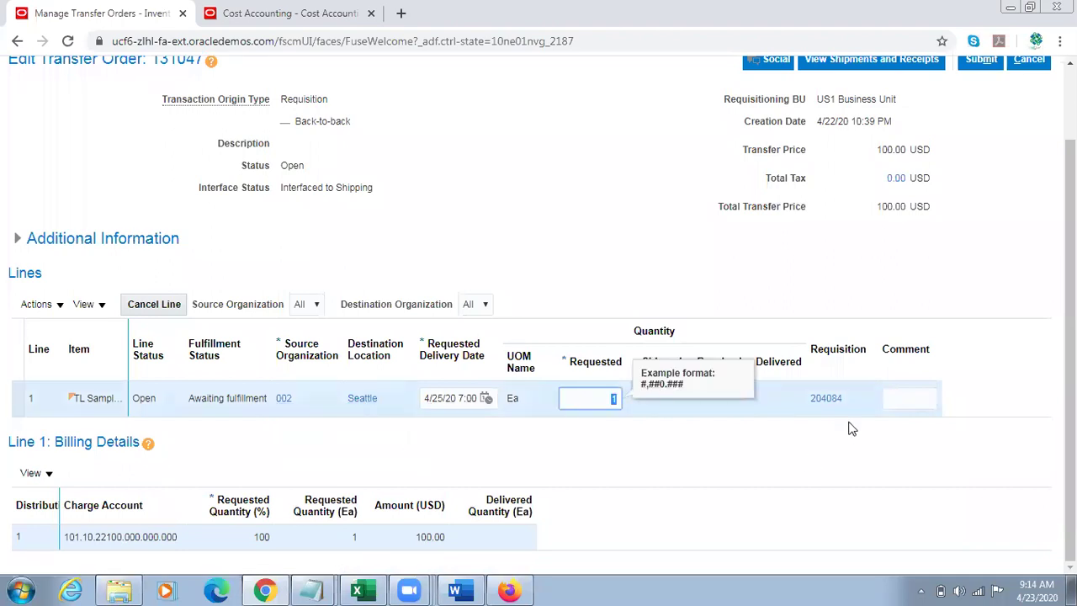
left_click(817, 468)
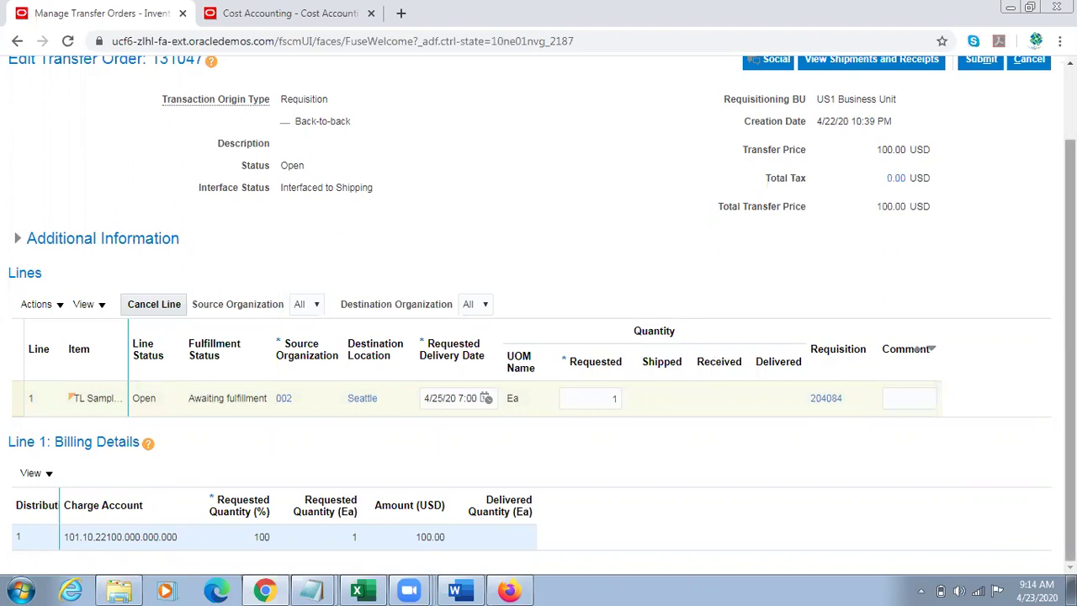
scroll(1070, 353, "up", 1)
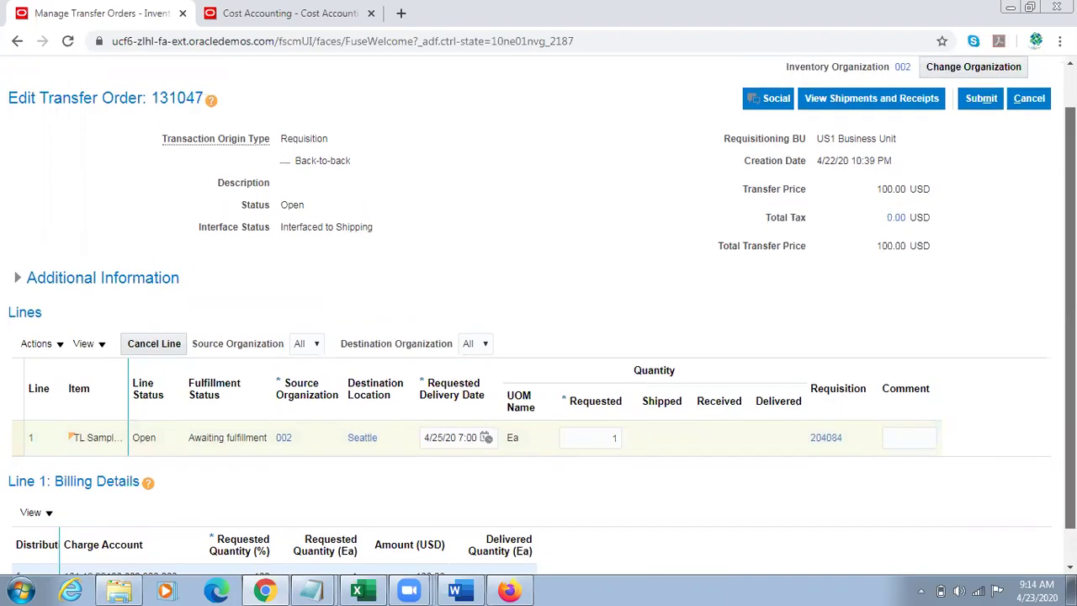
scroll(1069, 354, "down", 1)
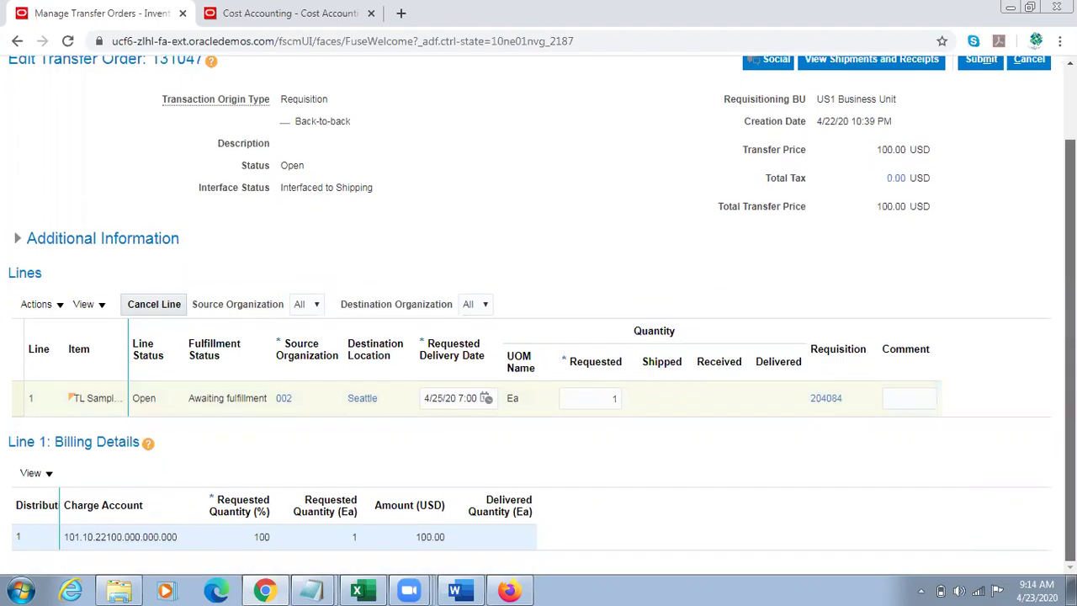
scroll(542, 323, "up", 1)
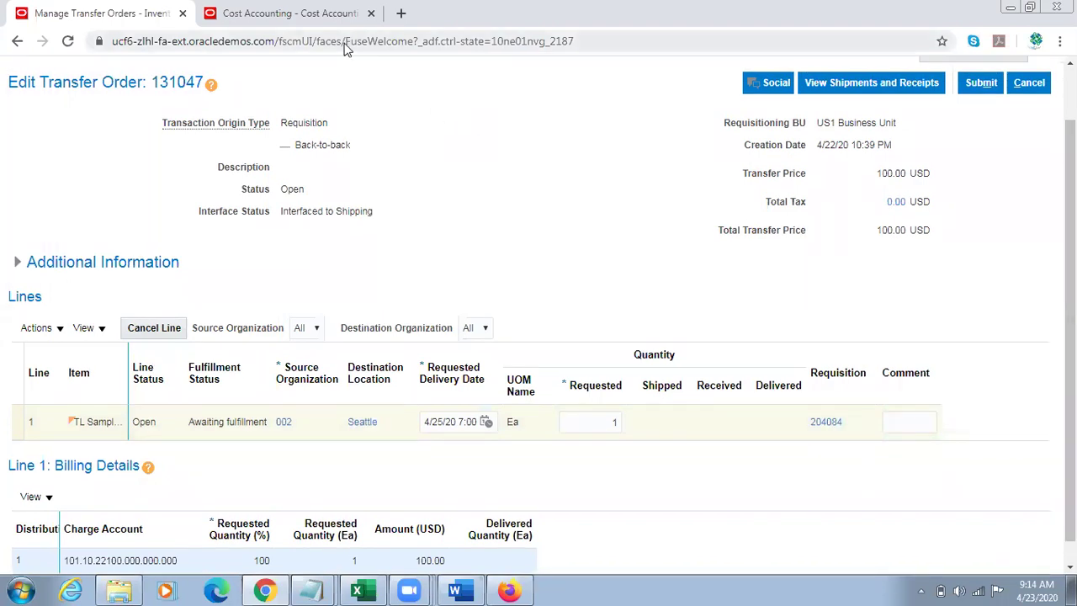
Step: Note order number 131047, then expand Supply Chain Execution on the home page
left_click(336, 12)
left_click(816, 74)
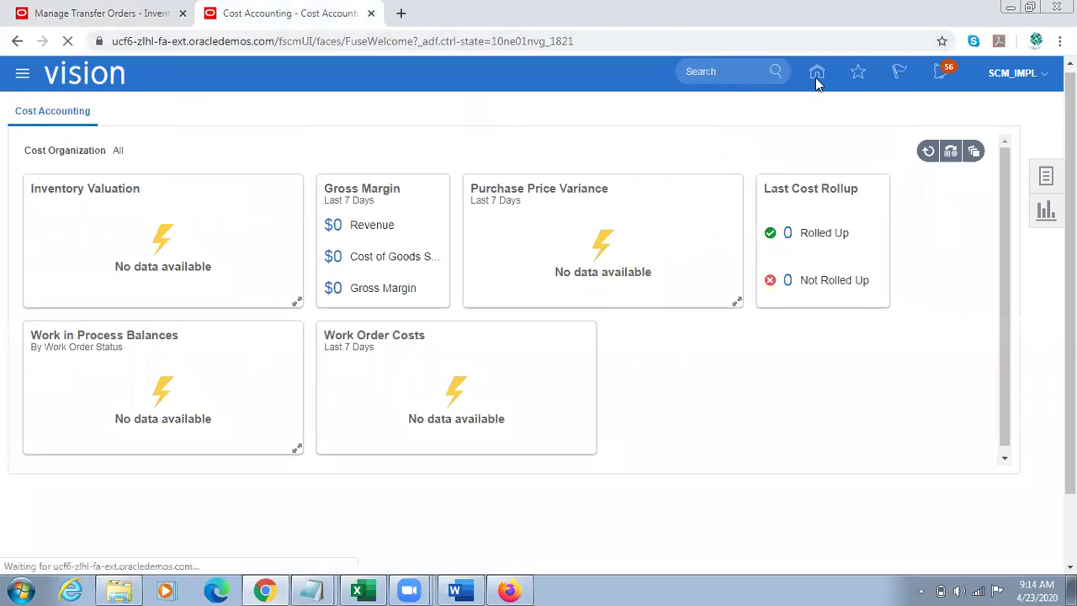
left_click(126, 13)
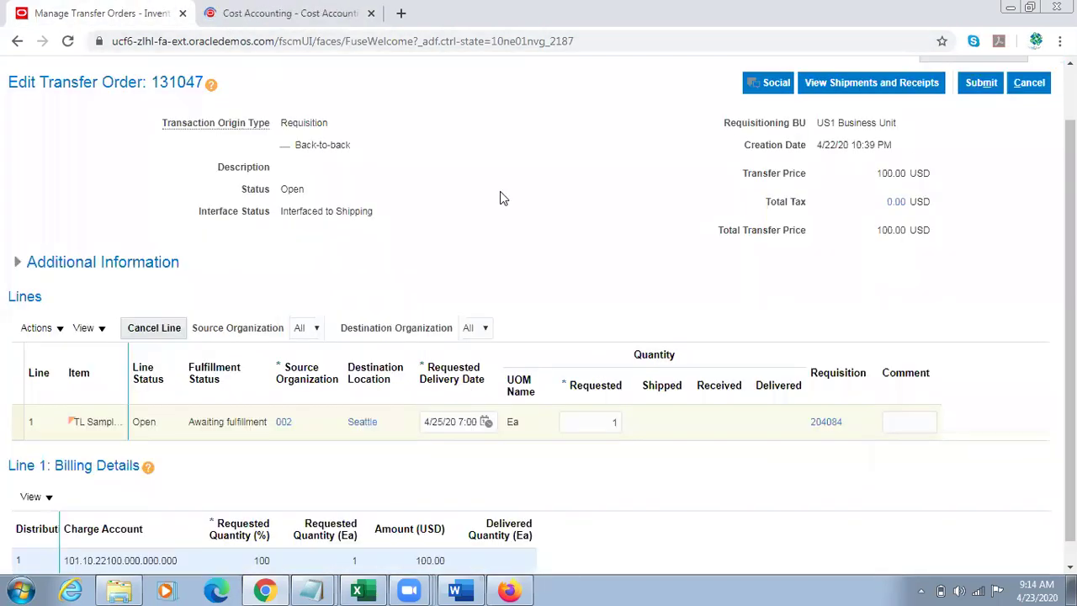
double_click(176, 81)
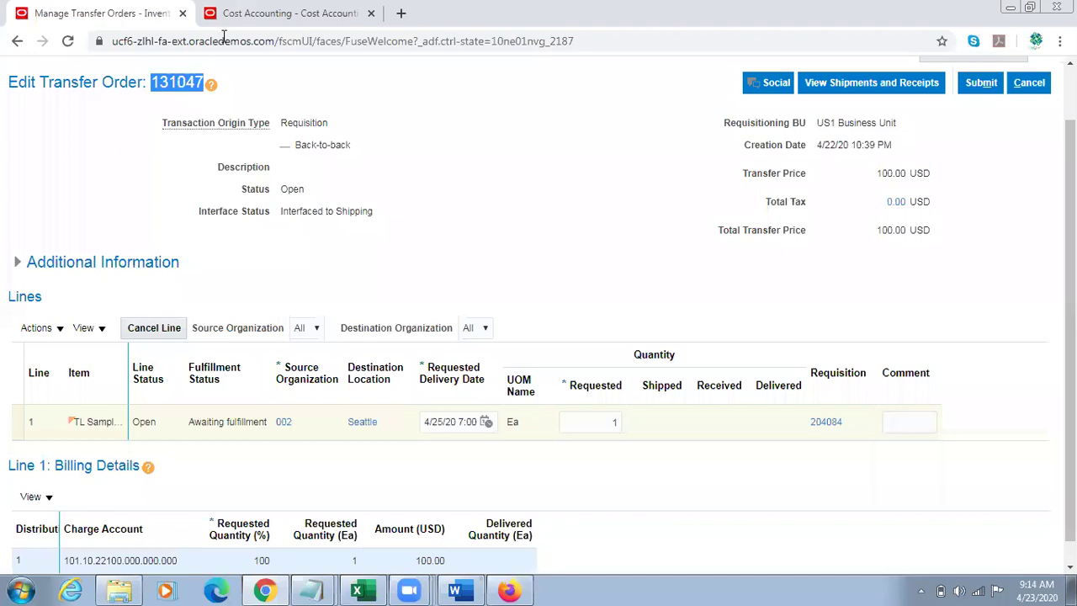
left_click(226, 19)
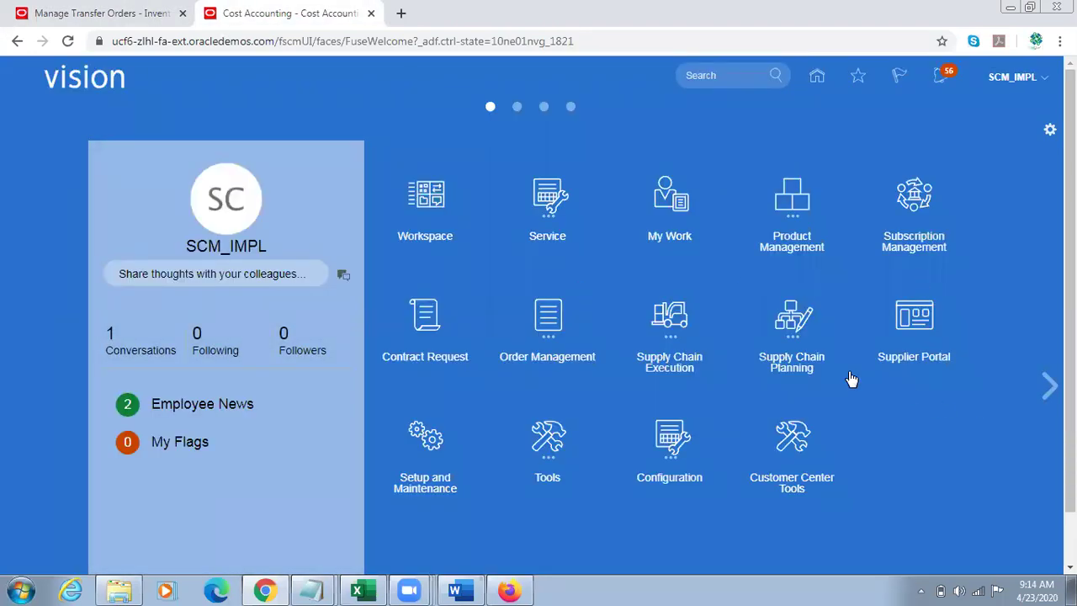
left_click(685, 330)
scroll(859, 423, "down", 1)
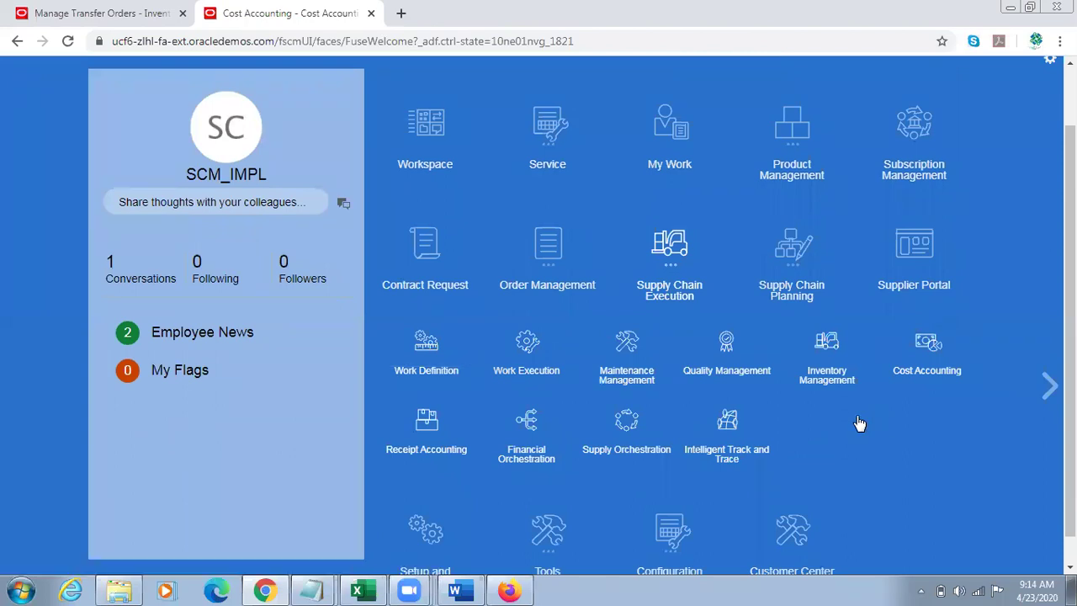
Step: In Inventory Management, show the Picks tasks and choose Create Pick Wave
left_click(826, 348)
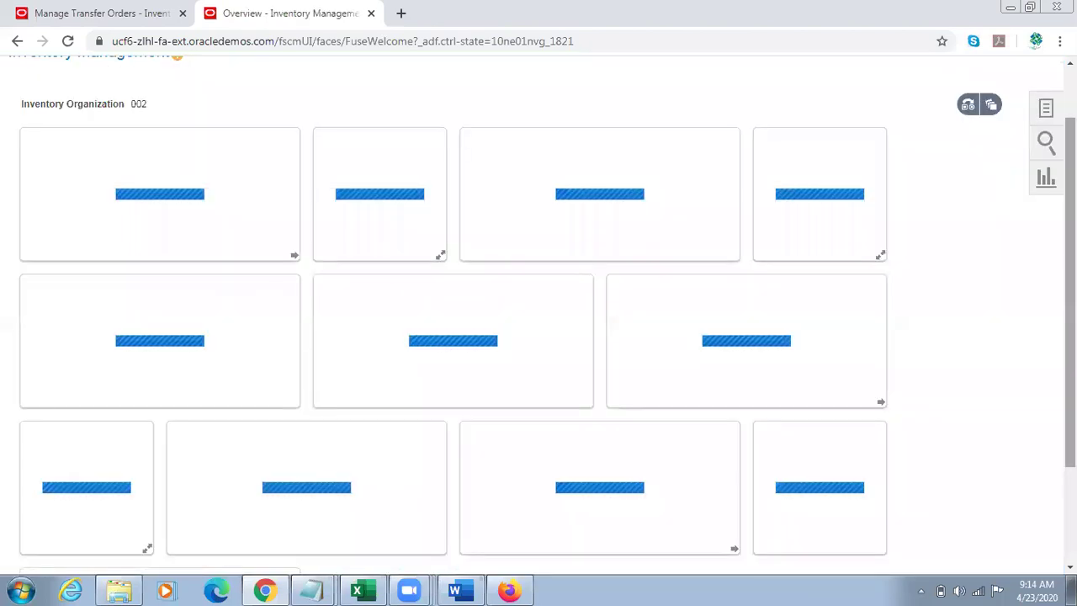
scroll(976, 174, "up", 1)
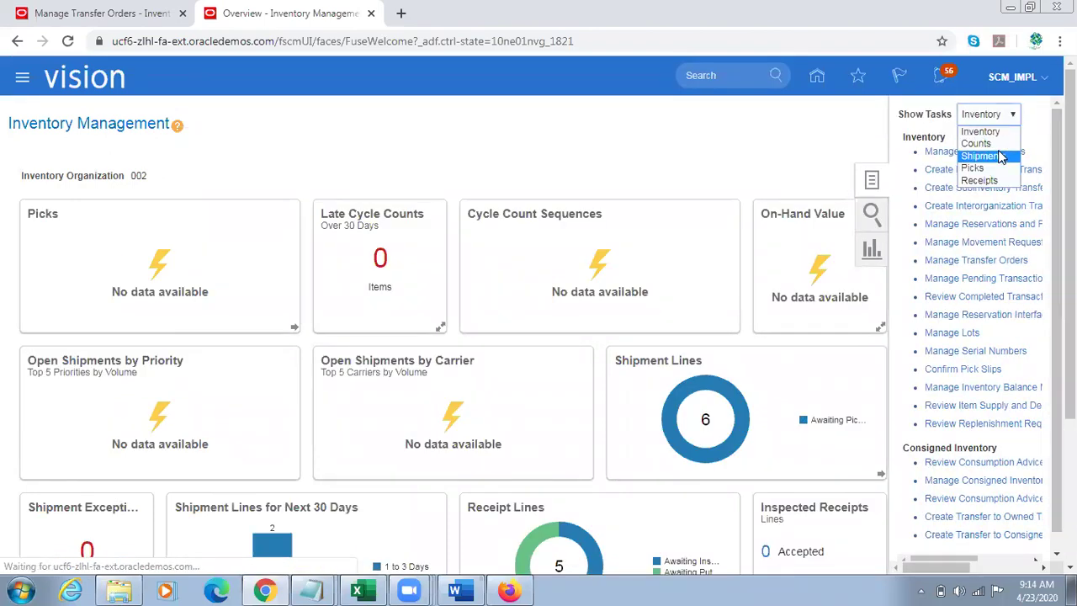
left_click(975, 167)
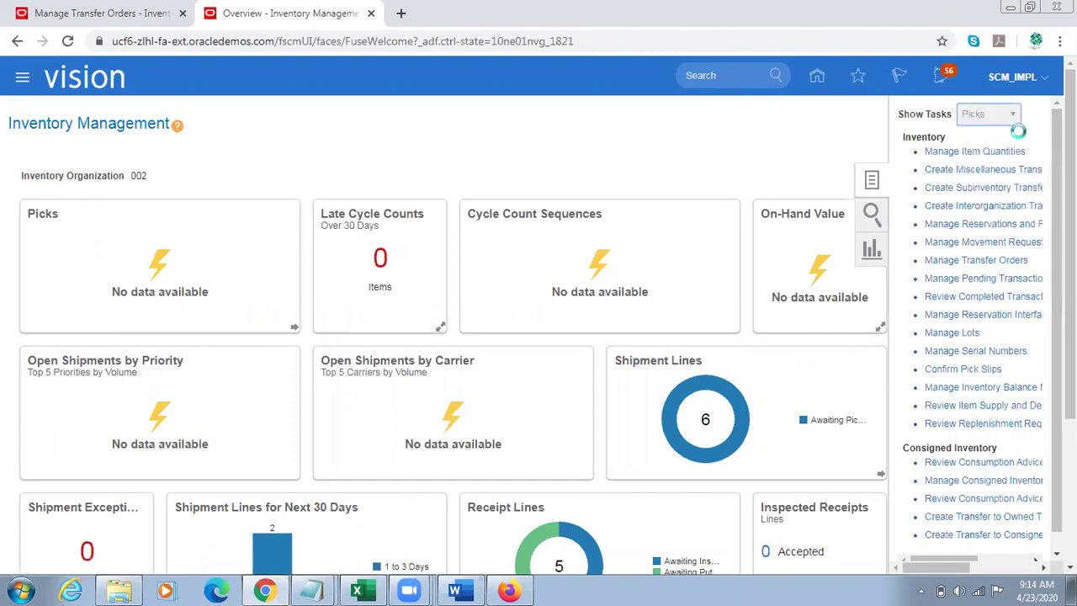
left_click(961, 141)
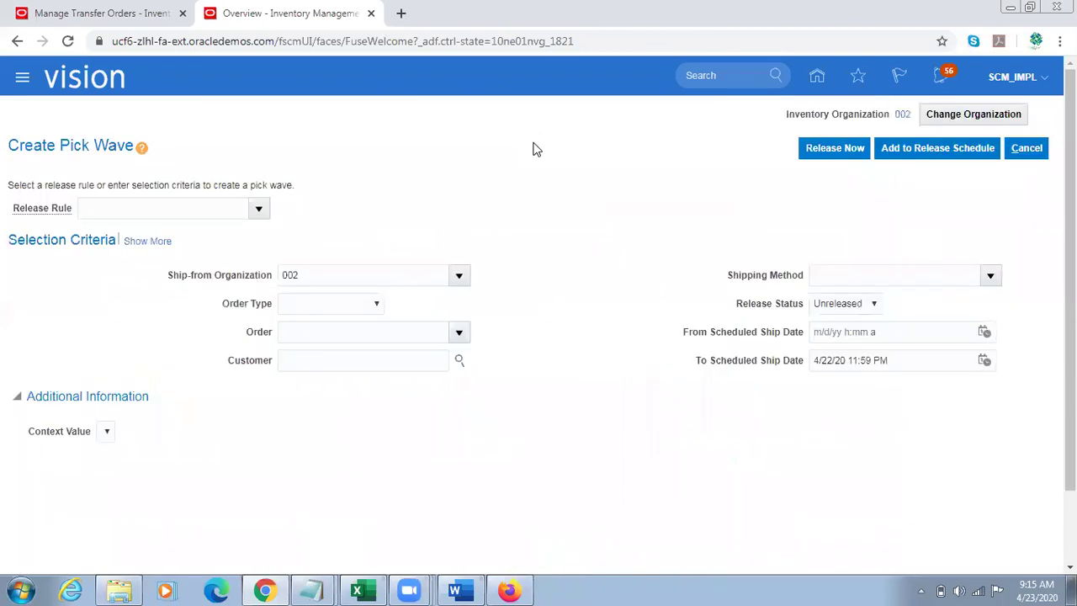
Step: Choose release rule 002-Auto Ship for ship-from organization 002
left_click(258, 208)
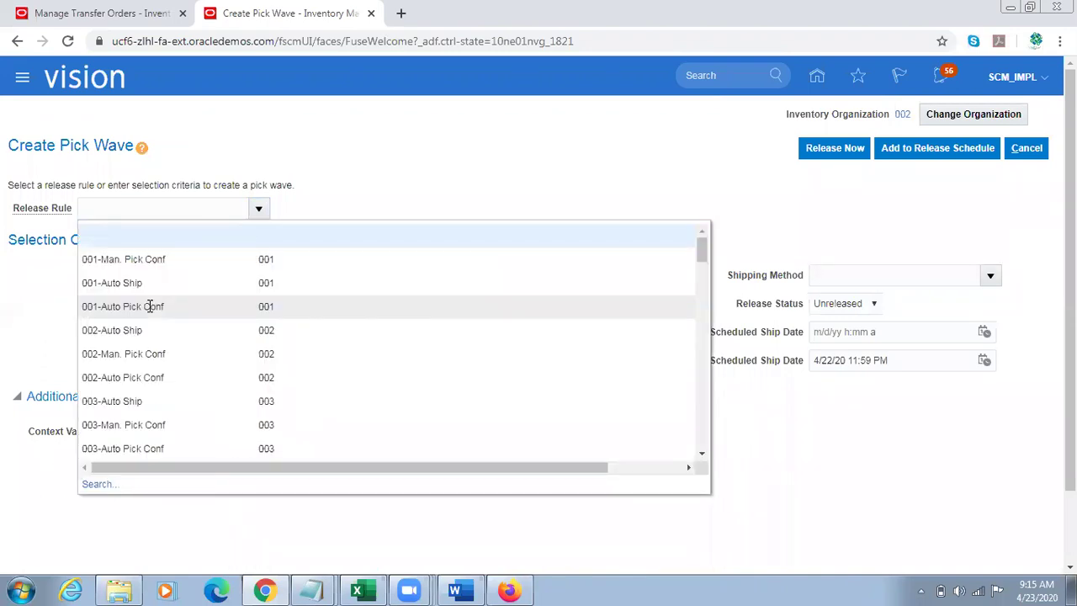
left_click(112, 330)
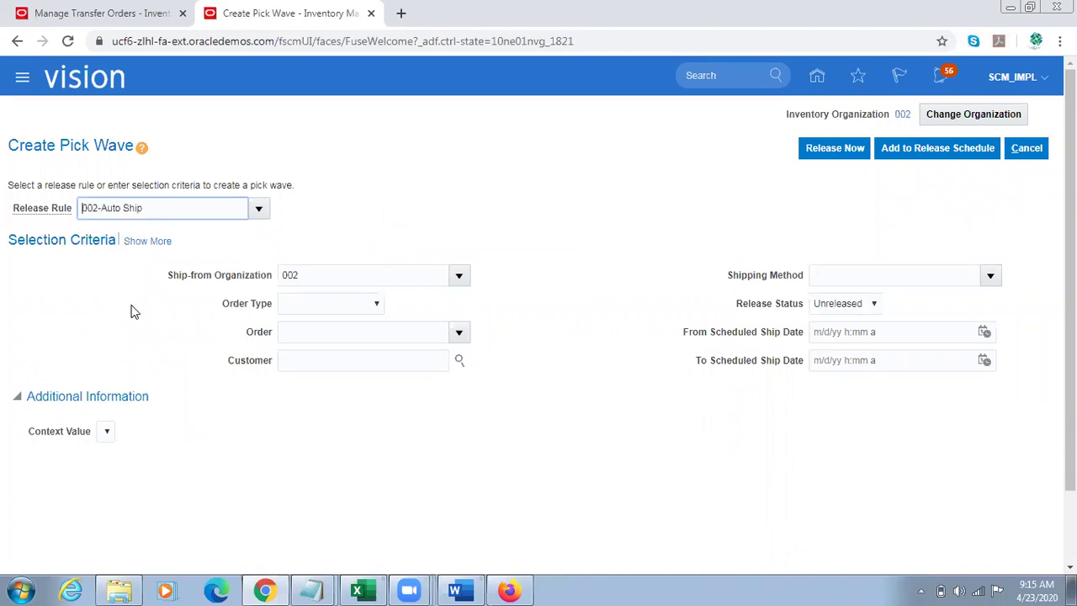
triple_click(159, 208)
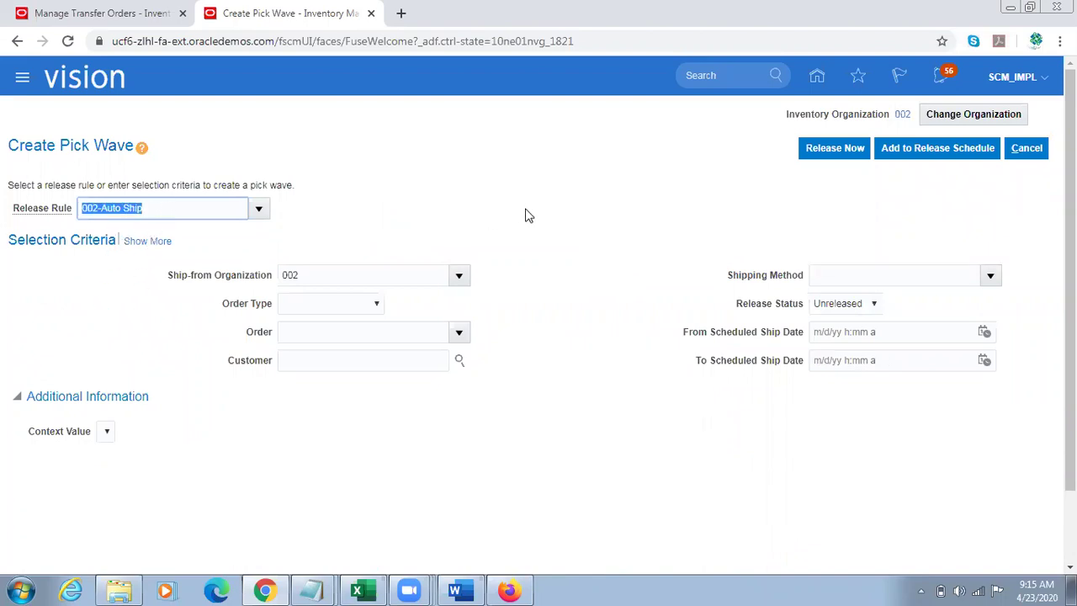
triple_click(321, 278)
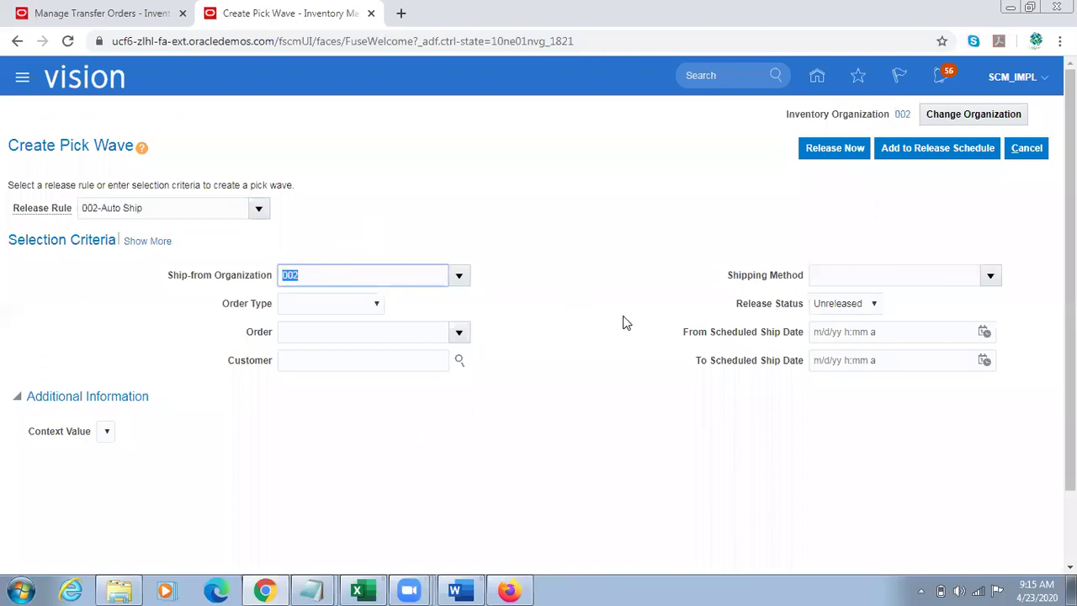
triple_click(625, 322)
Step: Set order type Transfer order, order 131047, and enter the customer's name
left_click(347, 308)
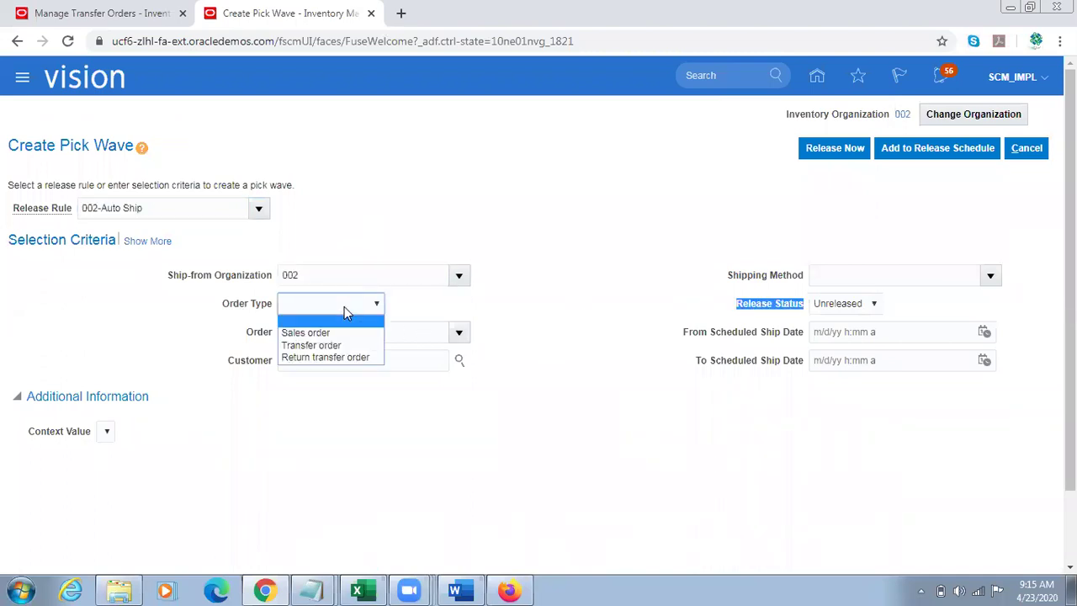
left_click(311, 343)
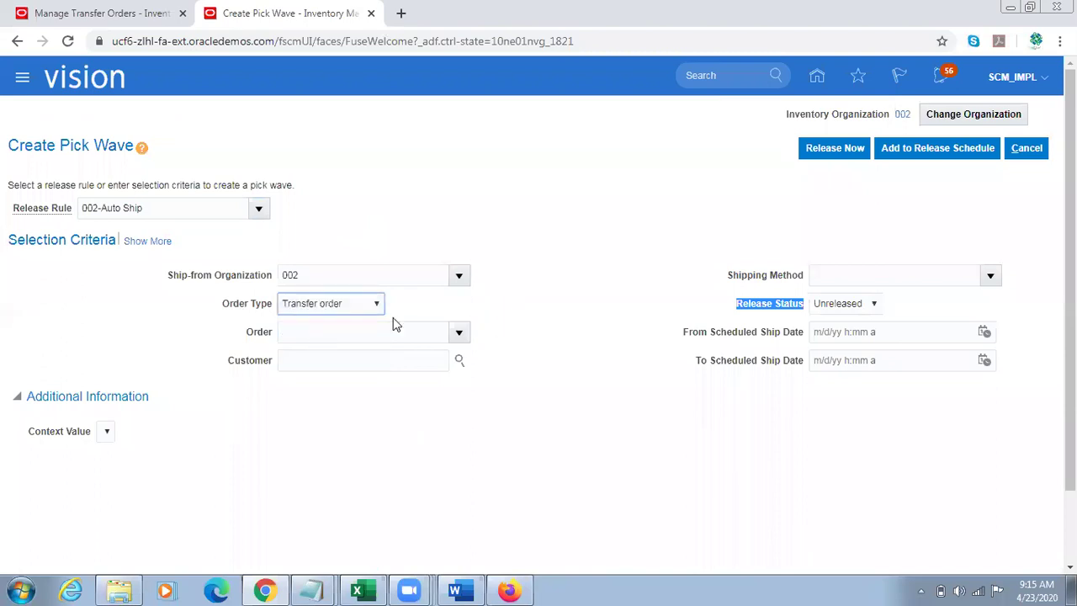
left_click(340, 332)
type("131047")
key("Tab")
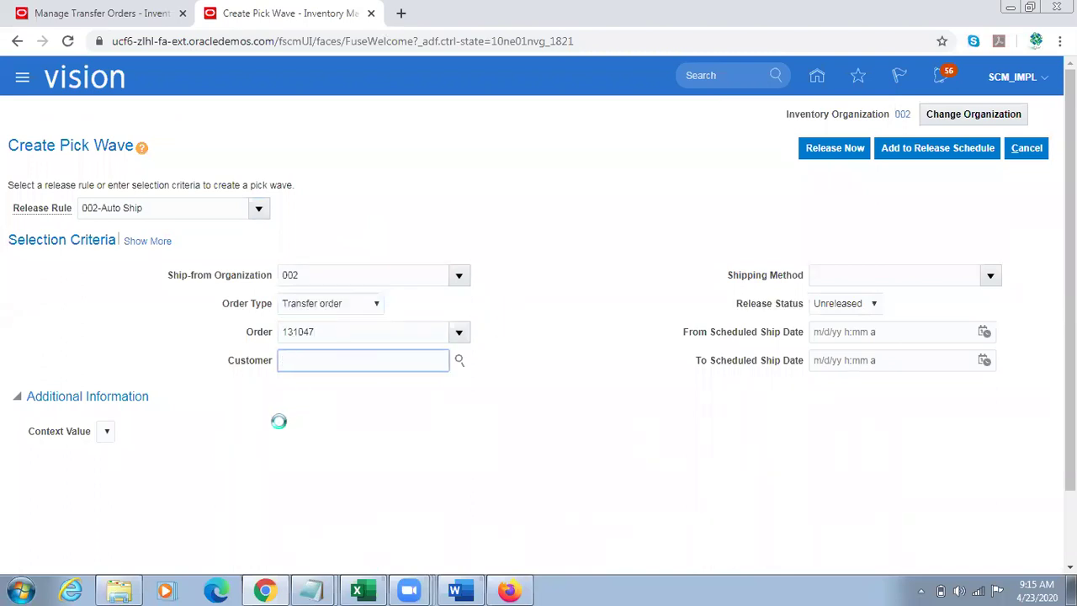
left_click(153, 242)
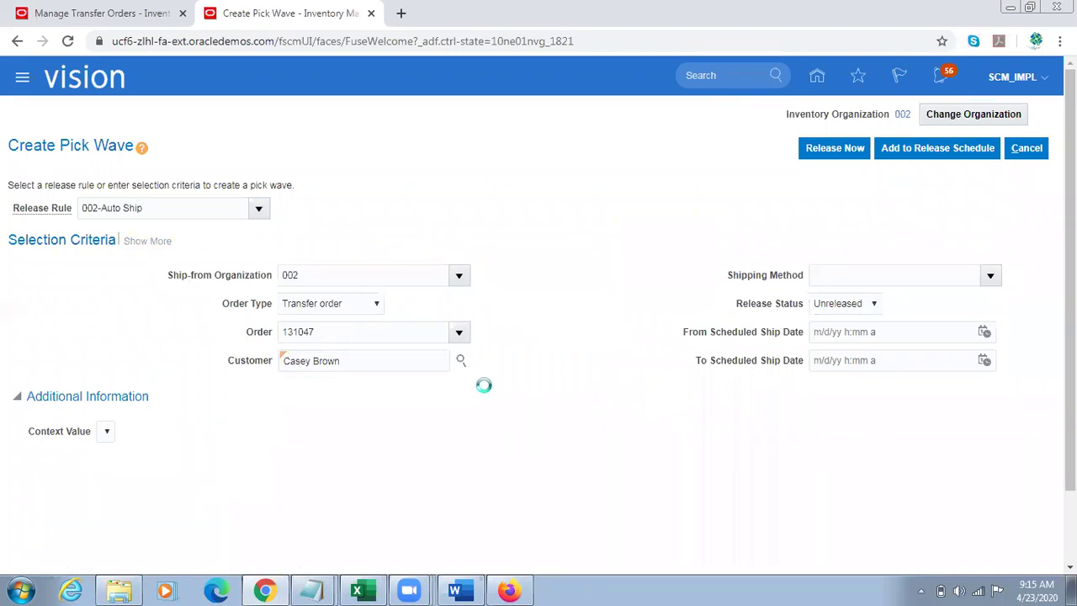
left_click(363, 459)
left_click(598, 446)
Step: Verify order 131047 and the customer value in the pick wave criteria
scroll(597, 446, "down", 1)
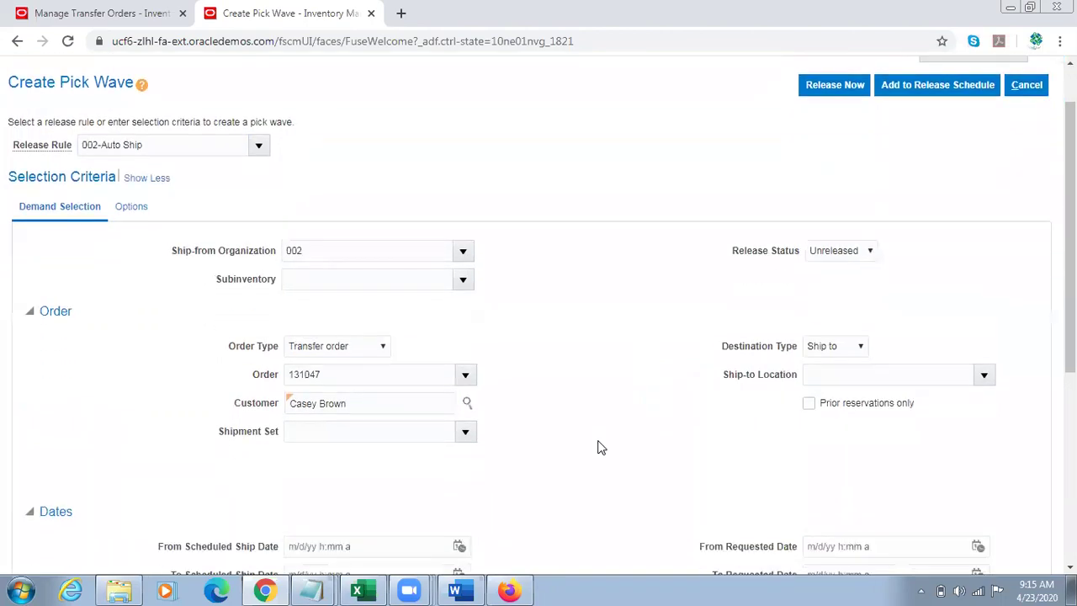
triple_click(373, 464)
double_click(351, 377)
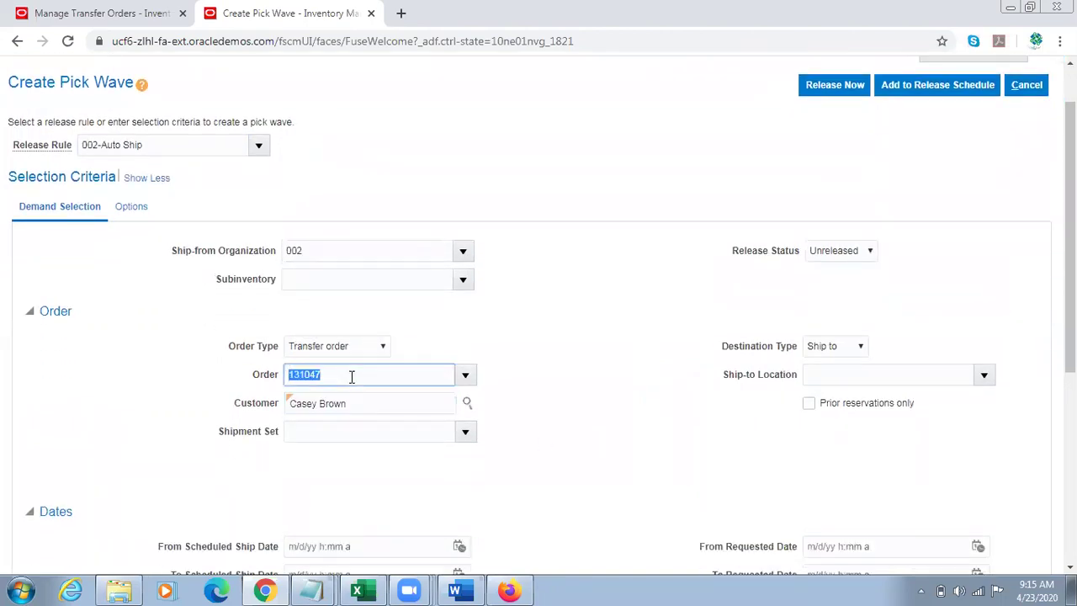
triple_click(350, 402)
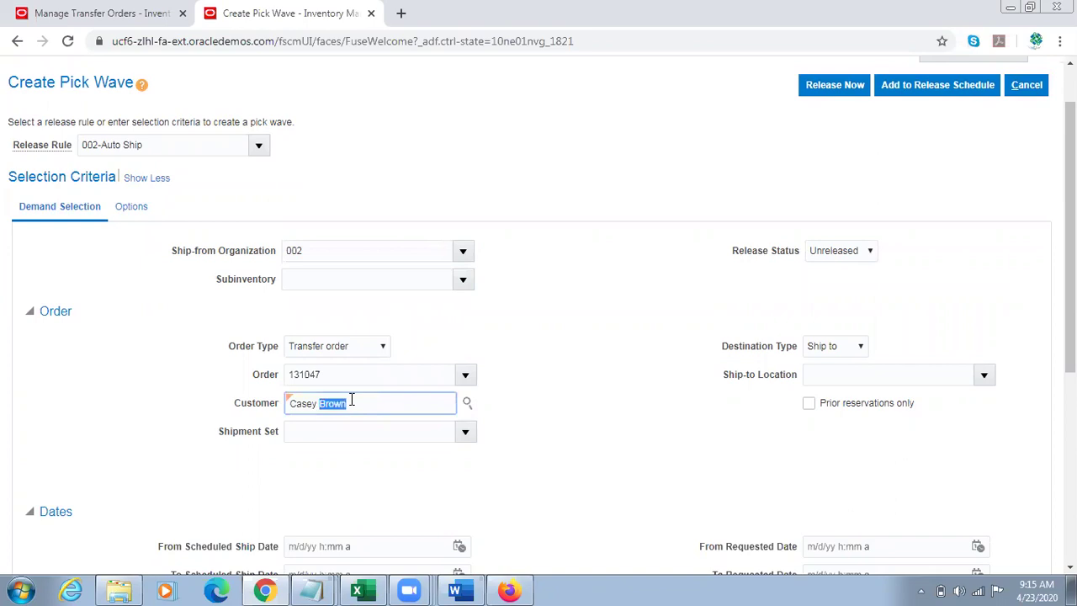
left_click(179, 383)
Step: Enable Automatically pack with ship confirm rule Auto Ship, then release the pick wave now
left_click(132, 207)
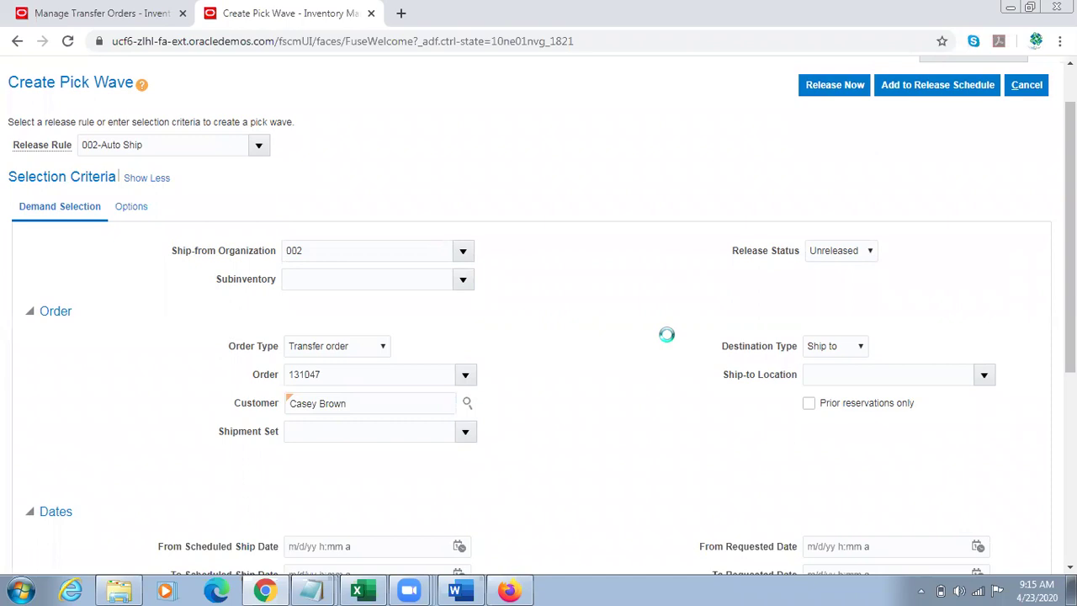
scroll(593, 378, "down", 1)
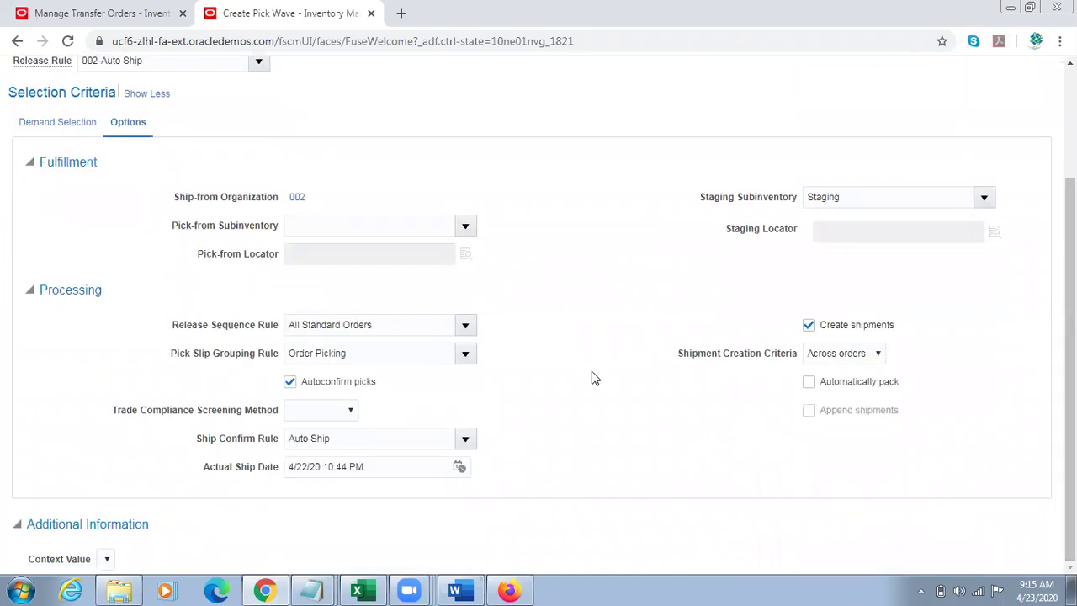
left_click_drag(335, 383, 396, 382)
left_click(866, 387)
left_click(362, 431)
triple_click(362, 429)
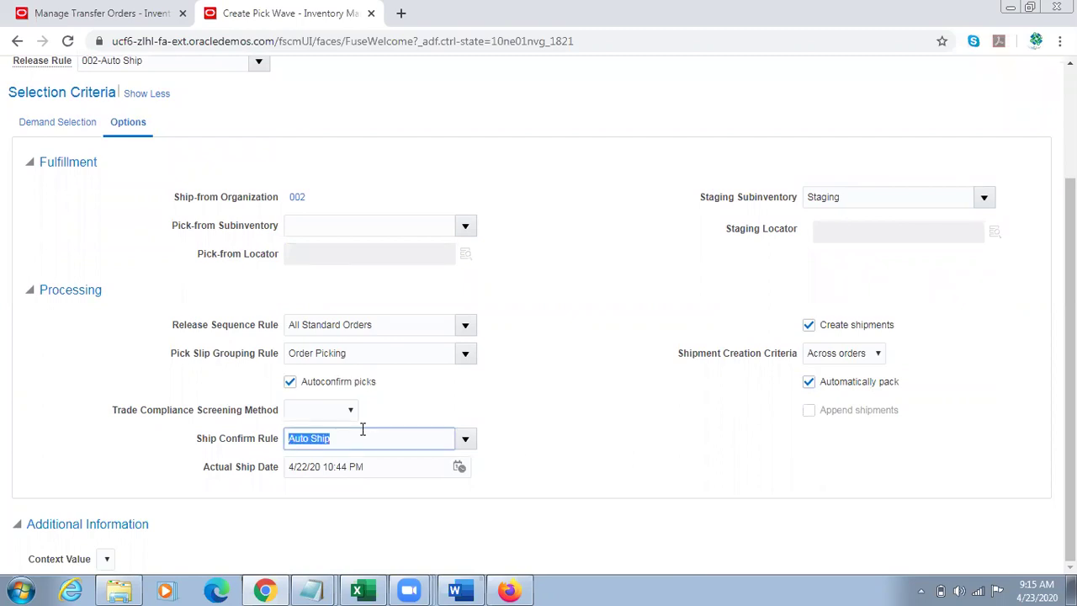
scroll(1034, 408, "up", 1)
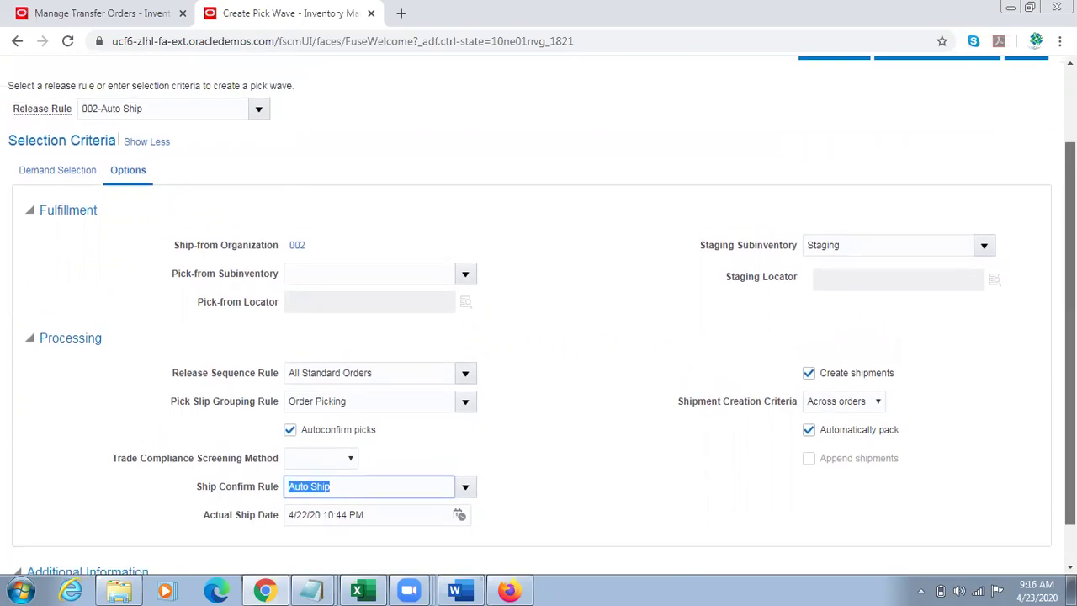
scroll(1034, 409, "up", 1)
left_click(834, 134)
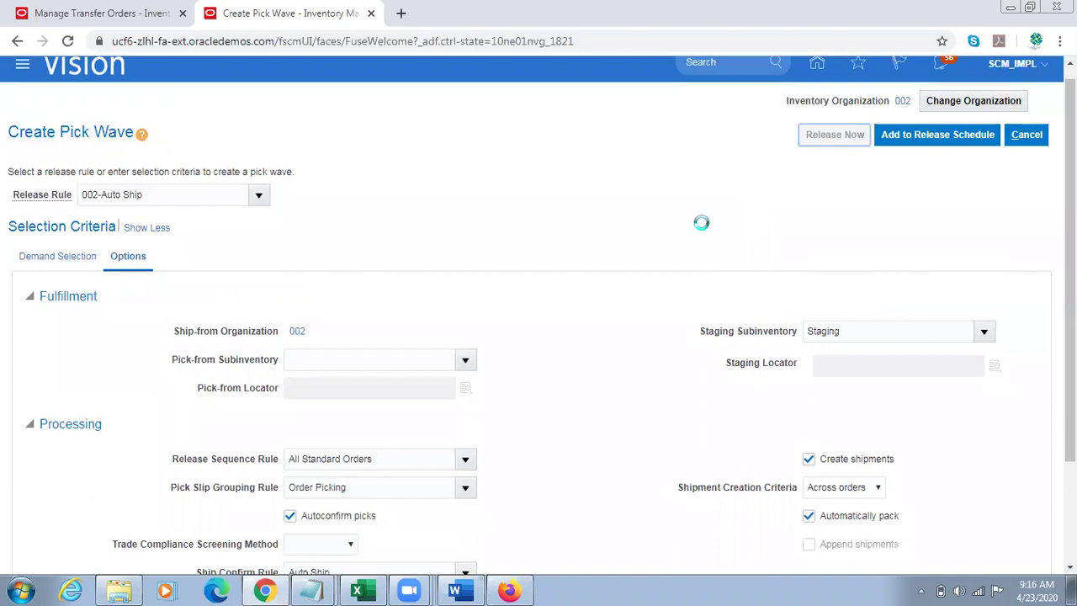
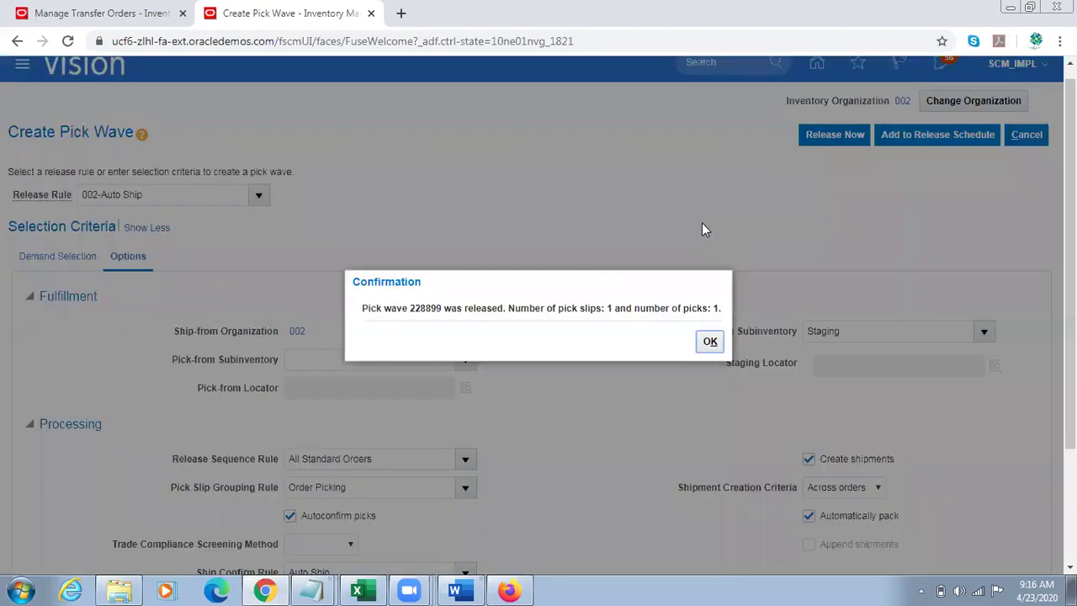
Step: Acknowledge the pick wave 228899 release confirmation and open Scheduled Processes
left_click(709, 340)
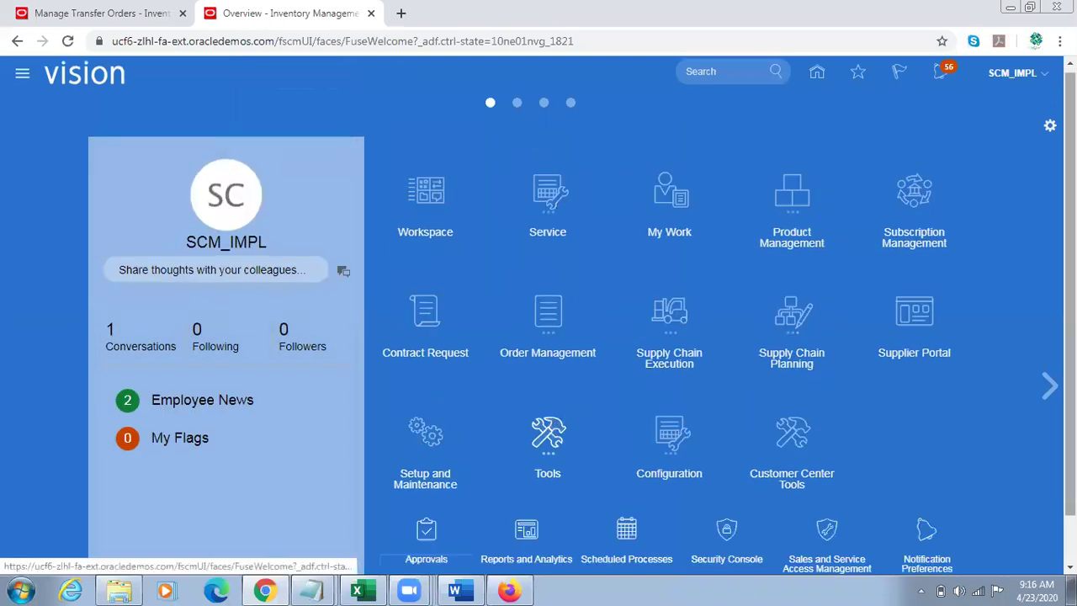
scroll(736, 463, "down", 1)
left_click(621, 478)
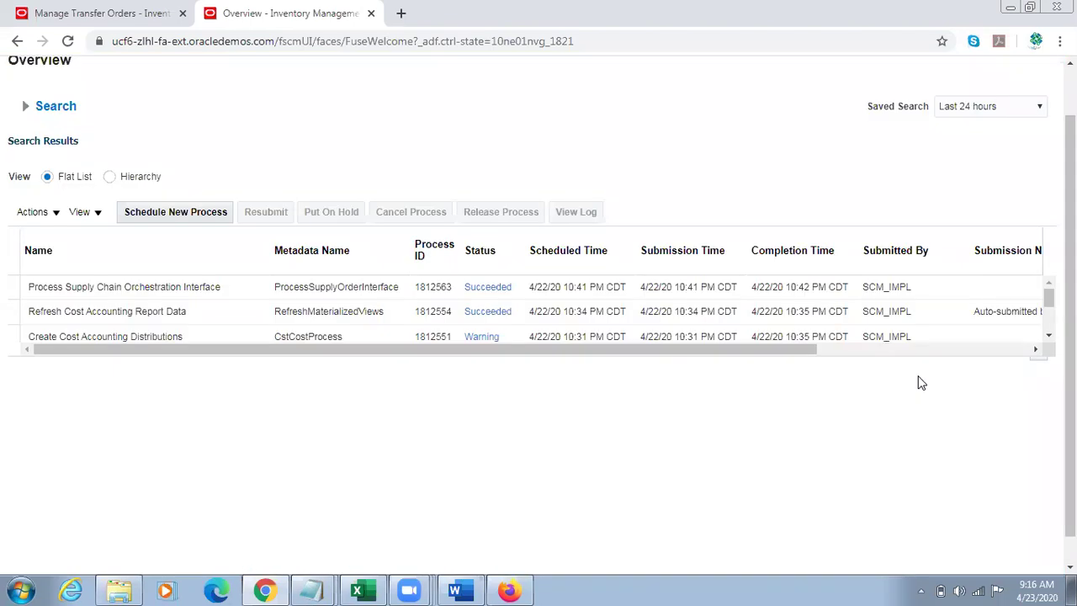
Step: Refresh the scheduled processes list repeatedly until the shipping jobs appear and progress
left_click(622, 215)
left_click(619, 215)
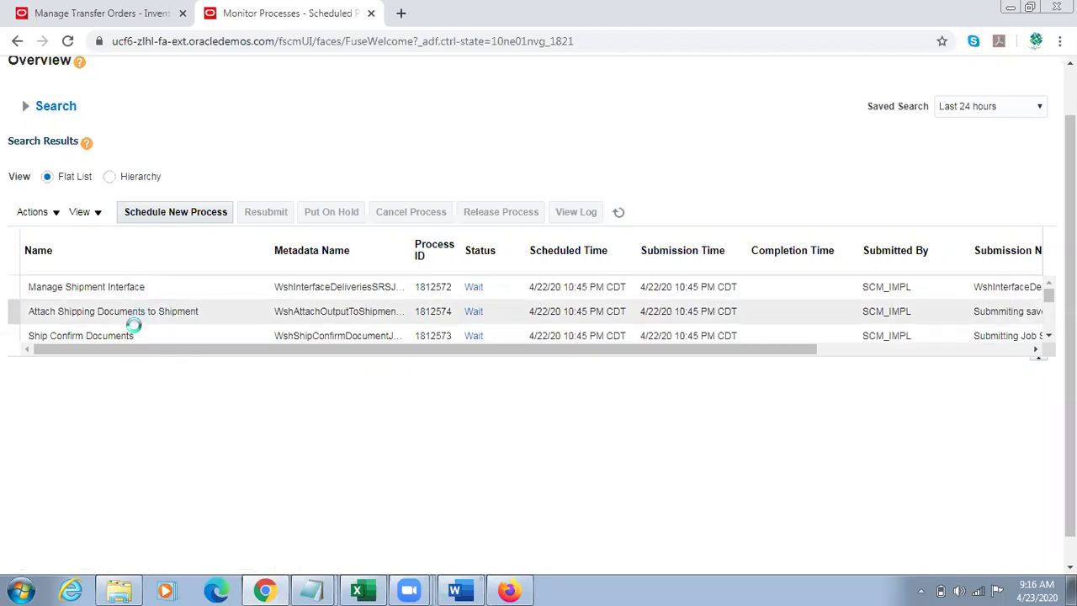
left_click(619, 213)
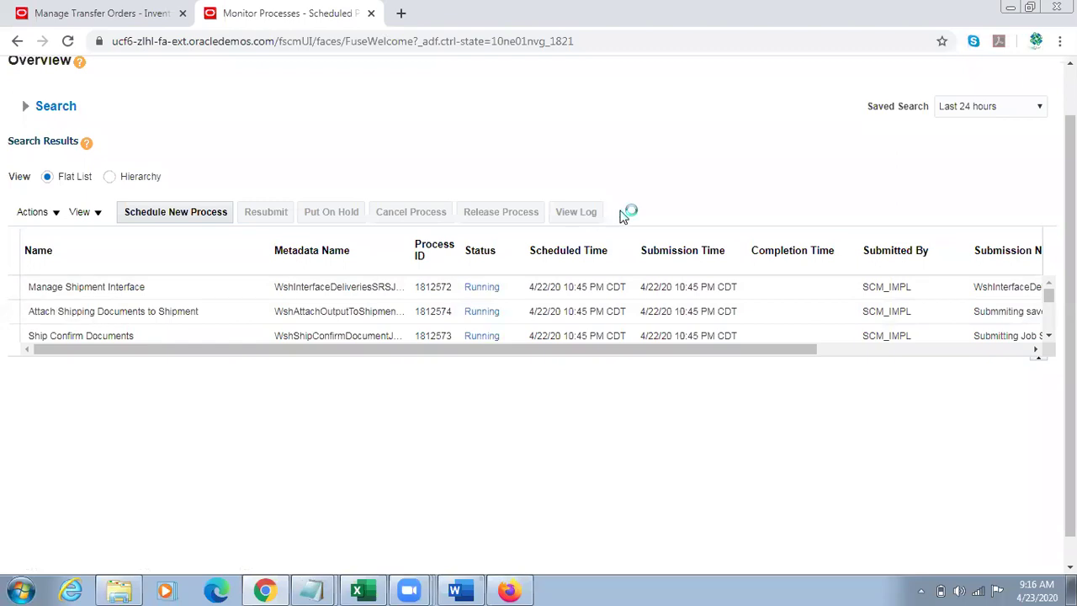
left_click(623, 214)
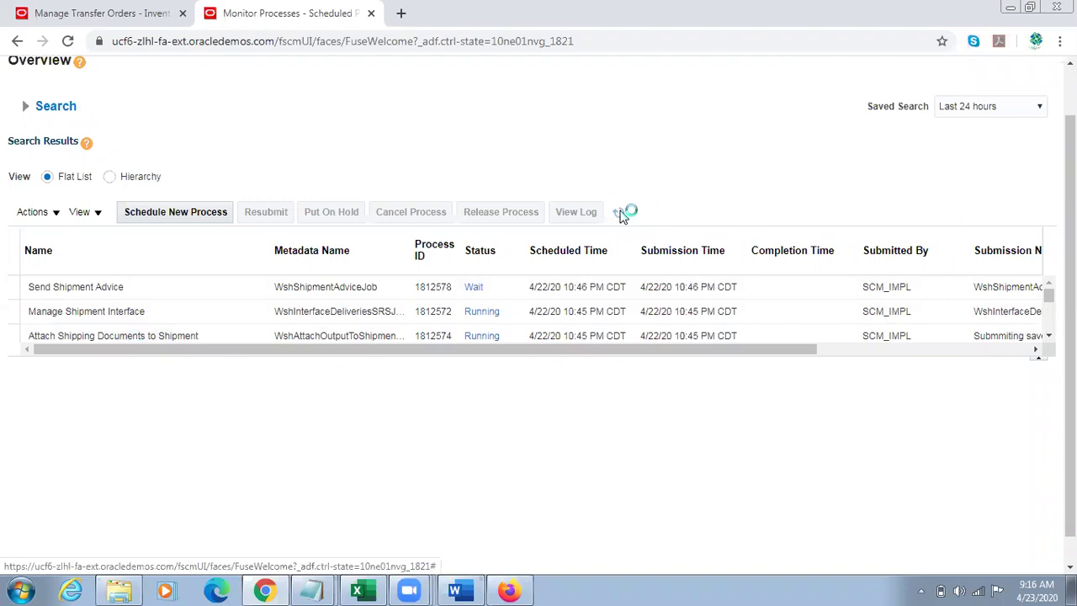
left_click(622, 214)
left_click(622, 214)
left_click(622, 213)
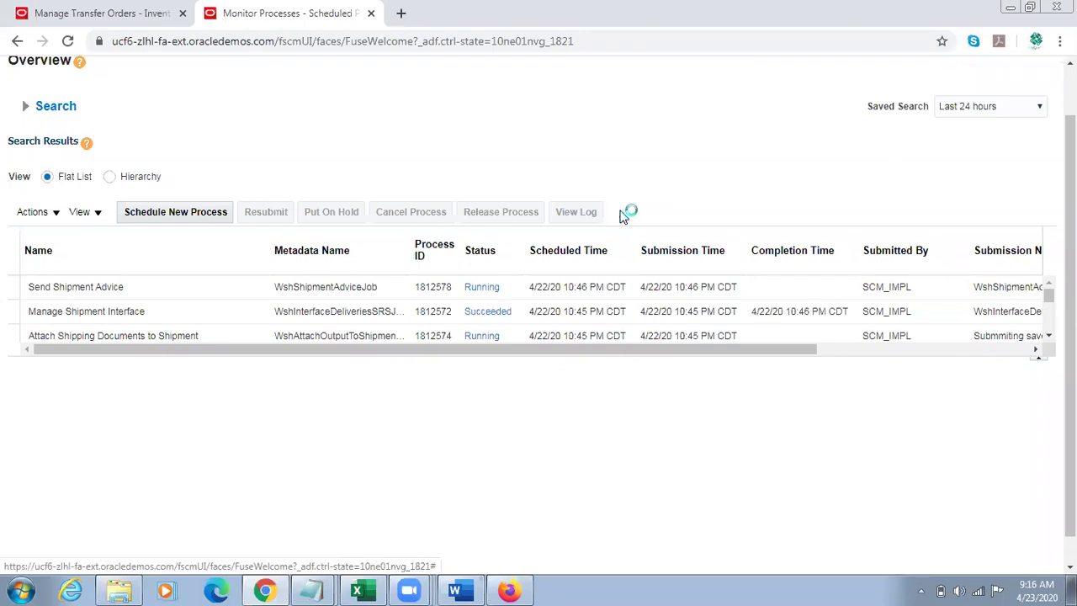
left_click(623, 214)
left_click(623, 214)
Step: Enlarge the results table and refresh until Ship Confirm, Pick Release and Packing Slip succeed
left_click_drag(857, 370, 851, 468)
left_click(621, 212)
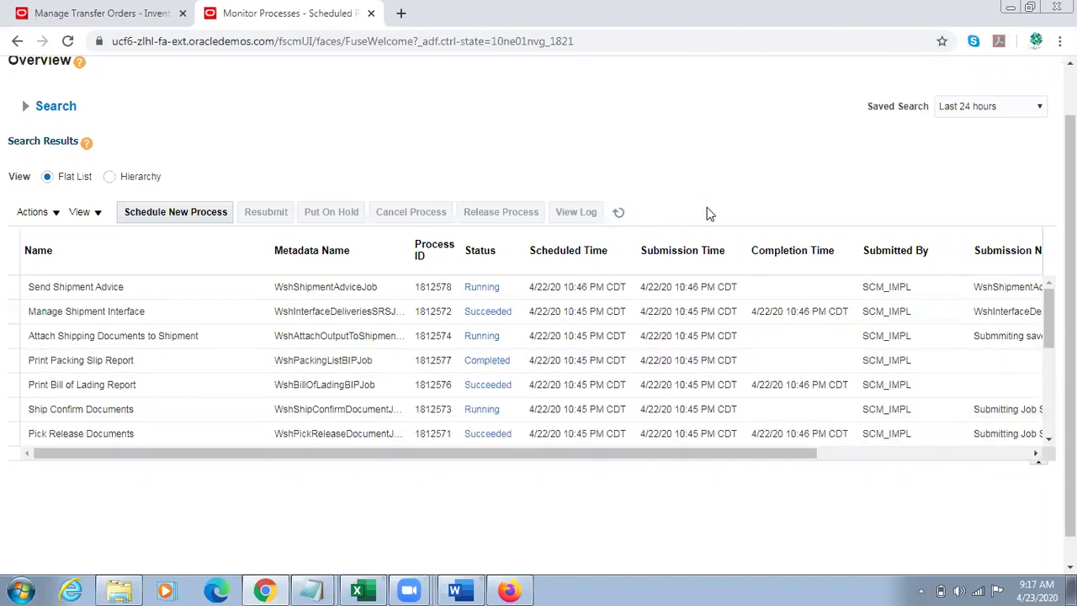
left_click(620, 212)
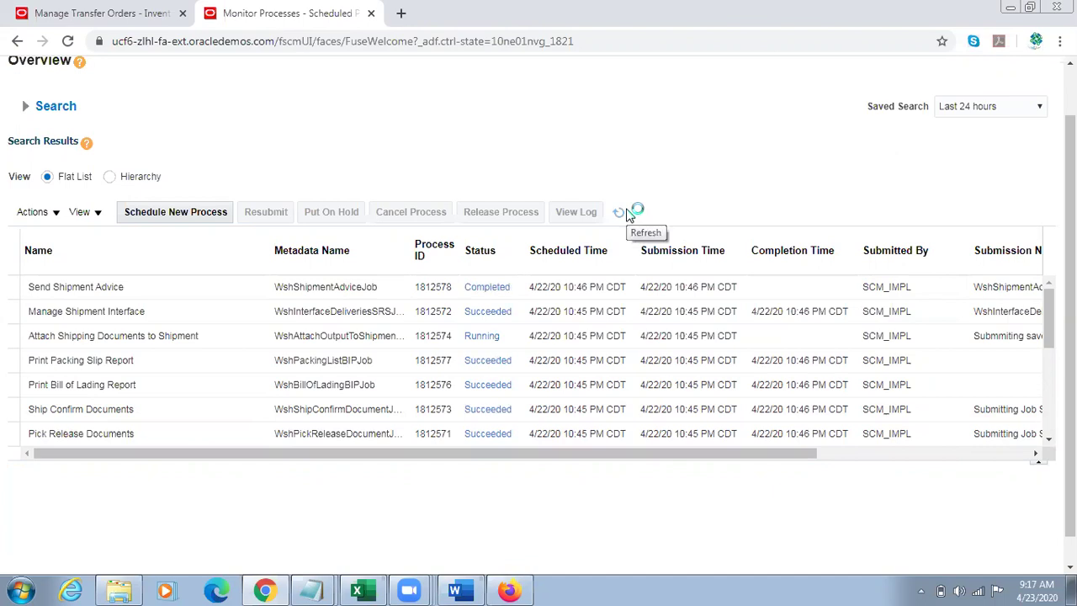
left_click(620, 212)
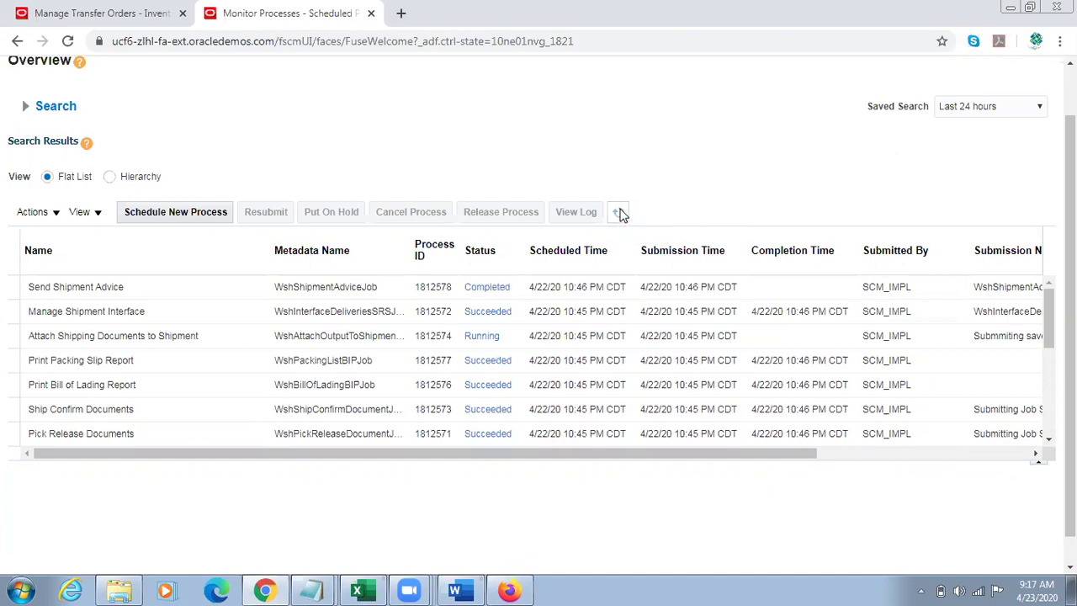
Step: Check transfer order 131047's Interfaced to Shipping status, then leave it without saving
left_click(149, 10)
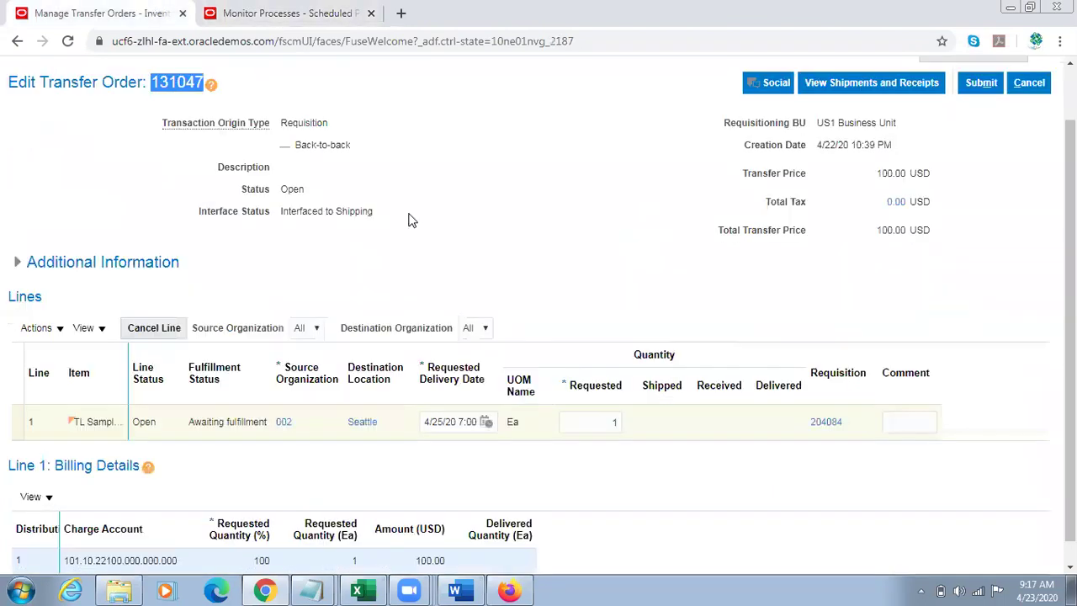
triple_click(328, 211)
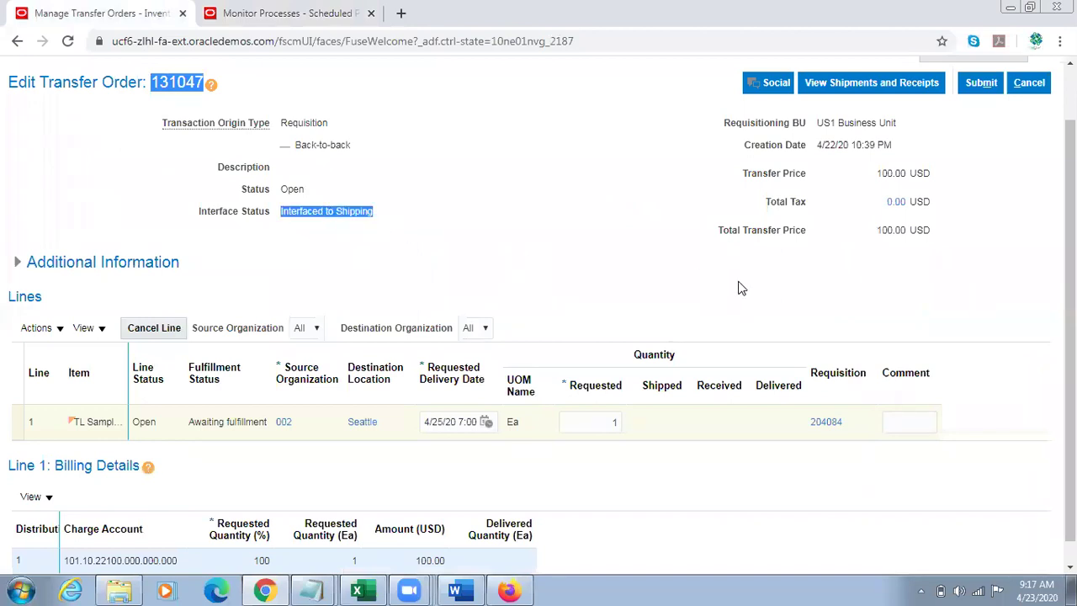
scroll(1048, 97, "up", 2)
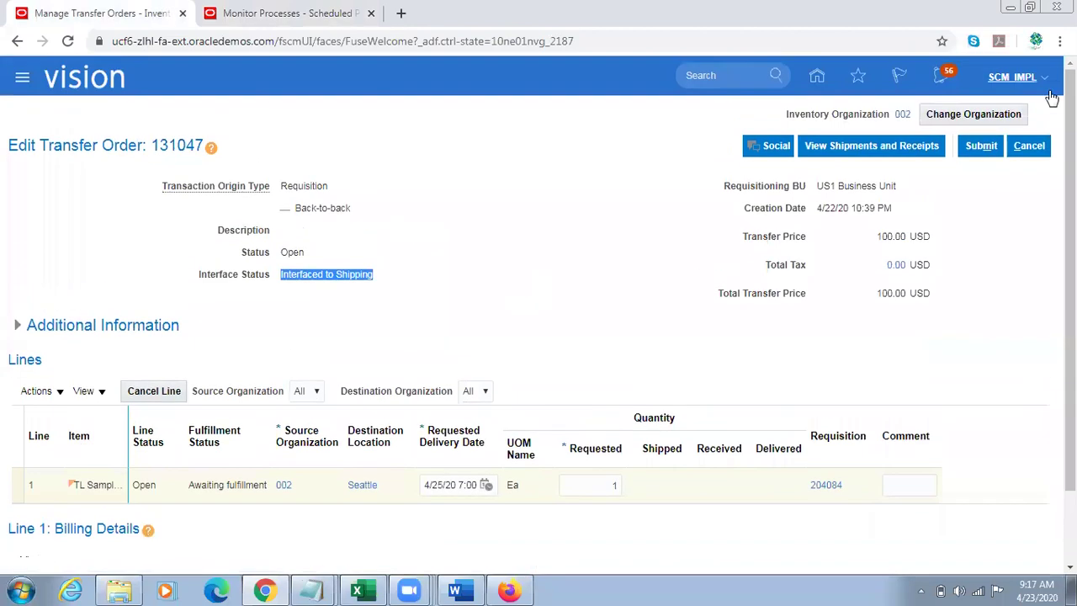
left_click(1029, 148)
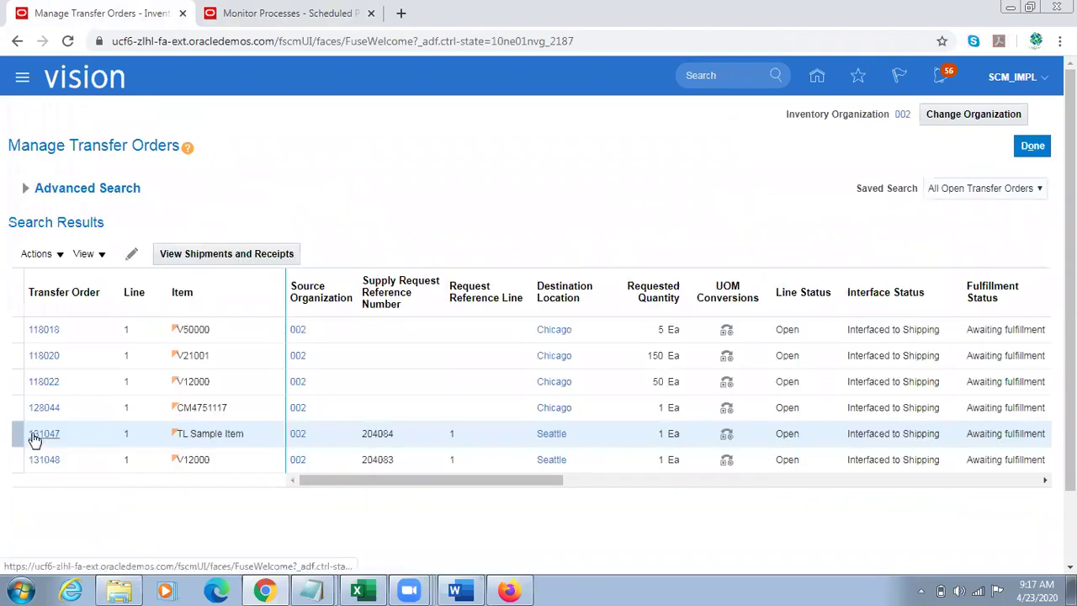
Step: Reopen transfer order 131047 and confirm line 1 is Shipped with quantity 1, received still empty
left_click(34, 434)
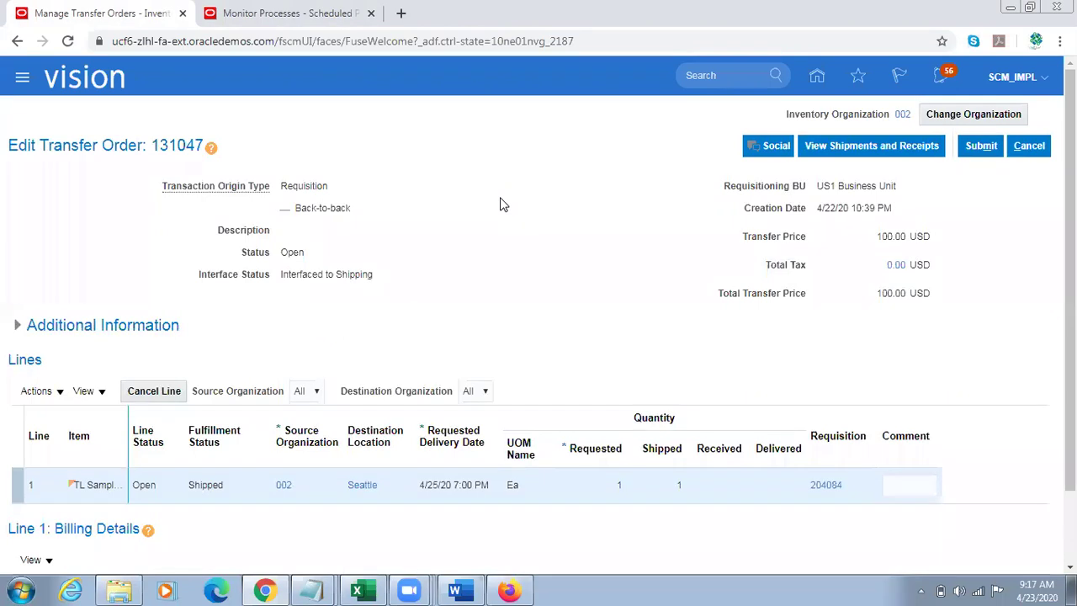
scroll(983, 316, "down", 1)
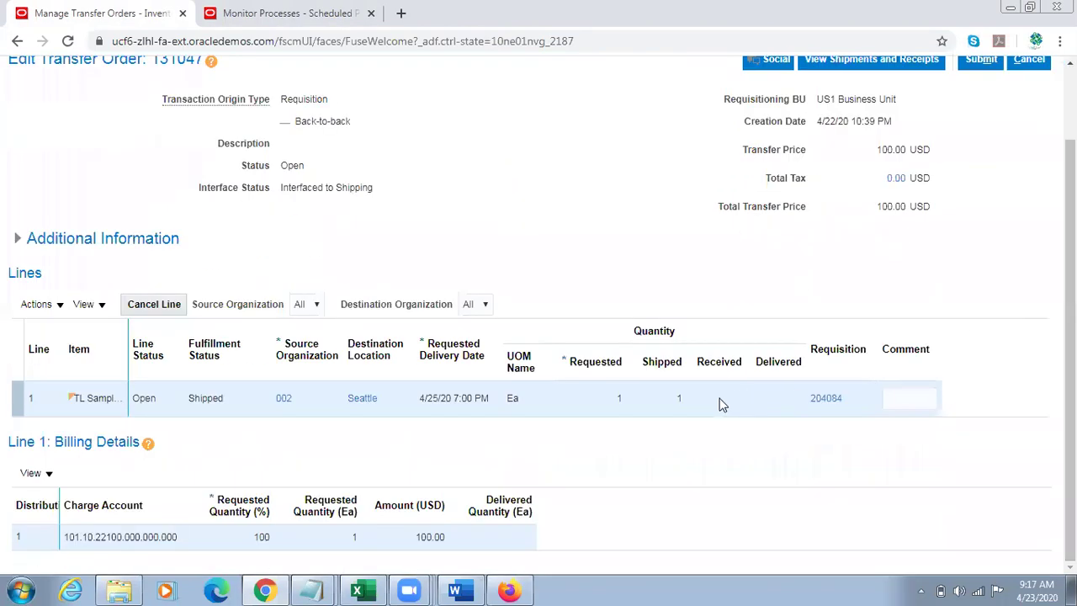
left_click(679, 397)
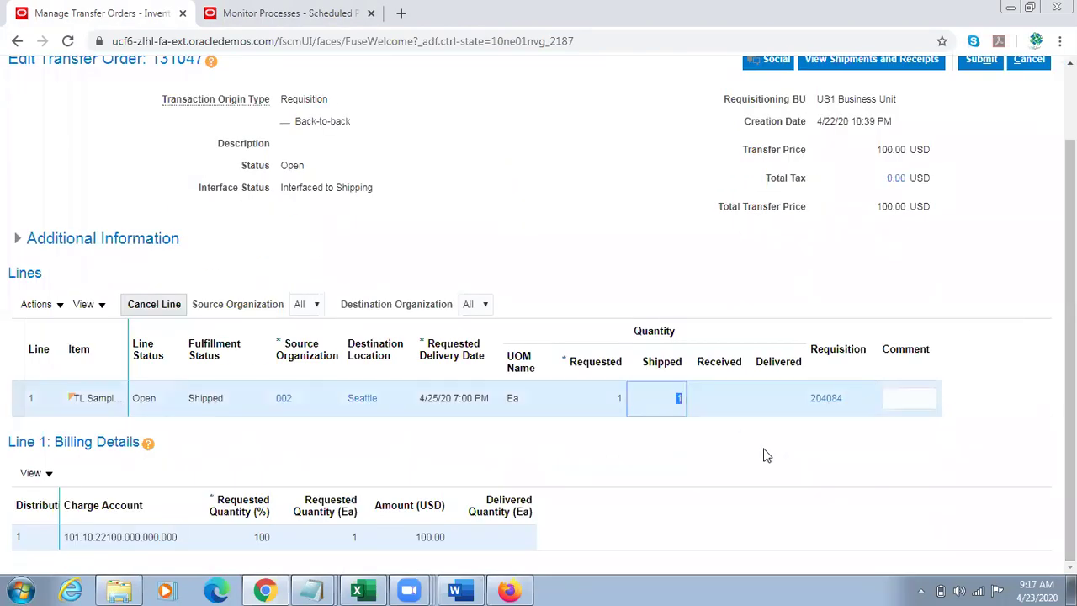
left_click(620, 398)
left_click(678, 400)
left_click(722, 363)
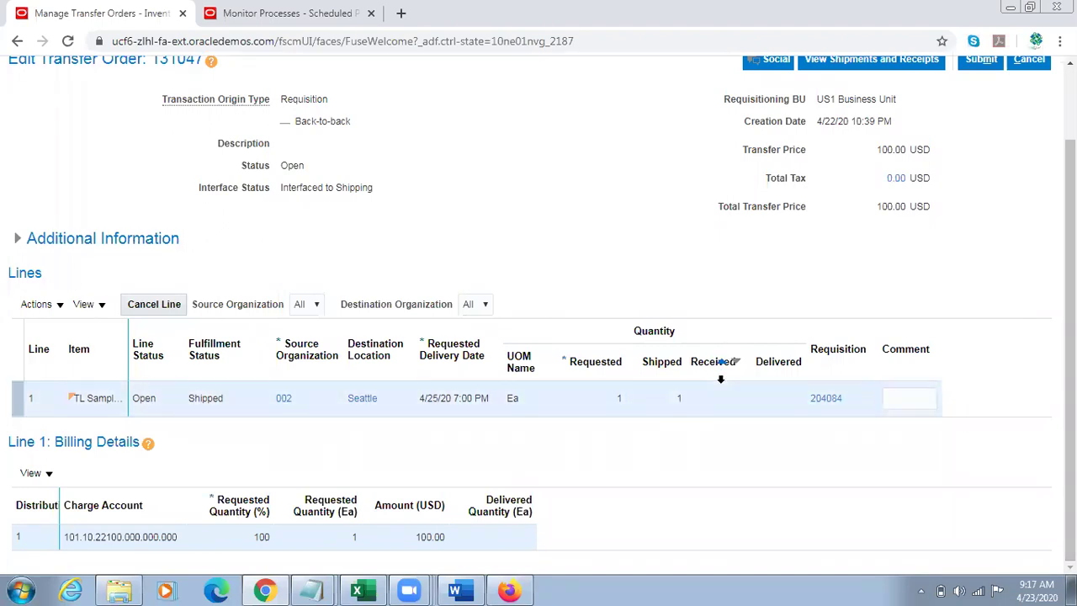
double_click(211, 397)
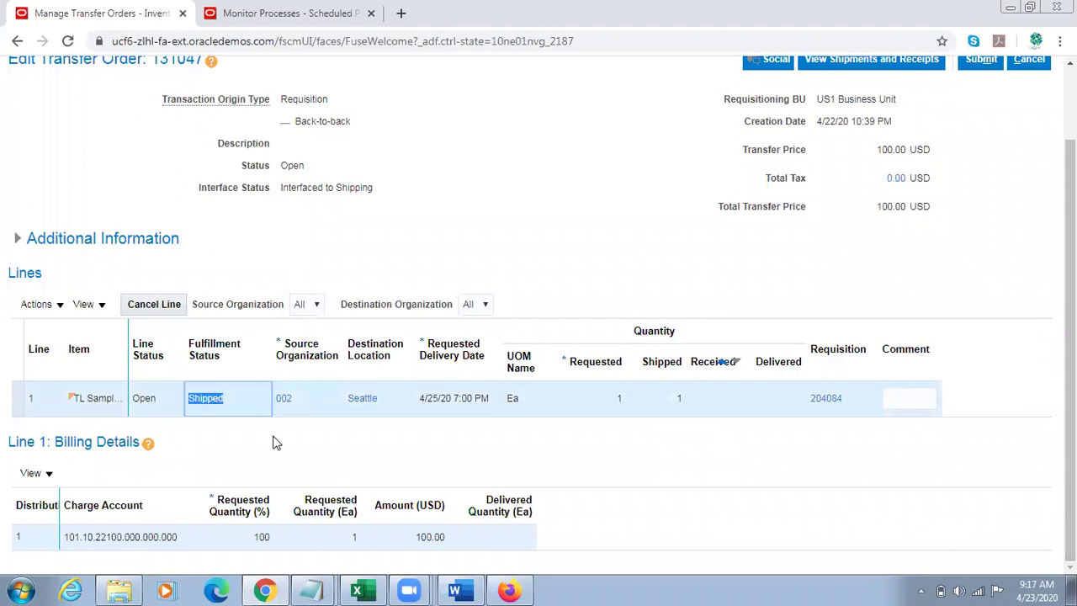
left_click(286, 13)
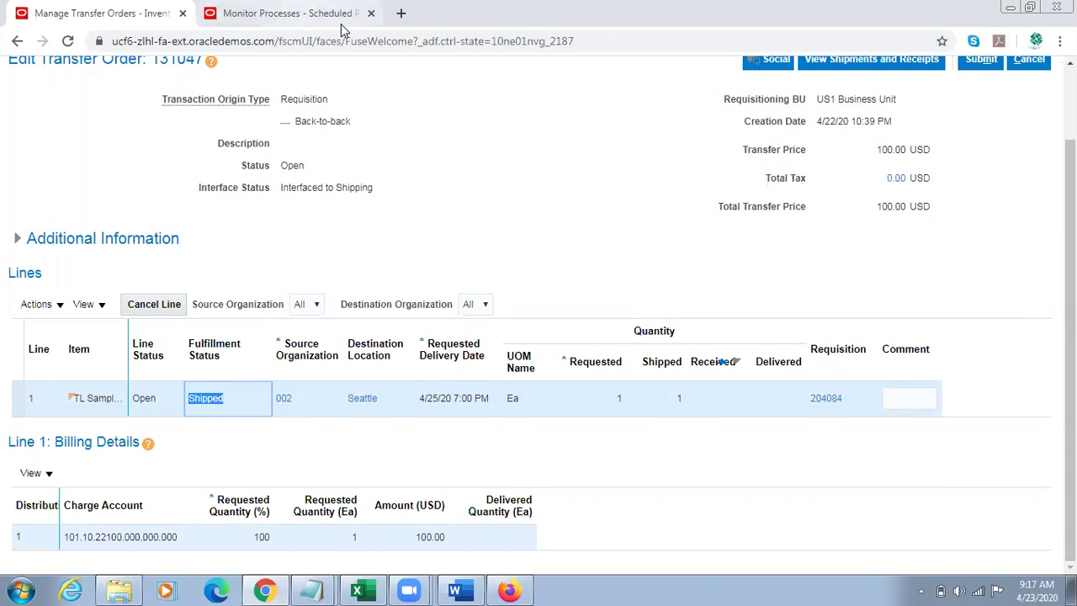
scroll(790, 210, "up", 1)
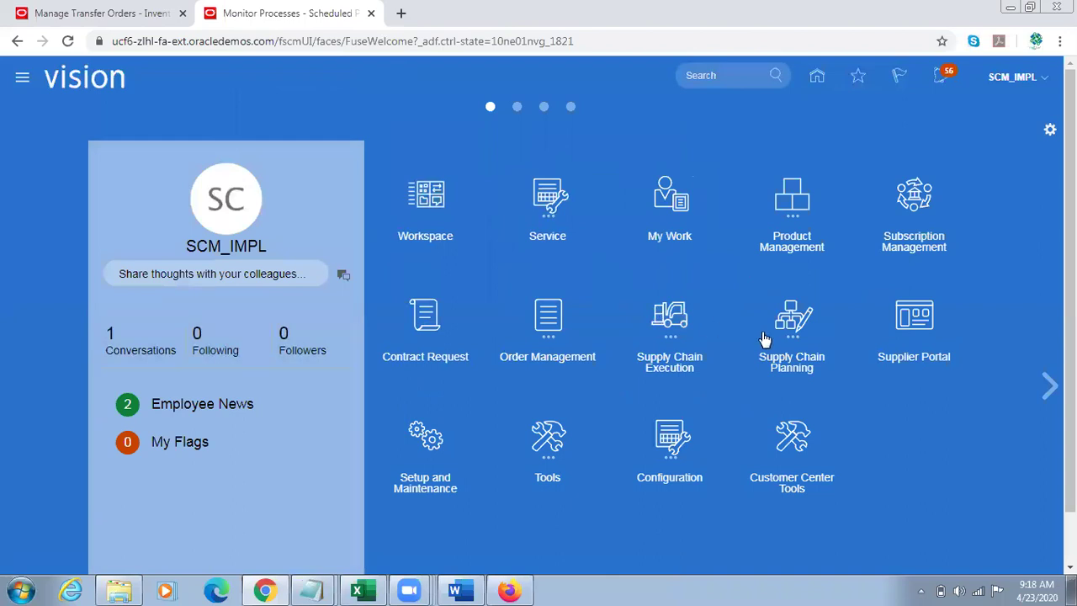
Step: Open Inventory Management and go to Receive Expected Shipments under the receipt tasks
left_click(699, 334)
left_click(828, 418)
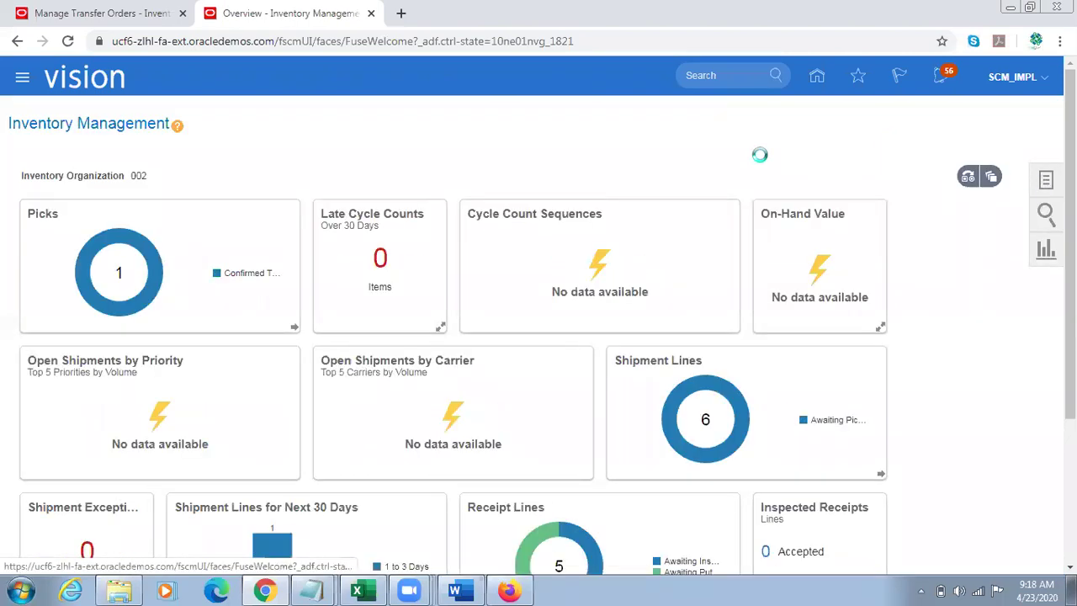
left_click(1001, 113)
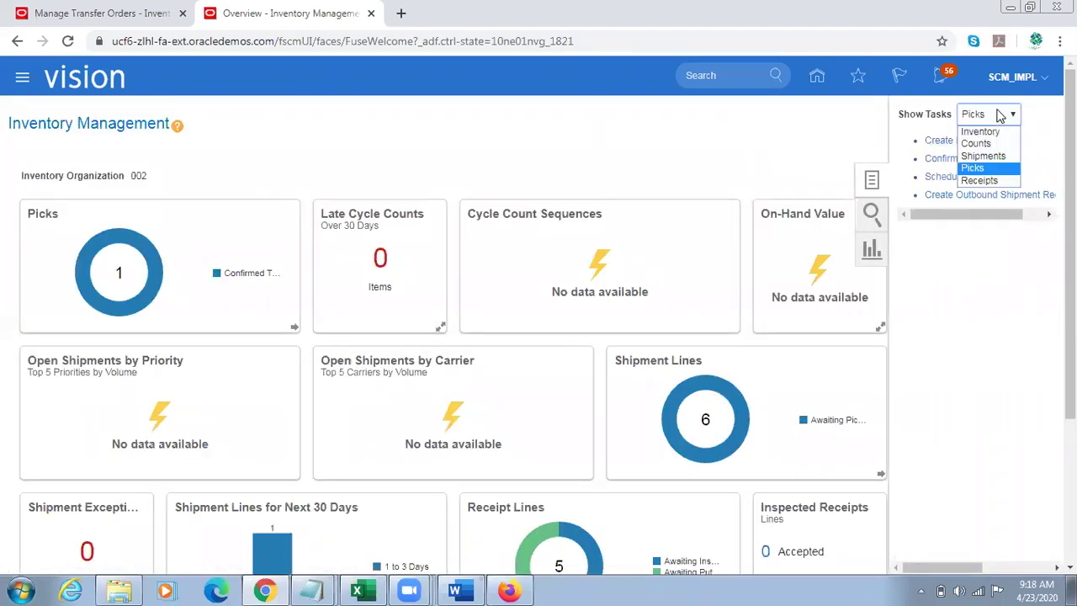
left_click(995, 181)
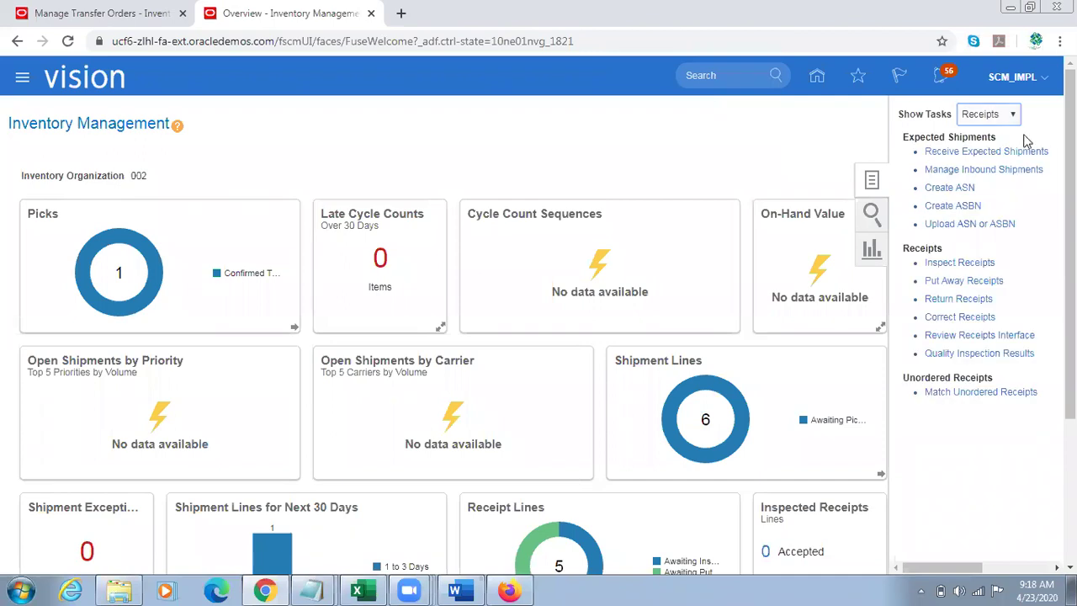
left_click(975, 153)
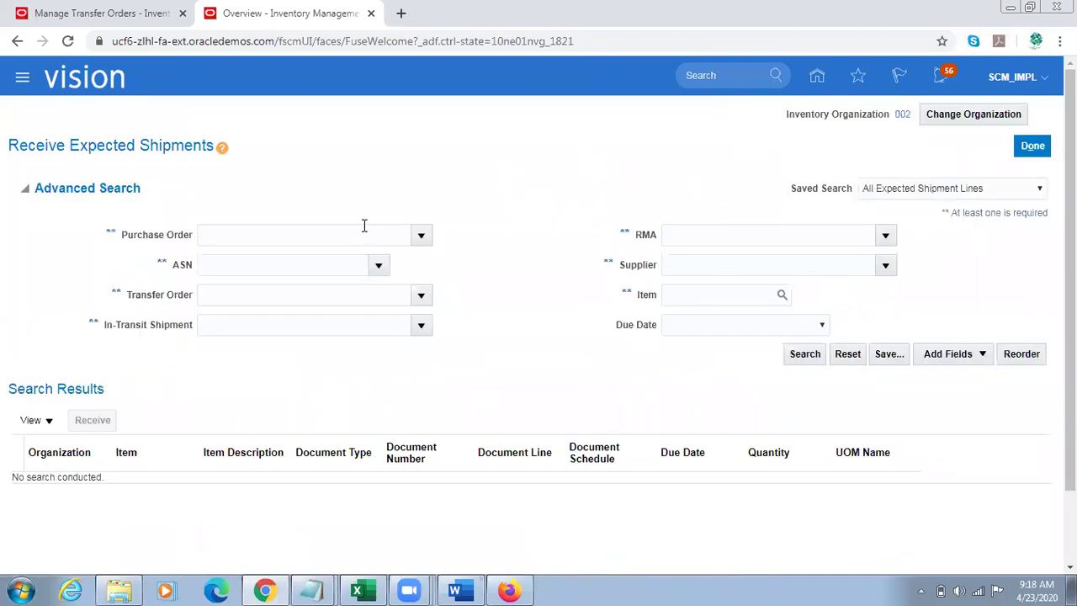
Step: Change the inventory organization from 002 to 001
left_click(956, 118)
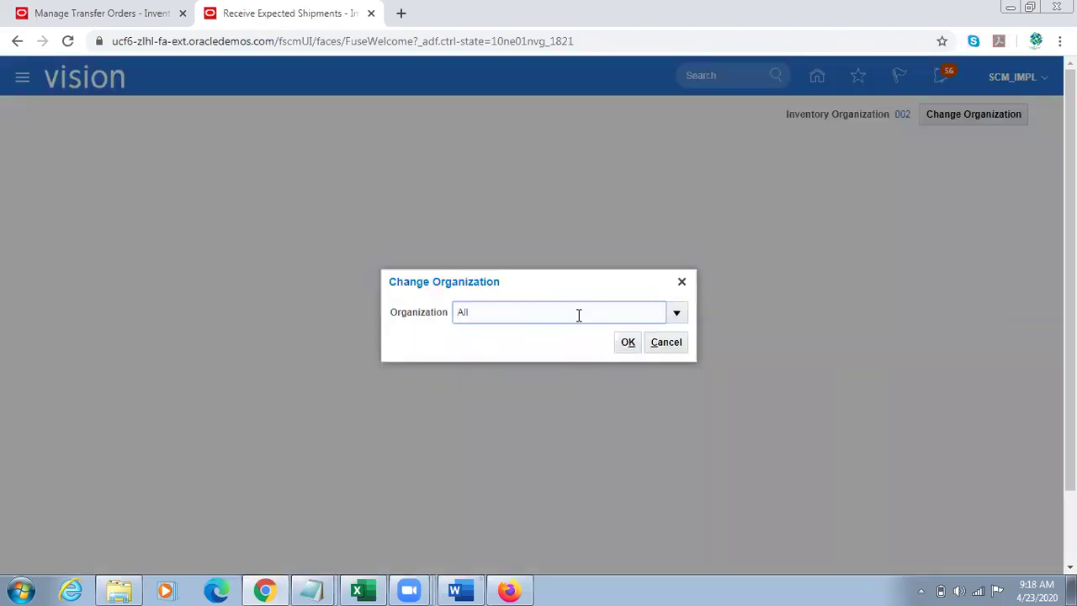
double_click(547, 315)
left_click(679, 312)
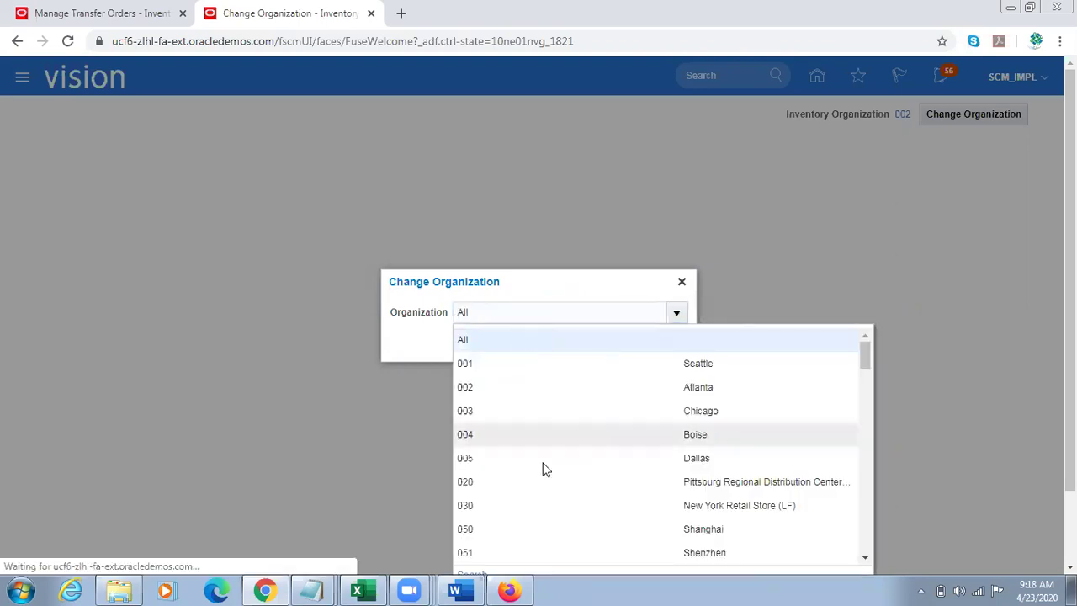
left_click(490, 354)
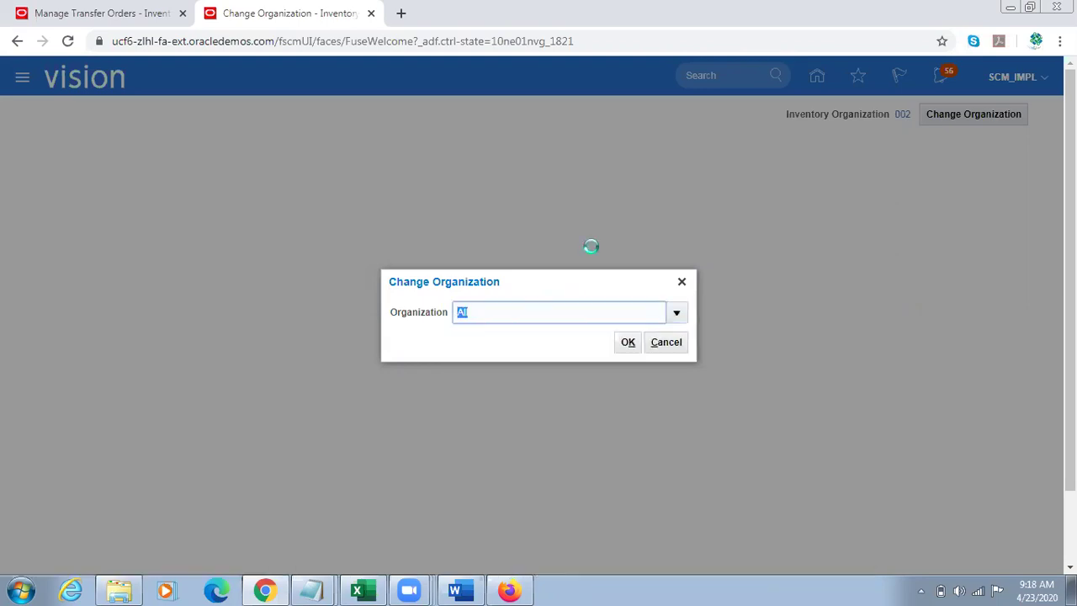
left_click(624, 347)
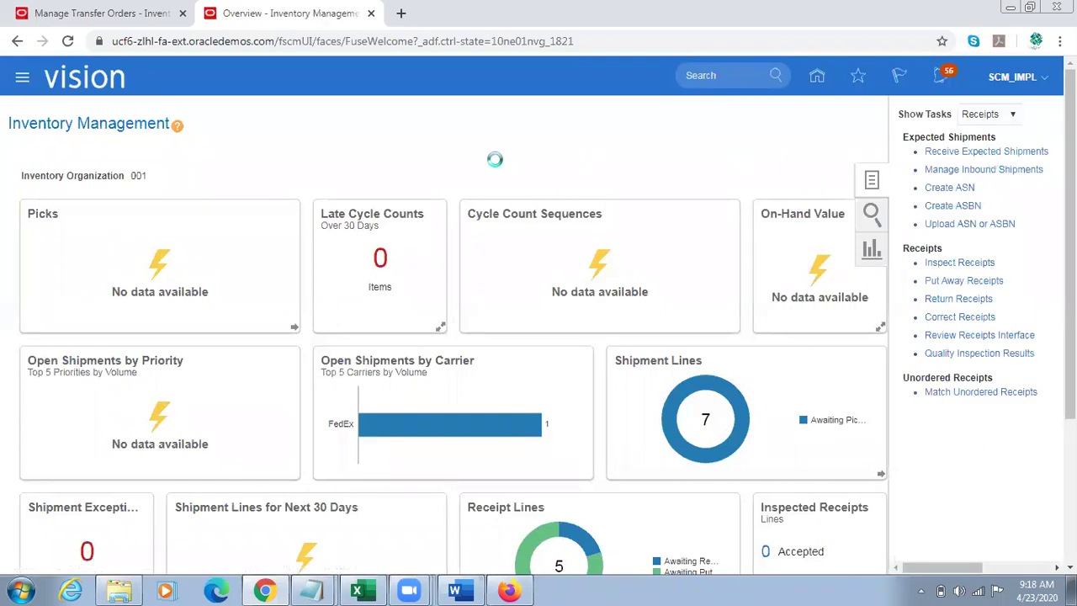
Step: Search expected shipments for transfer order 131047
left_click(272, 234)
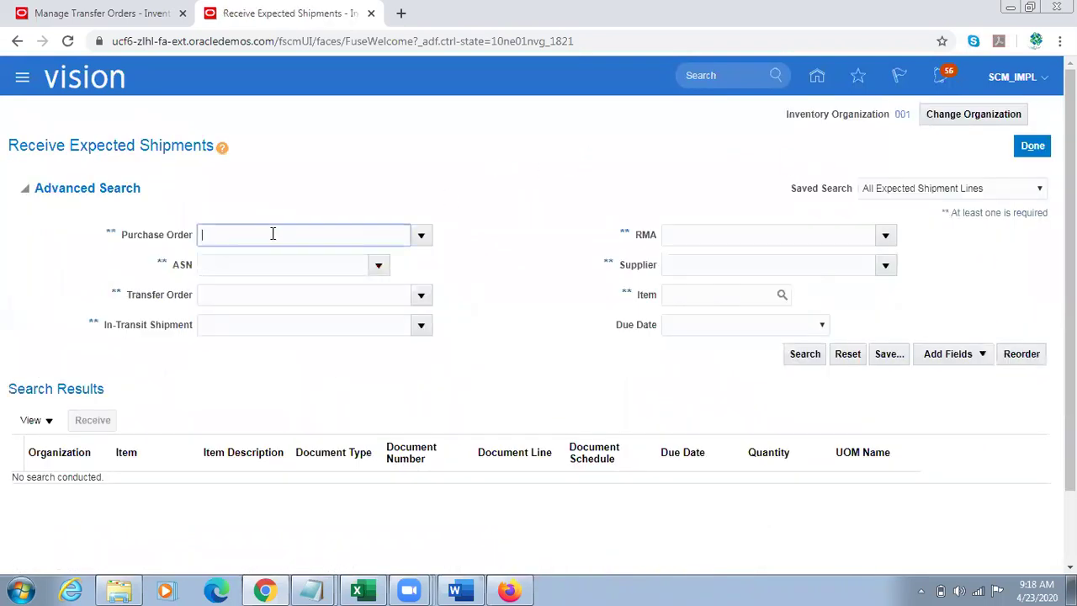
left_click(295, 296)
type("131047")
key("Tab")
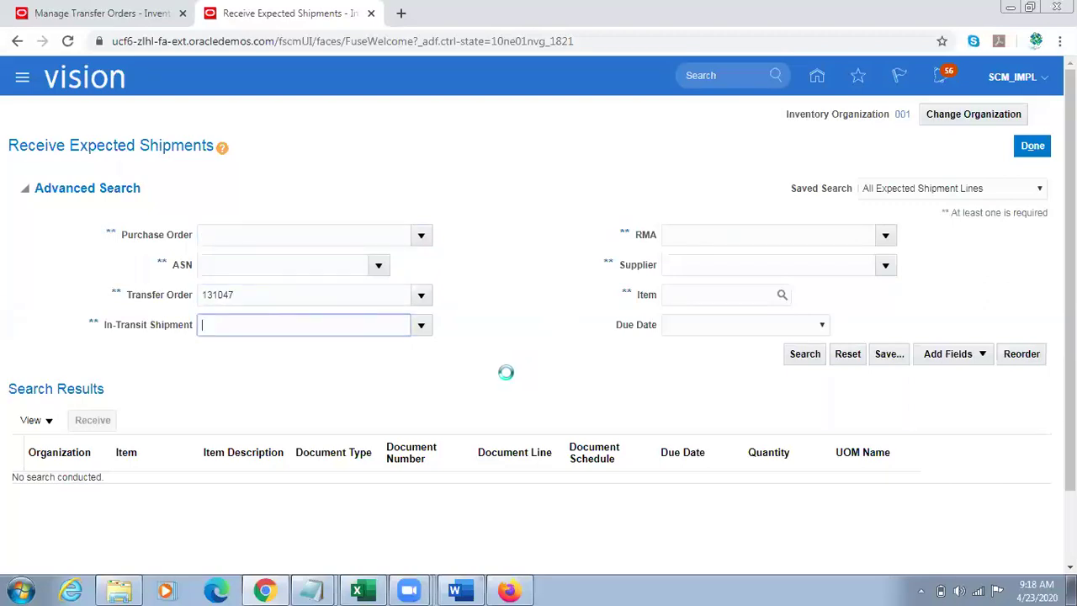
left_click_drag(141, 236, 203, 262)
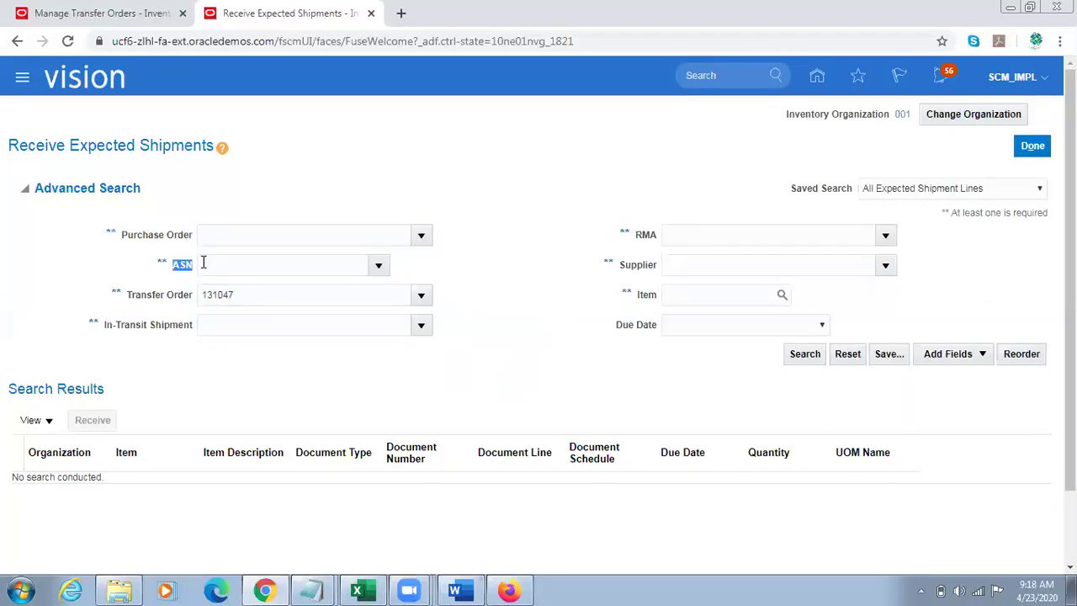
left_click_drag(122, 295, 182, 294)
left_click_drag(628, 235, 637, 240)
left_click(804, 354)
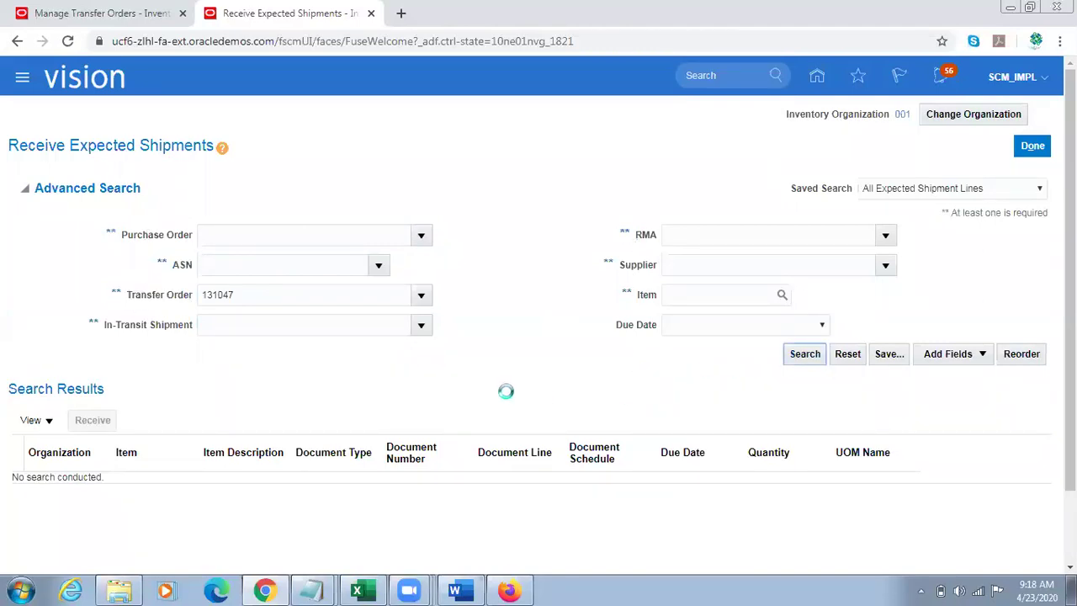
Step: Receive the TL Sample Item shipment line with quantity 1
left_click(66, 322)
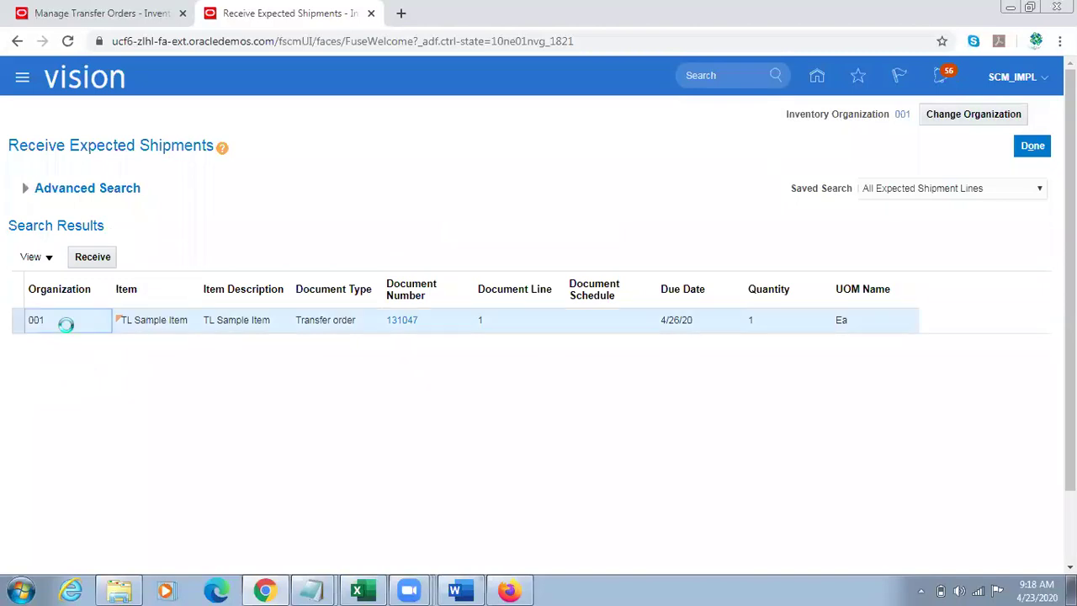
left_click(93, 257)
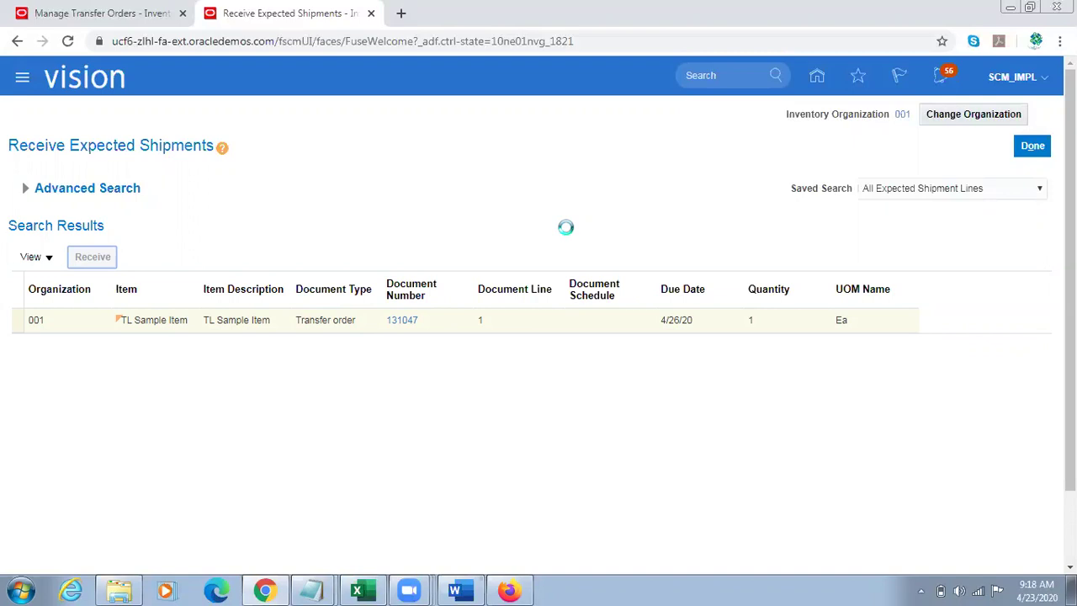
left_click(309, 268)
type("1")
key("Tab")
left_click(527, 326)
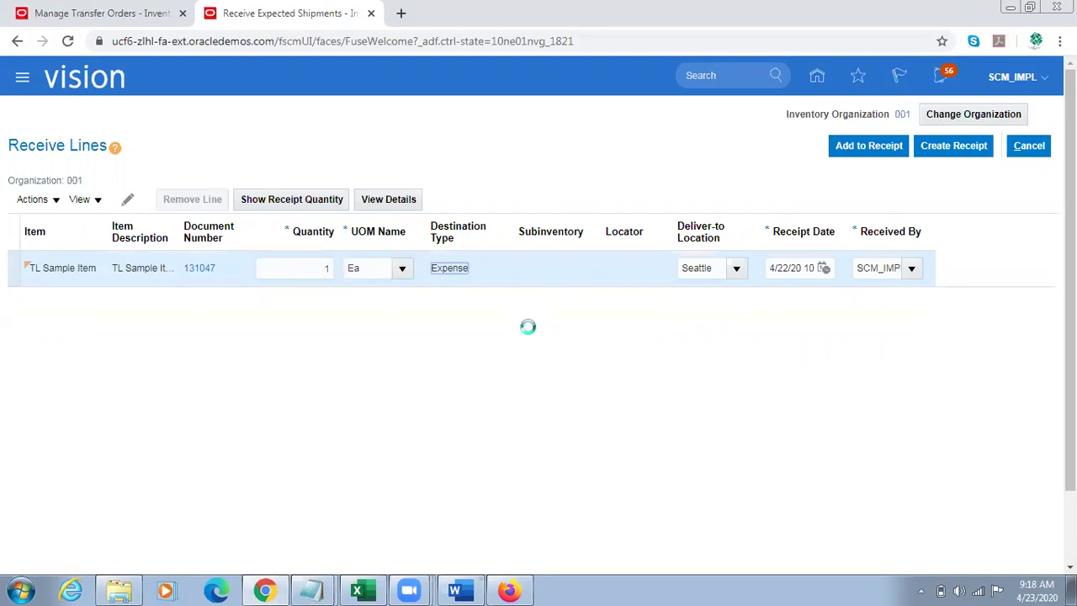
Step: Create and submit receipt 51474 for the TL Sample Item line, then finish with Done
left_click(946, 150)
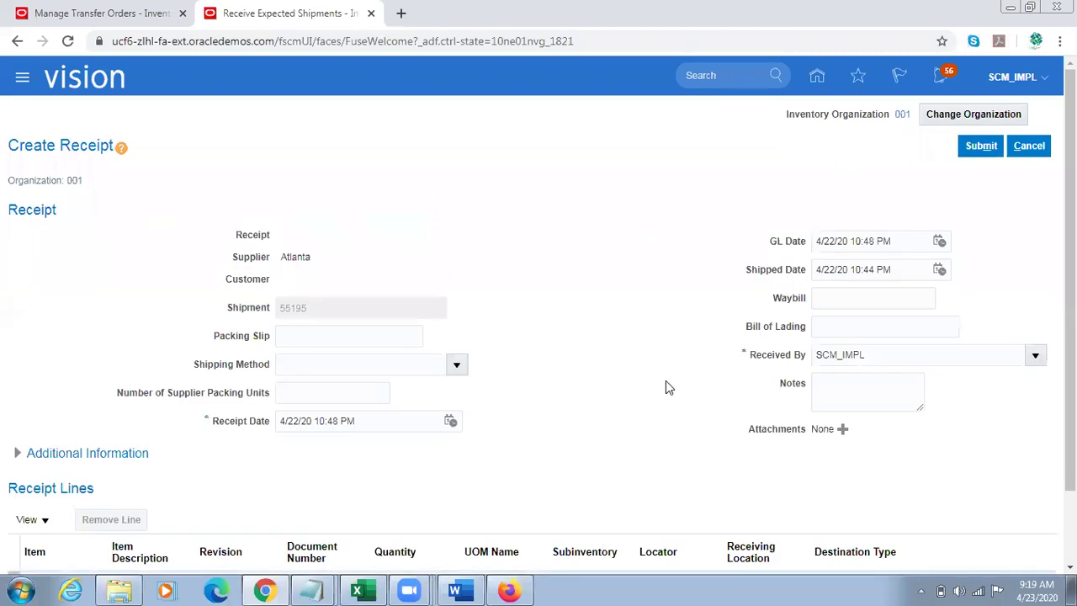
left_click_drag(1069, 404, 1069, 475)
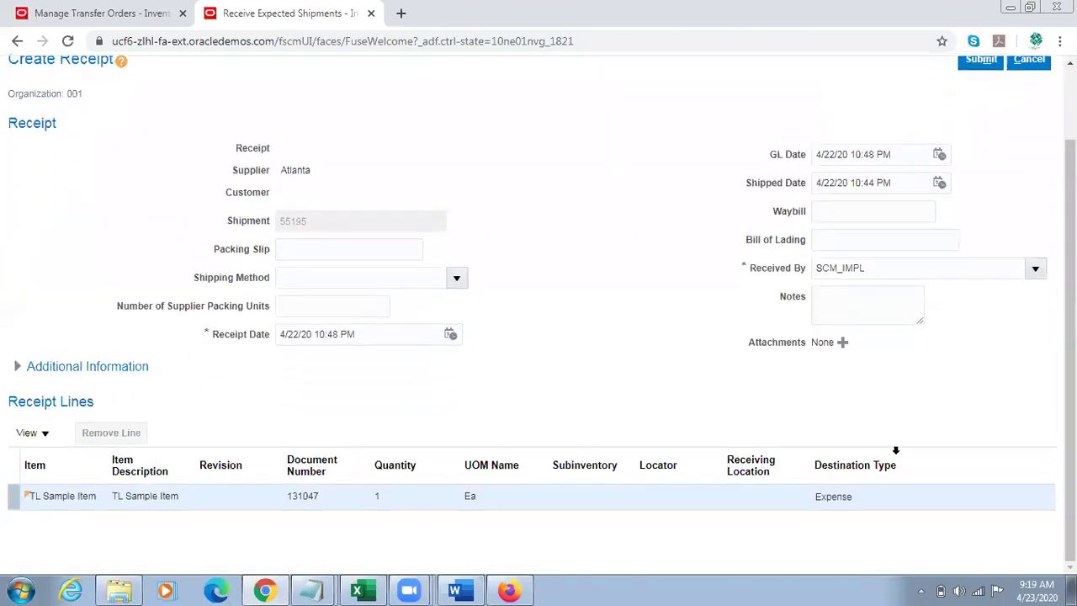
left_click(846, 495)
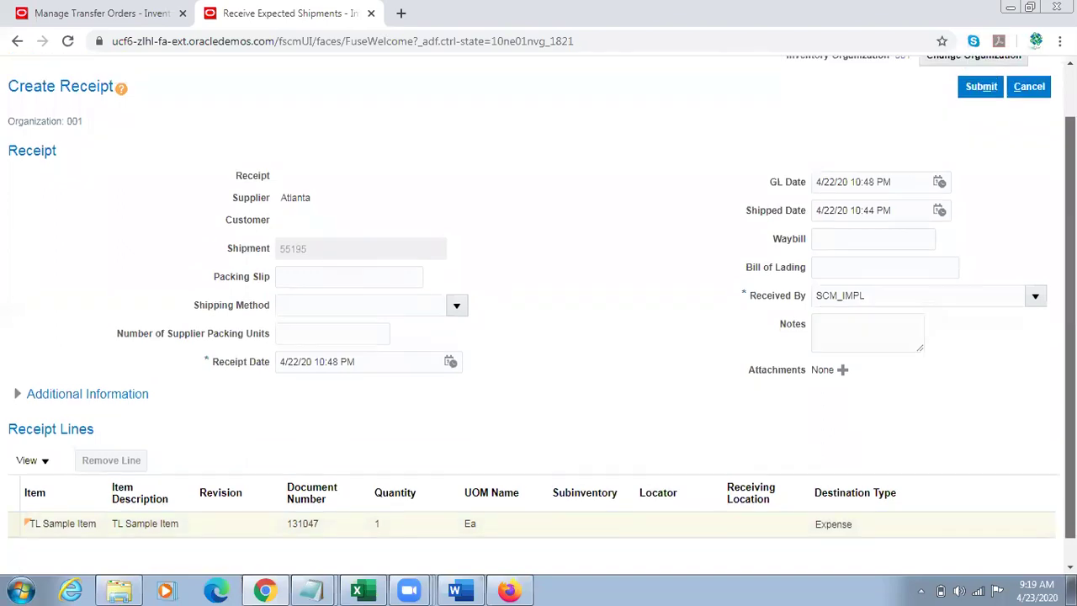
scroll(995, 252, "up", 1)
left_click(983, 145)
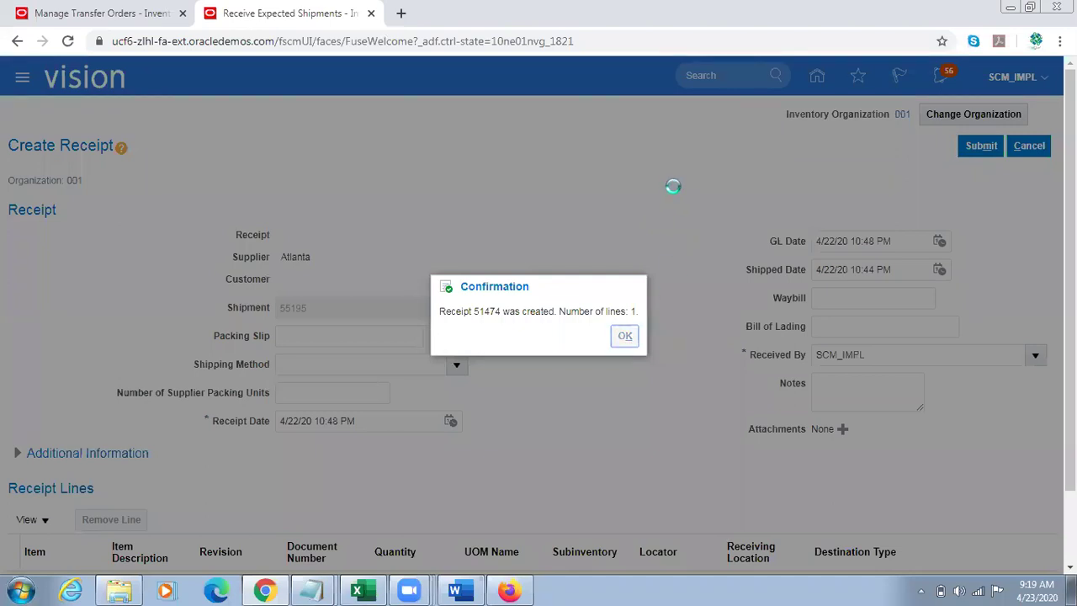
key("Return")
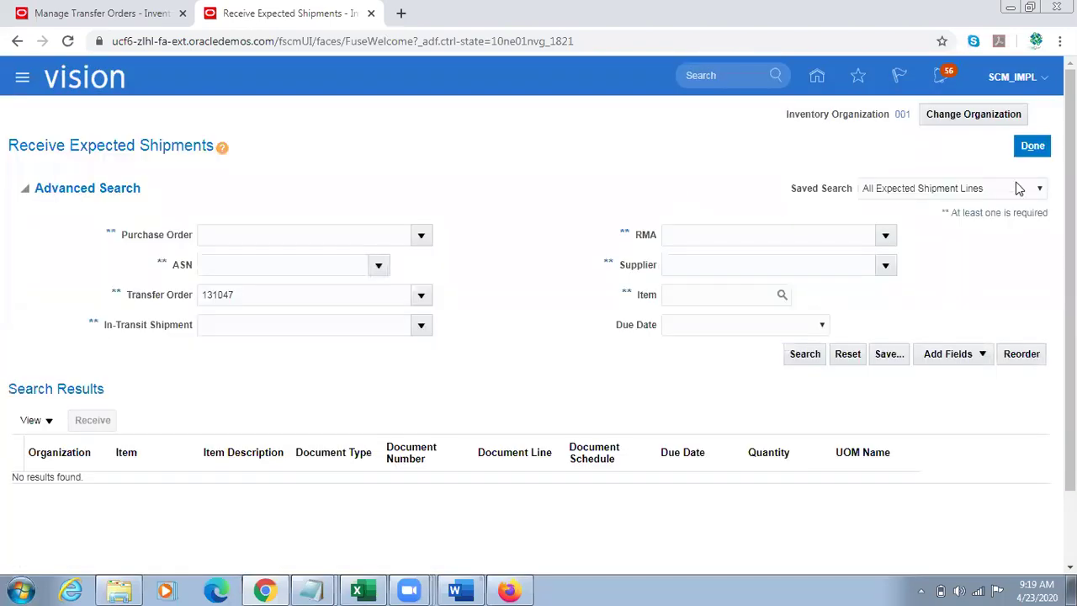
left_click(1032, 145)
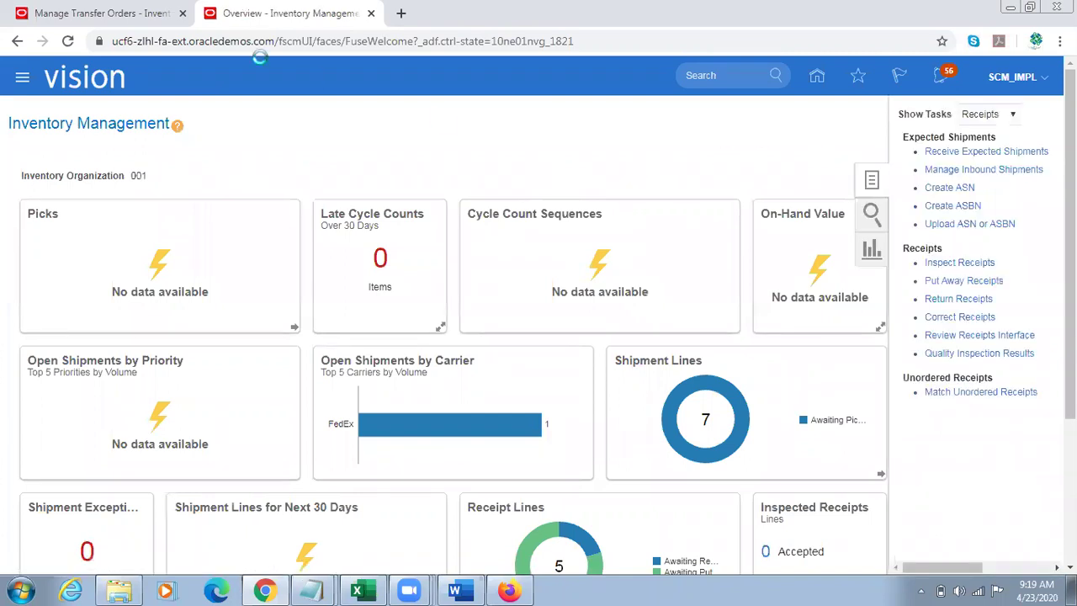
Step: Reopen transfer order 131047 and confirm it is Closed, line 1 shipped, received and delivered
left_click(116, 12)
scroll(1041, 185, "up", 2)
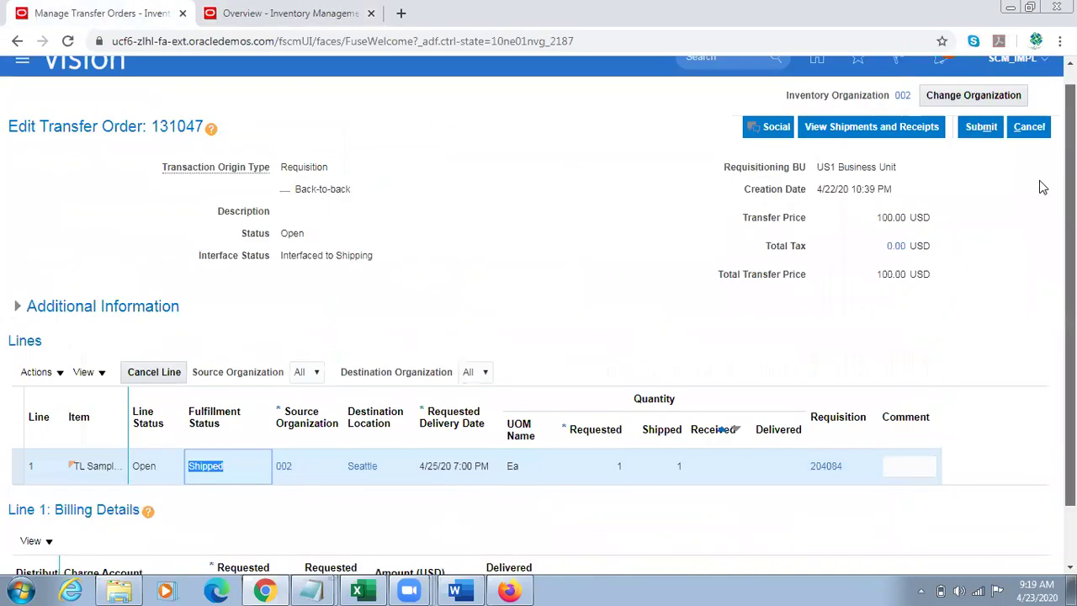
left_click(1031, 153)
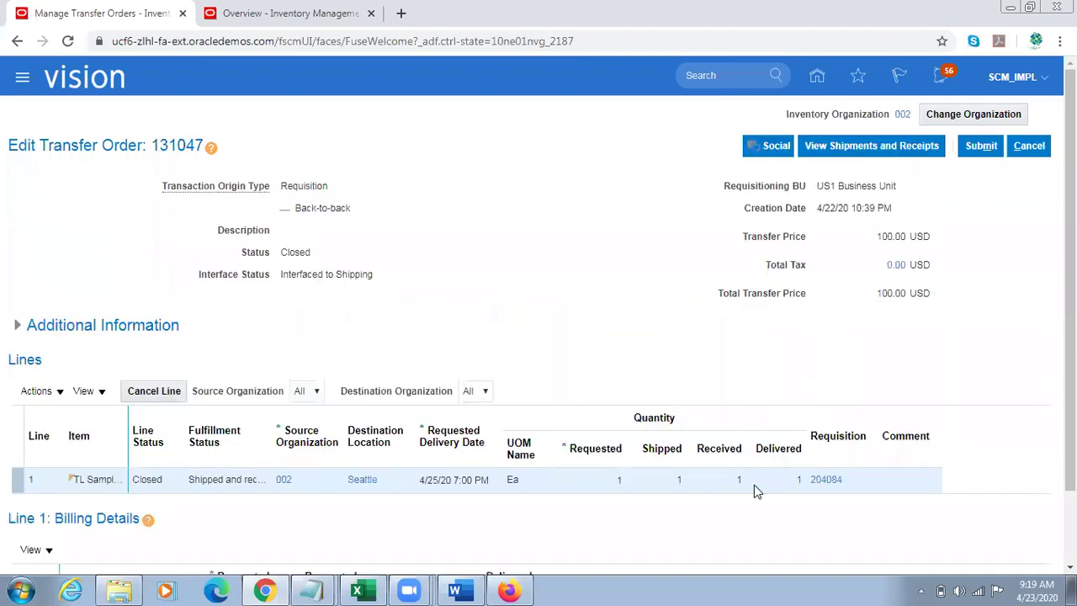
left_click(740, 478)
left_click(798, 478)
scroll(798, 478, "down", 1)
scroll(798, 423, "down", 1)
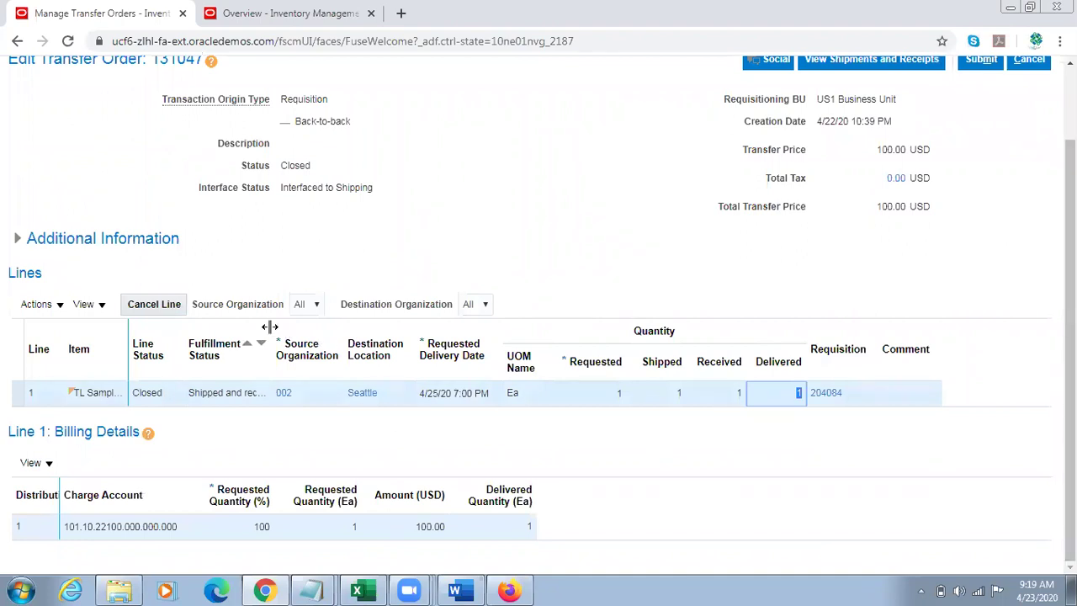
left_click_drag(269, 326, 328, 326)
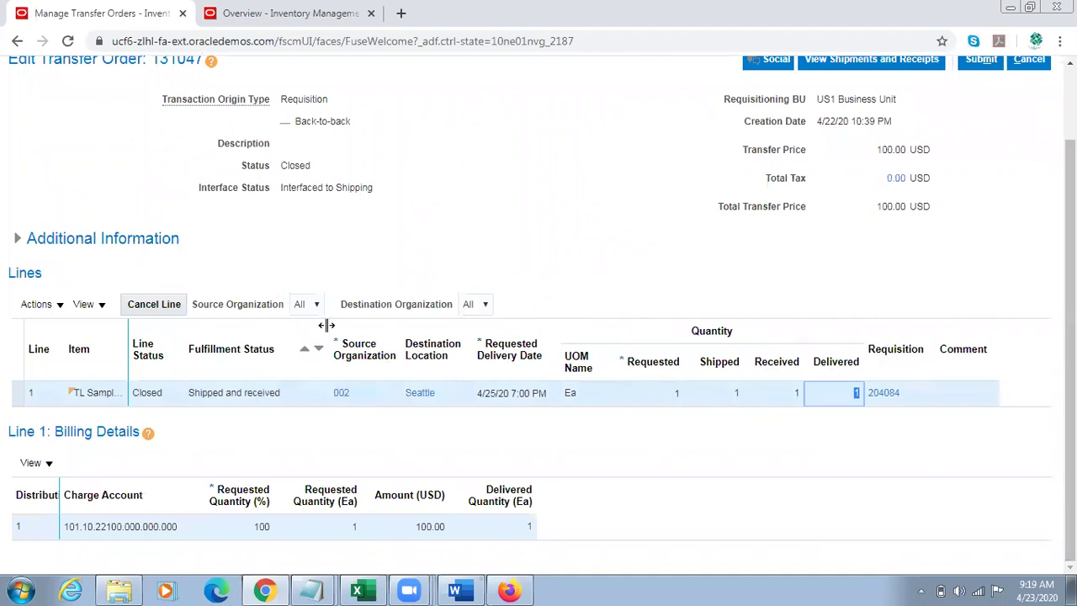
left_click(247, 391)
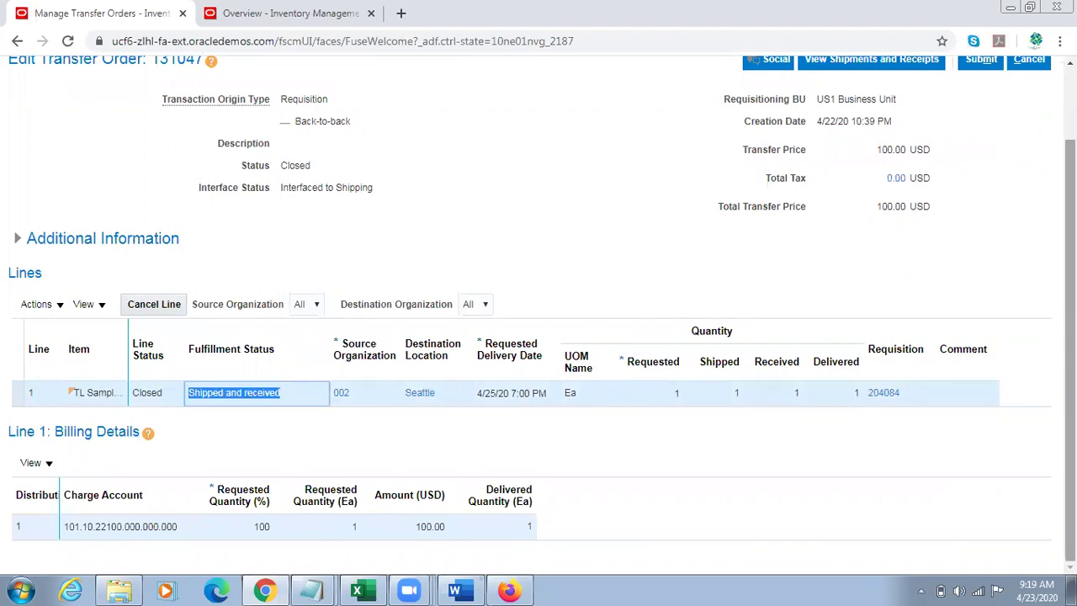
scroll(716, 413, "up", 2)
Step: Review the order's shipments and receipts, then return to the Inventory Management overview
left_click(885, 156)
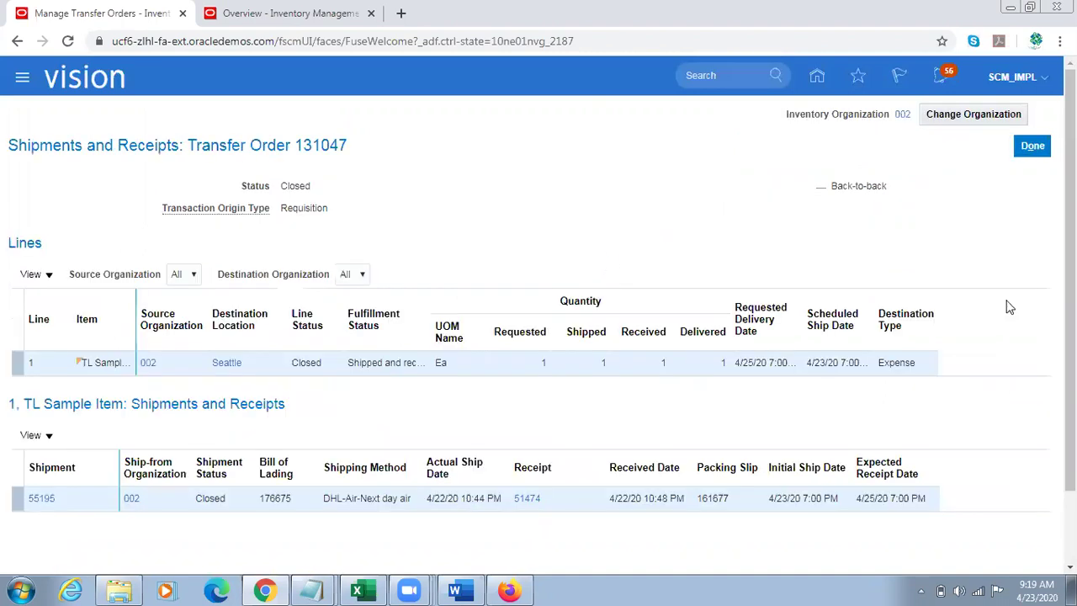
left_click_drag(1070, 311, 1070, 387)
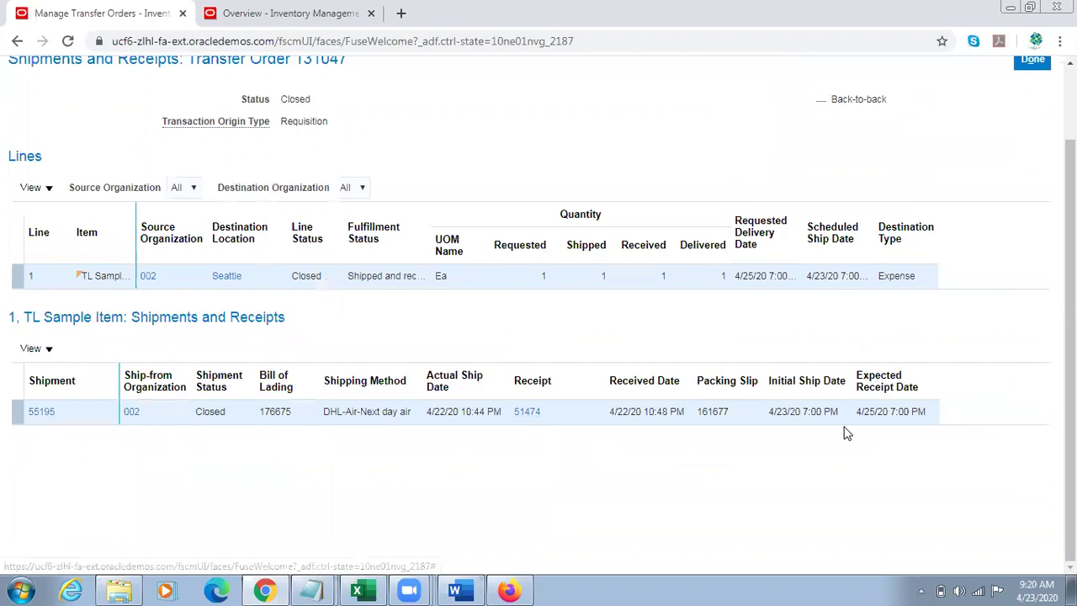
left_click_drag(1070, 361, 1070, 269)
left_click(1039, 156)
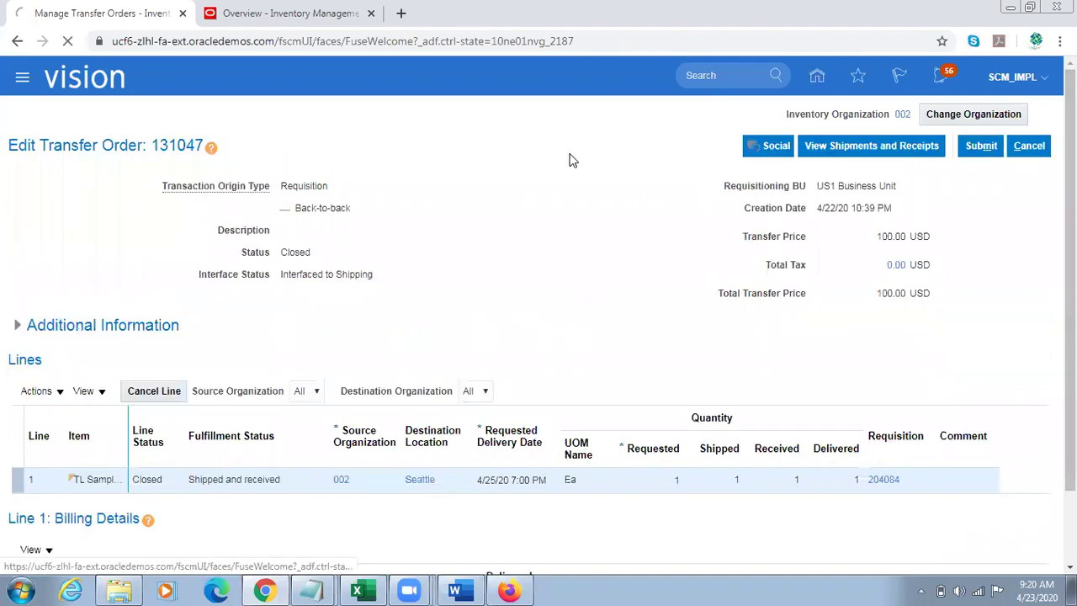
key("ctrl+Tab")
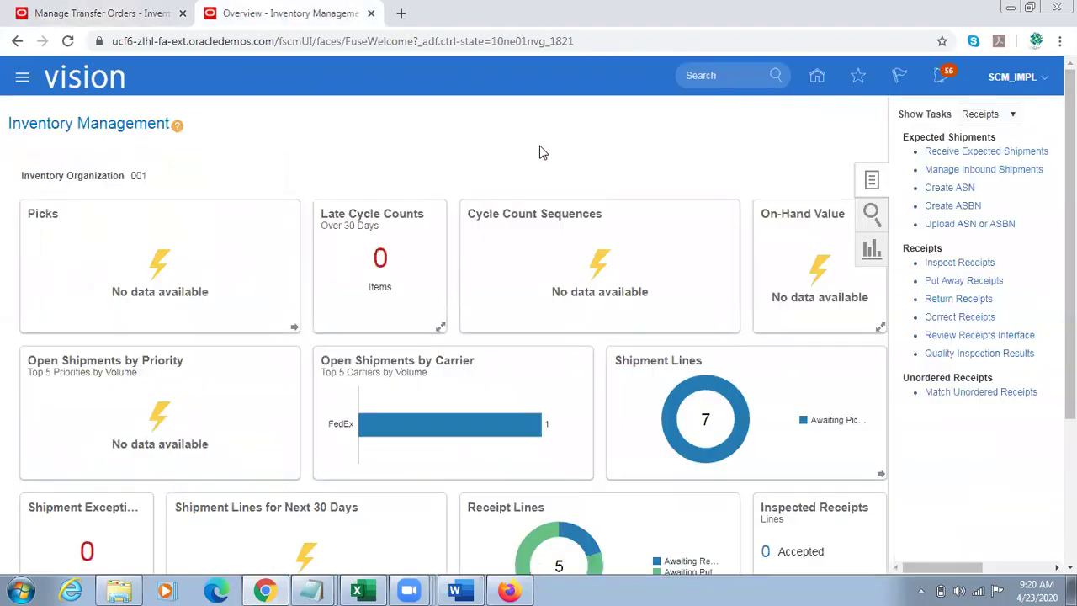
Step: Open Manage Item Quantities and search for TL Sample Item
left_click(127, 17)
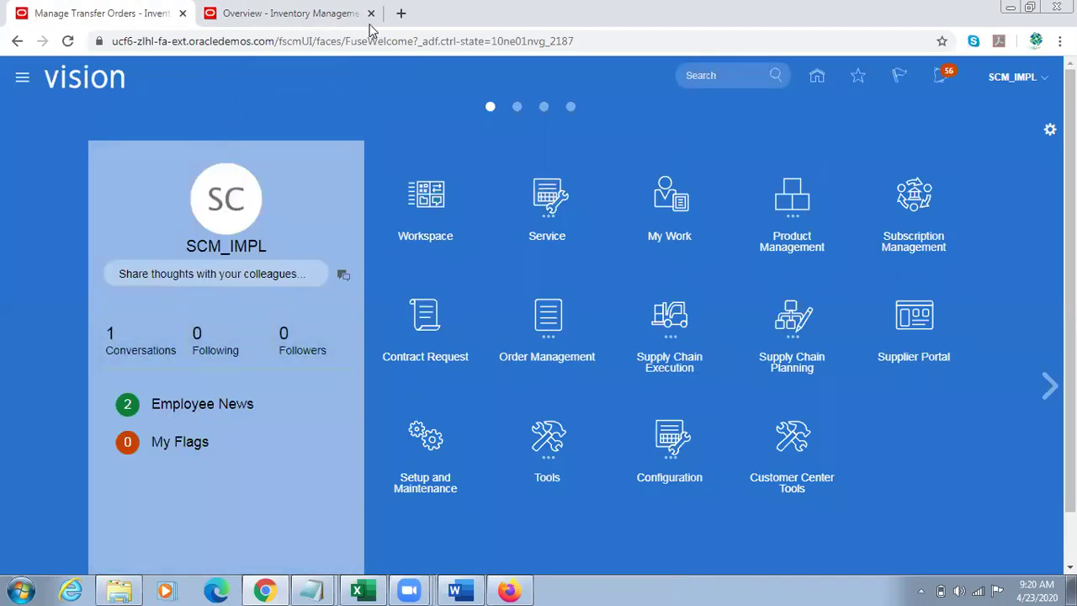
left_click(336, 14)
left_click(991, 113)
left_click(980, 133)
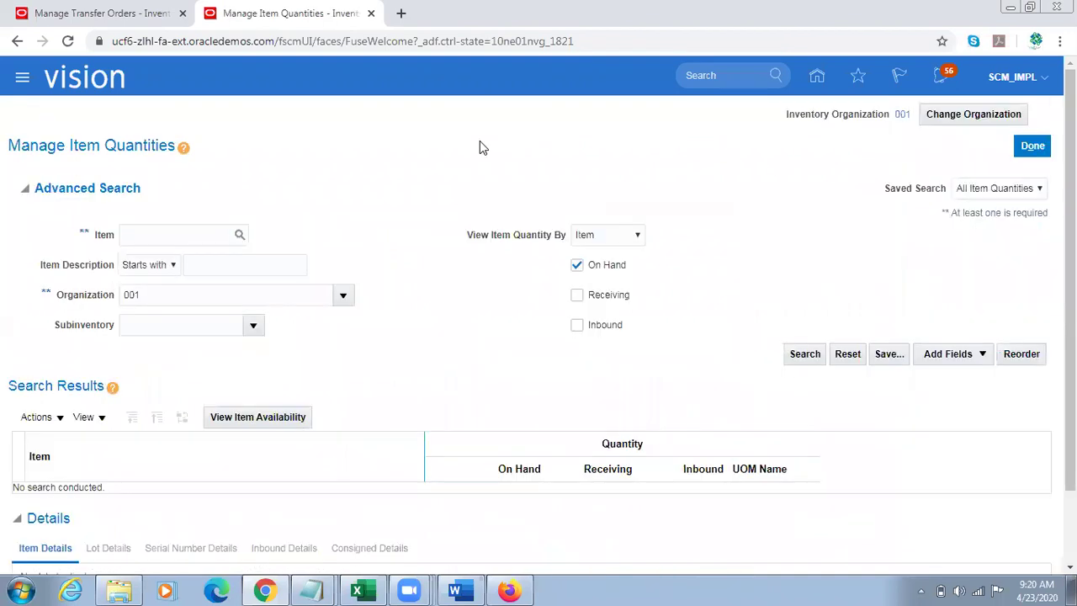
left_click(149, 236)
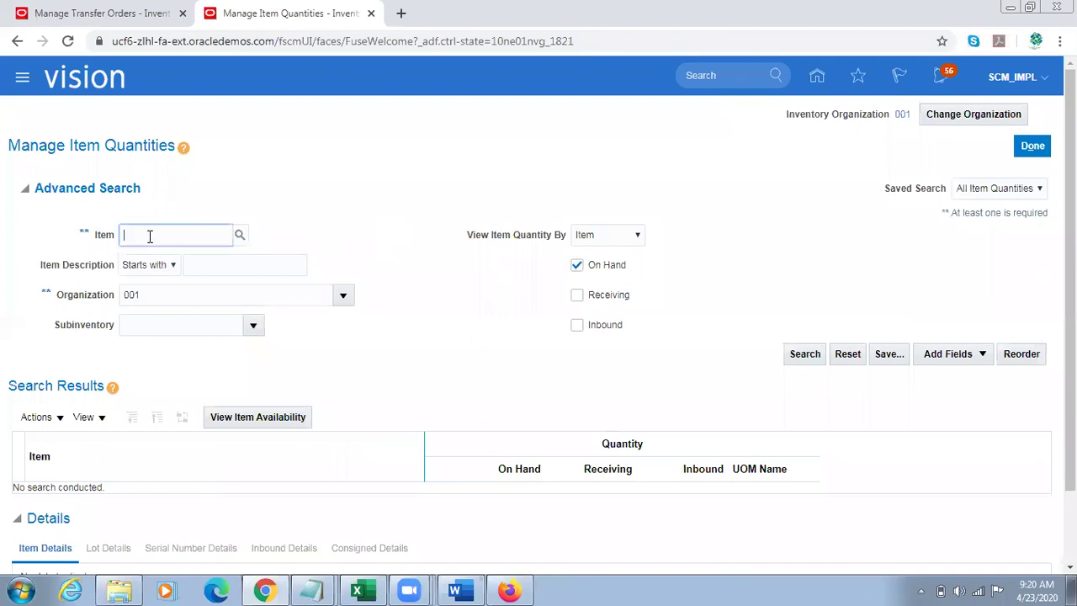
type("TL Sampl")
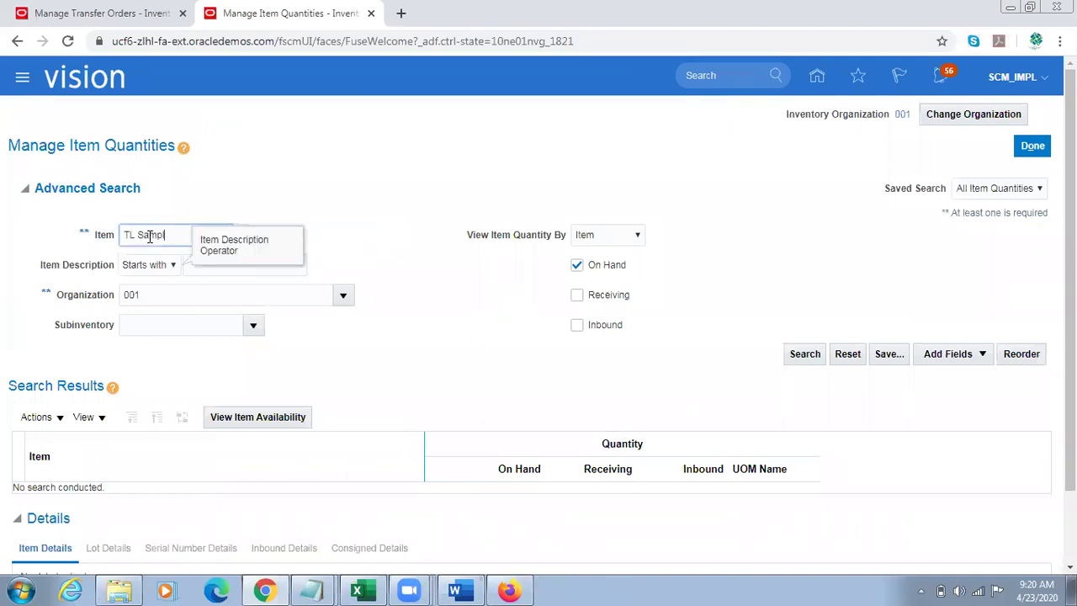
type("e Item")
left_click(822, 355)
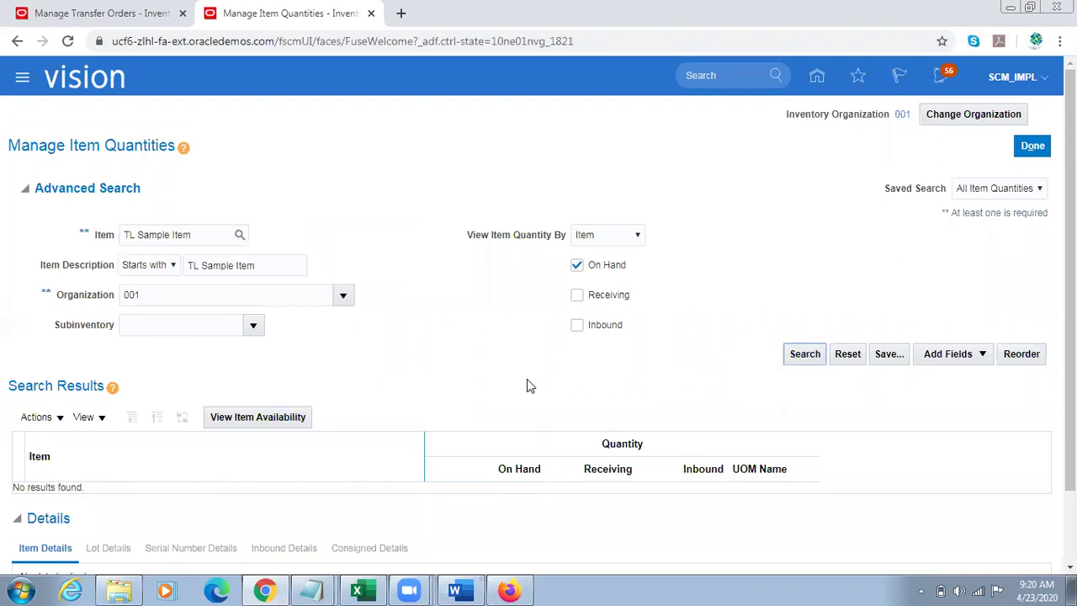
left_click(796, 359)
Step: Search TL Sample Item in organization 002 and read 499 Ea on hand
double_click(181, 295)
left_click(180, 295)
type("2")
key("Tab")
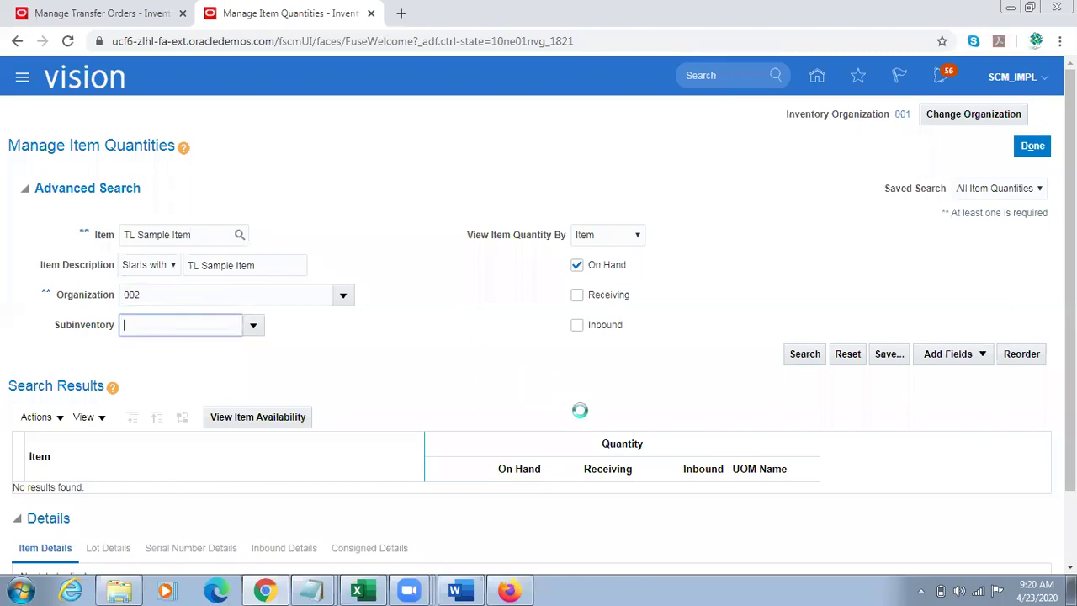
left_click(808, 360)
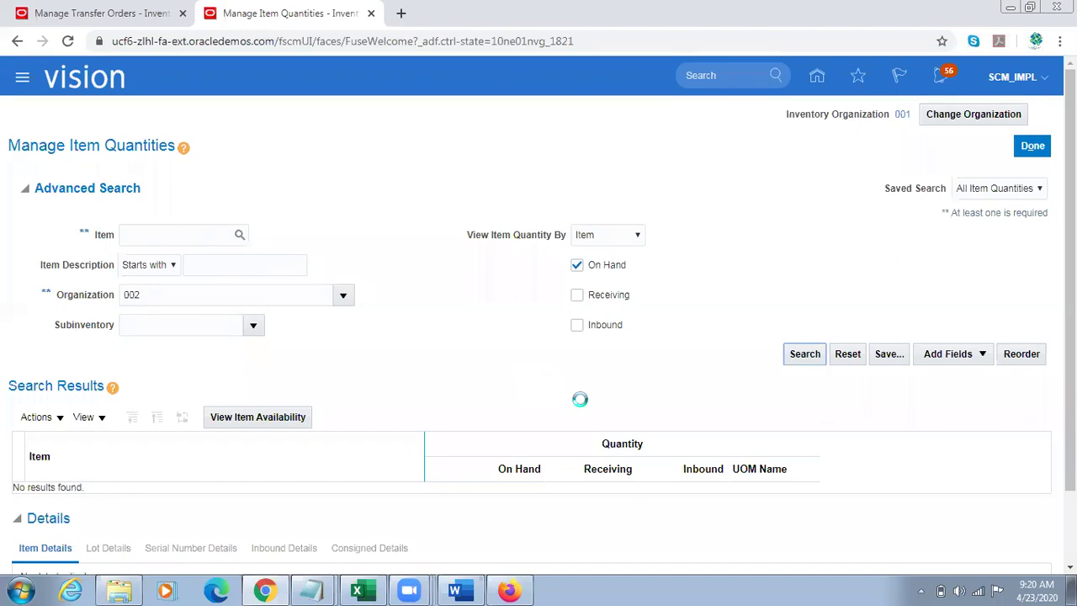
left_click(21, 188)
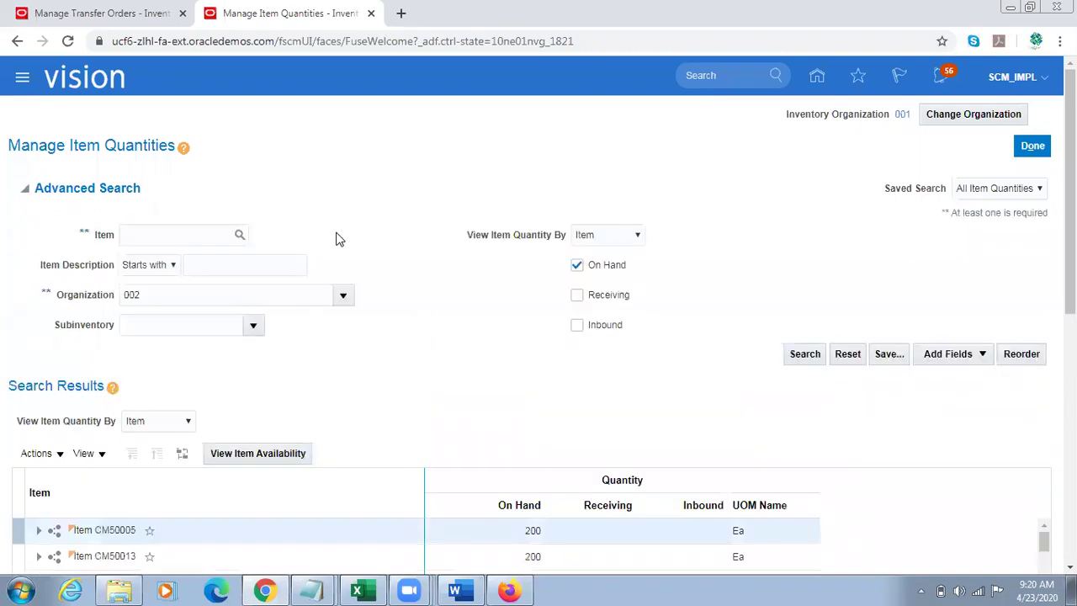
left_click(189, 233)
left_click(804, 353)
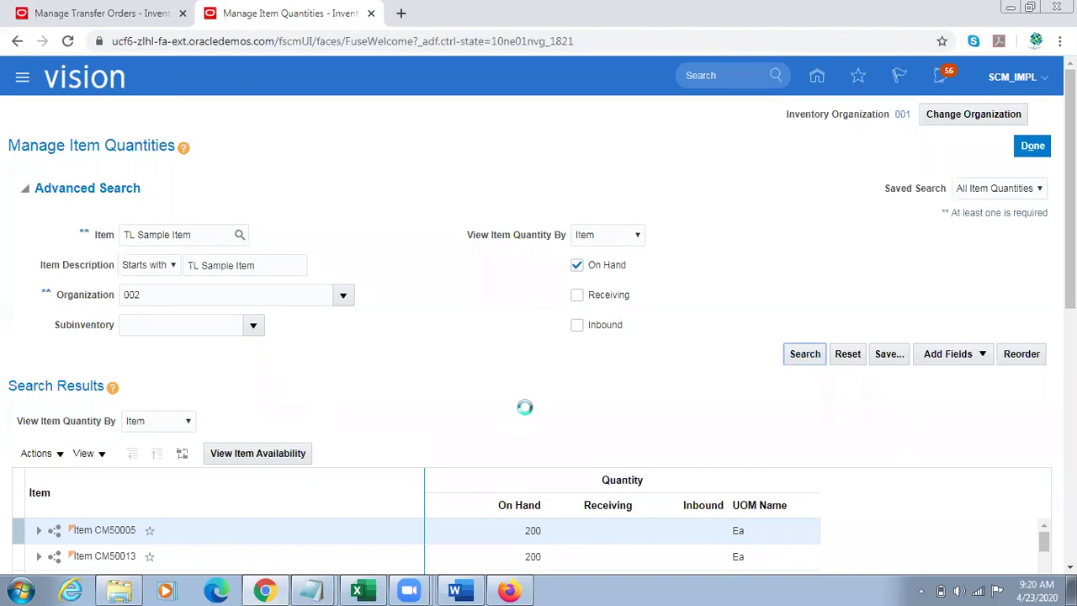
double_click(532, 367)
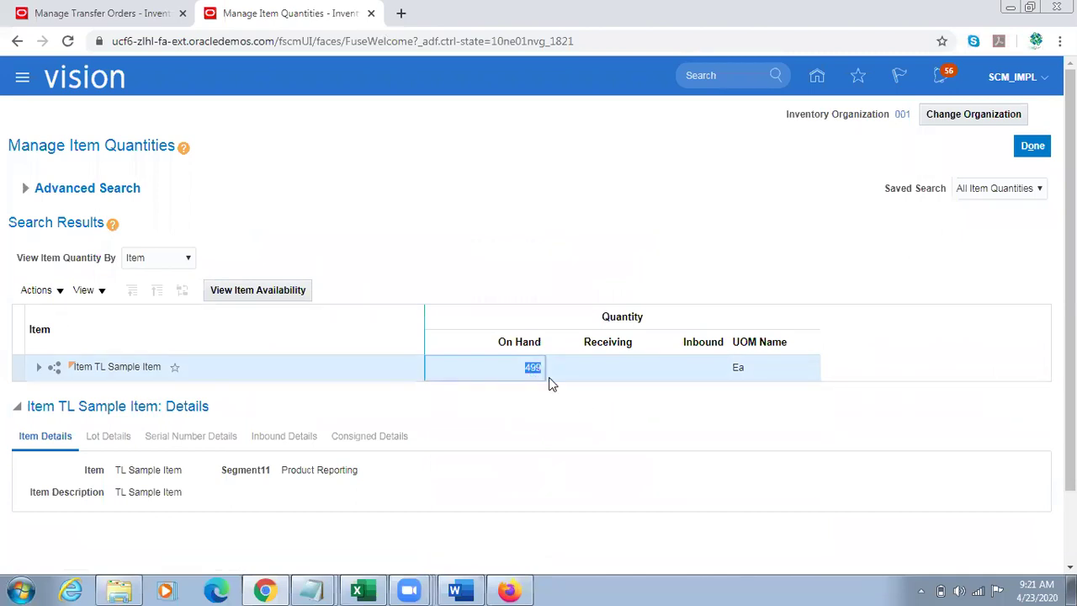
left_click(510, 261)
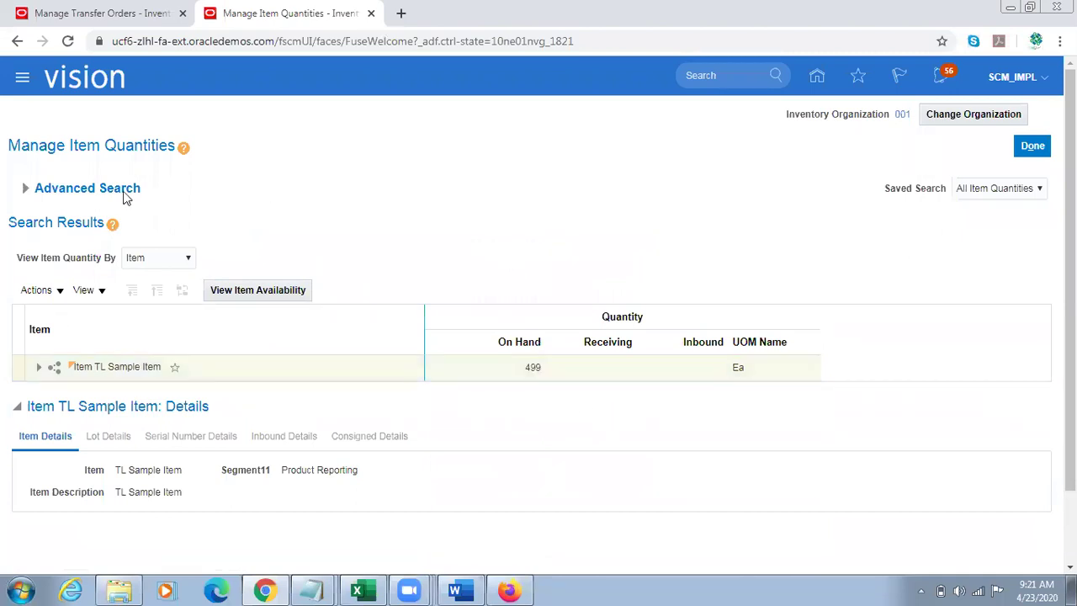
left_click(37, 189)
Step: Search TL Sample Item in organization 001, including receiving quantities; no results return
left_click(183, 294)
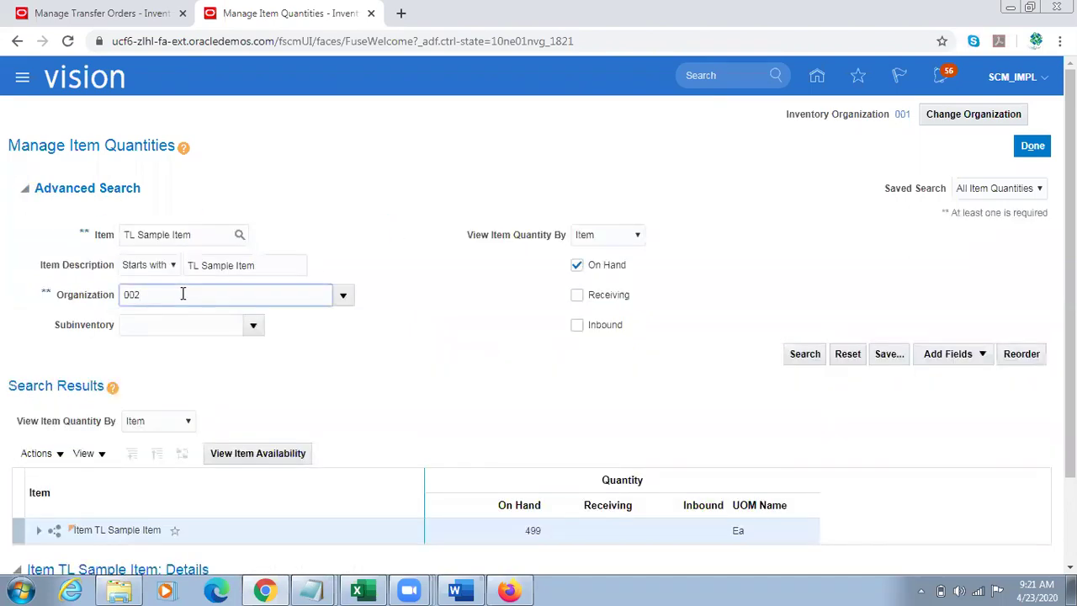
key("Tab")
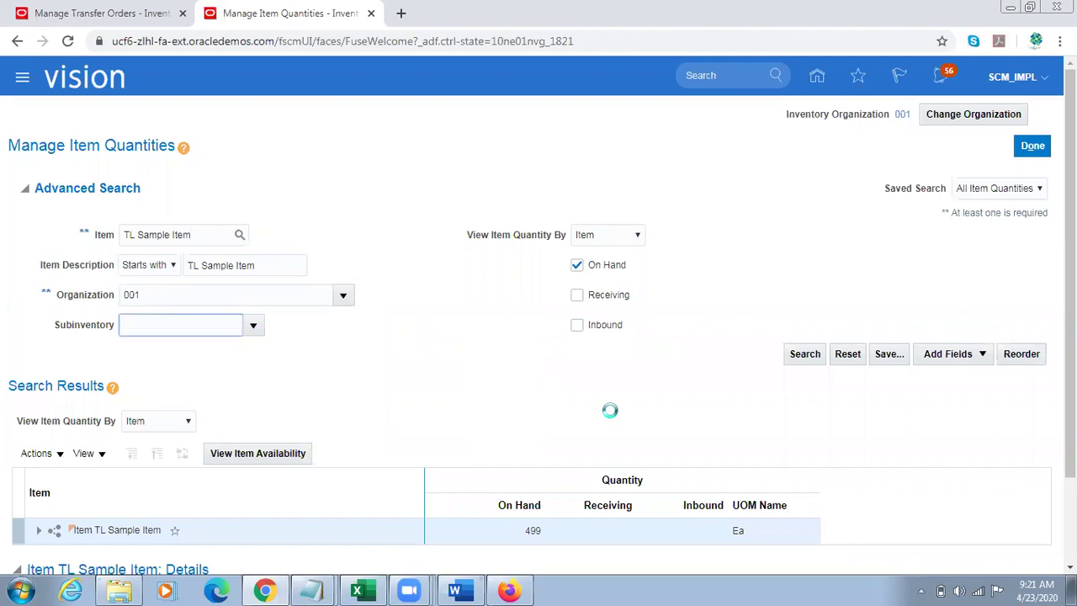
left_click(148, 237)
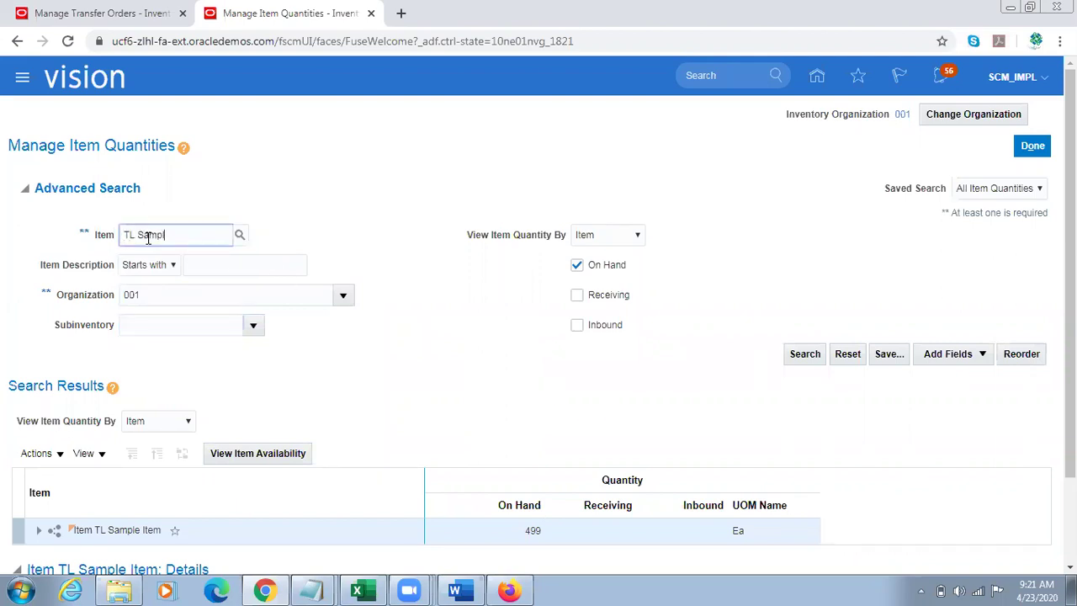
key("Tab")
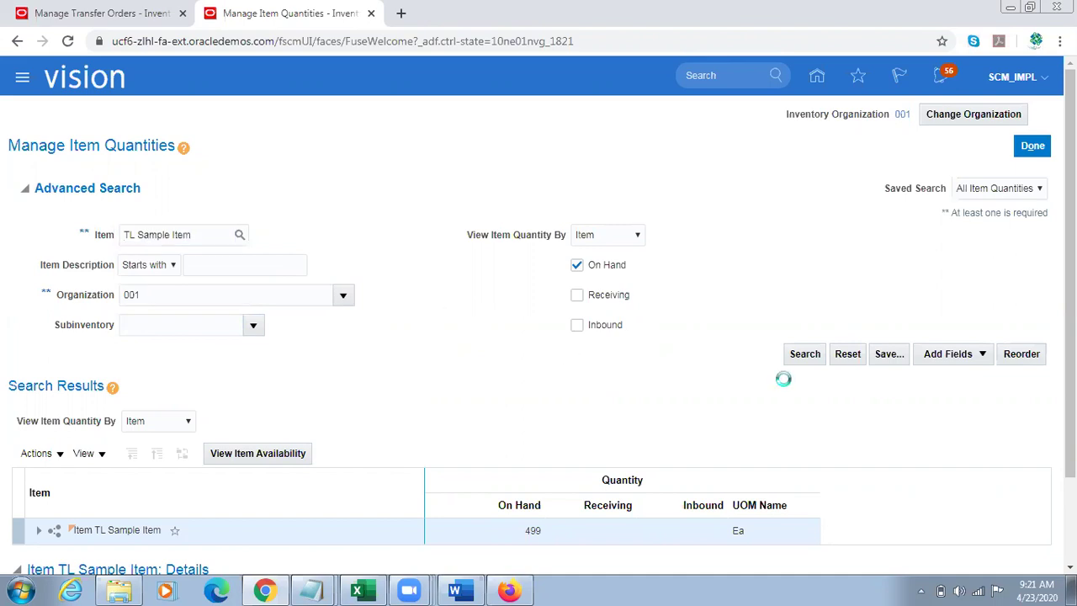
left_click(804, 355)
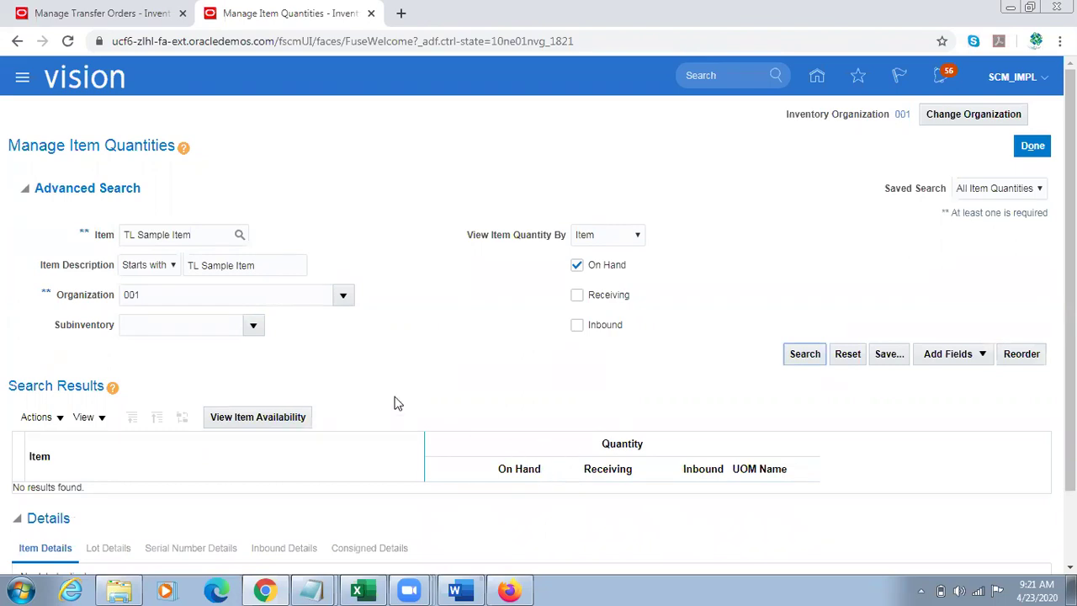
left_click(577, 296)
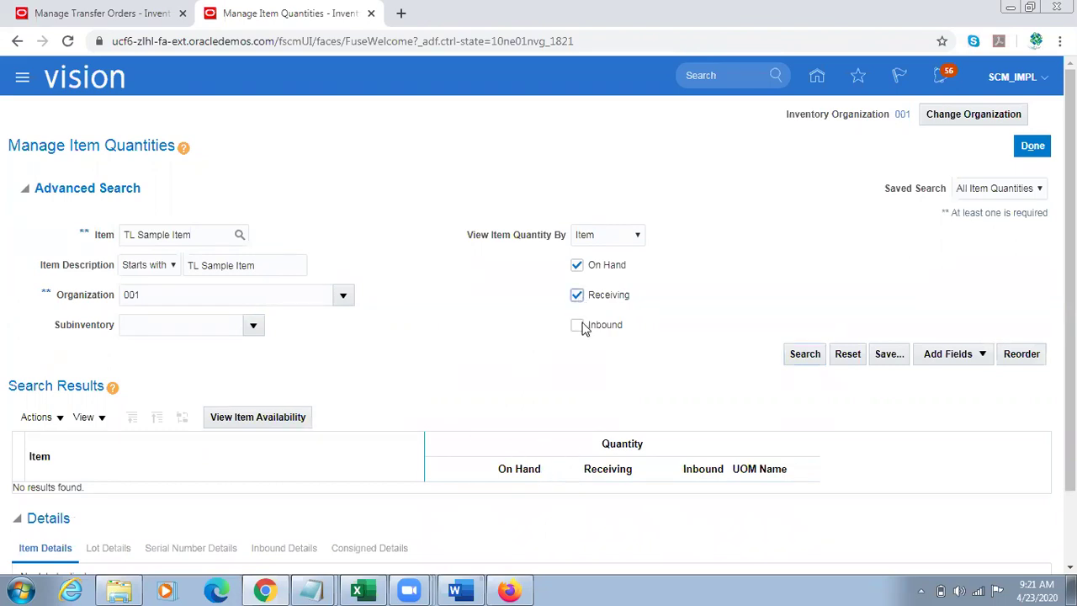
left_click(799, 354)
left_click(466, 589)
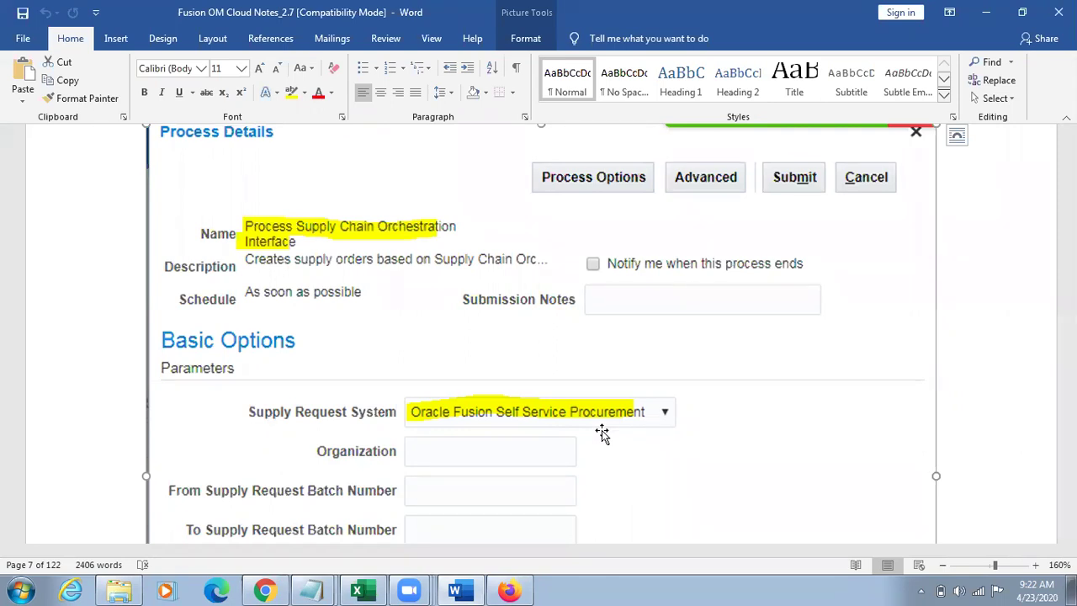
Step: Move back up to the circular sourcing rules notes on page 3
scroll(601, 430, "up", 15)
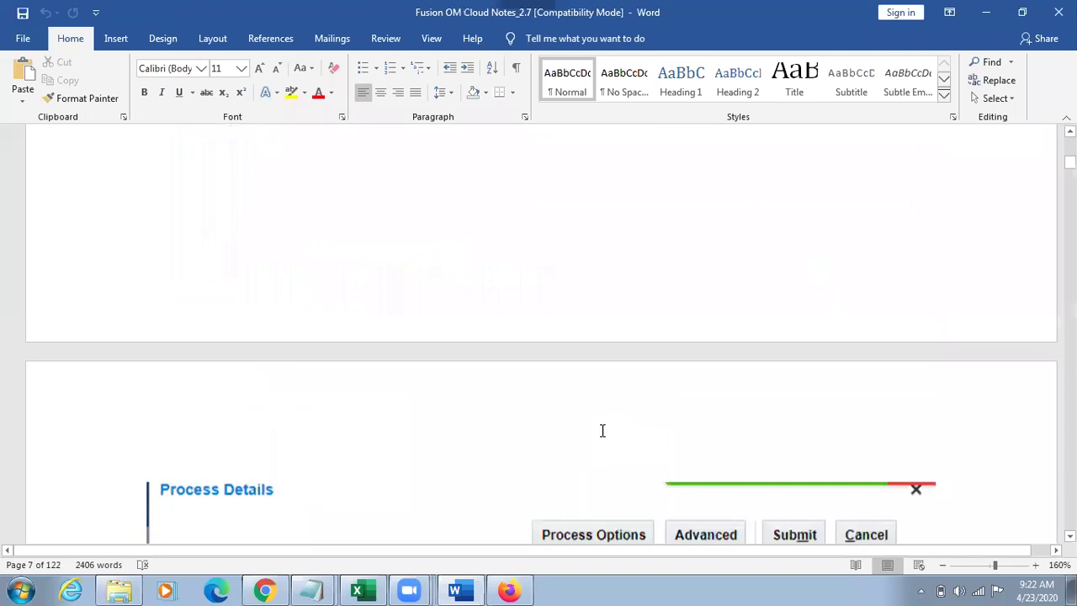
scroll(602, 432, "up", 10)
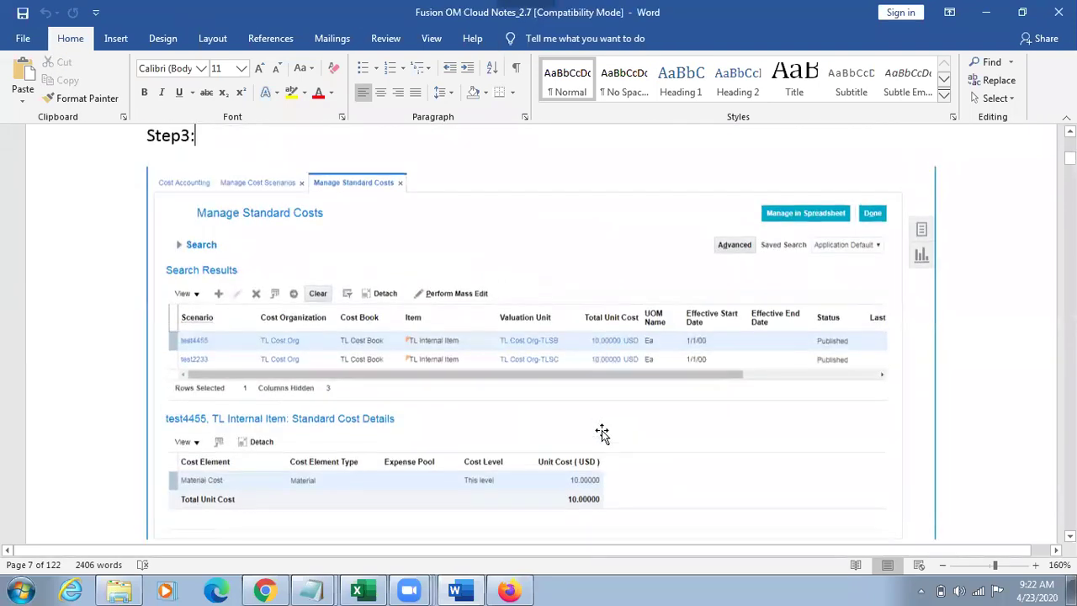
key("Up")
key("Up")
key("Up")
key("Up")
key("Up")
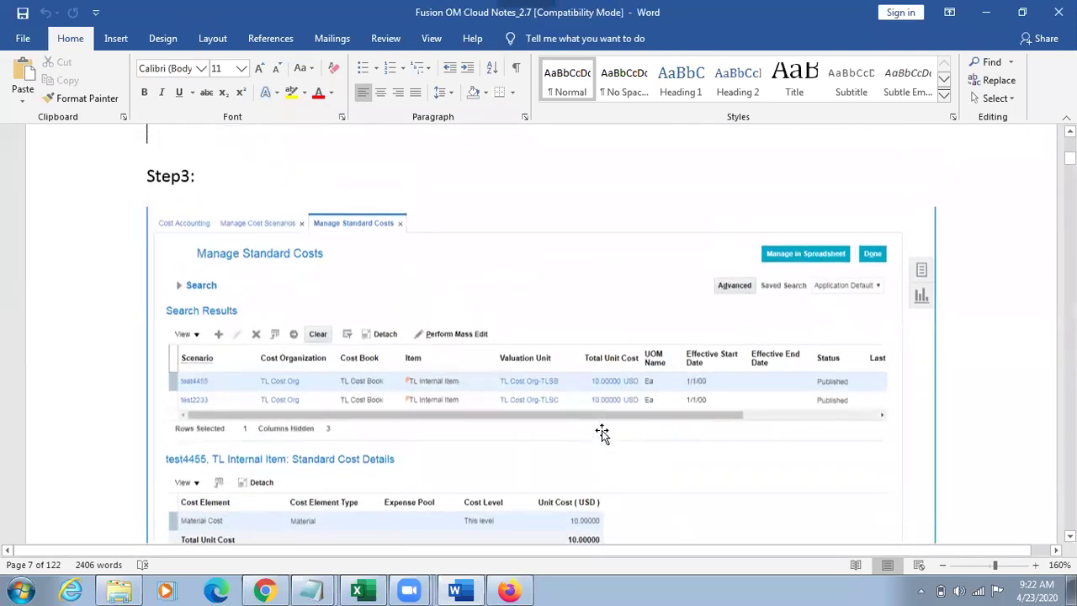
key("Up")
key("Up")
key("Up")
key("Up")
key("Up")
key("Up")
key("Up")
key("Up")
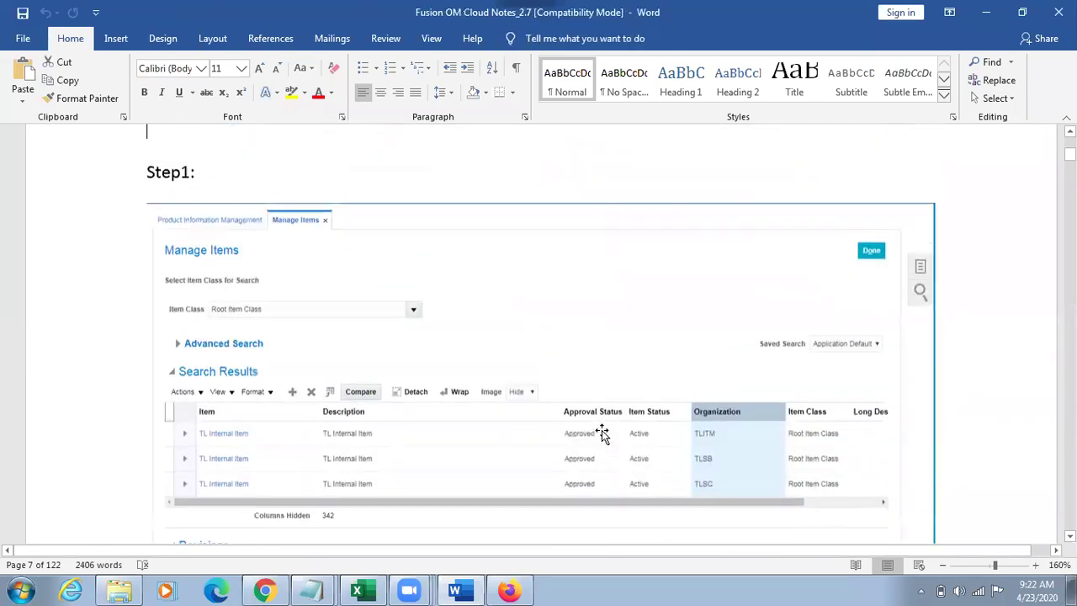
key("Up")
key("Up")
key("Up")
key("Up")
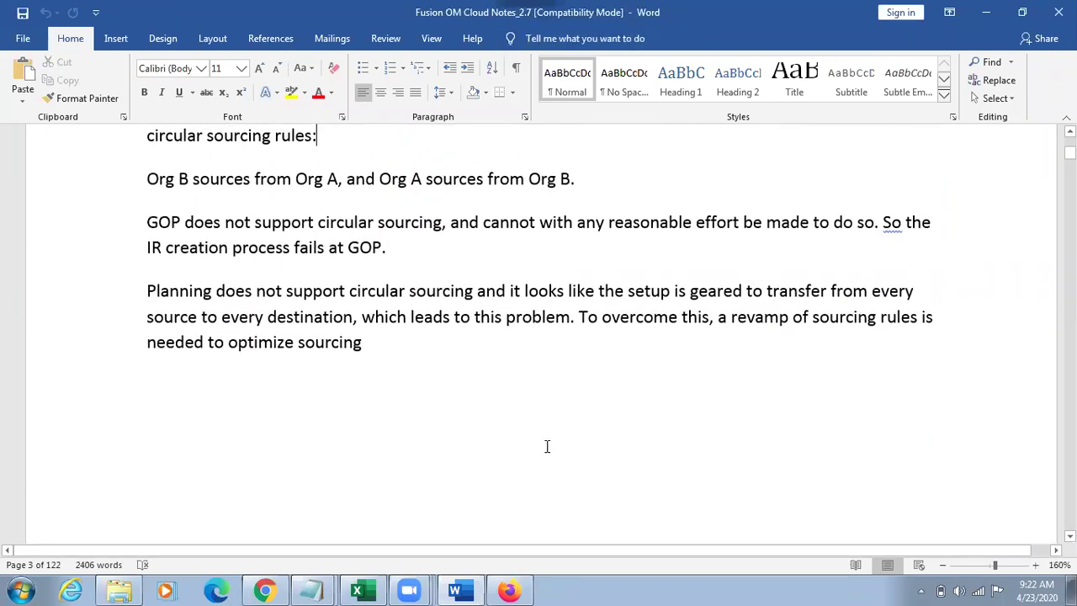
Step: Start a new Notepad note with 'Standard' and begin the next costing entry
key("super+r")
key("Return")
type("Standard")
key("Return")
key("Return")
type("ACa")
key("BackSpace")
key("BackSpace")
Step: Finish the Actual heading and add an Average heading on the next line
type("ctual")
key("Return")
key("Return")
type("Average")
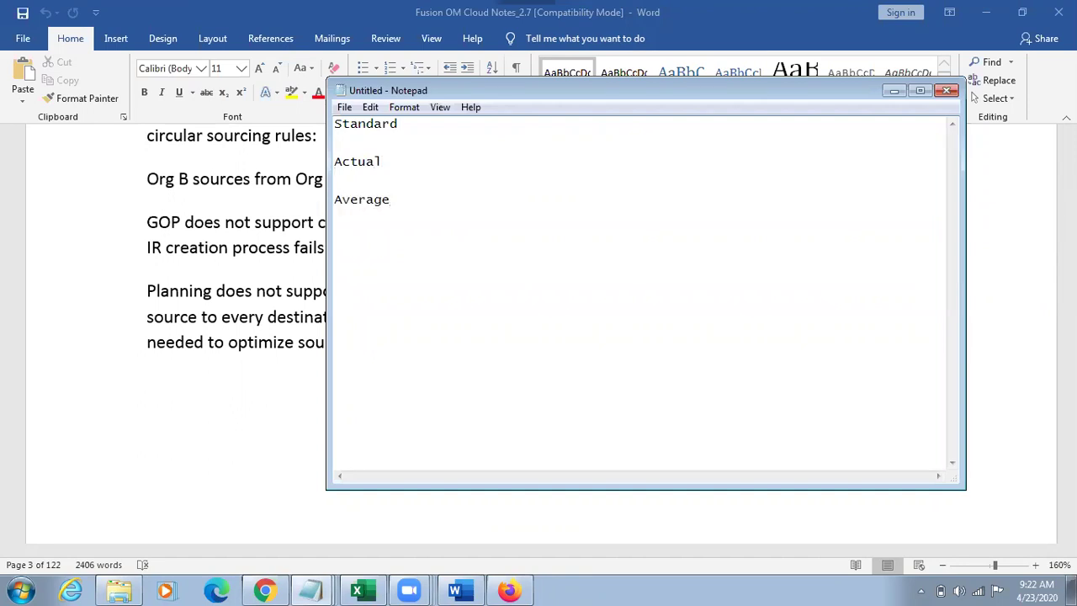
Step: Add entries a 10 and b 20 under the Standard heading
left_click(413, 125)
key("Return")
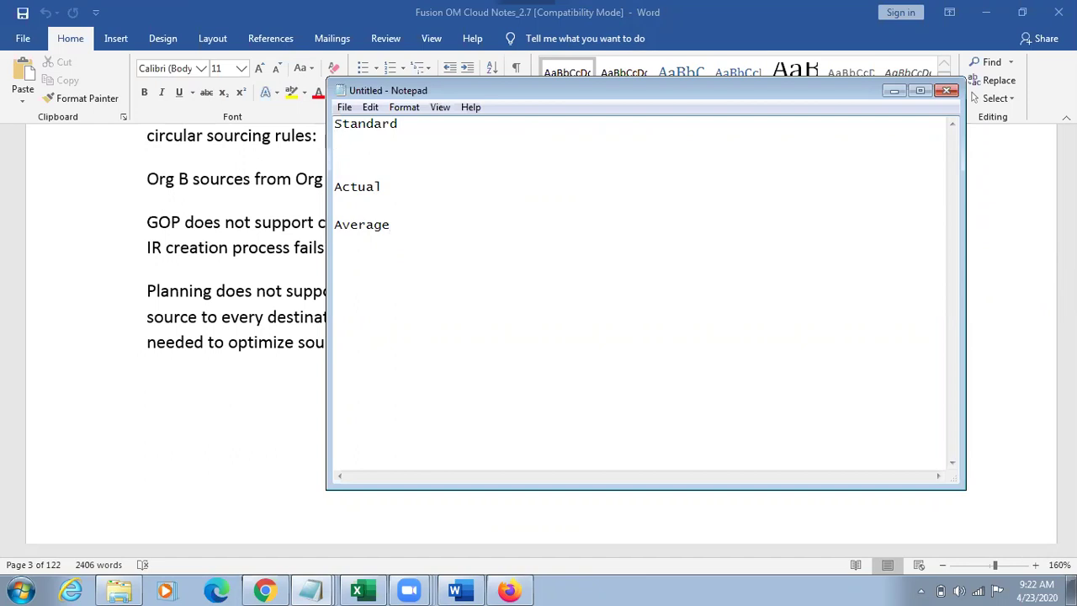
type("a 10")
key("Return")
key("Return")
type("b")
key("Tab")
type("20")
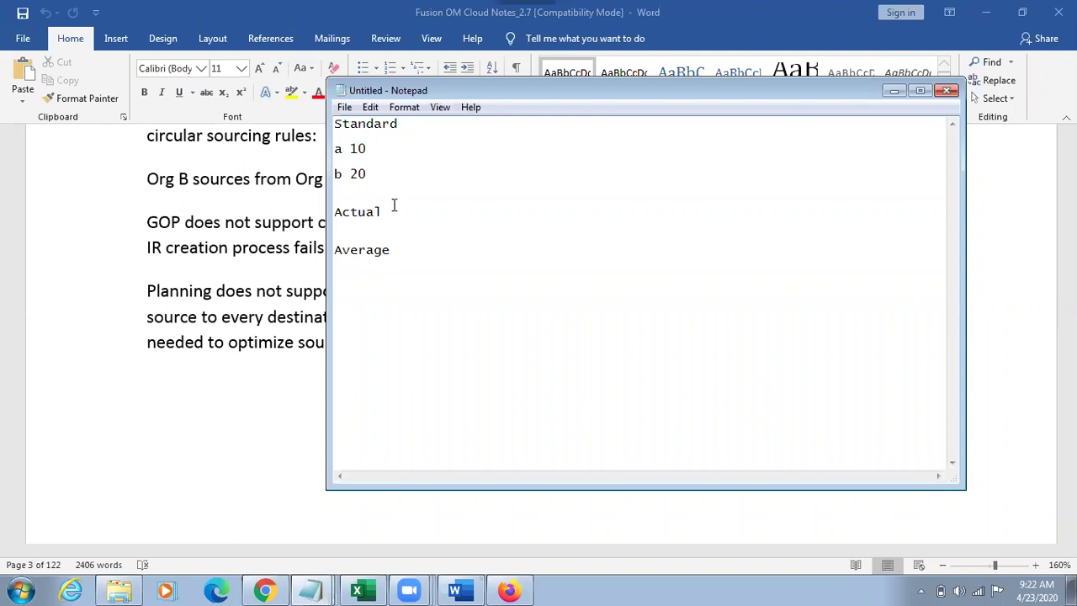
Step: Add a PO 12 entry under the Actual heading
left_click_drag(423, 245, 357, 247)
left_click_drag(401, 214, 365, 212)
left_click_drag(401, 254, 335, 251)
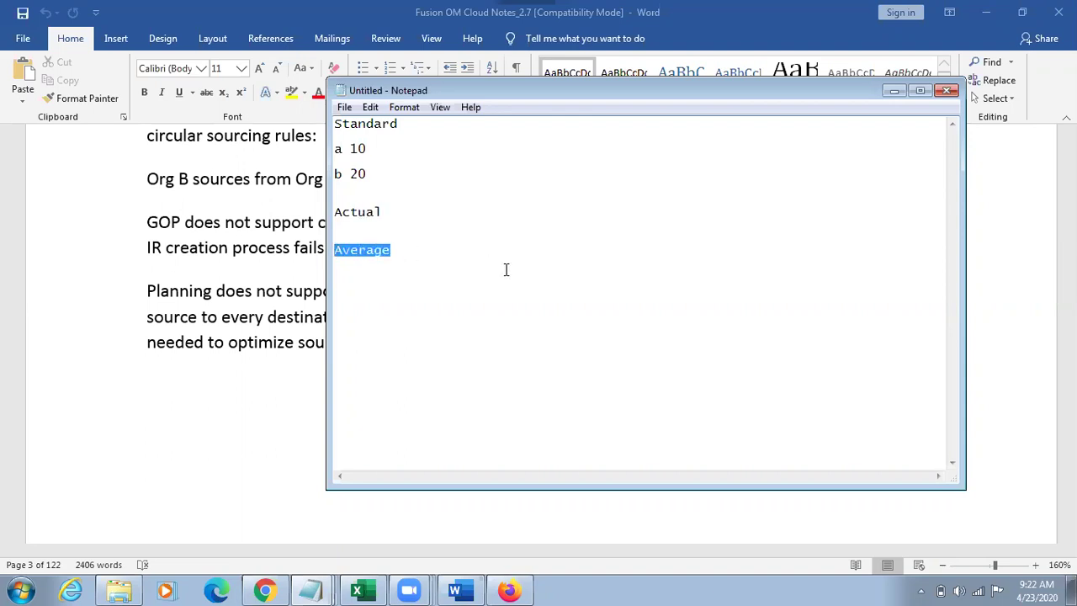
left_click(403, 213)
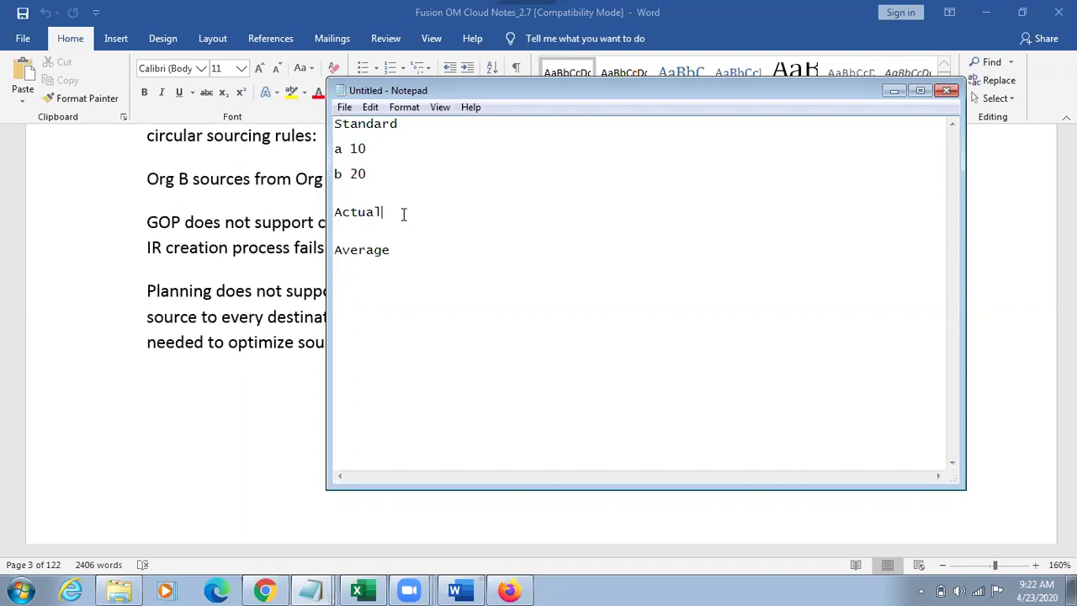
key("Return")
Step: Insert Mis 100 as the first entry under Actual, above PO 12
key("Return")
type("purchase")
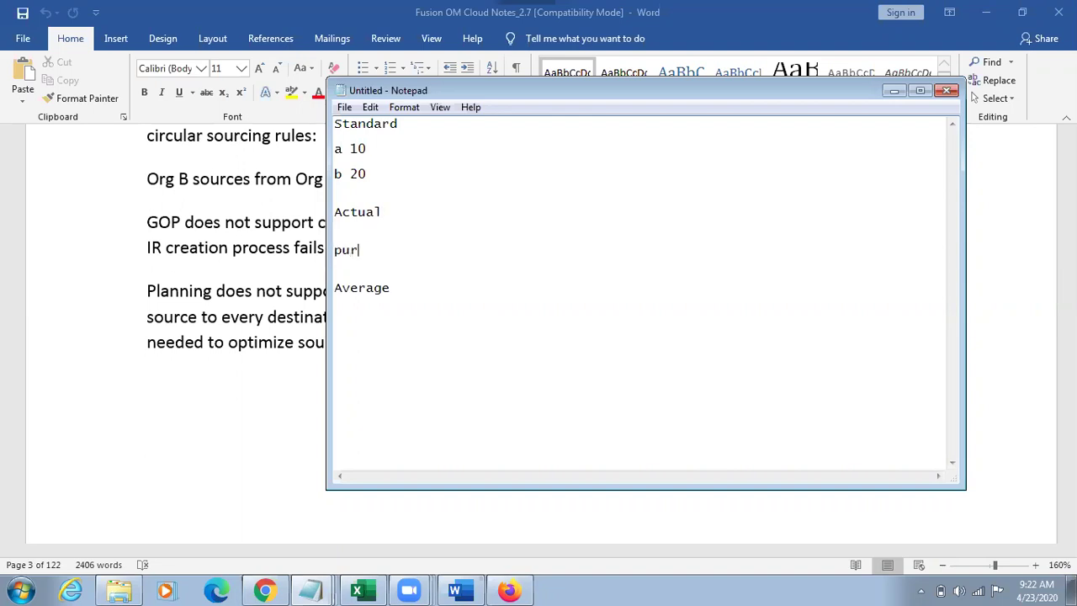
key("BackSpace")
key("BackSpace")
key("BackSpace")
key("BackSpace")
key("BackSpace")
key("BackSpace")
key("BackSpace")
key("BackSpace")
key("BackSpace")
type("PO")
type("12")
left_click_drag(358, 249, 333, 251)
left_click(390, 252)
left_click_drag(365, 250, 397, 249)
left_click(425, 212)
key("Return")
key("Return")
type("Mis 100")
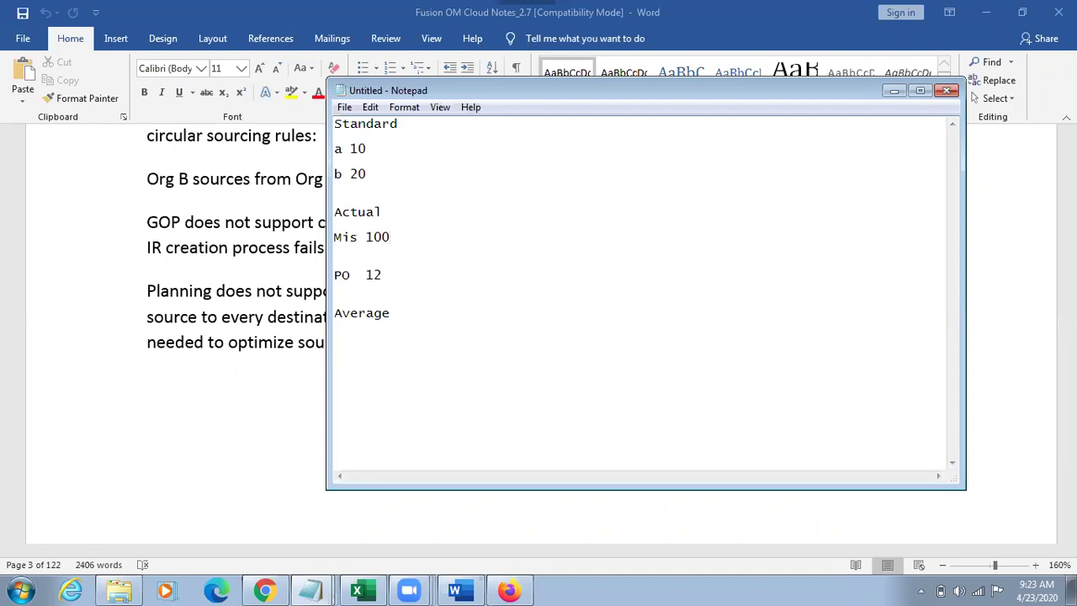
Step: Note 'Transfer Transaction from Inv Costing -> Create Distributions' beside the Mis 100 entry
left_click_drag(366, 236, 406, 235)
left_click(432, 235)
key("Tab")
type("Transfer Transactionn f")
key("BackSpace")
key("BackSpace")
key("BackSpace")
type("from Inv C")
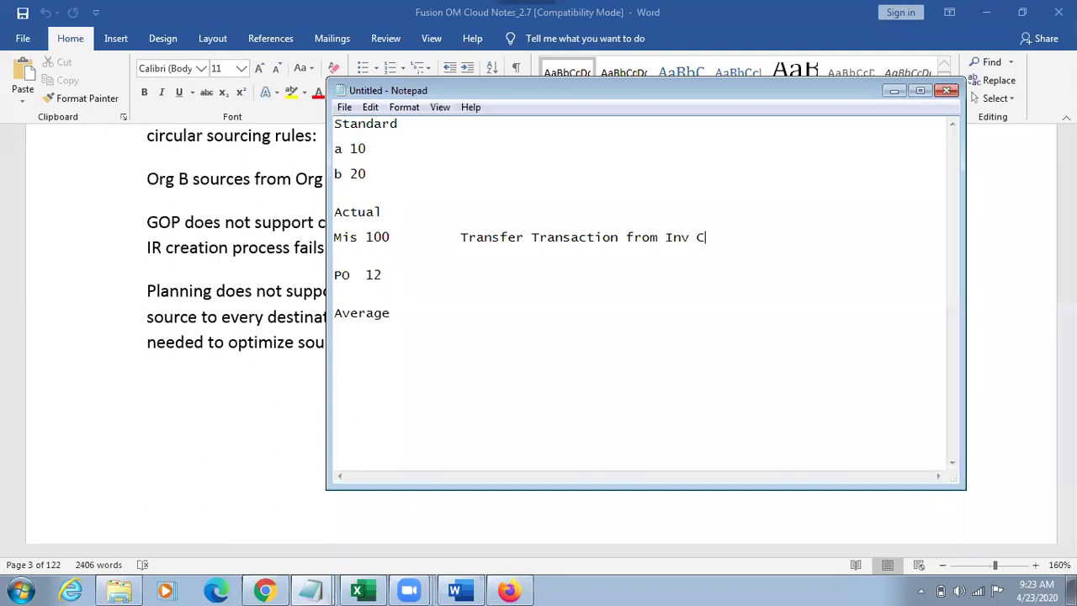
type("osting -> Create Ds")
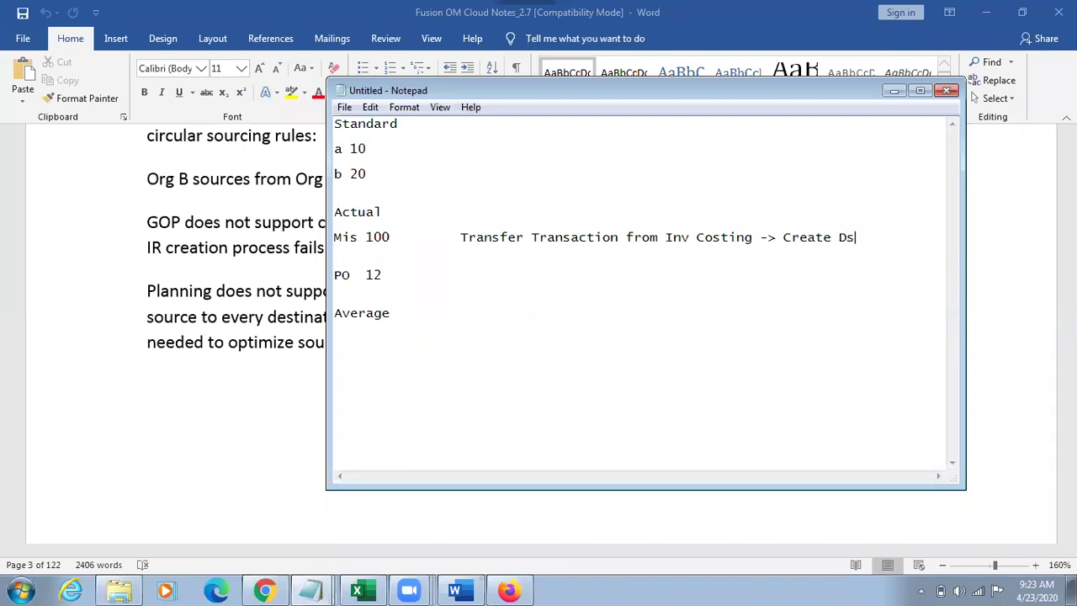
key("BackSpace")
type("istributions")
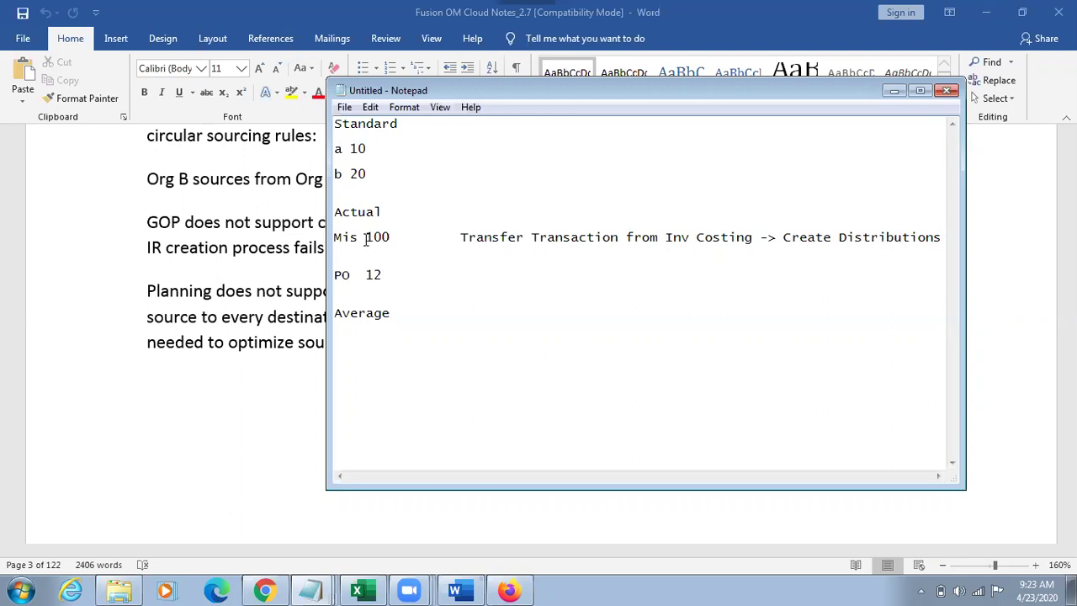
Step: Review the new note and select the Mis 100 and PO 12 lines under Actual
left_click_drag(366, 238, 392, 240)
left_click_drag(392, 239, 337, 237)
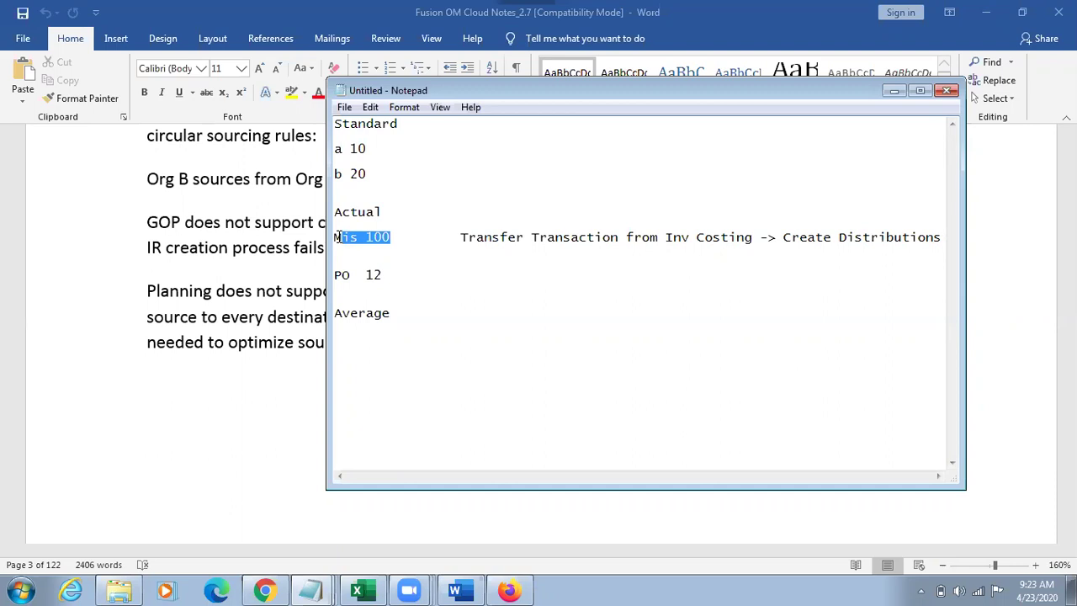
left_click_drag(461, 237, 941, 242)
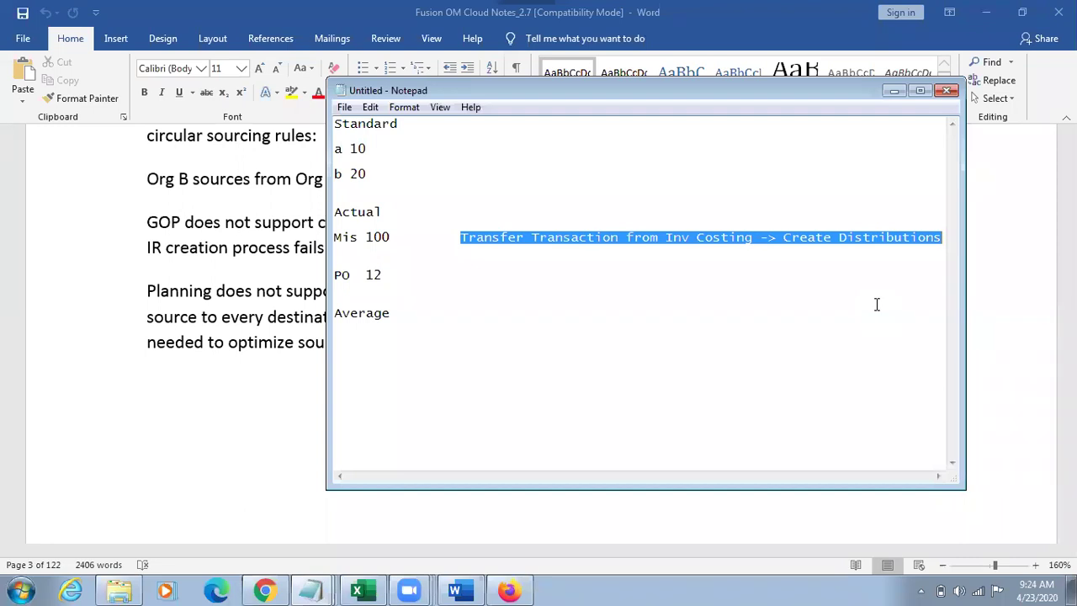
left_click(853, 275)
left_click_drag(776, 237, 936, 237)
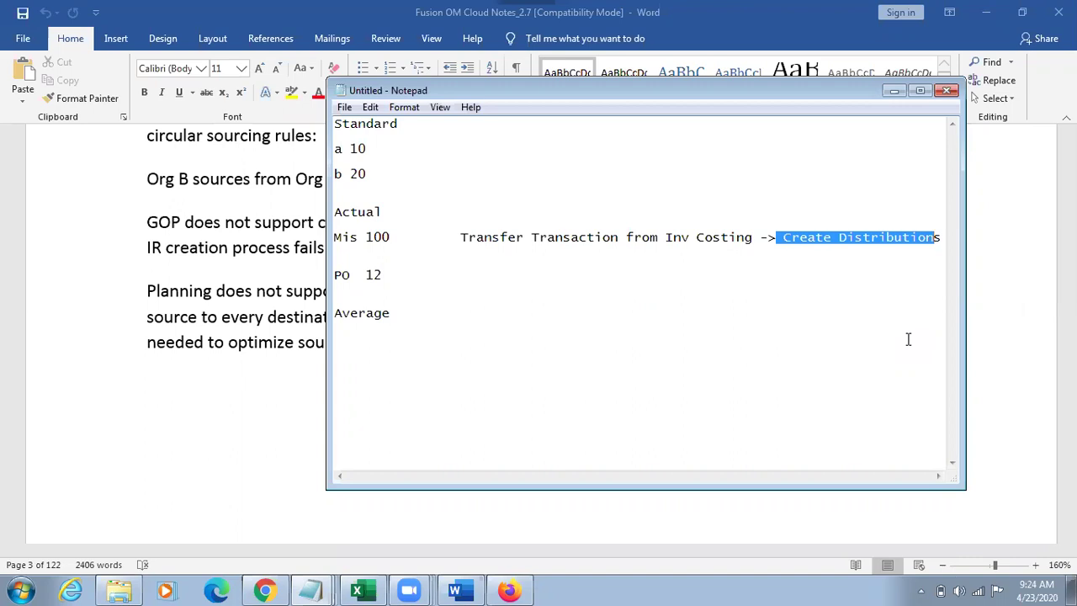
left_click_drag(358, 238, 941, 238)
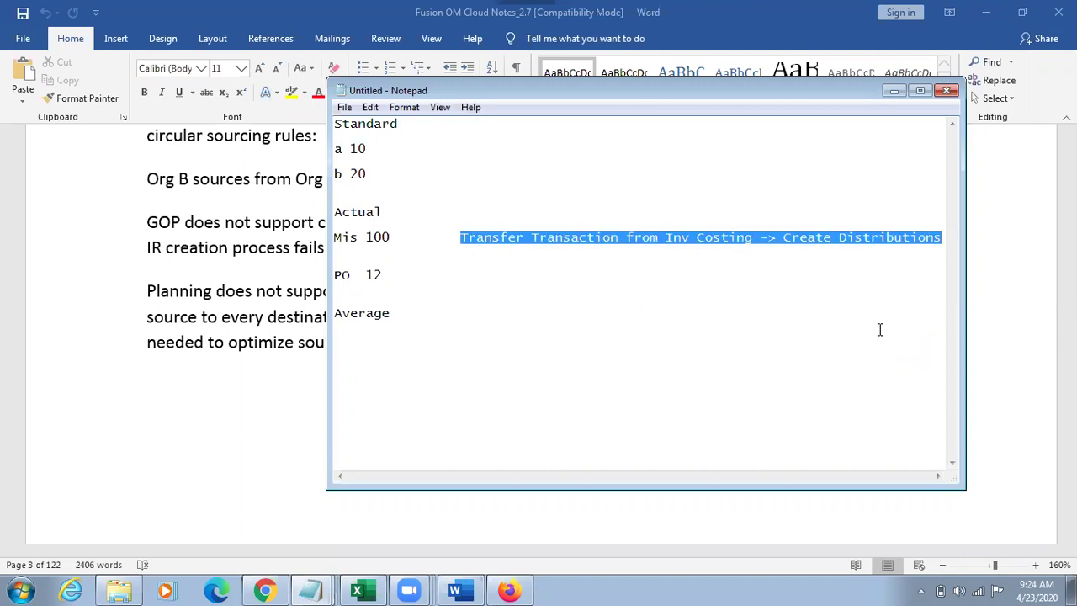
left_click_drag(385, 277, 333, 238)
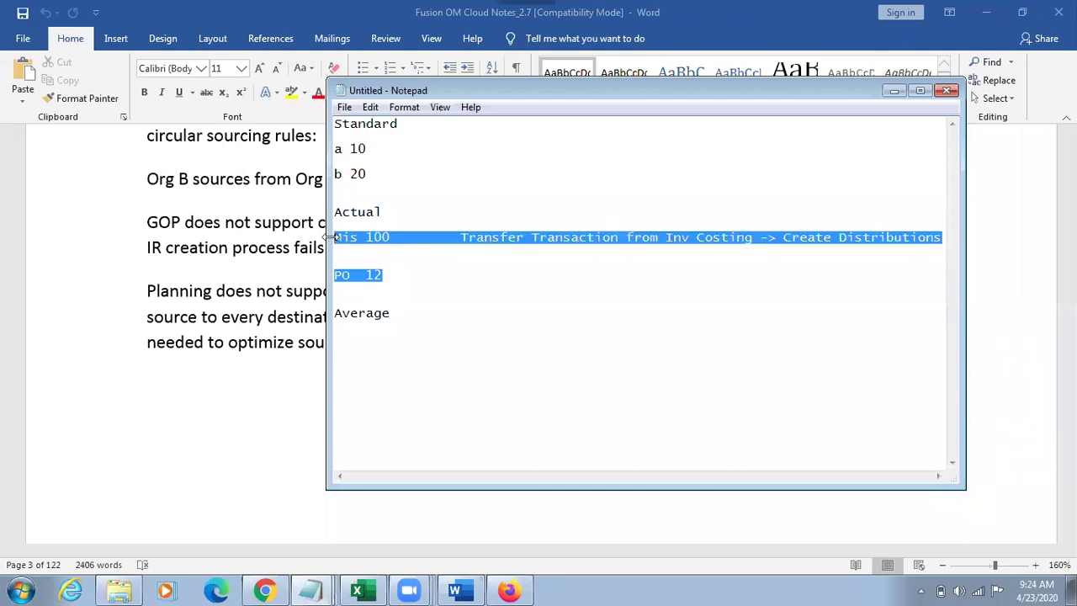
Step: Paste the Mis 100 note and PO 12 lines under the Average heading
left_click(413, 314)
key("Return")
key("Return")
type("Mis 100  PO  12")
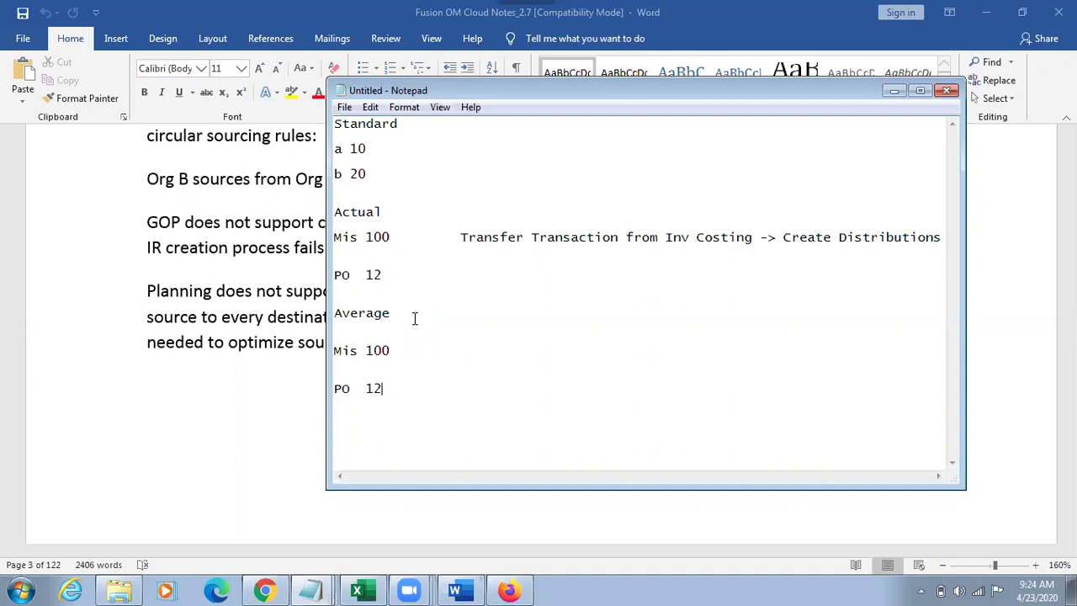
left_click_drag(395, 212, 397, 267)
double_click(373, 313)
Step: Add a PO 20 entry below PO 12 under Average
left_click(393, 389)
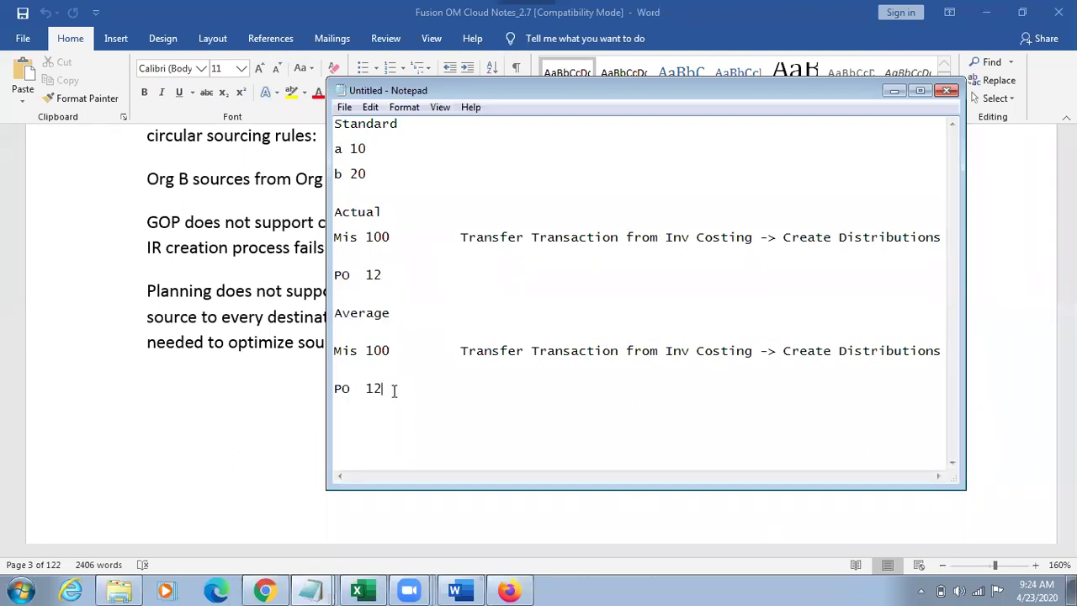
key("Return")
type("PO")
type("20")
left_click_drag(367, 388, 399, 412)
Step: Compare the Actual and Average entries and select the Standard heading with its entries
left_click_drag(340, 238, 409, 275)
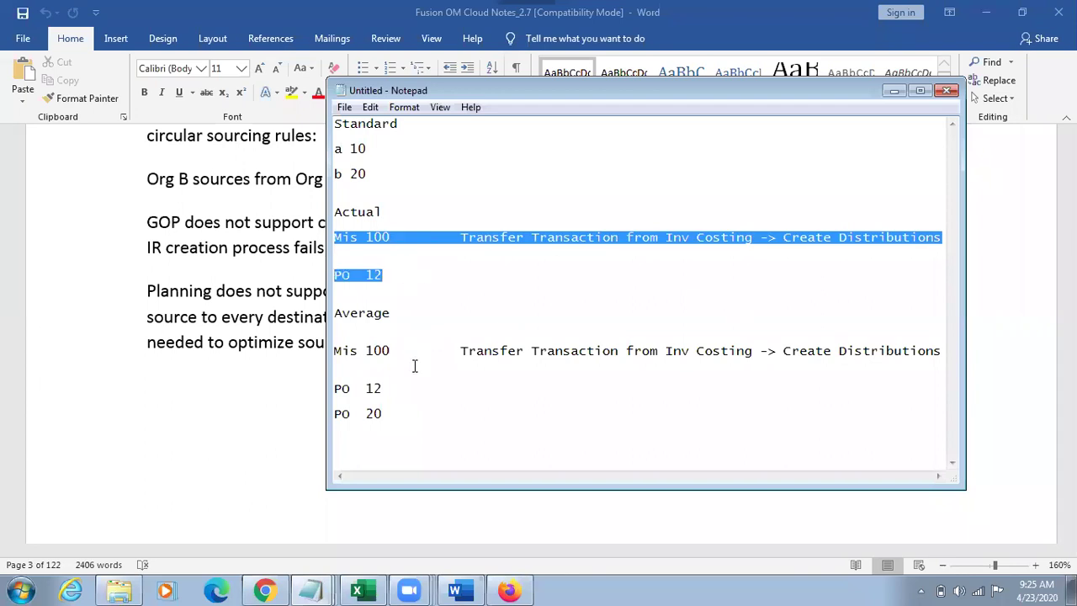
left_click_drag(387, 414, 334, 389)
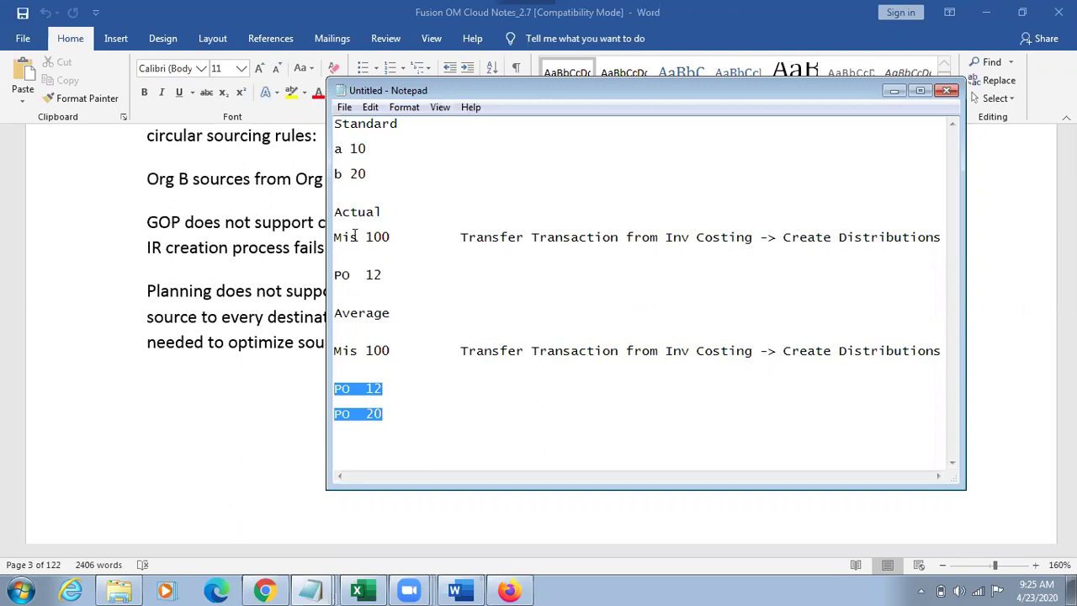
left_click_drag(461, 238, 469, 239)
left_click_drag(552, 230, 635, 245)
left_click_drag(516, 358, 770, 351)
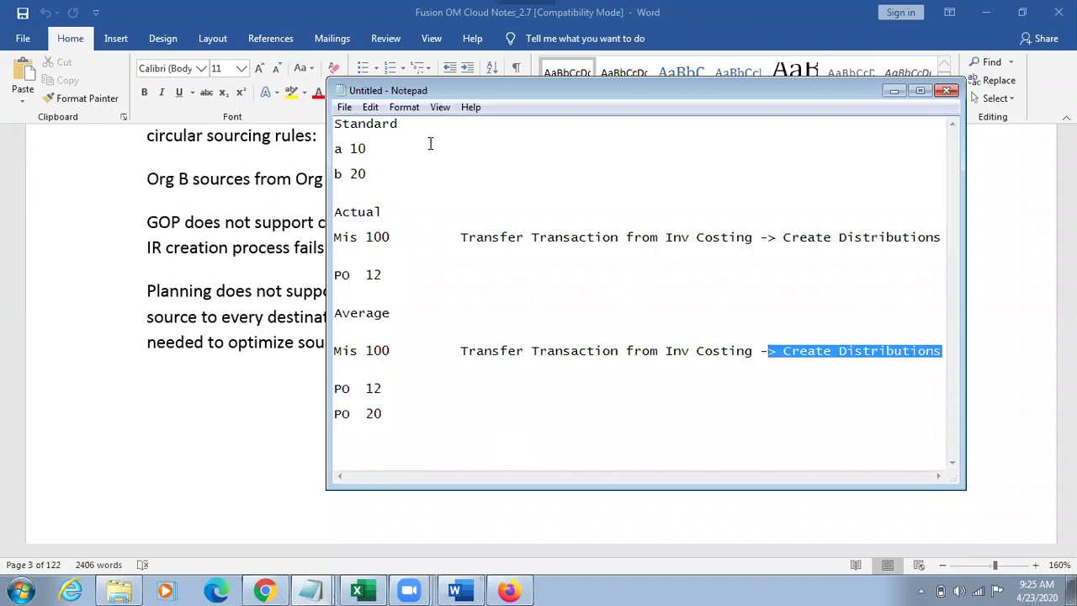
left_click(364, 132)
left_click(362, 163)
left_click_drag(380, 174, 334, 123)
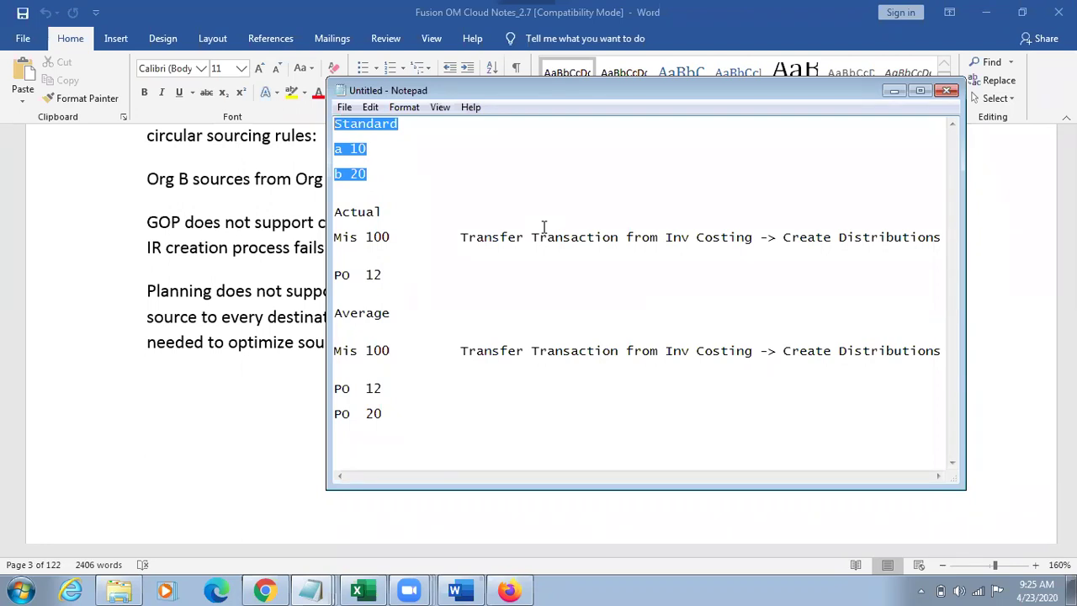
Step: Add '002,001 Actual' after the Actual heading and look over the Mis 100 and b 20 lines
left_click(439, 216)
type("002,001 Actual")
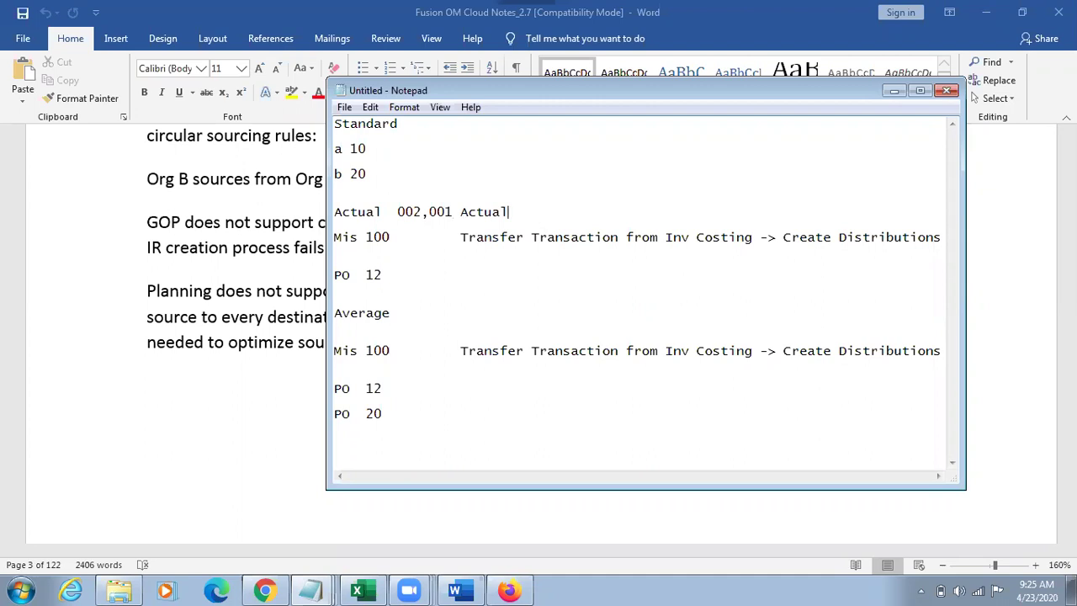
left_click_drag(407, 236, 334, 236)
left_click_drag(460, 236, 942, 240)
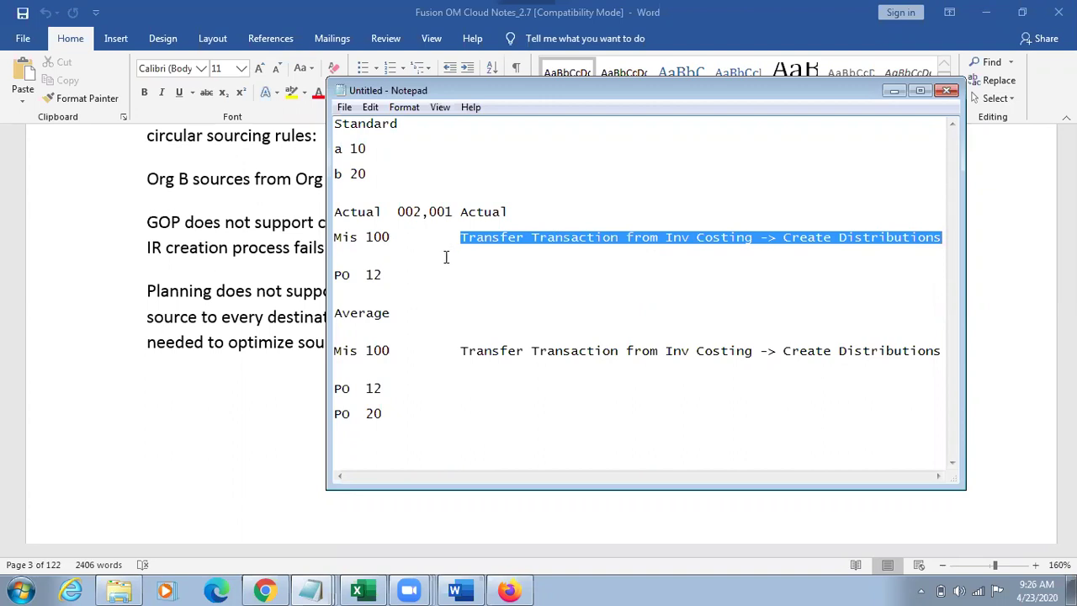
left_click(366, 245)
left_click_drag(367, 245, 338, 238)
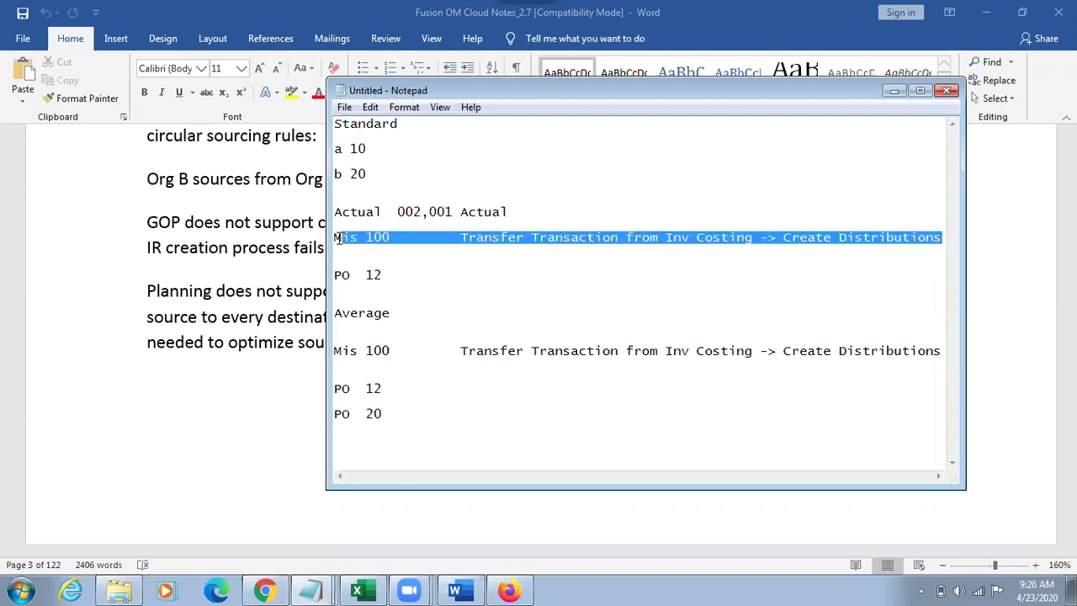
left_click_drag(385, 174, 334, 237)
left_click(352, 164)
left_click(396, 200)
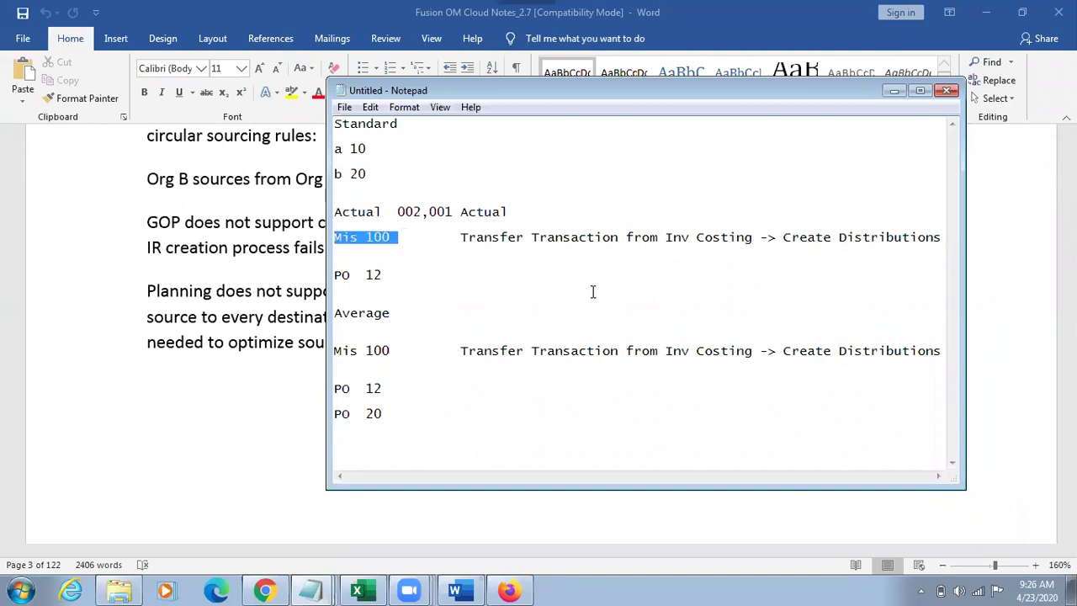